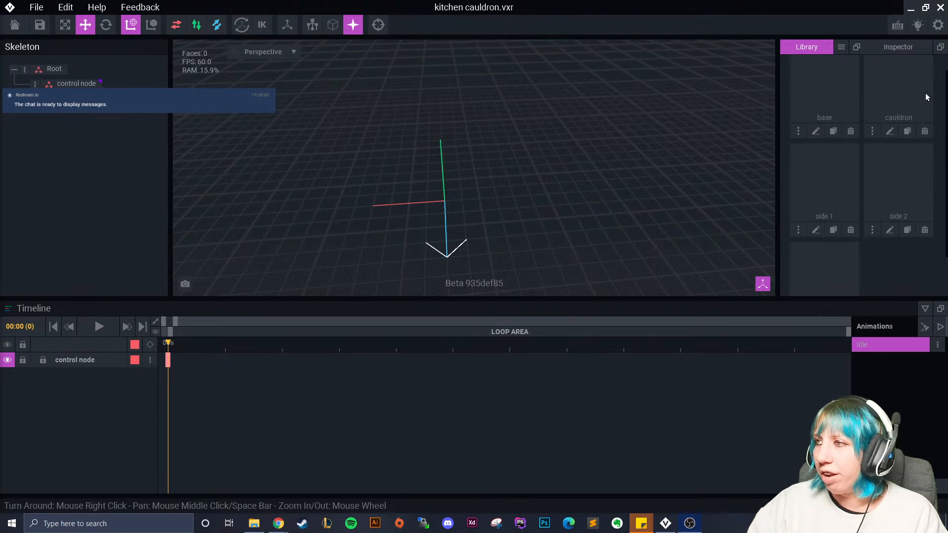
right_drag(460, 195, 487, 199)
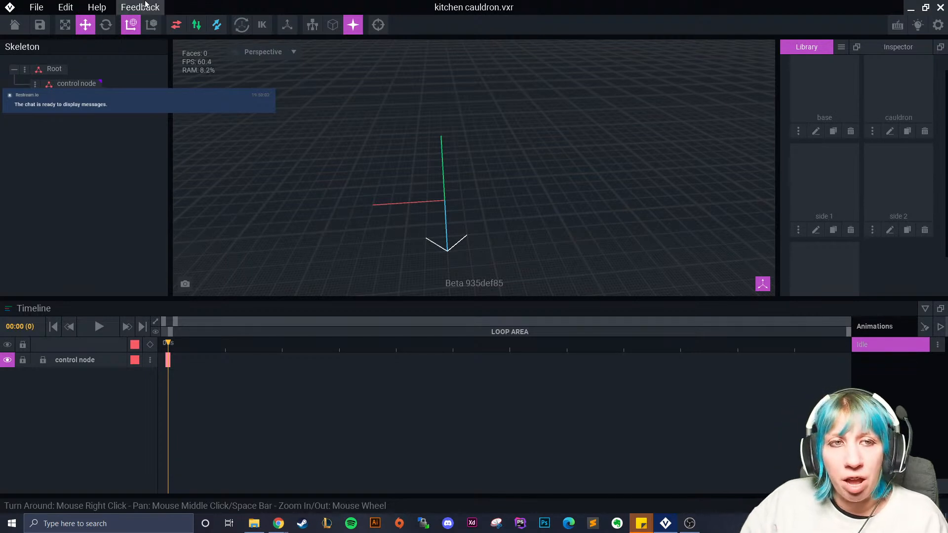
right_drag(236, 192, 235, 195)
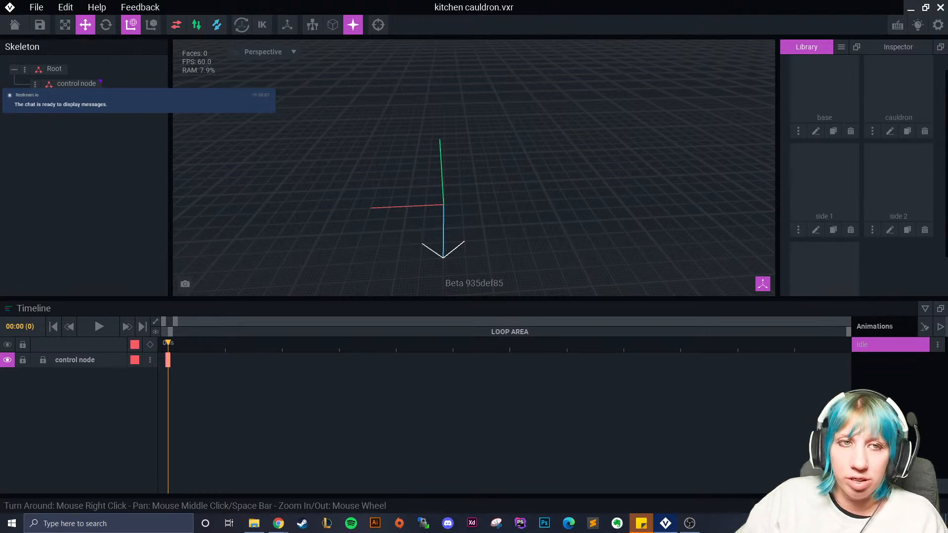
right_drag(353, 135, 443, 158)
Return to the home screen and reopen the kitchen cauldron asset from the recent Animator files.
click(15, 24)
click(361, 191)
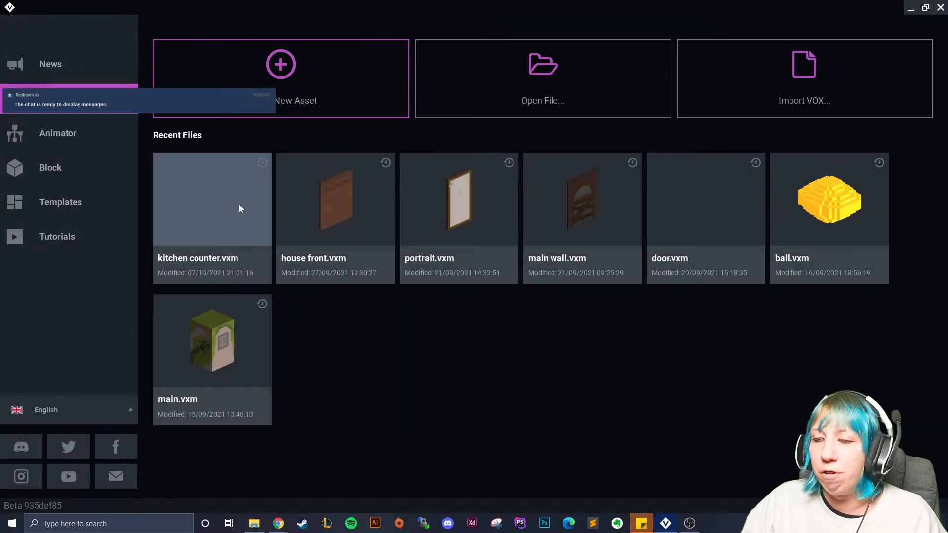
click(68, 134)
click(203, 219)
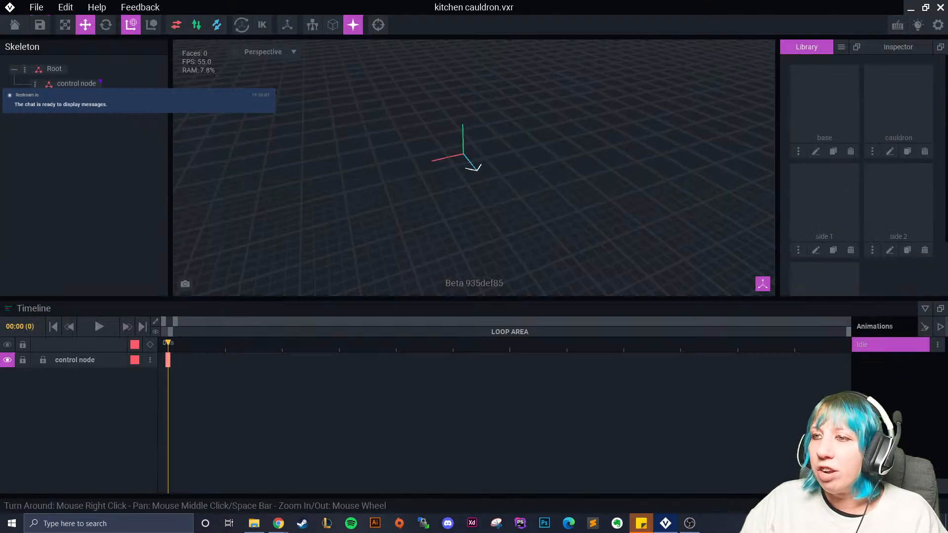
right_drag(390, 160, 351, 156)
scroll(351, 155, up, 2)
middle_drag(378, 182, 299, 166)
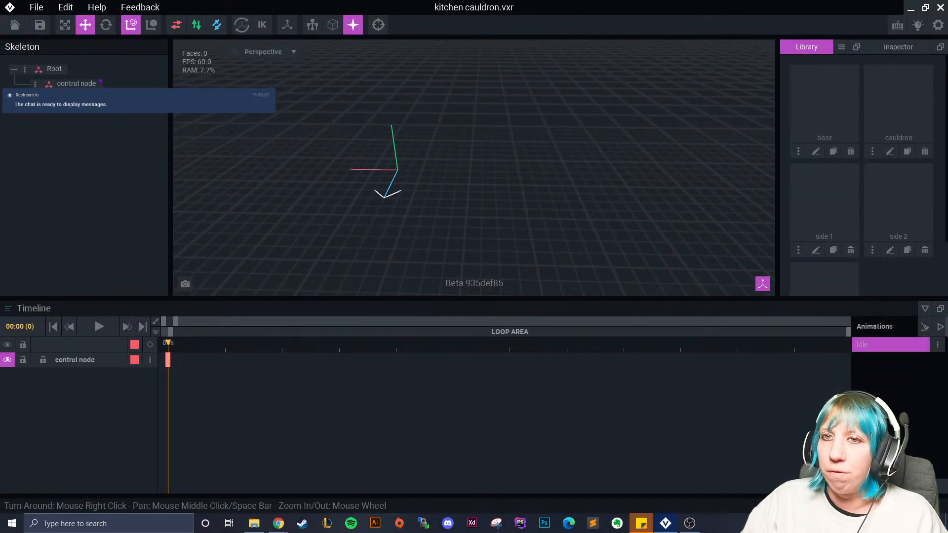
click(27, 72)
click(77, 161)
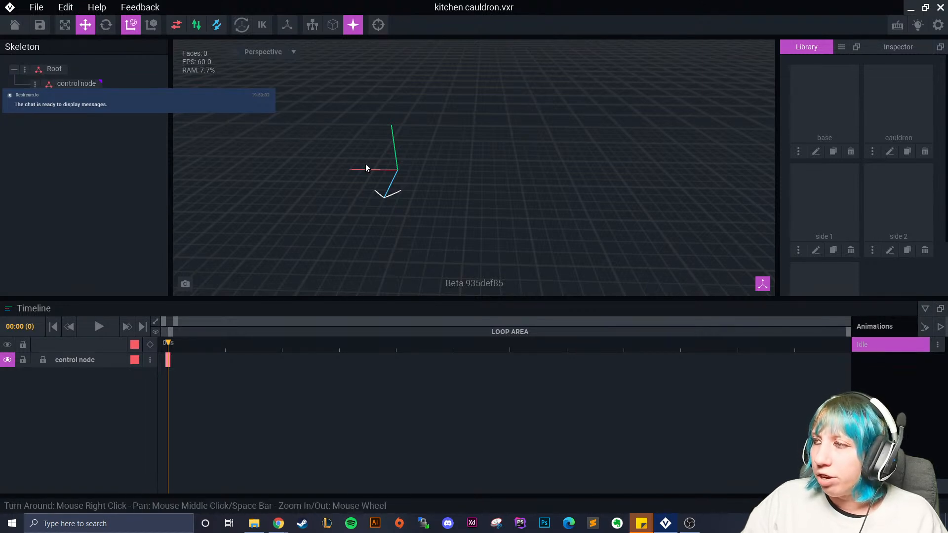
click(840, 47)
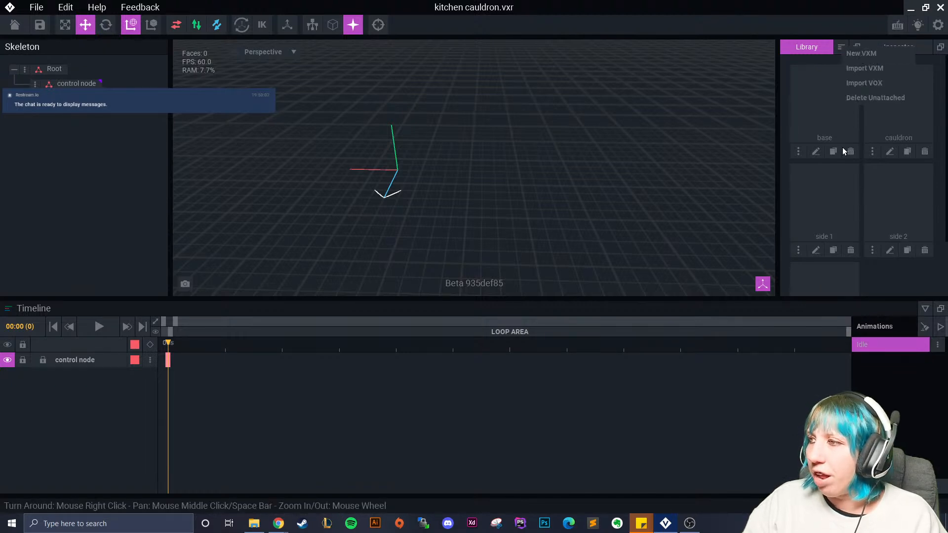
click(880, 280)
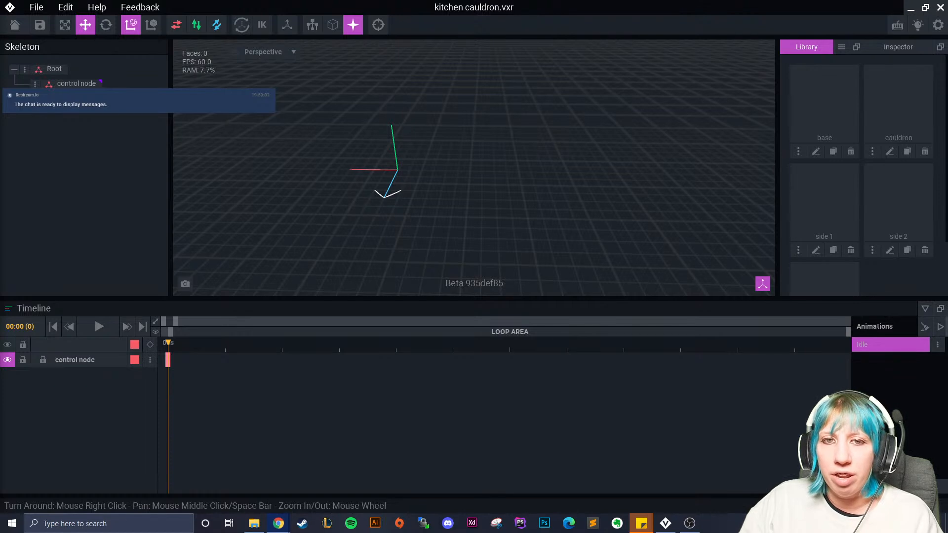
Open the base model for editing and load the "Necrobom..." PNG from the Downloads folder as its palette.
click(817, 153)
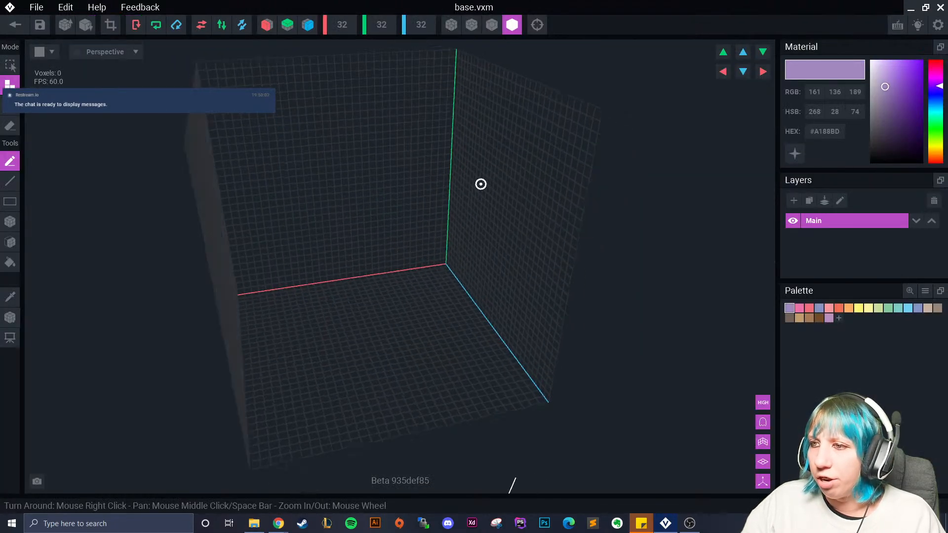
click(925, 291)
click(914, 320)
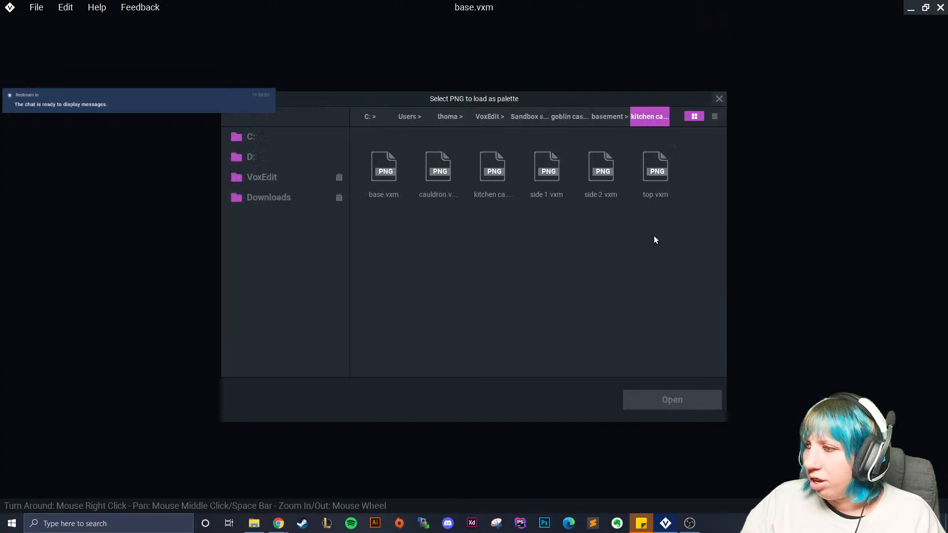
click(288, 205)
scroll(700, 280, down, 10)
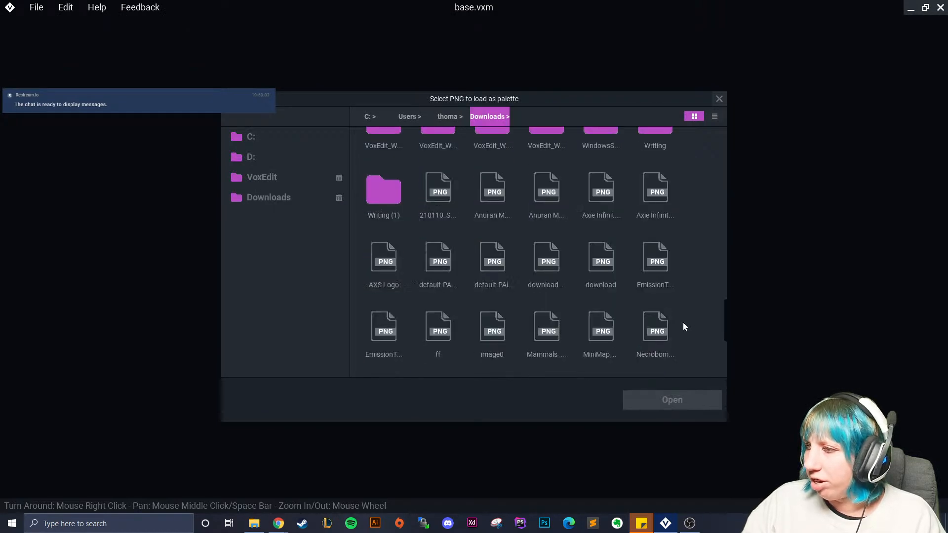
click(665, 339)
click(680, 395)
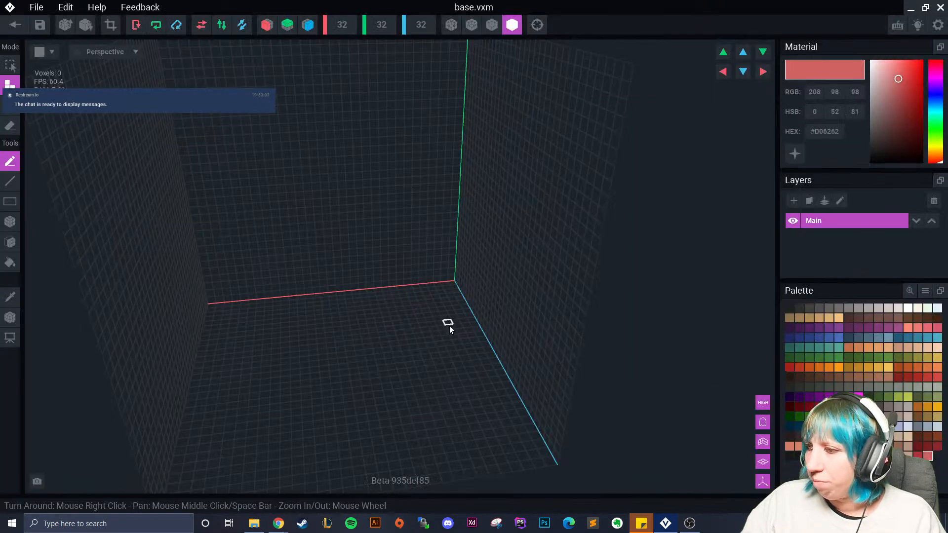
Set the volume's Y height to 80 voxels.
scroll(455, 348, down, 3)
right_drag(457, 349, 447, 332)
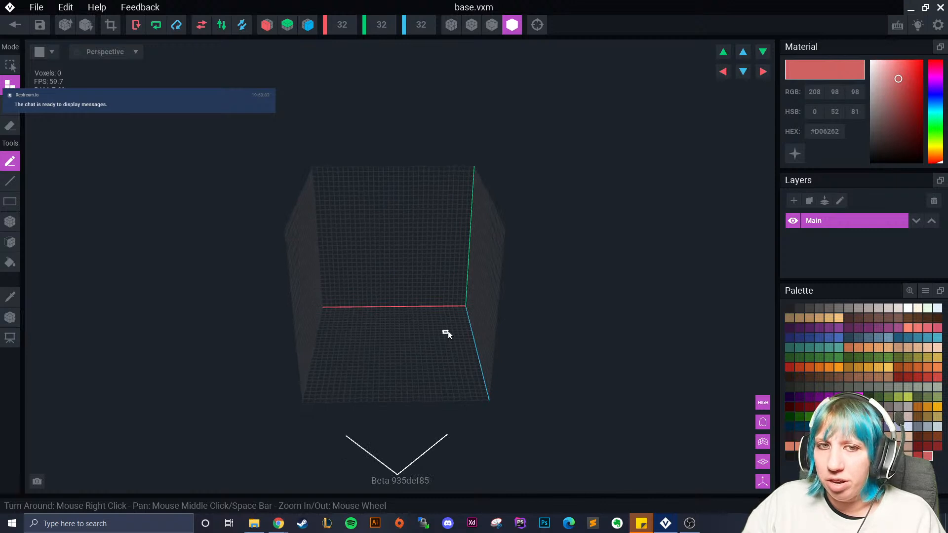
scroll(446, 331, up, 1)
click(382, 25)
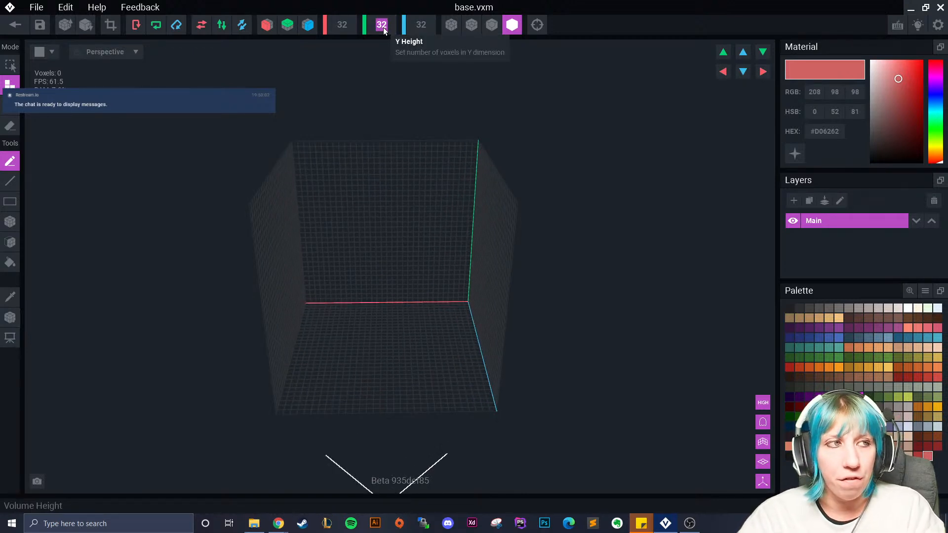
text(80)
key(Return)
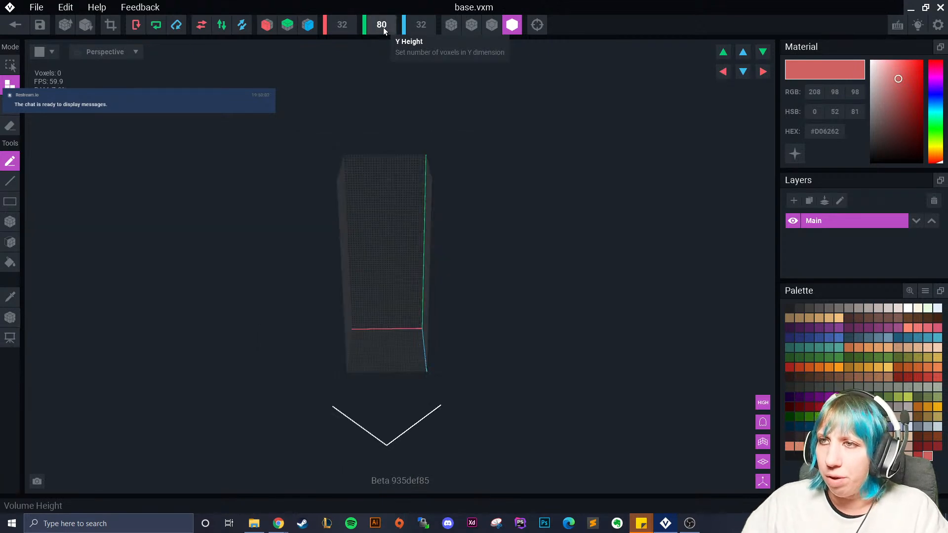
Set the volume's X width to 40 and then to 50 voxels.
click(346, 25)
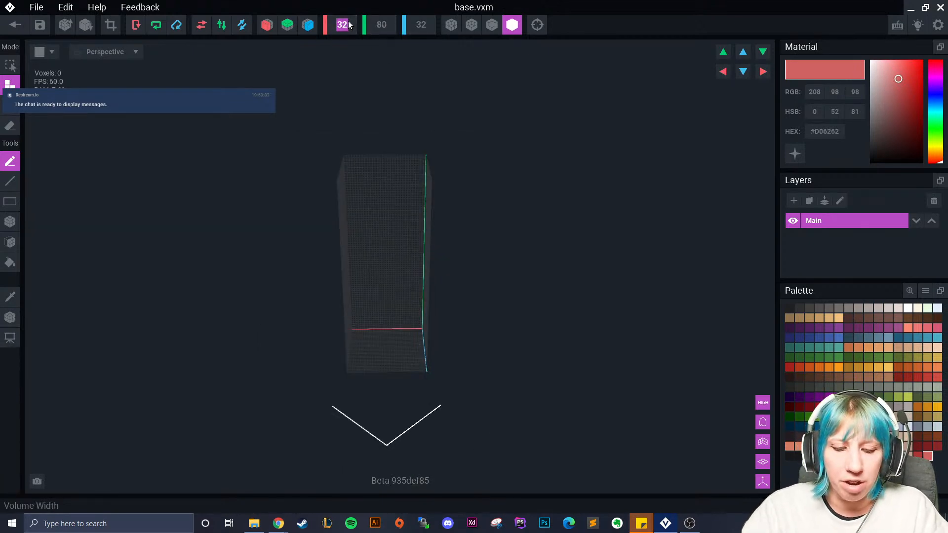
text(40)
key(Return)
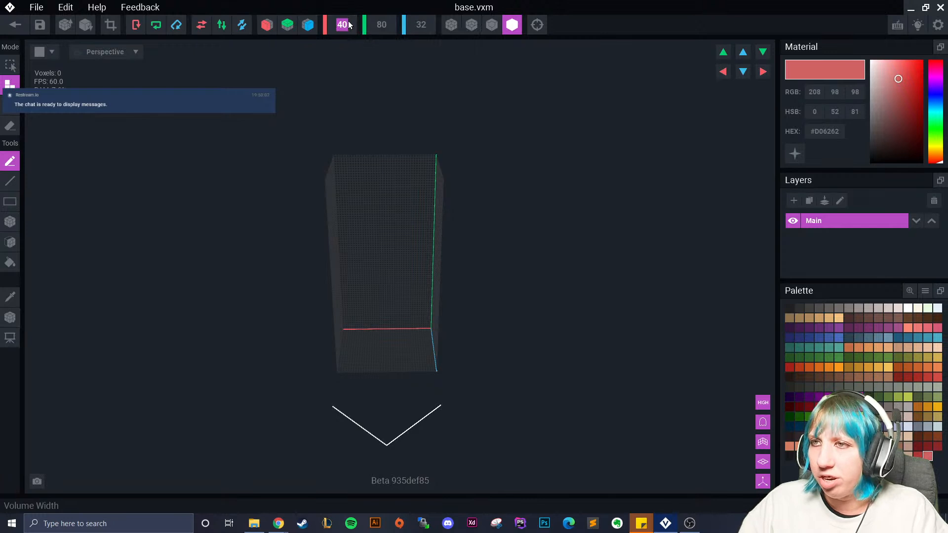
text(4)
text(50)
key(Return)
Set the volume's Z depth to 45 voxels.
right_drag(346, 301, 417, 306)
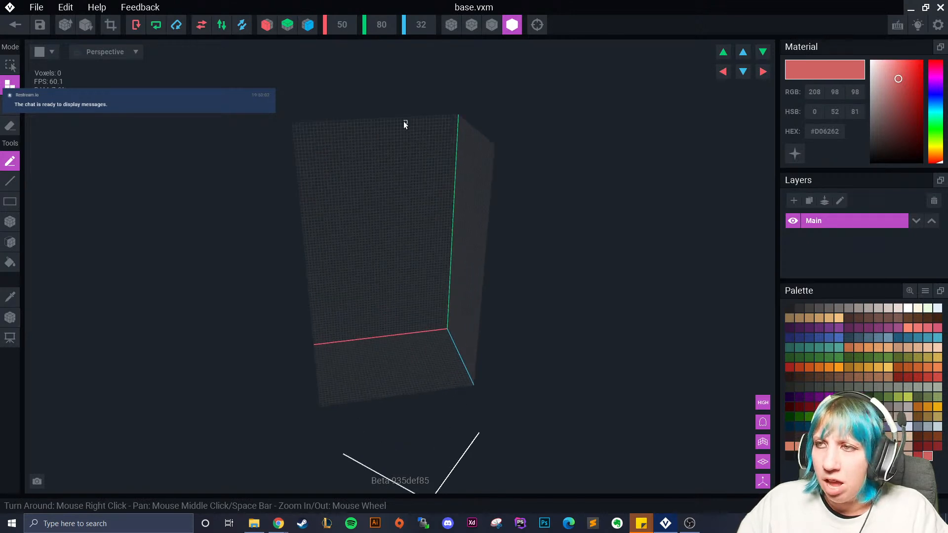
click(421, 25)
text(45)
key(Return)
right_drag(385, 255, 385, 255)
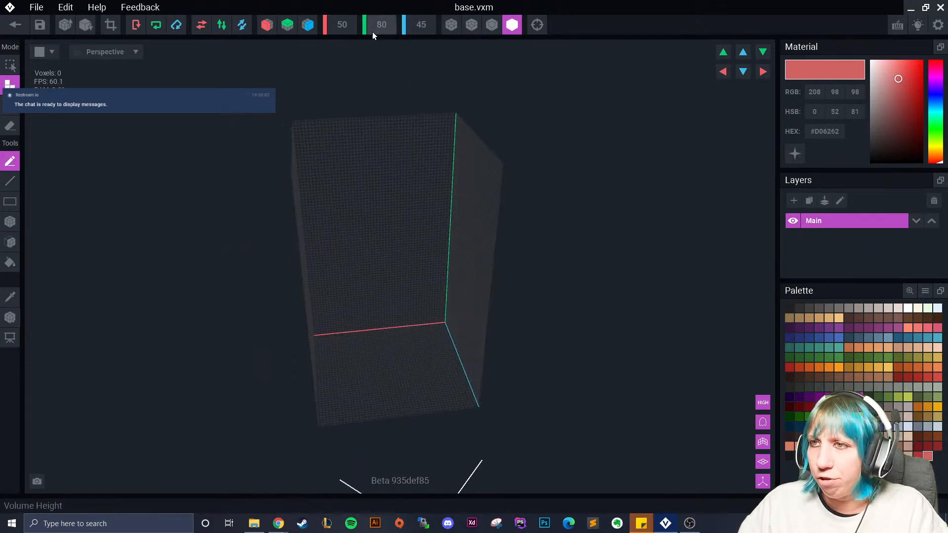
Set the volume's X width to 60 voxels.
click(344, 26)
text(60)
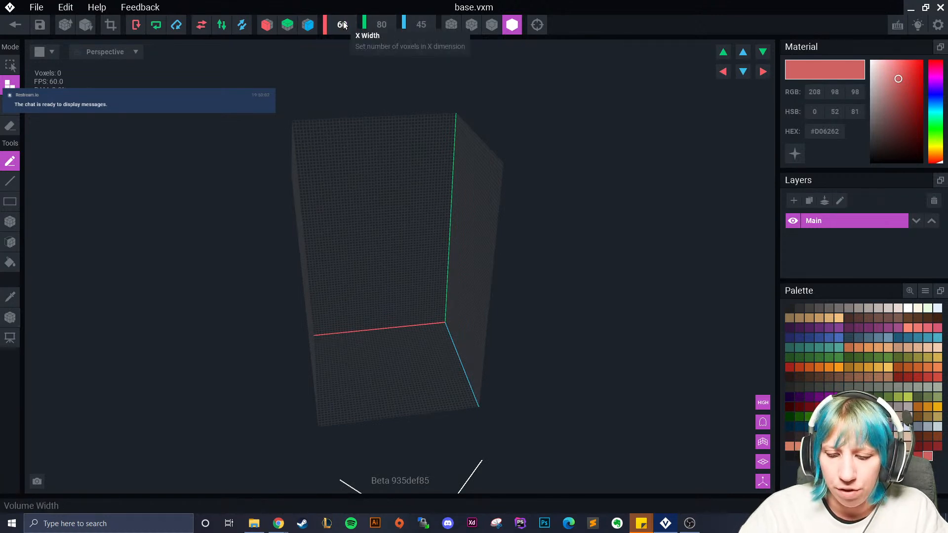
key(Return)
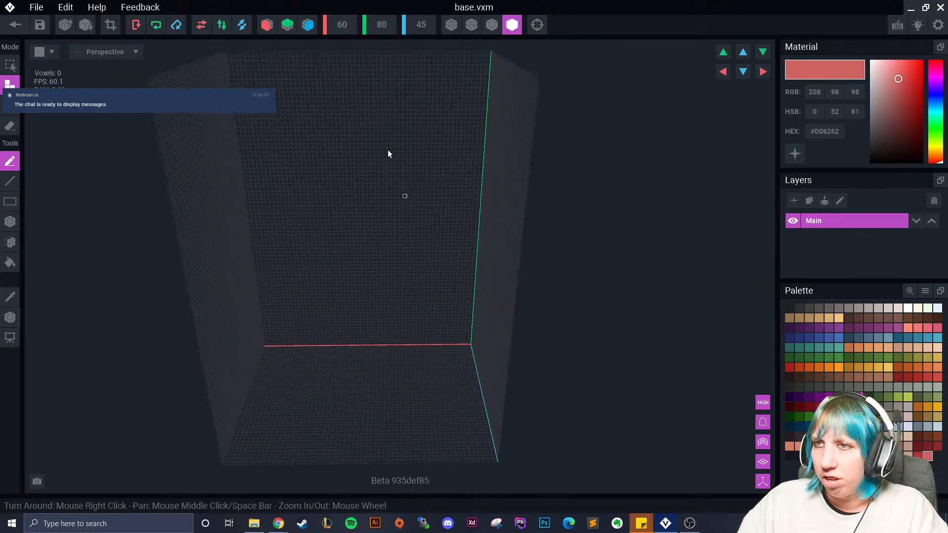
Set the volume's X width to 64 voxels.
click(343, 24)
text(64)
key(Return)
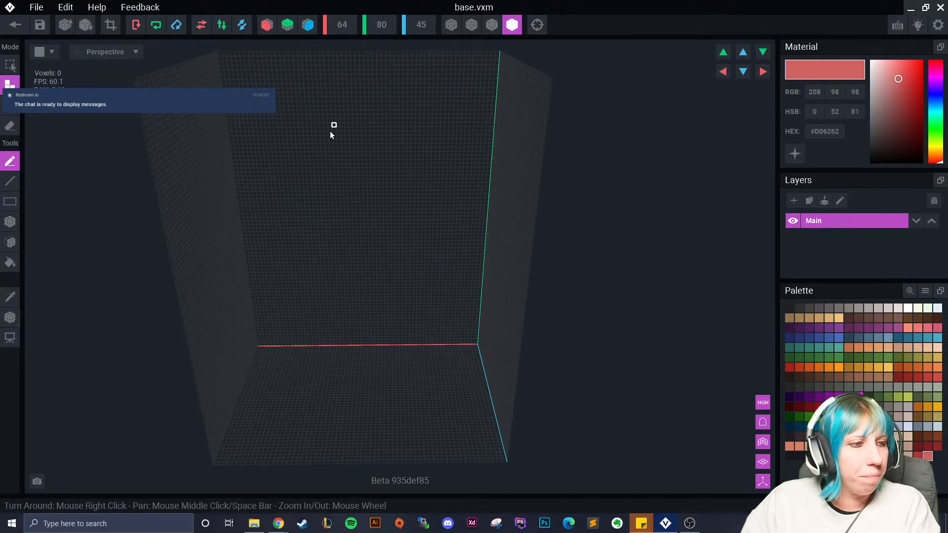
Cover the floor, back wall and both side walls with one-voxel layers in #575C55 using the Face tool, and switch to the outlined shading display.
right_drag(337, 217, 376, 370)
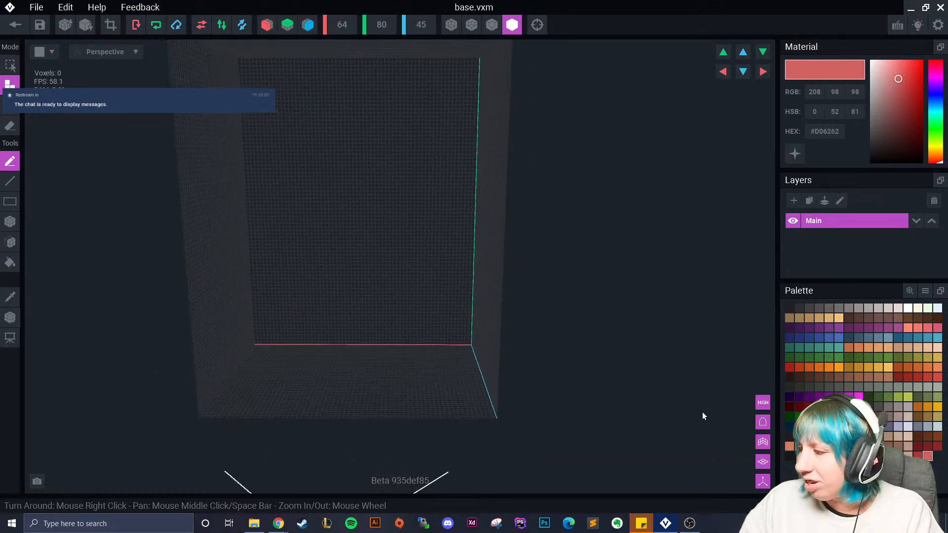
click(849, 386)
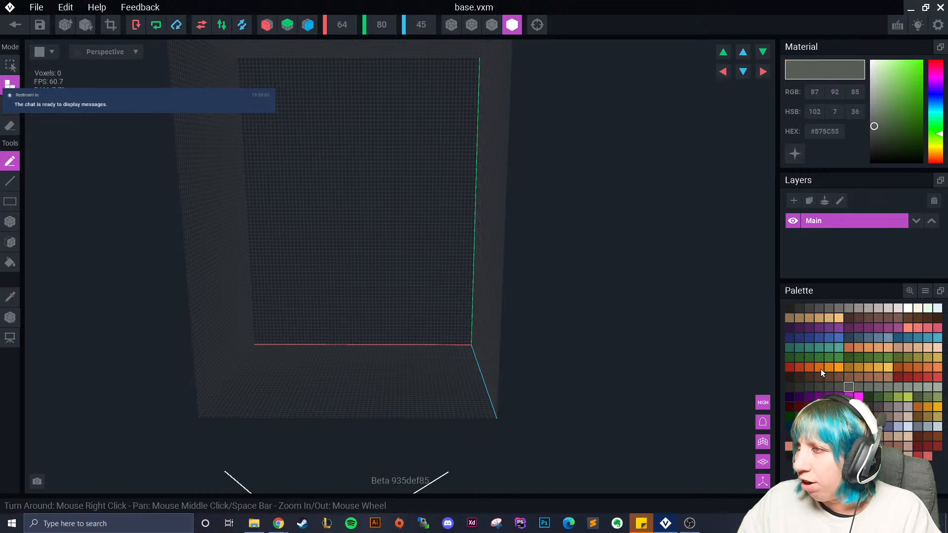
right_drag(641, 414, 389, 357)
click(11, 242)
right_drag(245, 265, 307, 275)
click(353, 288)
click(315, 228)
click(316, 226)
right_drag(316, 226, 328, 121)
click(492, 24)
click(453, 165)
mouse_move(454, 165)
right_down()
mouse_move(519, 186)
mouse_move(444, 309)
mouse_move(433, 178)
right_up()
middle_drag(434, 178, 429, 346)
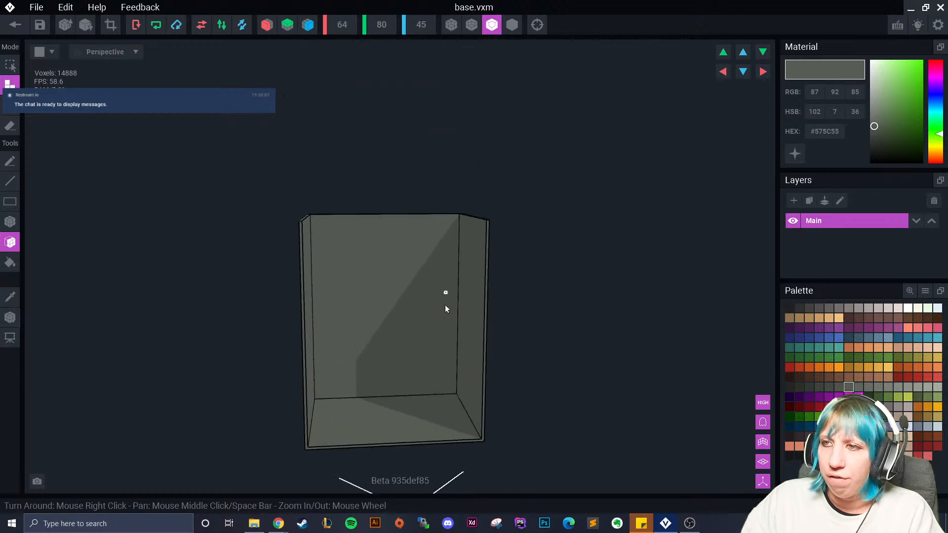
Extrude the floor layer upward into a solid block reaching about half the volume's height.
right_drag(428, 345, 385, 223)
click(385, 224)
right_drag(383, 336, 391, 354)
scroll(383, 329, up, 4)
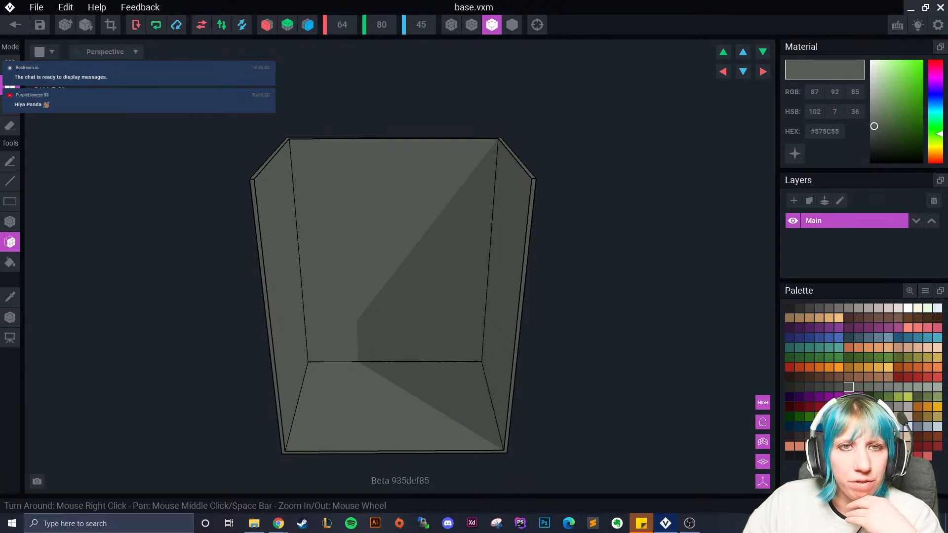
mouse_move(109, 320)
right_down()
mouse_move(271, 316)
mouse_move(338, 342)
right_up()
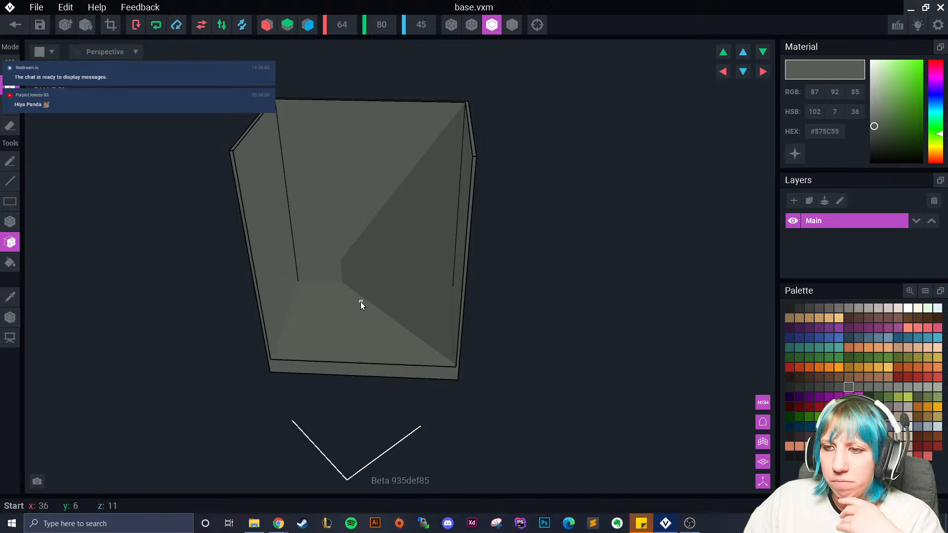
drag(354, 293, 331, 231)
right_drag(331, 232, 348, 271)
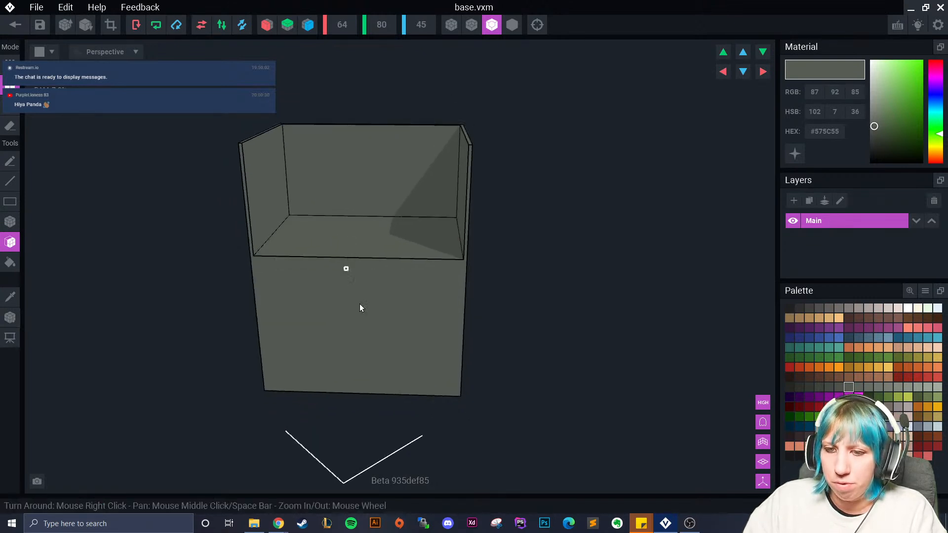
Fine-tune the height of the solid floor block by adding layers on its top face, undoing one, and extruding the face again.
click(347, 236)
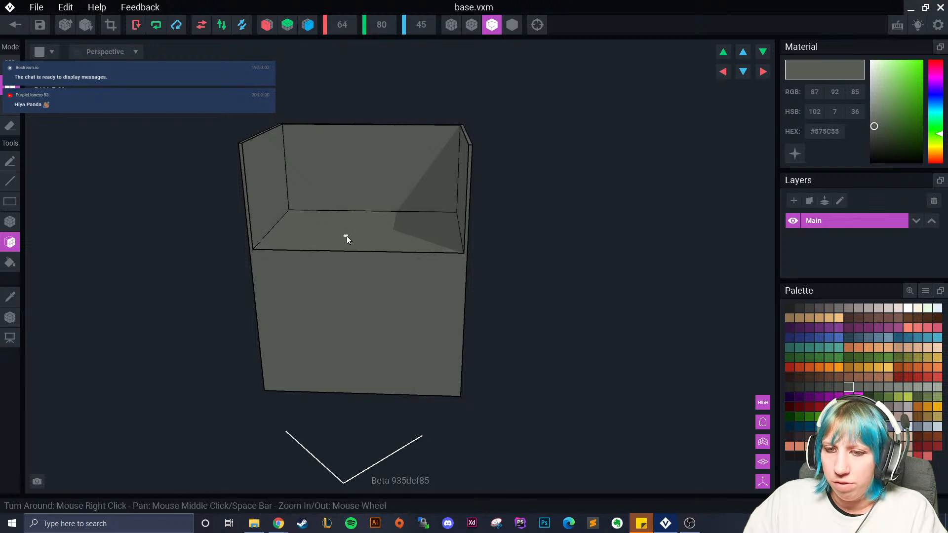
click(347, 236)
click(347, 236)
right_drag(326, 346, 371, 249)
key(ctrl+z)
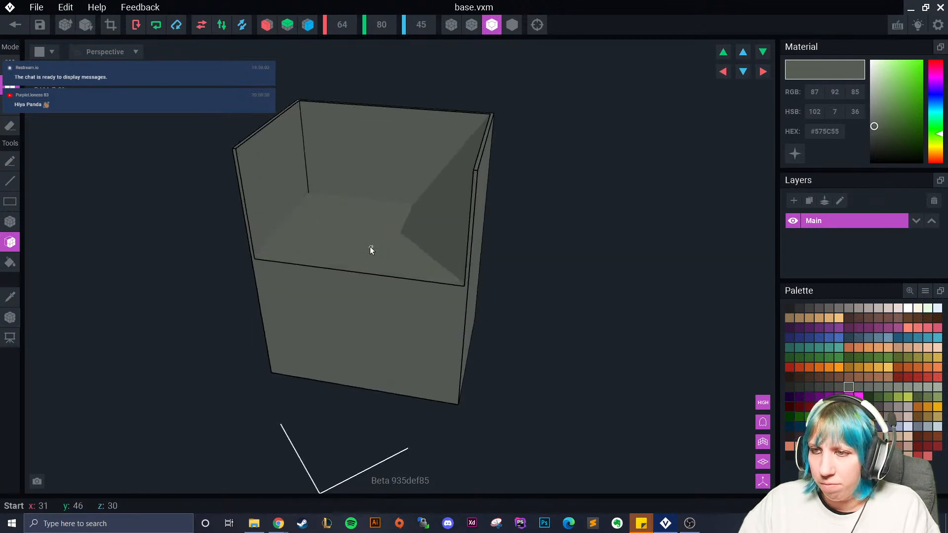
drag(371, 250, 368, 263)
right_drag(368, 263, 360, 267)
right_drag(394, 371, 365, 363)
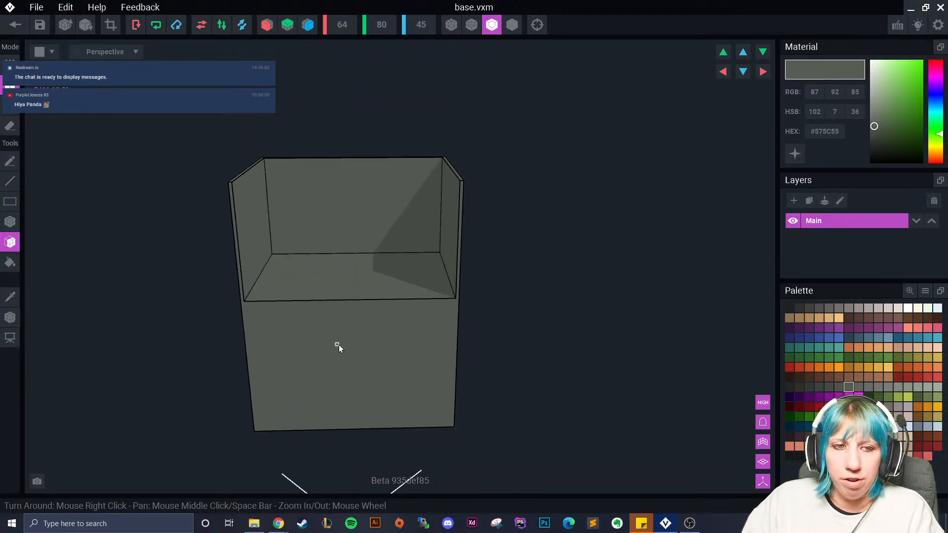
Turn on mirroring on the X axis and extrude the side walls inward to thicken both symmetrically.
scroll(290, 315, up, 3)
right_drag(253, 198, 473, 196)
drag(473, 196, 455, 218)
right_drag(454, 218, 447, 222)
click(267, 25)
drag(496, 158, 445, 189)
right_drag(446, 188, 391, 214)
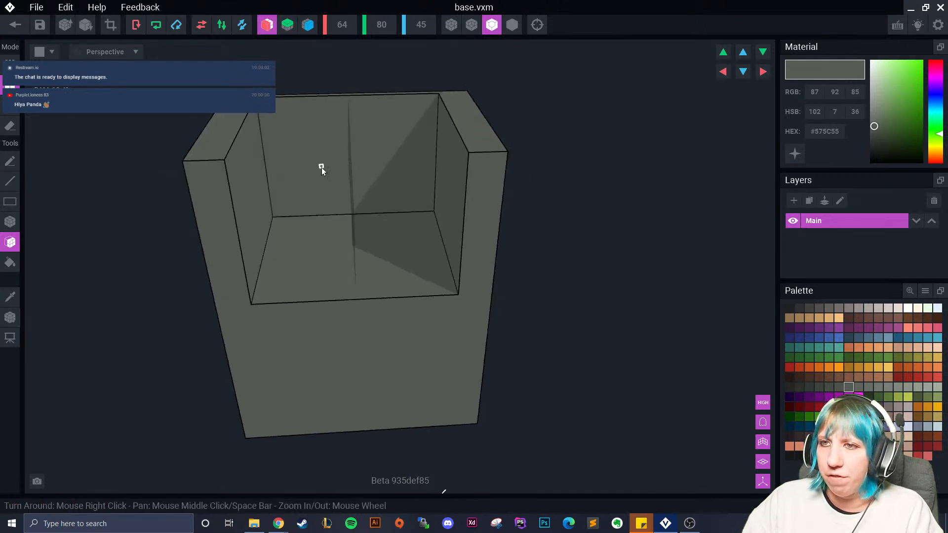
Try to extrude the inner back wall forward, and undo the last two changes.
drag(330, 188, 349, 223)
right_drag(349, 223, 326, 210)
key(ctrl+z)
key(ctrl+z)
Turn off mirroring on the X axis.
scroll(348, 271, up, 3)
right_drag(347, 270, 342, 358)
scroll(365, 363, down, 3)
scroll(342, 357, up, 3)
right_drag(289, 326, 391, 281)
scroll(392, 281, up, 3)
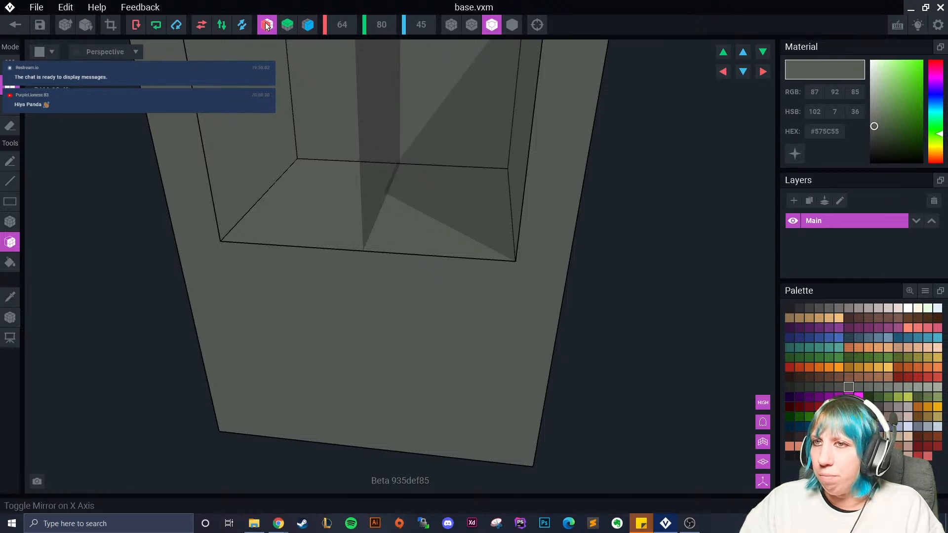
scroll(393, 287, down, 5)
Paint three rectangular stone bricks in #60655D on the block's front face using the Box tool in paint mode.
click(858, 387)
scroll(410, 388, up, 2)
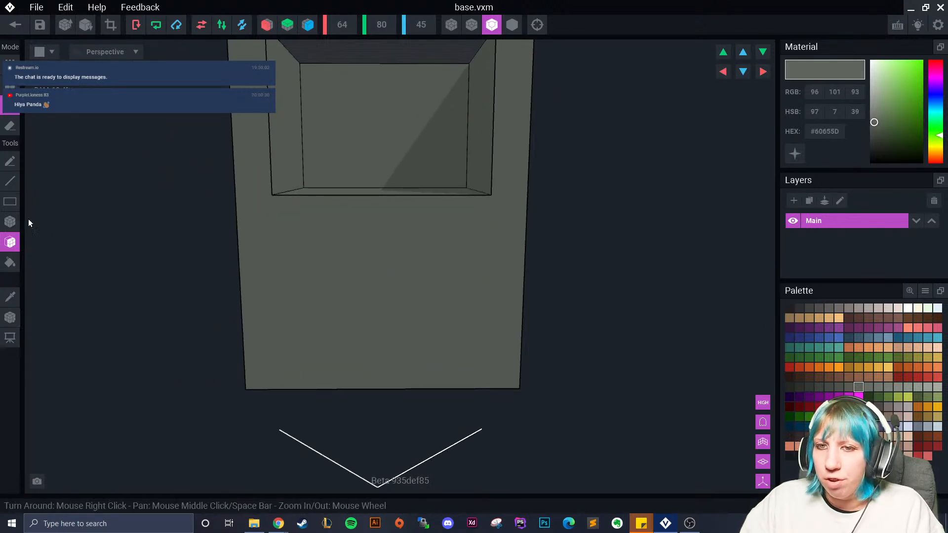
key(b)
drag(301, 244, 364, 270)
drag(415, 292, 479, 313)
drag(442, 245, 493, 265)
Paint three more #60655D bricks: around the lower front corner, on the side face, and around the rear corner at mid-height.
right_drag(493, 265, 504, 323)
drag(502, 363, 565, 374)
right_drag(565, 374, 473, 353)
drag(360, 312, 443, 334)
right_drag(508, 341, 440, 328)
drag(453, 228, 510, 257)
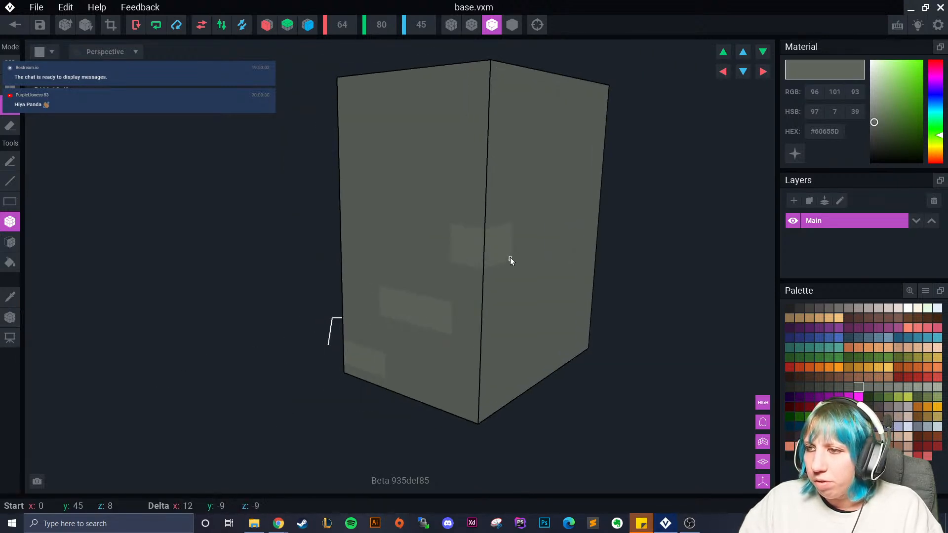
Paint three #60655D bricks: one on the upper side face and two across the upper half of the rear face.
drag(389, 156, 451, 184)
right_drag(450, 184, 471, 185)
drag(509, 134, 598, 174)
middle_drag(626, 262, 546, 233)
drag(532, 171, 594, 242)
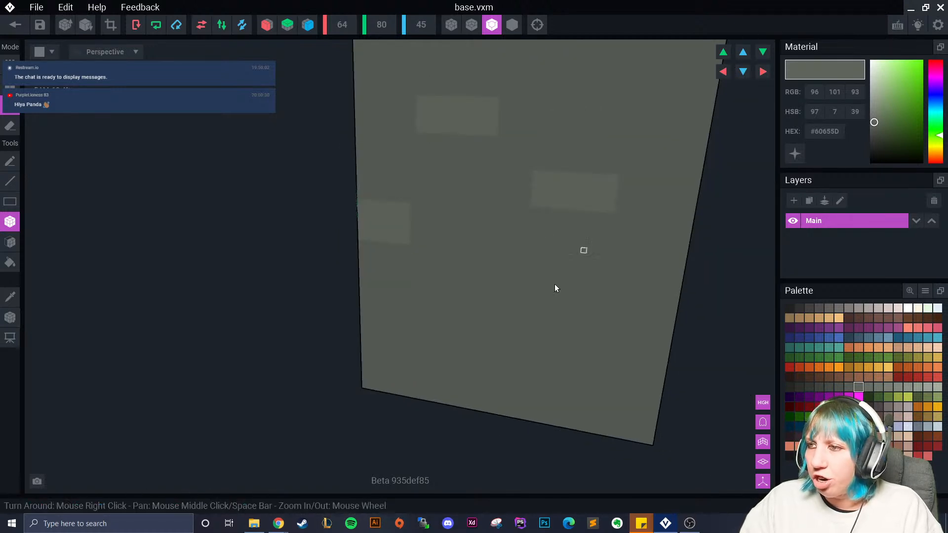
Paint three more #60655D bricks across the lower half of the rear face.
drag(405, 310, 479, 345)
drag(554, 263, 613, 300)
middle_drag(604, 312, 529, 245)
drag(484, 271, 564, 312)
Paint #60655D bricks on the opposite side face, one around its lower rear corner and two higher up.
right_drag(563, 313, 467, 286)
drag(467, 284, 461, 284)
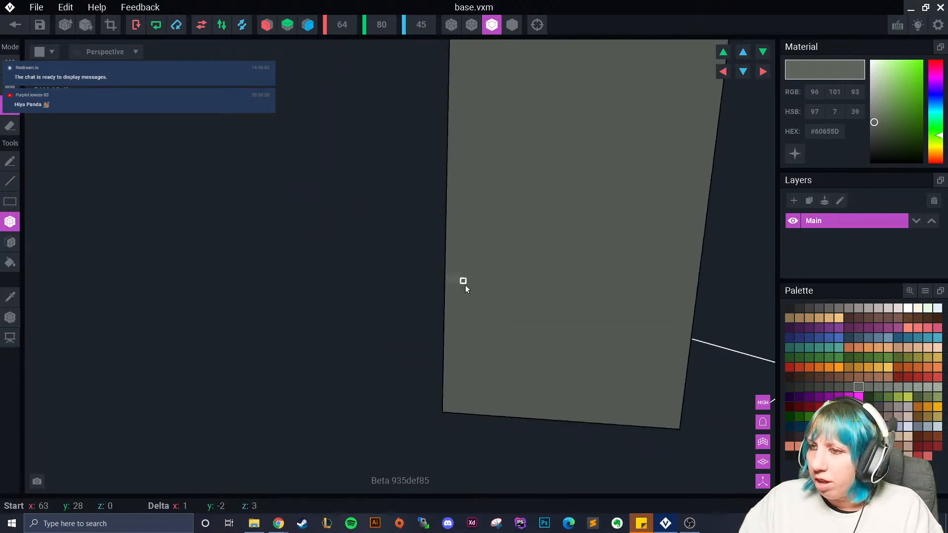
drag(521, 304, 521, 305)
right_drag(521, 305, 487, 211)
drag(485, 209, 566, 247)
right_drag(565, 279, 508, 190)
drag(508, 190, 577, 227)
Paint two more #60655D bricks low on the block near the front corner.
right_drag(576, 227, 514, 296)
drag(501, 282, 554, 320)
right_drag(554, 320, 578, 292)
drag(596, 290, 678, 322)
right_drag(678, 321, 648, 350)
scroll(568, 321, down, 5)
right_drag(567, 321, 509, 223)
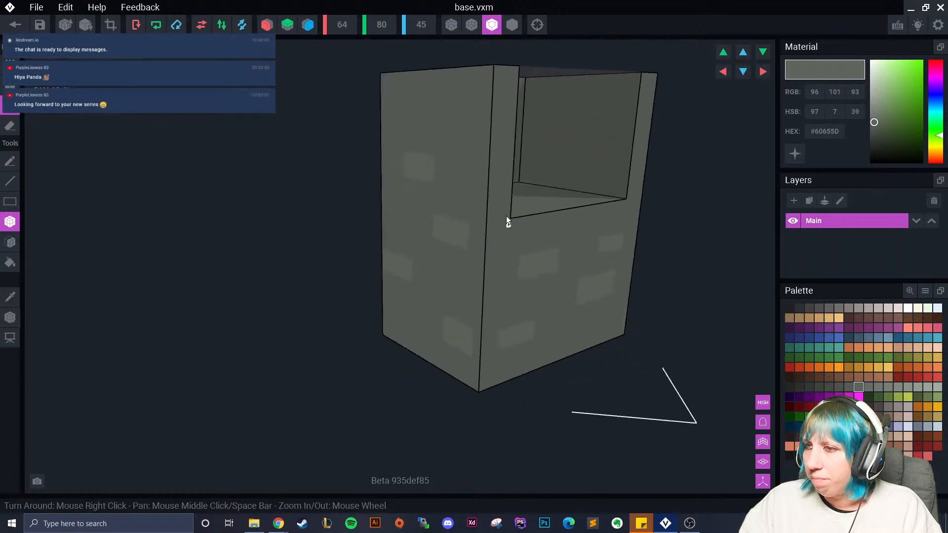
Paint three #60655D bricks around the front corners, one on the first side and two on the opposite side.
drag(467, 191, 457, 193)
right_drag(457, 194, 487, 255)
drag(469, 233, 502, 281)
right_drag(452, 307, 459, 282)
drag(473, 279, 511, 307)
right_drag(511, 306, 510, 315)
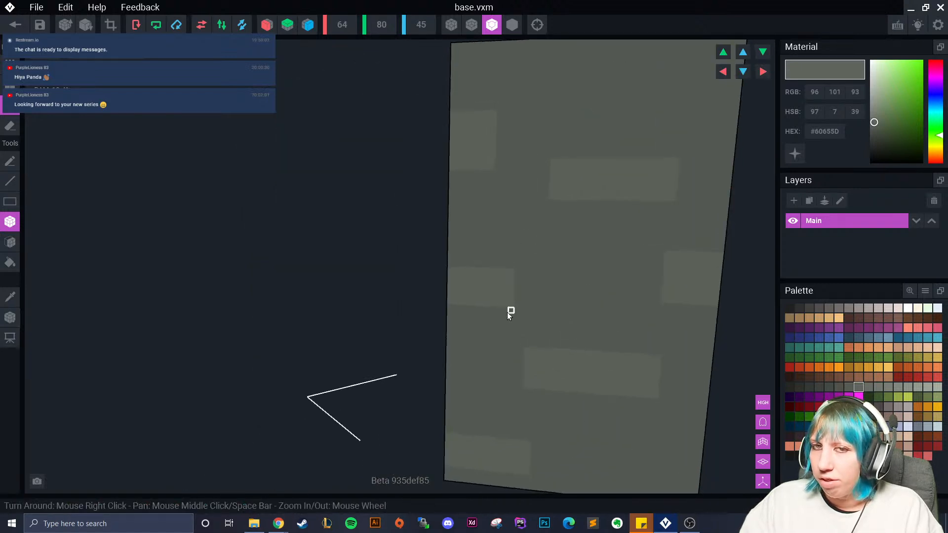
Paint one more #60655D brick near the upper rear corner of the block.
mouse_move(386, 338)
right_down()
mouse_move(580, 292)
mouse_move(563, 301)
mouse_move(609, 244)
mouse_move(467, 271)
mouse_move(516, 280)
mouse_move(468, 277)
mouse_move(509, 194)
mouse_move(534, 190)
right_up()
scroll(494, 194, up, 4)
drag(438, 130, 501, 171)
mouse_move(470, 205)
right_down()
mouse_move(424, 230)
mouse_move(372, 294)
right_up()
scroll(390, 242, down, 4)
Sample a stone colour from the model, paint a rectangle with it, and sample the colour again.
click(11, 298)
click(298, 254)
mouse_move(370, 243)
mouse_down()
mouse_move(423, 277)
mouse_move(378, 272)
mouse_move(389, 274)
mouse_up()
click(10, 298)
click(349, 248)
mouse_move(389, 275)
right_down()
mouse_move(309, 257)
mouse_move(317, 302)
mouse_move(296, 298)
mouse_move(365, 322)
right_up()
Paint #4F534C shadows under and beside the two left front bricks and under the large right brick.
click(848, 387)
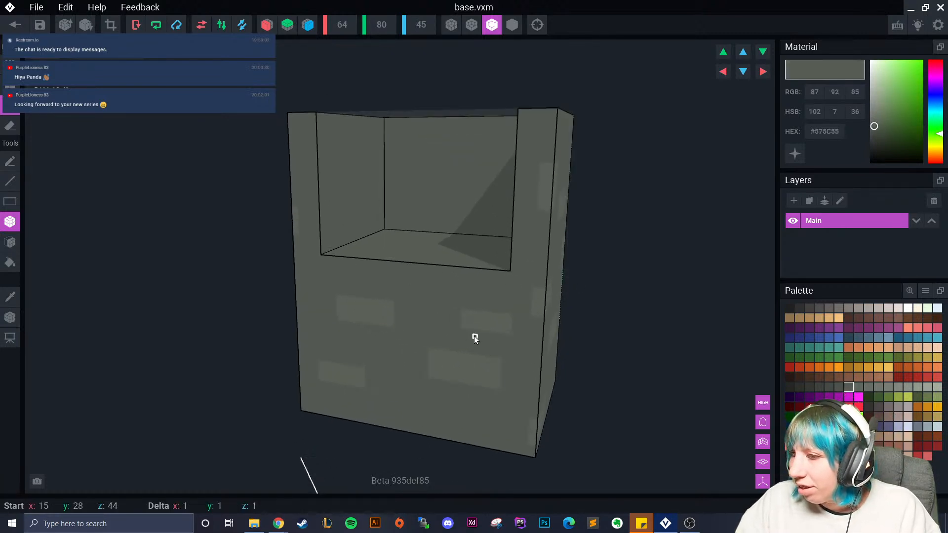
click(838, 386)
scroll(469, 351, up, 5)
drag(322, 330, 409, 305)
middle_drag(402, 395, 409, 326)
drag(323, 354, 371, 360)
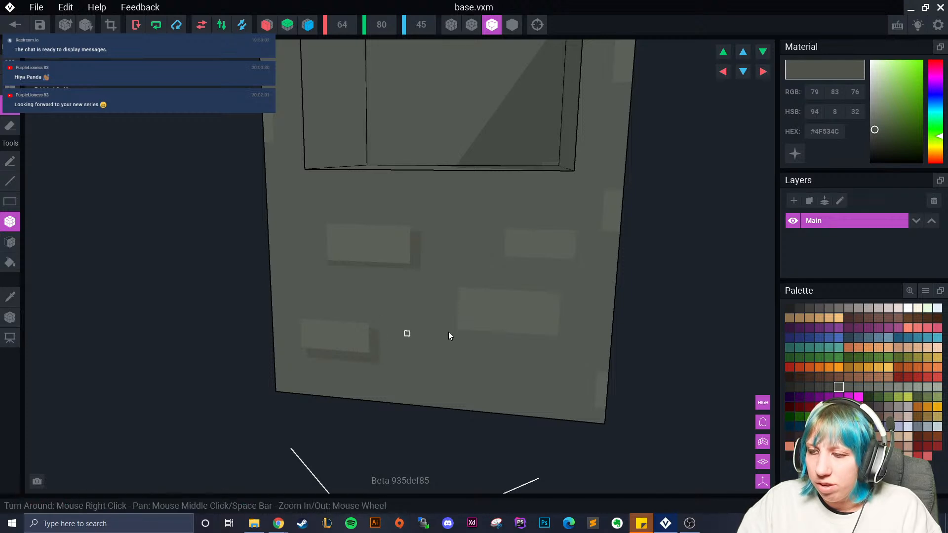
drag(462, 333, 539, 345)
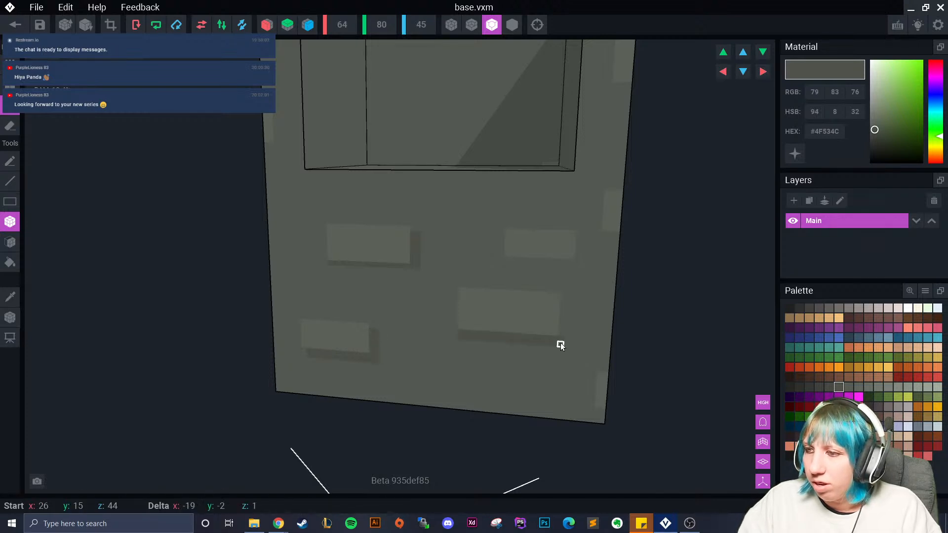
Shade the top and left edges of the side face's lower brick in #4F534C and add a dark brick overlapping the upper one.
right_drag(570, 305, 425, 322)
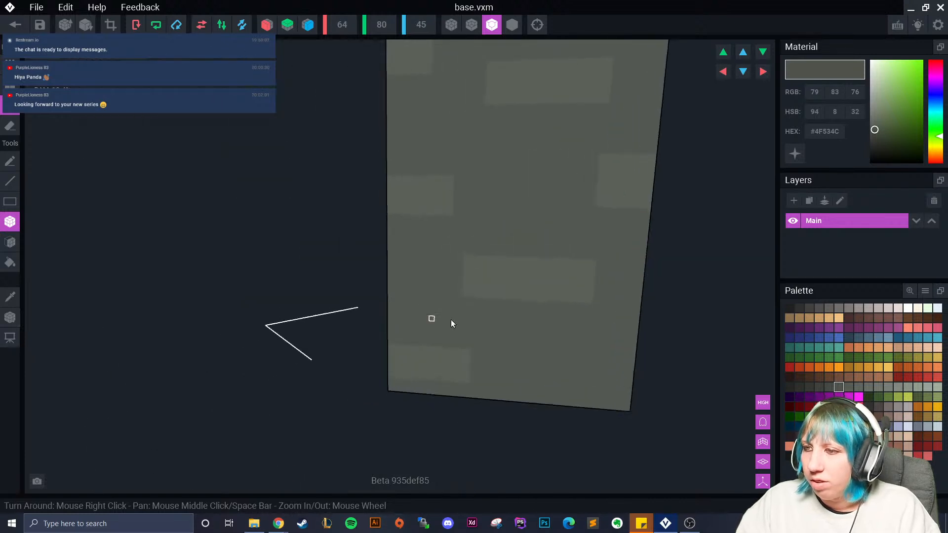
mouse_move(460, 295)
mouse_down()
mouse_move(459, 254)
mouse_move(567, 259)
mouse_up()
right_drag(567, 258, 486, 220)
drag(499, 183, 570, 200)
scroll(519, 276, down, 3)
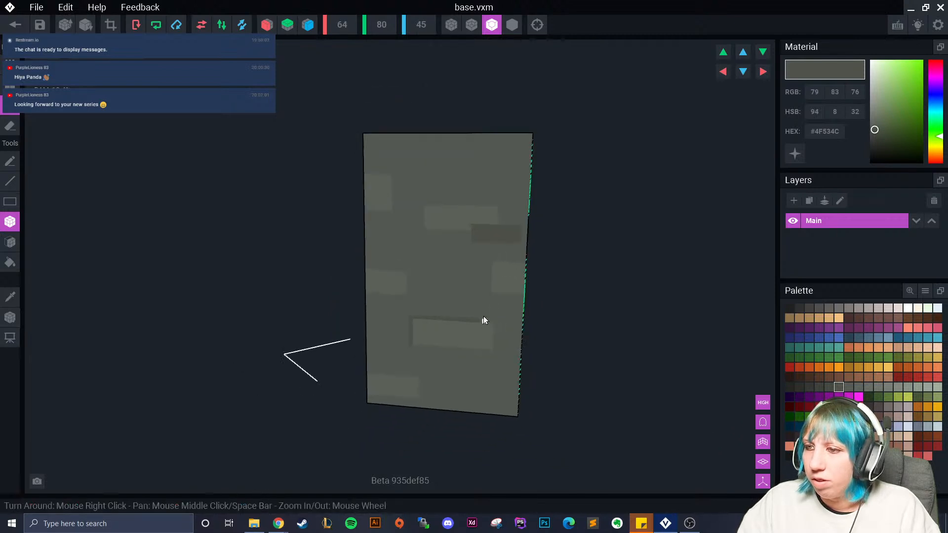
Add more solid #4F534C bricks to the same side face.
middle_drag(485, 321, 495, 271)
drag(406, 337, 460, 322)
mouse_move(461, 322)
right_down()
mouse_move(417, 299)
mouse_move(375, 230)
right_up()
drag(369, 225, 398, 238)
right_drag(397, 238, 494, 282)
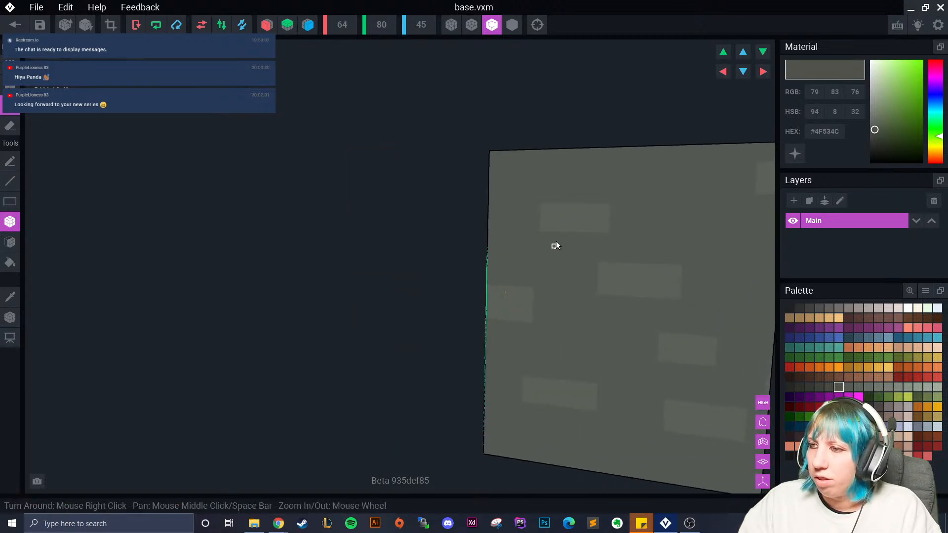
Paint #4F534C shadows along the bottom and right edges of three light bricks on the rear face.
mouse_move(546, 234)
mouse_down()
mouse_move(612, 240)
mouse_move(617, 216)
mouse_up()
right_drag(618, 216, 508, 254)
mouse_move(491, 238)
mouse_down()
mouse_move(514, 244)
mouse_move(546, 214)
mouse_up()
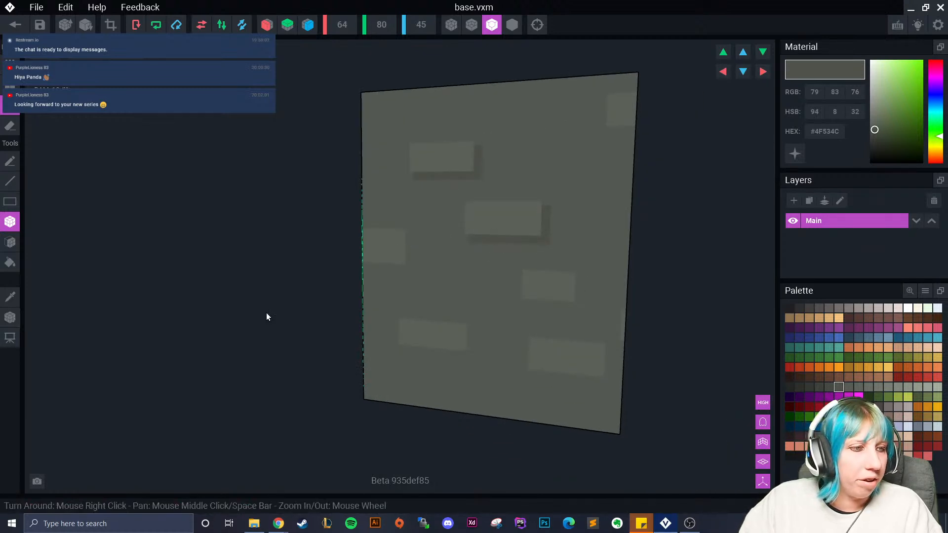
drag(528, 300, 578, 276)
Add three solid #4F534C bricks to the rear face: lower left, centre left and near the upper right.
middle_drag(575, 278, 566, 196)
drag(396, 266, 364, 275)
drag(417, 200, 452, 213)
right_drag(452, 214, 428, 215)
drag(562, 84, 576, 106)
Add solid #4F534C bricks in the gaps between the light bricks on the side faces.
mouse_move(581, 113)
right_down()
mouse_move(579, 125)
mouse_move(481, 181)
mouse_move(440, 178)
right_up()
drag(440, 178, 481, 205)
right_drag(477, 317, 464, 194)
scroll(490, 172, up, 3)
scroll(489, 173, down, 3)
drag(428, 256, 436, 260)
right_drag(484, 264, 448, 266)
drag(485, 287, 506, 303)
drag(517, 152, 546, 176)
right_drag(524, 206, 519, 229)
Paint #4F534C shadows along the edges of four light bricks on the side face and add another dark brick.
right_drag(516, 239, 496, 197)
drag(496, 179, 496, 198)
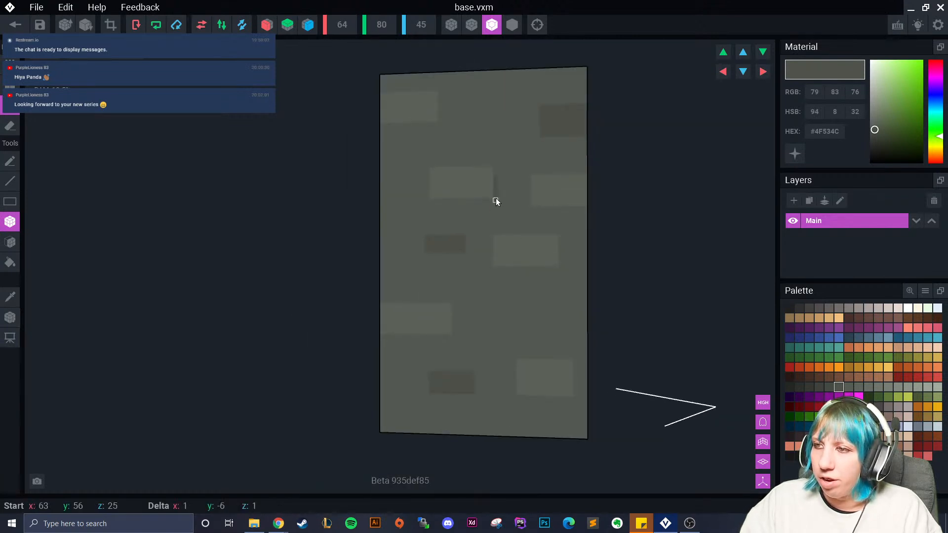
drag(397, 129, 440, 114)
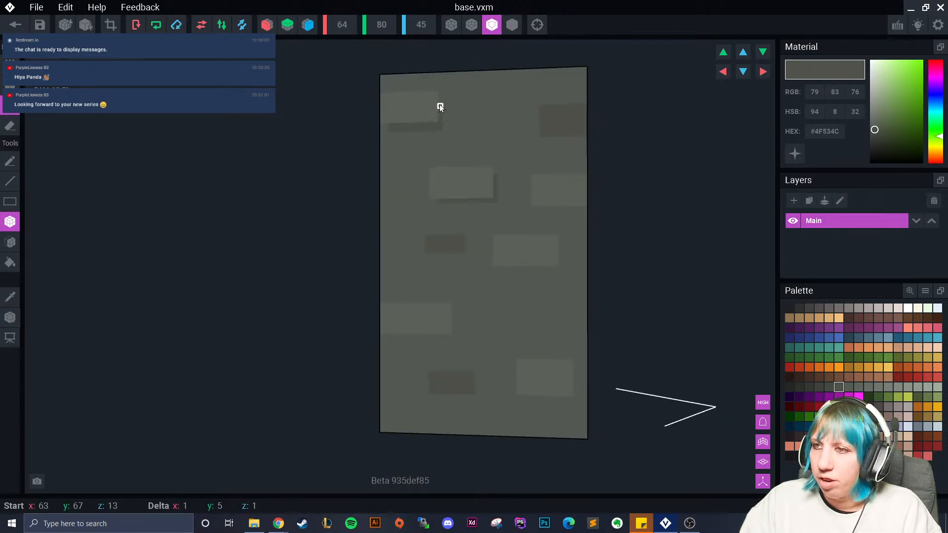
drag(434, 313, 434, 314)
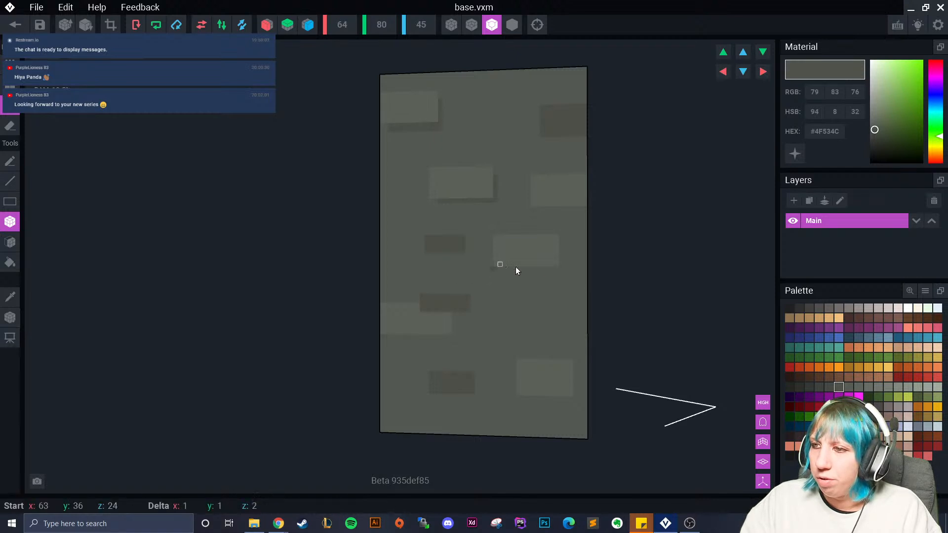
drag(566, 242, 566, 243)
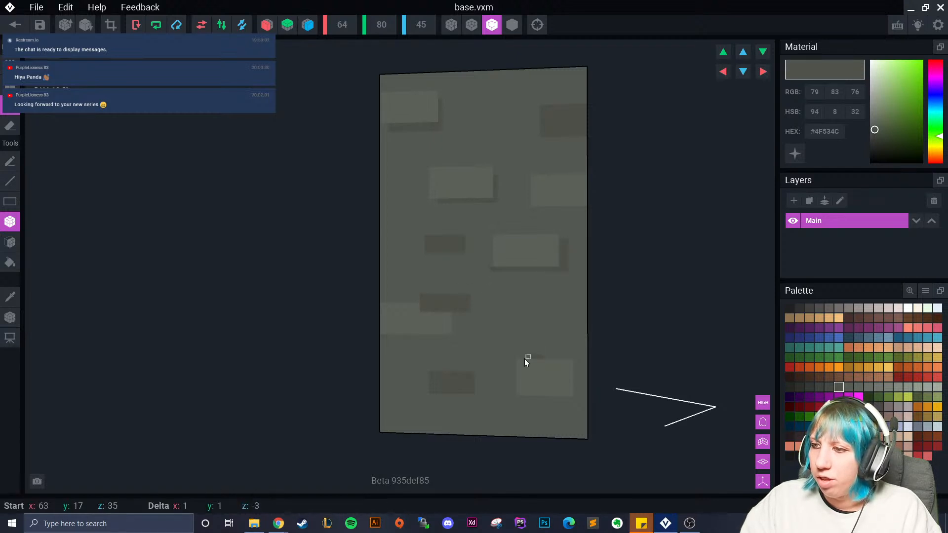
drag(512, 359, 517, 390)
Using #464A44, shade two dark bricks and the top edge of a light brick on this side face.
click(829, 388)
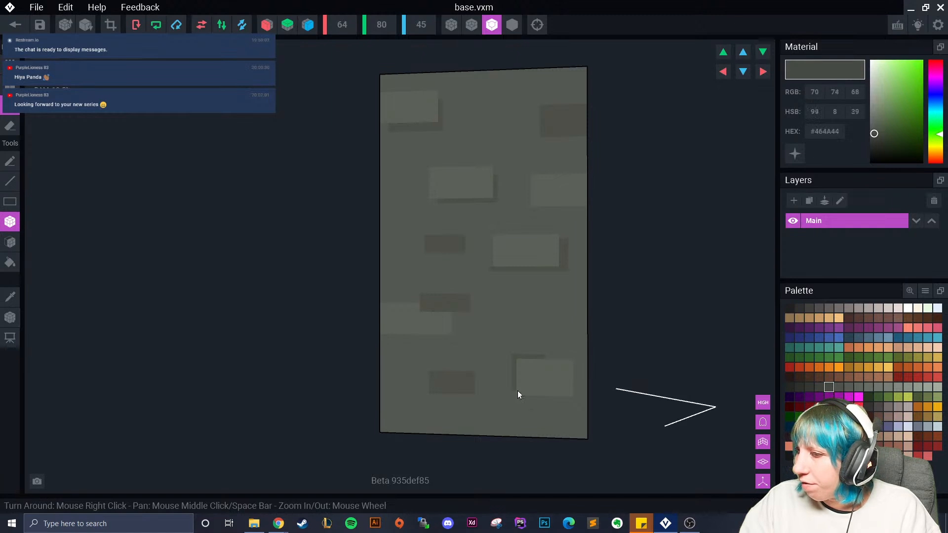
drag(441, 396, 474, 365)
drag(476, 294, 473, 315)
drag(428, 166, 464, 170)
On the rear face, use #464A44 to shade the upper-left and lower-left bricks and add a small brick beside the centre one.
right_drag(487, 245, 447, 230)
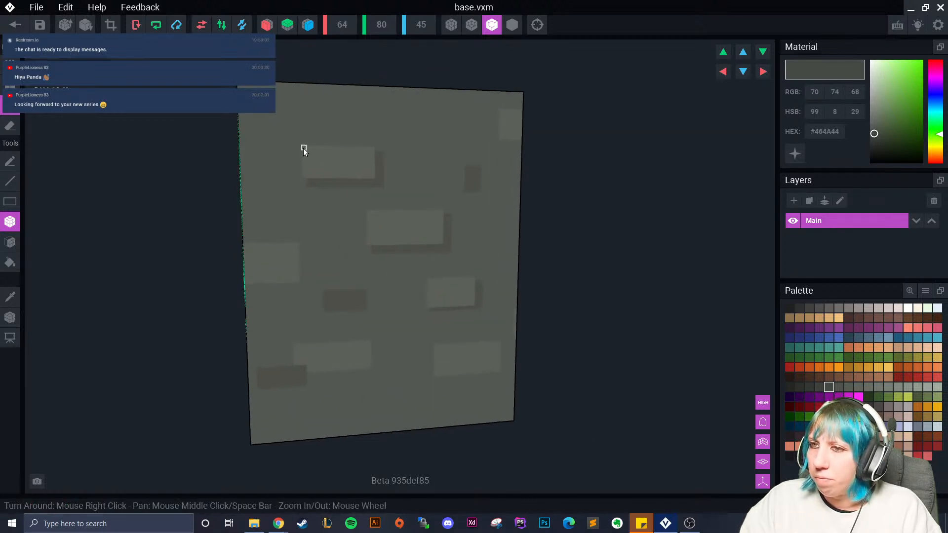
mouse_move(304, 143)
mouse_down()
mouse_move(372, 146)
mouse_move(294, 152)
mouse_up()
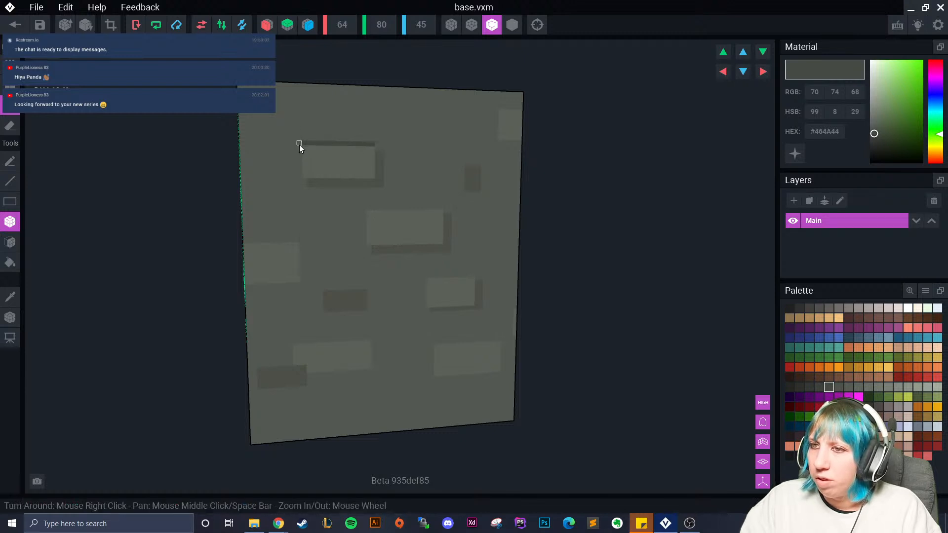
right_drag(352, 234, 400, 264)
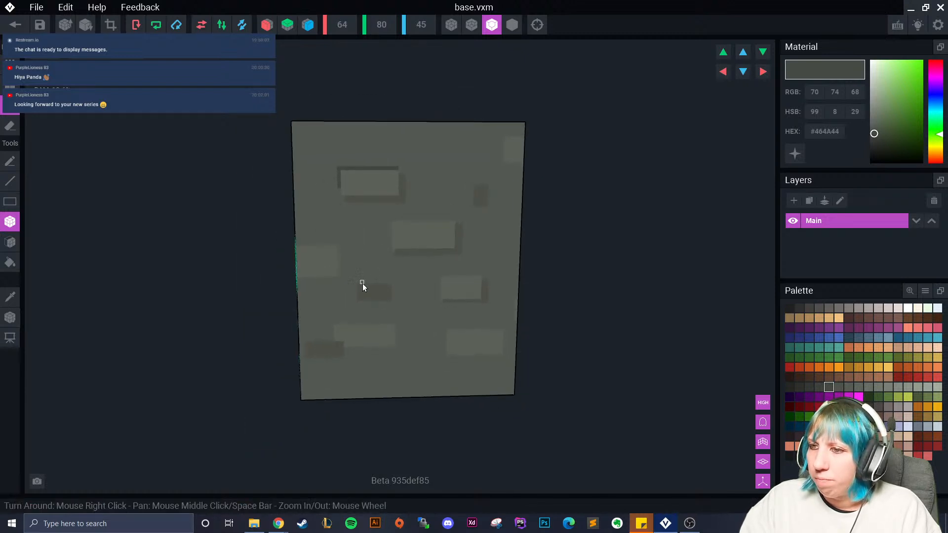
drag(323, 342, 309, 357)
drag(481, 233, 502, 243)
Shade the top and left edges of the rear-corner brick and the uppermost dark brick on the side face in #464A44.
right_drag(501, 248, 455, 322)
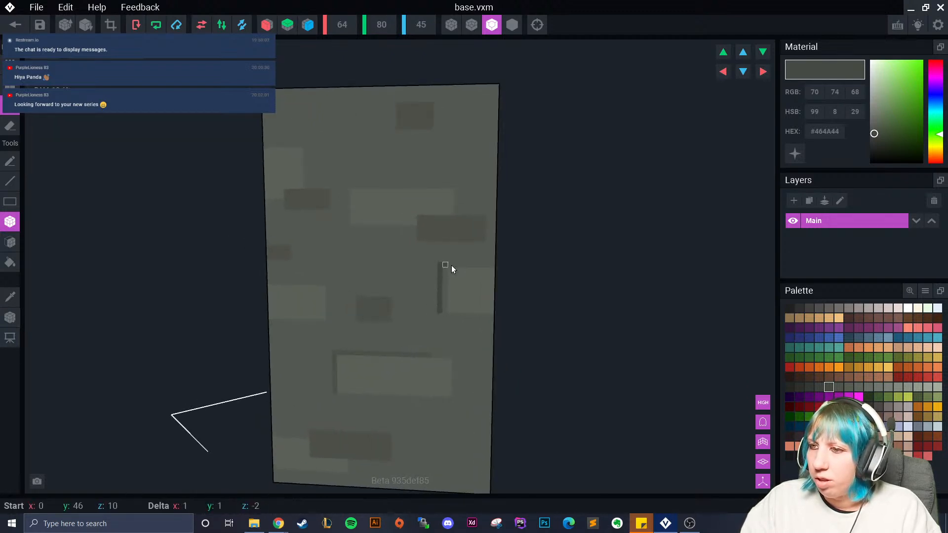
drag(450, 272, 444, 313)
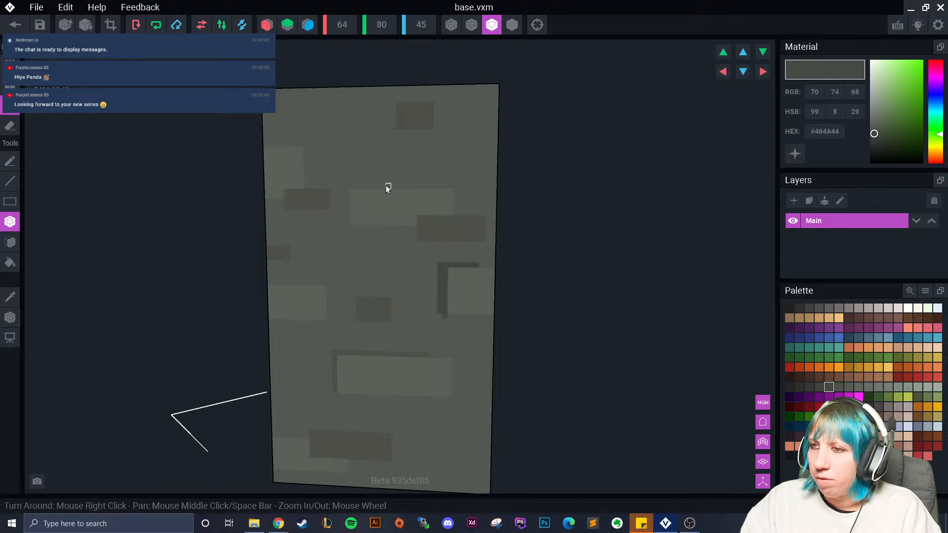
drag(394, 134, 430, 130)
Shade the top and left edges of the small right brick on the front face in #464A44.
right_drag(425, 141, 333, 304)
scroll(263, 265, up, 3)
click(264, 265)
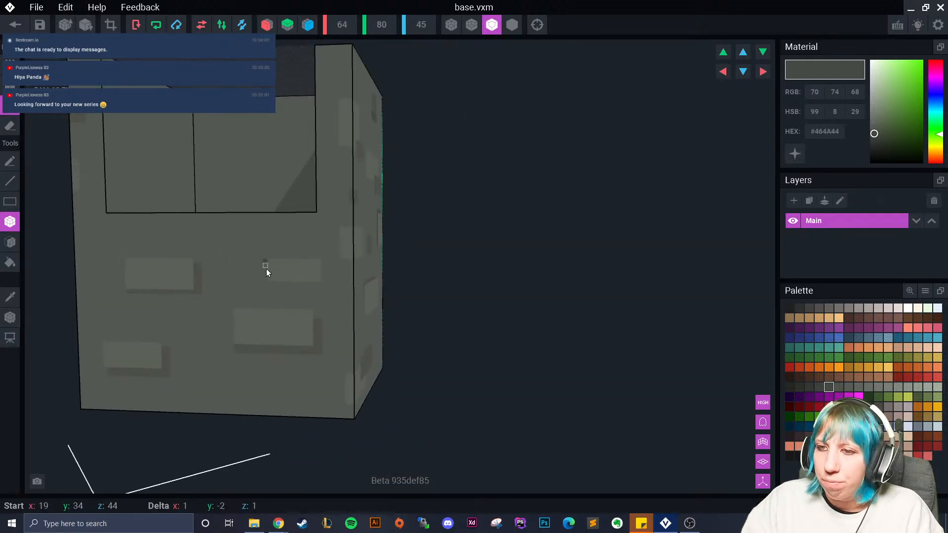
drag(267, 262, 298, 255)
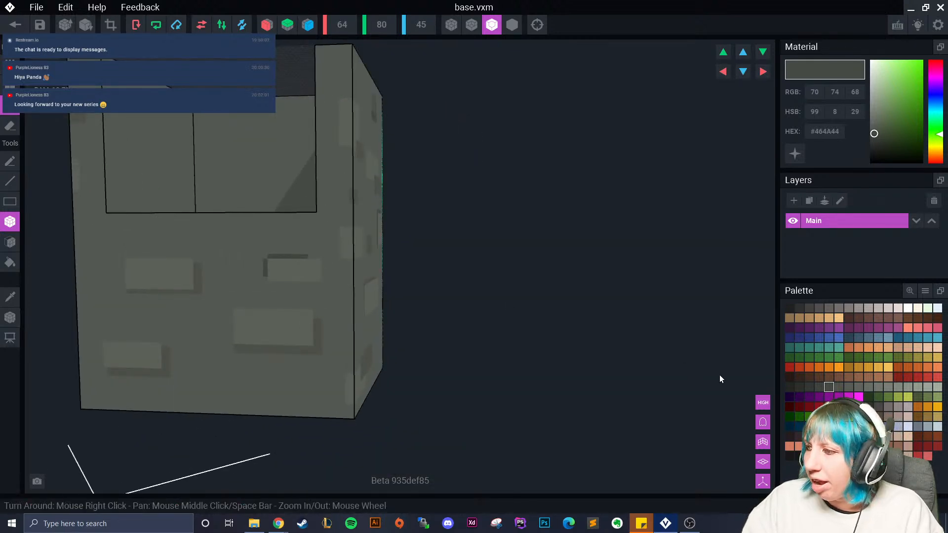
Paint a #686D65 highlight along the top and left edges of the front face's upper-left brick.
click(858, 387)
drag(129, 254, 175, 256)
click(868, 387)
drag(127, 256, 178, 258)
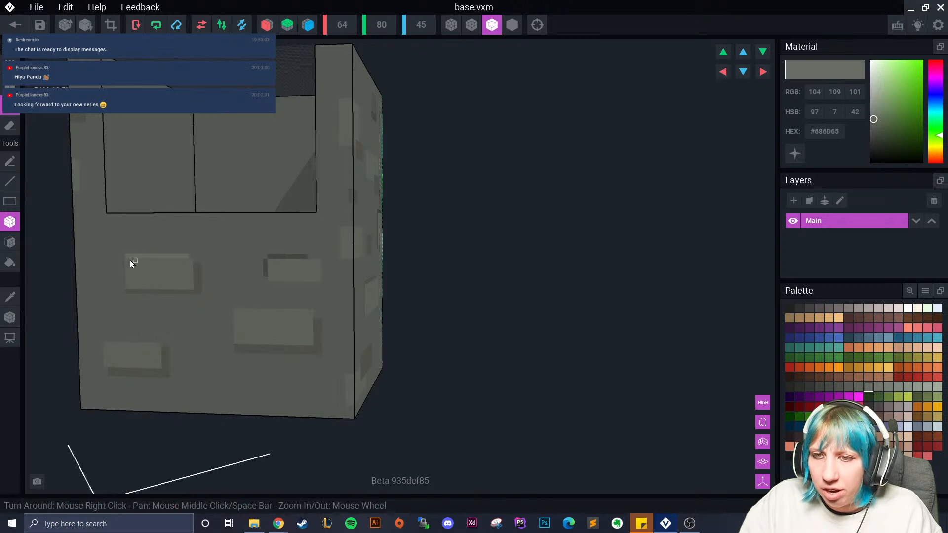
drag(122, 258, 121, 279)
Highlight the front face's lower-left brick in #686D65 and undo the last stroke.
right_drag(141, 323, 188, 337)
middle_drag(188, 337, 215, 283)
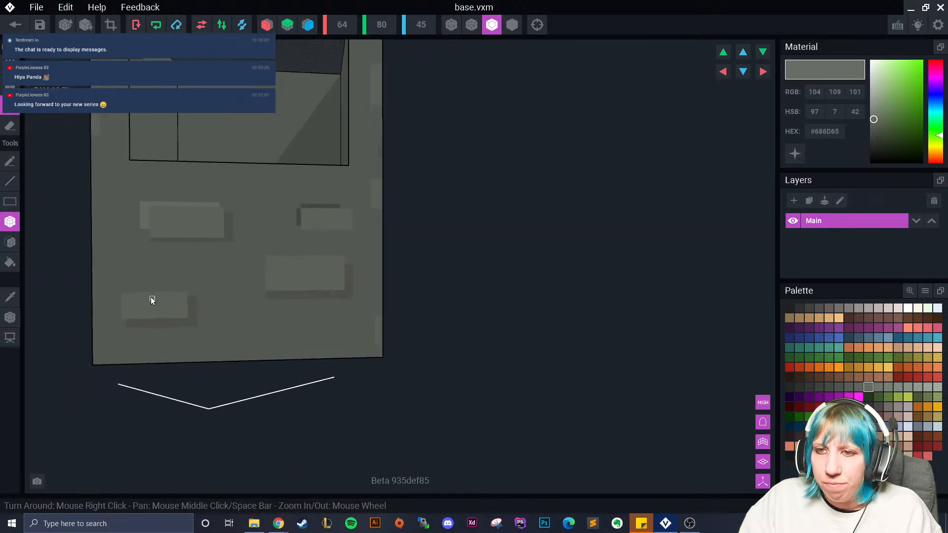
drag(119, 319, 174, 286)
key(ctrl+z)
Highlight the bottom and right edges of the lower light brick on the side face in #686D65.
middle_drag(236, 274, 194, 320)
scroll(194, 320, down, 2)
right_drag(194, 320, 227, 345)
drag(226, 351, 324, 321)
Paint #686D65 highlights on top of the rear face's centre brick and along the lower-right brick's top and right edges.
right_drag(324, 320, 321, 323)
drag(424, 212, 472, 209)
click(424, 209)
scroll(467, 299, down, 2)
right_drag(465, 302, 411, 309)
drag(422, 327, 481, 358)
Shade the bottom and left edges of the rear face's lower-right brick in #4F534C.
scroll(453, 378, up, 2)
middle_drag(452, 378, 393, 287)
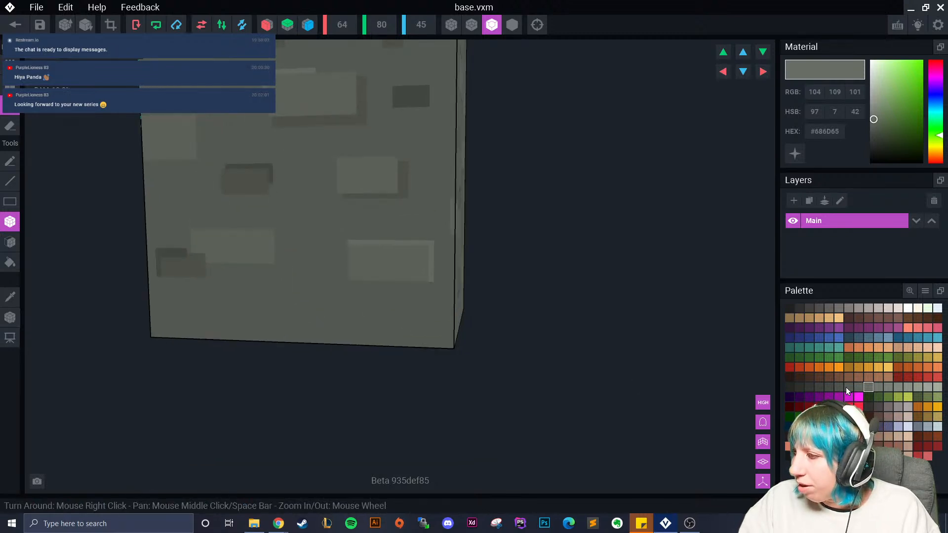
click(845, 387)
click(840, 387)
drag(358, 280, 358, 280)
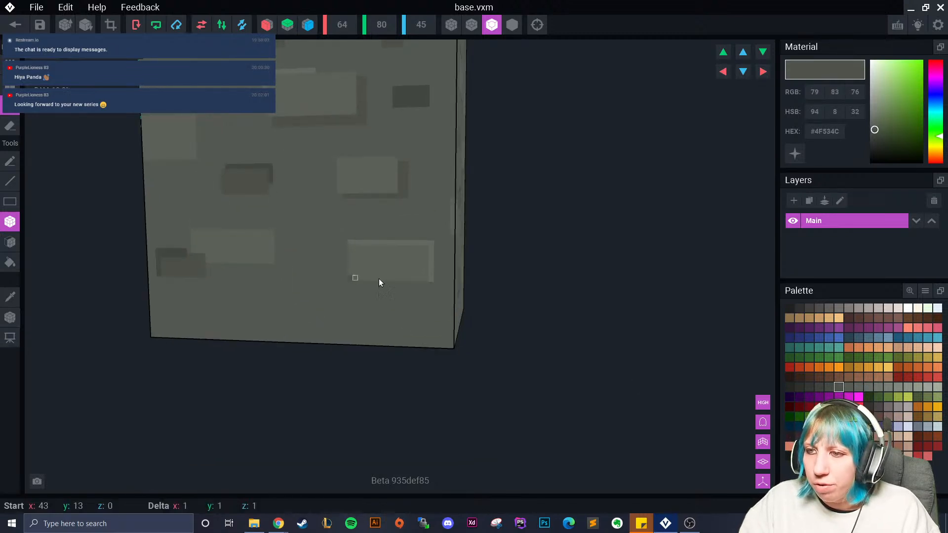
drag(430, 282, 431, 283)
drag(345, 248, 346, 279)
On the adjacent side face, highlight the lower light brick's bottom and right edges and a brick above it in #686D65.
right_drag(368, 306, 366, 307)
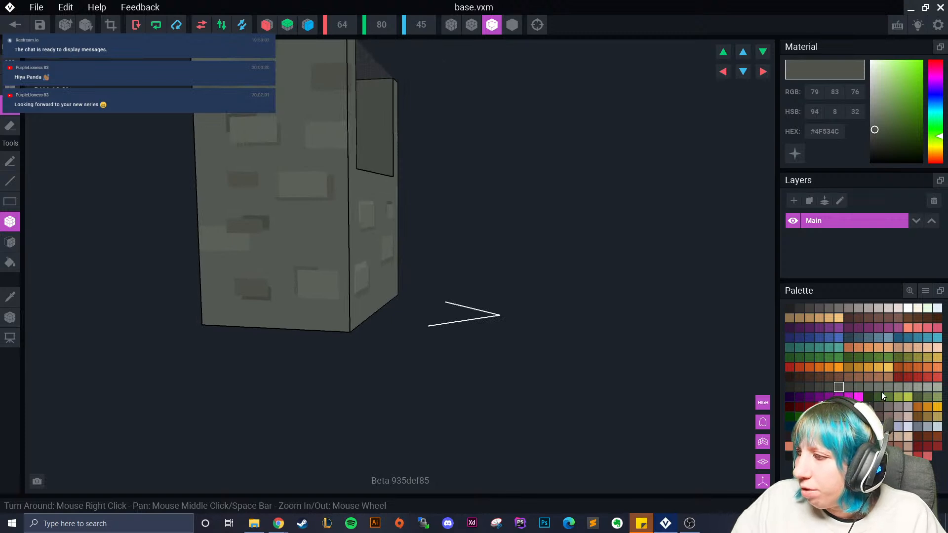
click(857, 387)
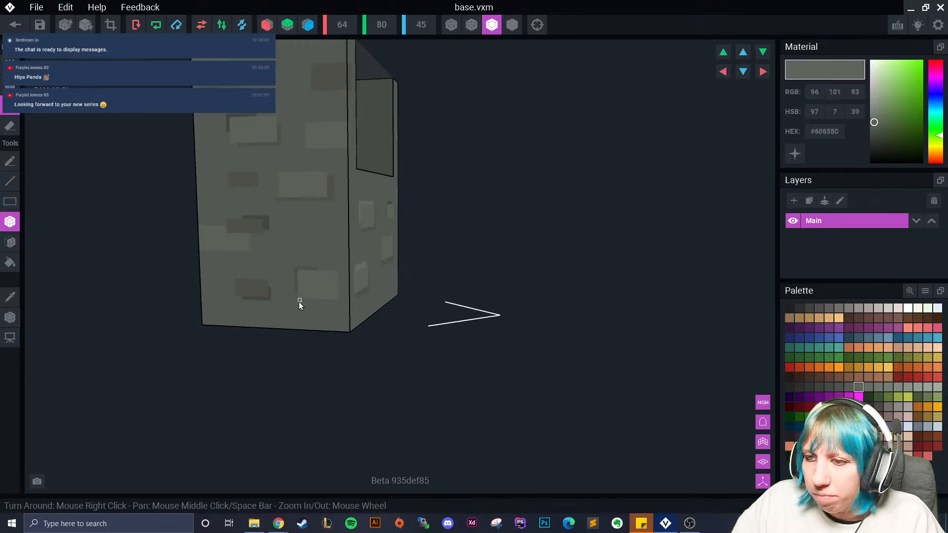
scroll(298, 318, up, 5)
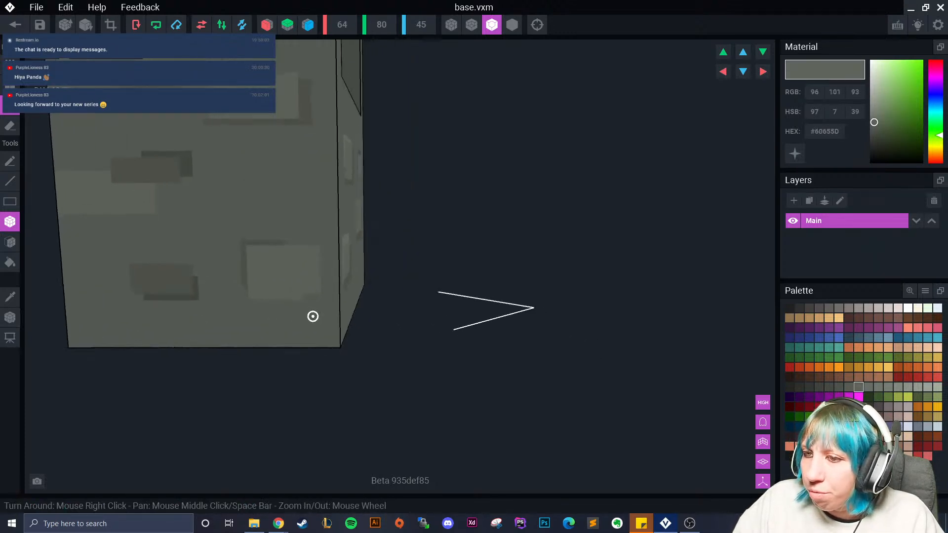
click(867, 388)
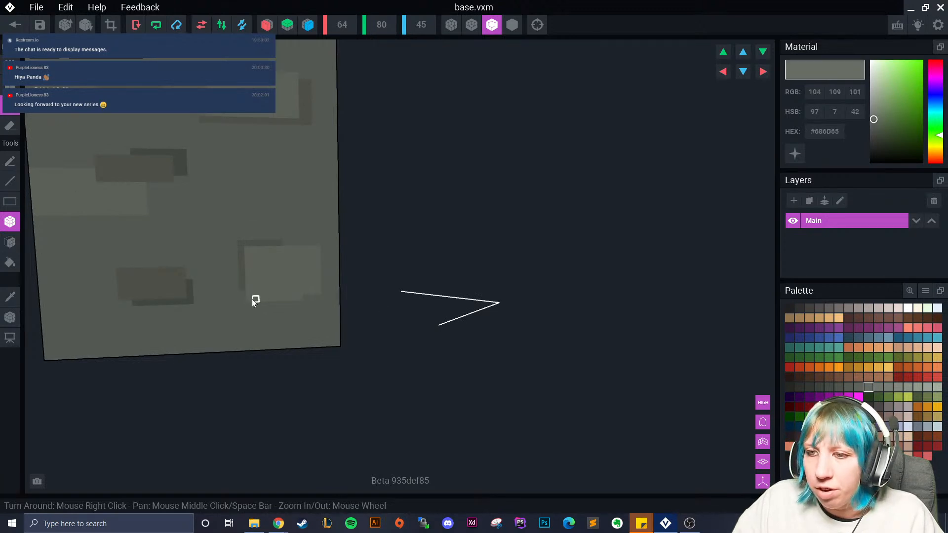
drag(283, 302, 317, 251)
middle_drag(316, 251, 297, 355)
drag(235, 199, 292, 161)
Highlight the left and top edges of the upper light brick on the opposite side face in #686D65.
right_drag(289, 174, 299, 278)
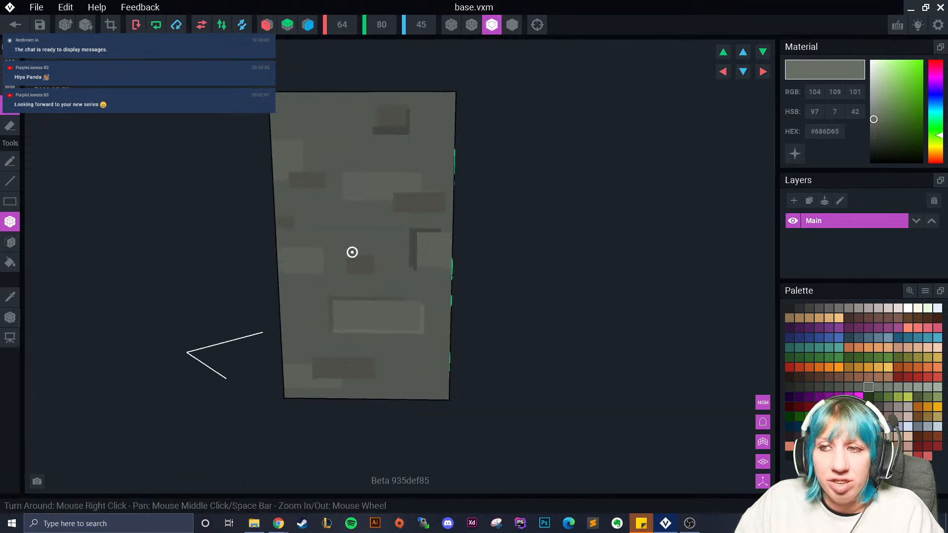
scroll(357, 188, up, 4)
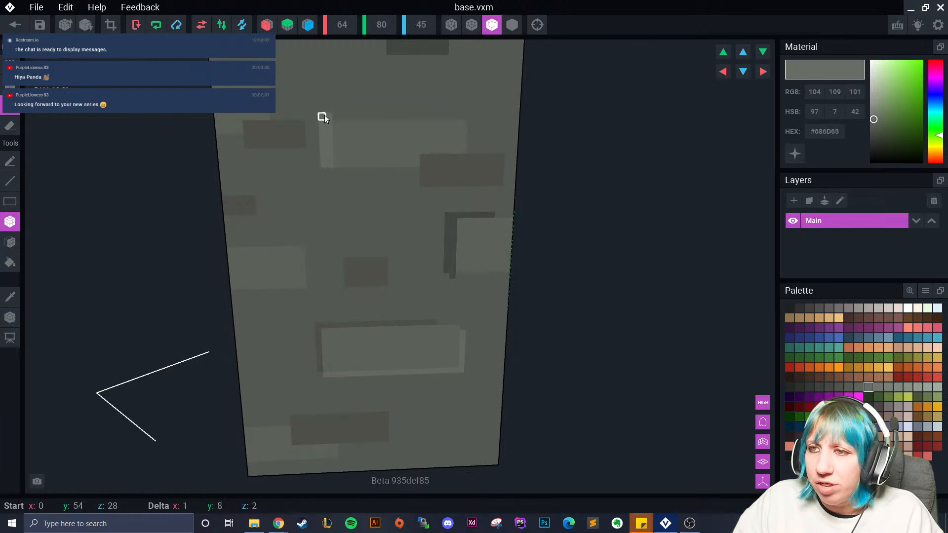
drag(328, 116, 457, 116)
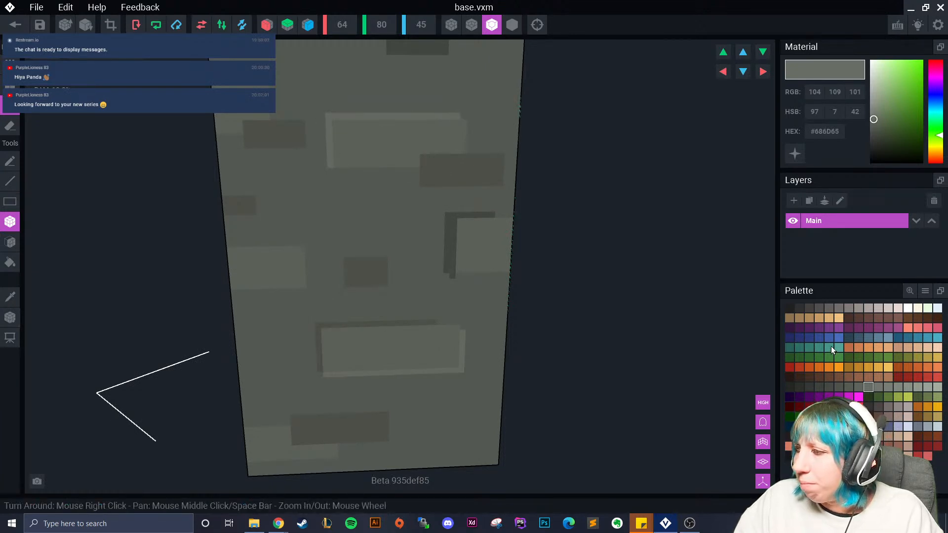
Shade the bottom and right edges of the dark brick overlapping that highlighted brick in #464A44.
click(839, 388)
drag(426, 191, 496, 191)
click(831, 389)
mouse_move(424, 190)
mouse_down()
mouse_move(504, 189)
mouse_move(507, 157)
mouse_up()
right_drag(498, 168, 392, 239)
scroll(365, 181, up, 2)
middle_drag(366, 177, 393, 212)
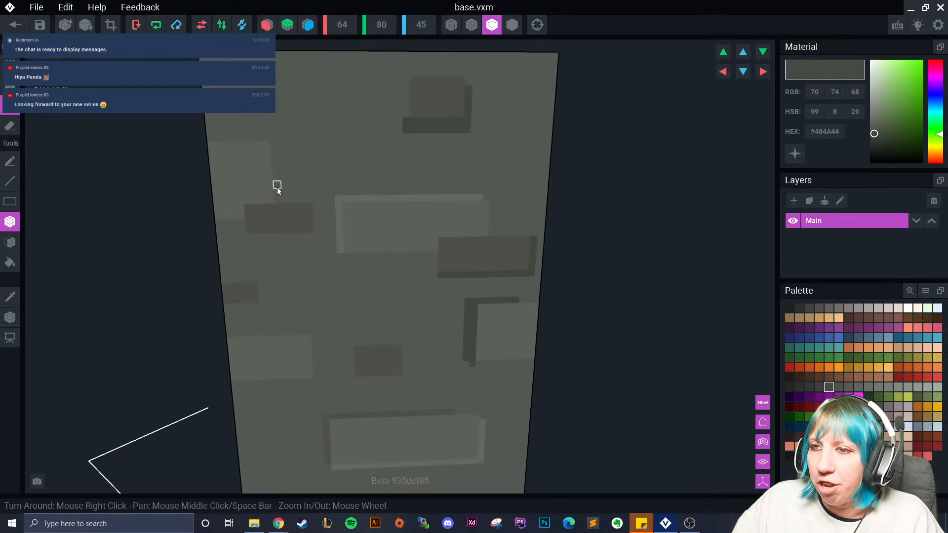
Shade the small dark brick's top and right edges in #464A44 and extend the light brick above it in #60655D.
drag(280, 200, 317, 200)
drag(317, 207, 317, 233)
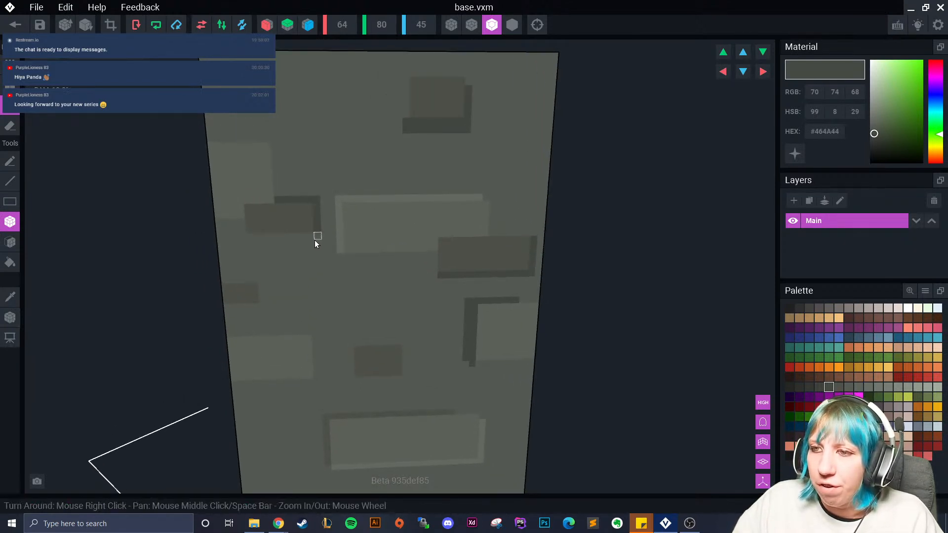
click(857, 389)
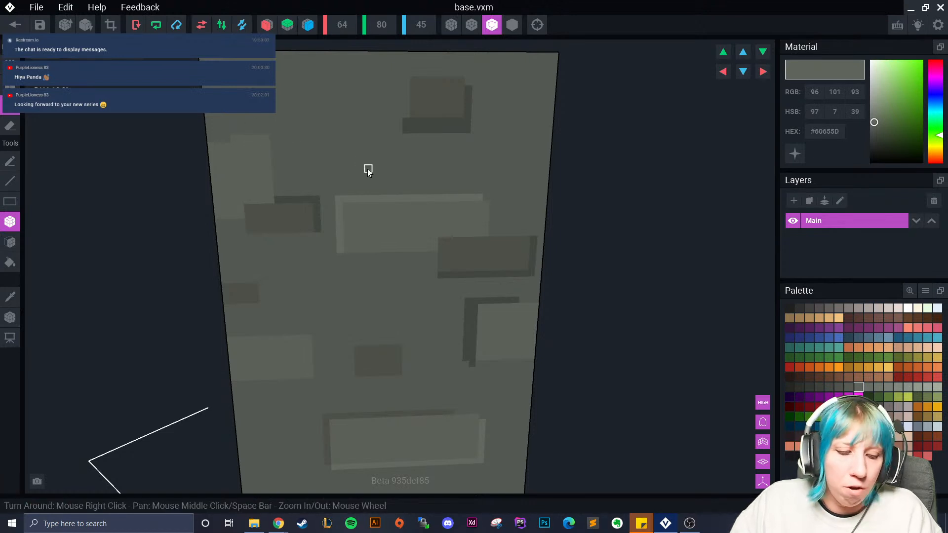
On the adjacent face, highlight the top and left edges of the small dark green brick in #60655D.
scroll(403, 255, down, 4)
right_drag(396, 298, 442, 296)
scroll(413, 270, down, 3)
scroll(443, 297, up, 2)
middle_drag(567, 235, 475, 210)
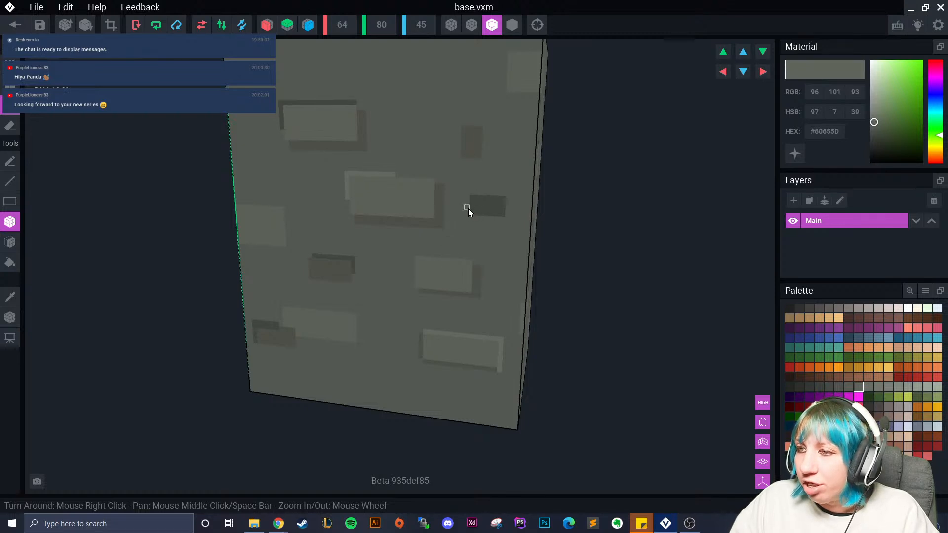
scroll(473, 203, up, 3)
drag(457, 187, 488, 187)
Add two diagonal dark speckles in #464A44 to the middle light brick on the same face.
right_drag(395, 210, 434, 218)
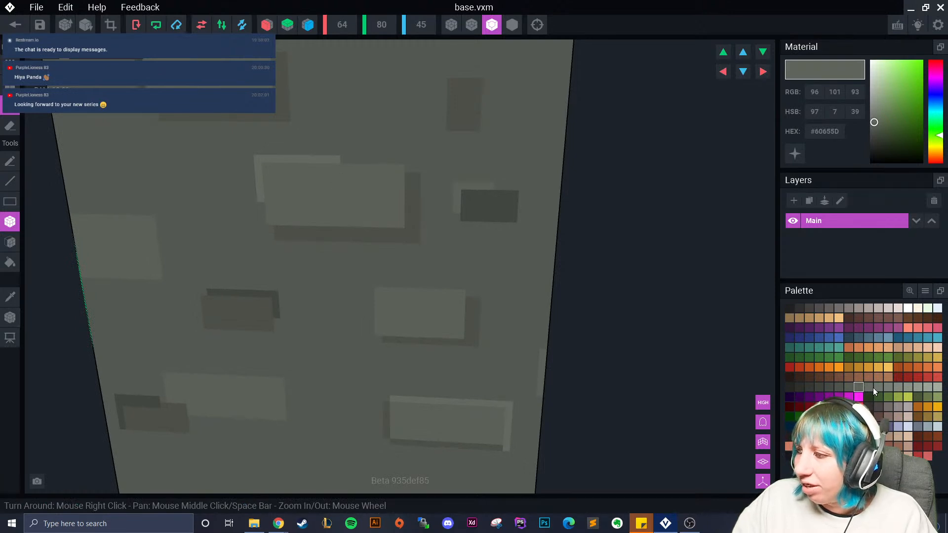
click(829, 386)
click(319, 177)
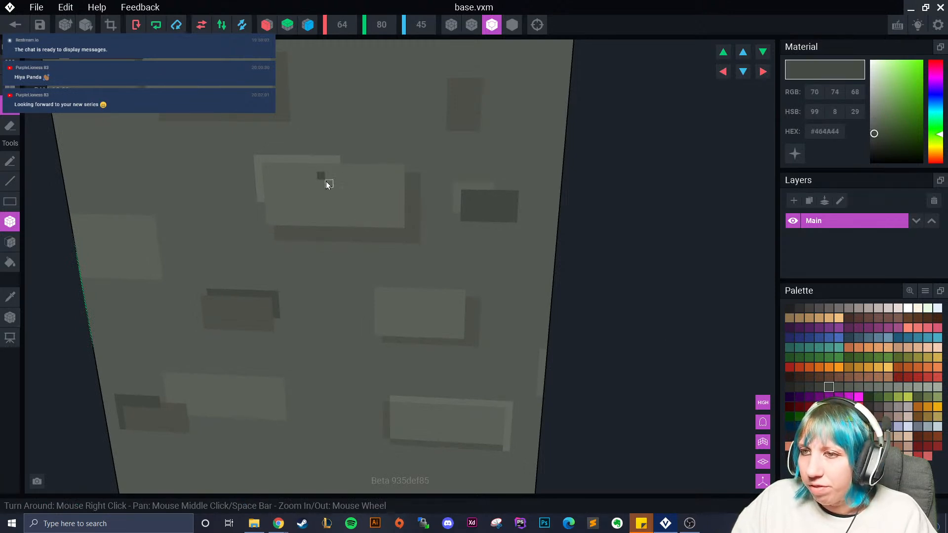
click(326, 181)
scroll(396, 310, down, 3)
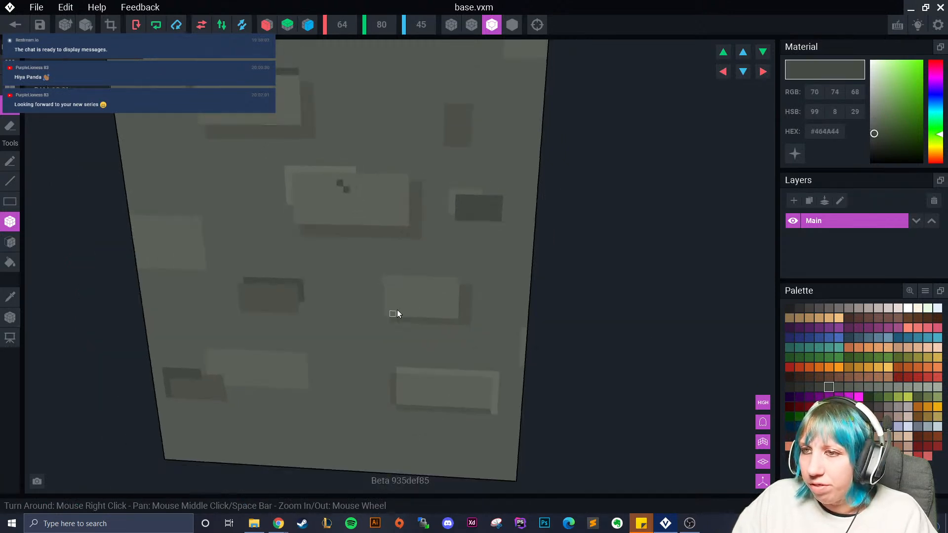
Add #686D65 speckles to the two light bricks near the face's left edge and the dark lower-left brick.
click(858, 386)
click(868, 387)
drag(169, 236, 175, 238)
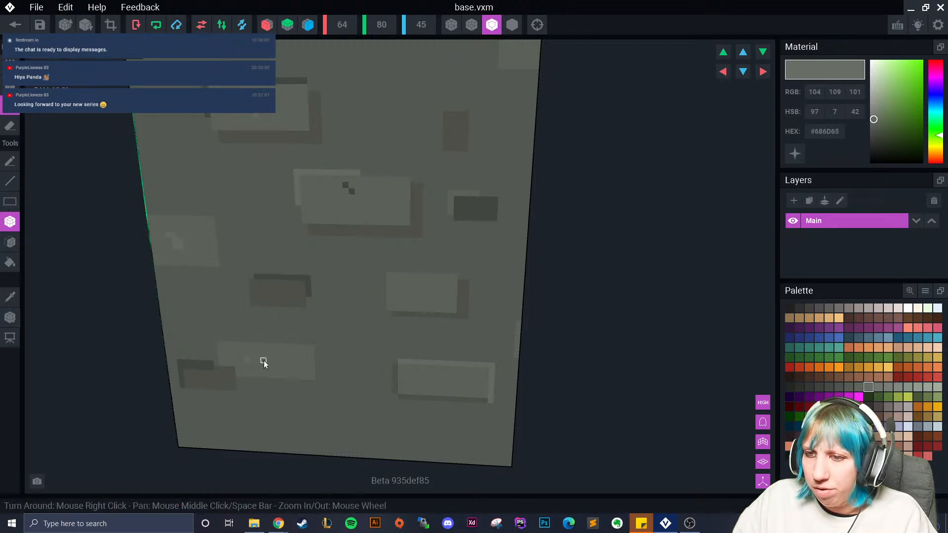
drag(210, 376, 212, 380)
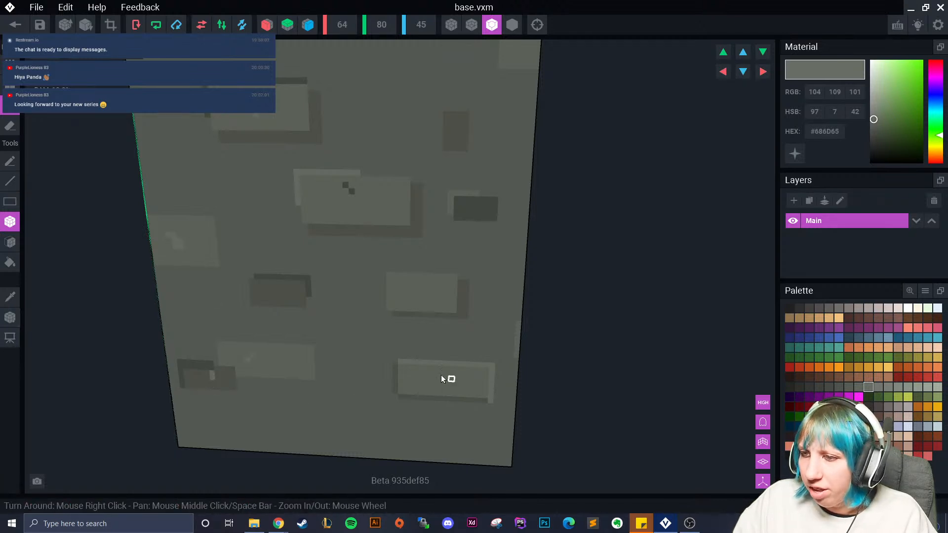
On the neighbouring face, add light speckles in #686D65 to the three light bricks in the upper and middle area.
right_drag(474, 205, 540, 207)
drag(542, 179, 554, 185)
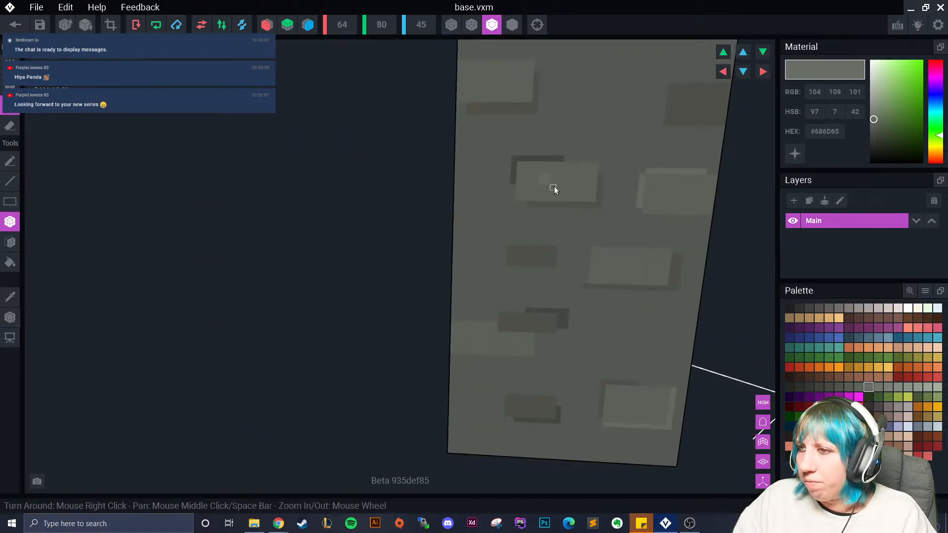
drag(624, 266, 624, 267)
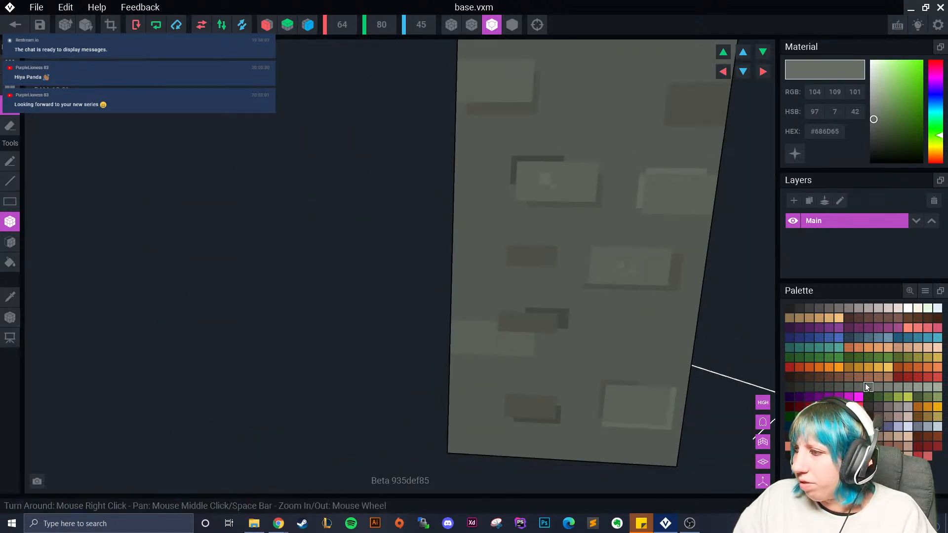
click(674, 192)
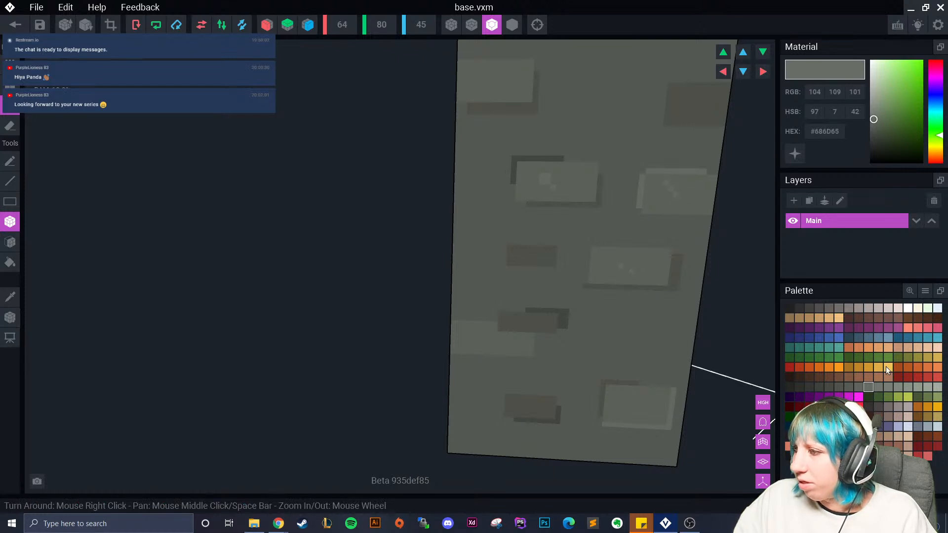
drag(664, 185, 669, 188)
Add highlight speckles in #71766D to three light bricks on the front face below the opening.
mouse_move(679, 236)
right_down()
mouse_move(393, 252)
mouse_move(356, 370)
mouse_move(378, 297)
right_up()
drag(379, 299, 372, 306)
scroll(368, 303, up, 3)
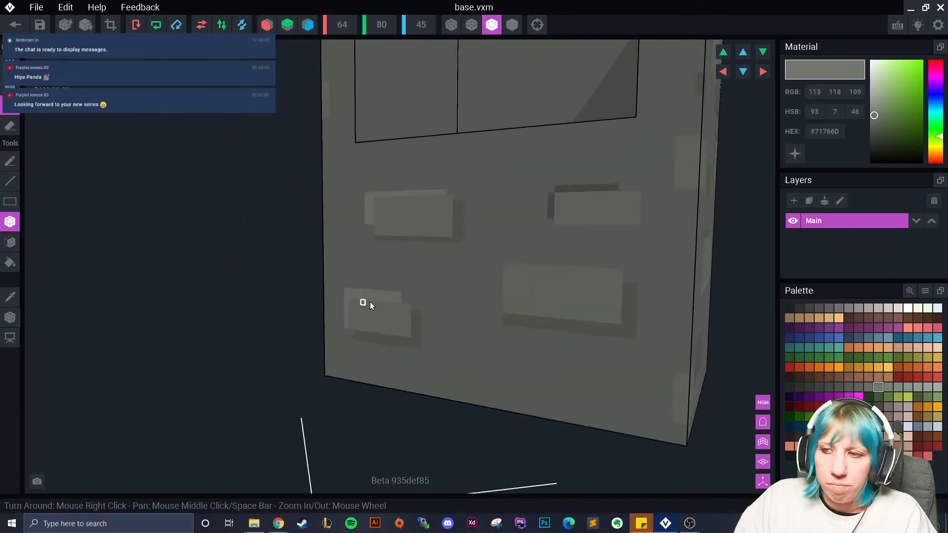
right_drag(503, 324, 438, 275)
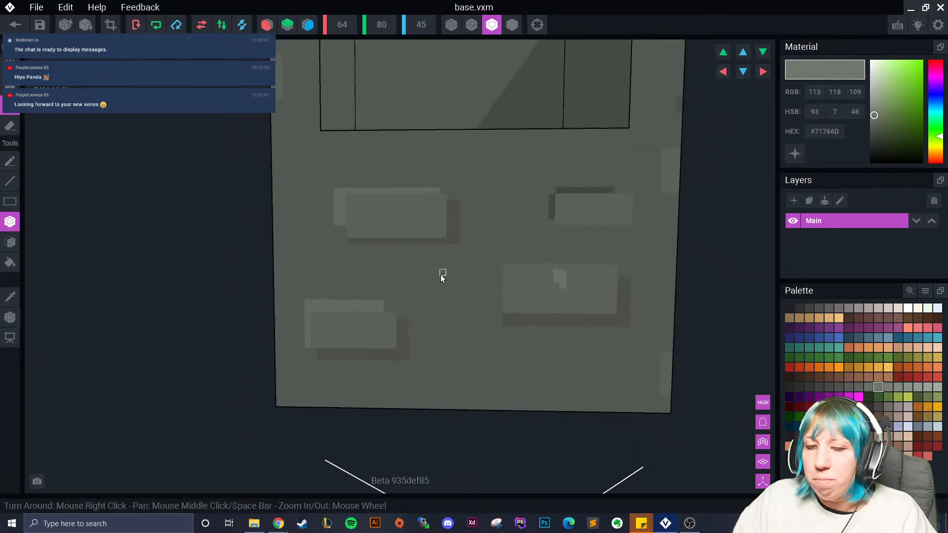
drag(564, 292, 569, 285)
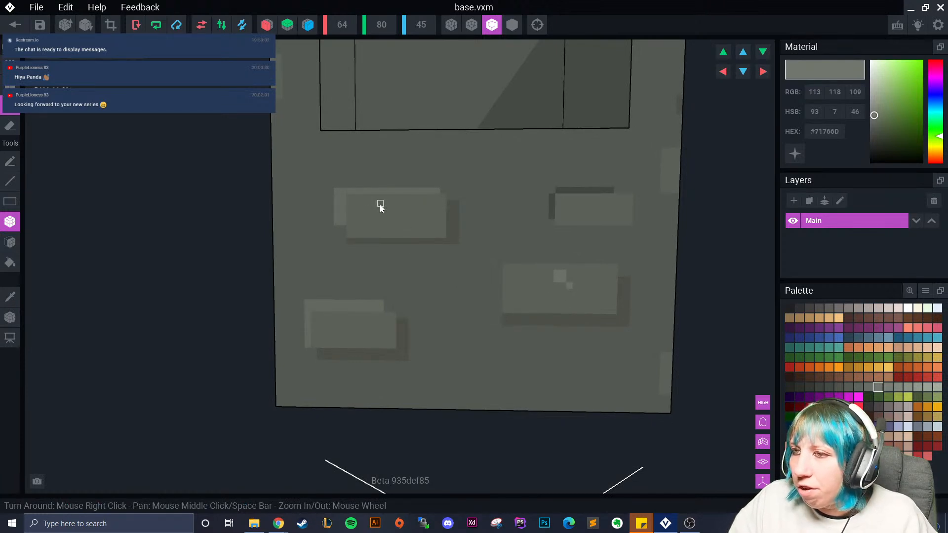
On the side face, add a highlight speckle in #71766D to the wide lower light brick.
right_drag(396, 323, 565, 318)
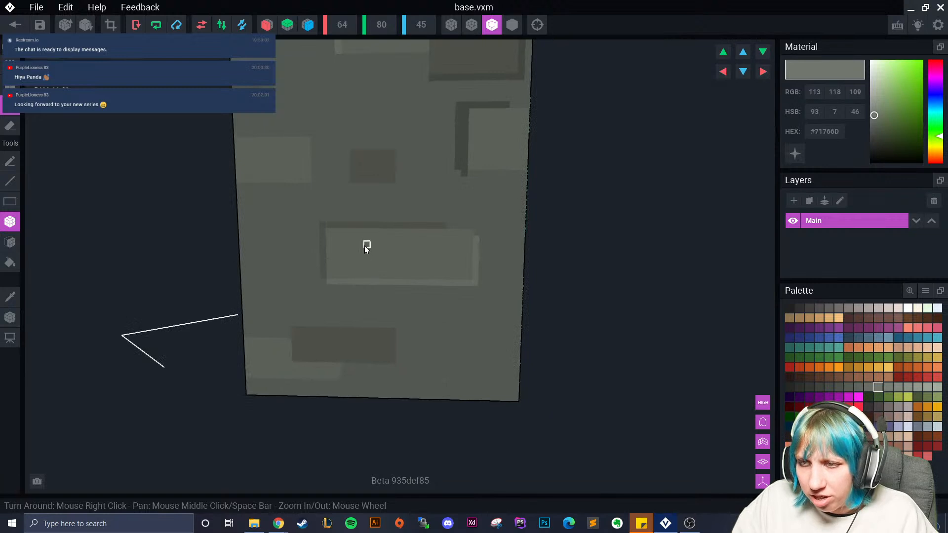
drag(364, 247, 372, 248)
click(377, 255)
Speckle the small dark brick above the wide light brick in #464A44 and shade its top and left edges.
scroll(410, 283, down, 2)
scroll(446, 291, up, 2)
click(828, 387)
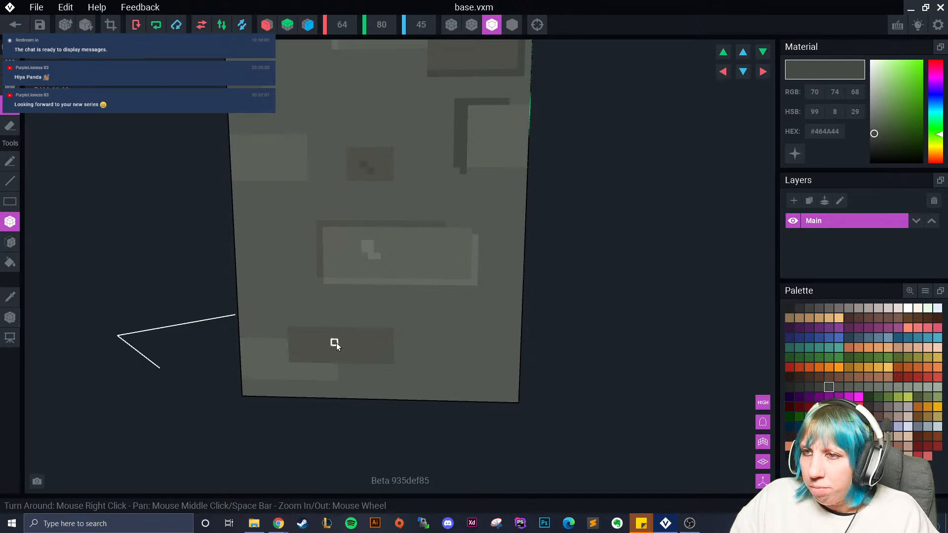
scroll(337, 186, up, 2)
mouse_move(298, 142)
mouse_down()
mouse_move(290, 101)
mouse_move(341, 102)
mouse_up()
scroll(348, 277, down, 2)
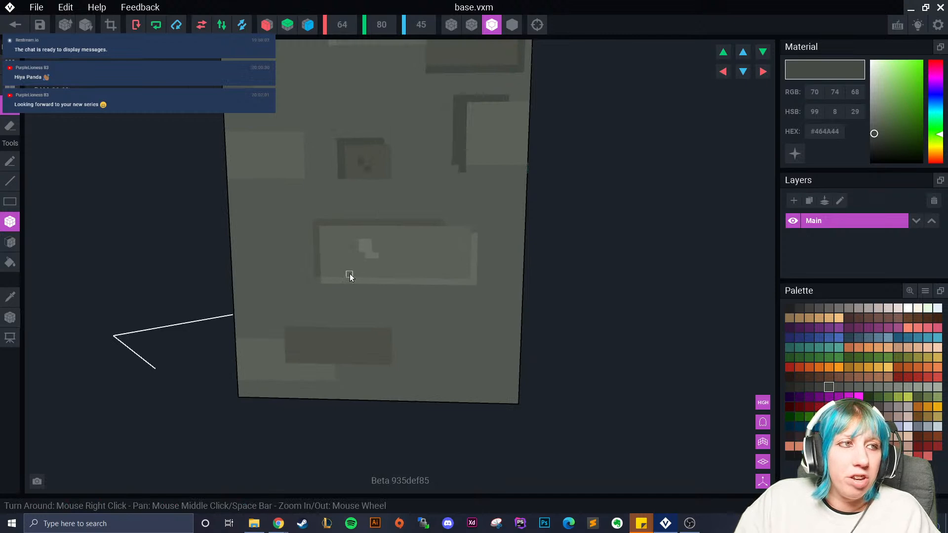
Shade the top and right edges of the bottom dark brick on the same side face in #464A44.
middle_drag(348, 171, 361, 279)
right_drag(362, 279, 388, 262)
scroll(398, 284, down, 2)
middle_drag(403, 298, 394, 231)
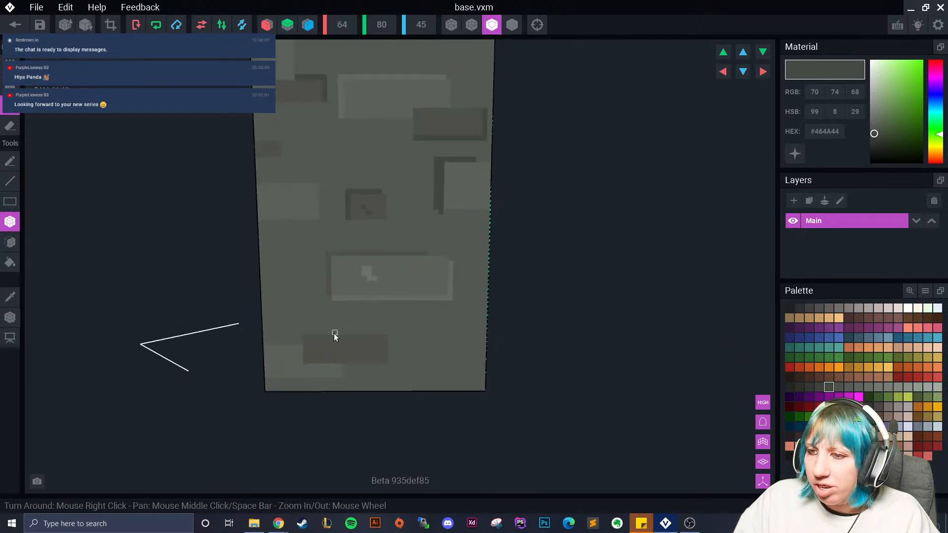
mouse_move(307, 334)
mouse_down()
mouse_move(383, 335)
mouse_move(389, 360)
mouse_up()
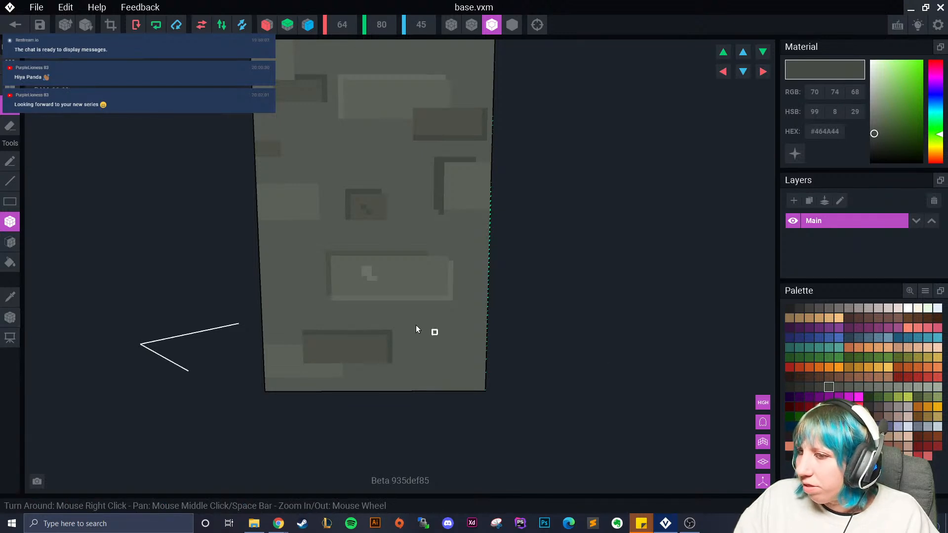
Sample the brown brick shadow color and paint two small dark bricks between the light ones on the front face.
scroll(438, 333, down, 3)
middle_drag(437, 333, 433, 359)
right_drag(381, 313, 391, 273)
scroll(378, 295, up, 3)
middle_drag(377, 296, 385, 244)
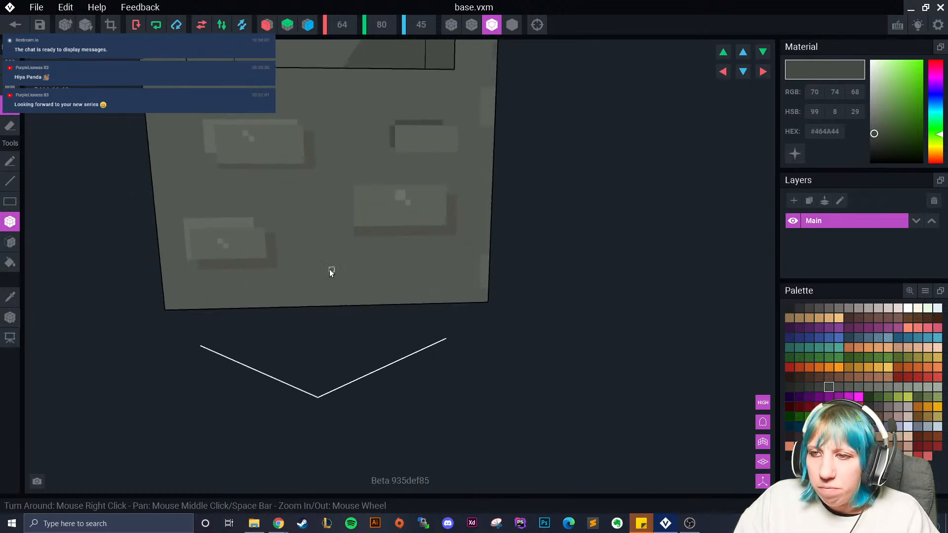
click(10, 297)
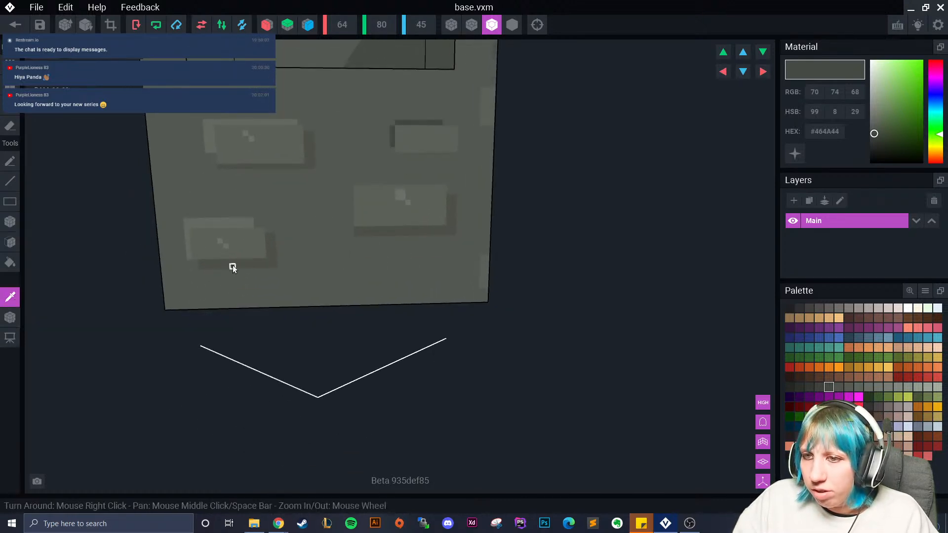
click(233, 267)
drag(326, 265, 374, 281)
drag(288, 194, 308, 219)
In #686D65, highlight the lower new dark brick's top and right edges and the upper one's bottom and right edges.
click(868, 389)
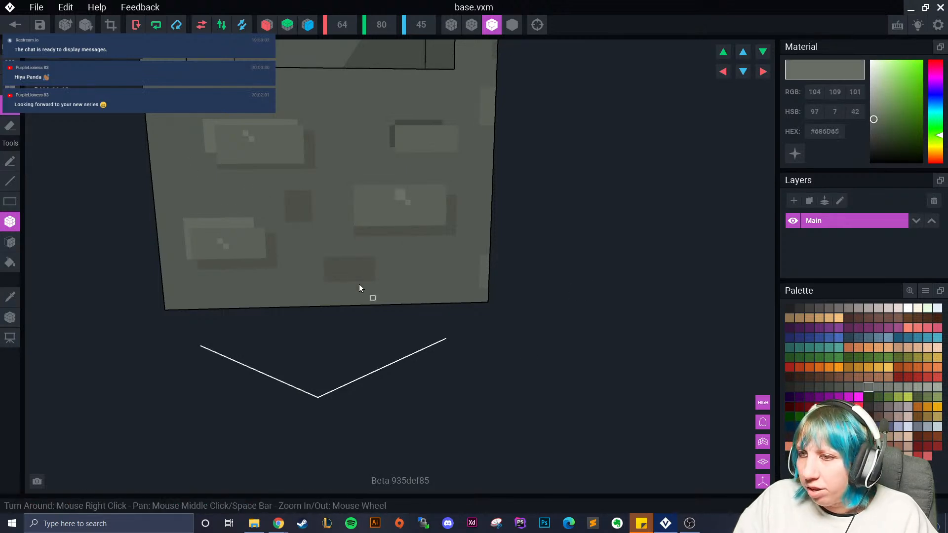
drag(378, 255, 380, 279)
scroll(340, 276, up, 2)
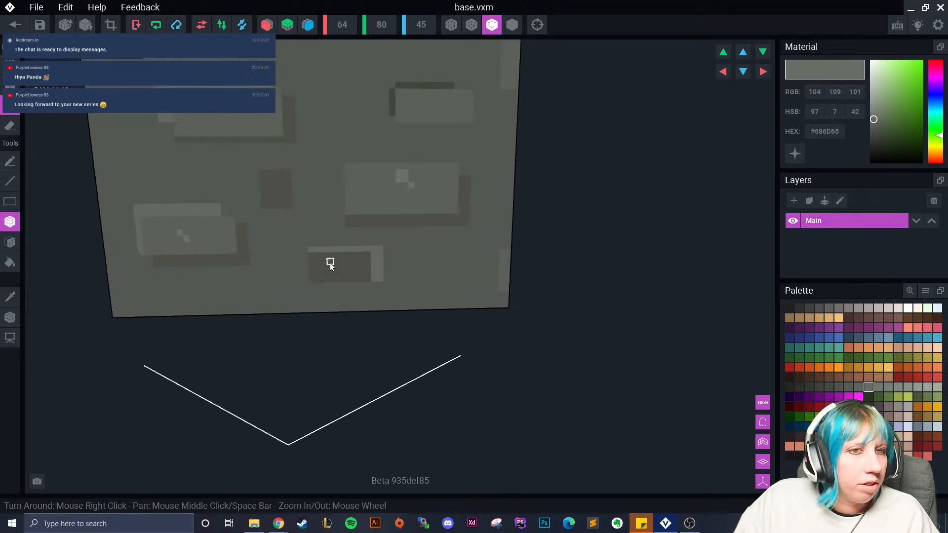
drag(296, 207, 295, 177)
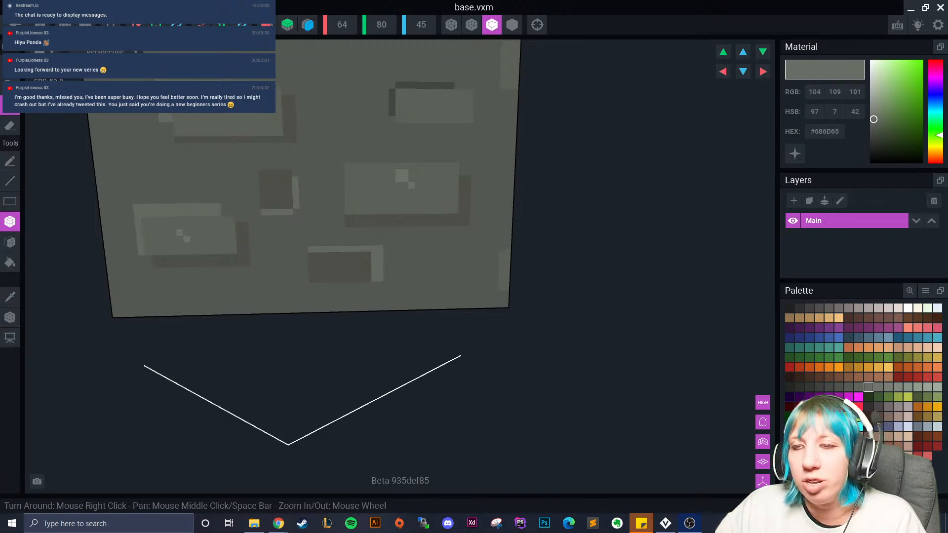
right_drag(434, 163, 446, 222)
scroll(447, 224, up, 6)
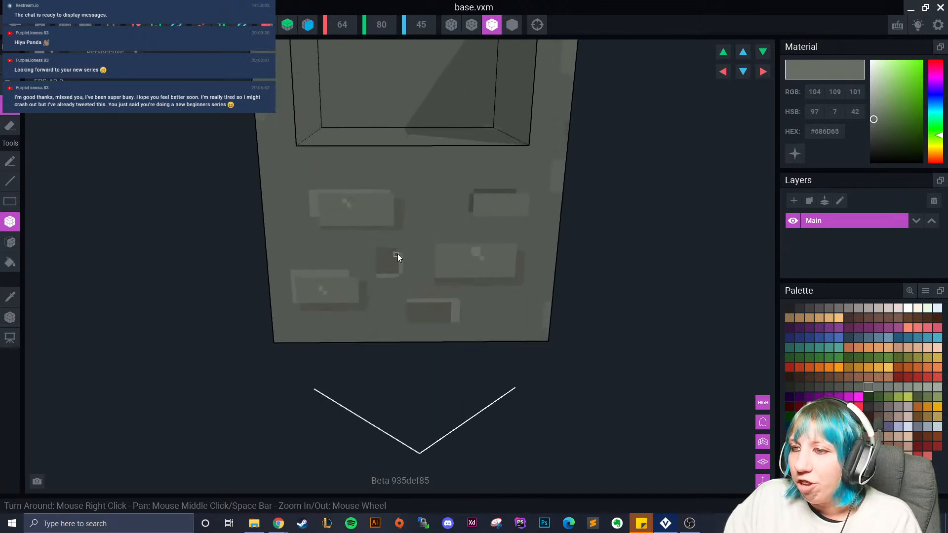
click(10, 297)
click(395, 267)
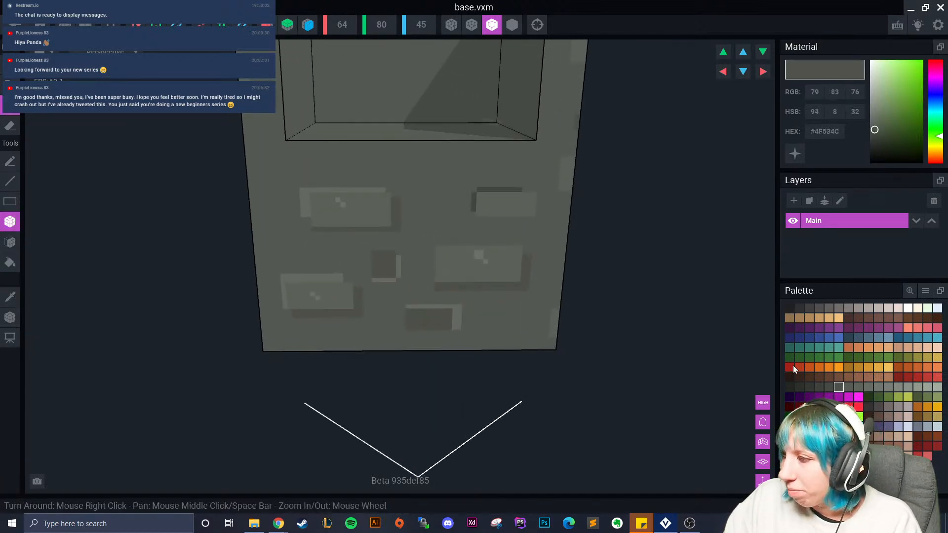
click(848, 387)
scroll(479, 333, down, 5)
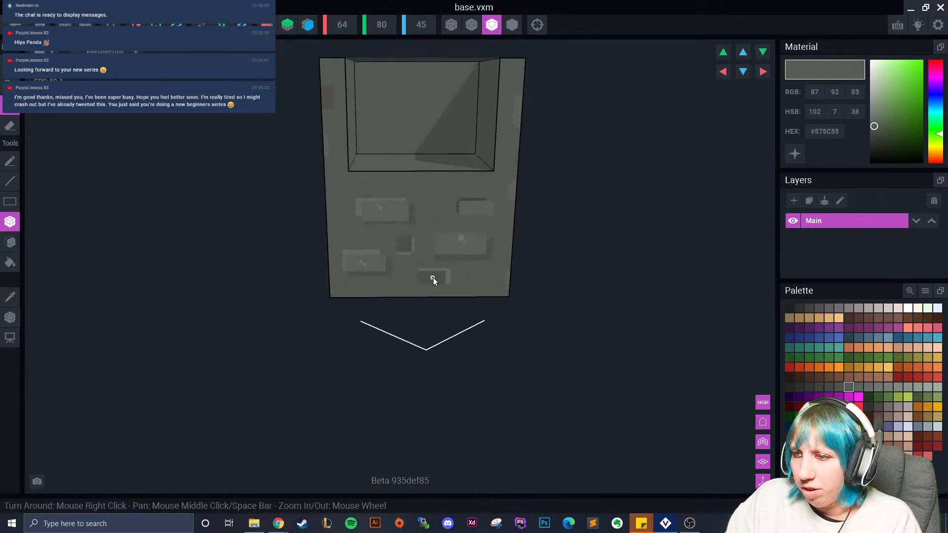
scroll(395, 207, down, 1)
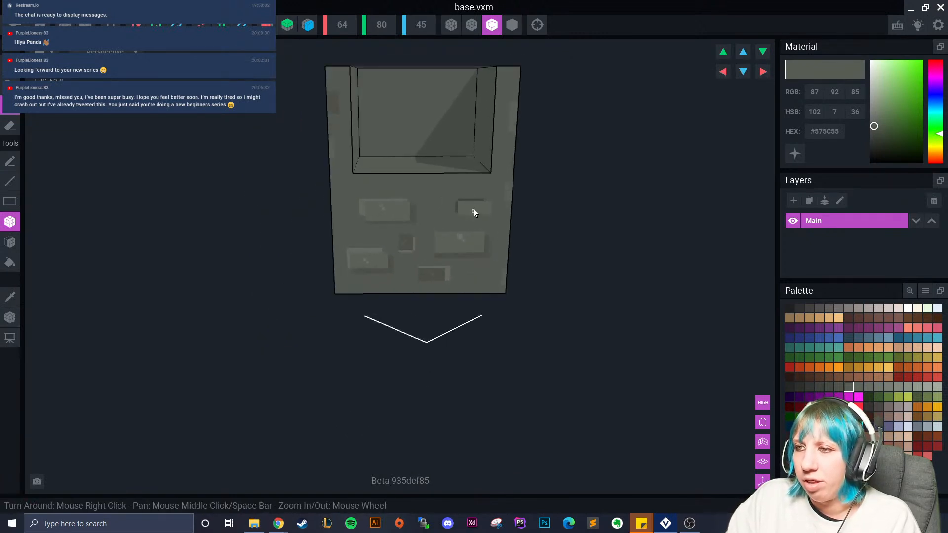
scroll(395, 207, down, 2)
mouse_move(481, 223)
right_down()
mouse_move(434, 212)
mouse_move(487, 212)
right_up()
Set the base model's pivot to the floor and return to the kitchen cauldron scene.
click(14, 24)
click(605, 191)
click(10, 317)
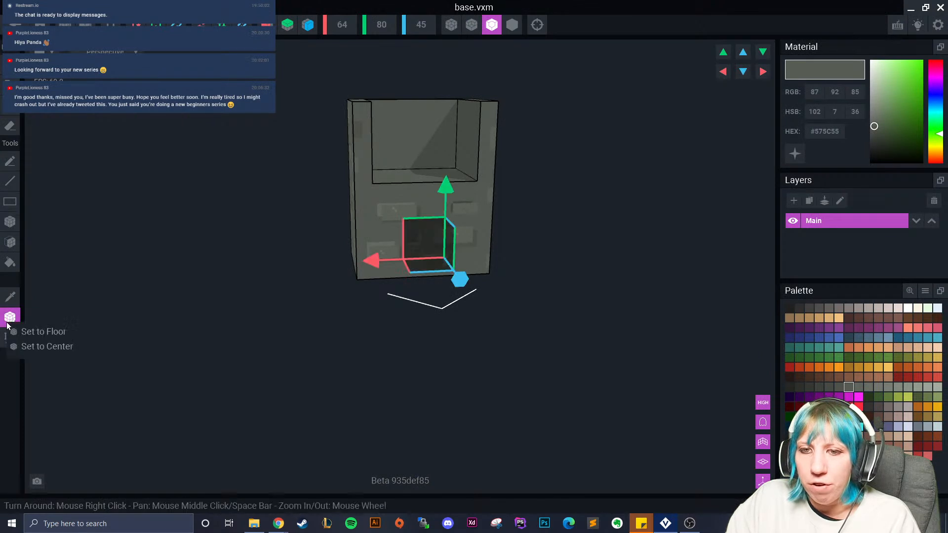
click(43, 332)
click(14, 25)
click(361, 192)
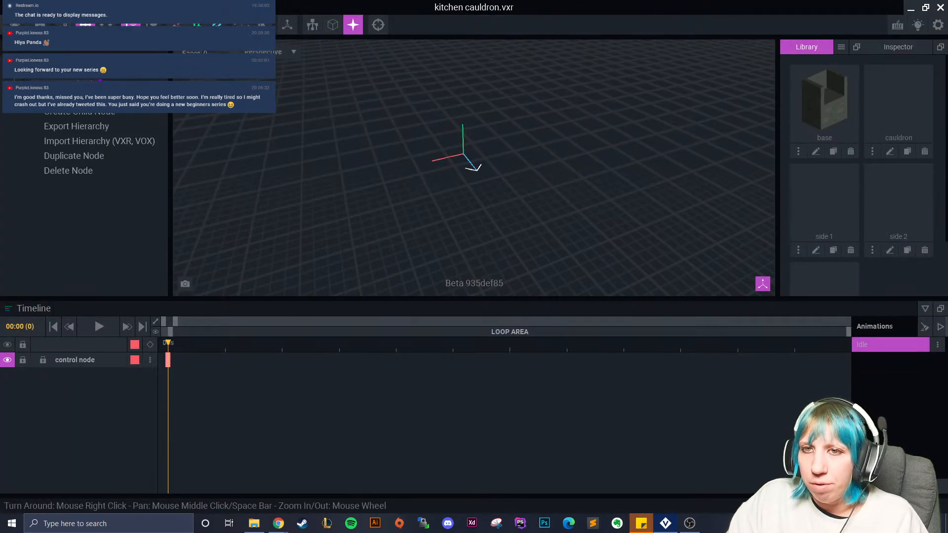
Create a node named Main under the control node and assign the base model to it.
click(65, 96)
click(554, 218)
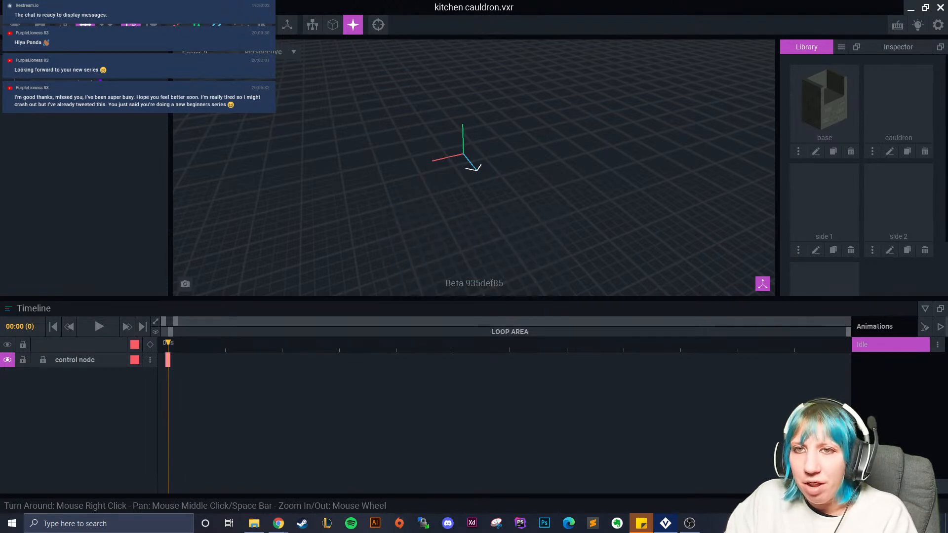
right_click(35, 80)
click(68, 113)
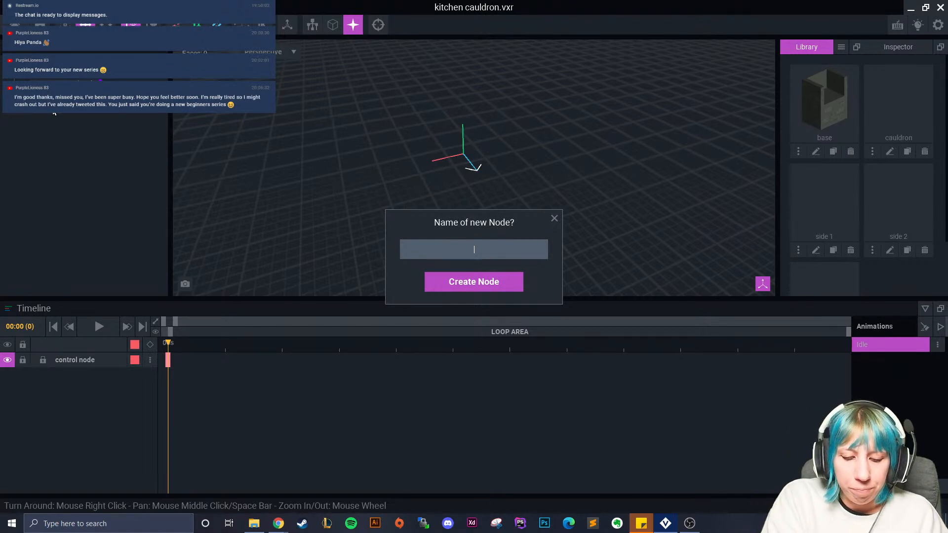
text(n)
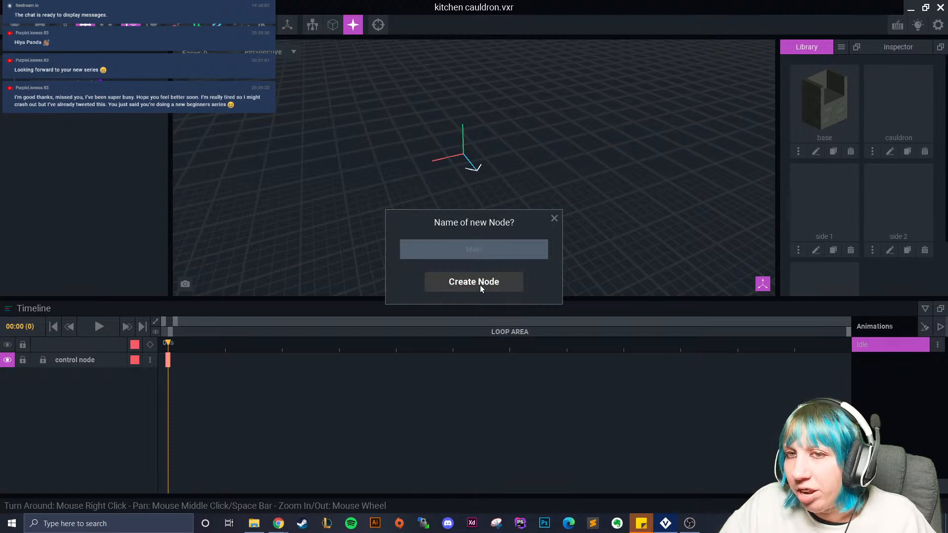
click(478, 282)
drag(822, 102, 176, 127)
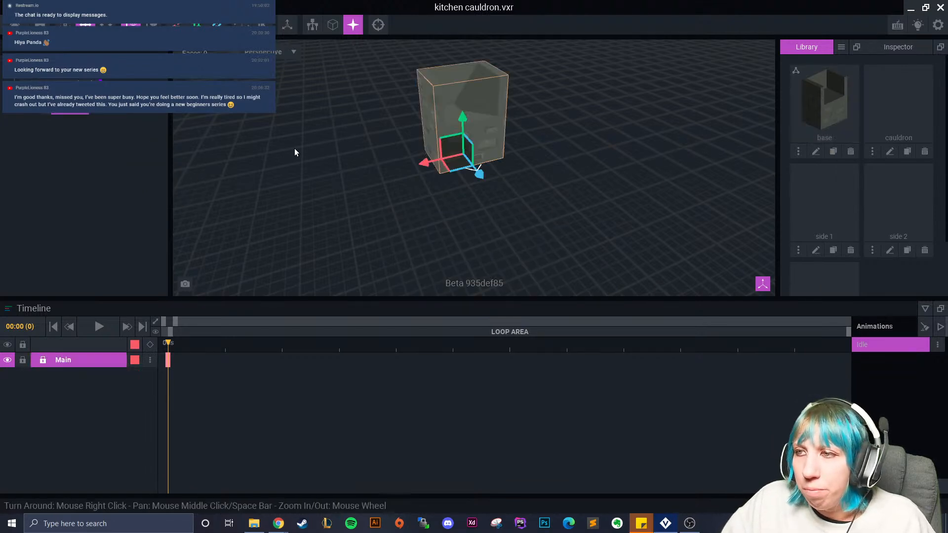
Deselect the node and inspect the placed base from the front.
scroll(547, 187, up, 2)
middle_drag(547, 187, 521, 230)
click(579, 184)
right_drag(436, 119, 447, 119)
middle_drag(446, 119, 439, 202)
mouse_move(436, 201)
right_down()
mouse_move(494, 198)
mouse_move(435, 201)
right_up()
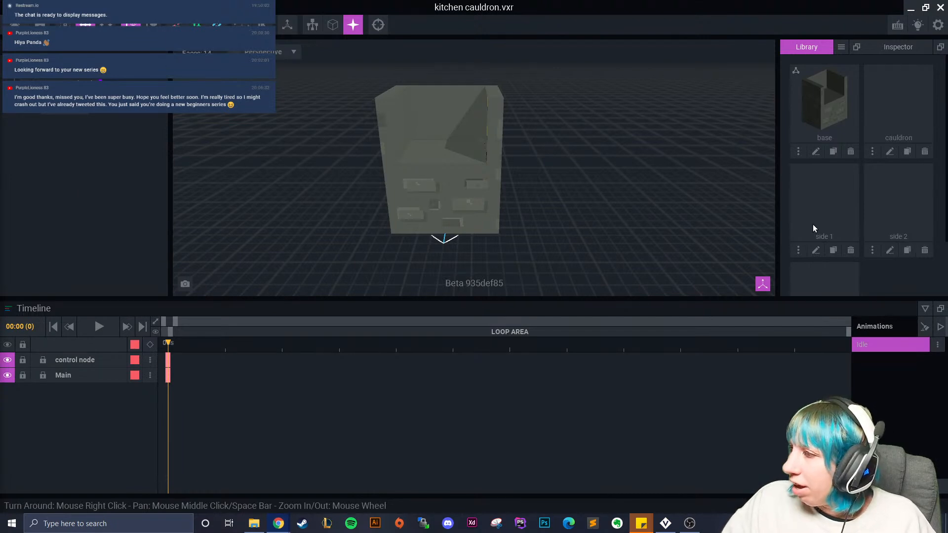
Open the side 1 model for editing and load the palette PNG from the Downloads folder.
click(817, 250)
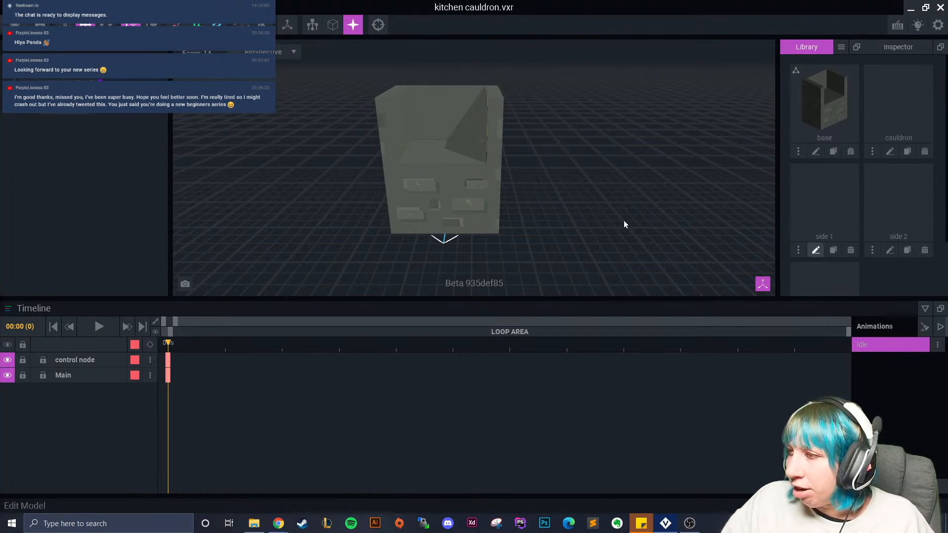
click(928, 291)
click(899, 319)
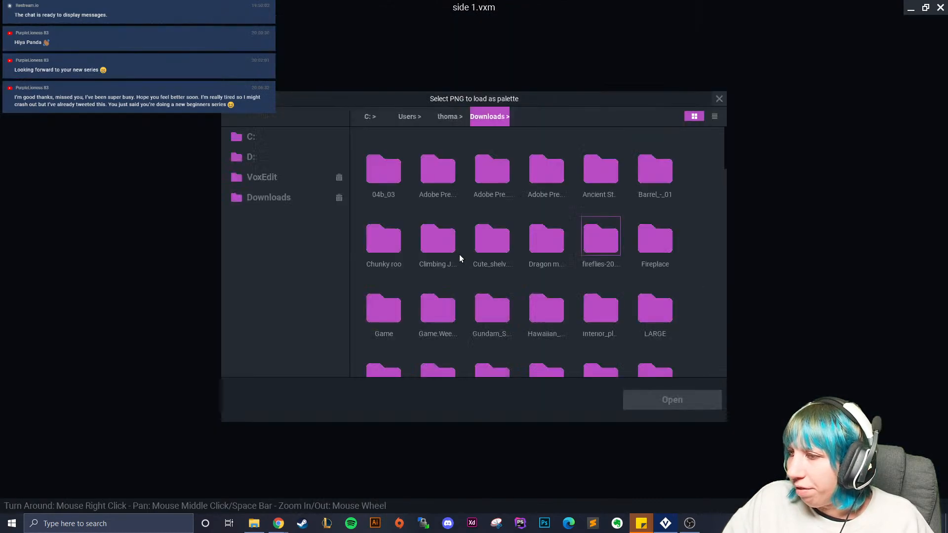
scroll(632, 262, down, 10)
scroll(684, 318, down, 3)
click(654, 330)
click(670, 397)
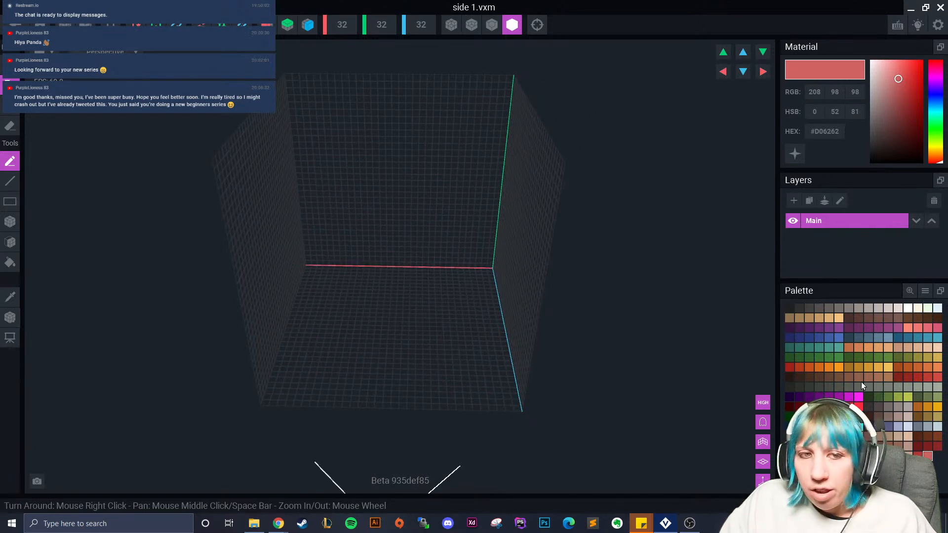
Build a slab 3 voxels thick in #534F4E against the left side of the volume using the Face tool.
click(819, 309)
click(11, 221)
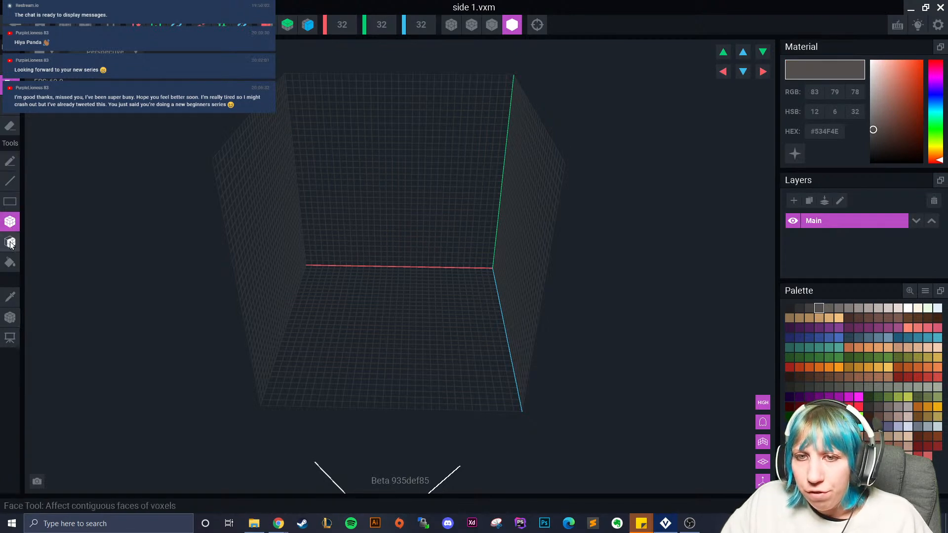
click(10, 245)
right_drag(148, 240, 224, 238)
click(217, 304)
mouse_move(218, 306)
right_down()
mouse_move(227, 306)
mouse_move(193, 258)
mouse_move(244, 305)
right_up()
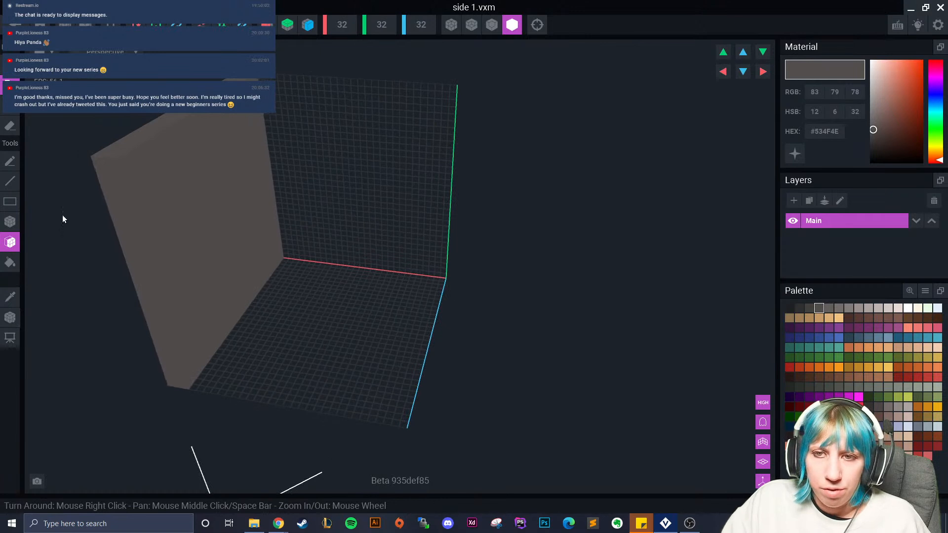
Erase the slab's top layers down to a height of 27 and trim the volume to 3 × 27 × 32.
click(7, 128)
right_drag(163, 209, 124, 138)
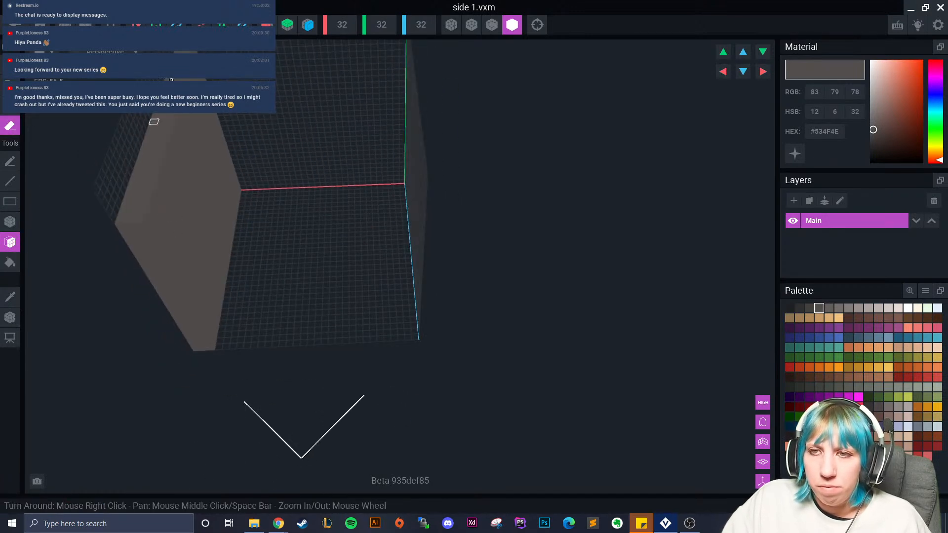
click(110, 24)
right_drag(247, 191, 163, 212)
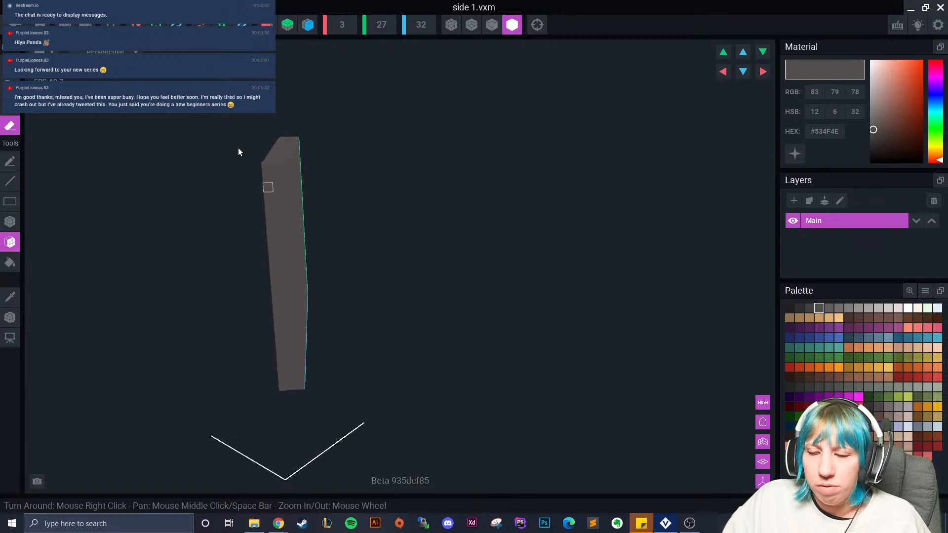
Set the side 1 model's pivot to the floor, save it and return to the kitchen cauldron scene.
click(11, 8)
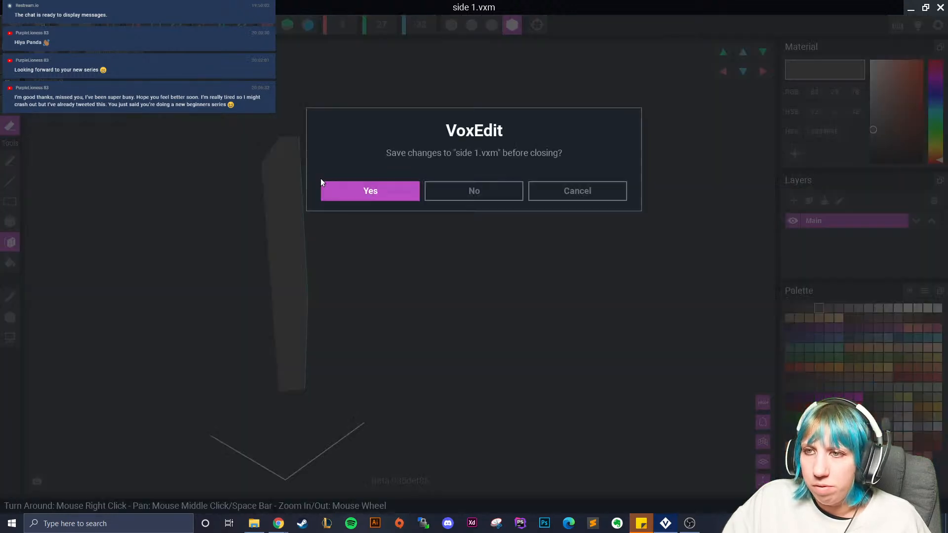
click(559, 191)
click(10, 318)
click(70, 325)
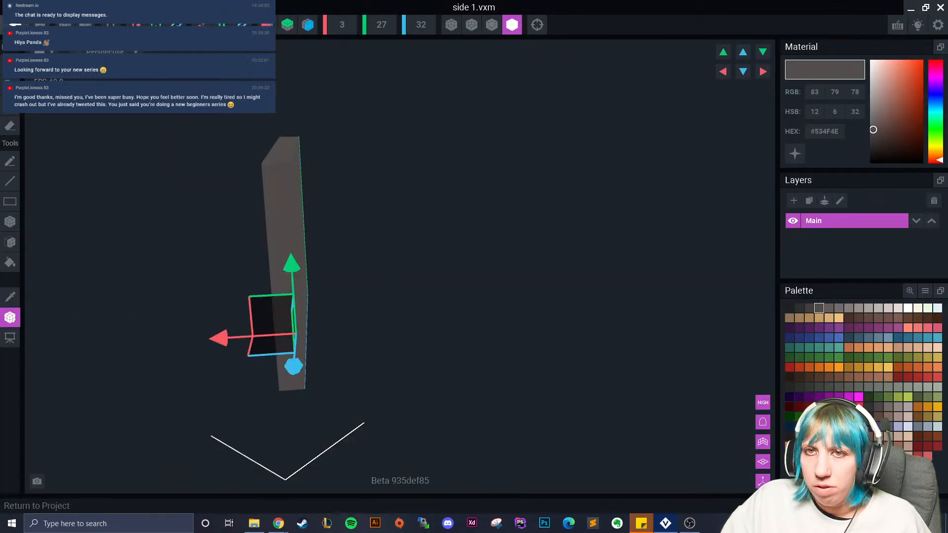
click(10, 8)
click(379, 188)
Create a node named side 1 and assign the side 1 model to it.
right_drag(517, 152, 489, 170)
right_click(81, 94)
click(97, 122)
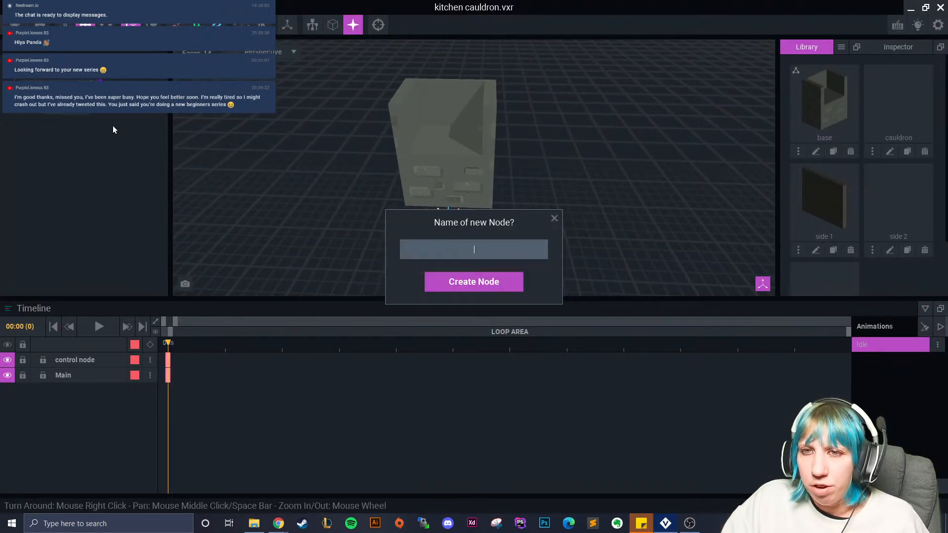
text(side 1)
key(Return)
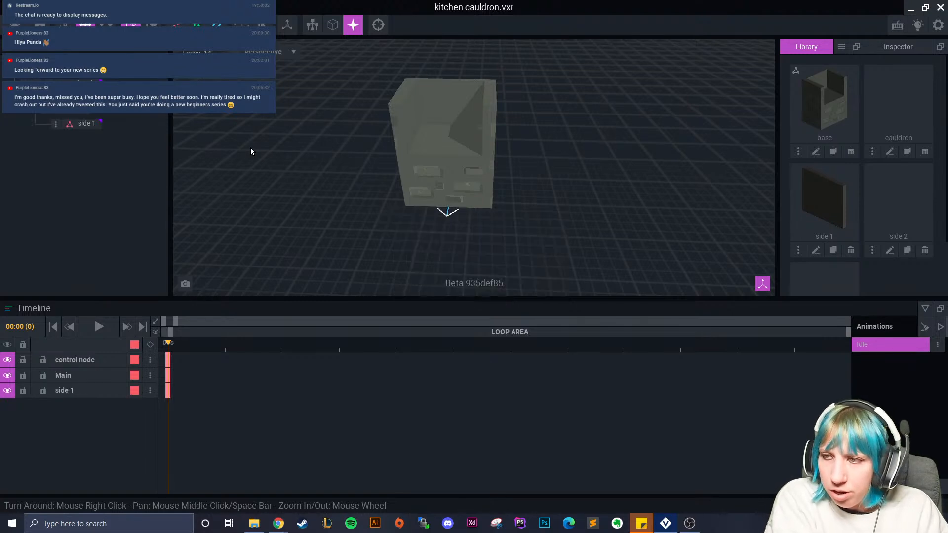
drag(824, 198, 86, 126)
Raise the side 1 panel to about 48 and shift it towards the base's left inner wall.
scroll(414, 198, up, 4)
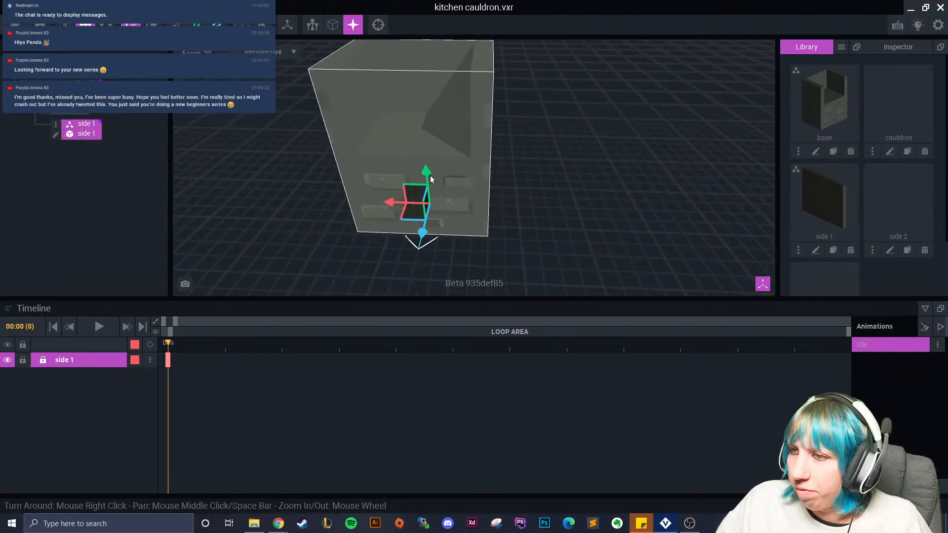
drag(427, 176, 417, 84)
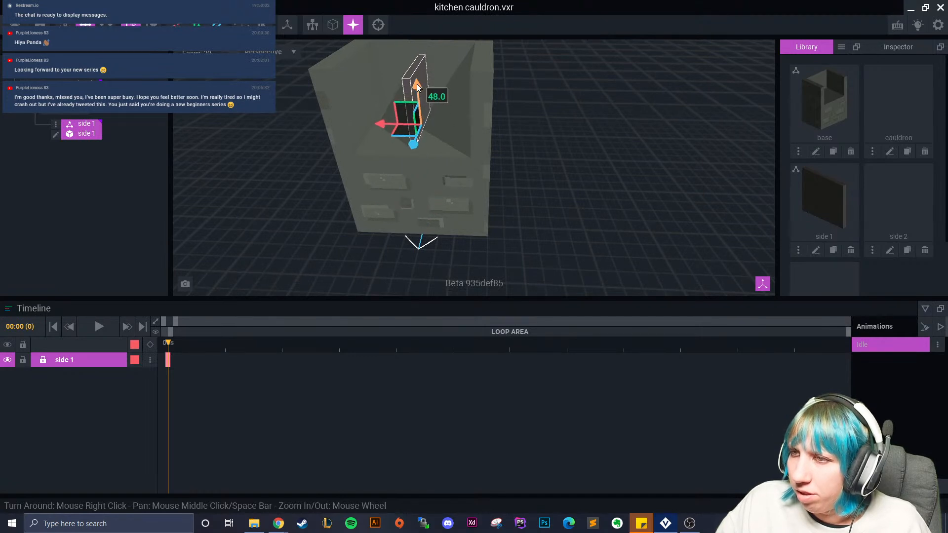
drag(380, 124, 330, 124)
scroll(358, 159, up, 2)
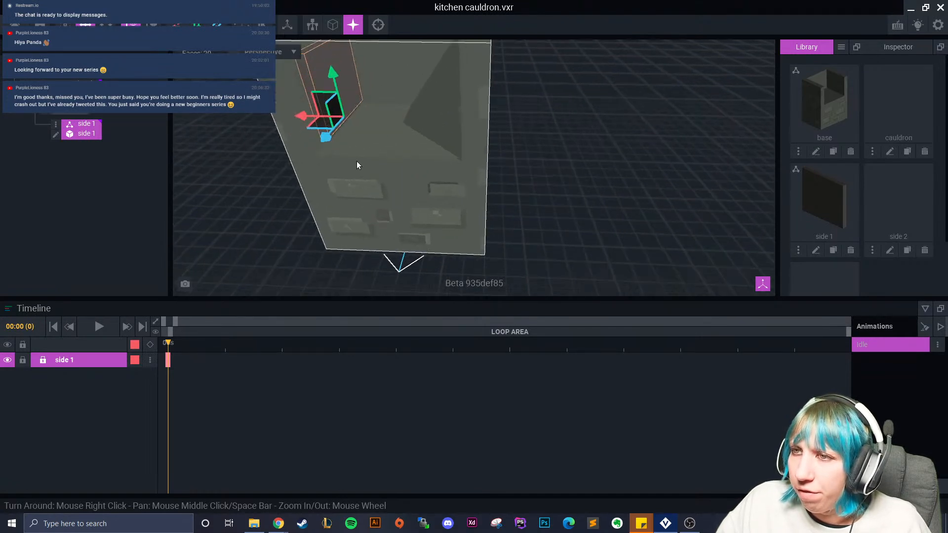
Adjust the side 1 panel's depth and height so it stands on the base's ledge, and deselect it.
middle_drag(357, 159, 367, 230)
right_drag(367, 234, 407, 271)
scroll(406, 269, up, 3)
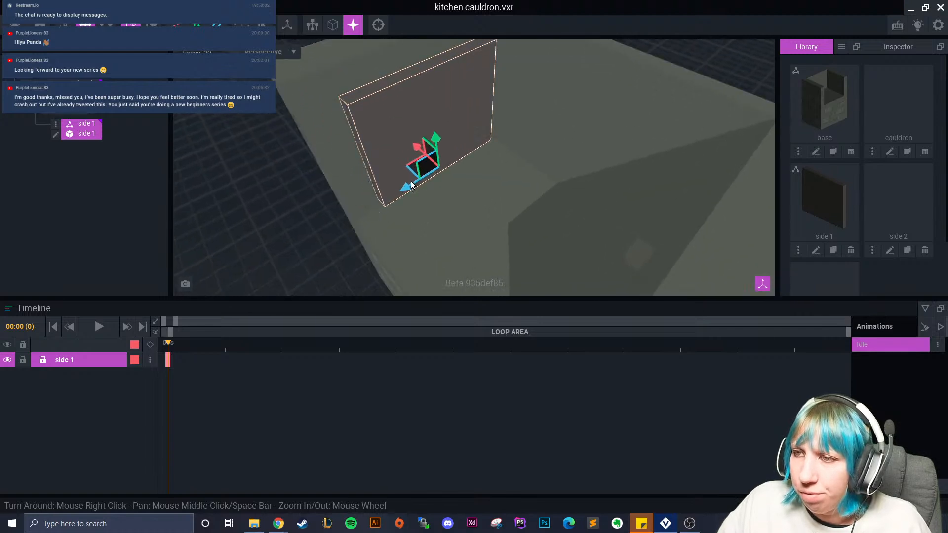
drag(402, 191, 393, 209)
right_drag(393, 209, 397, 202)
drag(401, 151, 401, 163)
drag(392, 212, 393, 210)
right_drag(392, 211, 443, 128)
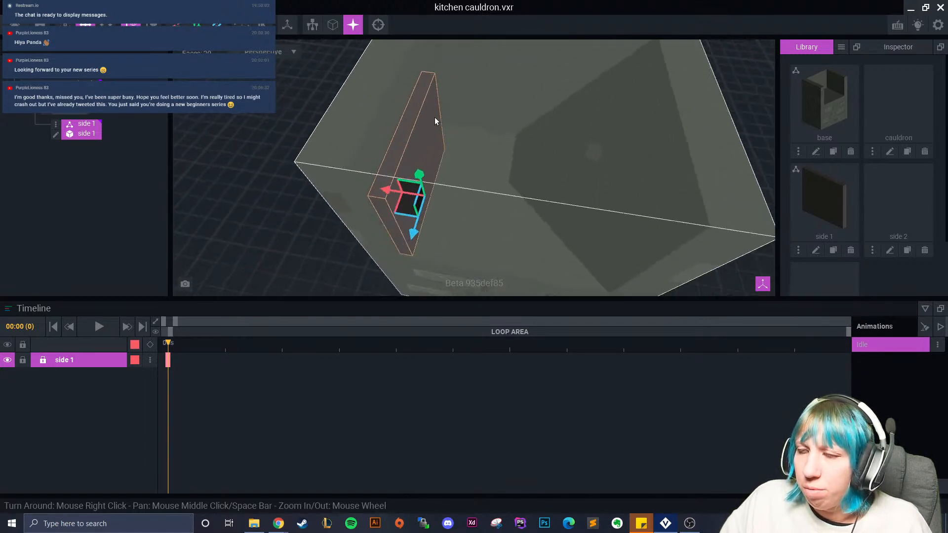
click(222, 203)
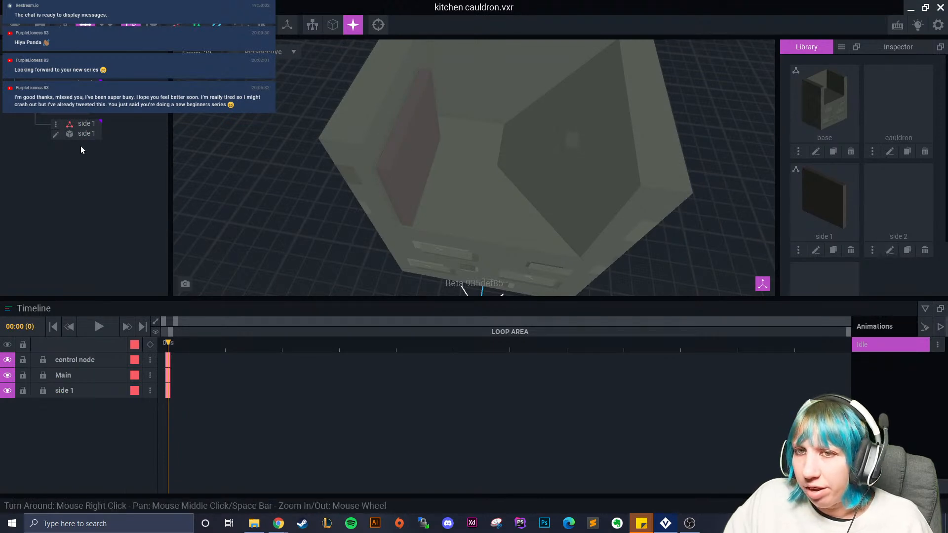
Duplicate the side 1 node under the name side 2.
click(56, 124)
click(96, 191)
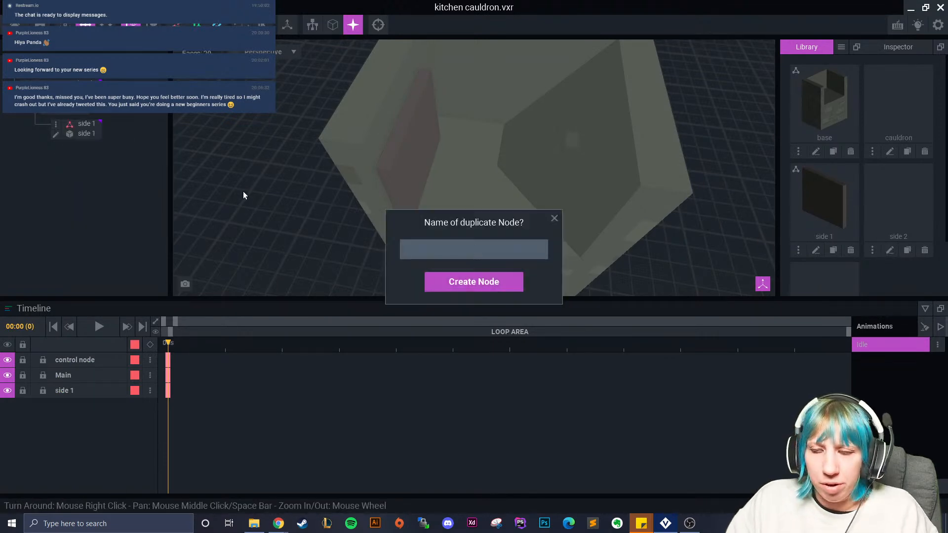
text(side 2)
key(Return)
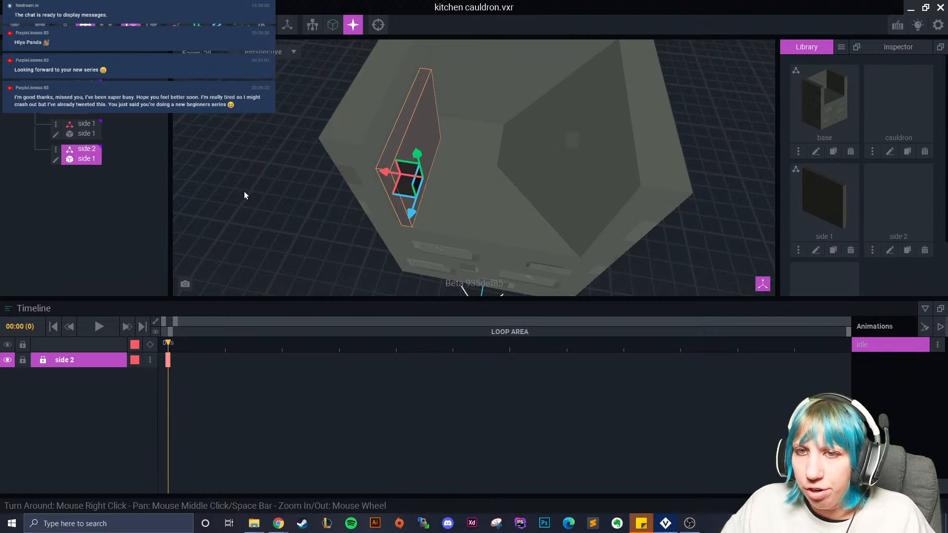
Move the side 2 panel across the opening and fine-tune it against the base's right inner wall.
drag(385, 170, 522, 210)
right_drag(523, 211, 433, 190)
drag(527, 188, 529, 188)
right_drag(529, 188, 484, 184)
scroll(566, 205, up, 4)
scroll(531, 172, up, 7)
right_drag(485, 184, 478, 144)
mouse_move(464, 144)
mouse_down()
mouse_move(451, 140)
mouse_move(460, 143)
mouse_up()
right_drag(459, 143, 384, 206)
Select the side 1 panel and nudge it outward towards the left wall.
click(349, 202)
drag(351, 176, 345, 176)
scroll(483, 198, down, 1)
right_drag(483, 203, 461, 193)
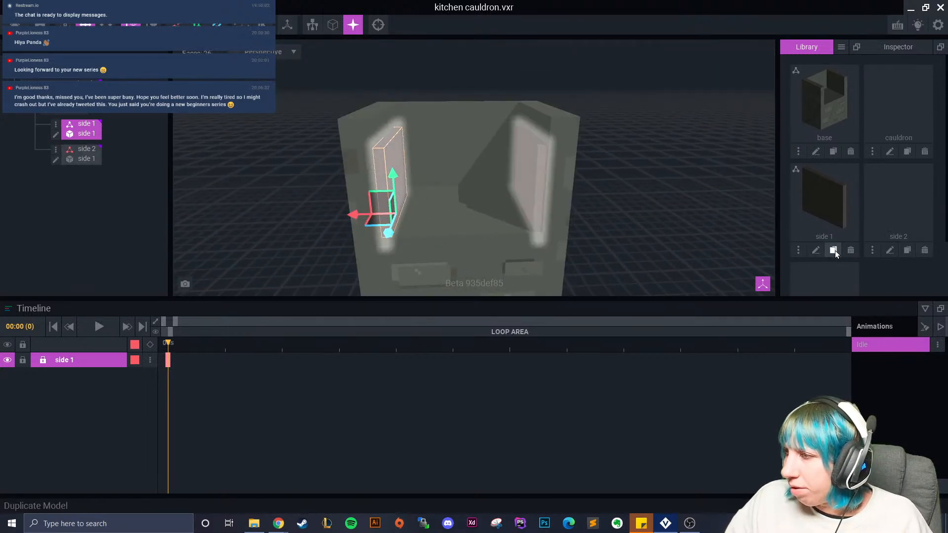
Delete the empty side 2 model from the library and clone the side 1 model as side b.
click(925, 251)
click(445, 192)
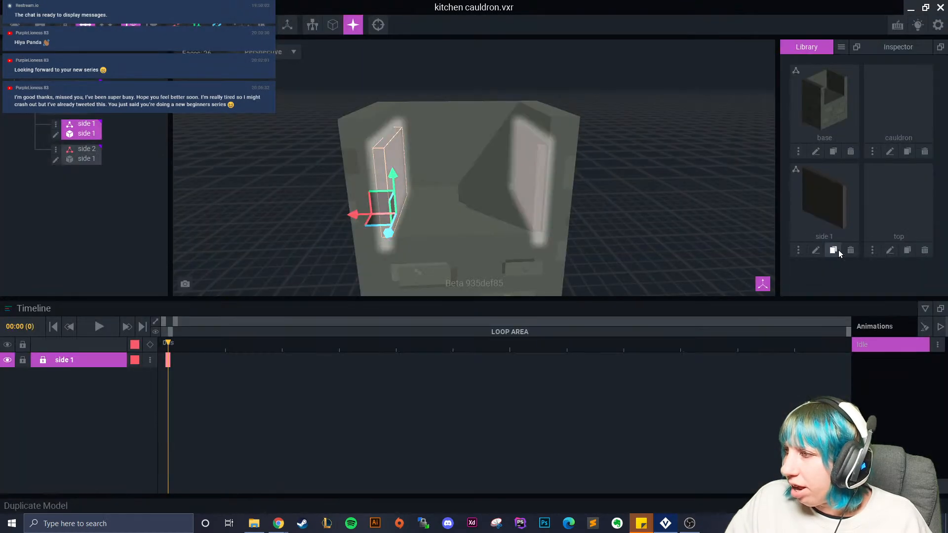
click(834, 250)
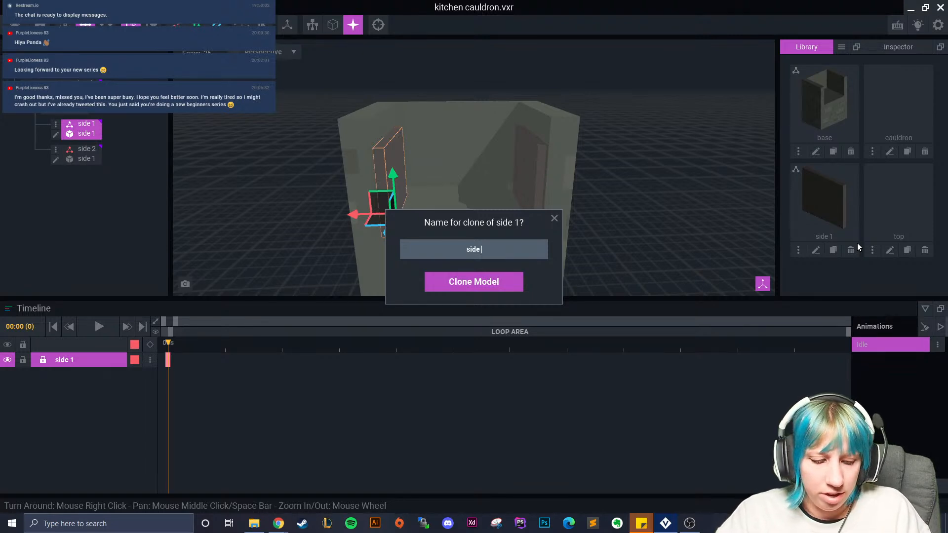
text(side b)
key(Return)
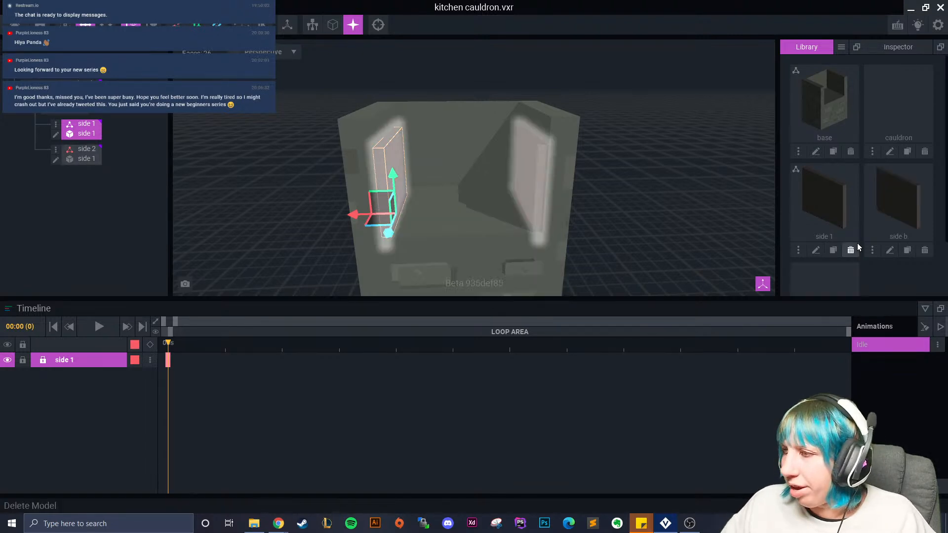
Shorten the side b model to a height of 15, trim its volume, save it and return to the scene.
click(889, 251)
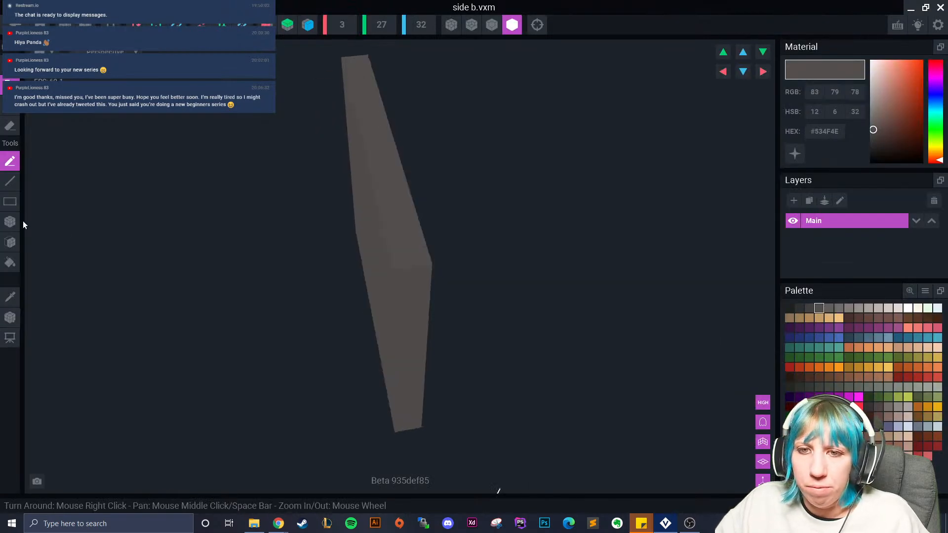
click(10, 127)
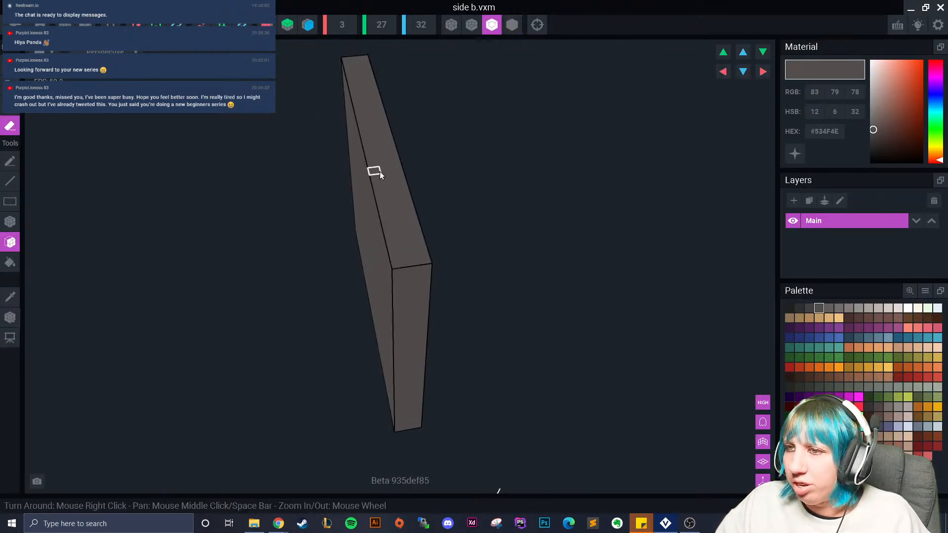
right_drag(392, 220, 398, 294)
click(398, 294)
right_drag(418, 352, 398, 289)
click(109, 25)
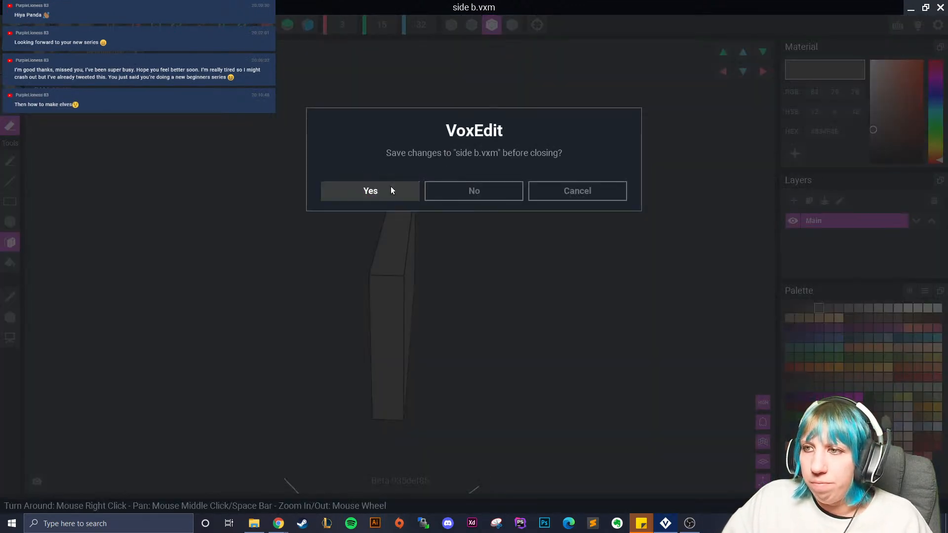
click(390, 187)
Create a node named side 1 b and assign the side b model to it.
right_drag(404, 149, 390, 133)
scroll(420, 227, up, 4)
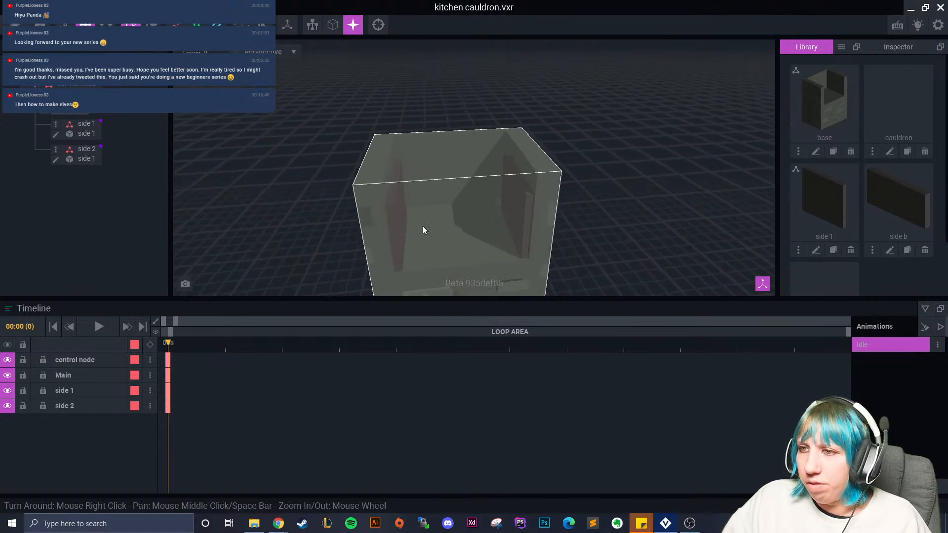
right_drag(420, 226, 408, 212)
click(56, 124)
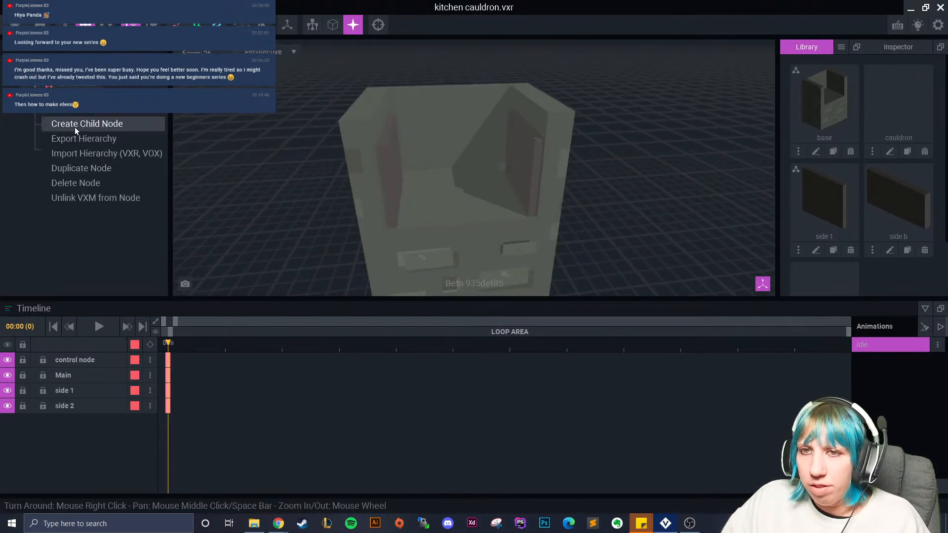
click(82, 123)
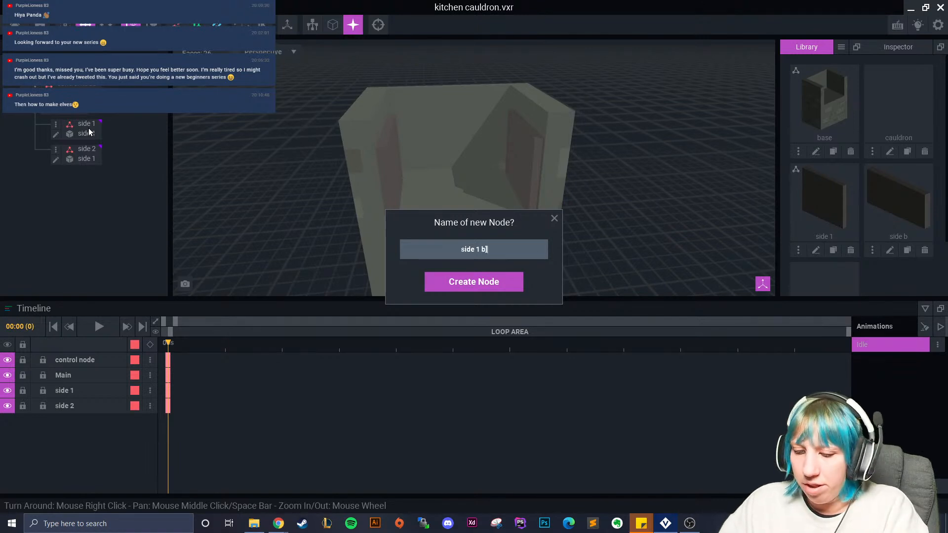
text(side 1 b)
key(Return)
drag(888, 198, 92, 180)
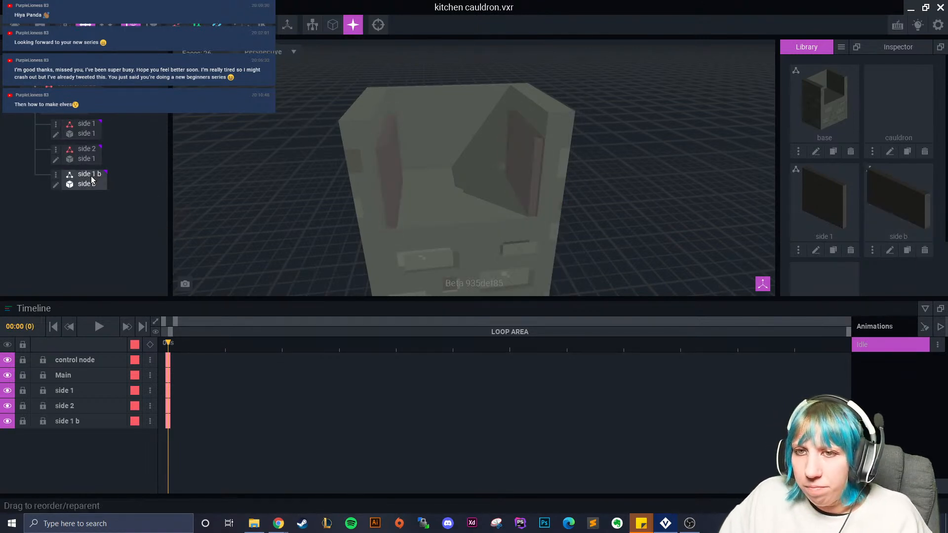
Raise the side 1 b panel out of the base and shift it over to the left side panel.
click(91, 178)
scroll(395, 210, up, 2)
middle_drag(448, 244, 436, 212)
drag(453, 233, 425, 66)
middle_drag(423, 70, 397, 189)
drag(399, 167, 296, 171)
drag(322, 176, 317, 179)
Align the side 1 b panel's depth with the side 1 panel.
scroll(319, 179, up, 2)
right_drag(340, 213, 324, 163)
drag(287, 172, 323, 197)
scroll(344, 195, up, 3)
right_drag(322, 197, 346, 218)
click(295, 236)
right_drag(347, 252, 355, 236)
click(288, 99)
Set the side 1 b panel's sideways position to about 22.5 and raise it towards the top of side 1.
right_drag(345, 78, 386, 107)
drag(376, 127, 371, 126)
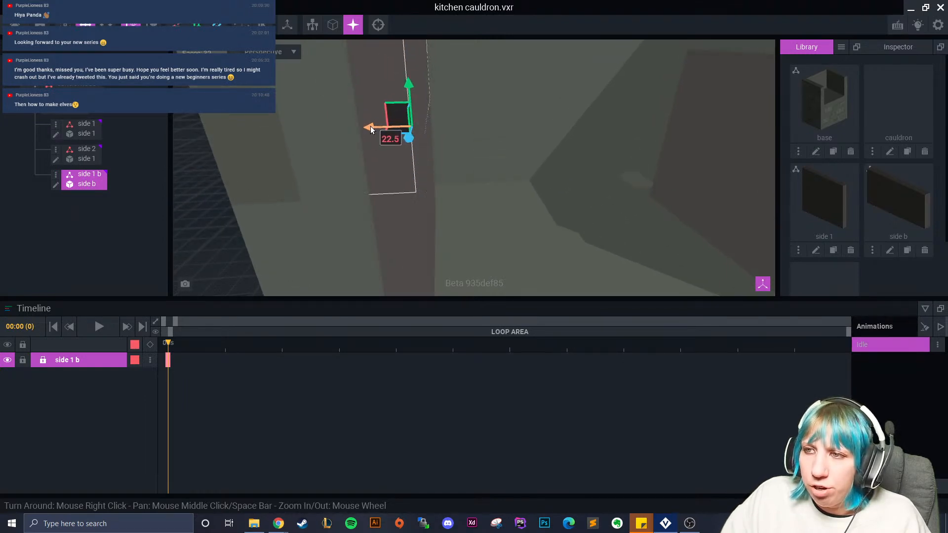
drag(411, 90, 405, 54)
right_drag(414, 130, 425, 199)
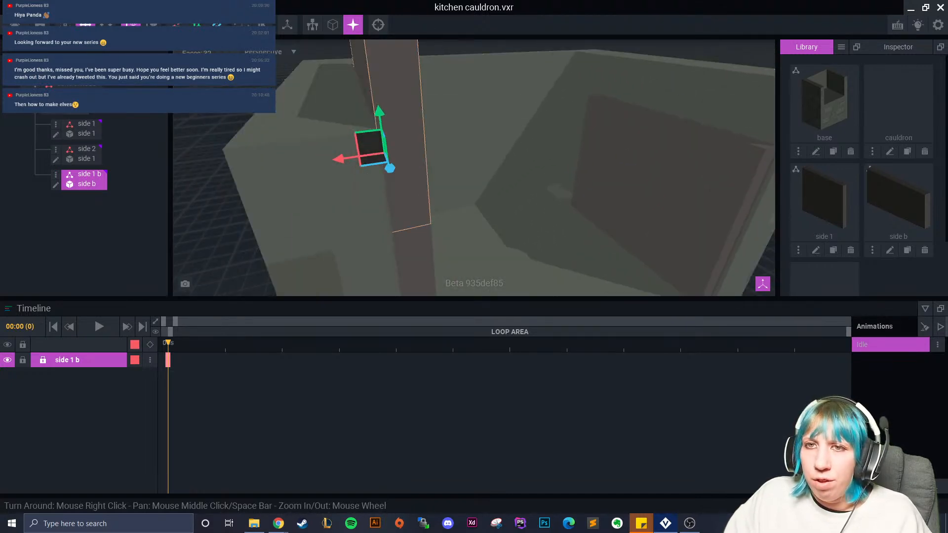
Rotate the side 1 b panel so it leans inward over side 1, deselect it and inspect the tilt.
right_drag(262, 99, 338, 108)
click(106, 24)
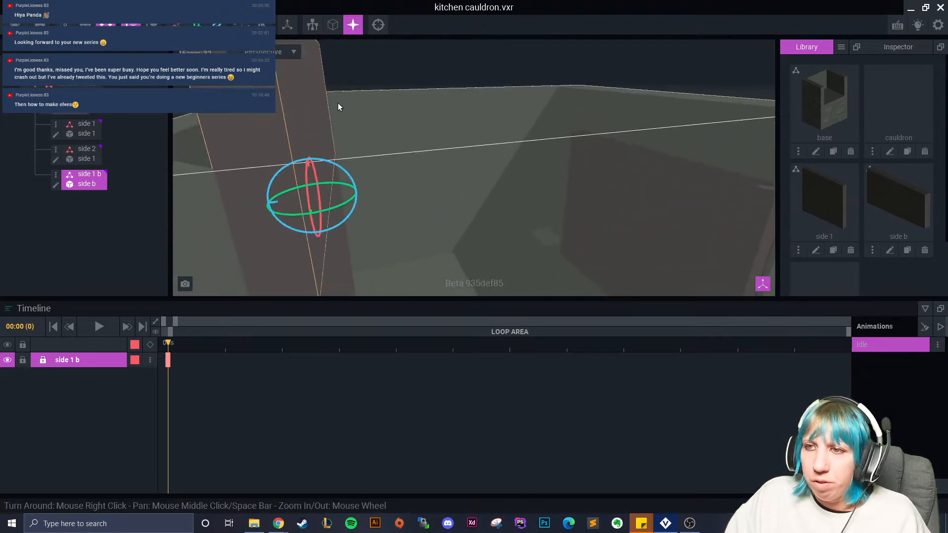
drag(333, 167, 341, 172)
right_drag(341, 173, 420, 190)
scroll(380, 202, down, 3)
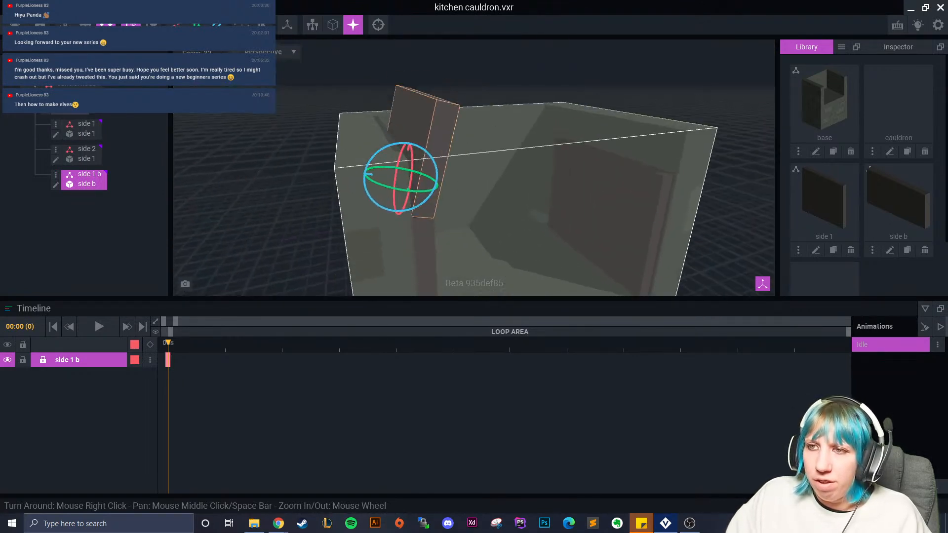
click(571, 73)
right_drag(571, 73, 585, 90)
right_drag(508, 89, 505, 108)
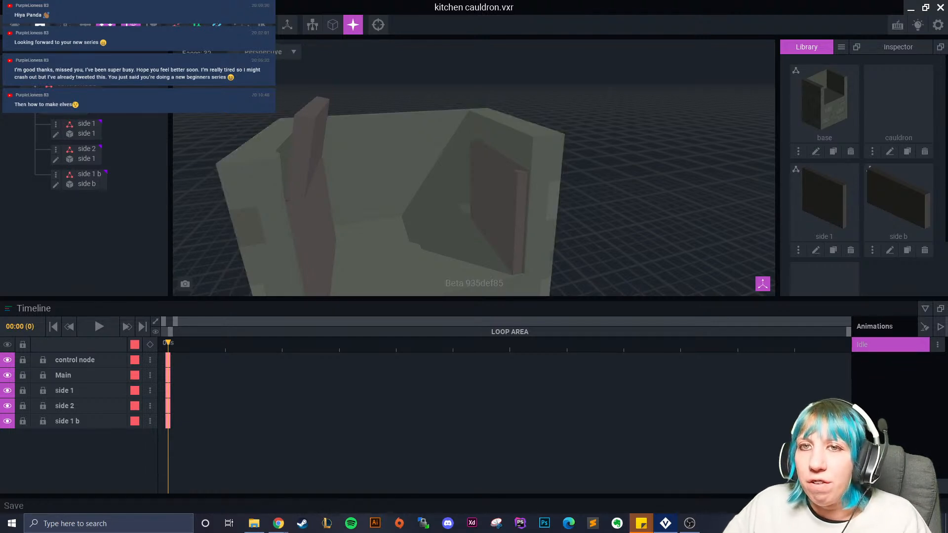
Save and close the kitchen cauldron scene, open Avatar_V2.vxr from the recent files and inspect the avatar's build.
click(14, 25)
click(369, 190)
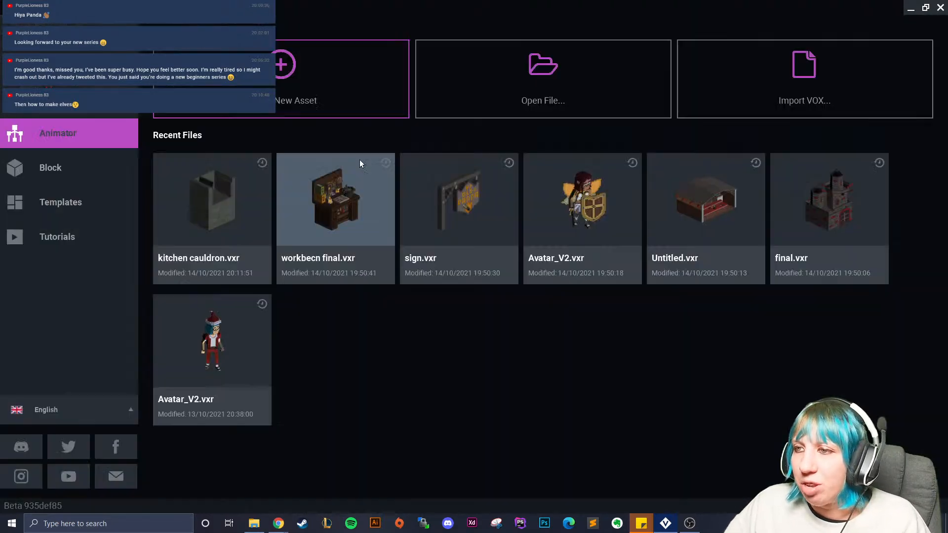
click(587, 235)
scroll(433, 139, up, 3)
middle_drag(538, 111, 426, 154)
scroll(428, 156, up, 5)
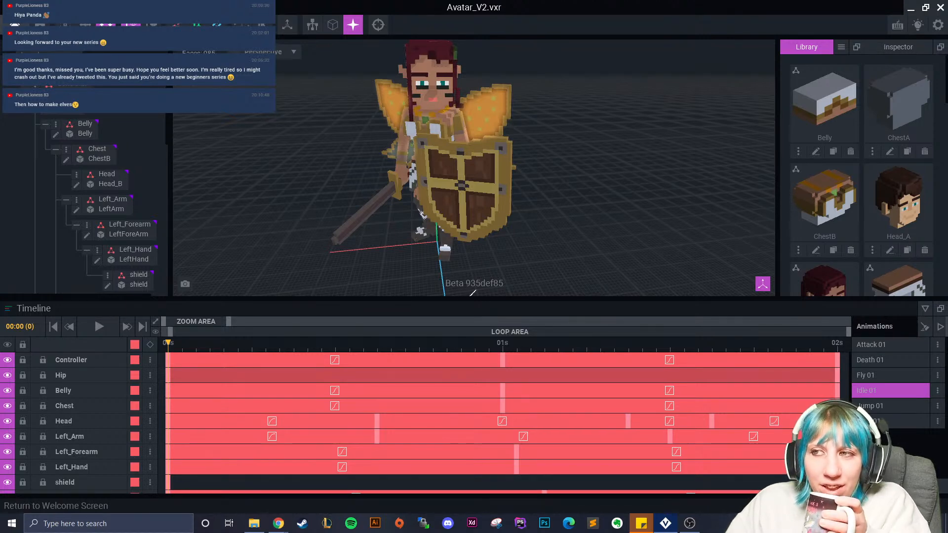
Close the avatar file and reopen kitchen cauldron.vxr from the recent files.
click(10, 25)
click(400, 188)
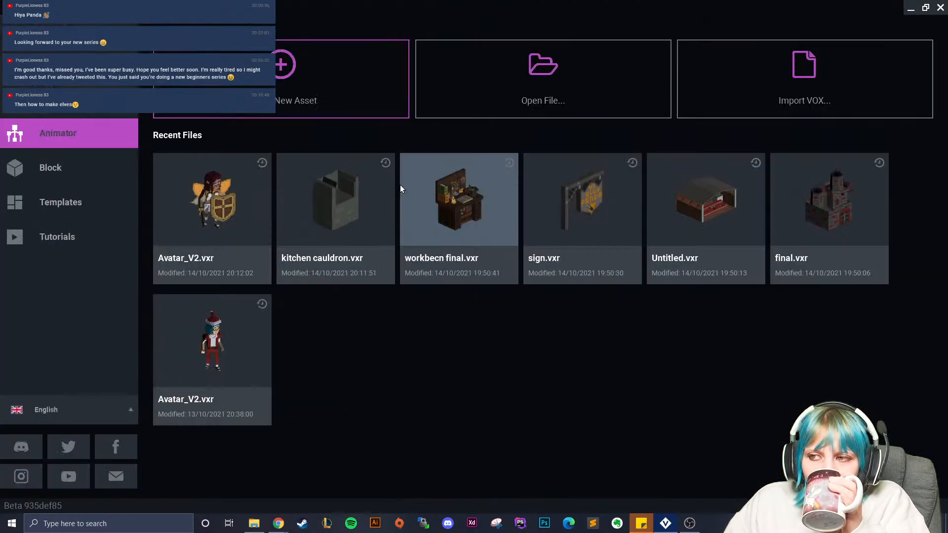
click(286, 210)
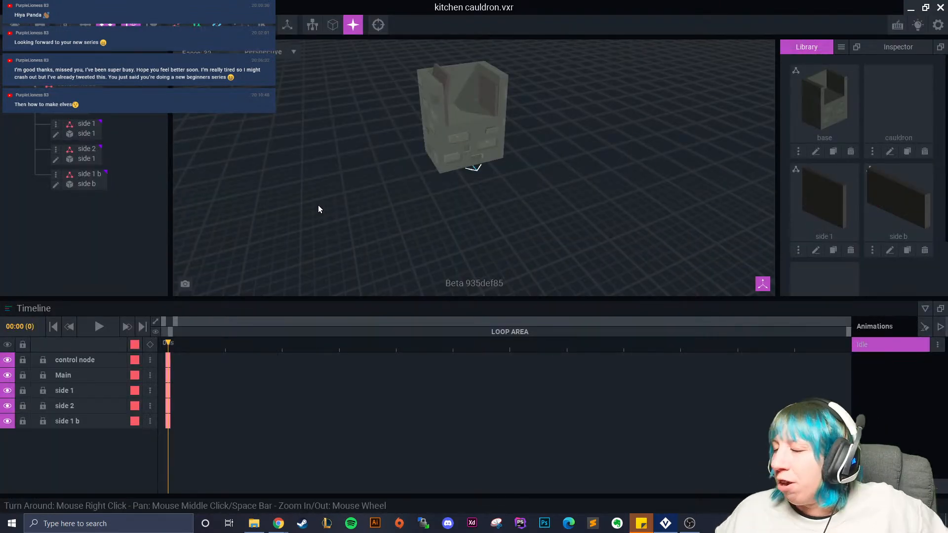
Rotate the side 1 b panel back to an untilted position over side 1.
scroll(419, 128, up, 5)
middle_drag(420, 128, 402, 150)
right_drag(402, 150, 404, 140)
scroll(404, 141, up, 6)
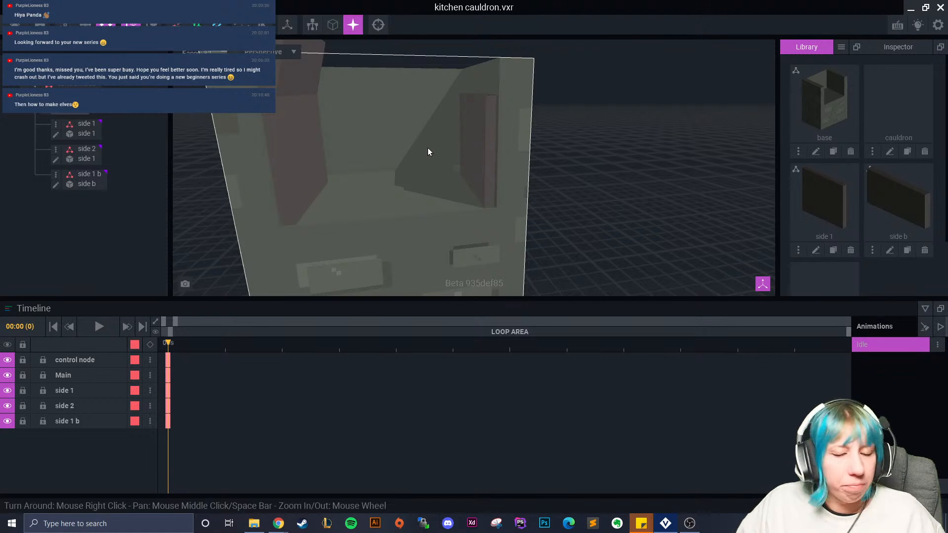
right_drag(470, 182, 480, 236)
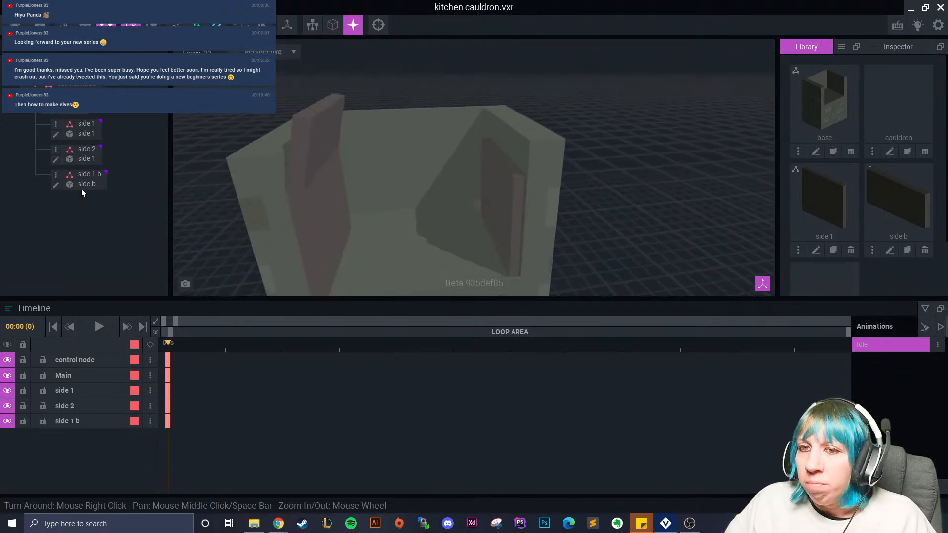
click(96, 173)
drag(255, 177, 338, 139)
Try adding a node named side 2 b as a child of side 1 b, and undo it.
click(56, 175)
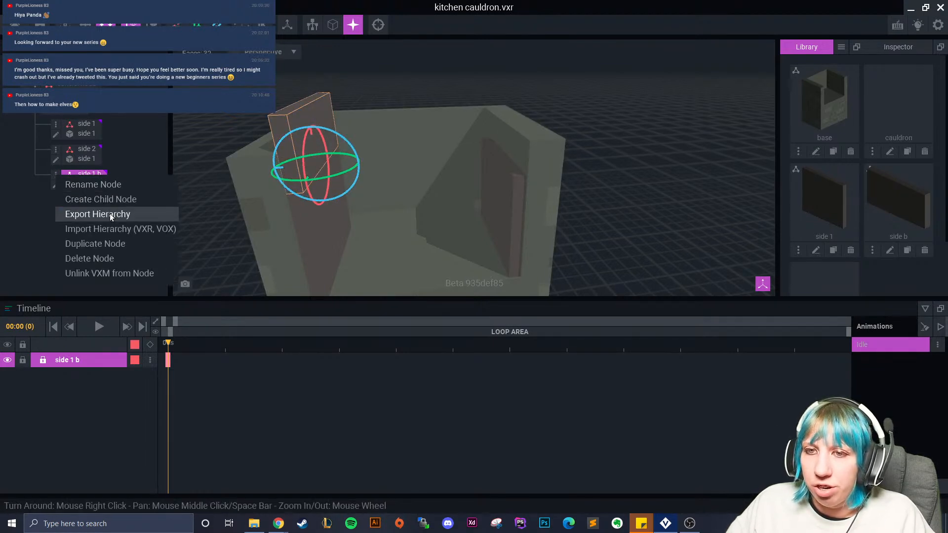
click(172, 198)
text(side 2 b)
key(Return)
key(ctrl+z)
key(ctrl+z)
Duplicate the side 1 b node as side 2 b and move the copy across the base onto the side 2 panel.
click(55, 175)
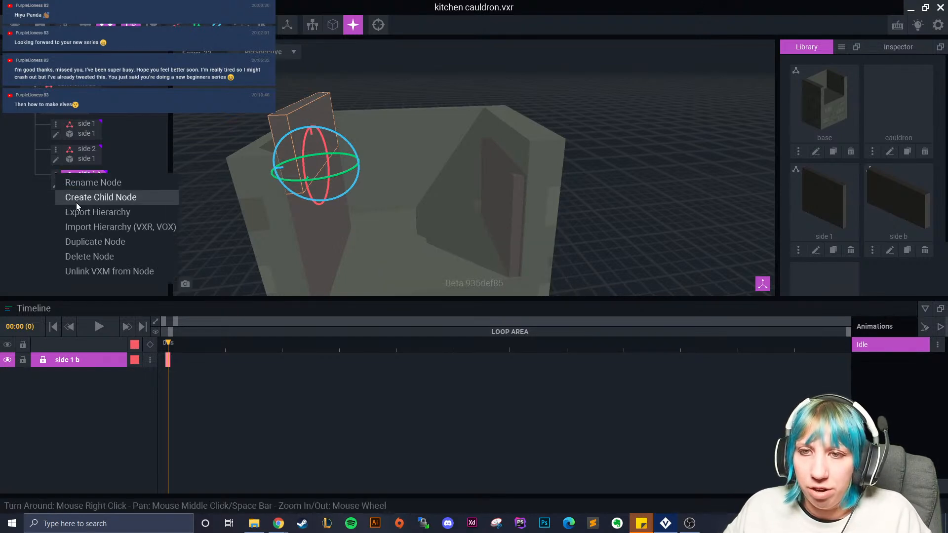
click(100, 243)
text(side 2 b)
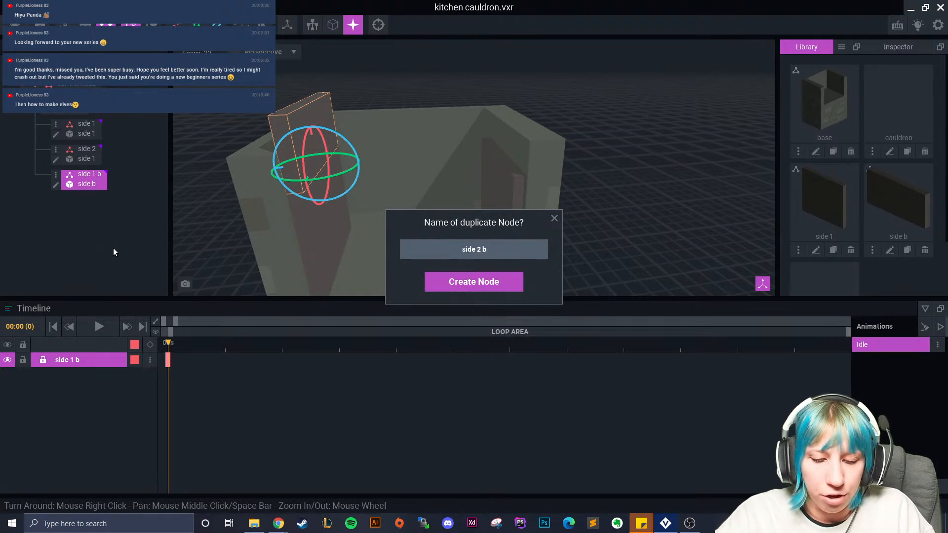
key(Return)
click(85, 25)
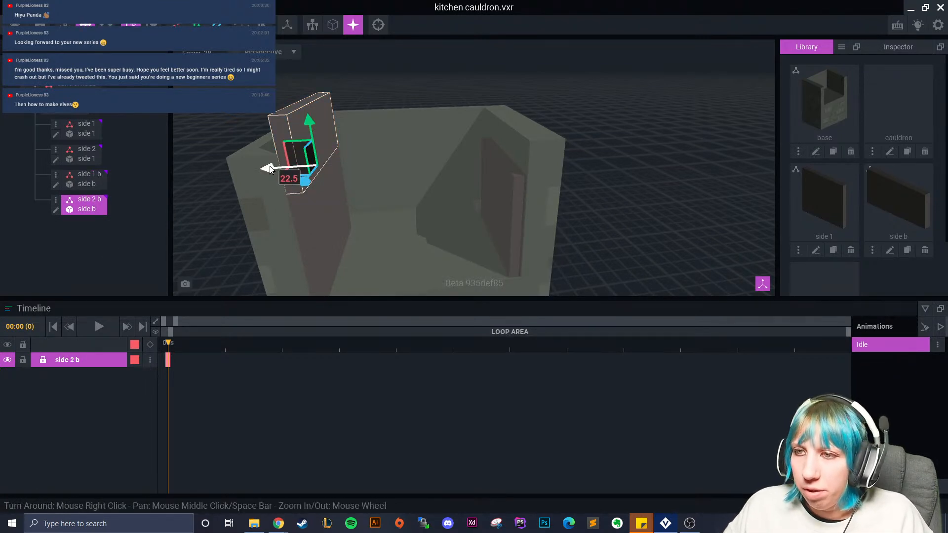
drag(272, 171, 464, 186)
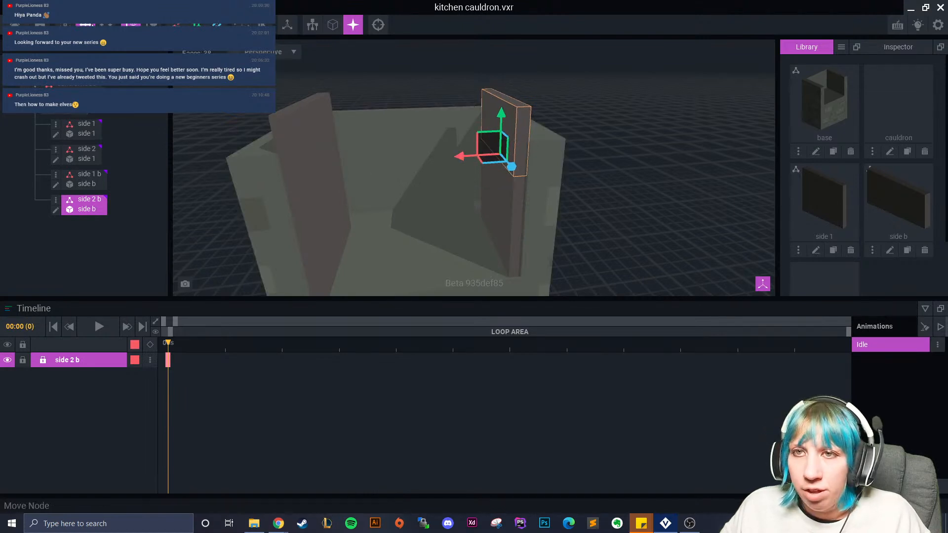
Rotate the side 2 b and side 1 b panels so both lean inward, then deselect them and inspect the match.
click(105, 25)
right_drag(480, 177, 456, 143)
drag(499, 121, 489, 119)
click(309, 118)
right_drag(309, 117, 307, 123)
drag(328, 117, 347, 139)
right_drag(347, 139, 364, 151)
click(642, 175)
right_drag(641, 175, 588, 190)
scroll(586, 191, down, 3)
right_drag(491, 205, 490, 208)
scroll(491, 213, up, 2)
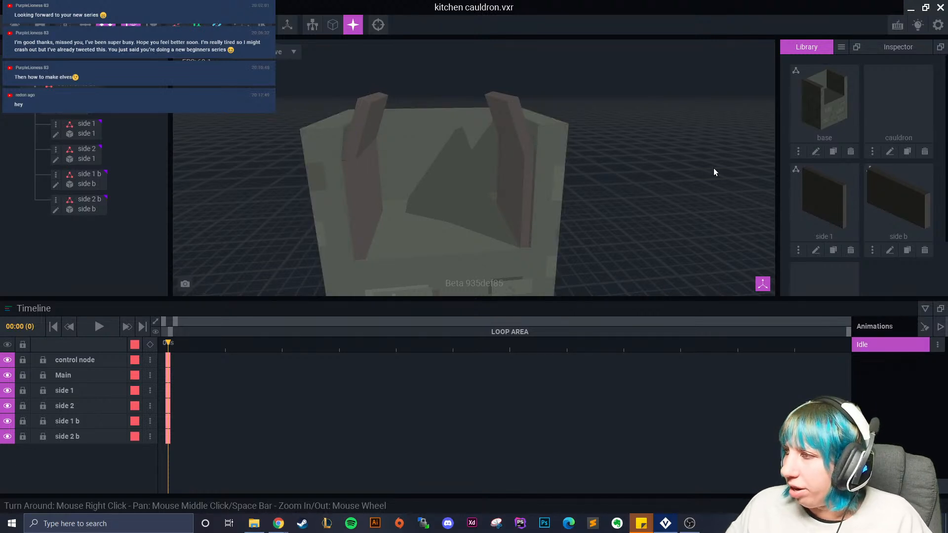
Clone the side b model as side c and delete that clone from the library.
scroll(835, 227, down, 2)
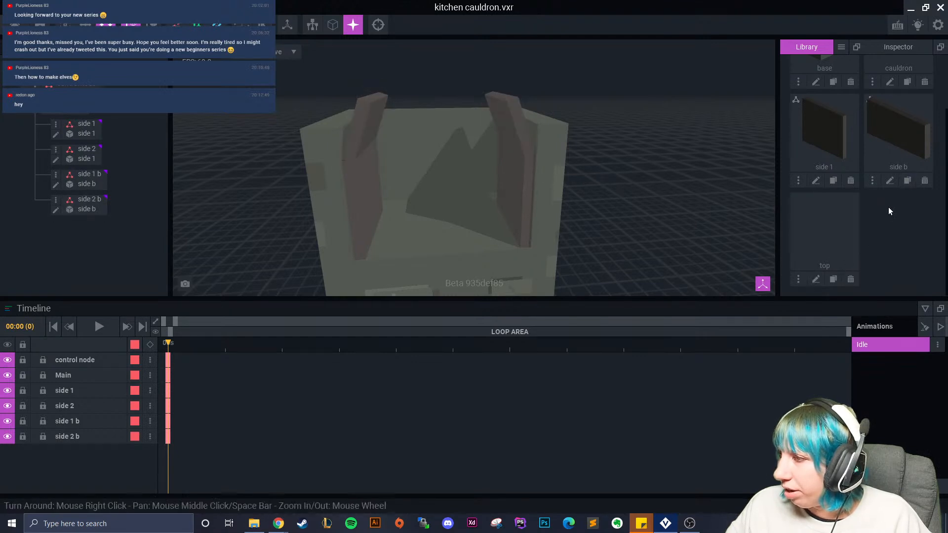
click(909, 182)
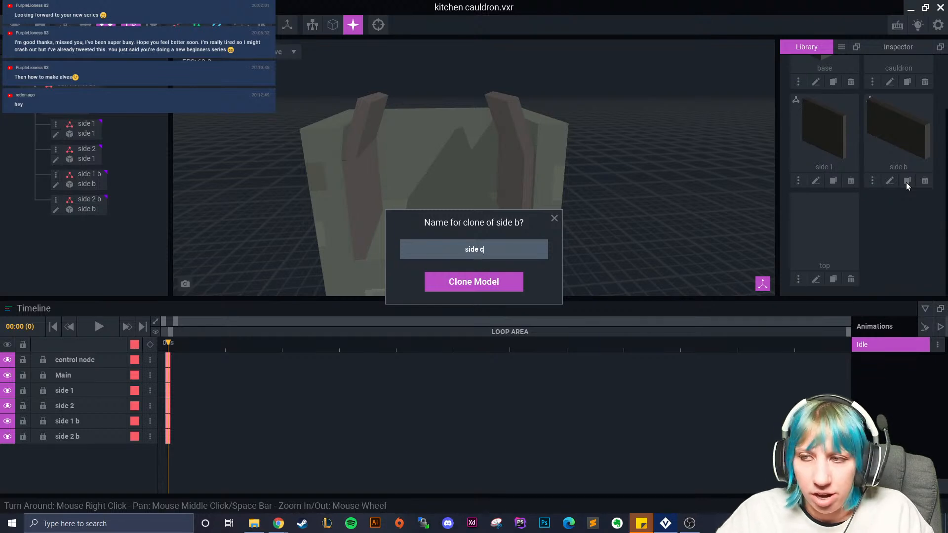
key(Return)
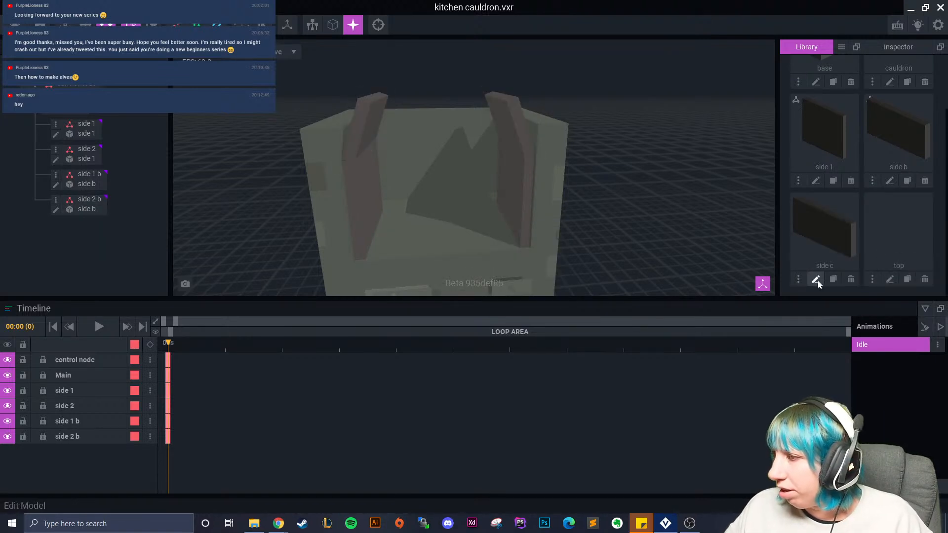
middle_drag(602, 202, 605, 207)
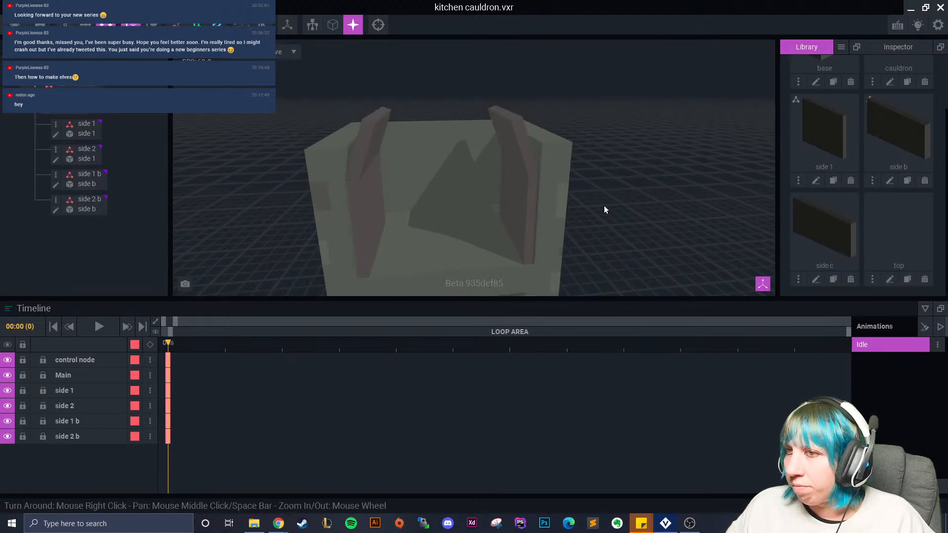
click(851, 279)
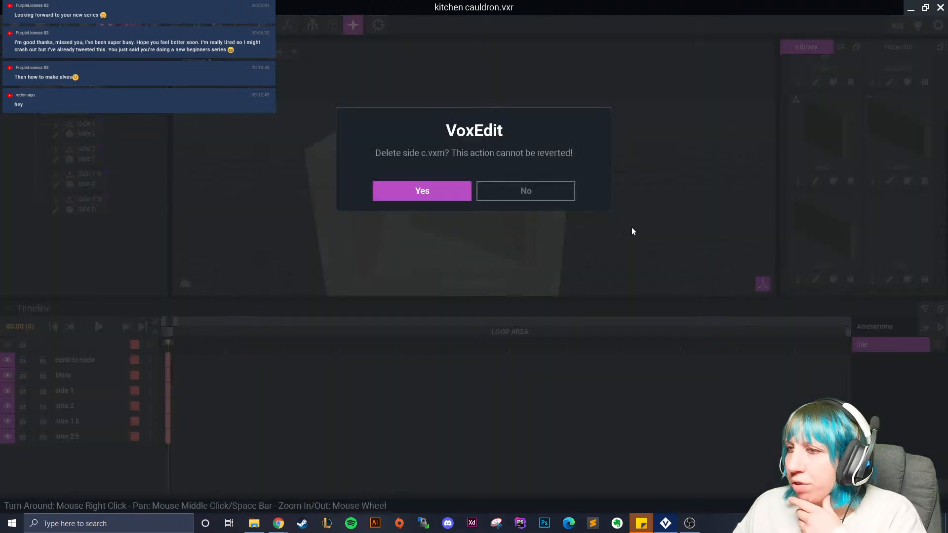
click(398, 187)
Duplicate the side 1 b node as side 1 c and raise the copy to extend above side 1 b.
click(355, 141)
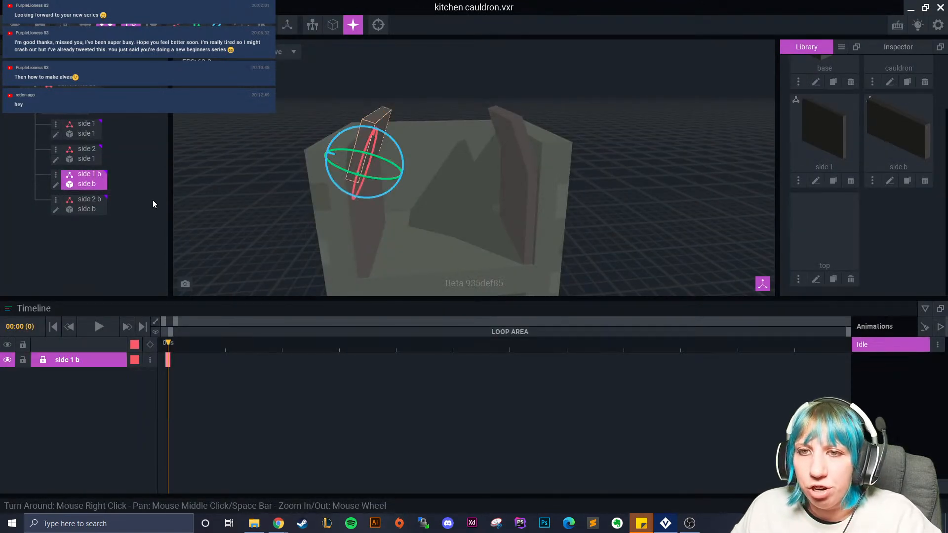
click(56, 174)
click(101, 242)
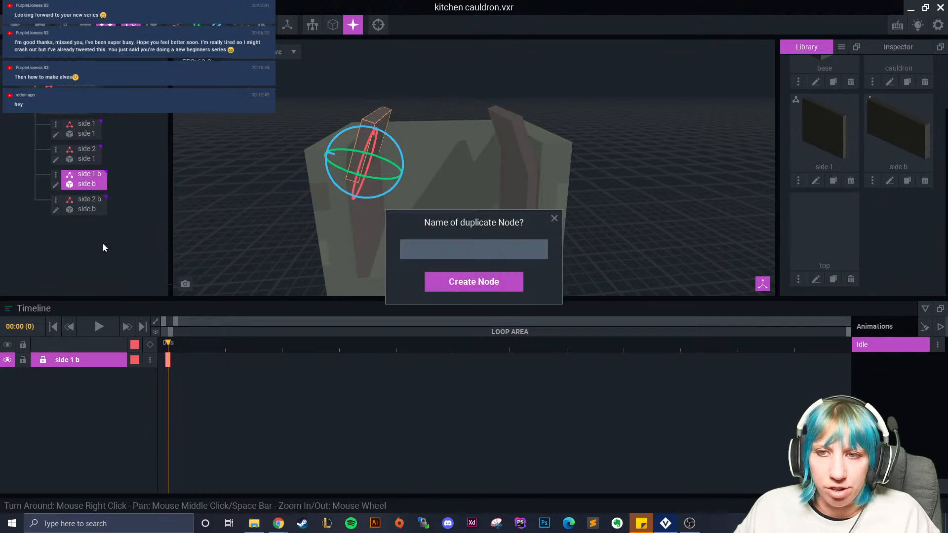
text(side 1 c)
key(Return)
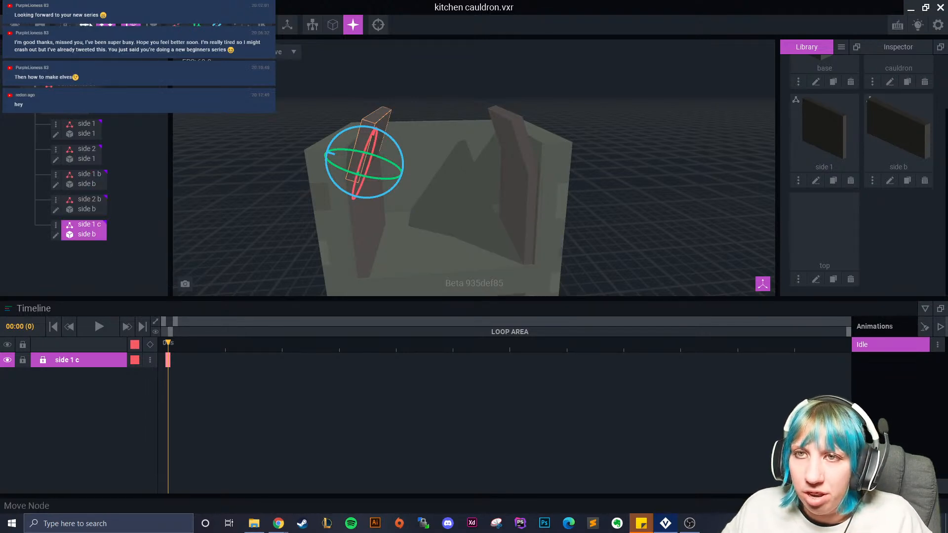
click(84, 25)
drag(379, 124, 401, 75)
Duplicate the side 2 b node as side 2 c and raise the copy above side 2 b to match side 1 c's height.
click(86, 203)
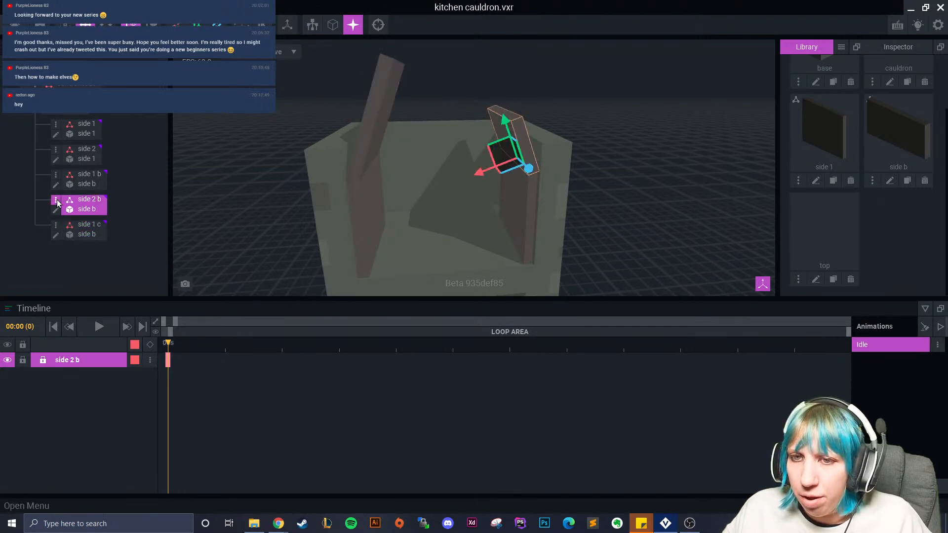
right_click(62, 204)
click(101, 272)
text(side 2 c)
drag(504, 121, 479, 79)
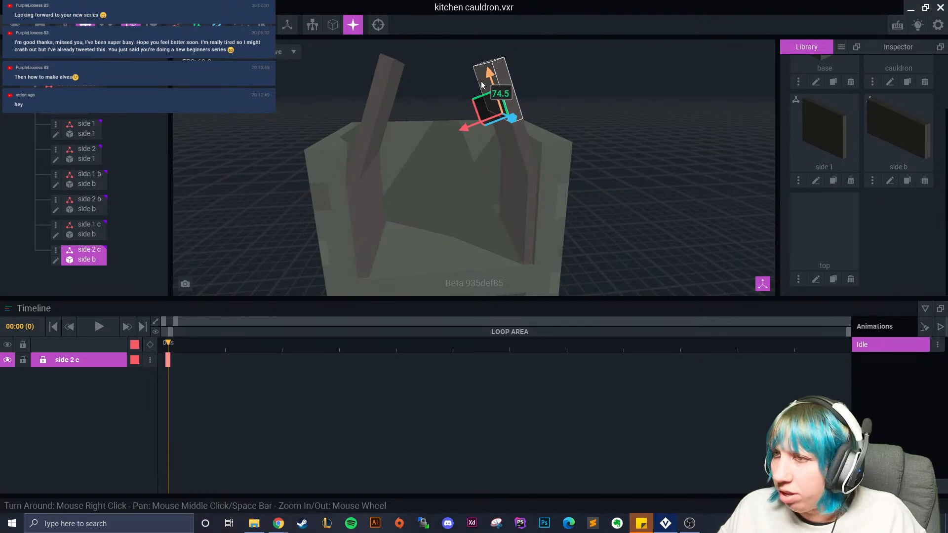
click(390, 80)
click(498, 94)
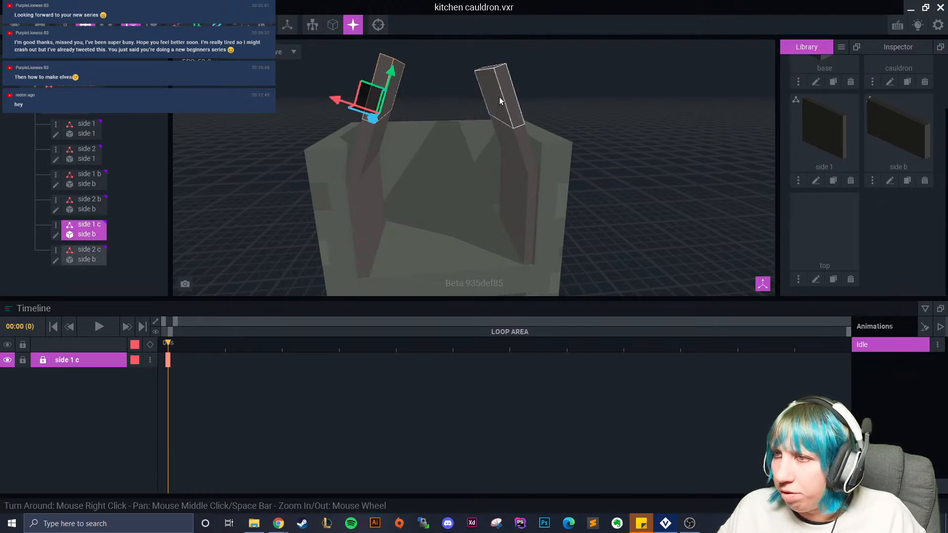
drag(491, 76, 489, 72)
Try steeper rotations on the side 1 c and side 2 c panels, and undo both.
right_drag(489, 72, 343, 137)
click(337, 90)
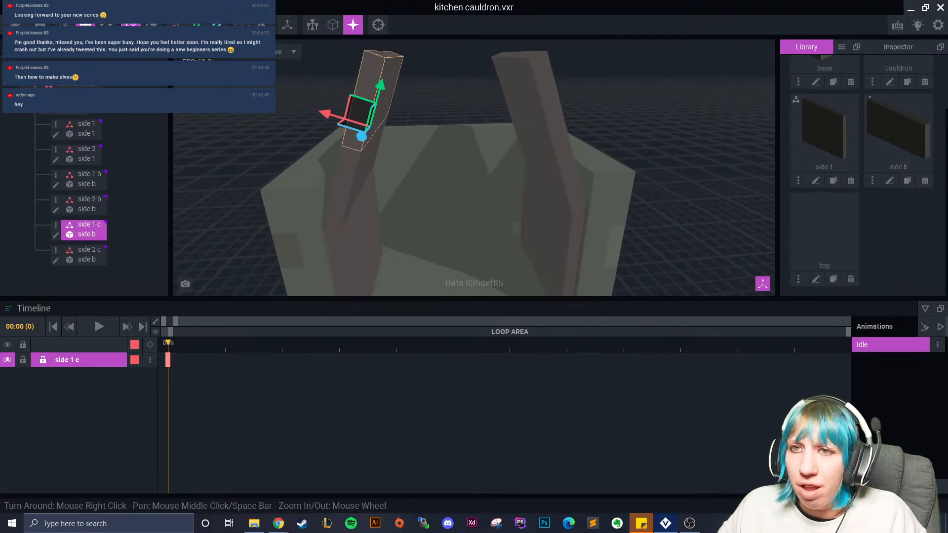
key(e)
drag(392, 98, 404, 116)
click(536, 88)
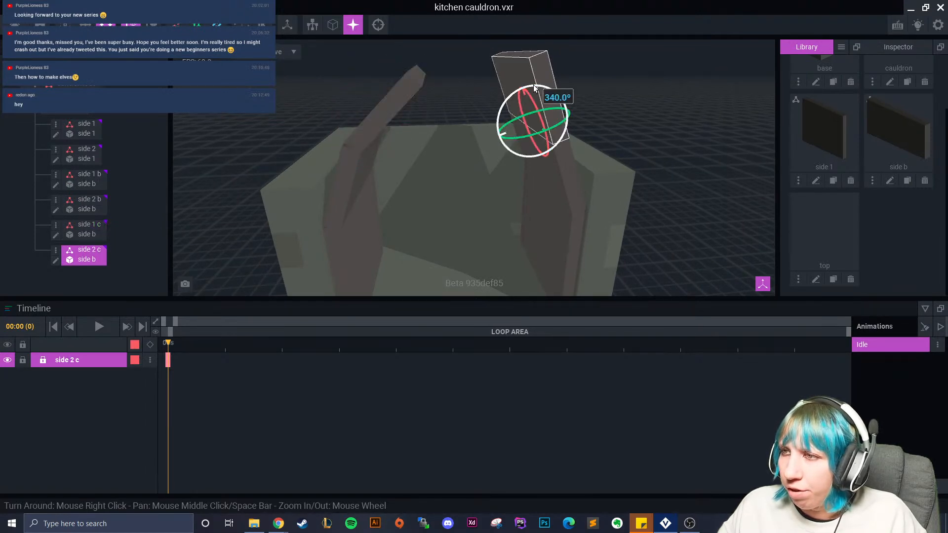
drag(534, 85, 536, 85)
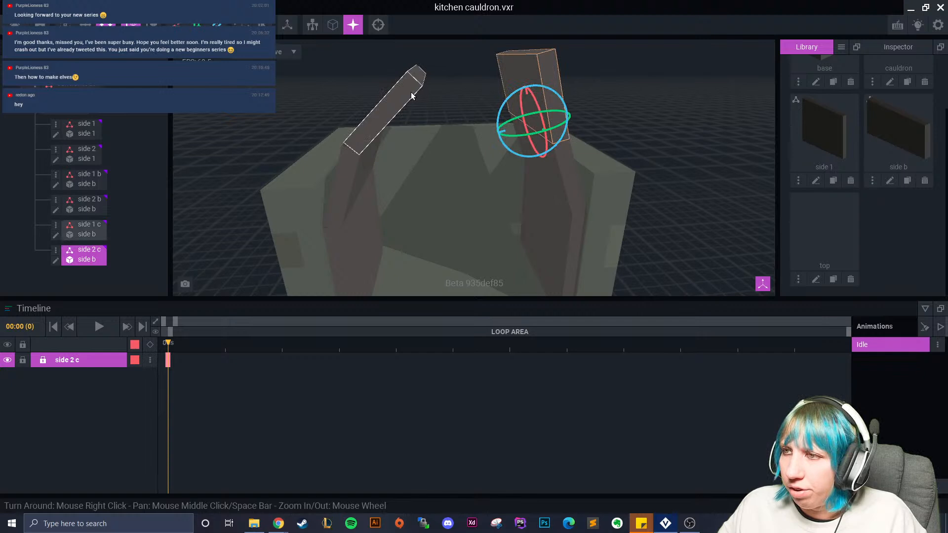
click(397, 94)
key(ctrl+z)
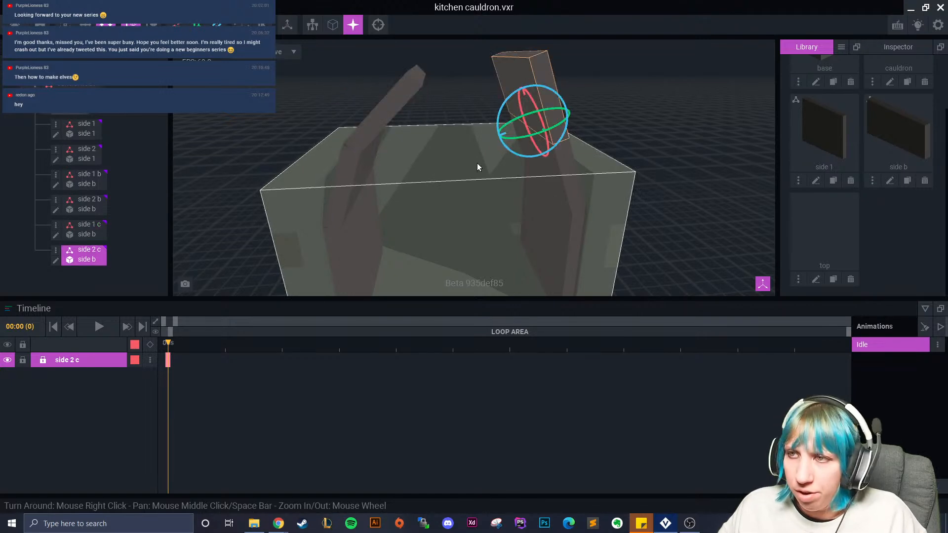
key(ctrl+z)
Rotate the side 1 c and side 2 c panels further inward towards each other, then deselect them and inspect the gap.
drag(399, 103, 409, 118)
click(518, 93)
right_drag(519, 92, 521, 87)
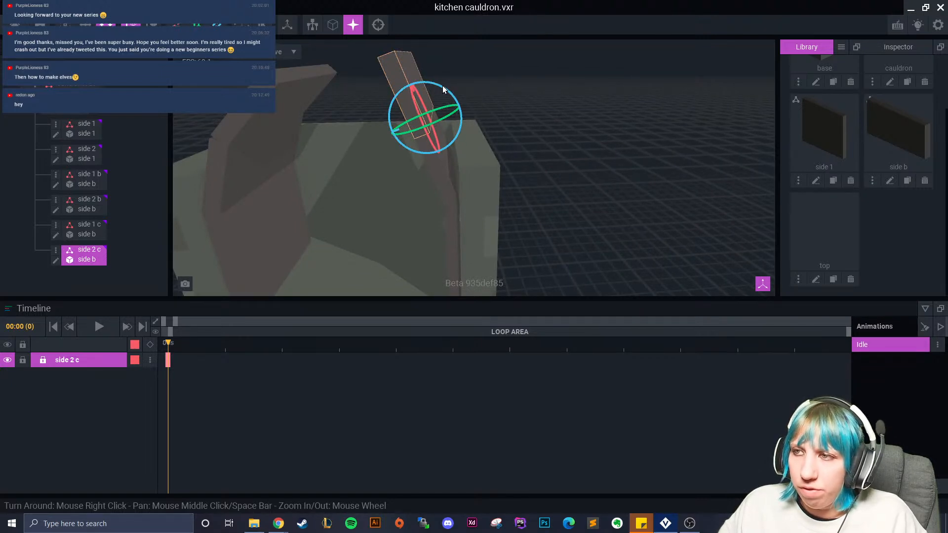
drag(439, 85, 425, 85)
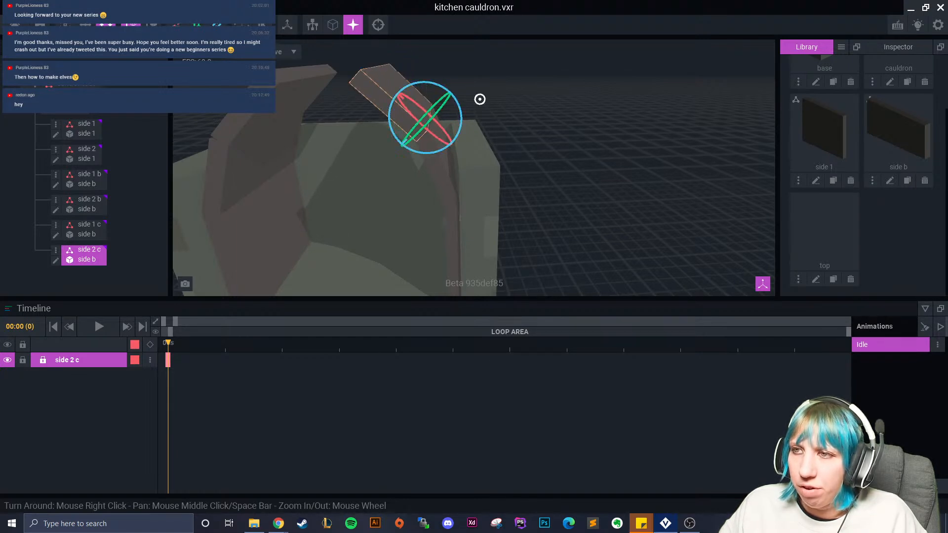
scroll(513, 109, down, 5)
click(600, 155)
scroll(559, 147, up, 5)
right_drag(559, 147, 542, 173)
scroll(469, 164, up, 5)
scroll(470, 165, down, 5)
right_drag(470, 165, 459, 155)
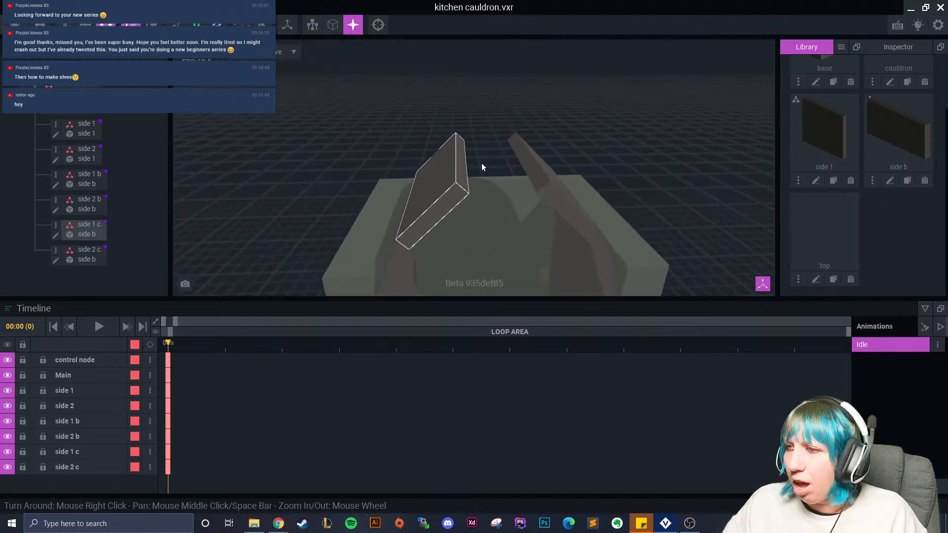
Clone the side b model under the name TOP.
click(906, 183)
text(TOP)
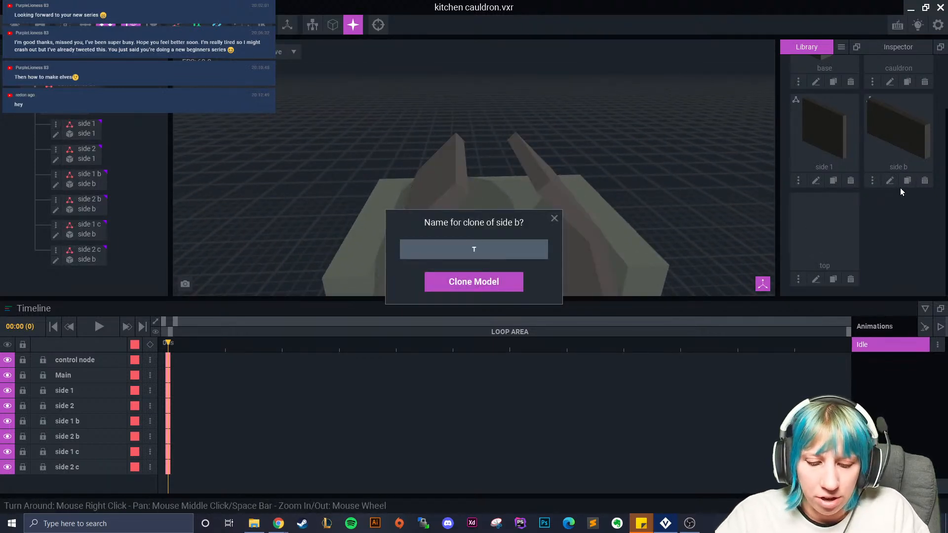
click(472, 287)
Delete the old lowercase top model from the library and keep the scene open without saving.
click(809, 281)
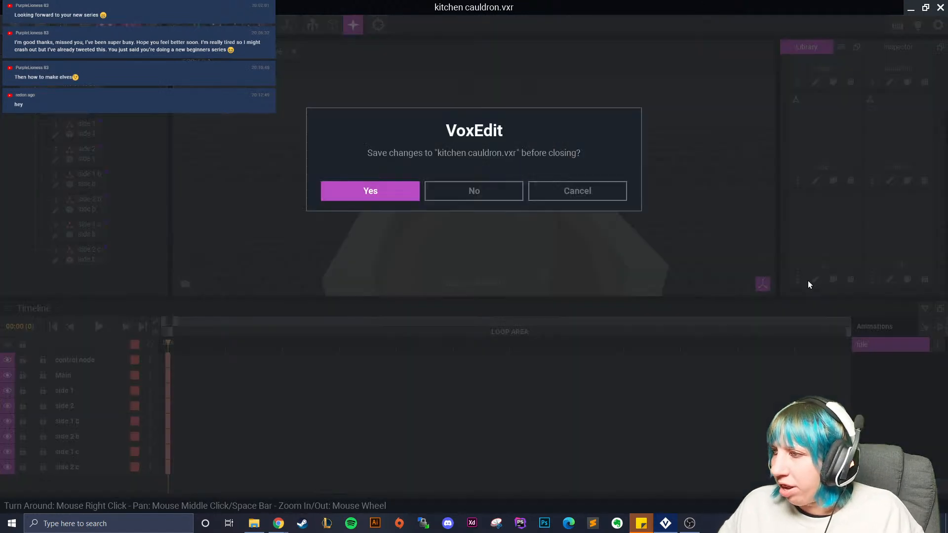
click(576, 191)
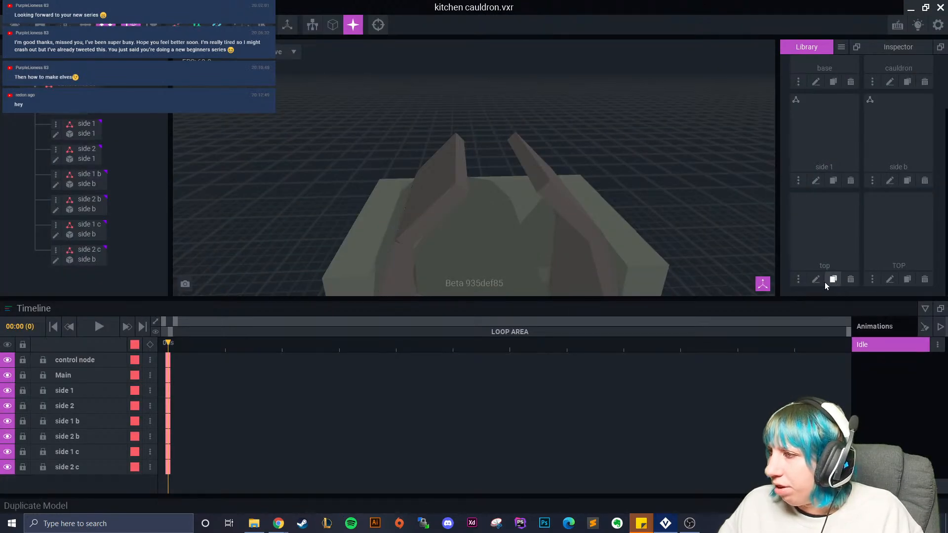
click(851, 282)
click(435, 189)
click(887, 278)
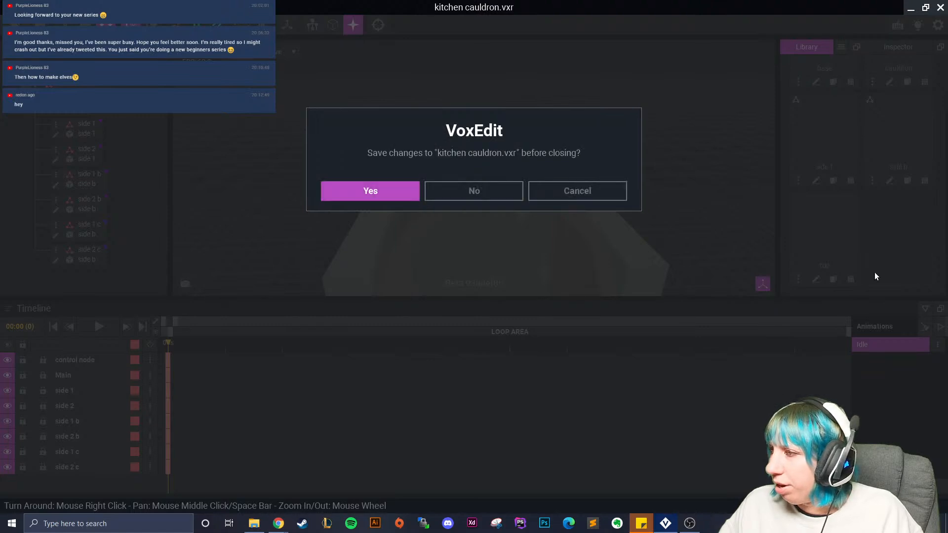
click(577, 195)
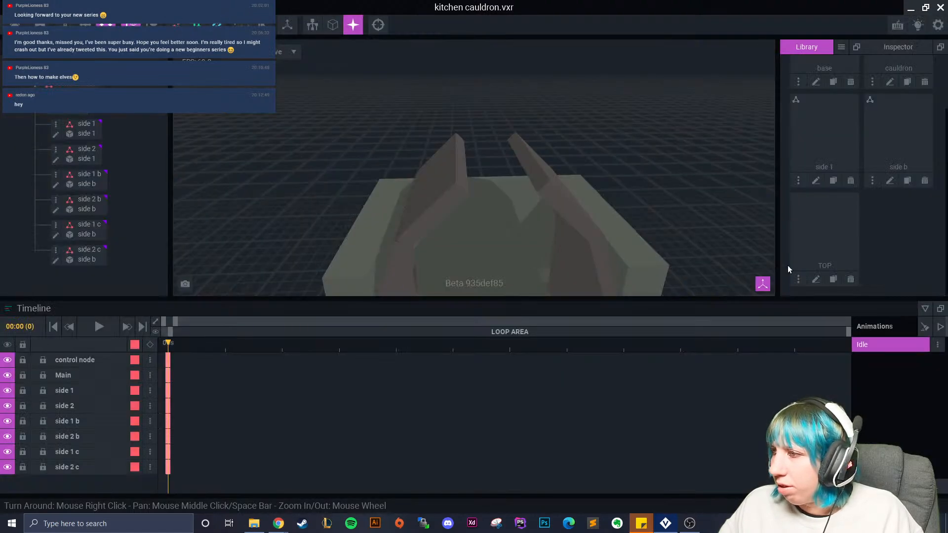
Save the changes to the kitchen cauldron project and reopen it from the recent files.
scroll(547, 227, down, 1)
middle_drag(517, 292, 510, 247)
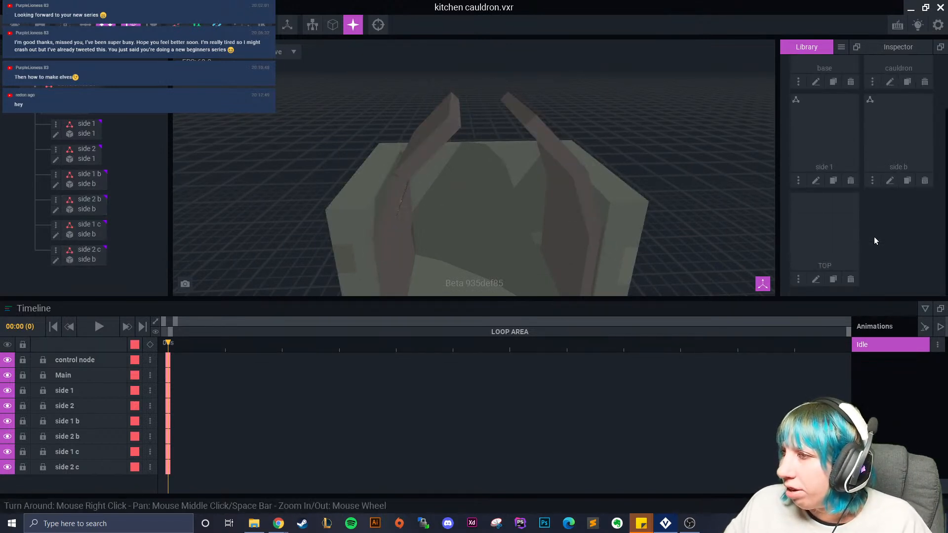
click(15, 25)
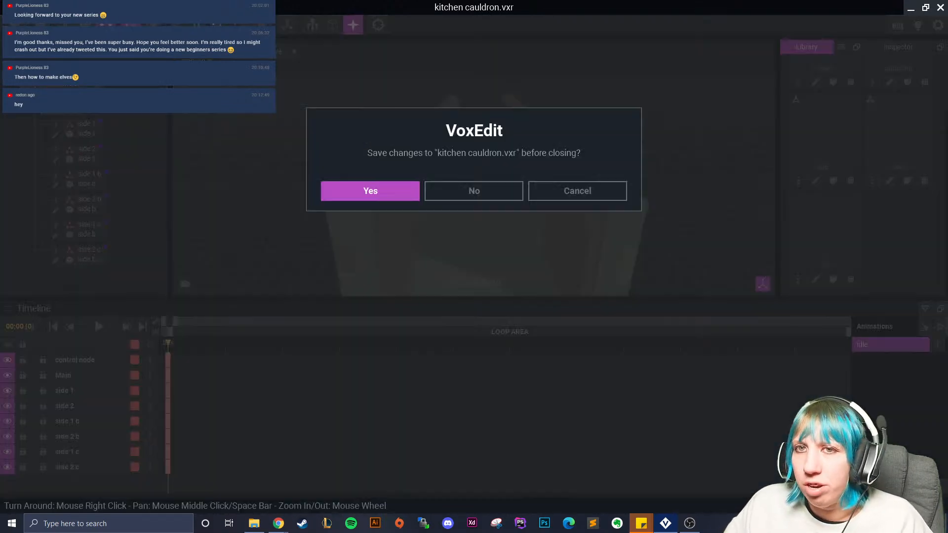
click(393, 194)
click(184, 233)
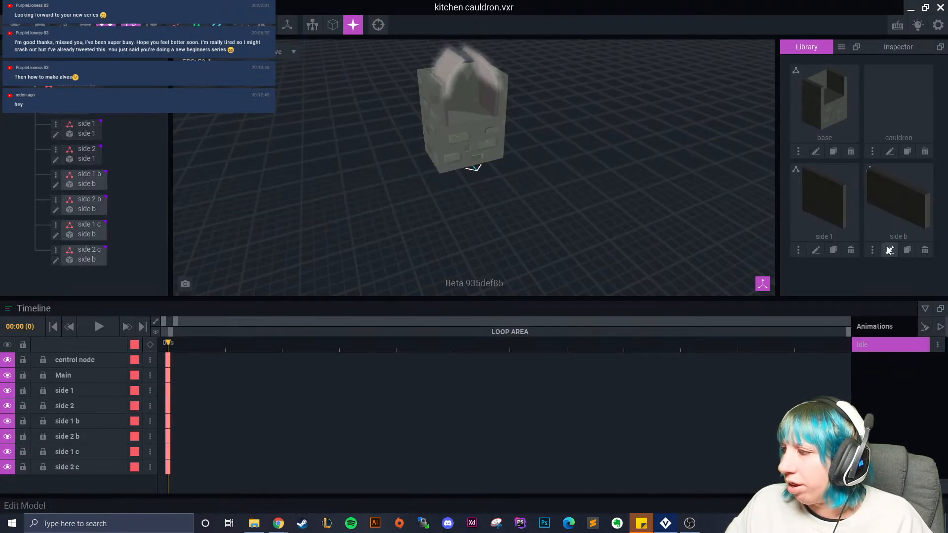
Try to clone the side b model under the name side c.
click(908, 250)
text(side c)
key(Return)
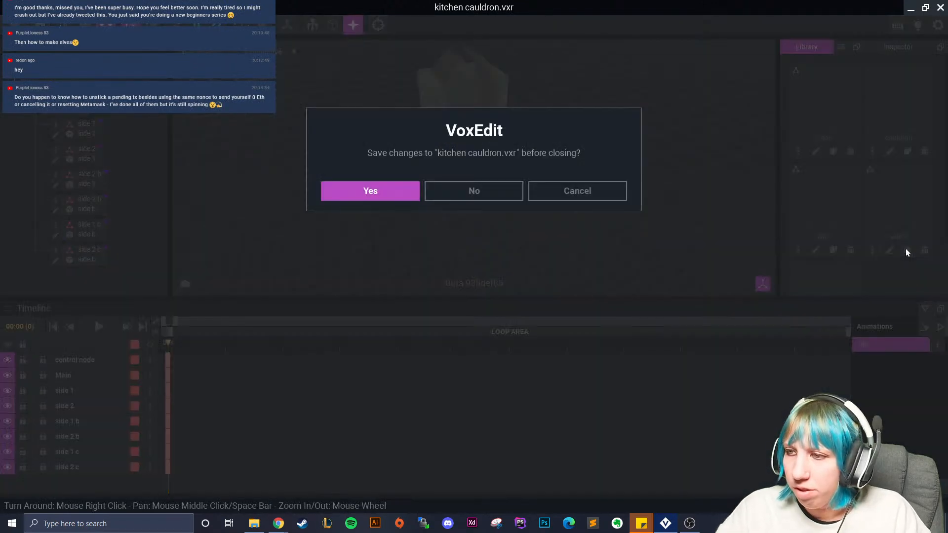
Restart VoxEdit from the VoxEdit_WIN_latest (12) folder and reopen the kitchen cauldron project, saving changes whenever it closes.
click(396, 194)
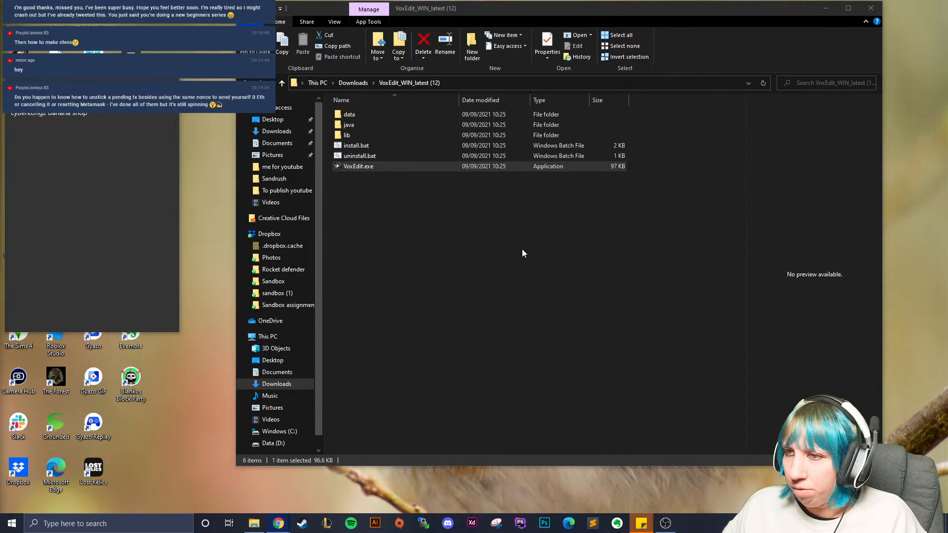
click(410, 167)
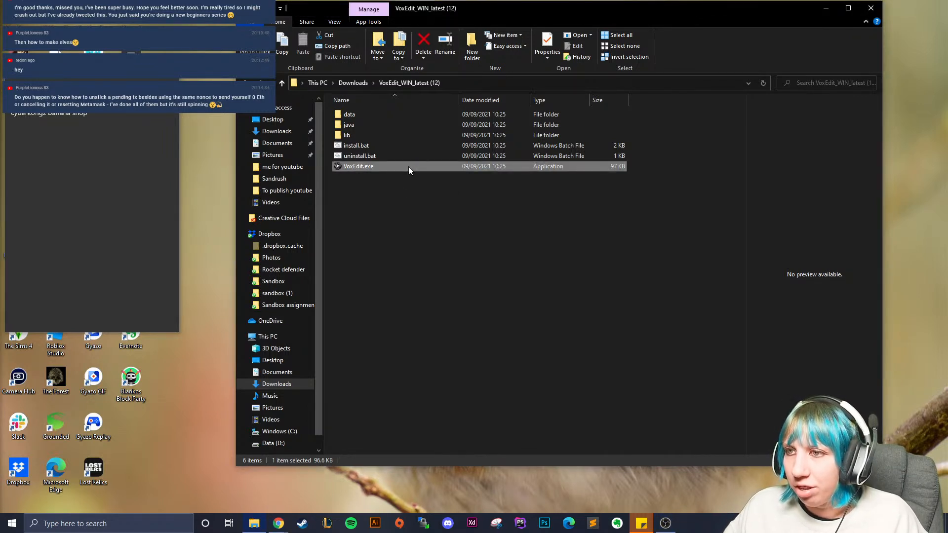
double_click(408, 167)
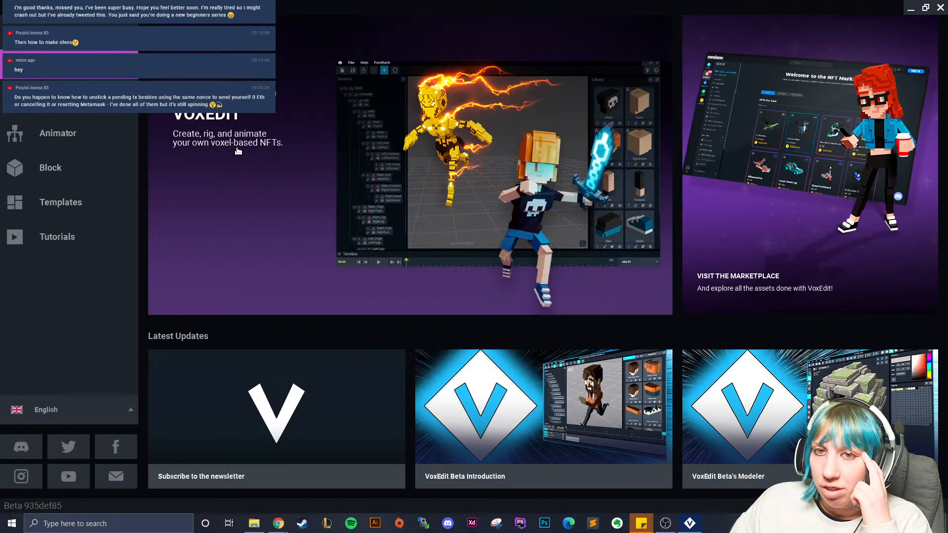
click(78, 132)
double_click(207, 209)
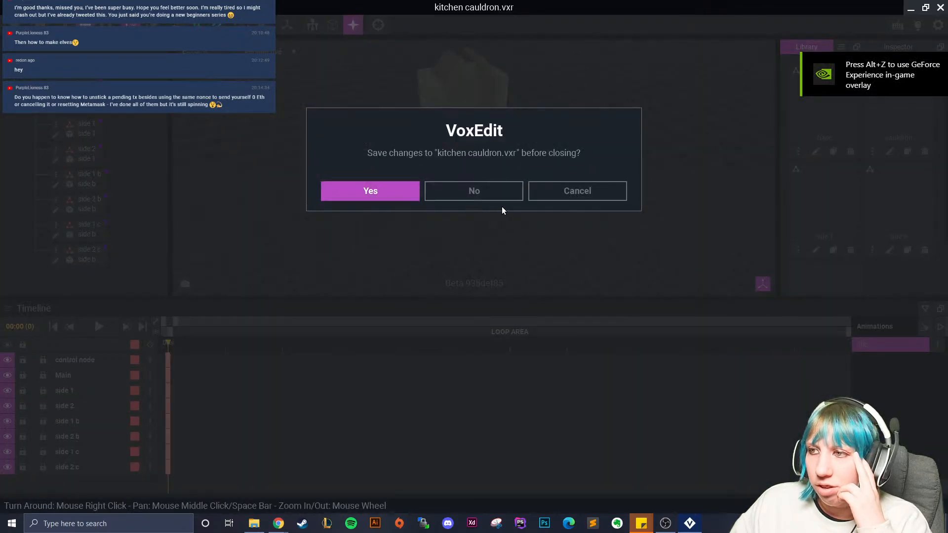
click(372, 191)
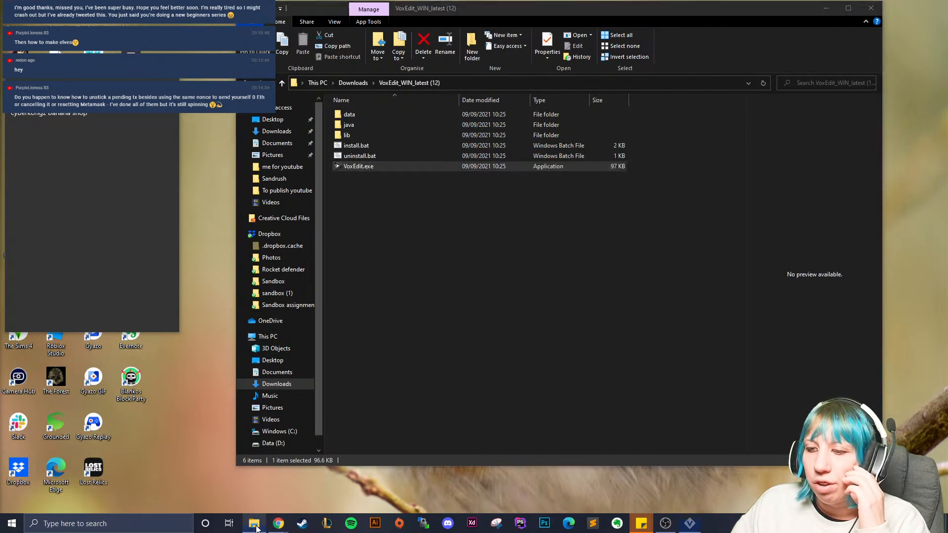
Switch to File Explorer and browse the folders on the Data (D:) and Windows (C:) drives.
click(276, 442)
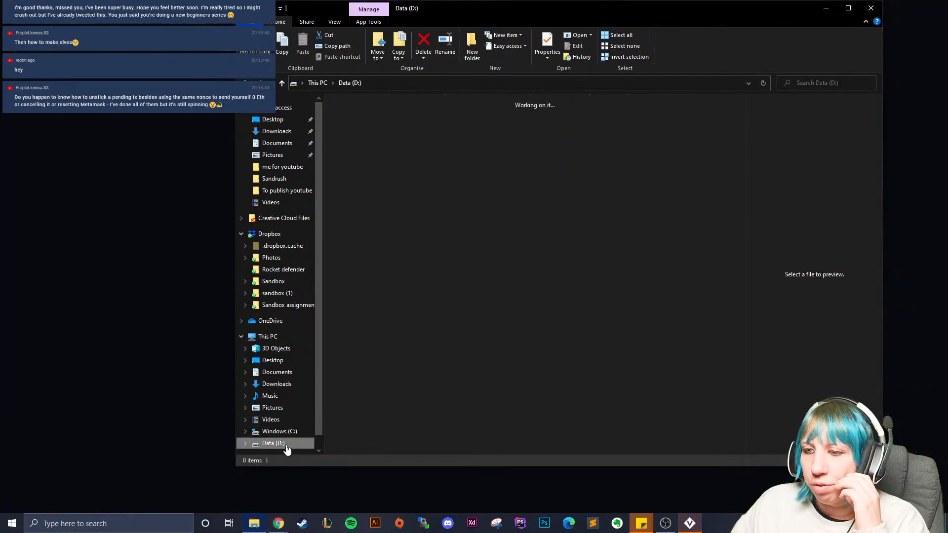
click(291, 432)
double_click(374, 223)
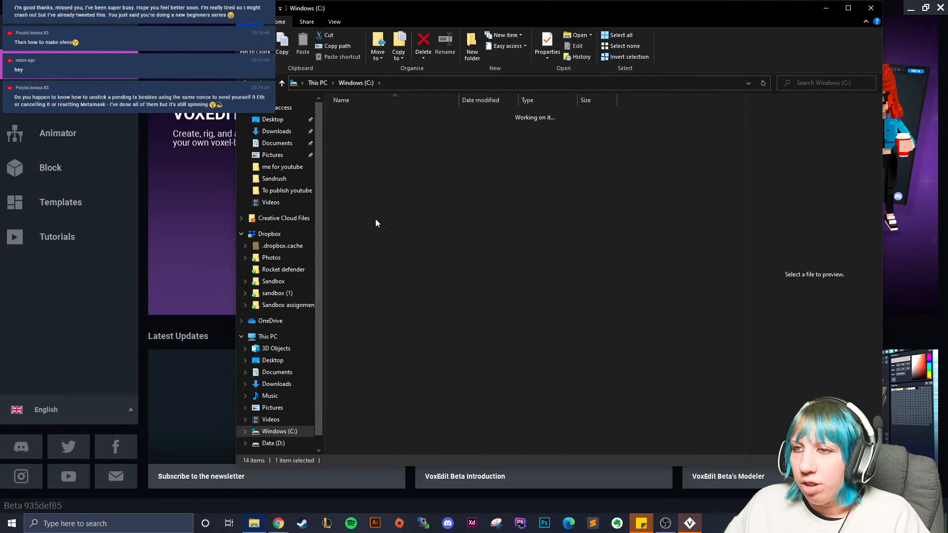
double_click(368, 147)
scroll(376, 315, down, 3)
click(369, 355)
double_click(370, 354)
Switch to VoxEdit and reopen kitchen cauldron.vxr from the recent Animator files.
click(112, 131)
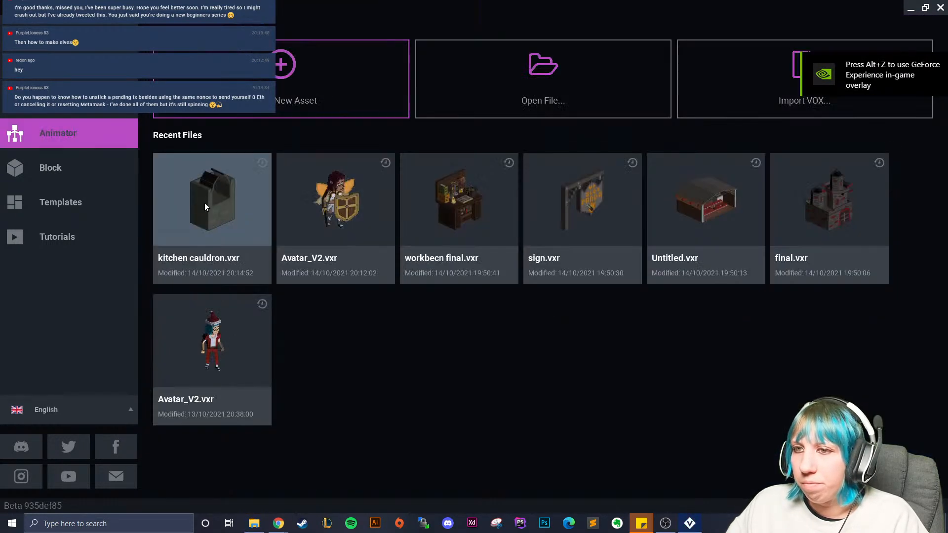
click(406, 275)
click(575, 189)
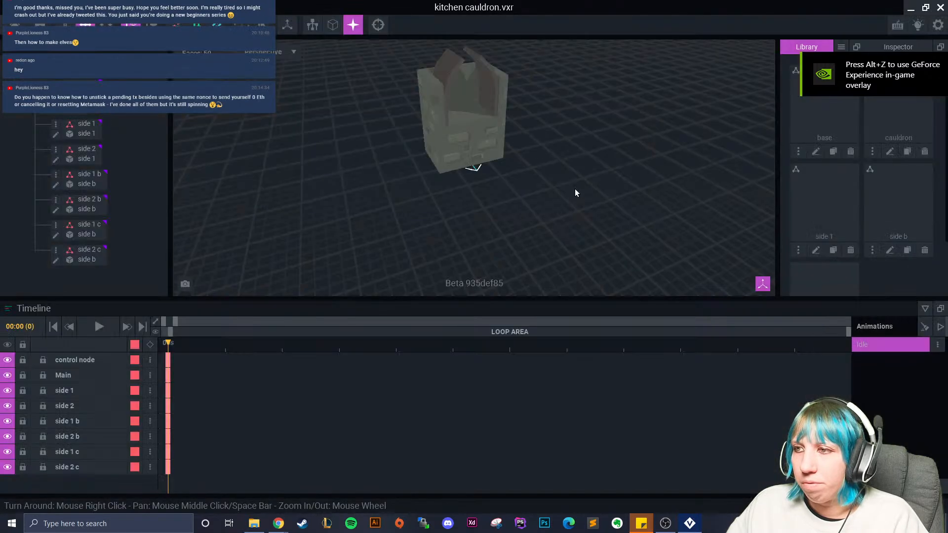
Delete the TOP model from the library.
right_drag(606, 129, 677, 188)
scroll(892, 259, down, 2)
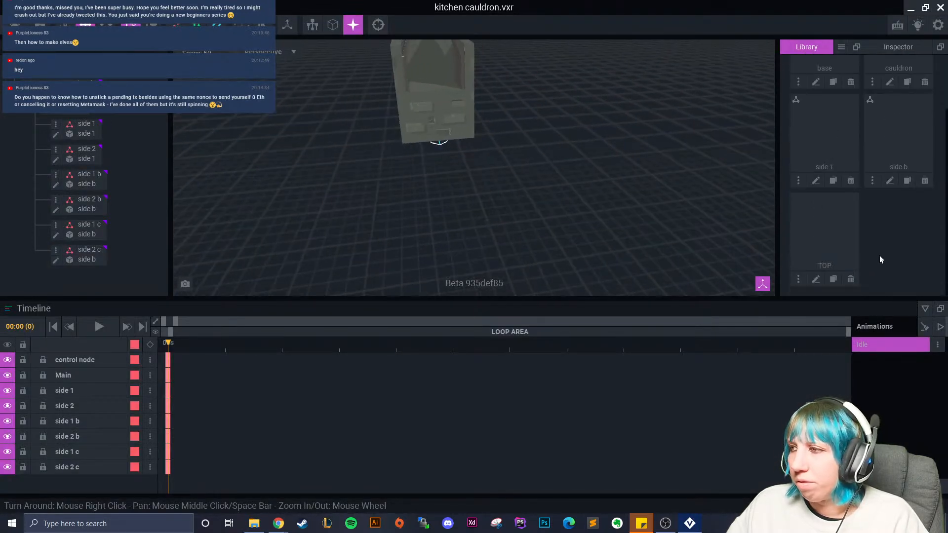
click(850, 279)
click(455, 187)
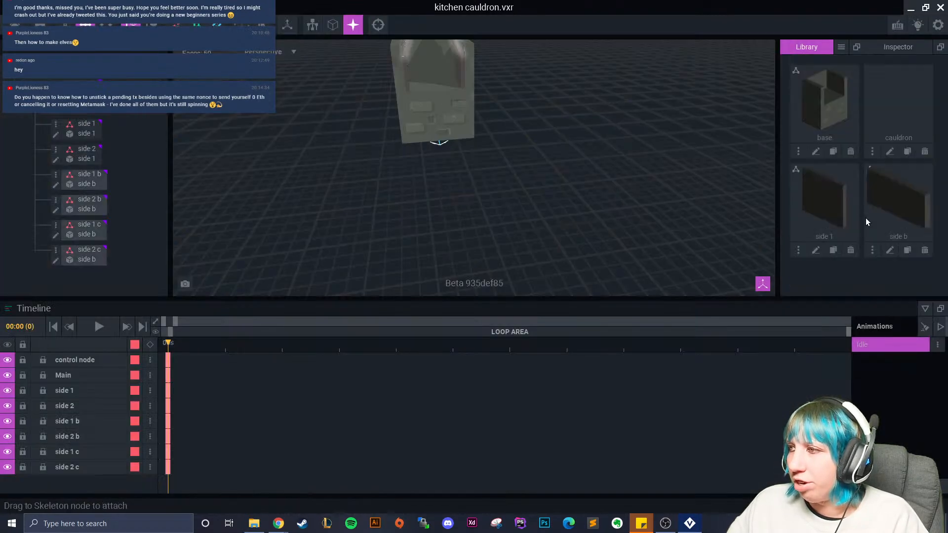
Save the project without the TOP model and open kitchen cauldron.vxr again.
right_drag(523, 182, 469, 170)
middle_drag(469, 170, 509, 237)
click(15, 25)
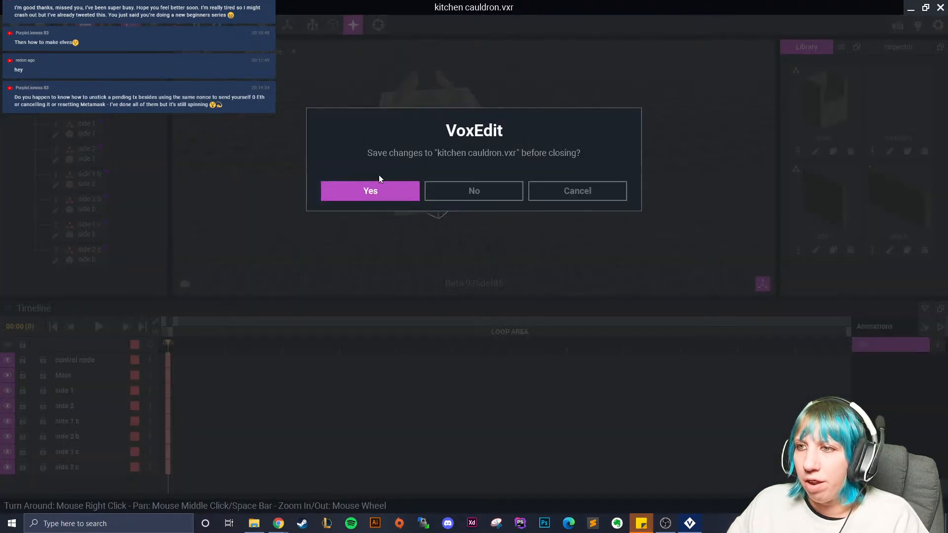
click(378, 185)
click(244, 209)
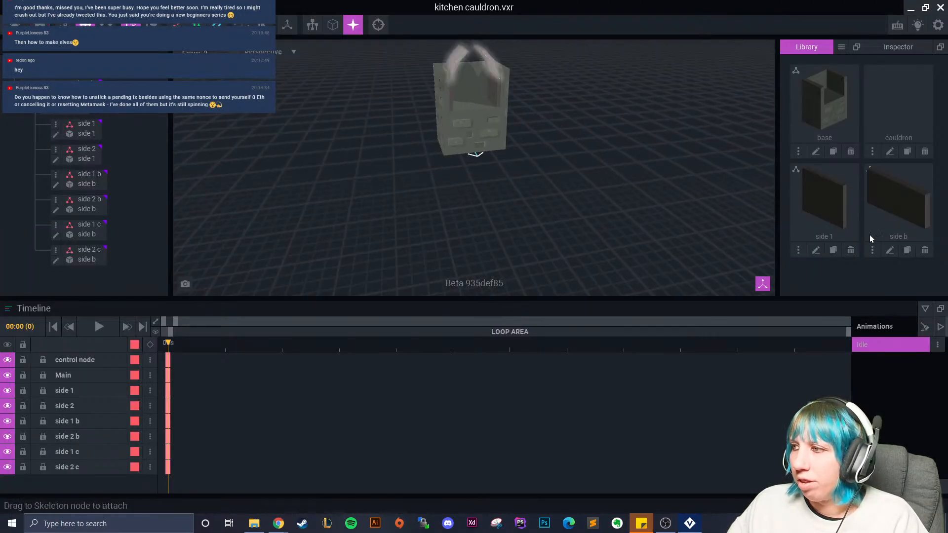
Clone the side 1 model under the name top.
click(834, 251)
text(top)
key(Return)
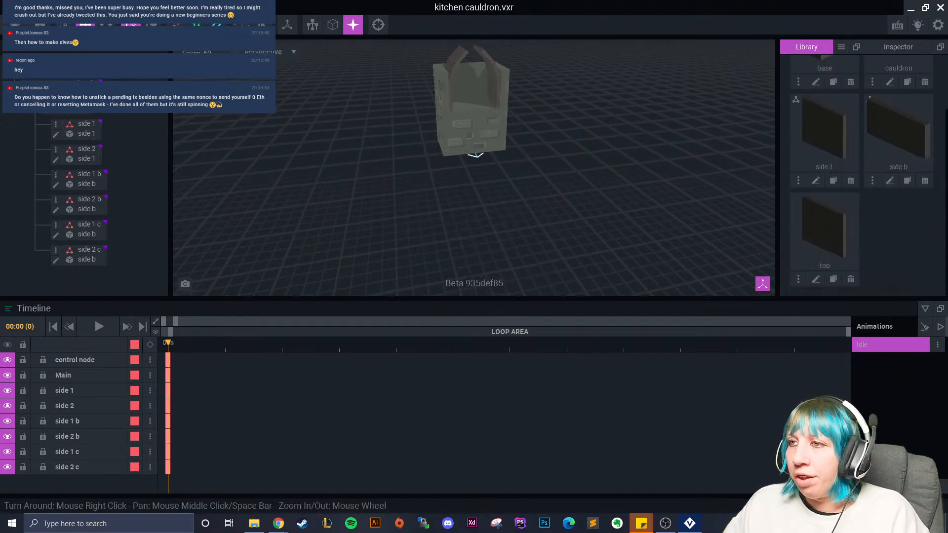
Examine the gap between the upper ends of the side panels above the stone base.
middle_drag(537, 107, 520, 159)
scroll(520, 159, up, 2)
middle_drag(576, 213, 506, 220)
scroll(474, 184, up, 3)
middle_drag(474, 184, 519, 190)
middle_drag(451, 157, 520, 193)
scroll(521, 193, up, 3)
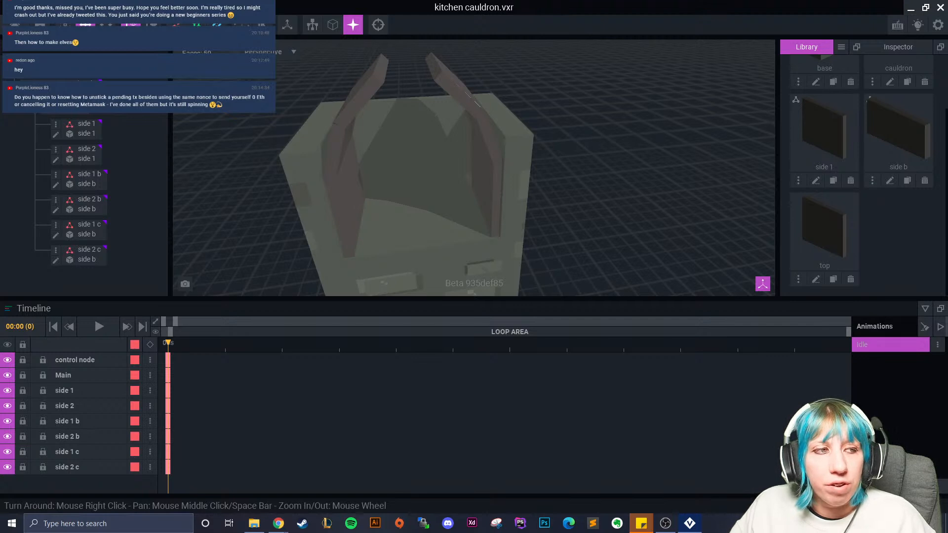
scroll(389, 232, up, 3)
middle_drag(419, 173, 434, 252)
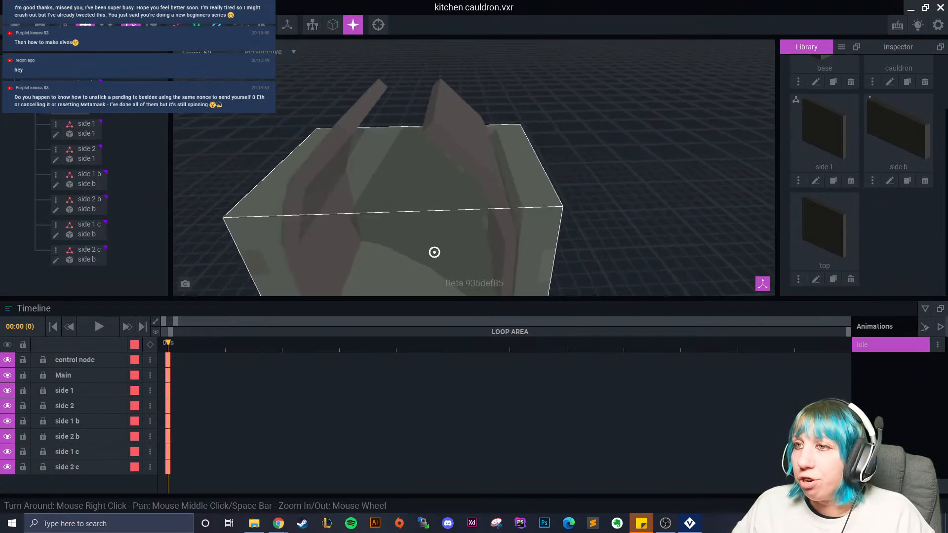
right_drag(434, 252, 415, 224)
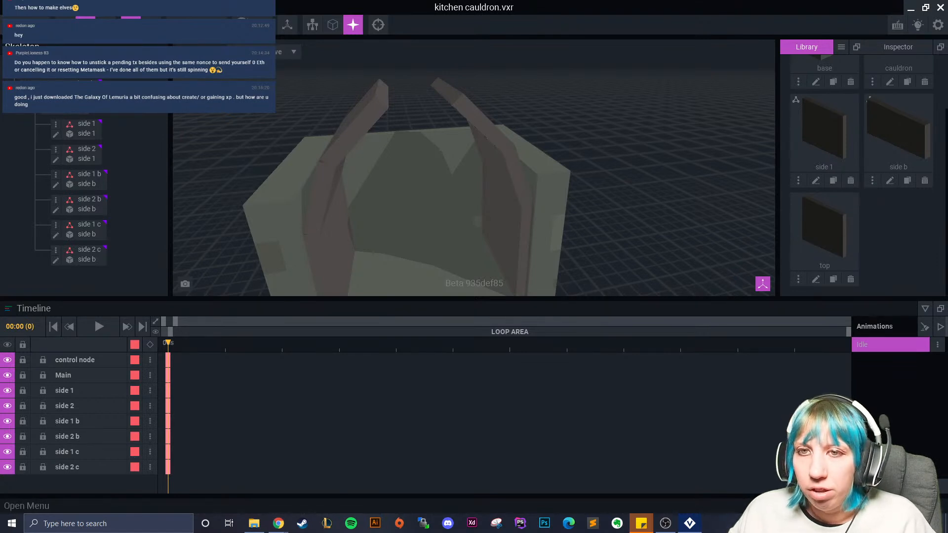
Create a new skeleton node named top and attach the top model to it.
click(35, 84)
click(87, 124)
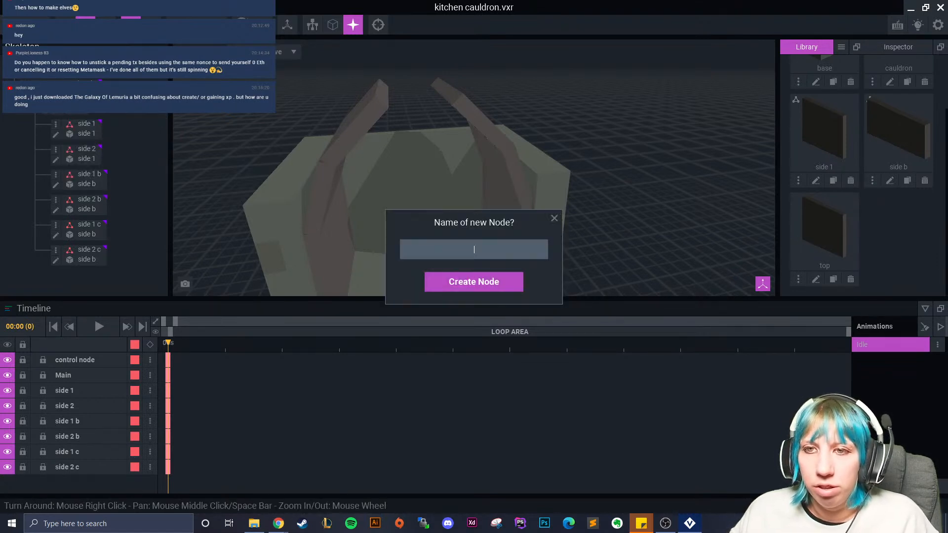
key(Return)
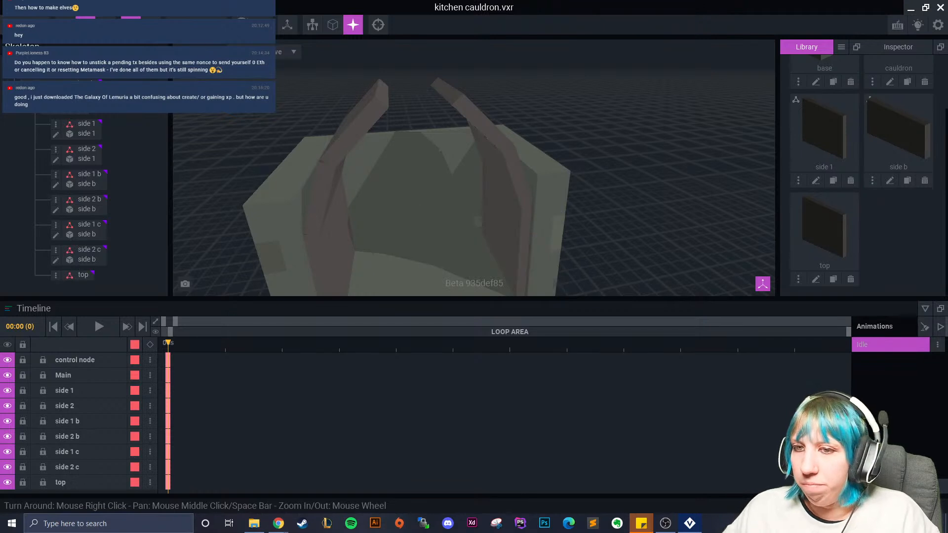
drag(821, 238, 89, 276)
Open the top model for editing and rotate it to lie flat at 27 × 3 × 32 voxels.
scroll(752, 236, down, 2)
click(816, 280)
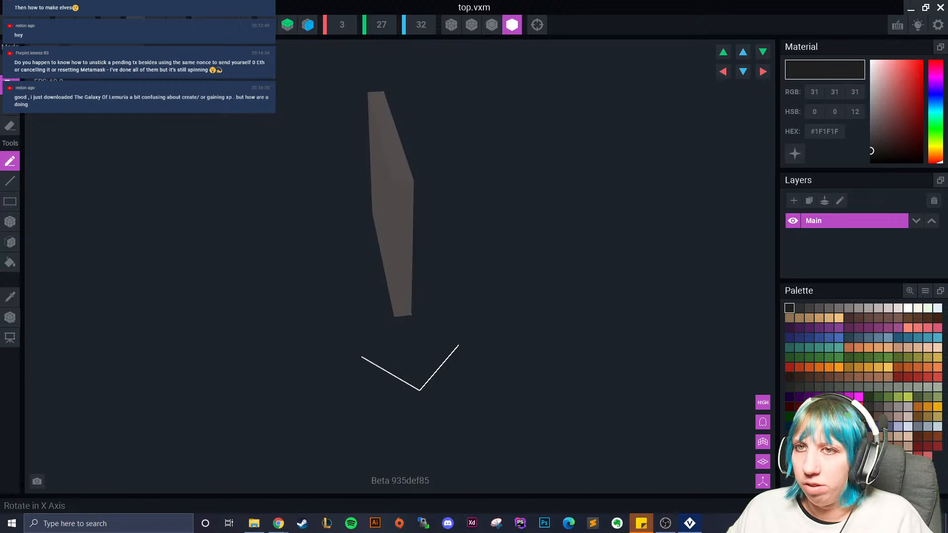
click(156, 25)
click(156, 25)
click(176, 24)
right_drag(332, 187, 301, 160)
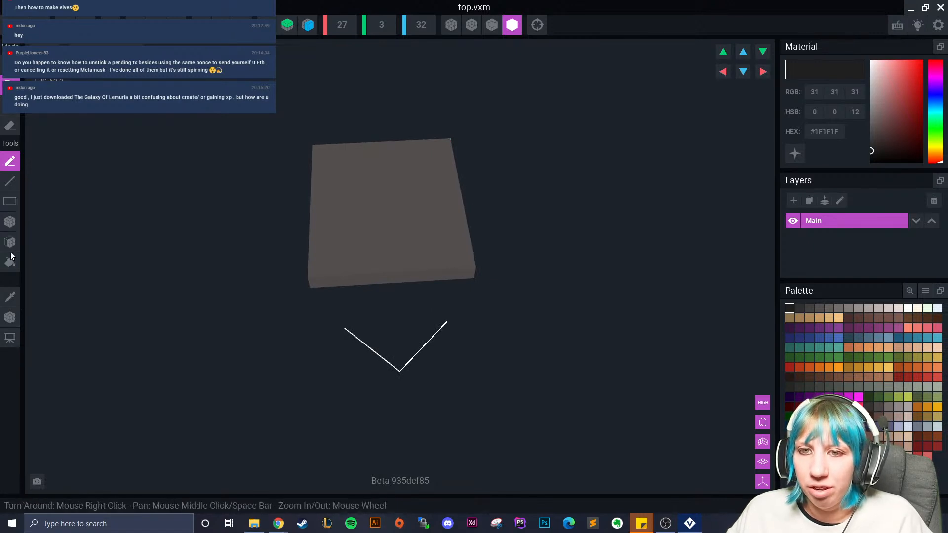
Centre the top model's pivot, save the model and return to the cauldron scene.
click(10, 318)
click(60, 337)
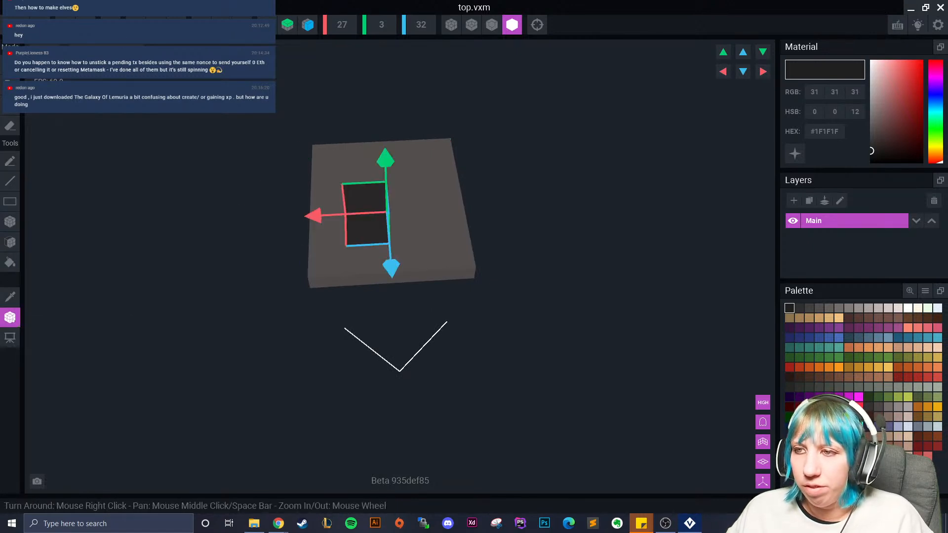
click(15, 25)
click(380, 197)
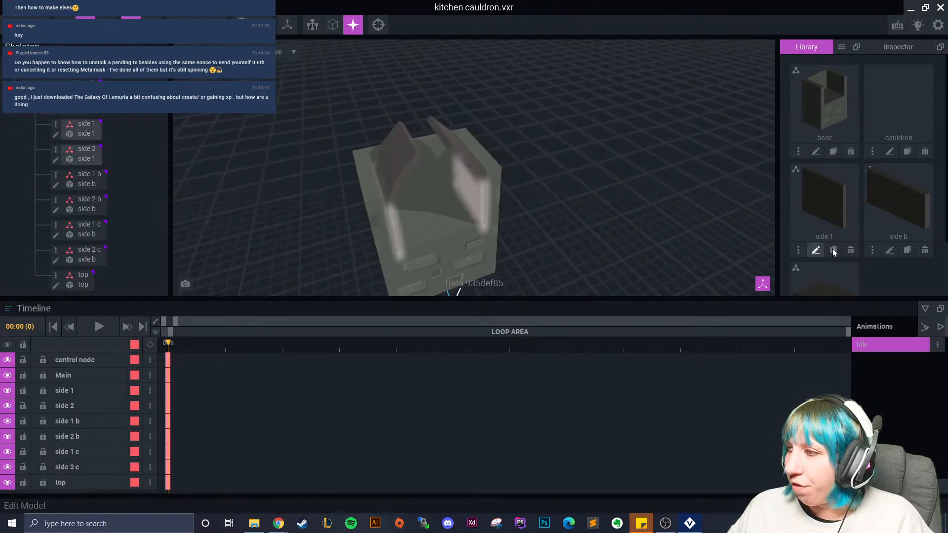
Move the top node above the side panels, at a height of 95 and a depth offset of about 4.
scroll(822, 241, down, 2)
click(83, 276)
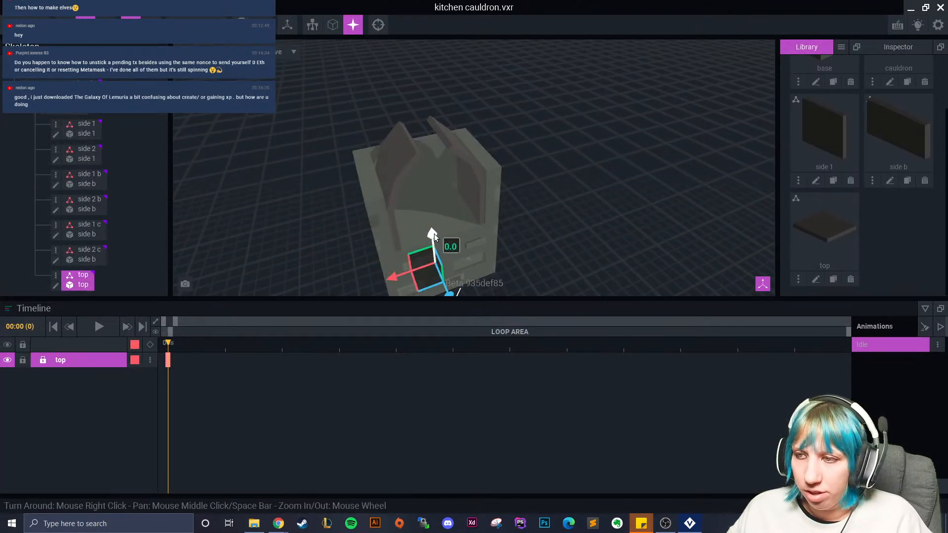
drag(432, 229, 427, 77)
drag(433, 155, 434, 159)
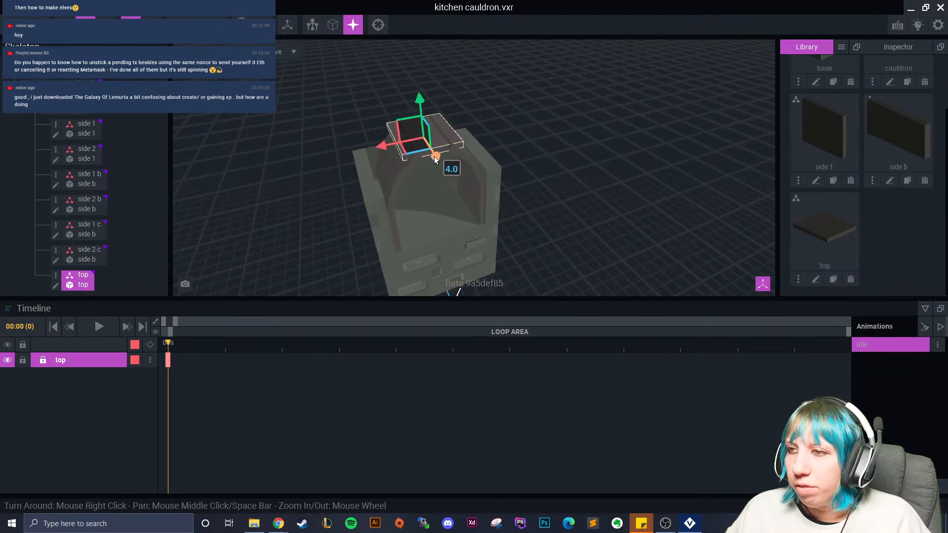
scroll(438, 177, up, 10)
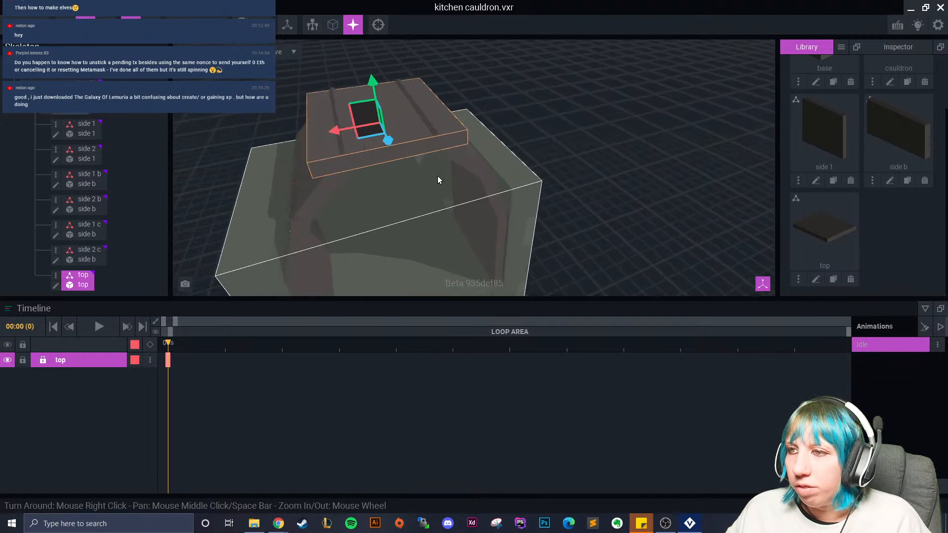
right_drag(434, 171, 417, 198)
drag(314, 109, 314, 103)
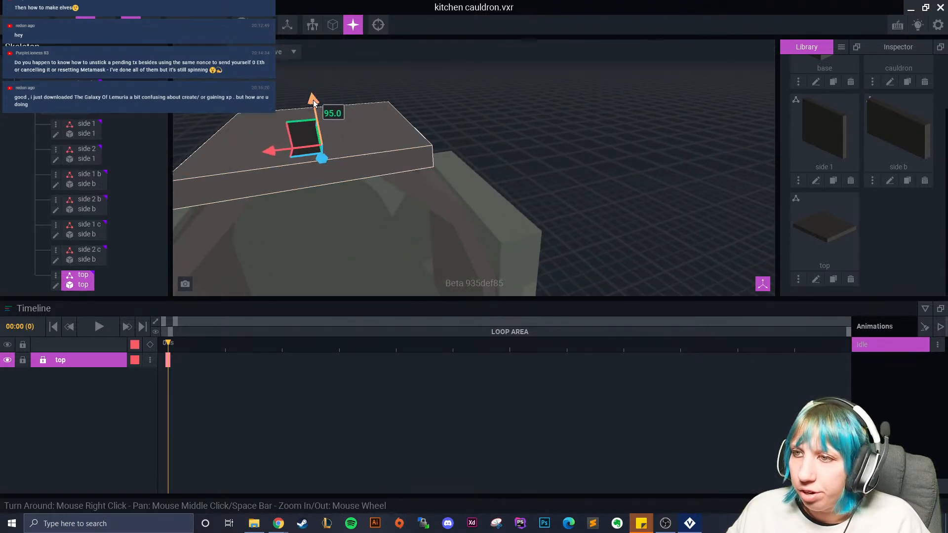
Edit the top model, erasing whole face layers from its sides to narrow it to 15 voxels, and fit its volume.
click(56, 285)
right_drag(348, 216, 95, 207)
click(10, 242)
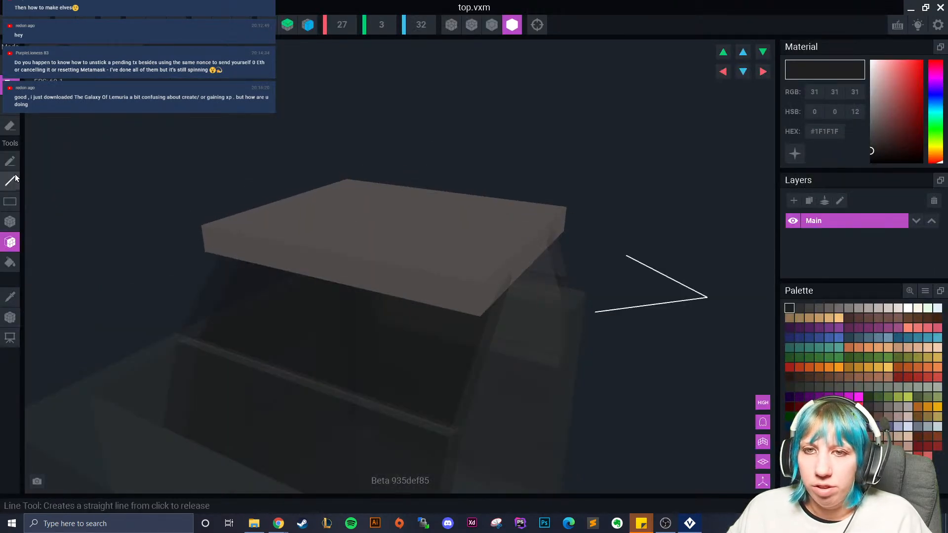
click(10, 125)
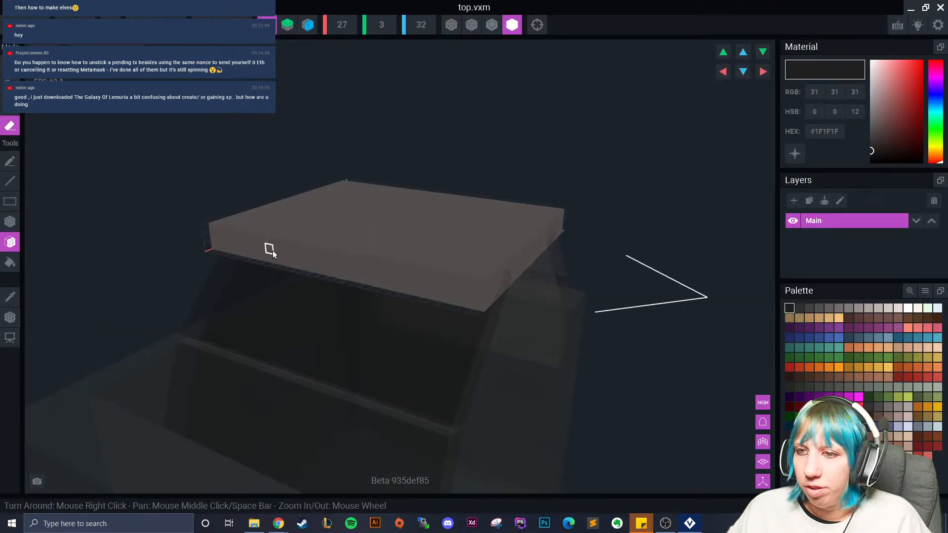
click(297, 260)
right_drag(298, 259, 397, 268)
click(106, 24)
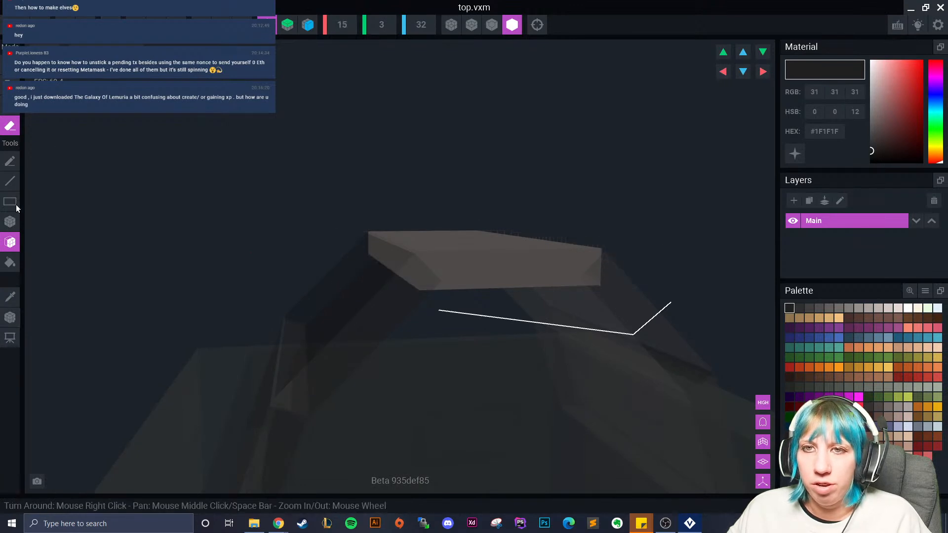
Finish editing the top model, save it and return to the cauldron scene to check the closed arch.
click(10, 317)
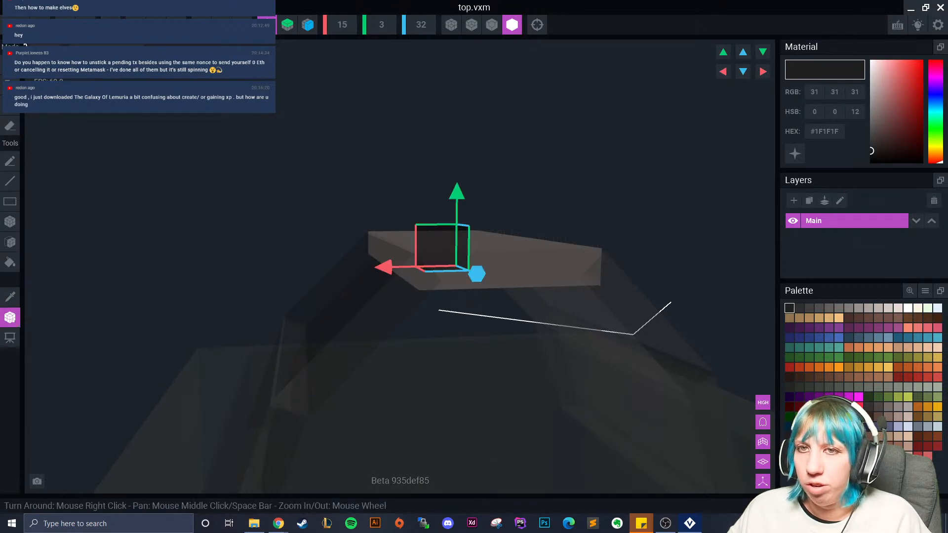
click(26, 46)
click(356, 189)
scroll(422, 168, up, 3)
right_drag(421, 168, 424, 190)
right_drag(478, 147, 420, 167)
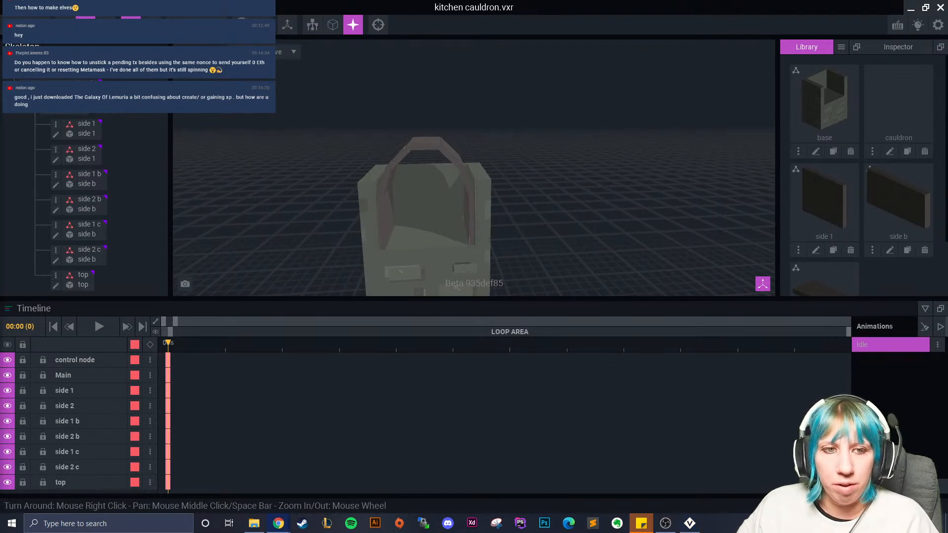
right_drag(364, 231, 363, 230)
Open the base model for editing and set its volume height to 84 voxels.
click(438, 195)
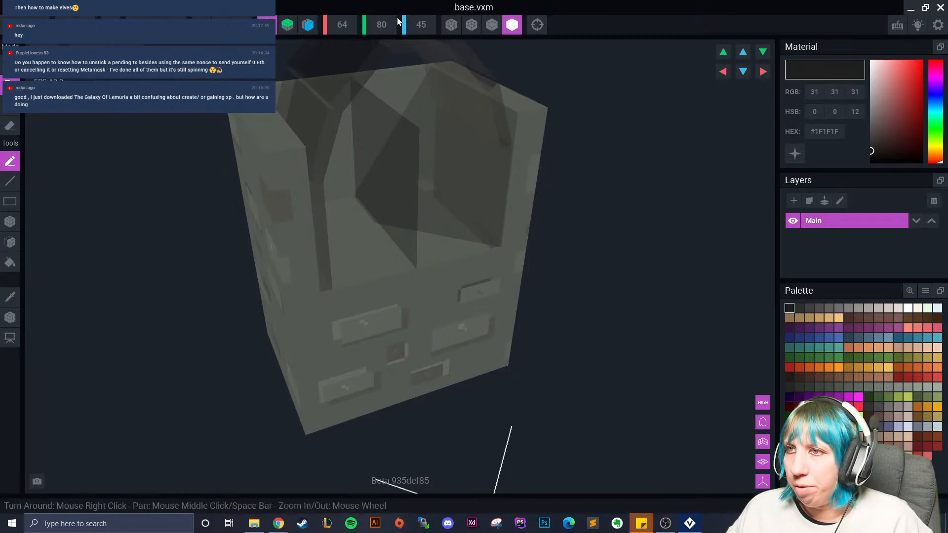
click(394, 19)
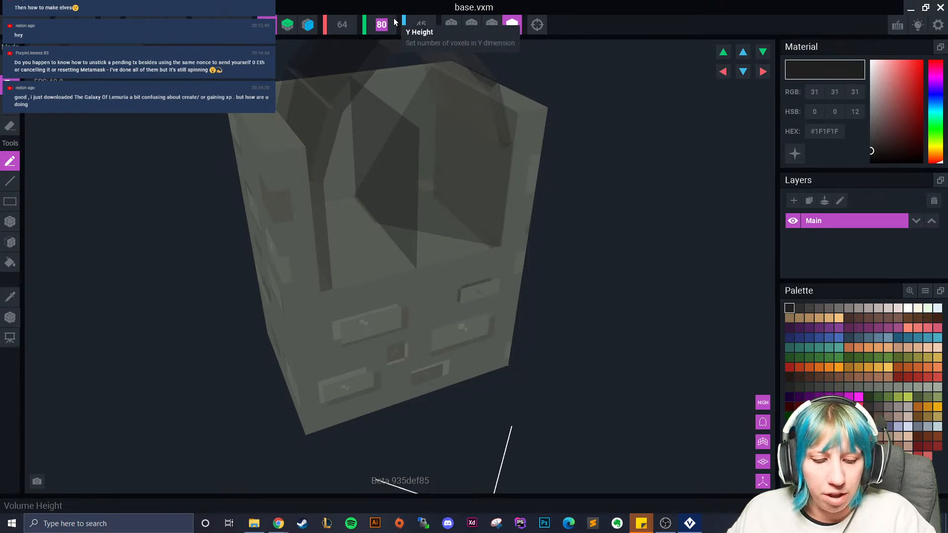
text(84)
key(Return)
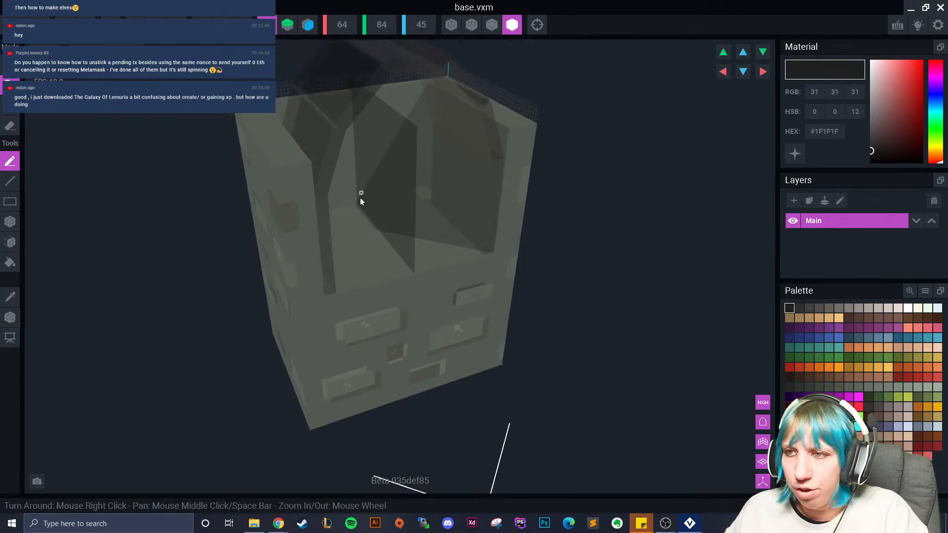
Sample the stone colour #575C55 and extrude the top faces of the base's walls upward with the Face tool.
click(10, 296)
click(302, 138)
click(11, 105)
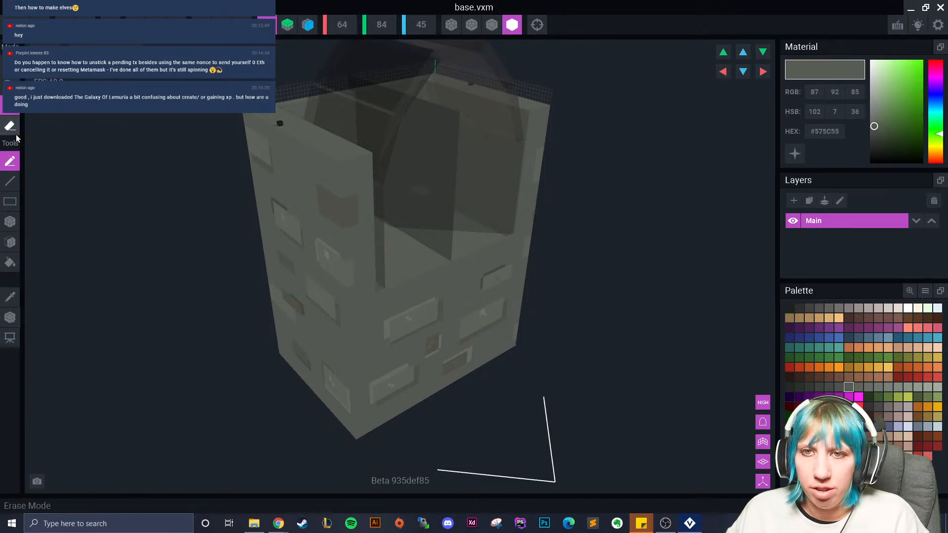
click(10, 242)
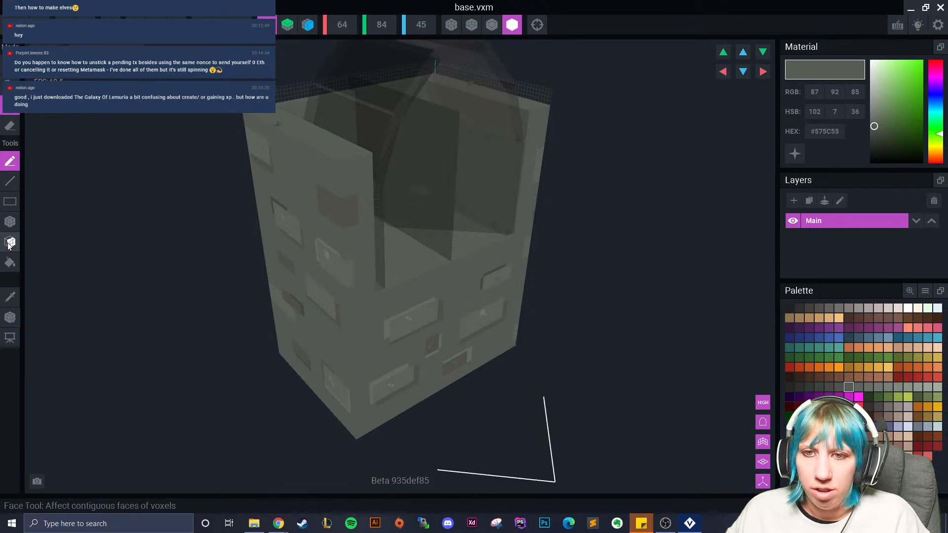
click(10, 86)
click(308, 132)
click(309, 132)
click(311, 129)
Set the base's volume height to 86 voxels and extrude the wall tops up to fill it.
right_drag(320, 134, 403, 168)
text(8)
key(Return)
click(401, 168)
click(401, 168)
Sample the lighter stone shade #60655D and paint box-shaped bricks on the raised upper part of the outer walls.
click(11, 297)
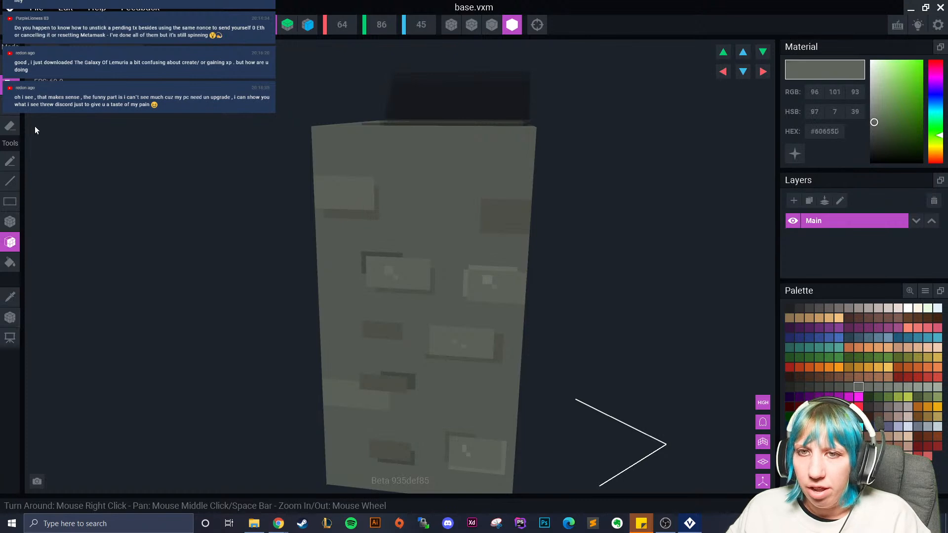
click(10, 222)
right_drag(457, 177, 322, 135)
right_drag(387, 176, 413, 125)
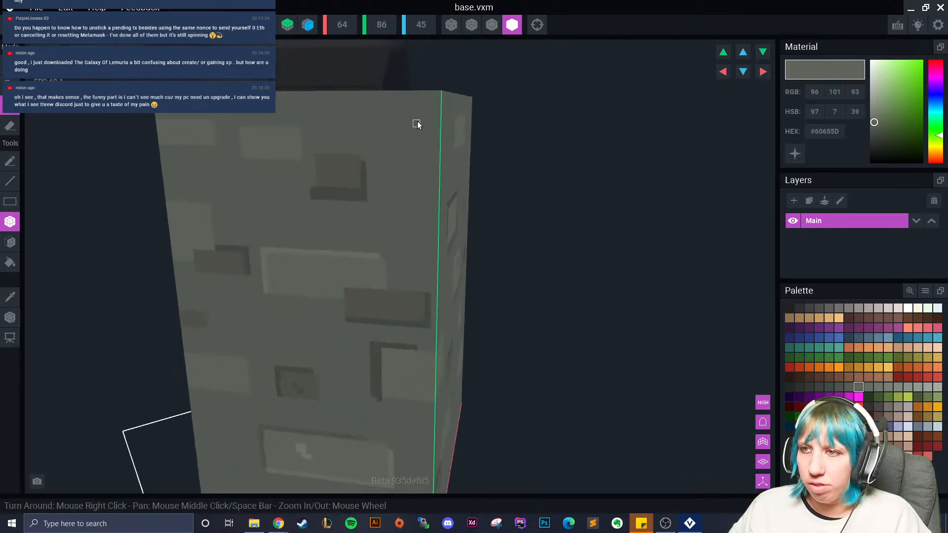
Sample the brown brick colour and paint a brown brick near the top edge of the outer wall.
click(9, 297)
click(250, 265)
click(9, 244)
right_drag(209, 196, 138, 257)
Sample stone shades including #4F534C from the bricks and paint more bricks on the upper outer walls with the Box tool.
click(9, 298)
right_drag(252, 284, 188, 288)
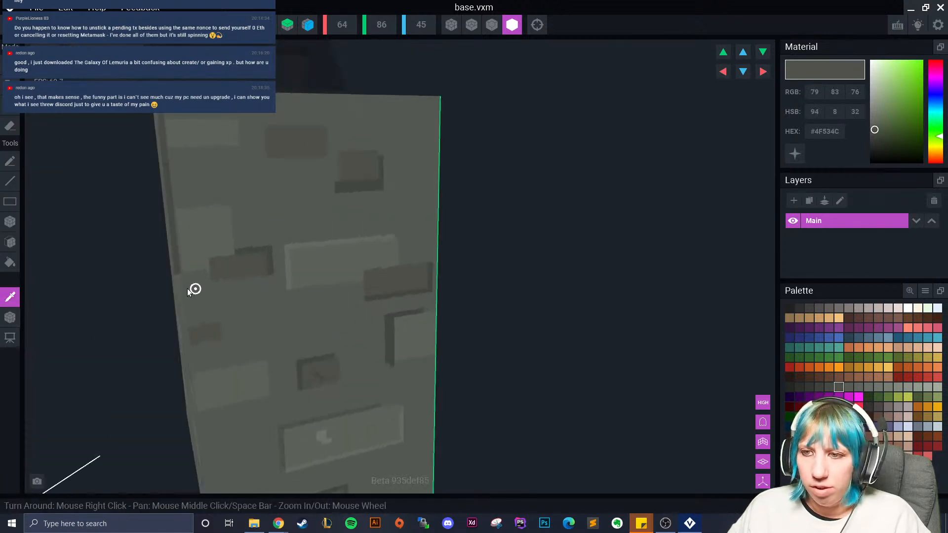
click(266, 252)
click(10, 105)
click(10, 222)
mouse_move(289, 161)
mouse_down()
mouse_move(266, 161)
mouse_move(236, 140)
mouse_up()
right_drag(241, 129, 404, 165)
drag(404, 165, 490, 197)
middle_drag(490, 198, 289, 197)
Sample the light stone shade #686D65 and paint a highlight rim around the wide brick at the top of the wall.
click(10, 297)
click(266, 191)
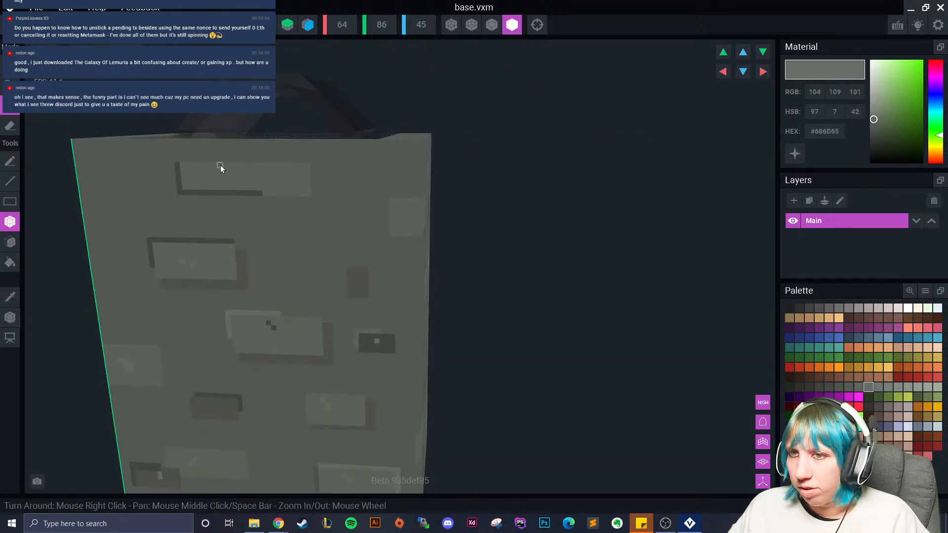
drag(186, 159, 309, 206)
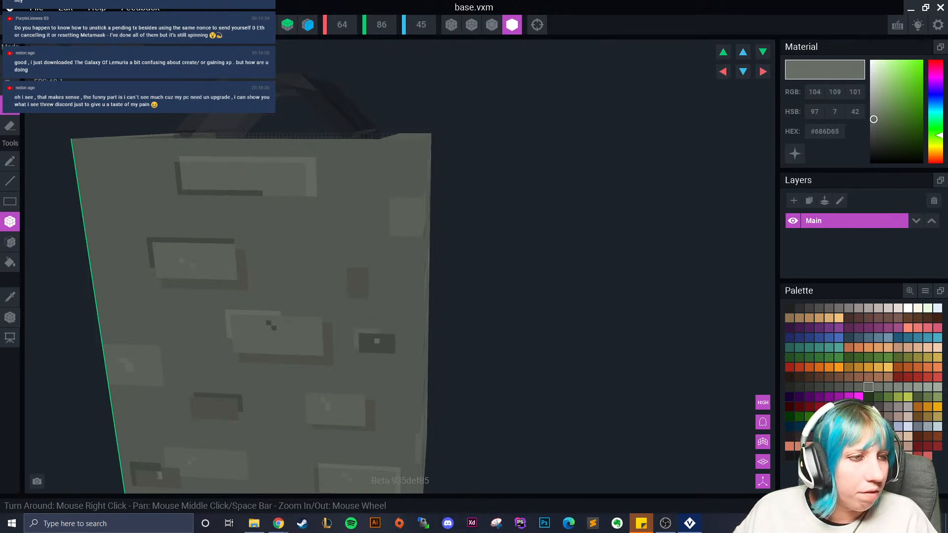
Add #686D65 accents to the side wall's upper bricks and sample the darker stone shade #4F534C.
right_drag(133, 270, 306, 168)
scroll(260, 251, down, 3)
scroll(276, 236, up, 3)
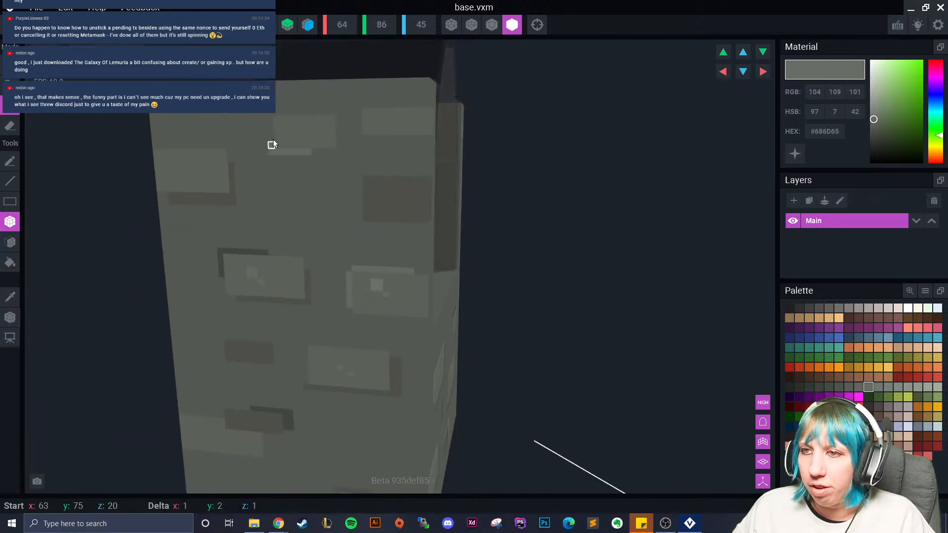
right_drag(271, 120, 236, 231)
click(9, 296)
click(99, 286)
right_drag(271, 226, 247, 229)
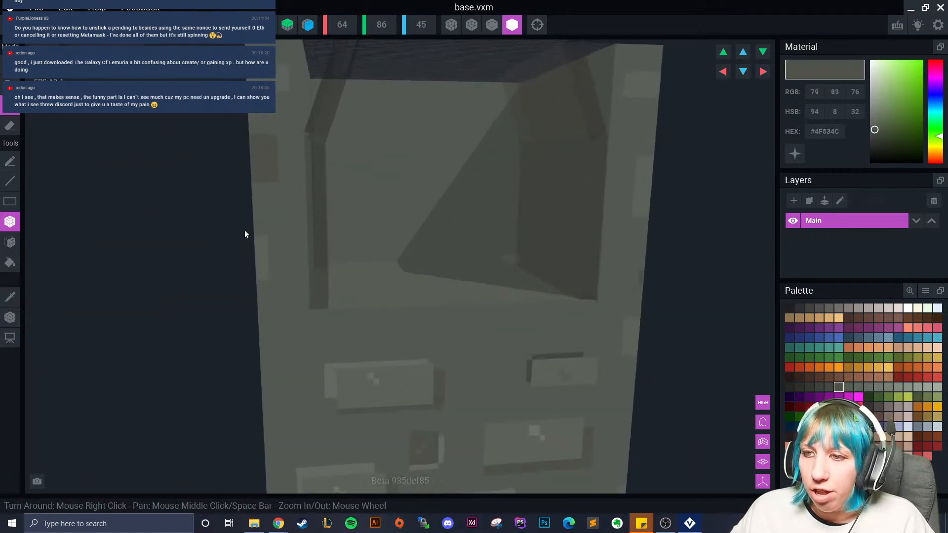
Sample #60655D and paint a light rim around the brown brick that wraps the front corner of the side wall.
click(10, 296)
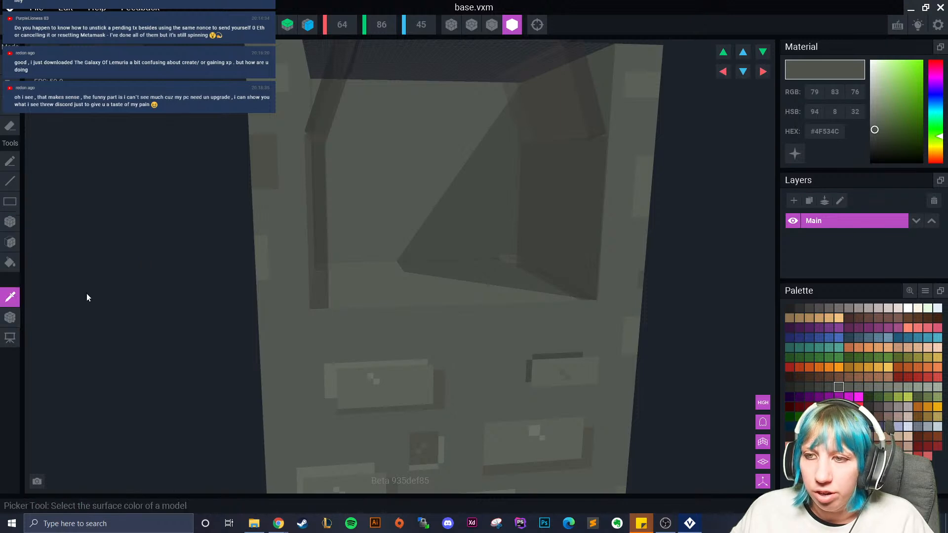
click(256, 259)
drag(256, 185, 285, 158)
right_drag(280, 137, 280, 185)
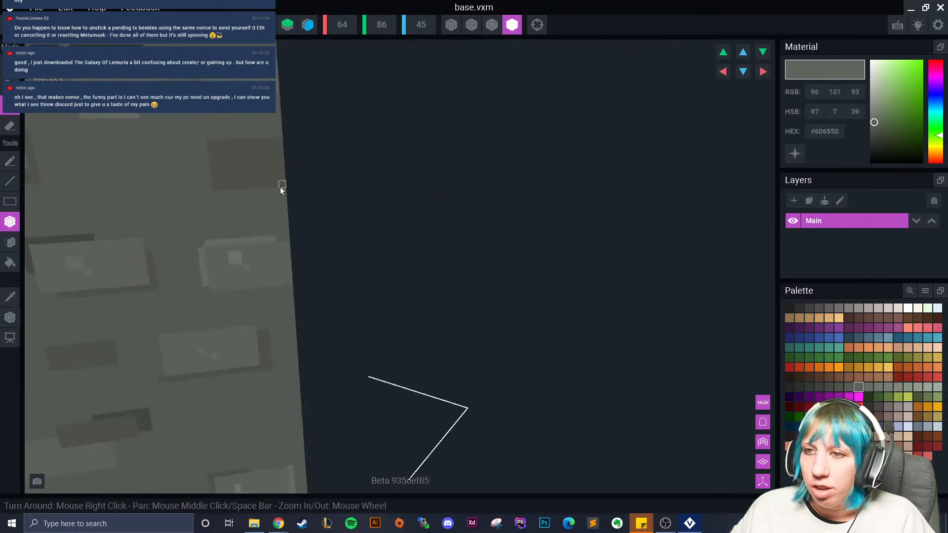
right_drag(206, 232, 233, 153)
drag(231, 148, 253, 148)
mouse_move(277, 147)
right_down()
mouse_move(265, 155)
mouse_move(280, 149)
right_up()
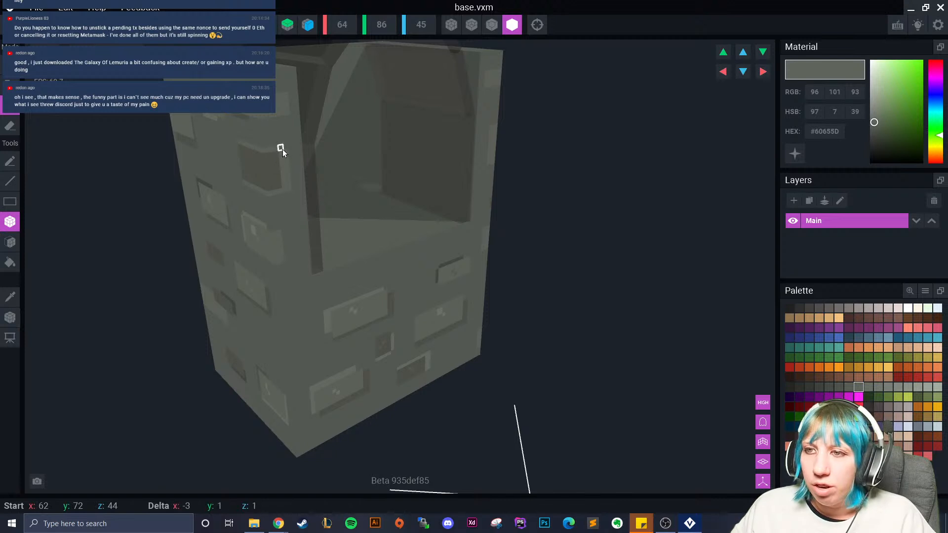
drag(282, 149, 285, 149)
click(285, 150)
right_drag(226, 216, 227, 221)
scroll(227, 221, up, 3)
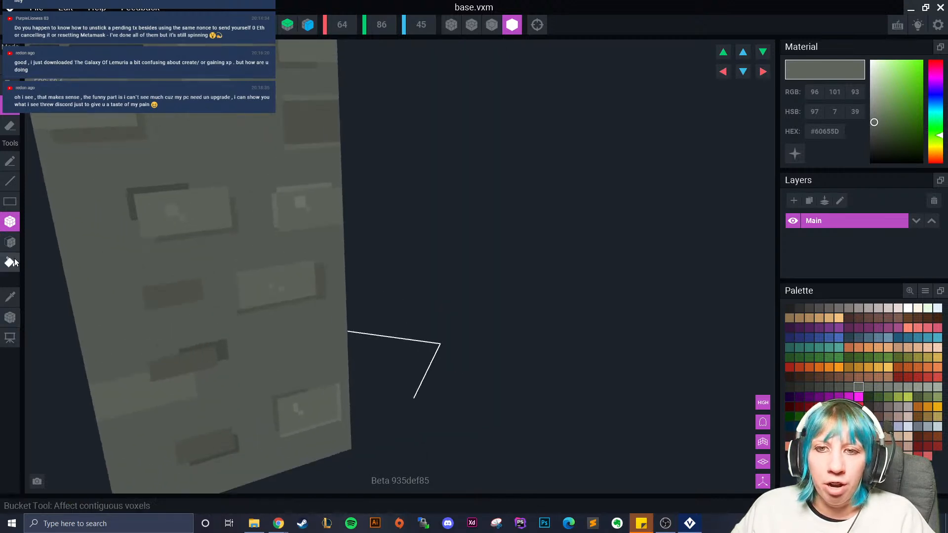
Sample the dark stone shade #464A44 and paint shadow edges along the corner's brown brick and the upper walls.
click(10, 296)
click(133, 197)
scroll(249, 175, up, 2)
drag(283, 113, 284, 152)
click(284, 102)
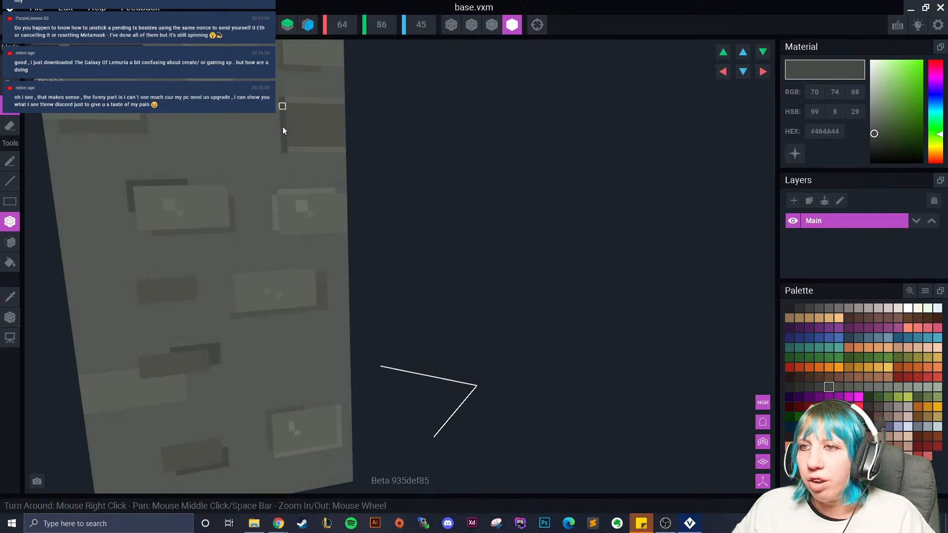
right_drag(284, 101, 292, 152)
drag(290, 152, 321, 157)
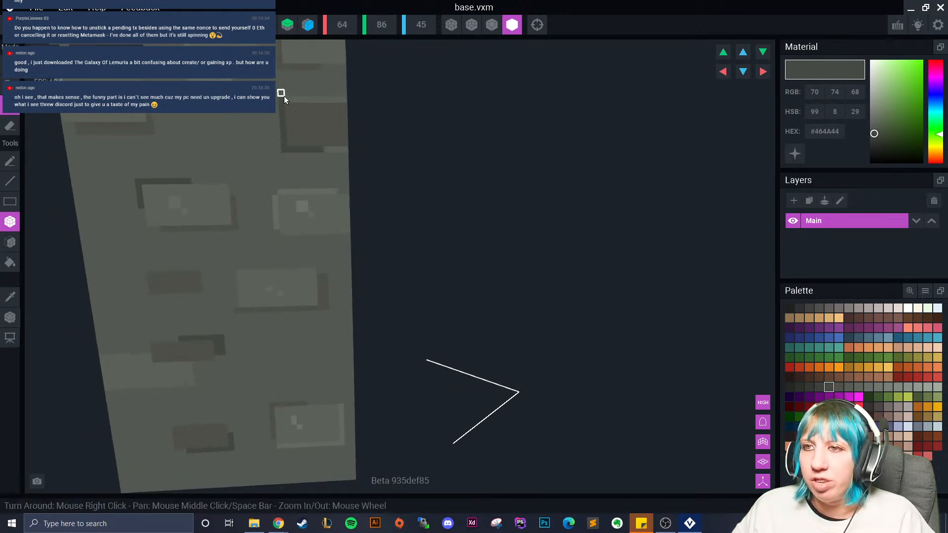
right_drag(316, 124, 302, 245)
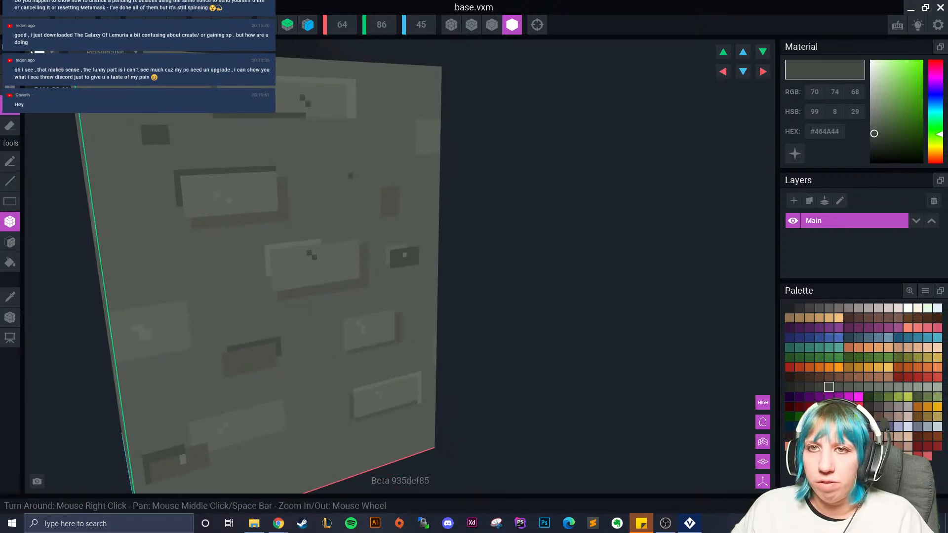
Save the base model and return to the cauldron scene to inspect the taller walls.
click(10, 24)
click(354, 191)
right_drag(292, 133, 405, 192)
scroll(402, 143, up, 4)
scroll(418, 157, down, 4)
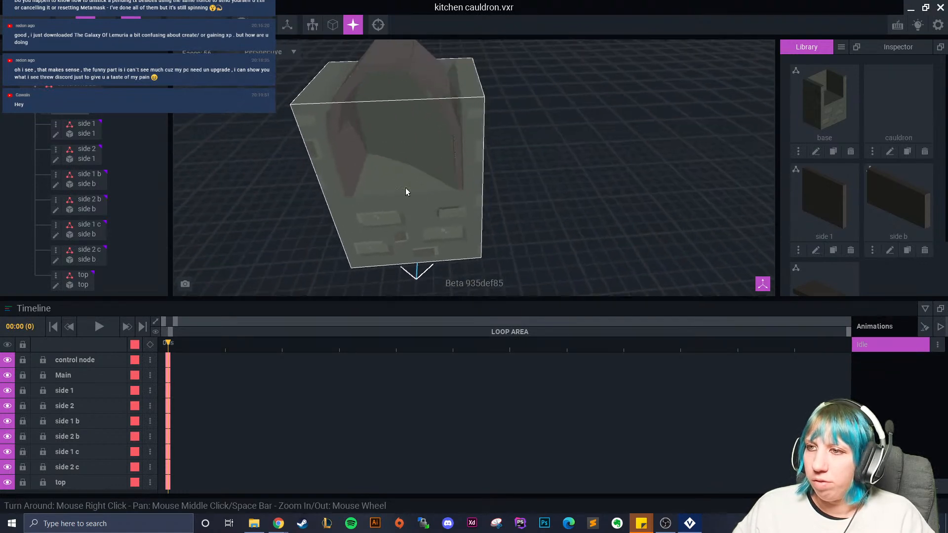
Reopen the base model and paint scattered scorch marks in dark grey #302F2F on the fireplace floor with the Pencil.
click(404, 179)
click(40, 110)
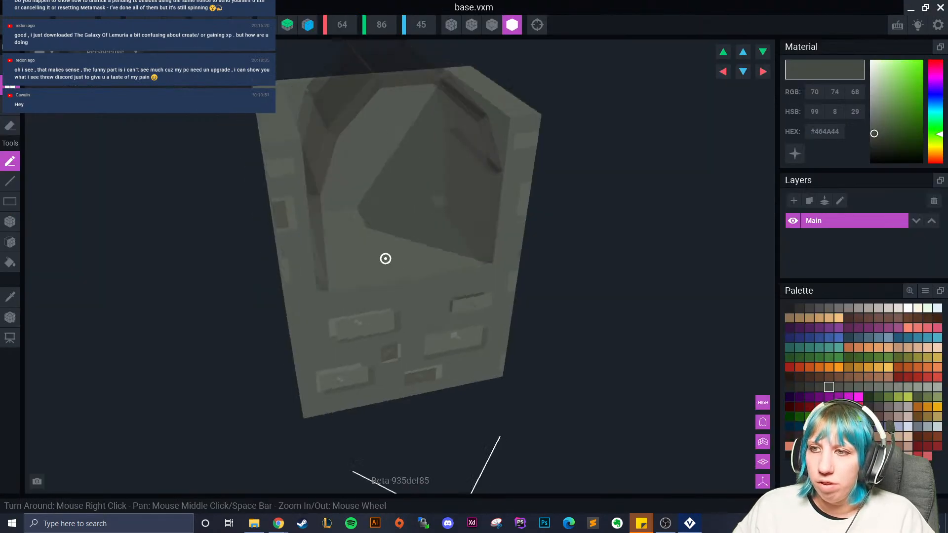
right_drag(386, 258, 400, 290)
scroll(400, 290, up, 3)
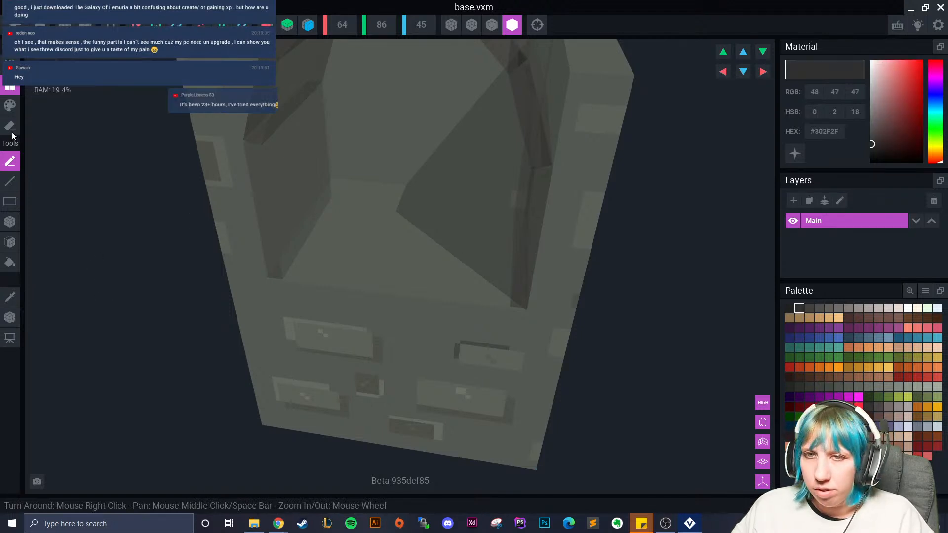
mouse_move(344, 244)
mouse_down()
mouse_move(386, 253)
mouse_move(386, 265)
mouse_up()
mouse_move(365, 206)
mouse_down()
mouse_move(366, 227)
mouse_move(348, 230)
mouse_up()
mouse_move(449, 255)
mouse_down()
mouse_move(423, 274)
mouse_move(431, 252)
mouse_up()
drag(470, 222, 389, 242)
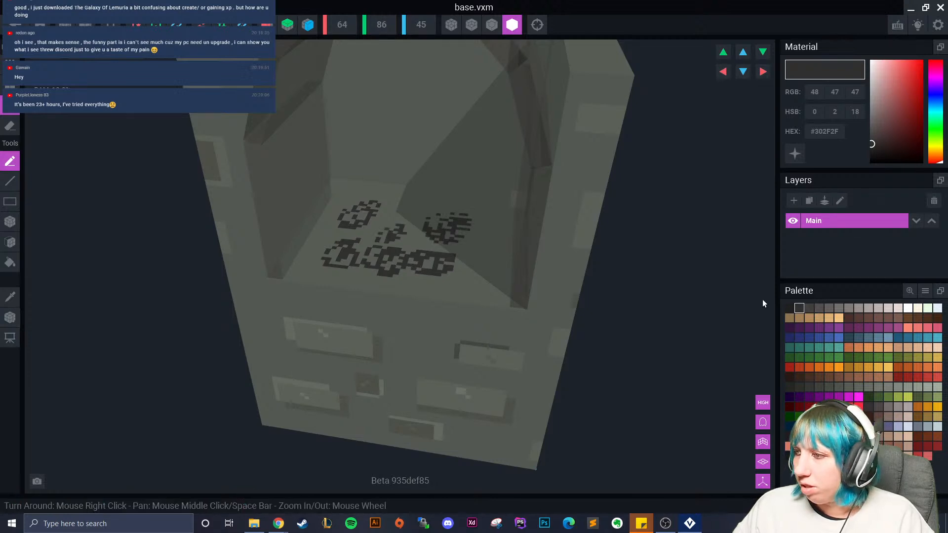
Fill the gaps between the scorch marks with #423F3E, using Pencil strokes and larger box patches.
click(809, 308)
mouse_move(468, 262)
mouse_down()
mouse_move(418, 246)
mouse_move(427, 239)
mouse_up()
drag(375, 225, 363, 234)
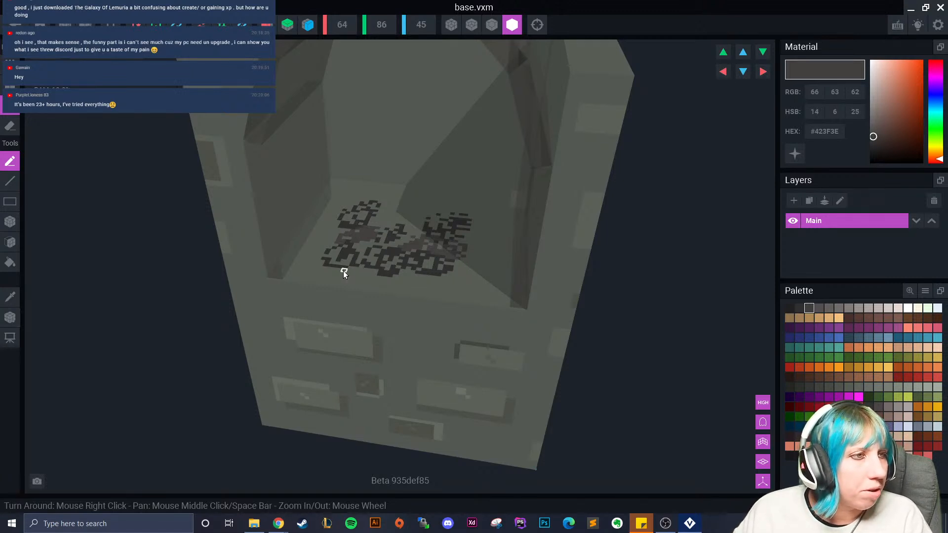
scroll(342, 272, up, 5)
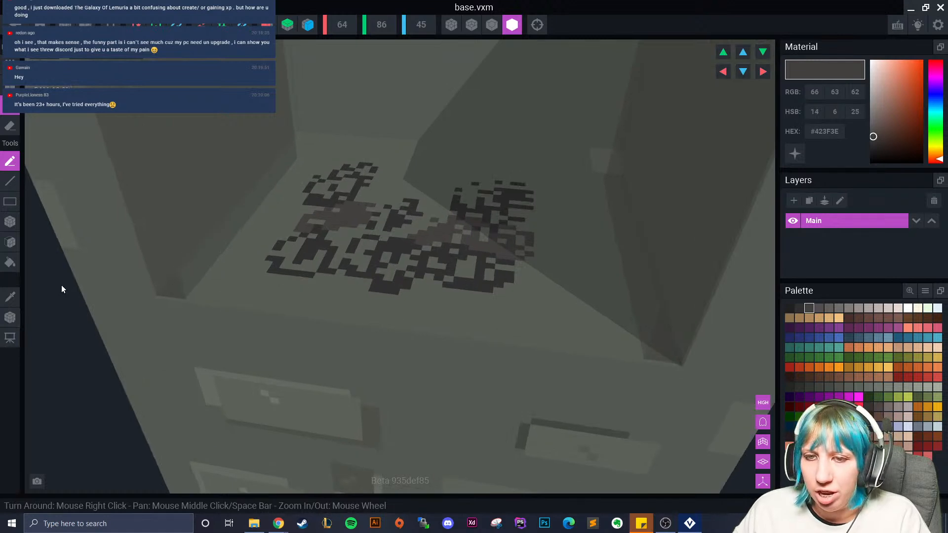
click(10, 222)
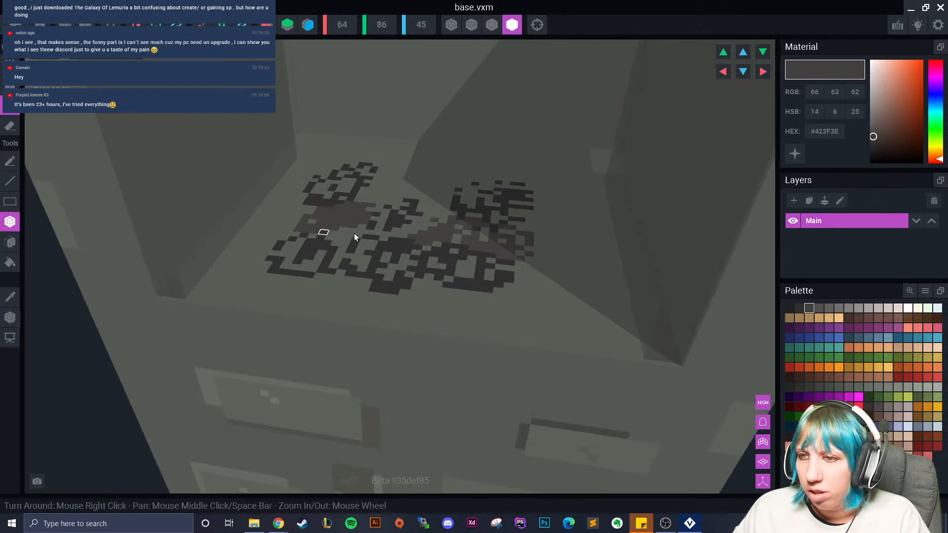
click(314, 218)
click(445, 238)
drag(466, 230, 508, 297)
Paint solid #302F2F box patches over the front and back scorch marks on the fireplace floor.
click(799, 308)
drag(421, 269, 289, 242)
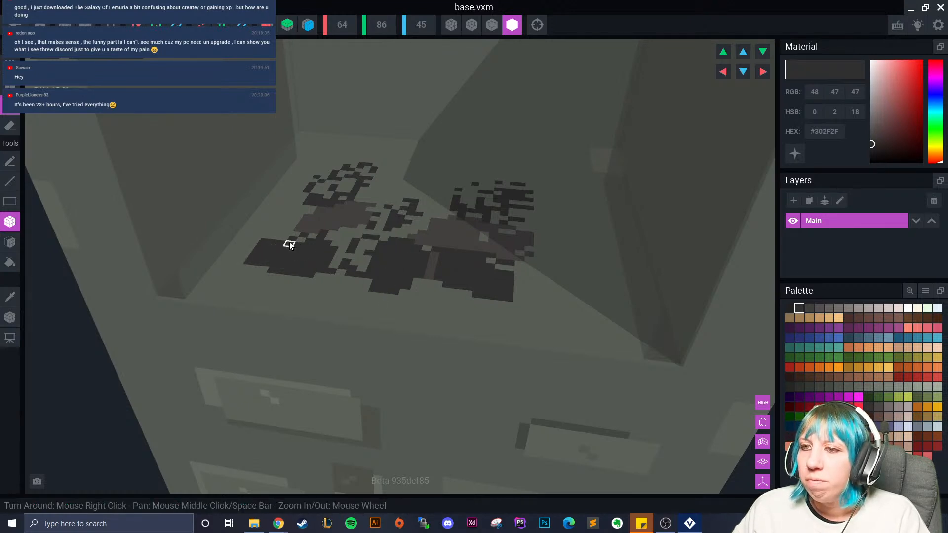
drag(336, 197, 357, 166)
click(394, 225)
drag(461, 206, 512, 185)
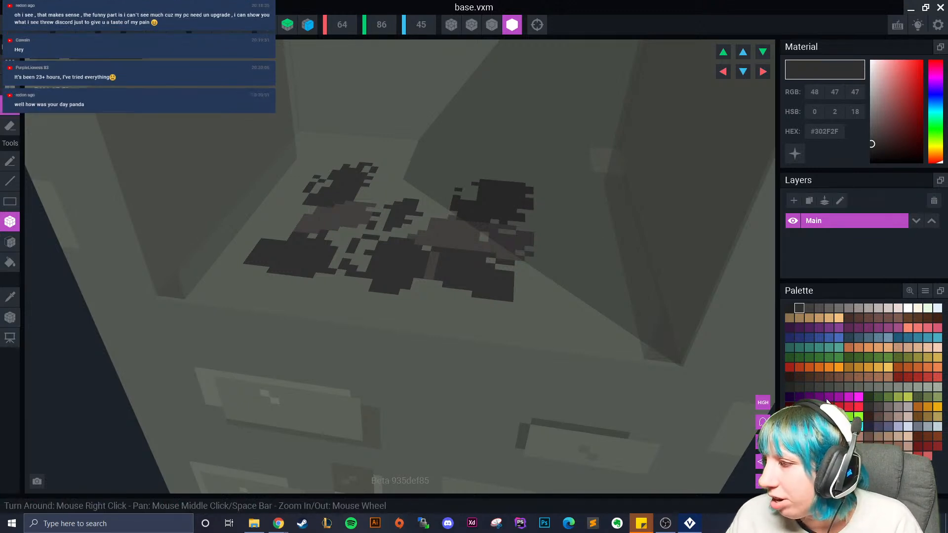
Add greenish-black #2D2F2B box patches among the scorch marks on the fireplace floor.
click(799, 387)
drag(360, 258, 311, 207)
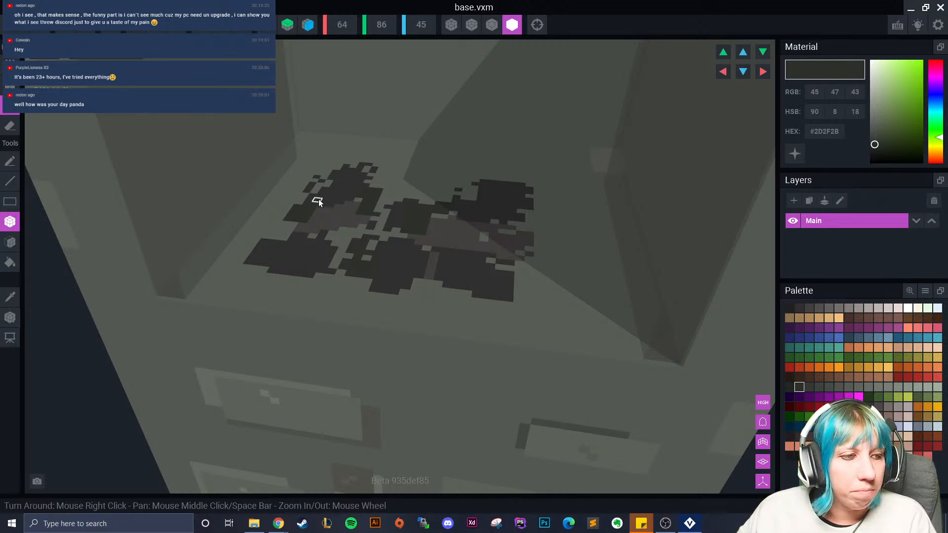
right_drag(410, 187, 453, 242)
scroll(453, 243, up, 2)
click(440, 203)
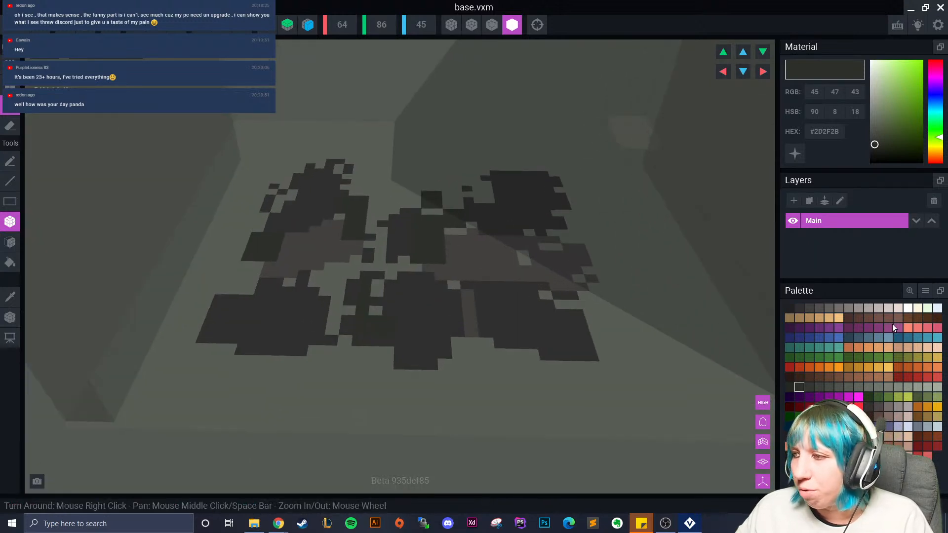
Paint small ash patches in the lighter grey #534F4E across the back, middle and front of the scorched floor.
click(818, 308)
drag(439, 211, 439, 211)
mouse_move(448, 206)
mouse_down()
mouse_move(448, 194)
mouse_move(478, 200)
mouse_move(485, 178)
mouse_up()
drag(374, 183, 395, 197)
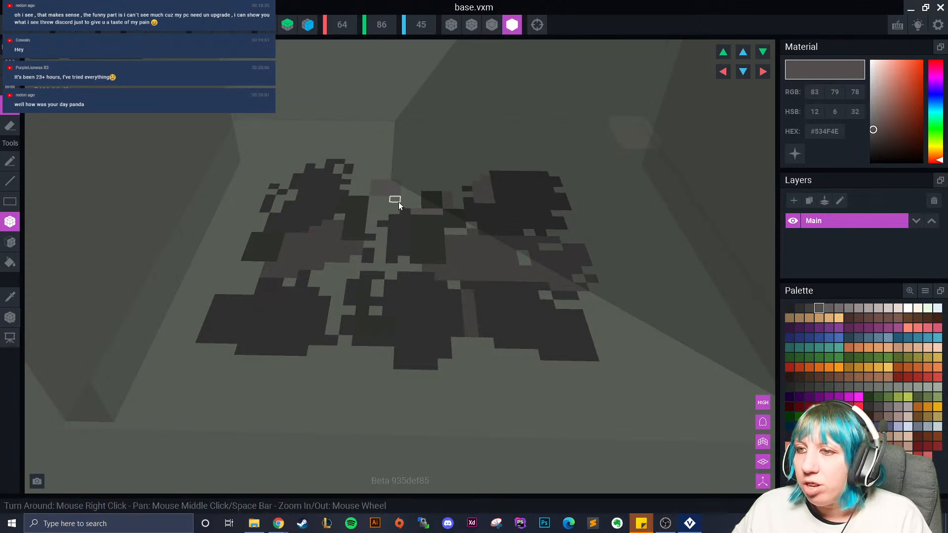
right_drag(381, 247, 396, 295)
drag(341, 276, 364, 297)
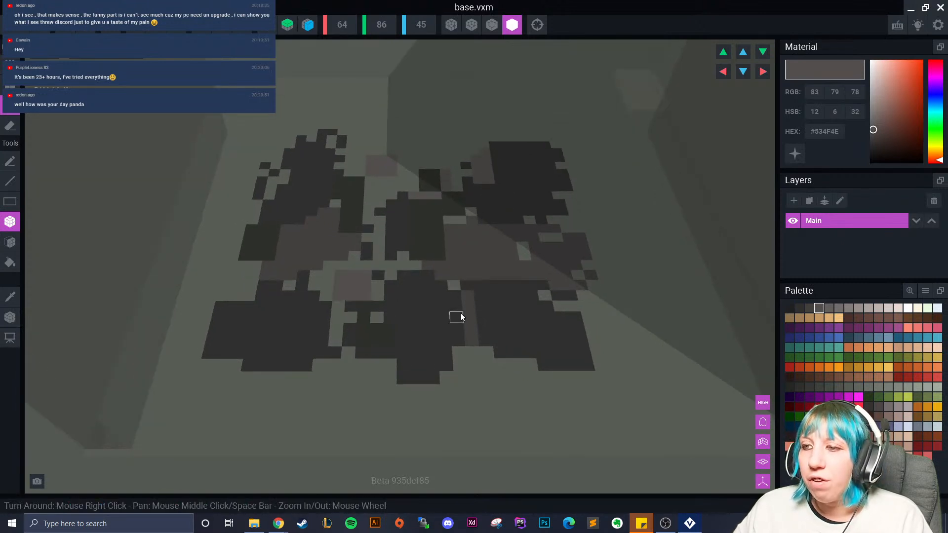
mouse_move(477, 355)
mouse_down()
mouse_move(502, 382)
mouse_move(518, 370)
mouse_up()
Paint small #423F3E box patches along the front, side and back of the scorch marks on the fireplace floor.
click(799, 308)
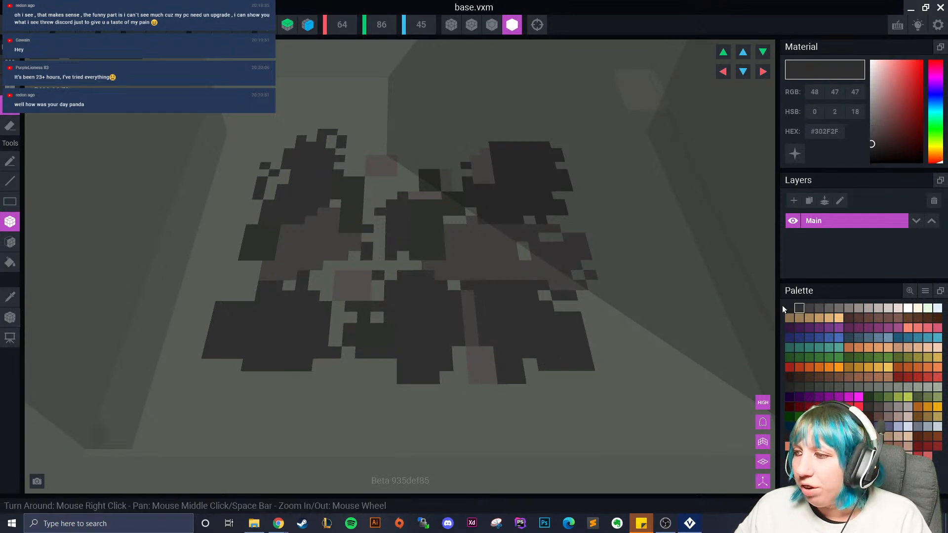
click(809, 308)
drag(512, 332, 499, 328)
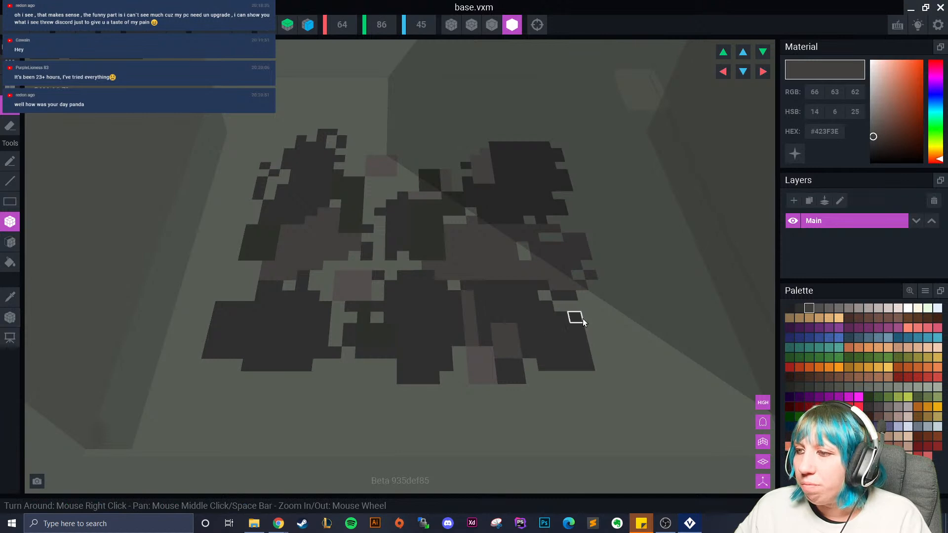
drag(589, 318, 596, 296)
drag(392, 196, 402, 173)
Add a dark #302F2F box patch among the scorch marks toward the back of the fireplace floor.
right_drag(246, 161, 390, 339)
click(802, 311)
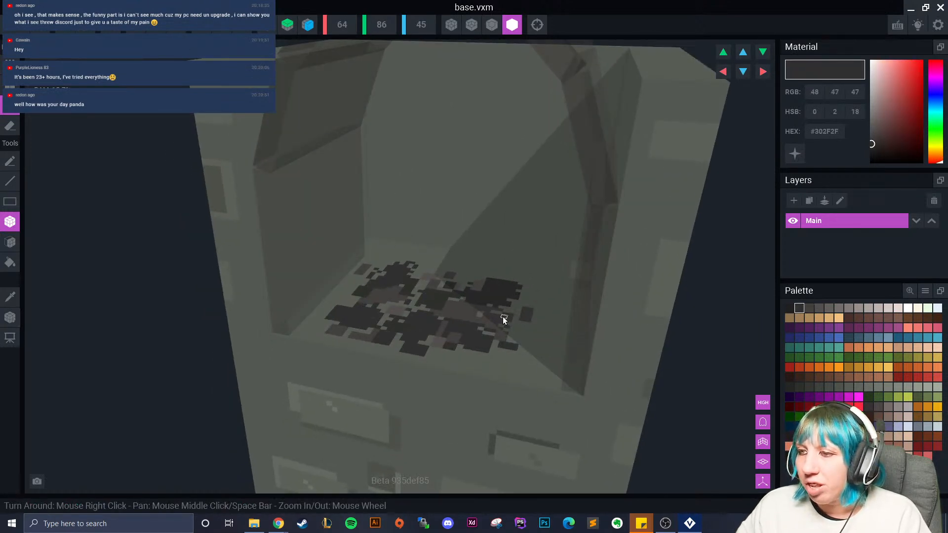
drag(465, 284, 469, 275)
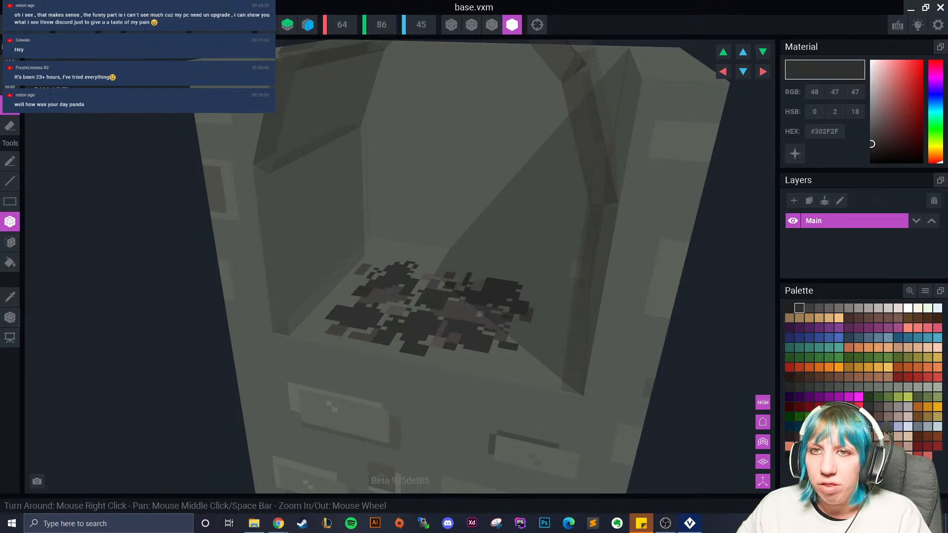
Close the base model, saving its changes, and view the scorched floor in the kitchen cauldron rig.
click(12, 25)
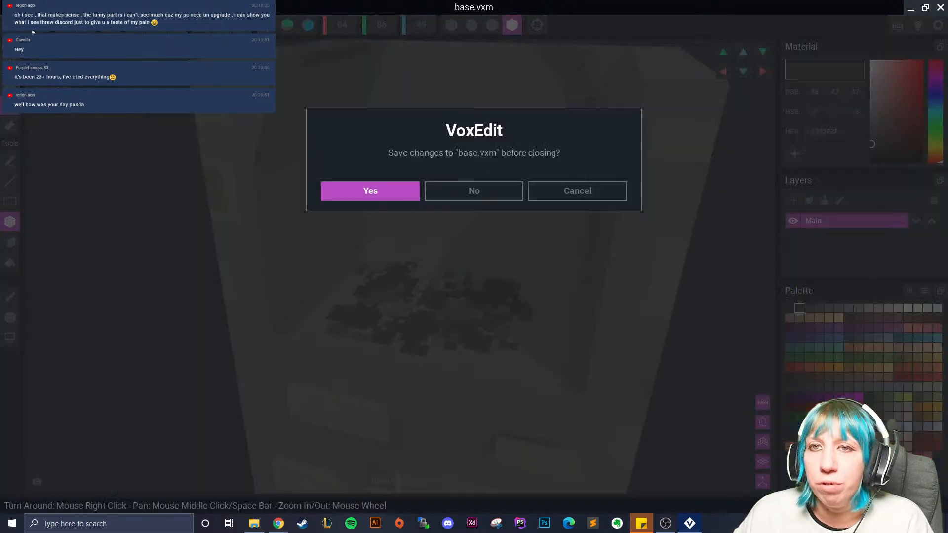
click(351, 185)
scroll(427, 186, up, 2)
right_drag(427, 186, 446, 204)
middle_drag(445, 204, 441, 244)
right_drag(442, 244, 443, 242)
scroll(443, 242, up, 3)
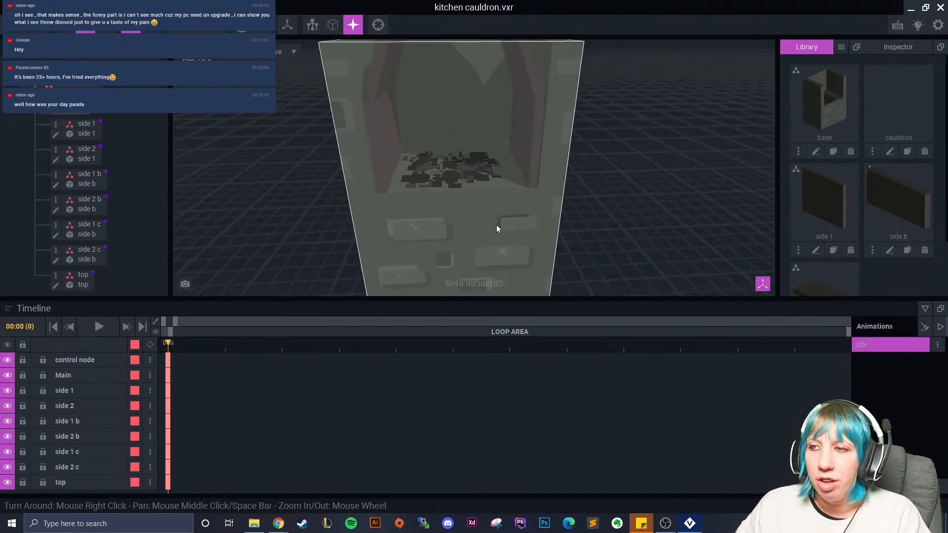
Import the fire 2 model into the library from the fire final folder inside firplace.
click(841, 47)
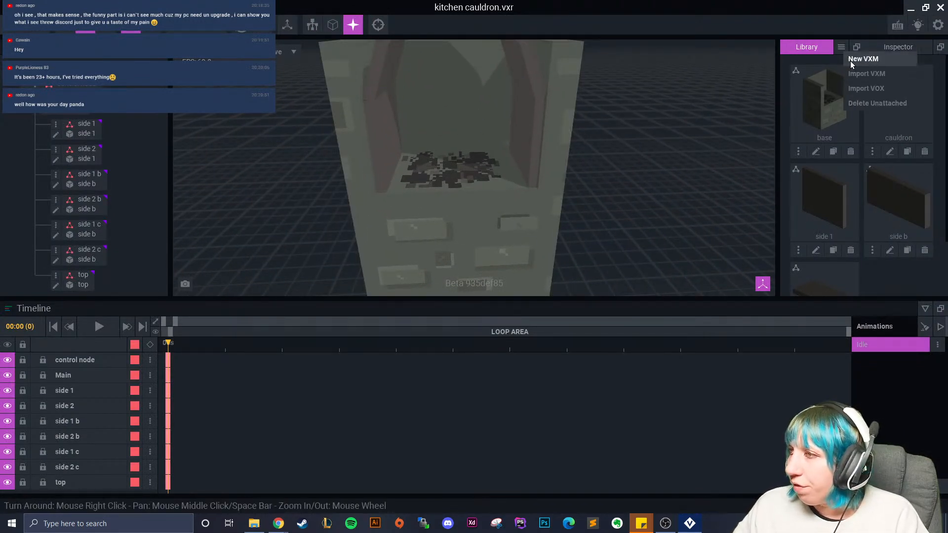
click(865, 74)
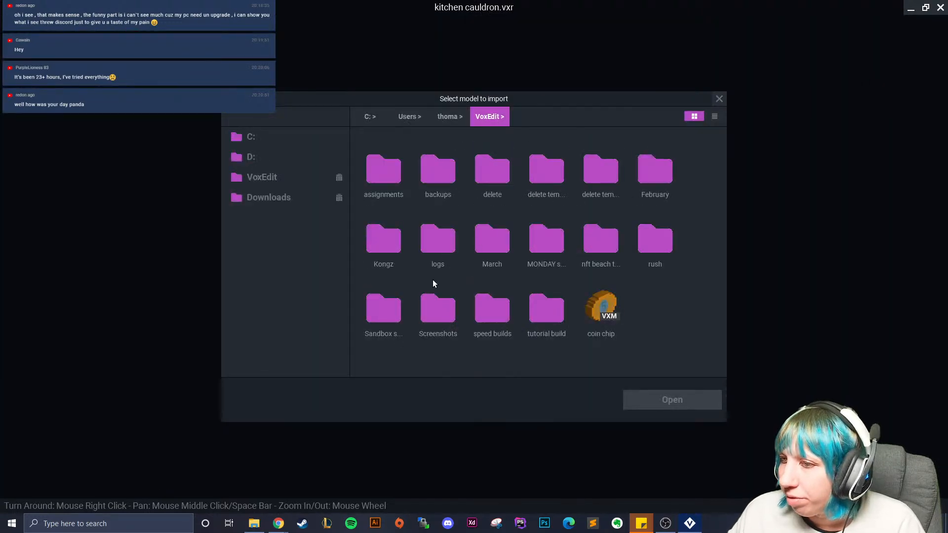
double_click(386, 319)
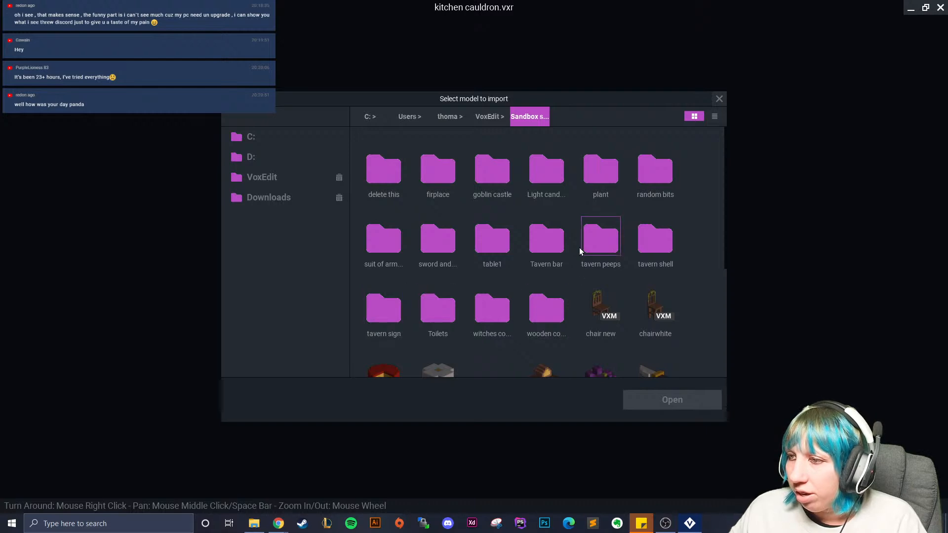
double_click(438, 170)
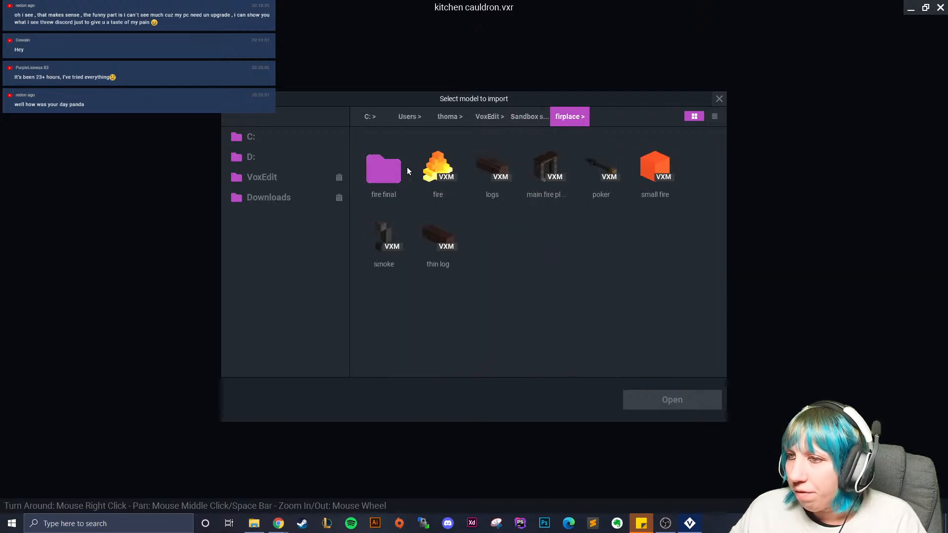
click(434, 168)
double_click(386, 172)
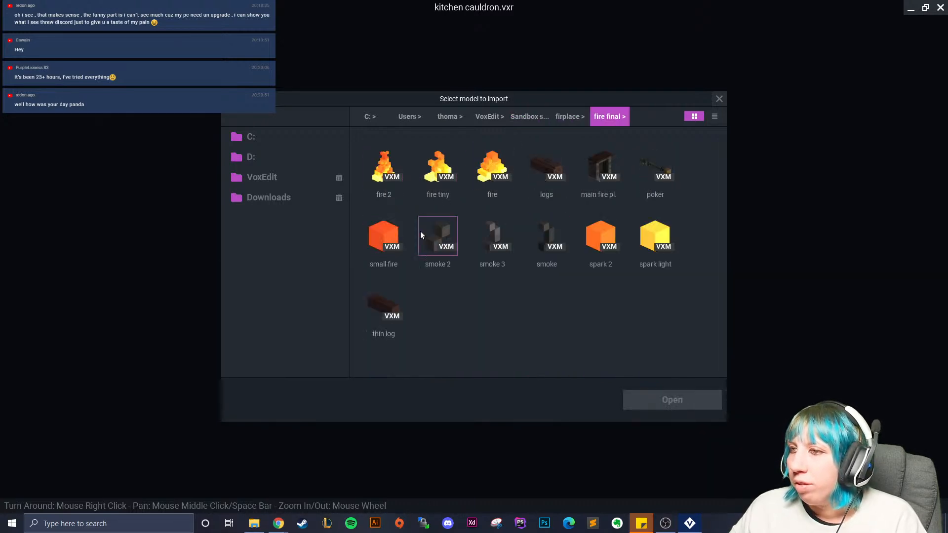
click(390, 172)
click(659, 395)
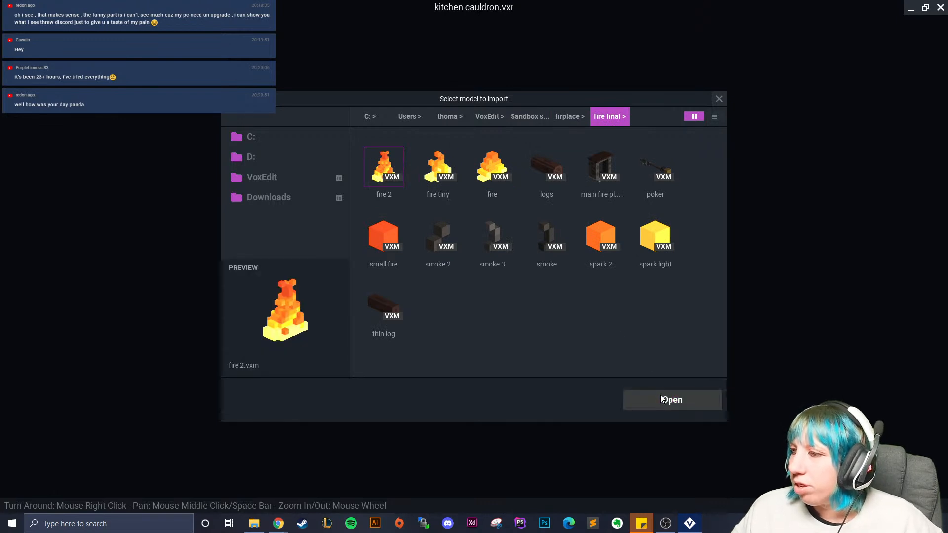
Import the fire tiny and fire models from the fire final folder into the library.
click(841, 47)
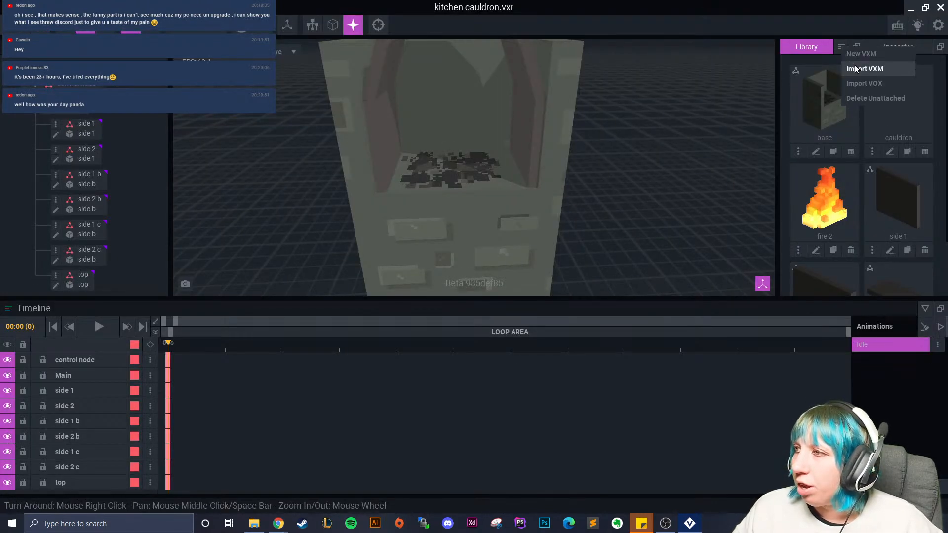
click(864, 68)
click(438, 168)
click(660, 397)
click(841, 47)
click(864, 69)
click(492, 166)
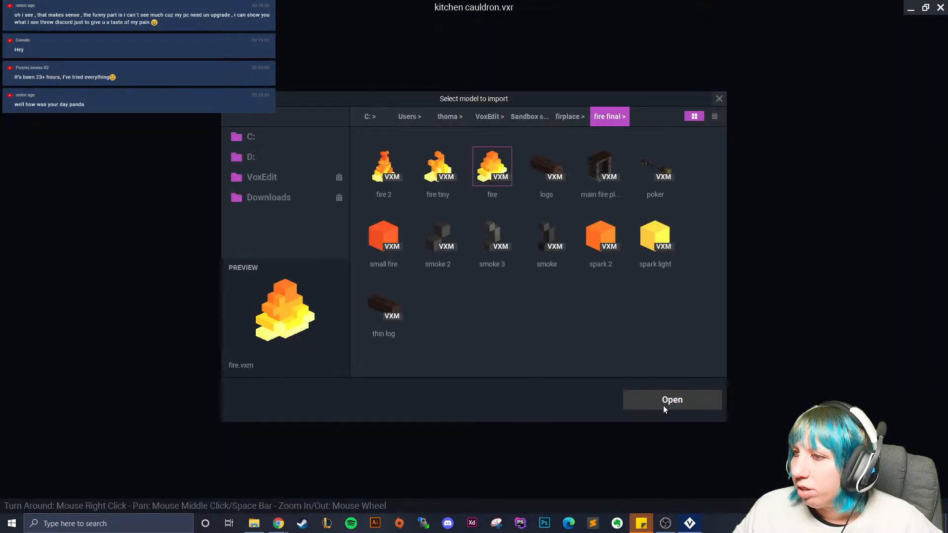
click(663, 404)
Collapse the Main branch and create a child node named "fire node" under the control node.
right_drag(721, 202, 553, 188)
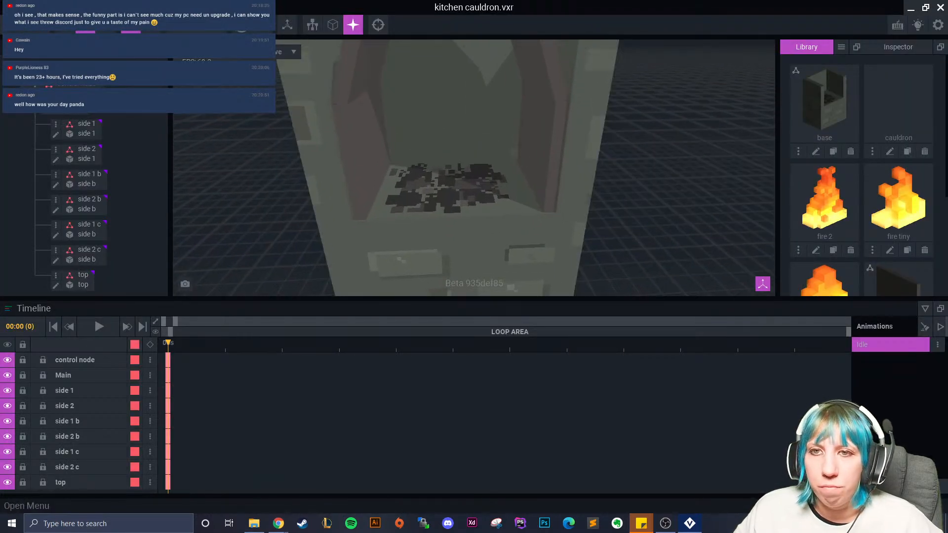
click(35, 86)
click(27, 127)
click(24, 88)
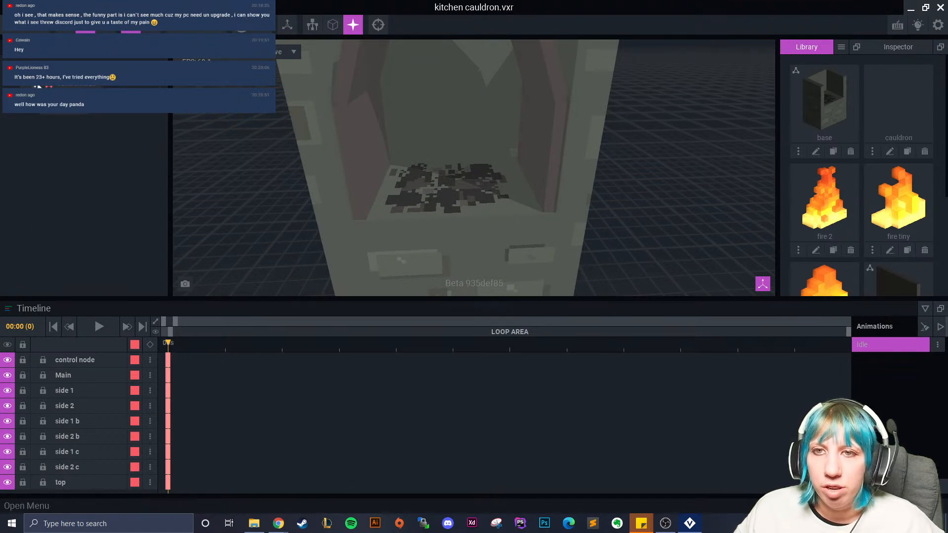
click(35, 84)
click(71, 105)
text(fire node)
key(Return)
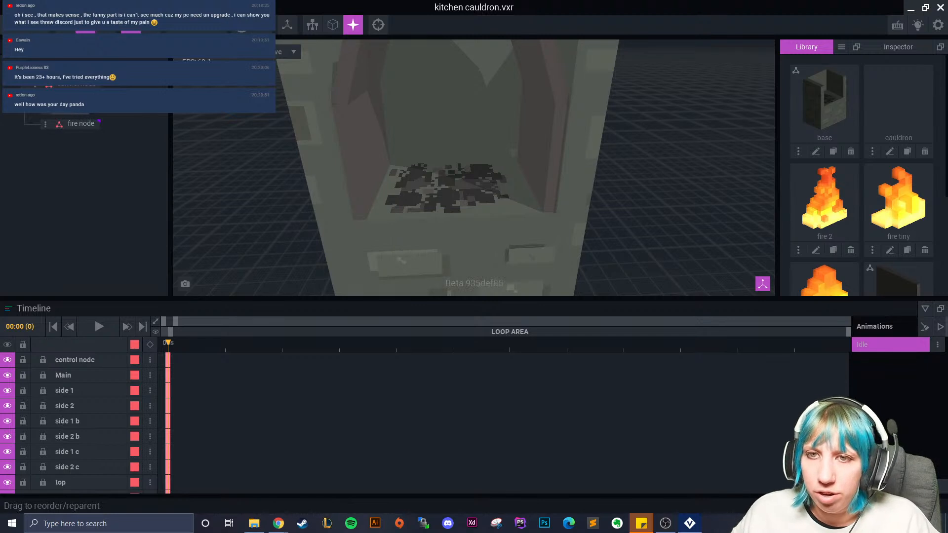
Create a child node named "main fire" under fire node and attach the fire 2 model to it.
click(45, 124)
click(77, 149)
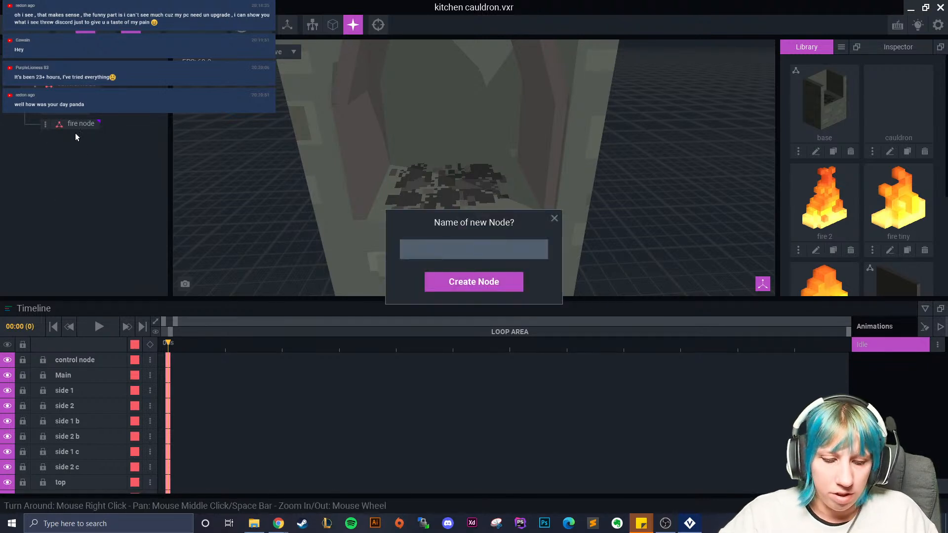
text(main fire)
key(Return)
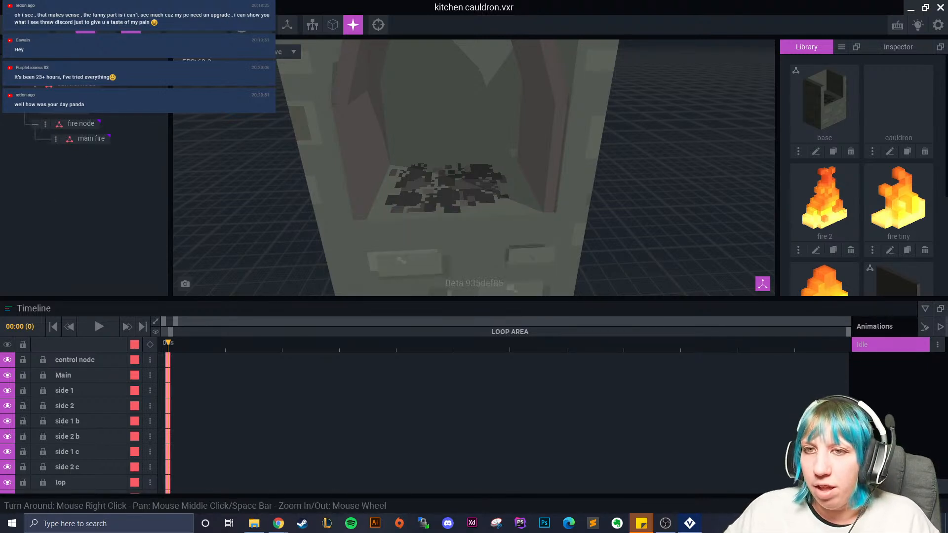
drag(824, 198, 92, 139)
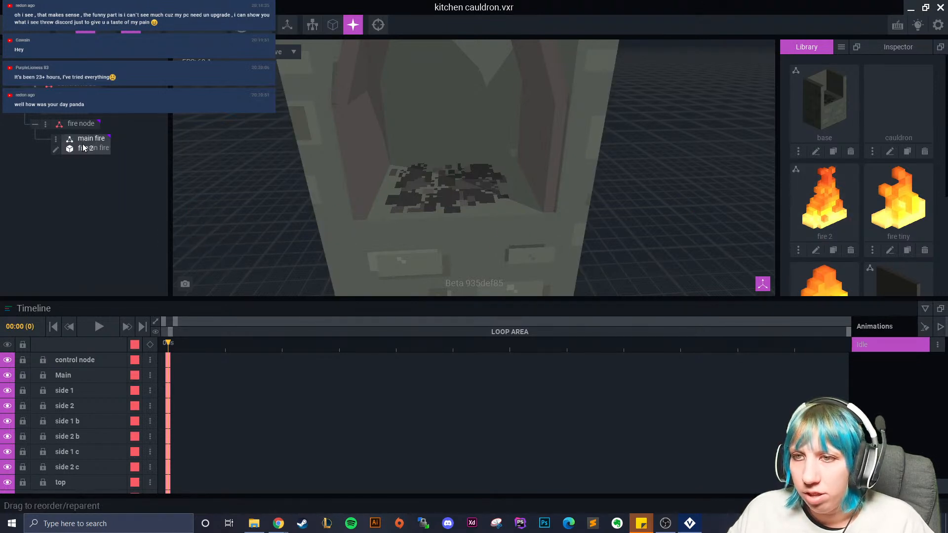
Move the main fire node into the fireplace and place it on the left rear part of the scorched floor.
drag(459, 254, 442, 127)
drag(408, 179, 424, 216)
right_drag(316, 217, 355, 212)
drag(415, 207, 408, 213)
right_drag(420, 222, 424, 197)
drag(409, 225, 409, 220)
right_drag(425, 228, 388, 203)
scroll(384, 197, up, 5)
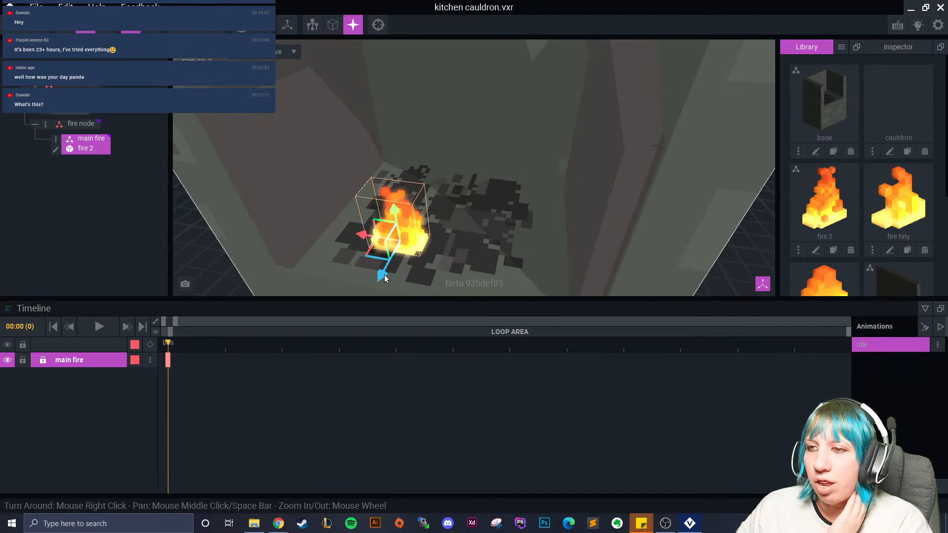
drag(383, 274, 396, 248)
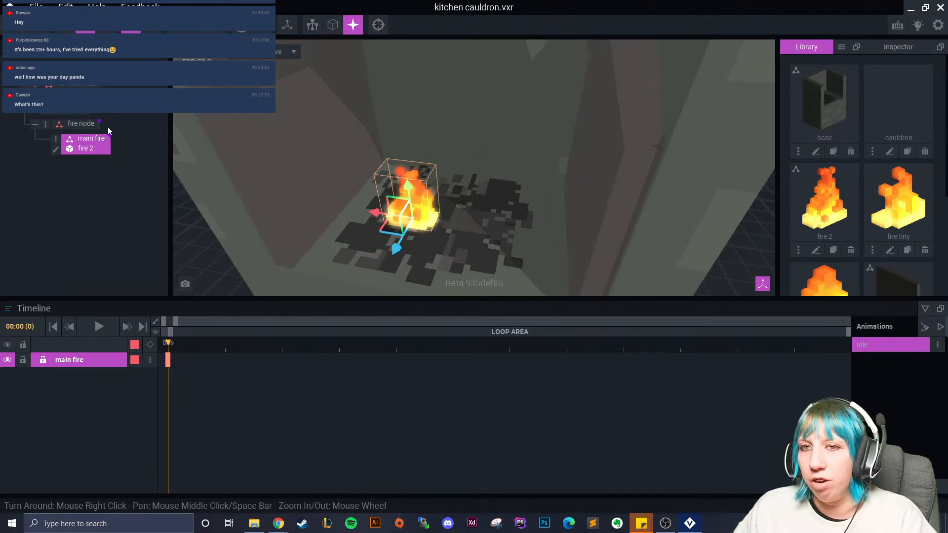
Duplicate the main fire node.
click(56, 138)
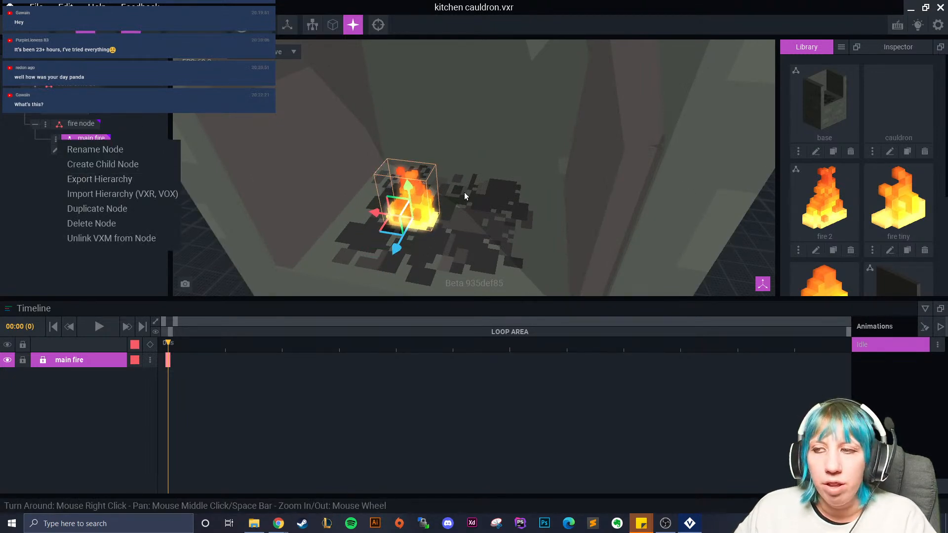
right_drag(495, 205, 504, 204)
scroll(504, 204, up, 5)
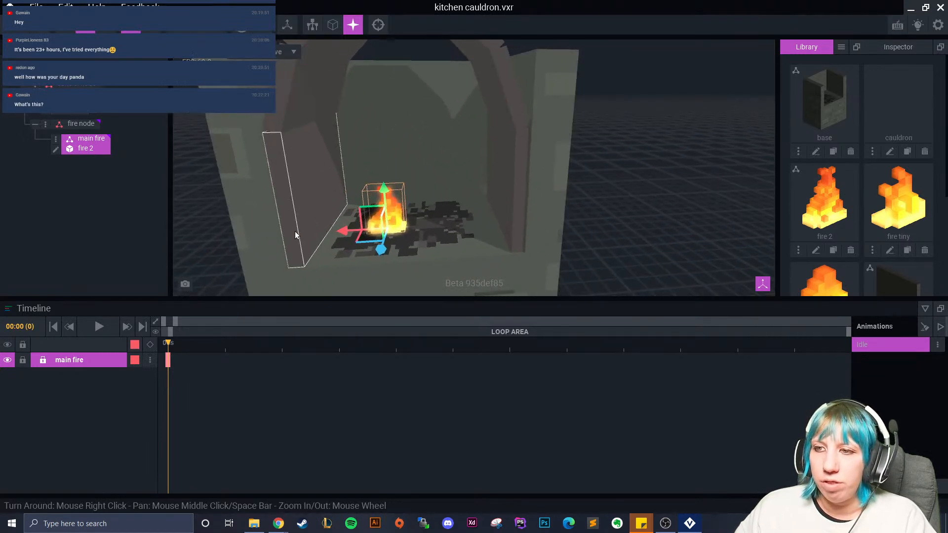
scroll(300, 178, down, 3)
right_drag(300, 177, 290, 148)
scroll(291, 146, up, 1)
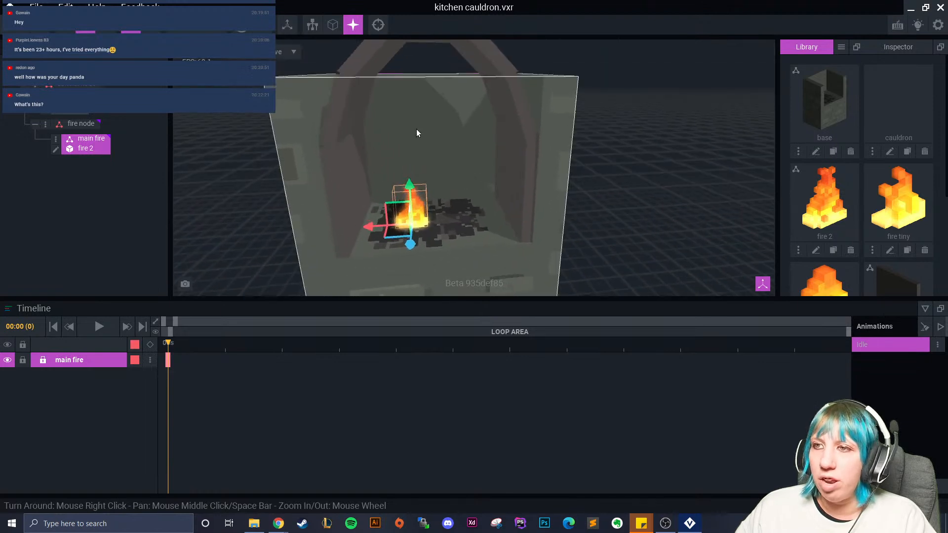
click(55, 140)
click(116, 211)
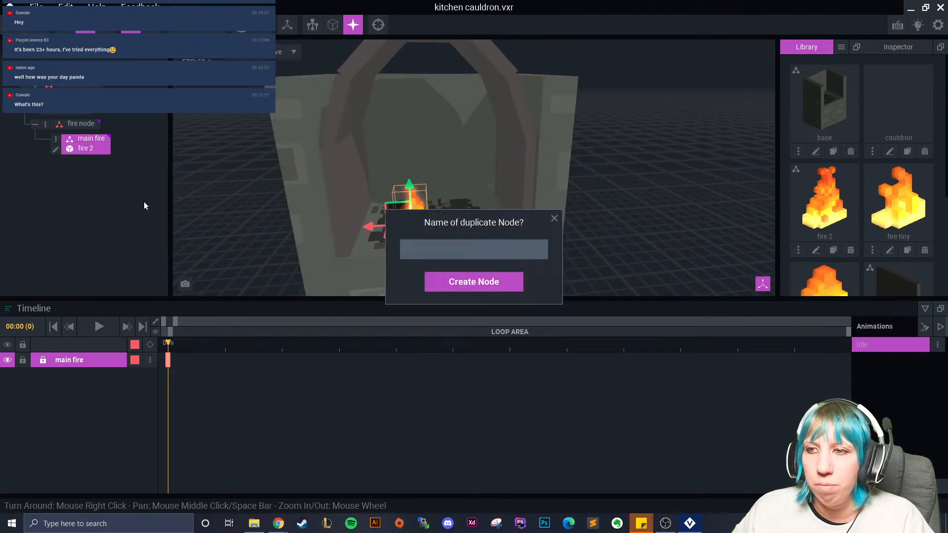
Name the duplicate of the main fire node fire 2 and place it beside and slightly behind the main fire.
text(fire 2)
key(Return)
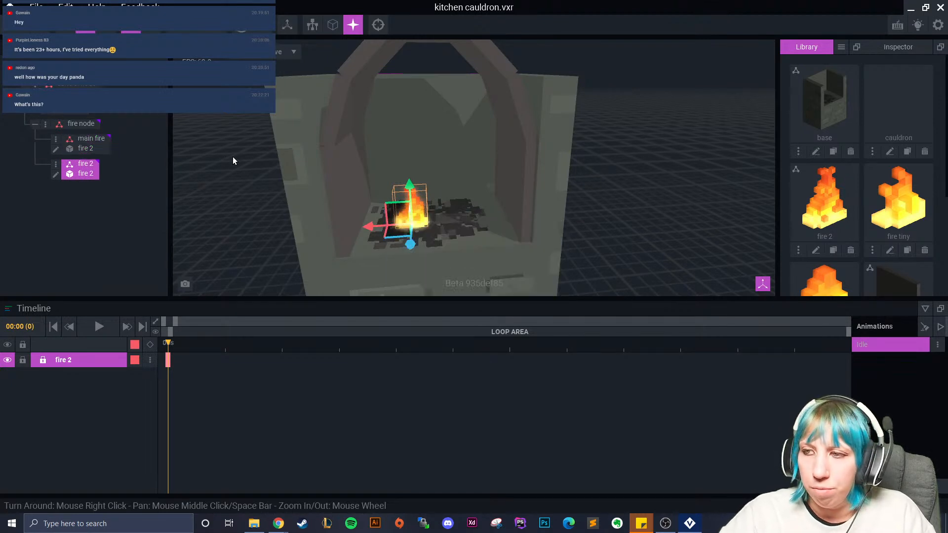
drag(371, 228, 442, 246)
key(e)
right_drag(442, 246, 373, 220)
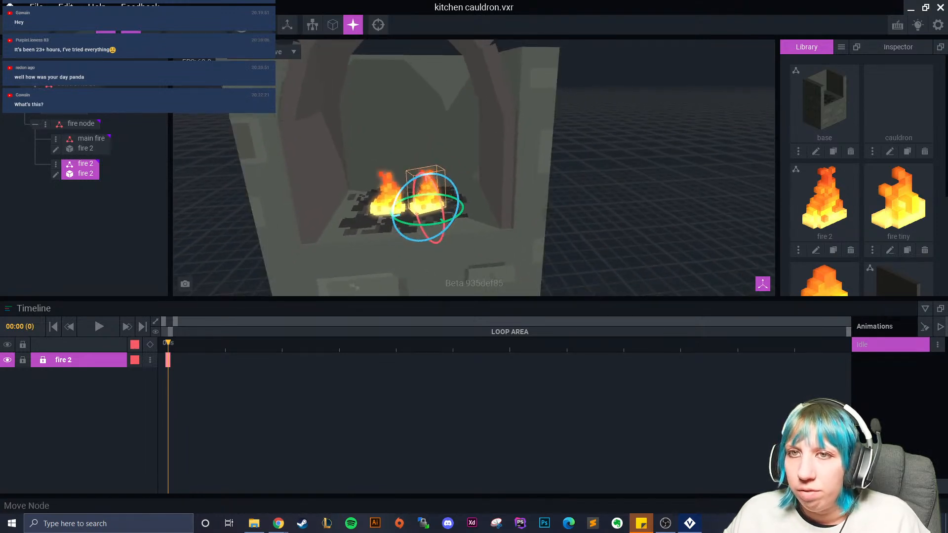
click(85, 24)
drag(446, 224, 434, 217)
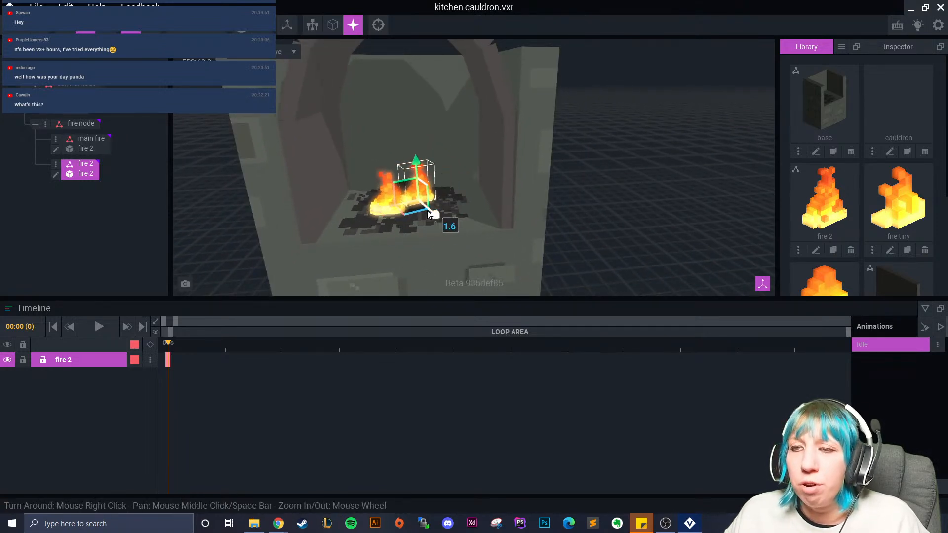
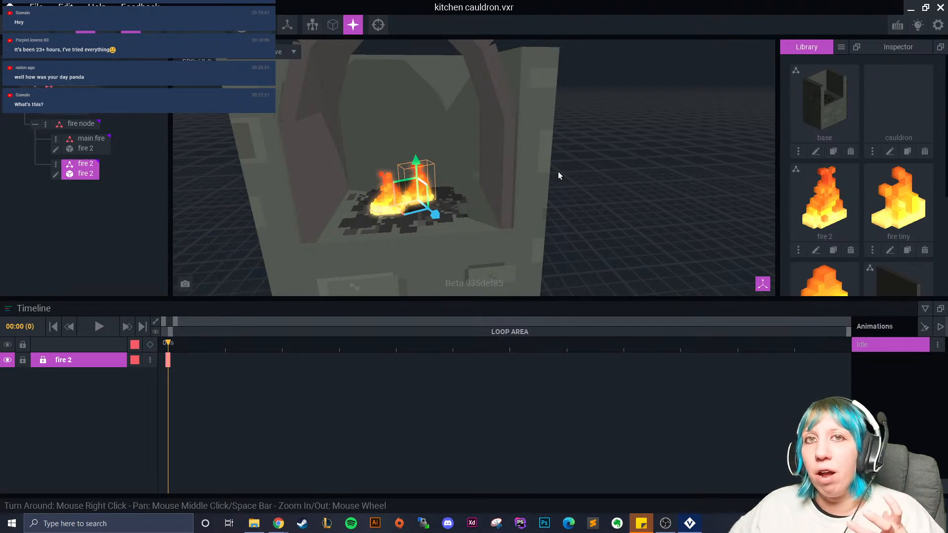
Duplicate the main fire node as FIRE 3 and move the copy to the other side of the main fire.
click(56, 141)
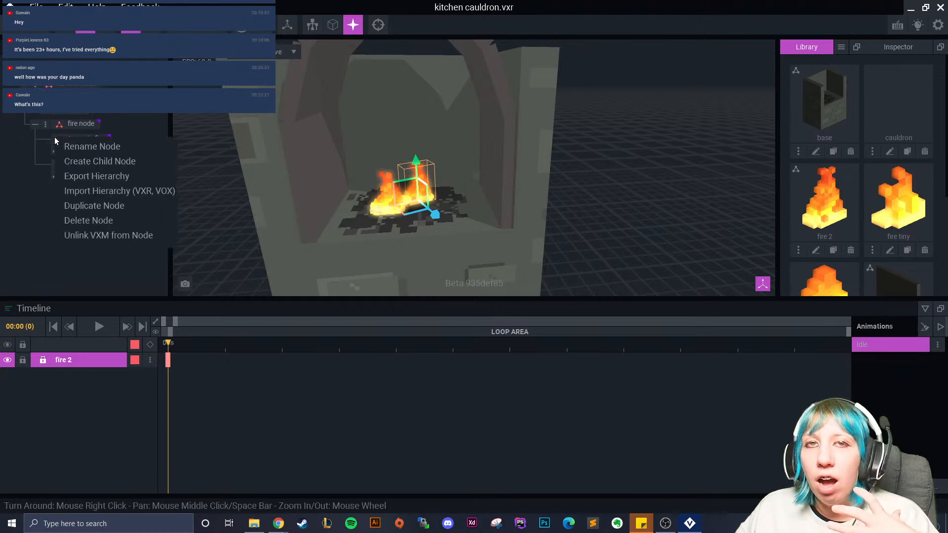
click(96, 207)
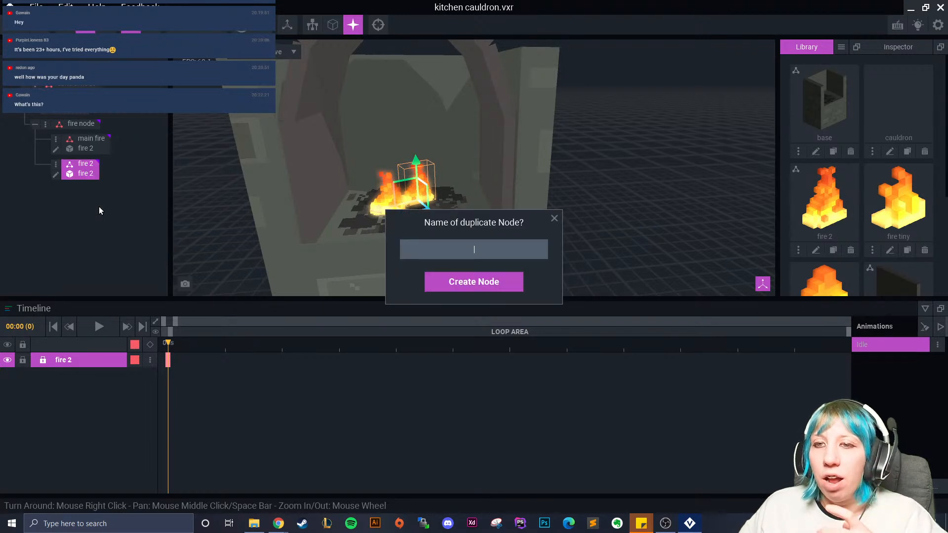
text(FIRE)
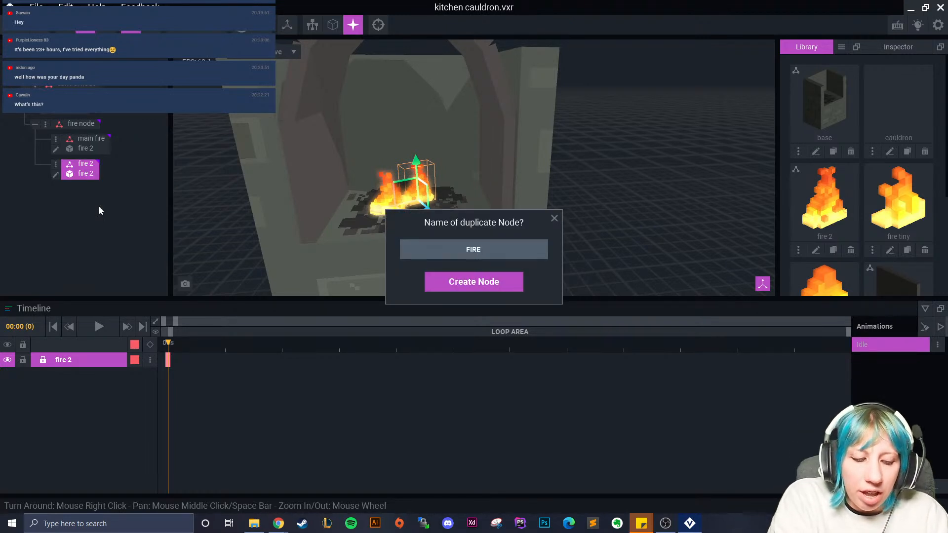
text( 3)
key(Return)
right_drag(375, 247, 383, 229)
drag(383, 229, 350, 219)
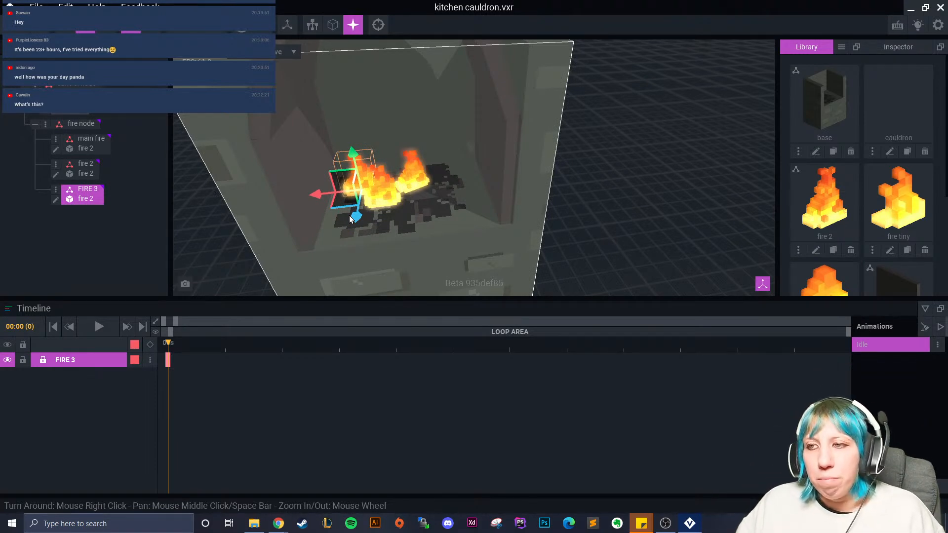
Adjust the positions of fire 2 and main fire so the three flames spread across the coal bed.
right_drag(346, 216, 355, 216)
click(404, 173)
drag(399, 189, 433, 208)
click(368, 194)
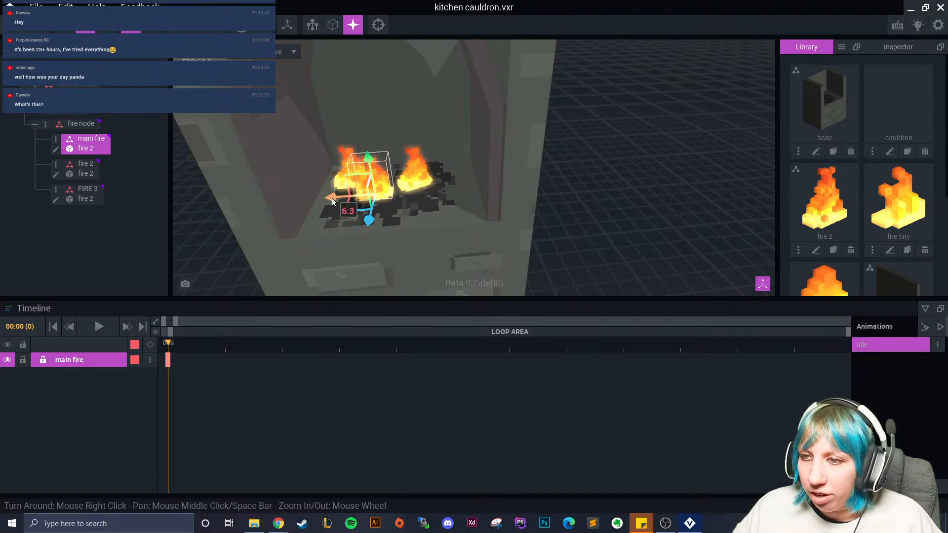
right_drag(354, 203, 390, 213)
Try to duplicate the base node as front 1.
scroll(843, 196, down, 3)
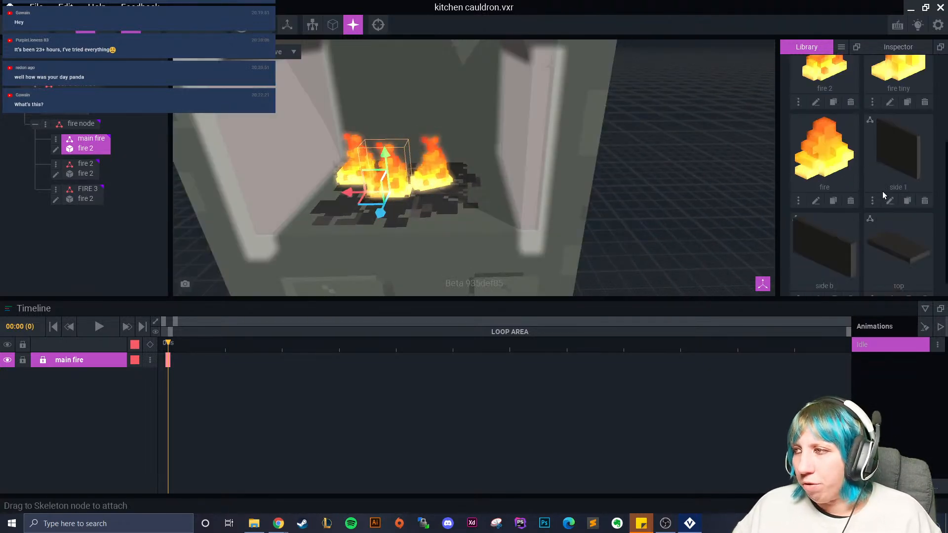
scroll(388, 207, down, 2)
right_drag(386, 203, 406, 201)
middle_drag(406, 201, 396, 232)
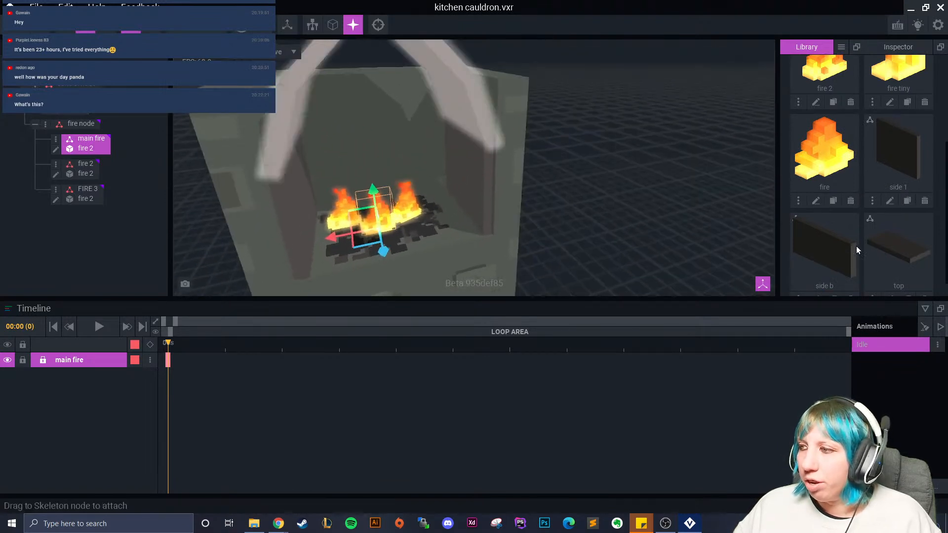
scroll(854, 250, down, 1)
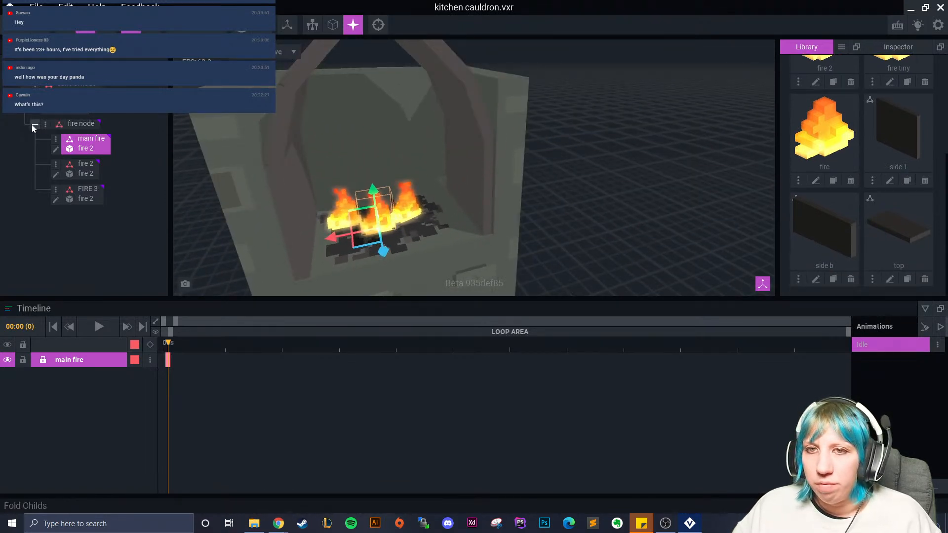
click(33, 128)
scroll(55, 149, down, 2)
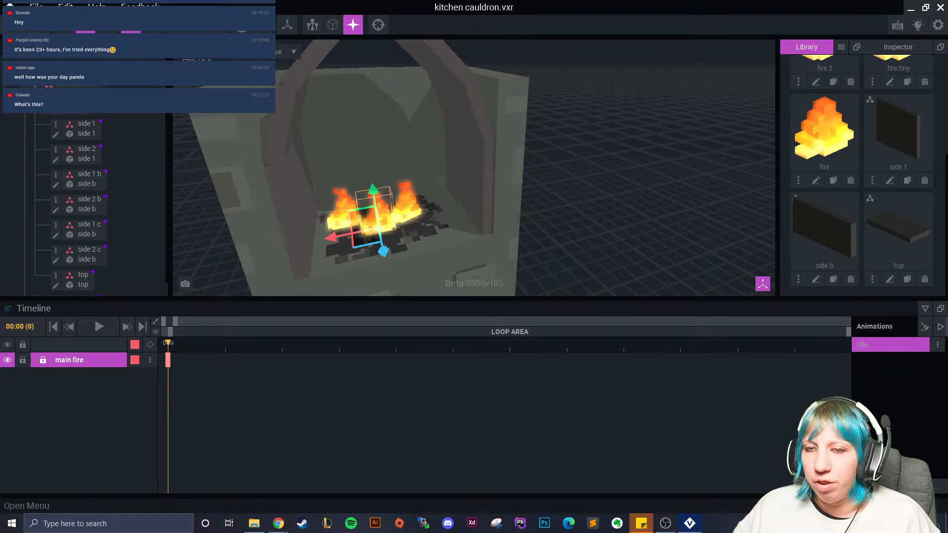
click(35, 86)
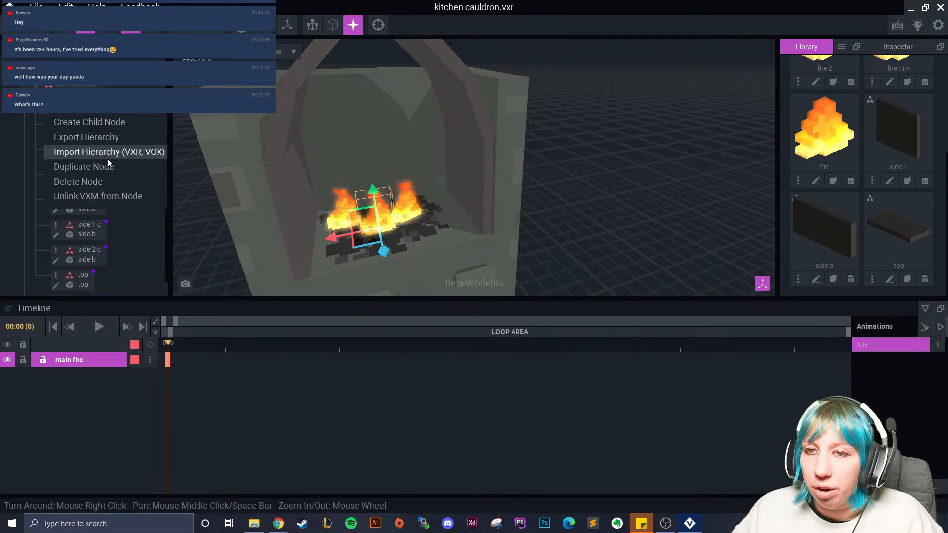
click(110, 171)
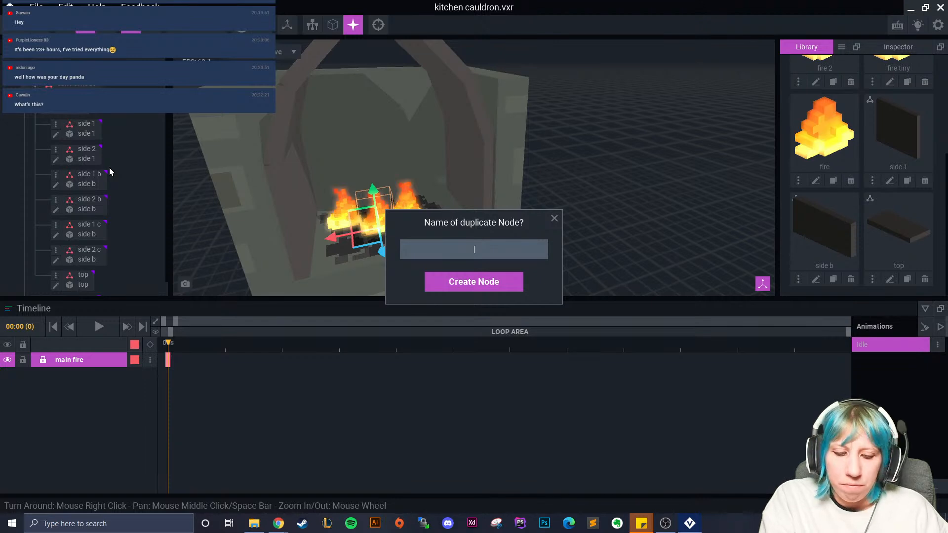
text(front 1)
key(Return)
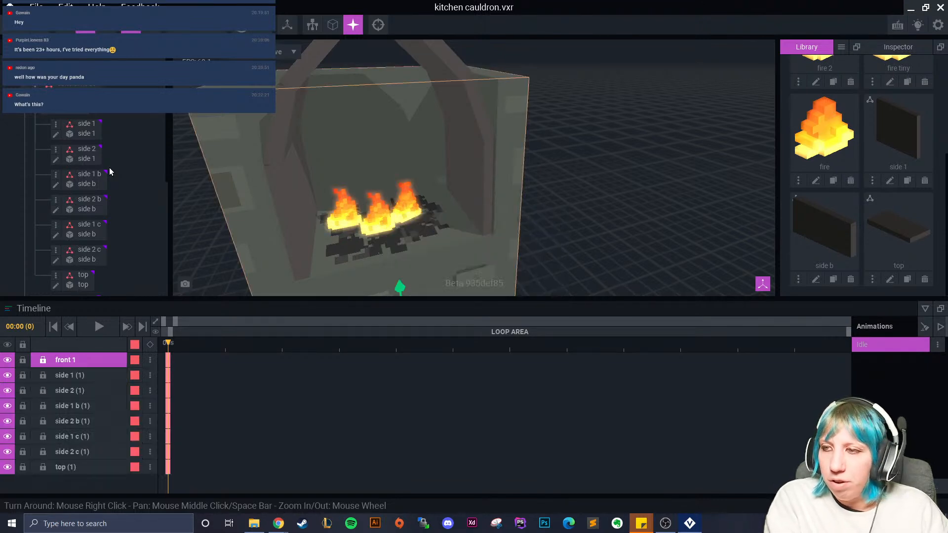
scroll(102, 212, down, 2)
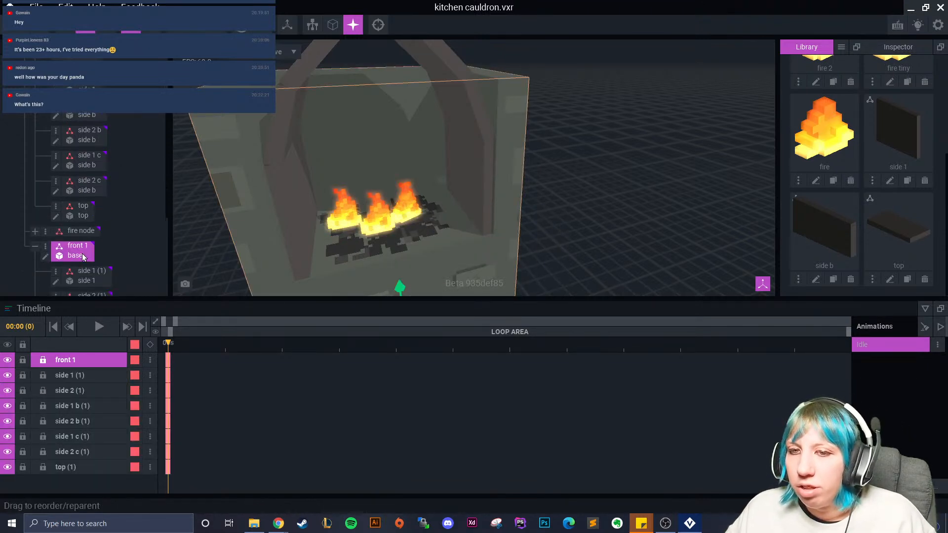
drag(71, 252, 80, 231)
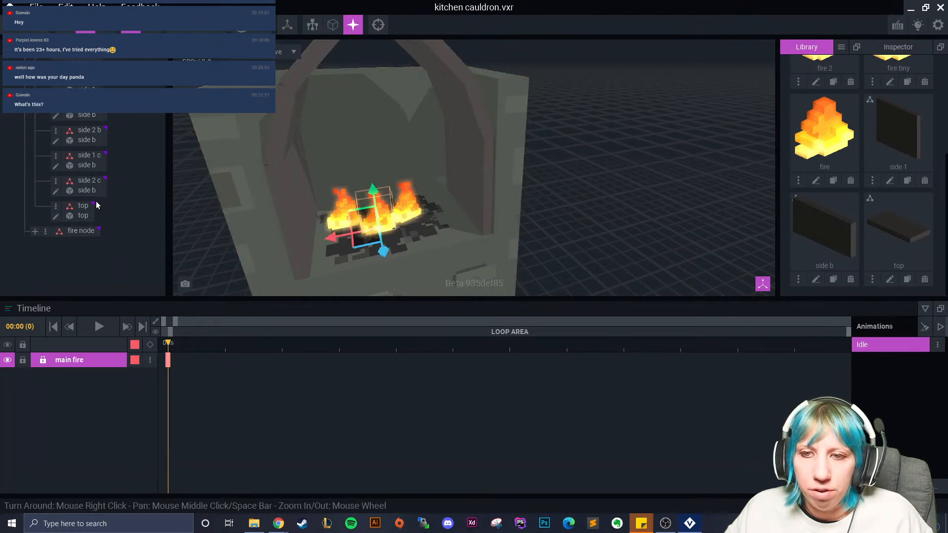
Create a child node named front 1 under the base node and attach the side b model to it.
scroll(93, 209, up, 2)
click(56, 124)
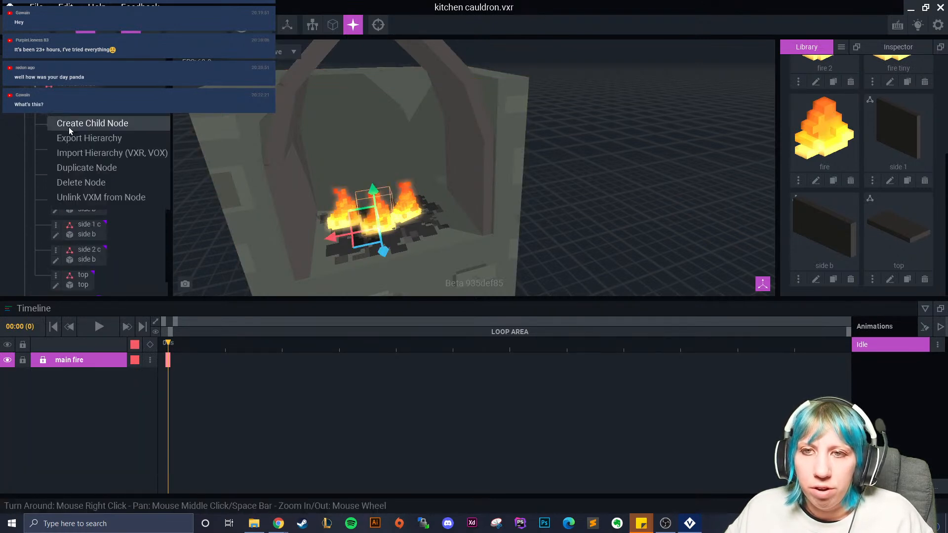
click(85, 127)
text(front)
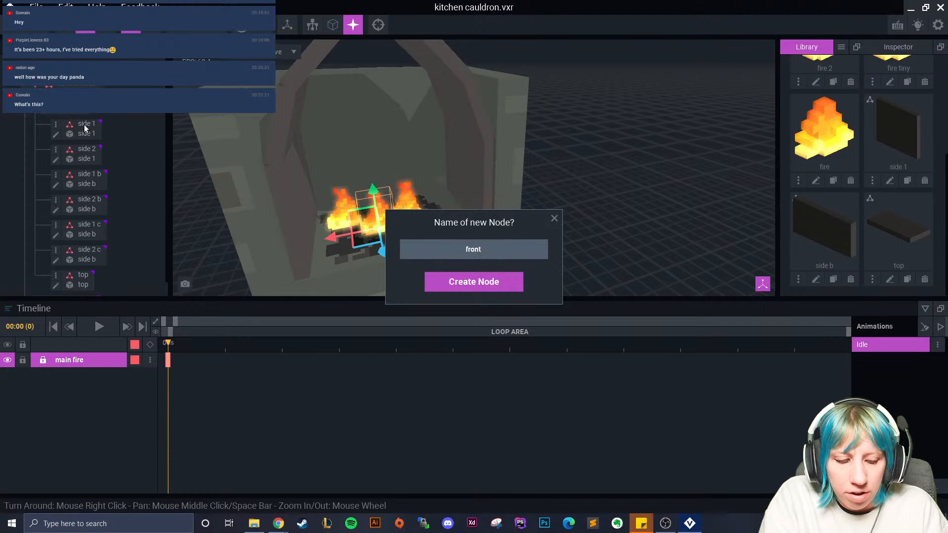
key(Return)
scroll(102, 208, down, 1)
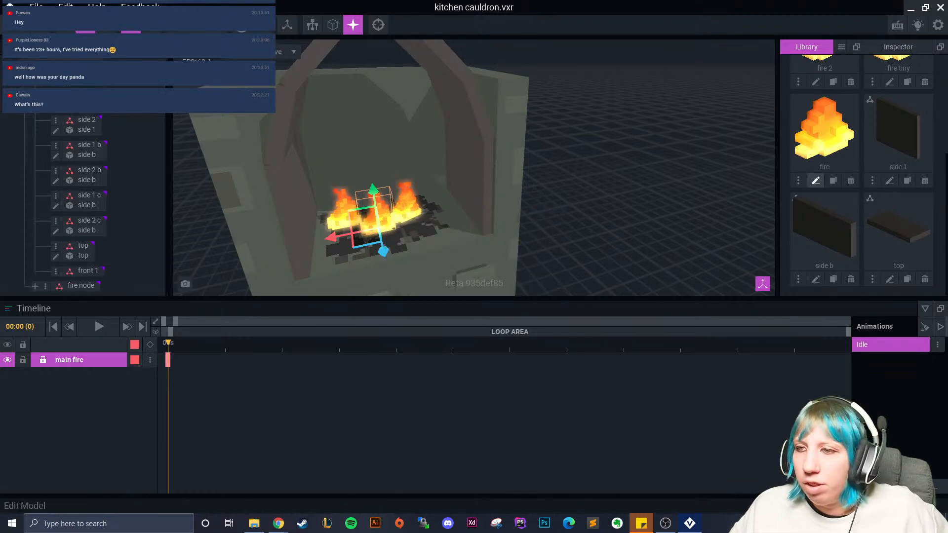
drag(829, 241, 85, 274)
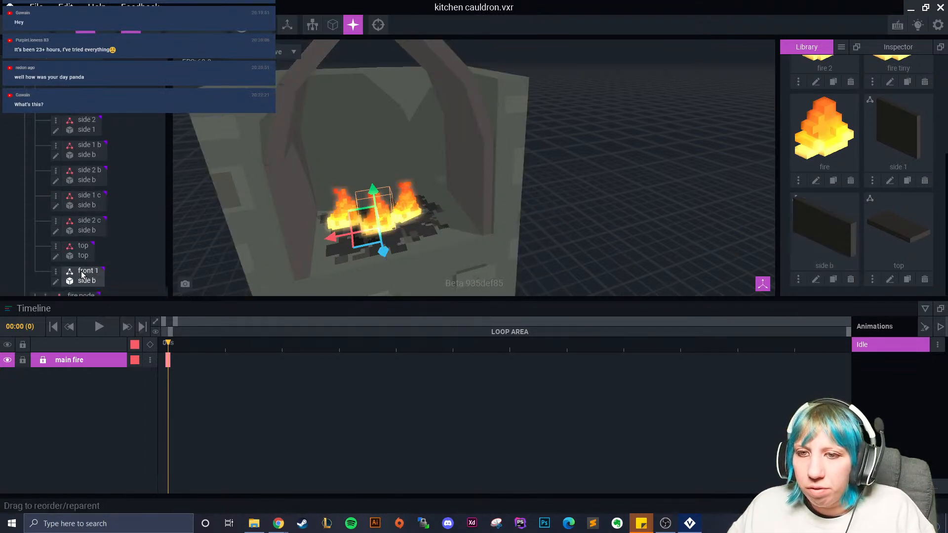
Raise the front 1 panel above the fires and rotate it about its vertical axis to face the front opening.
drag(402, 263, 385, 138)
click(116, 30)
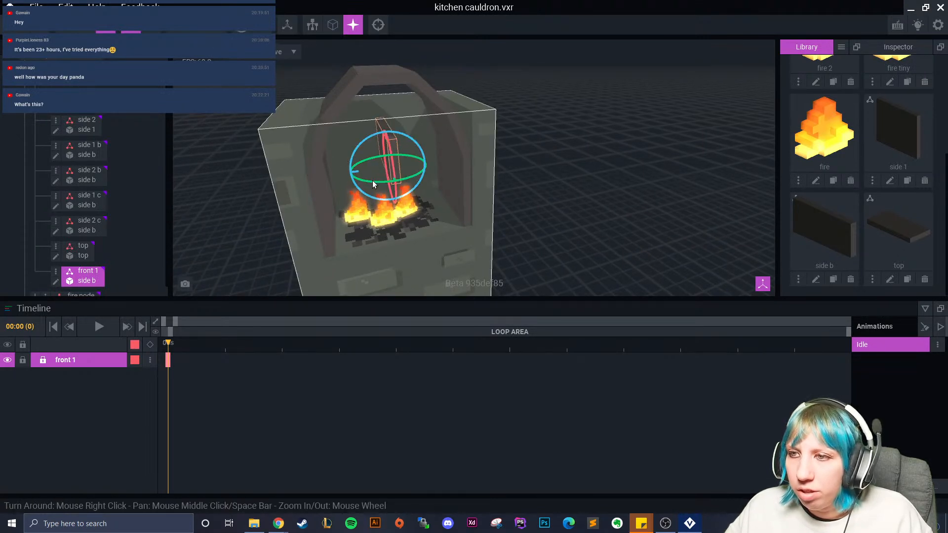
drag(423, 166, 454, 174)
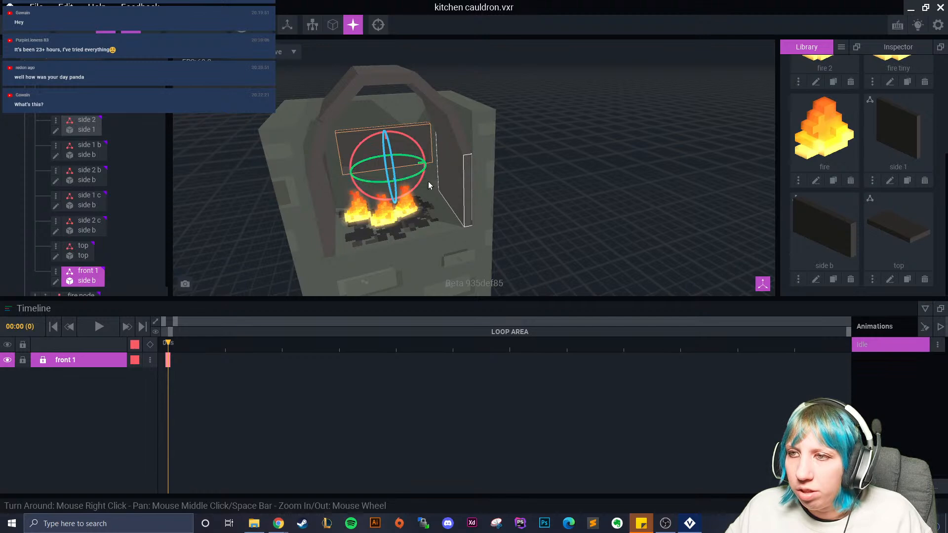
mouse_move(401, 177)
right_down()
mouse_move(396, 171)
mouse_move(392, 185)
right_up()
scroll(392, 185, up, 3)
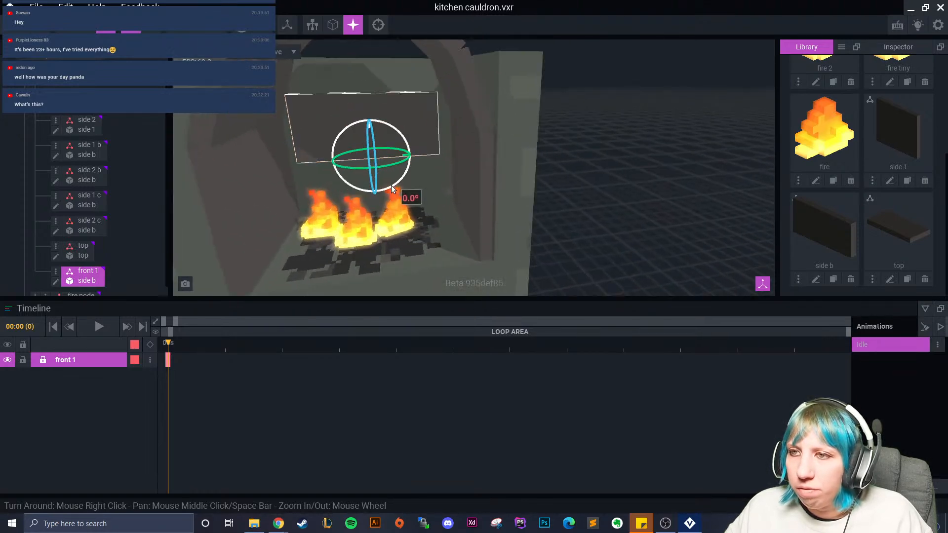
scroll(390, 185, down, 2)
right_drag(273, 106, 298, 106)
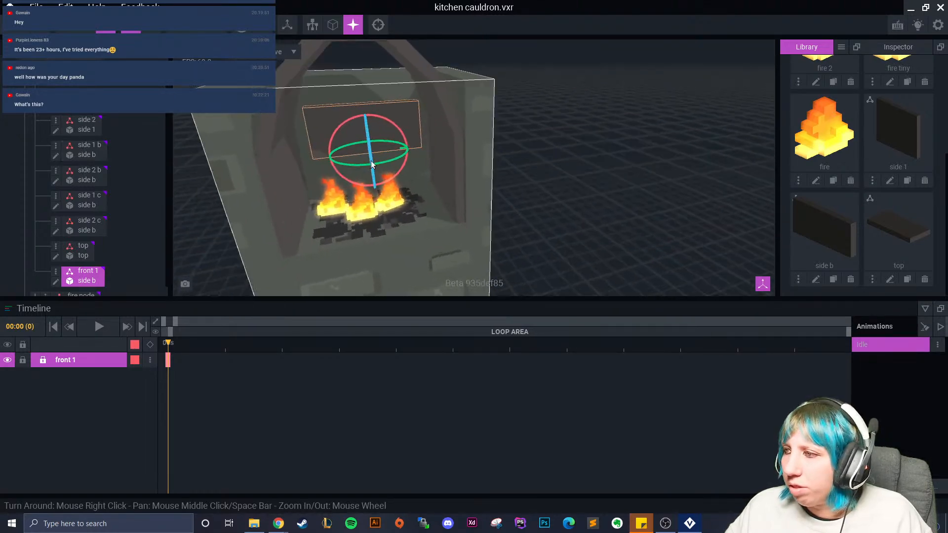
Move the front 1 panel forward to the fireplace opening and shift it sideways toward the left wall.
click(86, 28)
drag(372, 166, 382, 199)
right_drag(382, 198, 382, 200)
drag(382, 200, 395, 187)
right_drag(395, 187, 397, 188)
drag(411, 172, 395, 178)
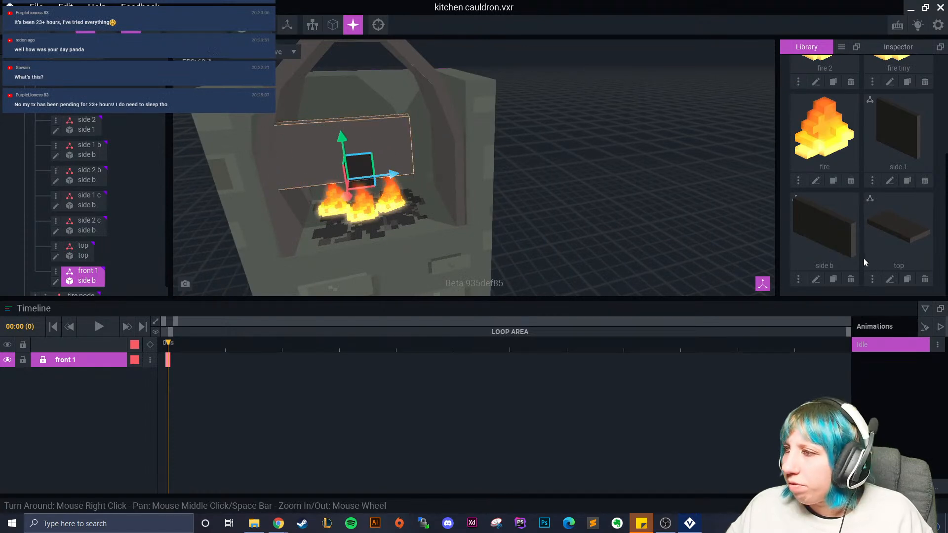
Duplicate the side b model in the library as front and attach the copy to the front 1 node.
click(834, 279)
text(front)
key(Return)
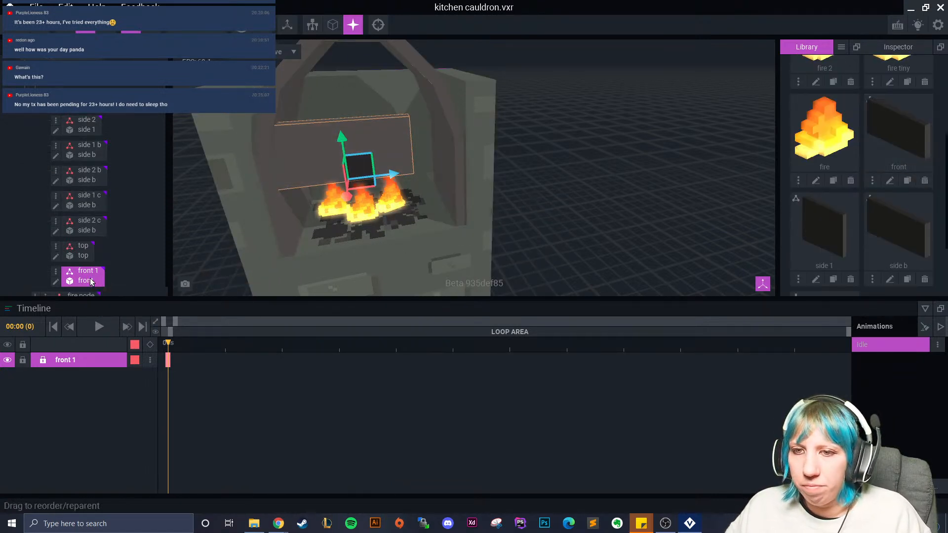
Open the front model for editing and set its Z depth to 50 voxels.
click(55, 281)
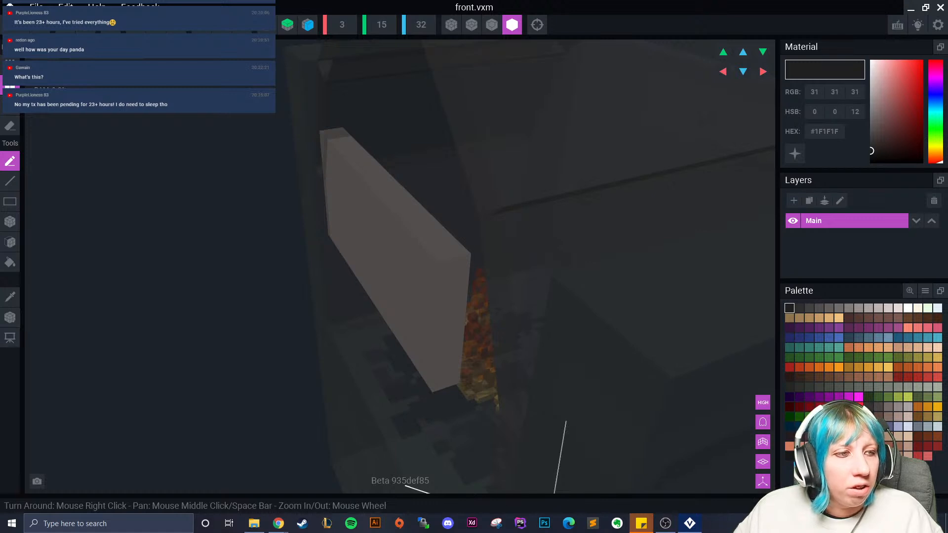
right_drag(371, 362, 306, 313)
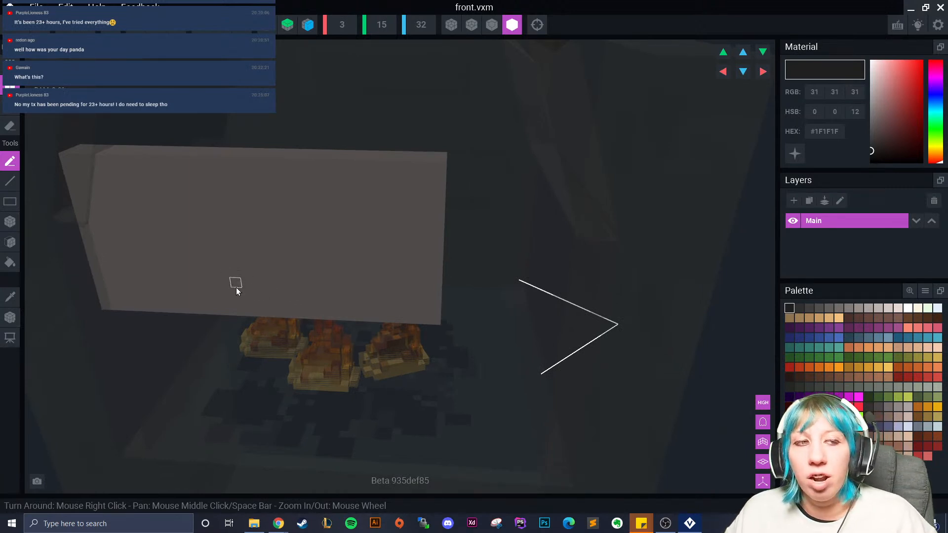
right_drag(127, 197, 373, 151)
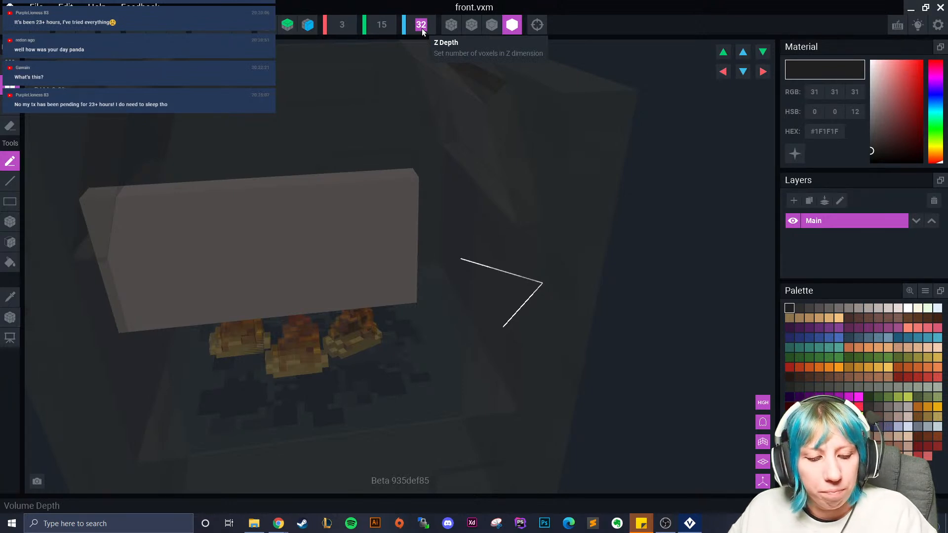
text(50)
key(Return)
scroll(361, 224, up, 3)
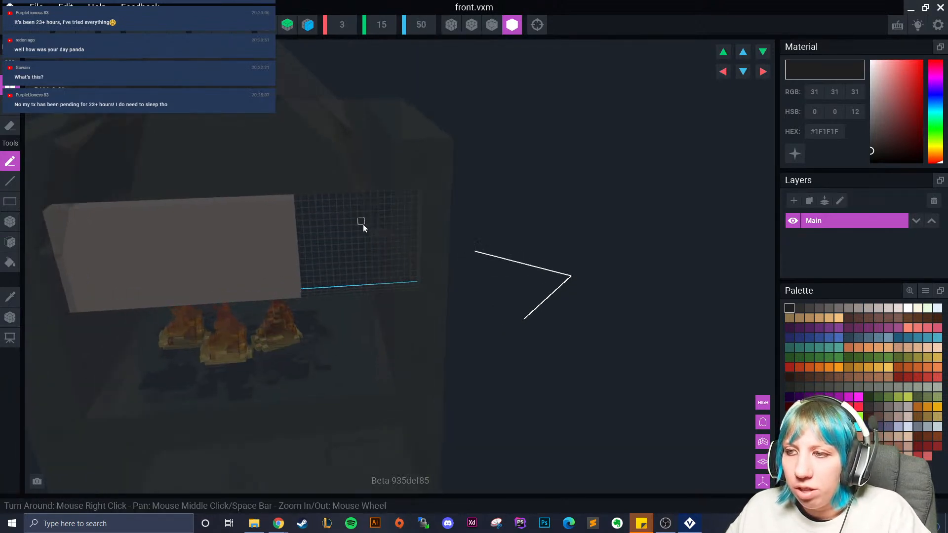
Sample the panel's brown-grey colour and extend the panel with it to fill the added depth of the volume.
click(10, 297)
click(106, 264)
click(10, 242)
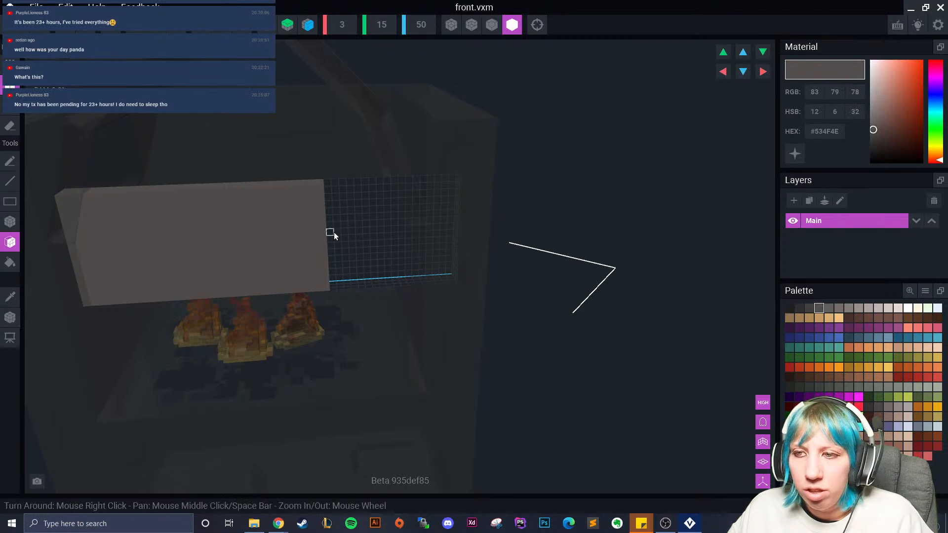
click(358, 237)
click(359, 238)
right_drag(360, 236, 358, 235)
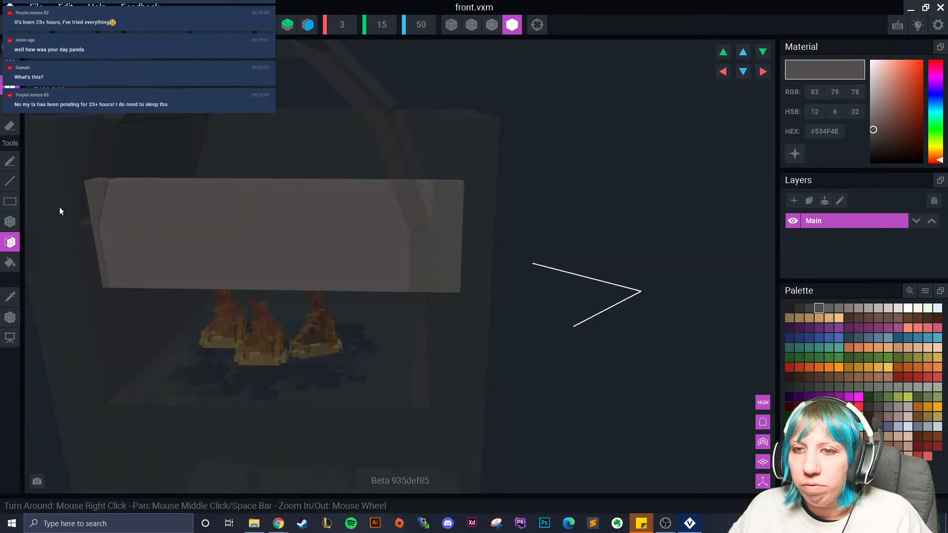
Erase the excess voxel layers from the overhanging end of the front panel.
click(11, 125)
right_drag(419, 220, 344, 231)
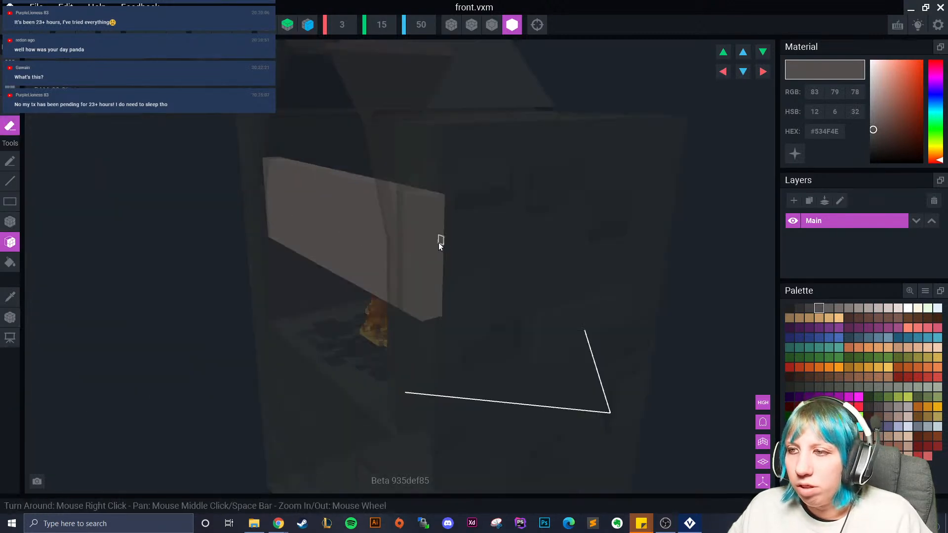
mouse_move(418, 248)
right_down()
mouse_move(403, 251)
mouse_move(419, 258)
mouse_move(320, 257)
mouse_move(394, 269)
mouse_move(343, 295)
mouse_move(345, 303)
mouse_move(268, 254)
mouse_move(432, 269)
mouse_move(442, 280)
mouse_move(384, 279)
right_up()
click(403, 248)
click(410, 252)
scroll(370, 277, up, 2)
middle_drag(392, 255, 367, 275)
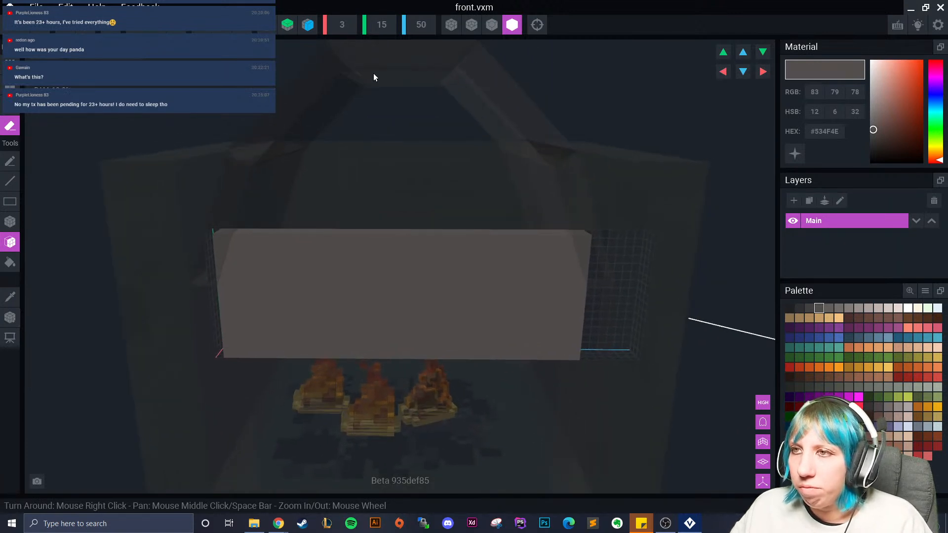
Set the front model's Y height to 35 voxels.
click(382, 24)
text(30)
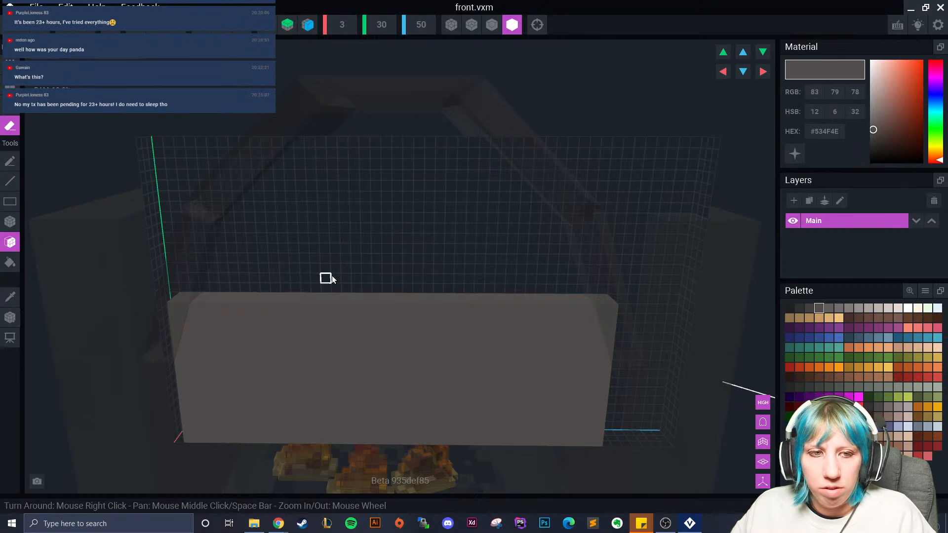
click(382, 24)
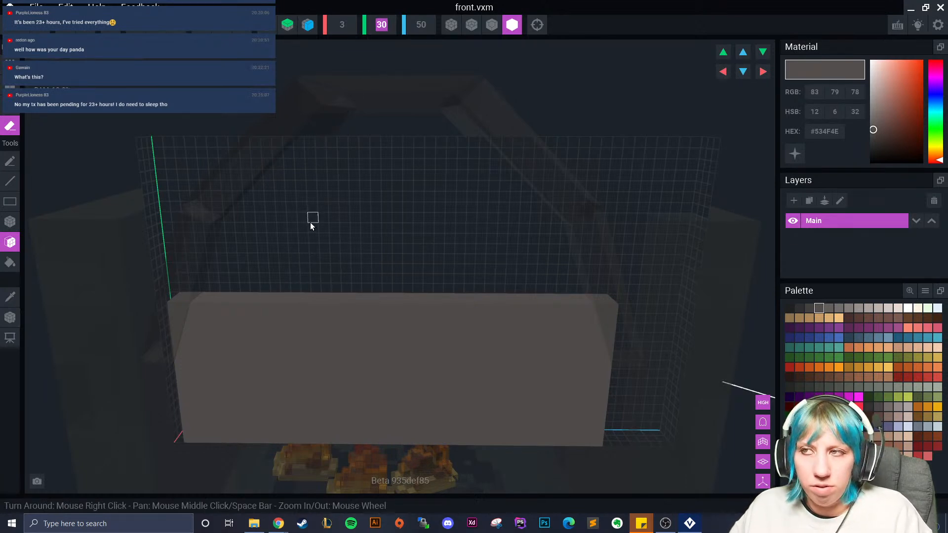
text(35)
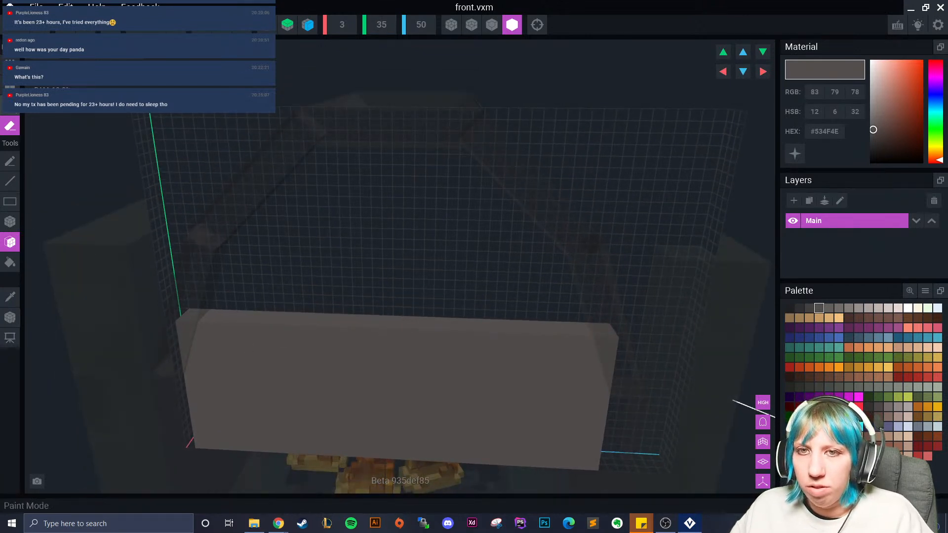
Add a thin box strip along the panel's top, inset at both ends, and display the model with voxel outlines.
click(9, 86)
right_drag(248, 298, 238, 310)
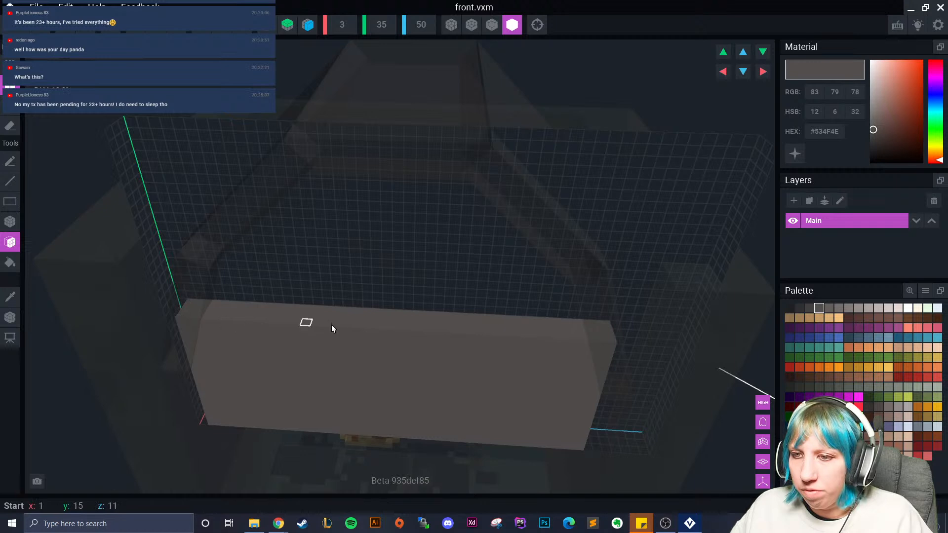
right_drag(323, 324, 144, 284)
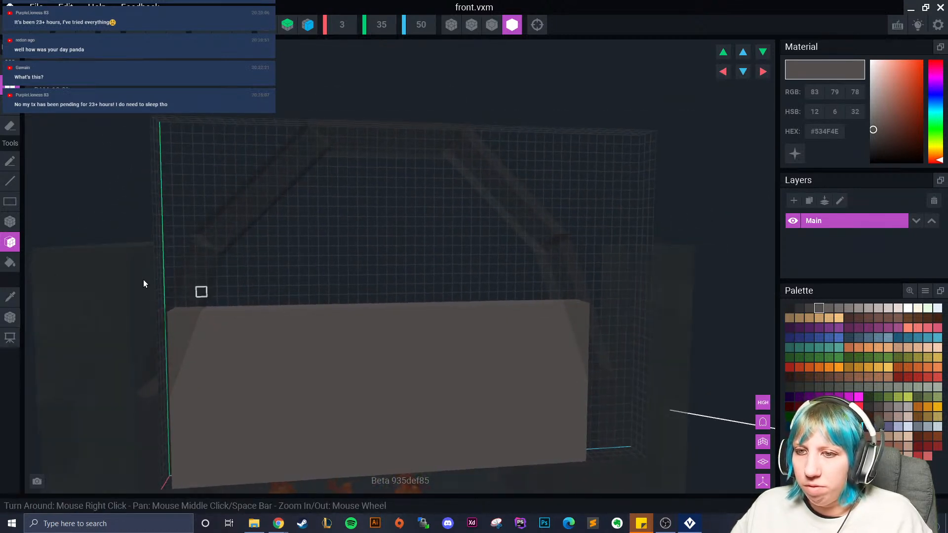
click(10, 222)
right_drag(234, 280, 215, 308)
mouse_move(215, 304)
mouse_down()
mouse_move(471, 325)
mouse_move(568, 324)
mouse_up()
click(492, 26)
right_drag(477, 286, 476, 274)
Extrude the inset strip's top face upward several layers to form the panel's first narrower tier.
click(10, 242)
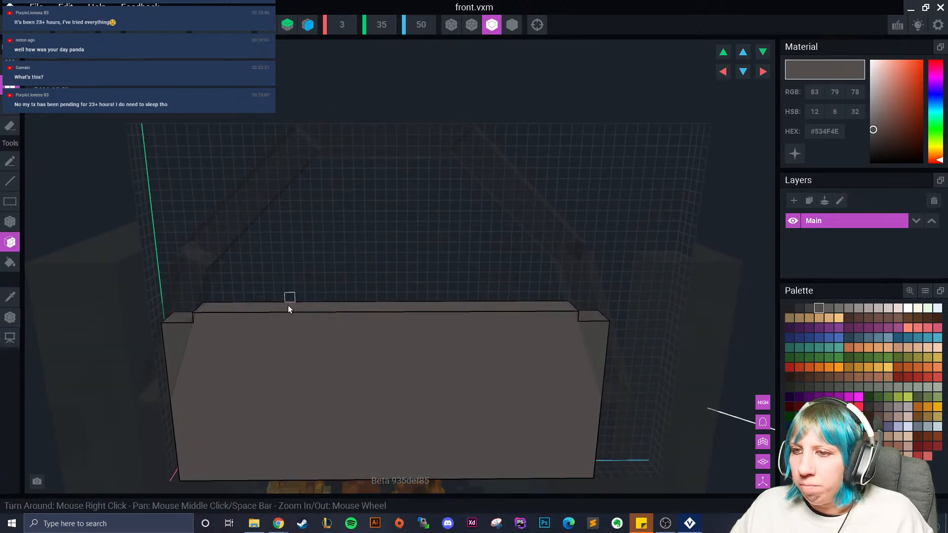
click(290, 308)
click(290, 298)
click(288, 287)
right_drag(315, 283, 323, 263)
click(318, 274)
click(318, 263)
click(321, 257)
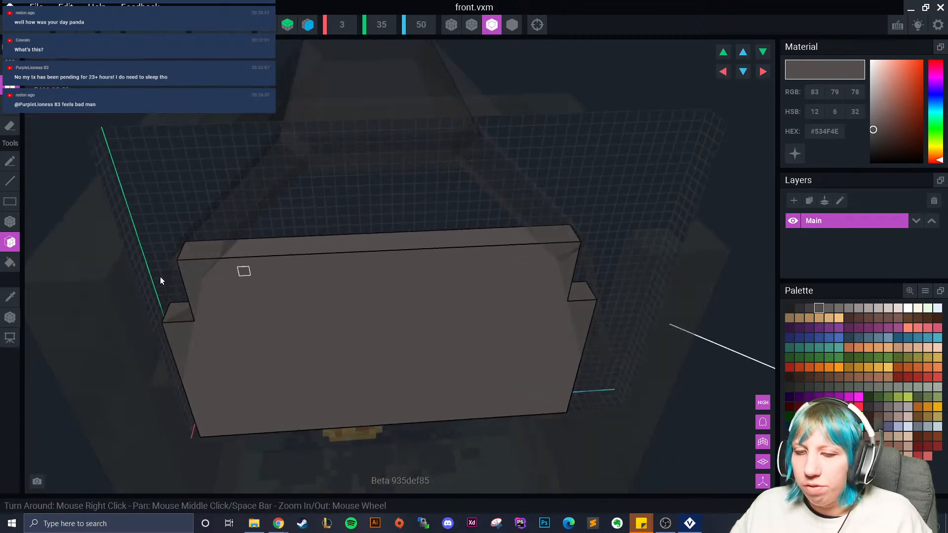
Add a narrower box strip on the first tier and extrude it upward into a second tier.
click(7, 225)
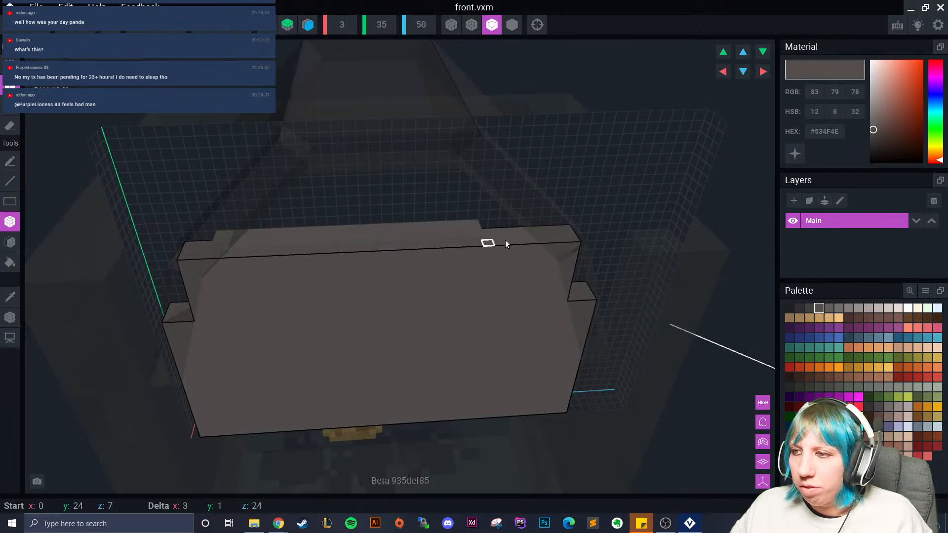
right_drag(530, 239, 324, 291)
click(10, 242)
right_drag(322, 227, 356, 212)
Add a narrower box strip on the second tier and erase the excess voxels at its ends.
click(10, 222)
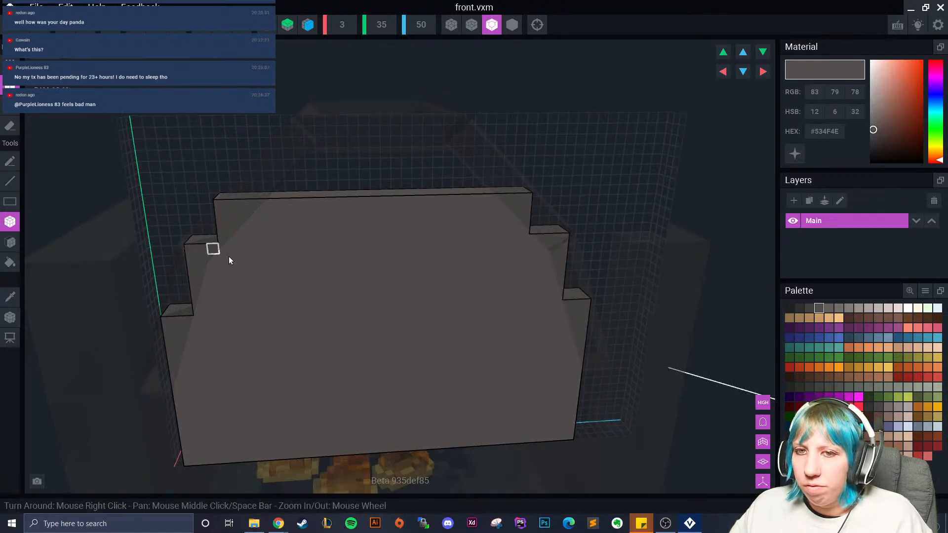
right_drag(212, 252, 277, 195)
drag(272, 192, 463, 200)
mouse_move(463, 201)
right_down()
mouse_move(464, 212)
mouse_move(433, 221)
right_up()
click(10, 125)
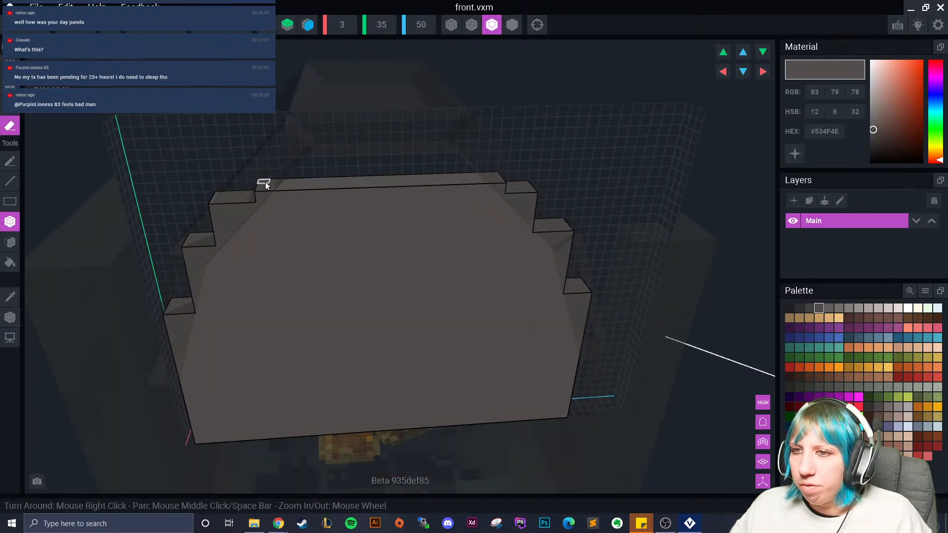
right_drag(288, 216, 291, 220)
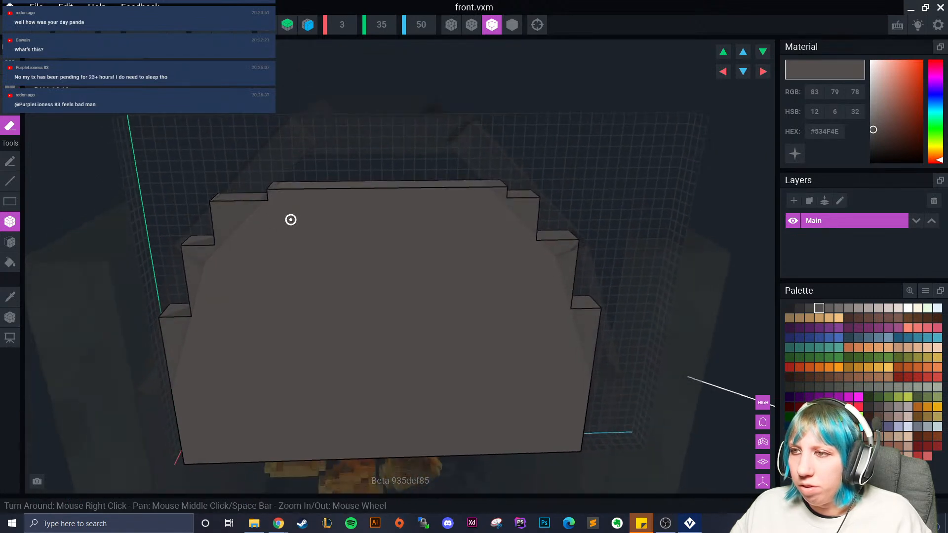
click(499, 185)
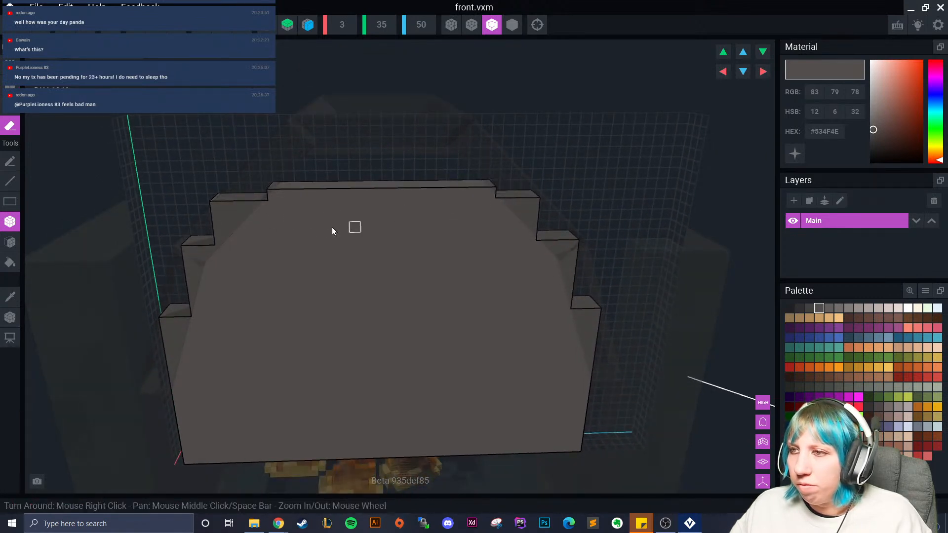
Extrude the trimmed strip upward to form the panel's top tier beneath the hood's top.
right_drag(266, 231, 266, 231)
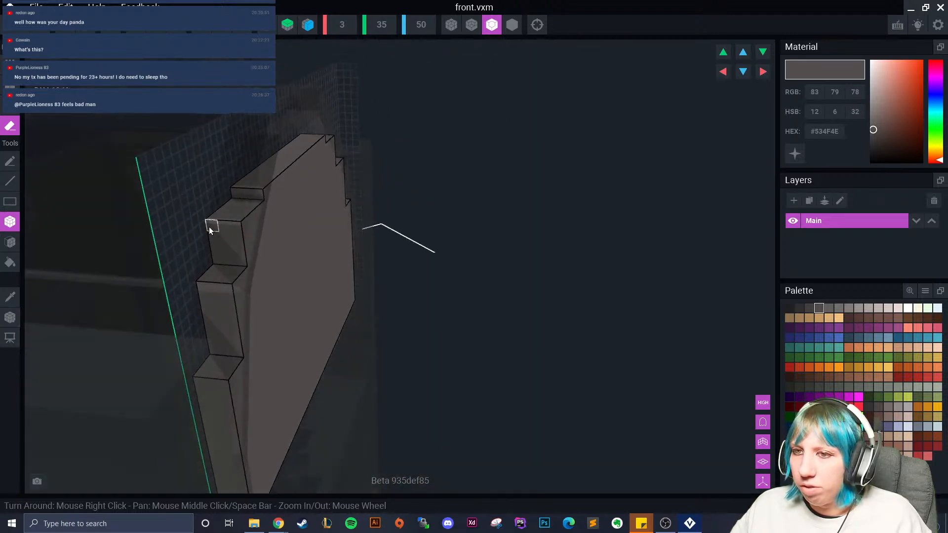
right_drag(236, 263, 184, 289)
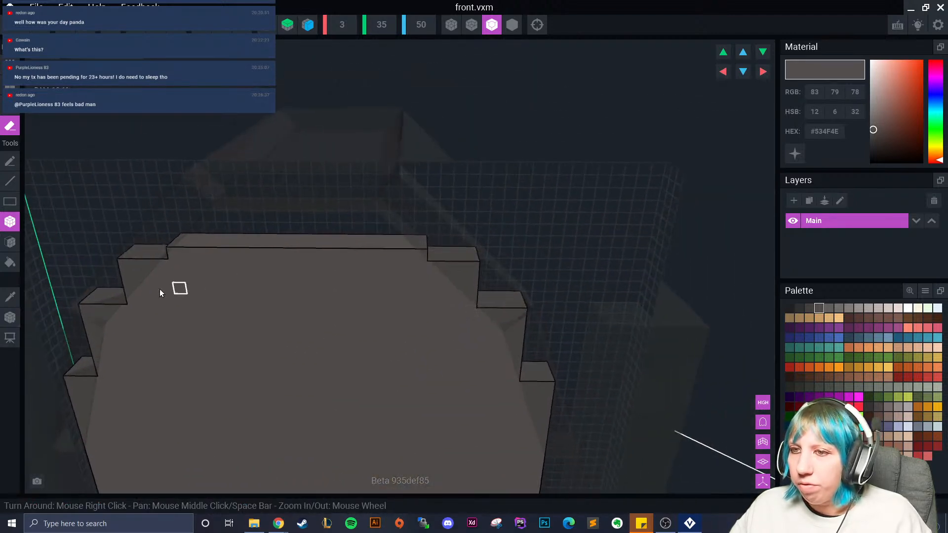
right_drag(197, 212, 120, 206)
right_drag(324, 311, 122, 120)
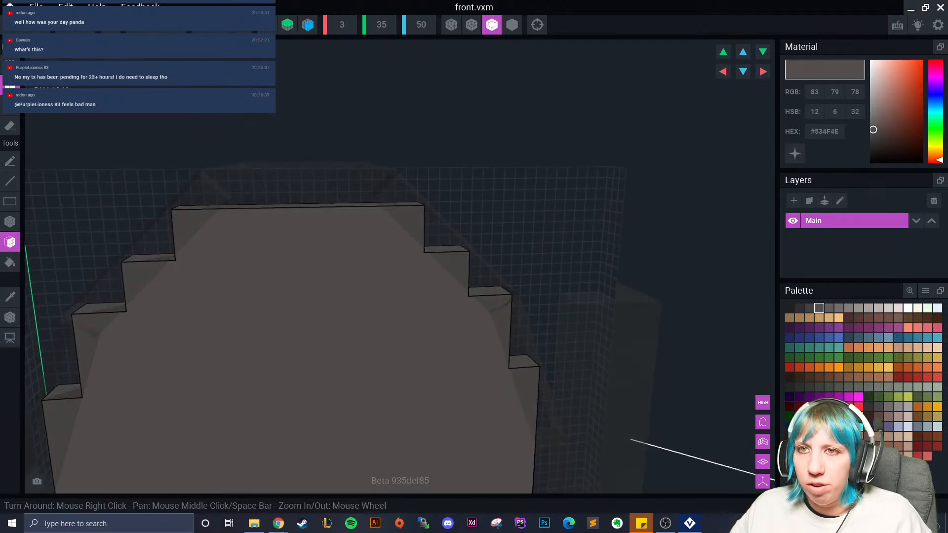
Erase the panel's lowest voxel layers and shrink the volume to 30 voxels high and 42 voxels deep.
scroll(198, 220, down, 5)
right_drag(327, 372, 278, 249)
scroll(278, 250, up, 2)
middle_drag(262, 239, 277, 292)
right_drag(277, 296, 321, 319)
click(11, 127)
mouse_move(247, 296)
right_down()
mouse_move(279, 271)
mouse_move(282, 290)
right_up()
click(279, 289)
click(280, 285)
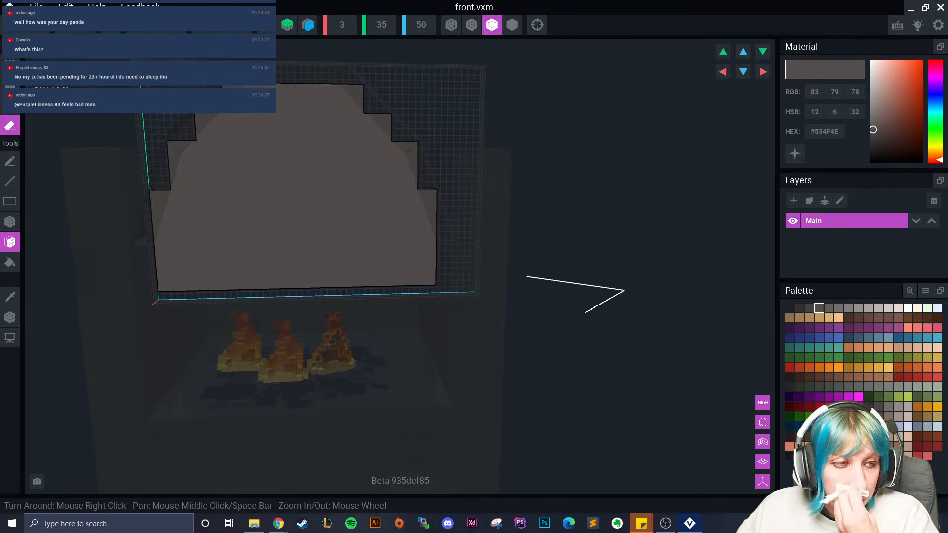
right_drag(282, 289, 335, 326)
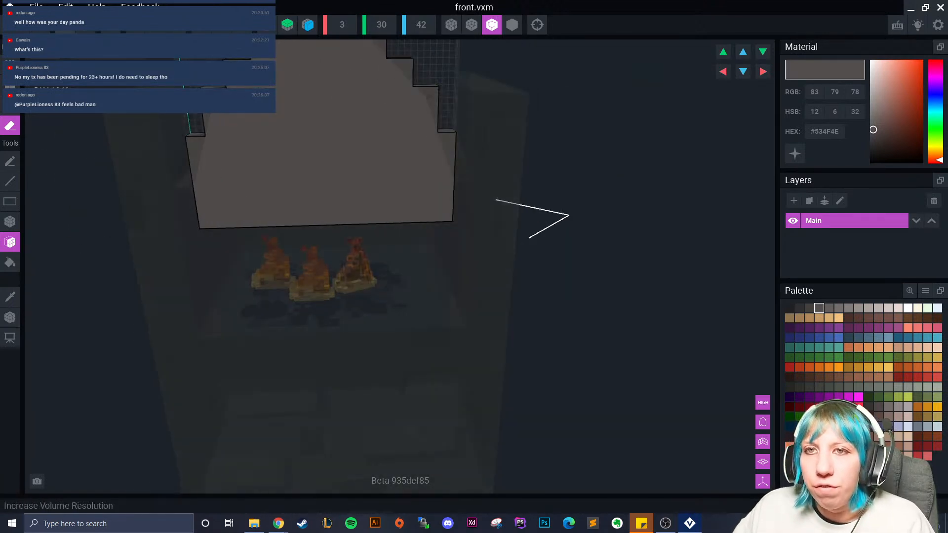
Set the front model's pivot to the floor and return to the kitchen cauldron scene.
click(10, 322)
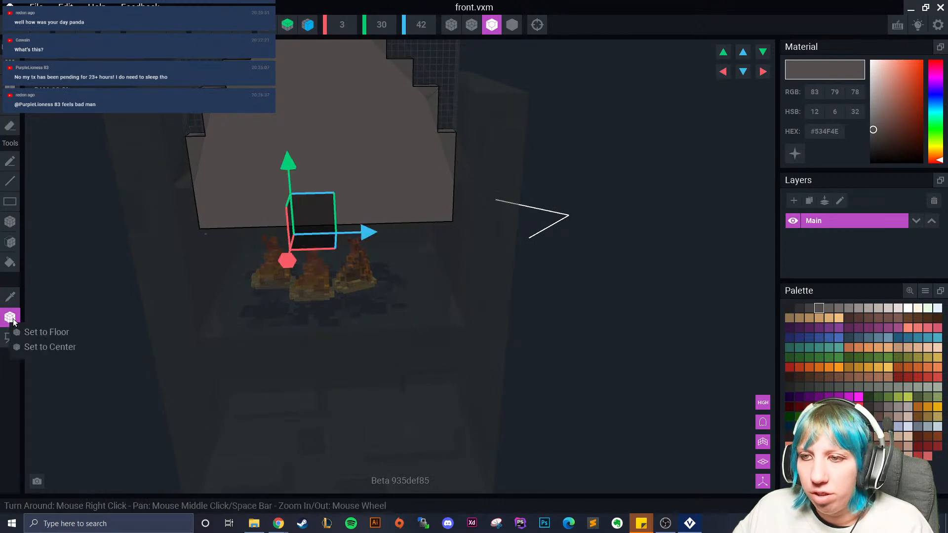
click(30, 333)
middle_drag(252, 85, 243, 177)
click(23, 31)
click(350, 197)
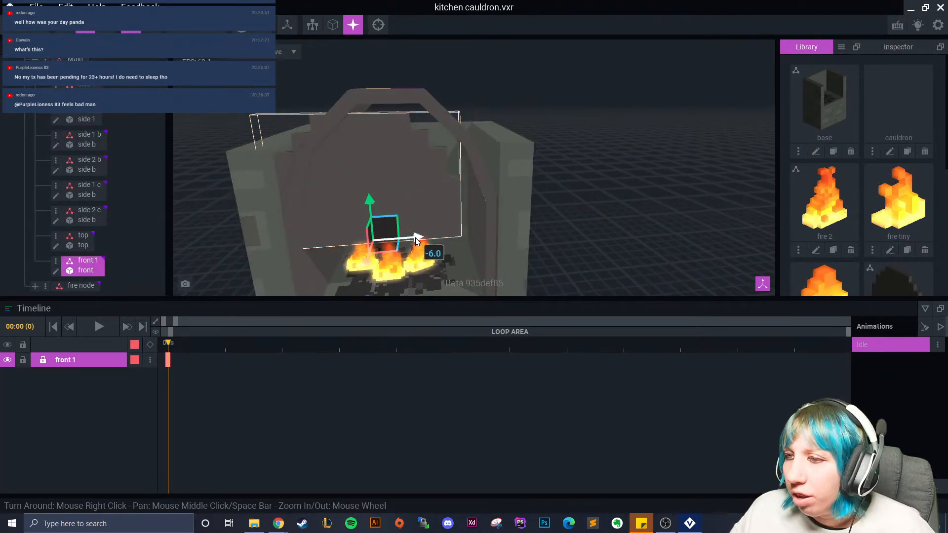
Move the front 1 panel sideways to 0.0 and up to 66.0 to align it with the hood.
drag(420, 241, 440, 242)
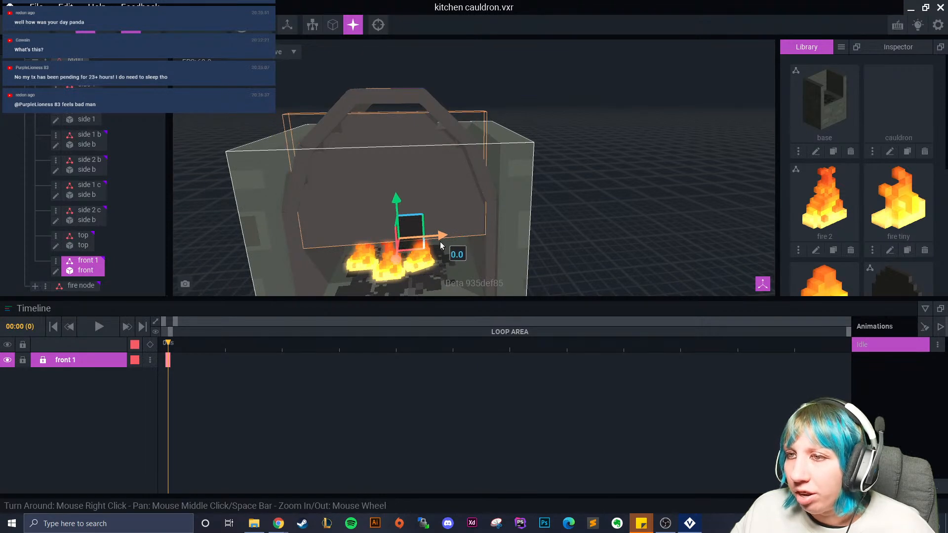
drag(395, 202, 395, 192)
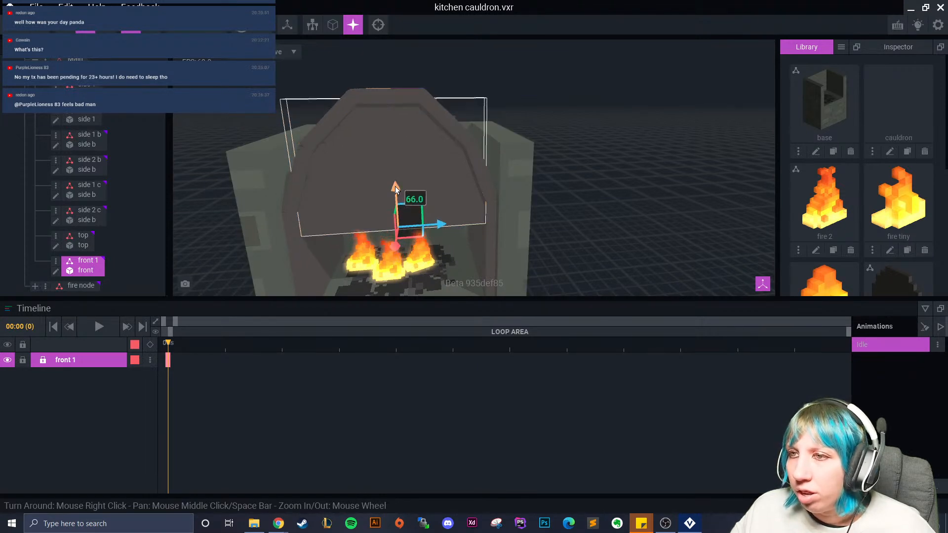
right_drag(393, 203, 391, 203)
scroll(418, 180, down, 1)
click(597, 214)
right_drag(543, 226, 497, 229)
click(470, 163)
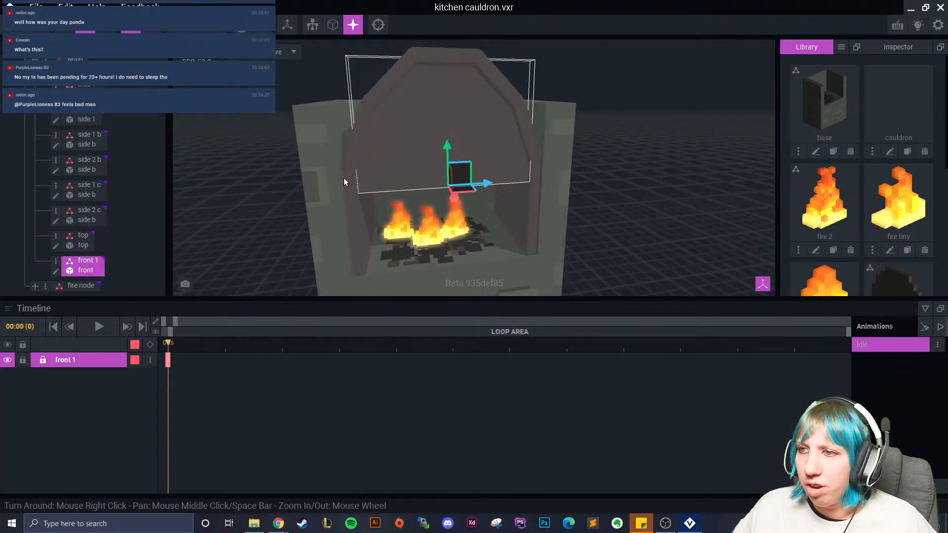
Reopen the front model for editing and erase more voxel layers from the panel's bottom edge.
click(56, 271)
right_drag(342, 260, 343, 286)
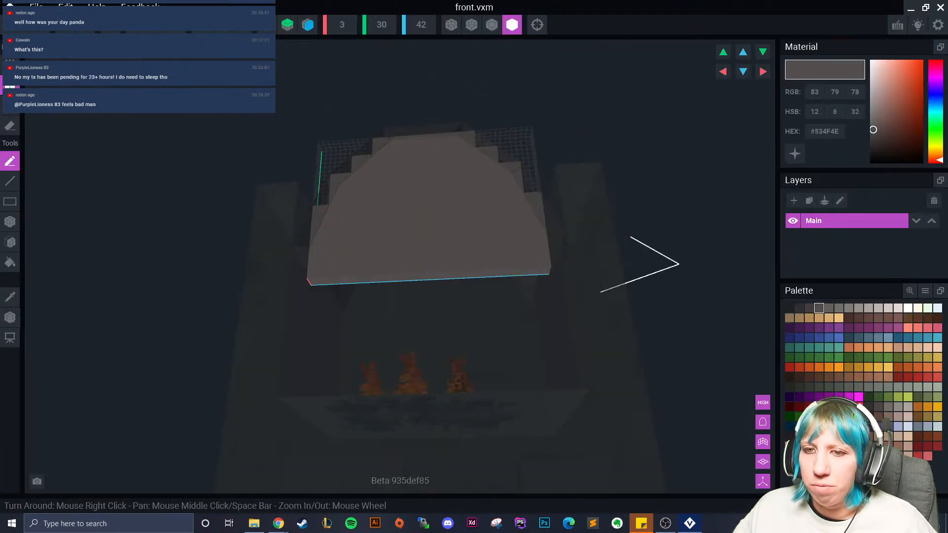
click(10, 242)
click(11, 126)
right_drag(399, 225, 408, 275)
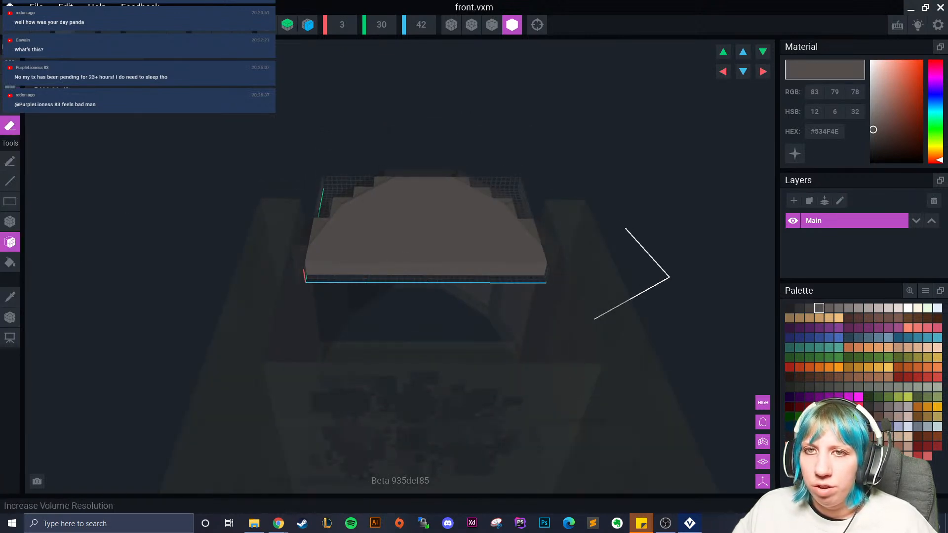
Shrink the volume to the shortened panel and set its pivot to the floor before returning to the scene.
click(122, 31)
click(15, 318)
click(57, 325)
click(10, 7)
Raise the shortened front 1 panel so that it lines up with the hood's sides and top.
click(372, 191)
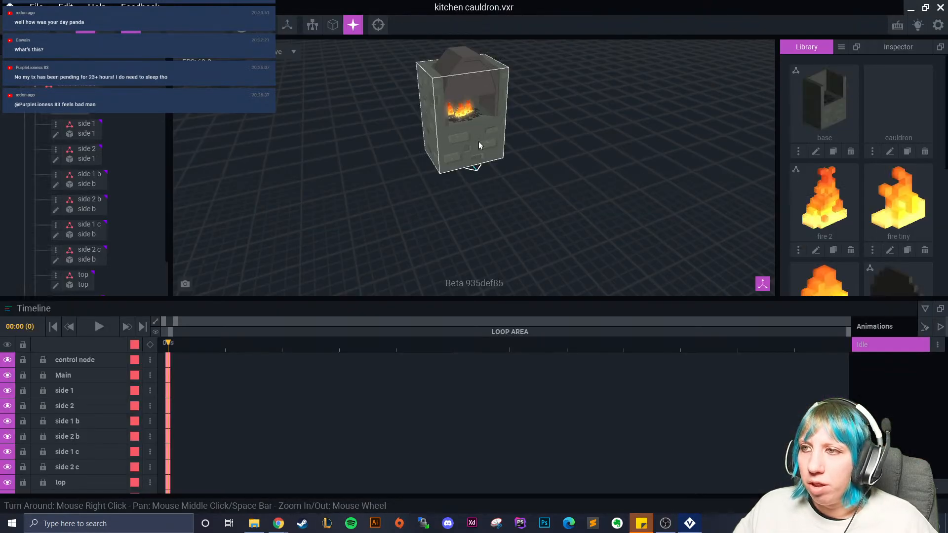
scroll(479, 141, up, 5)
scroll(466, 201, up, 5)
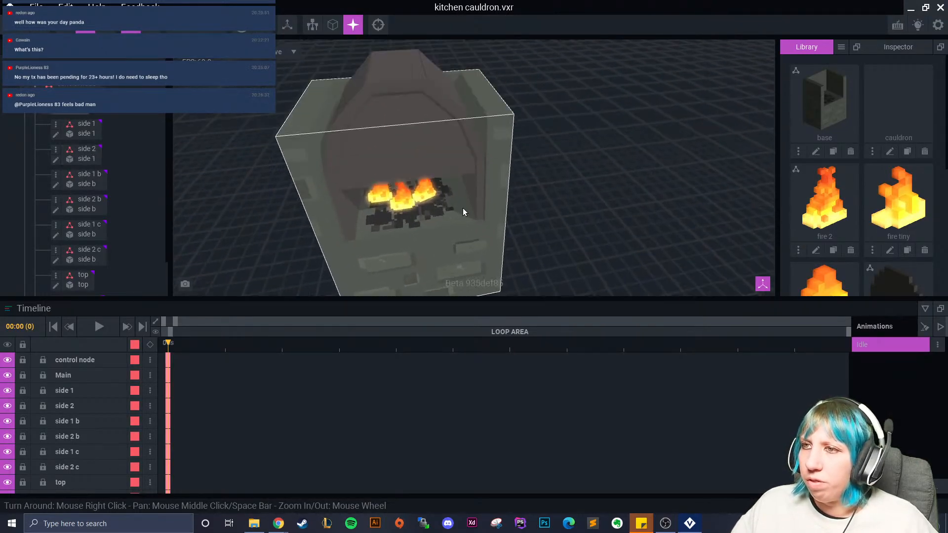
click(406, 158)
drag(396, 154, 394, 143)
Examine the assembled fireplace's hood, opening and lower front from several angles.
click(611, 170)
right_drag(612, 170, 586, 183)
scroll(596, 173, down, 5)
scroll(591, 208, up, 3)
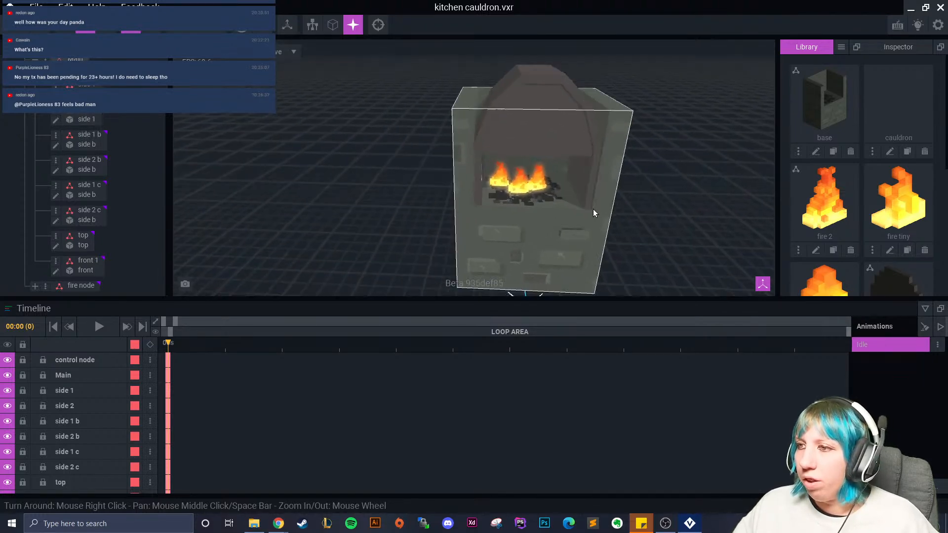
middle_drag(593, 209, 582, 178)
scroll(581, 179, up, 1)
right_drag(565, 217, 548, 219)
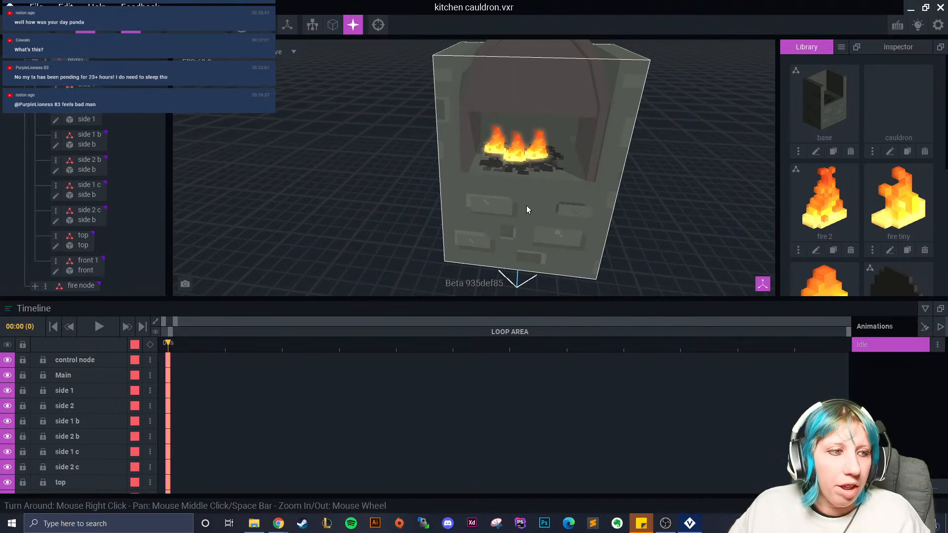
scroll(573, 236, down, 2)
right_drag(572, 236, 529, 213)
scroll(528, 212, up, 6)
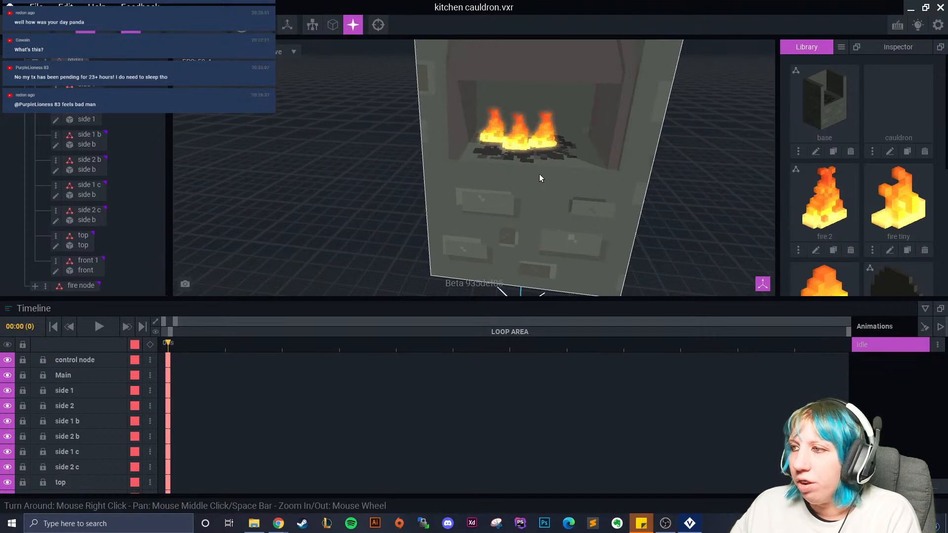
scroll(882, 244, down, 5)
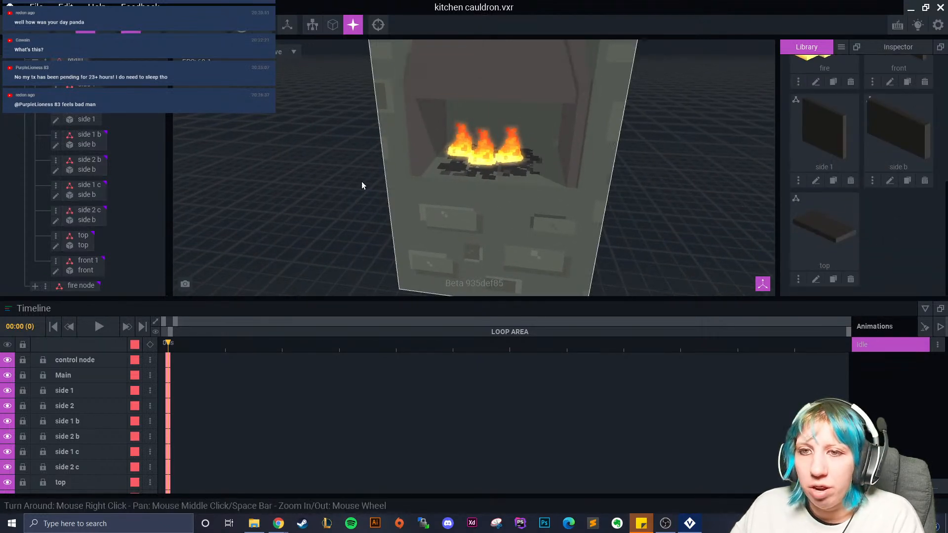
scroll(78, 237, up, 1)
scroll(76, 227, up, 1)
Create a child node named front bottom under the Main node.
click(47, 100)
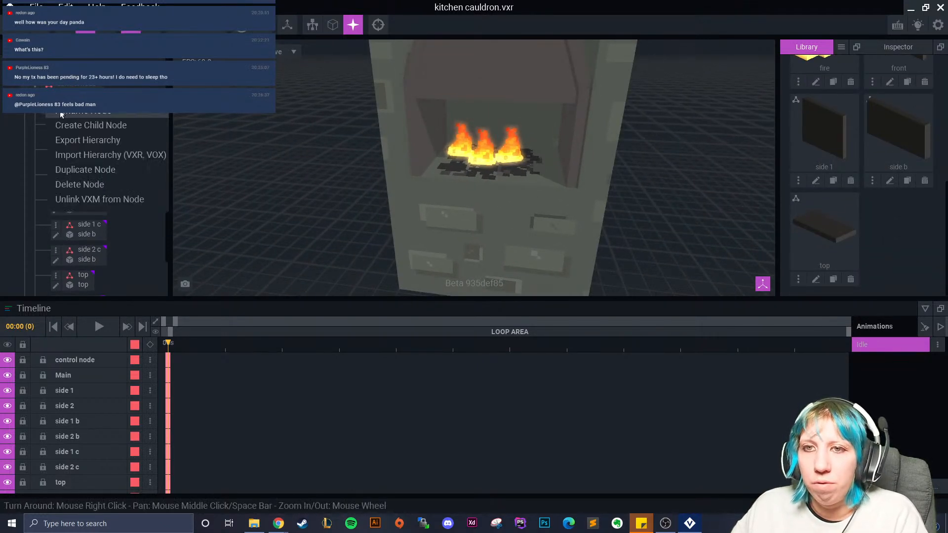
click(72, 126)
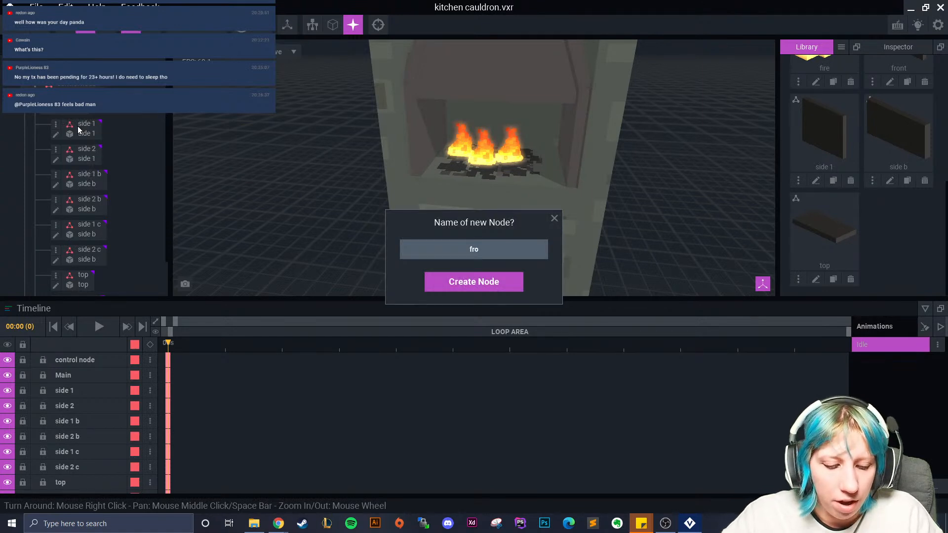
key(Return)
scroll(78, 148, down, 3)
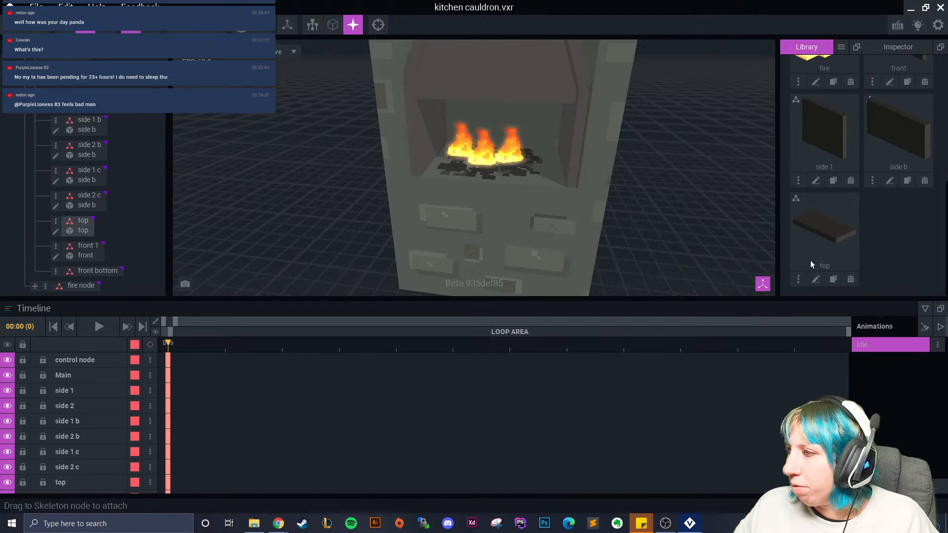
Attach the side b model to the front bottom node and rotate it 270° so it lies across the fireplace opening.
drag(903, 129, 101, 273)
drag(497, 201, 509, 109)
click(105, 25)
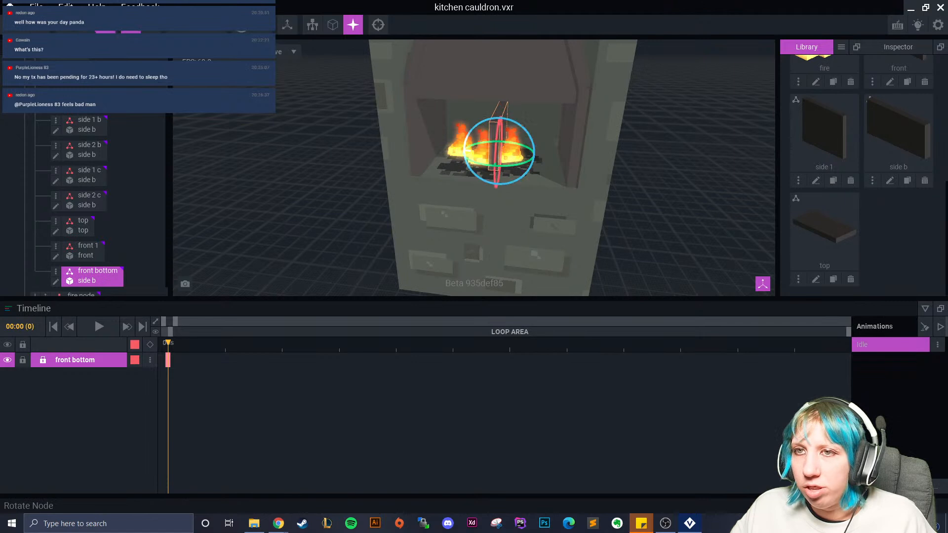
click(482, 165)
click(498, 121)
drag(494, 169, 544, 166)
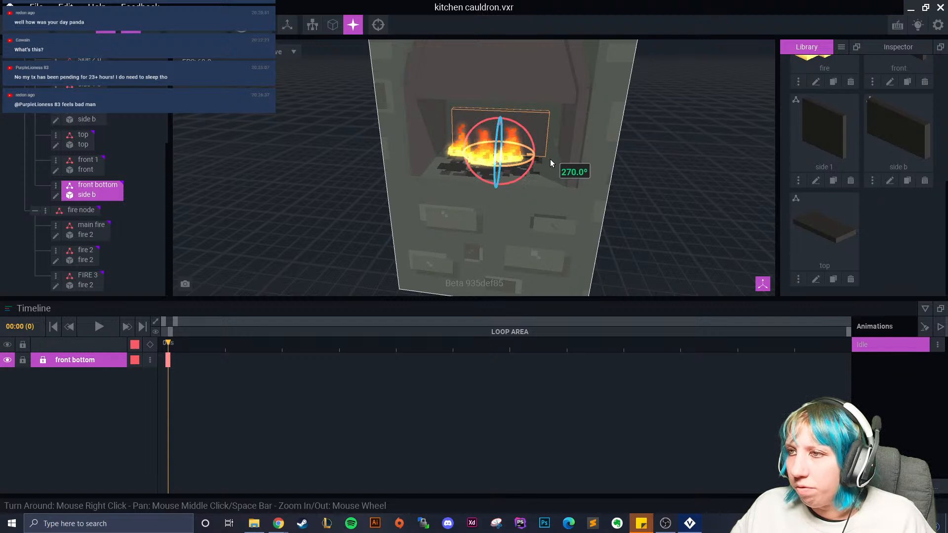
Try moving the front bottom panel forward, sideways and down so only a low edge shows in front of the flames.
click(85, 25)
drag(494, 167, 482, 195)
scroll(490, 206, up, 2)
middle_drag(489, 206, 488, 214)
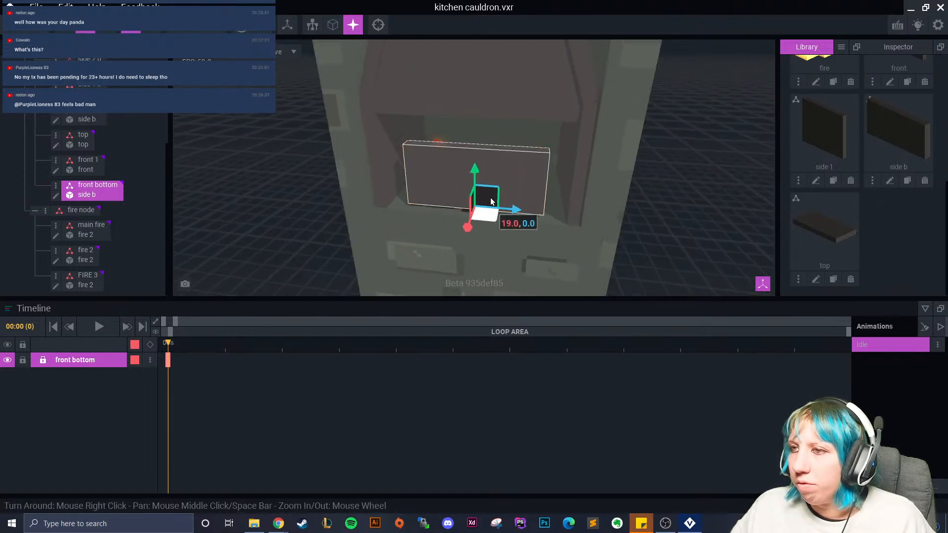
drag(482, 171, 475, 196)
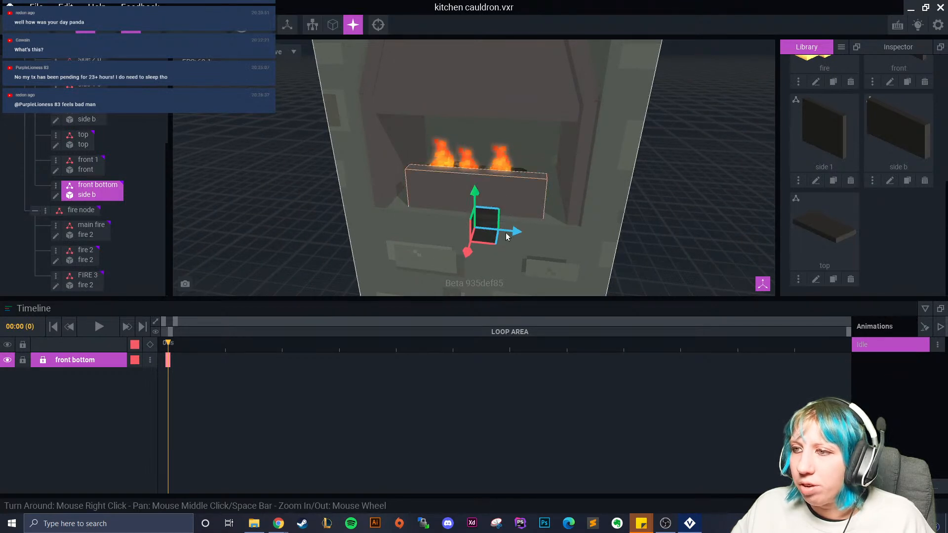
drag(516, 235, 489, 233)
drag(449, 194, 444, 223)
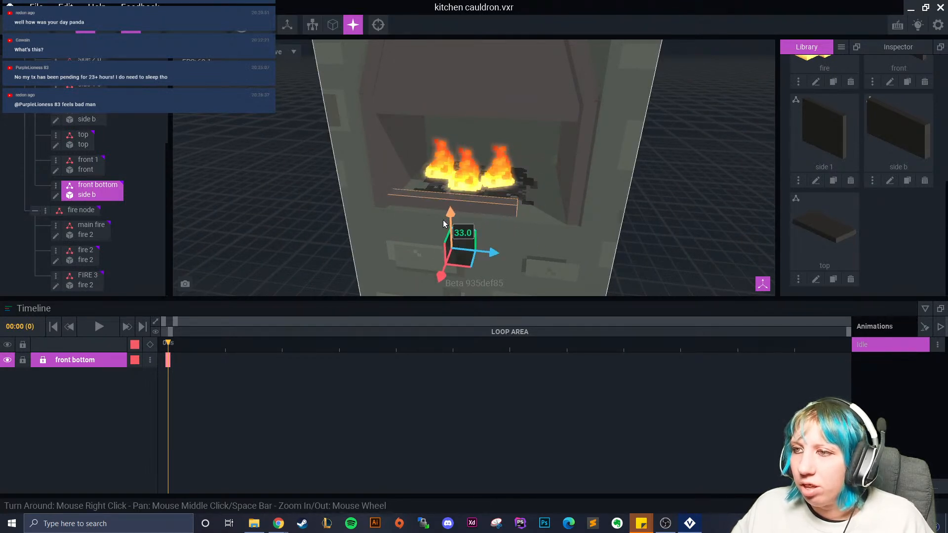
scroll(500, 238, up, 3)
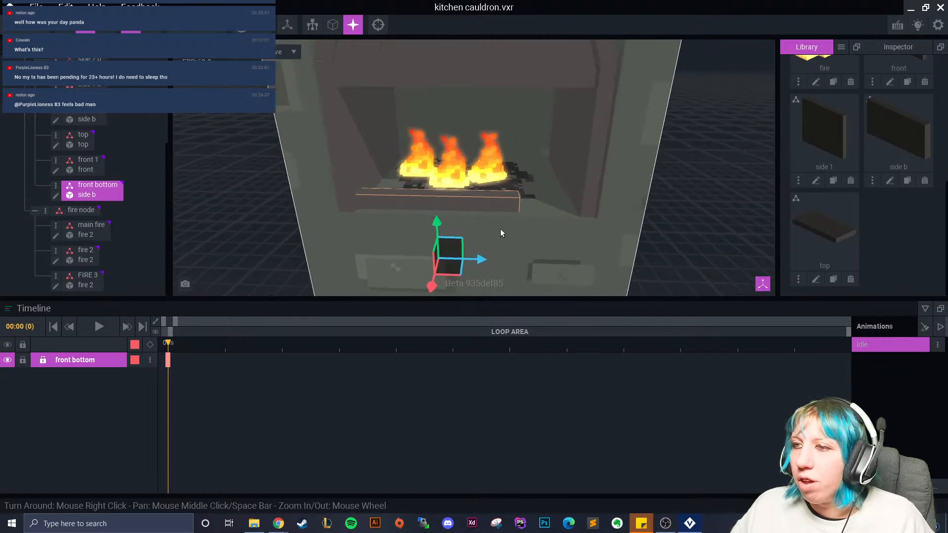
right_drag(390, 221, 419, 210)
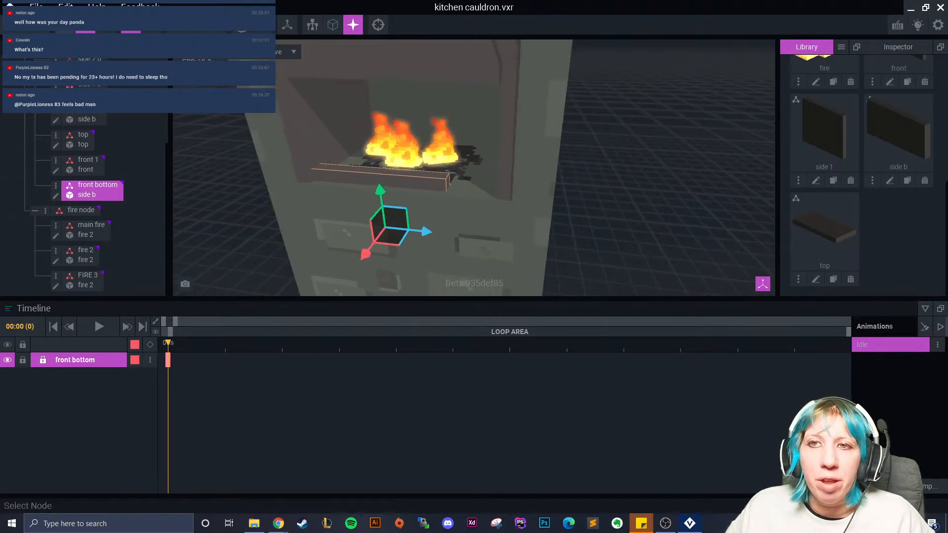
Delete the front bottom node from the skeleton.
click(55, 185)
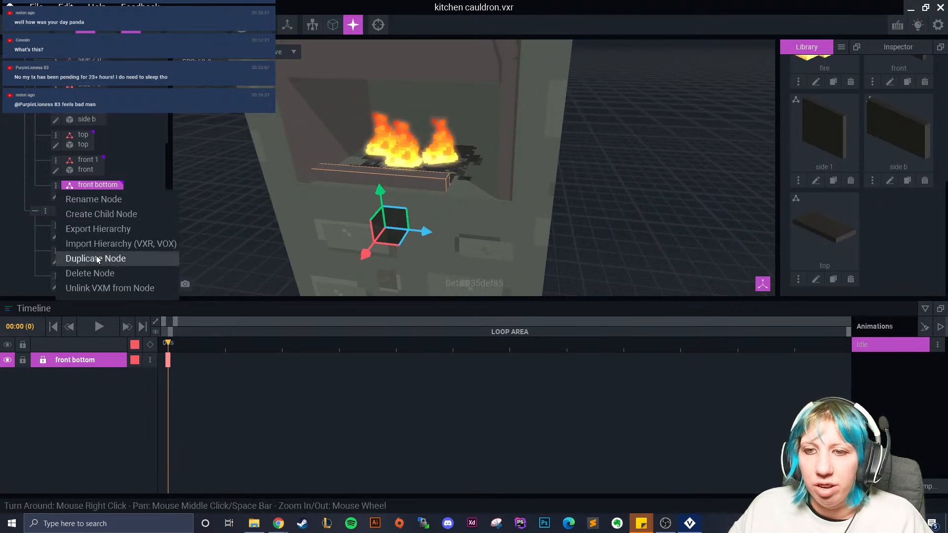
click(101, 273)
Open the side 1 model to check its colour, and return to the scene with its changes saved.
click(295, 155)
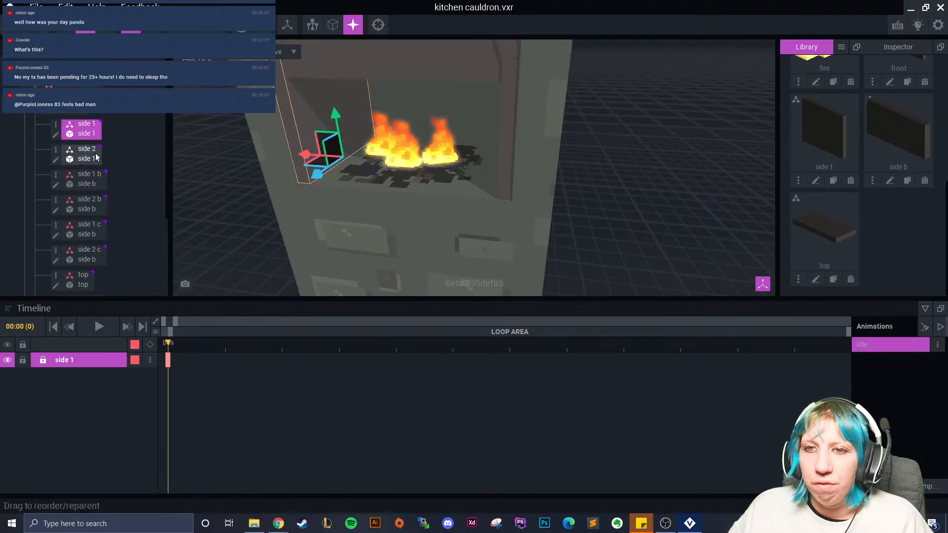
click(56, 135)
click(362, 232)
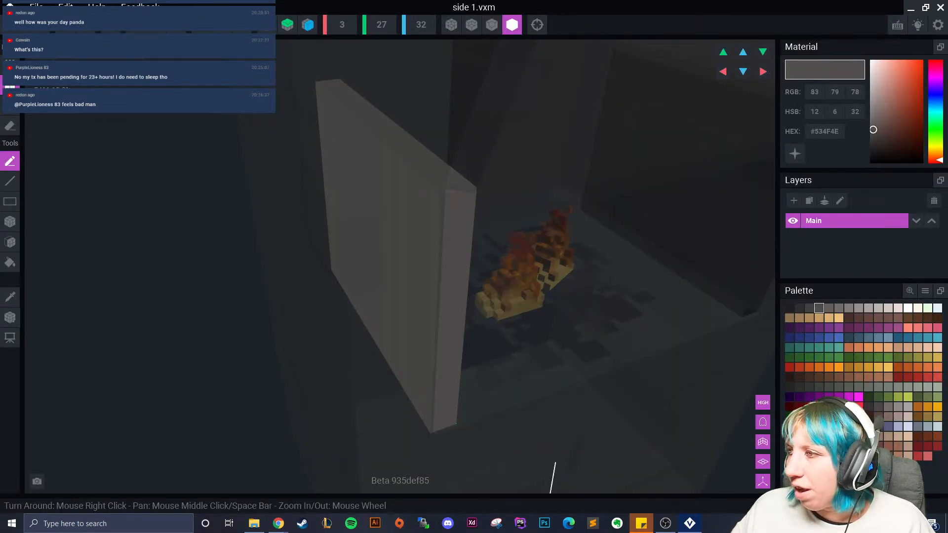
click(25, 30)
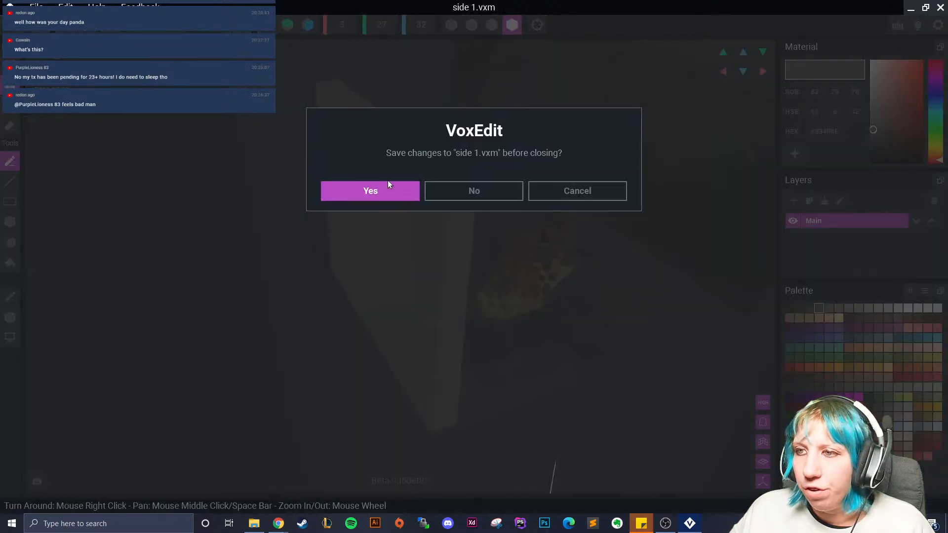
click(368, 191)
Open the base model and draw a #534F4E strip of voxels along the front edge of the hearth floor with the Box tool.
click(452, 118)
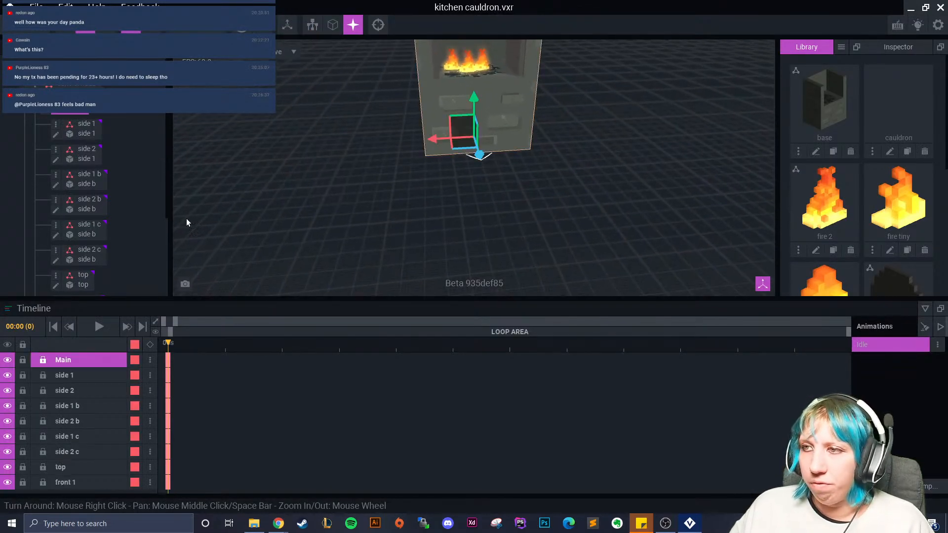
click(51, 111)
scroll(357, 284, up, 3)
scroll(357, 284, up, 3)
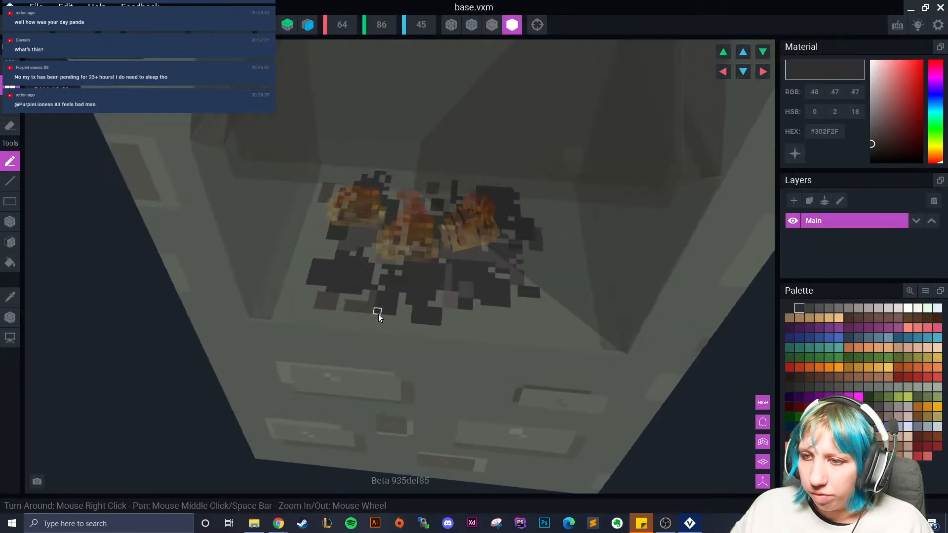
scroll(203, 264, up, 2)
click(819, 309)
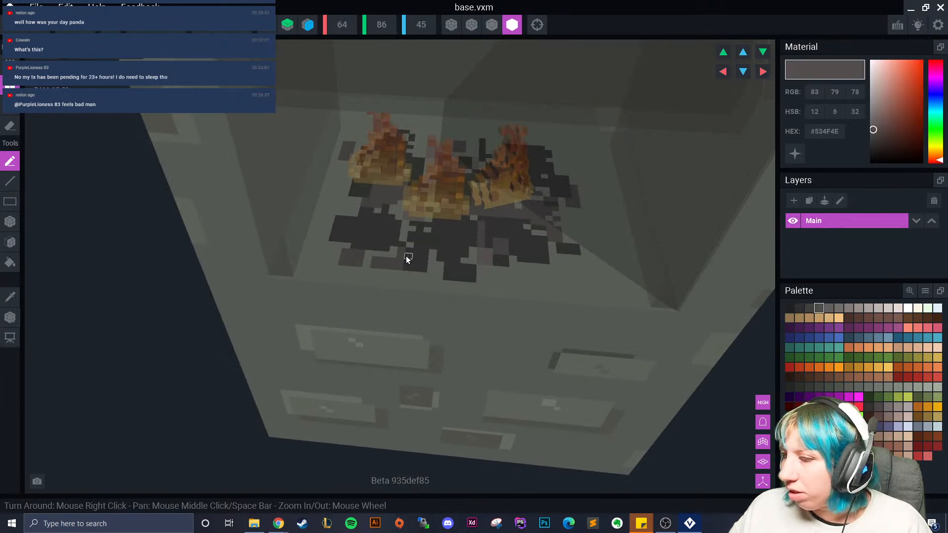
scroll(408, 258, up, 1)
click(10, 222)
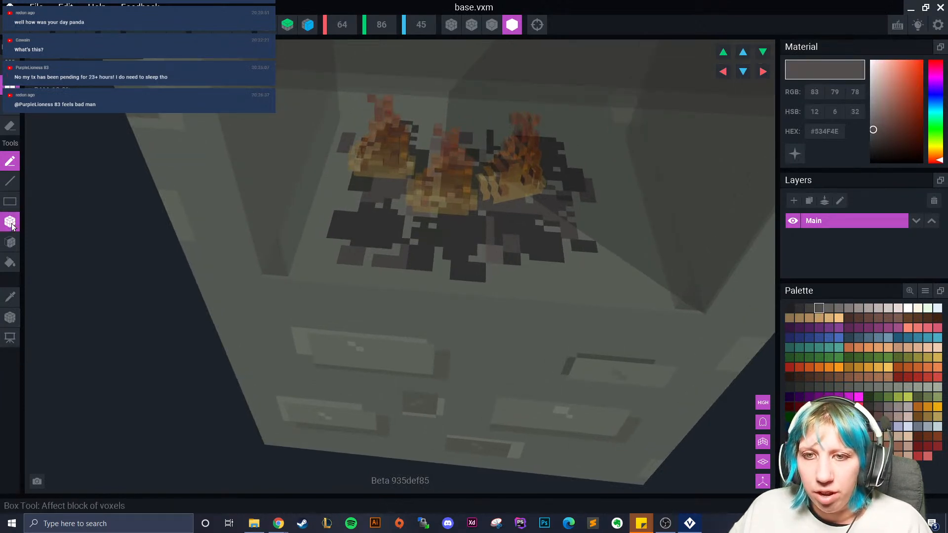
drag(298, 266, 705, 307)
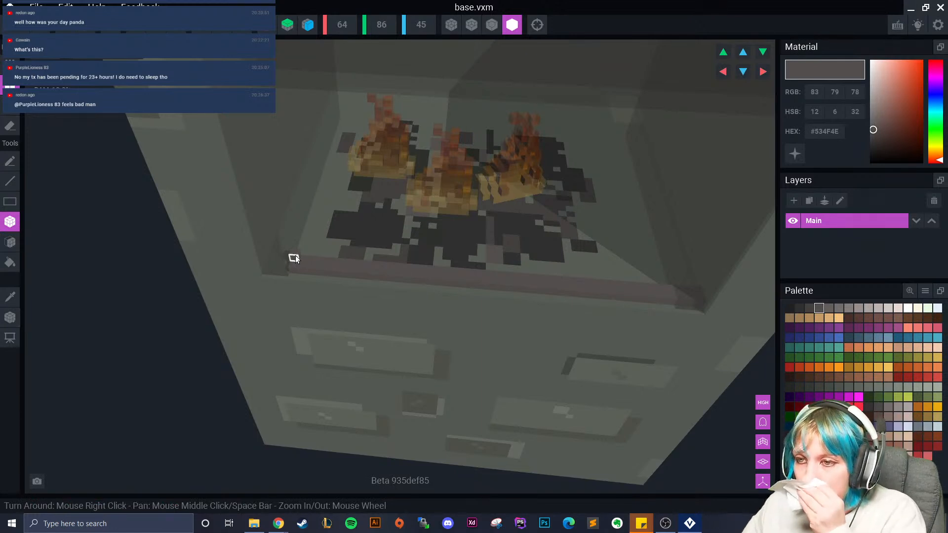
Raise the hearth's front strip with the Face tool, and return to the scene with the base model saved.
click(6, 245)
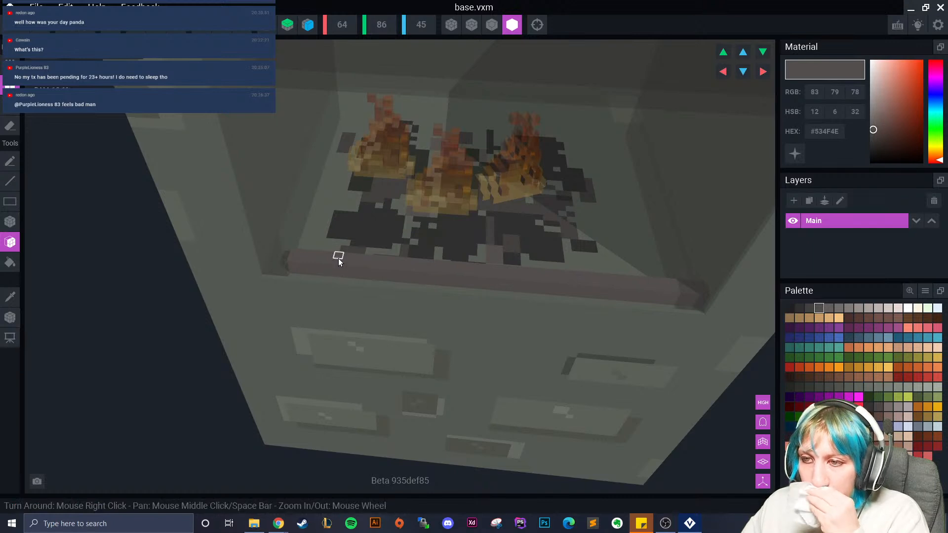
right_drag(334, 268, 362, 303)
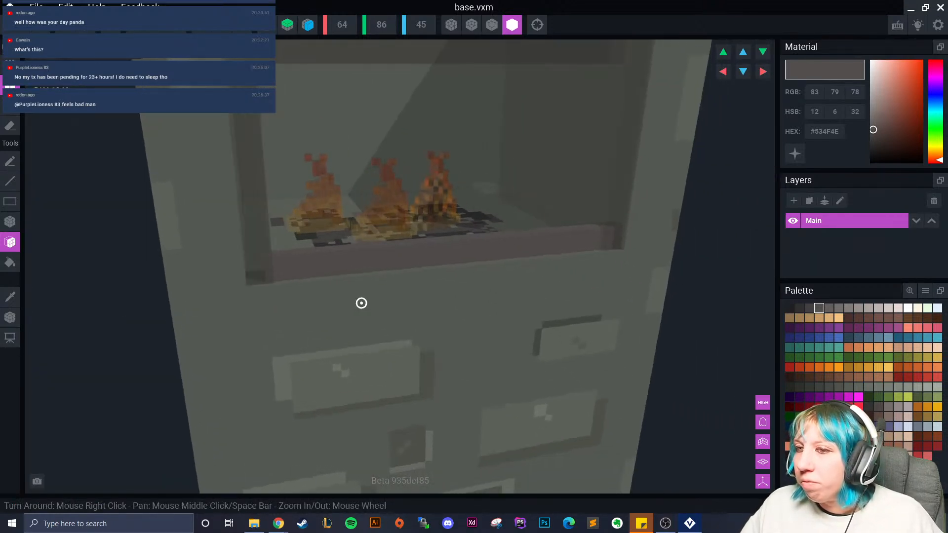
right_drag(449, 223, 423, 299)
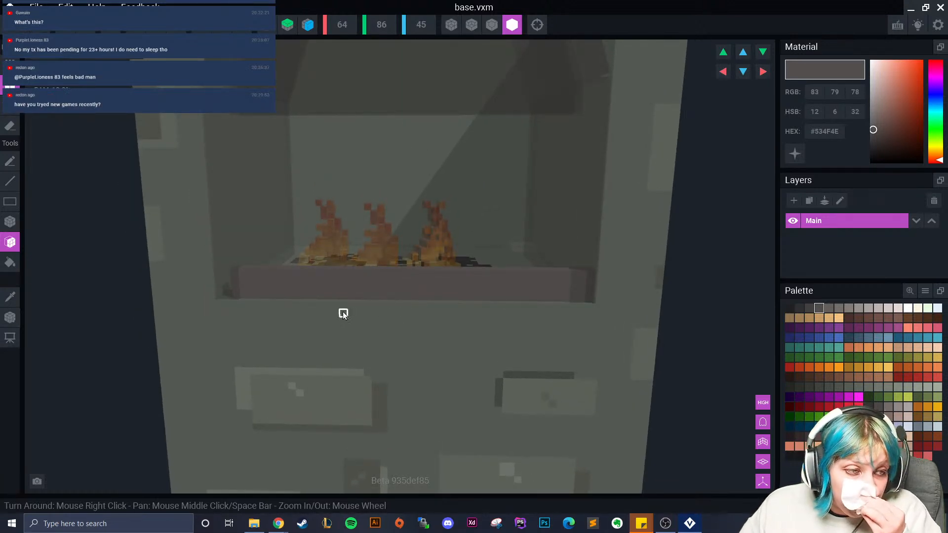
click(10, 127)
right_drag(87, 206, 261, 283)
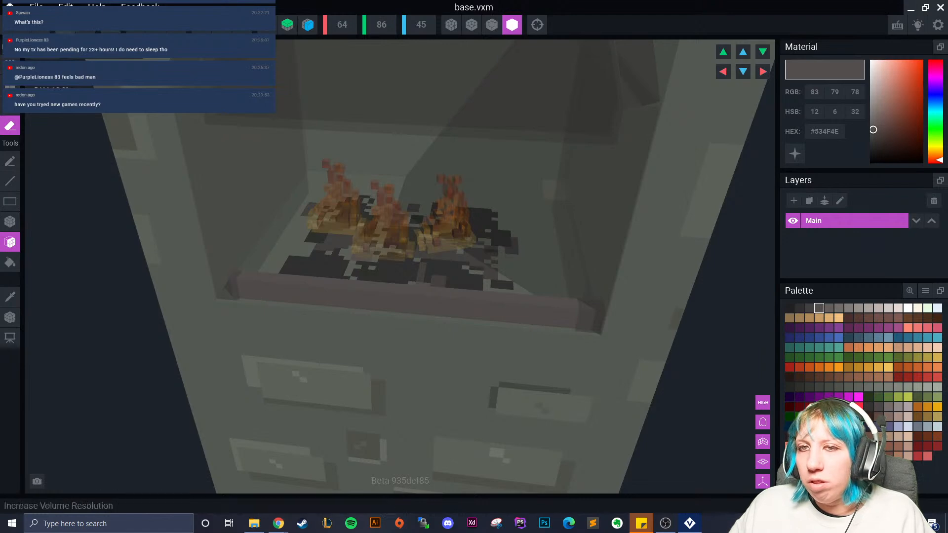
click(15, 24)
click(340, 192)
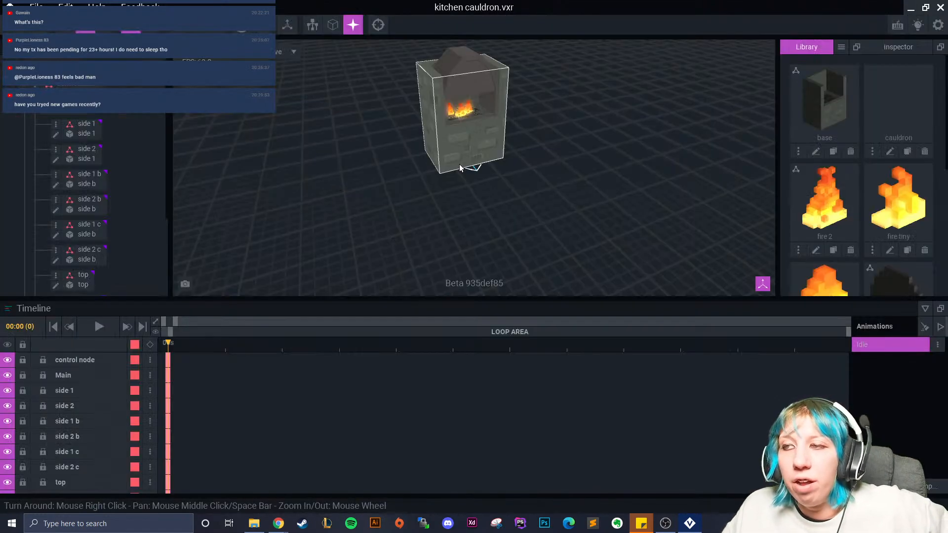
Examine the fireplace's opening, hearth strip and hood from several angles.
scroll(429, 160, up, 2)
scroll(429, 162, up, 2)
right_drag(383, 165, 365, 171)
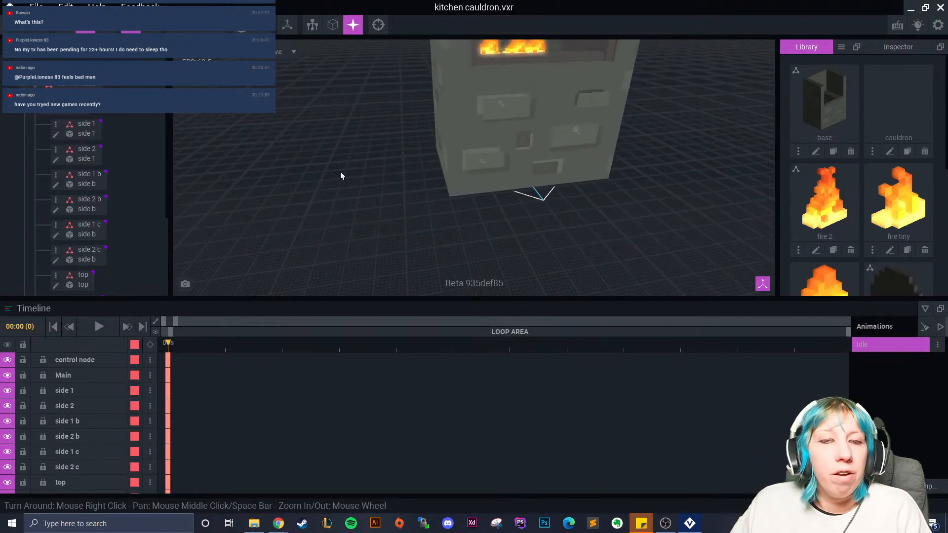
right_drag(280, 143, 429, 211)
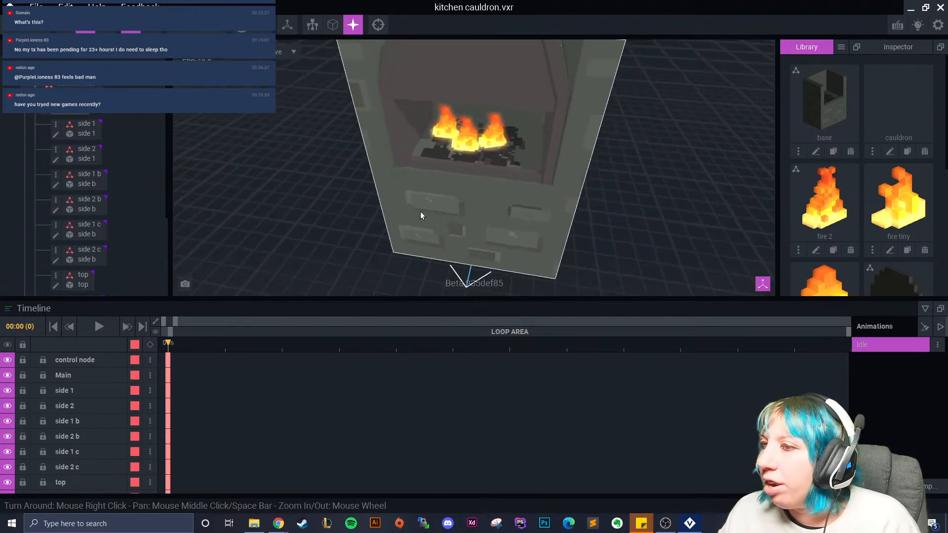
right_drag(398, 176, 373, 220)
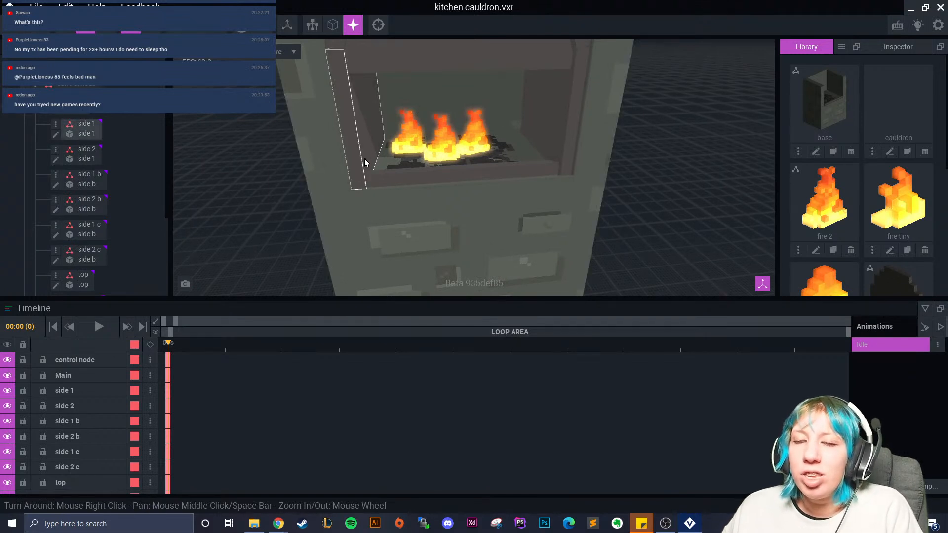
scroll(390, 142, down, 2)
right_drag(390, 144, 346, 208)
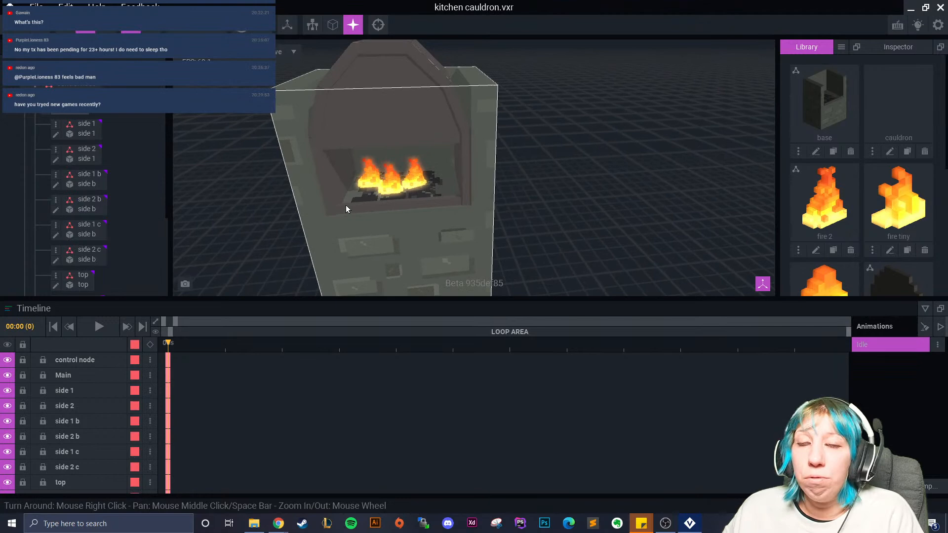
Open the front 1 node's model and paint four #423F3E brick rectangles across its front face with the Box tool.
click(389, 95)
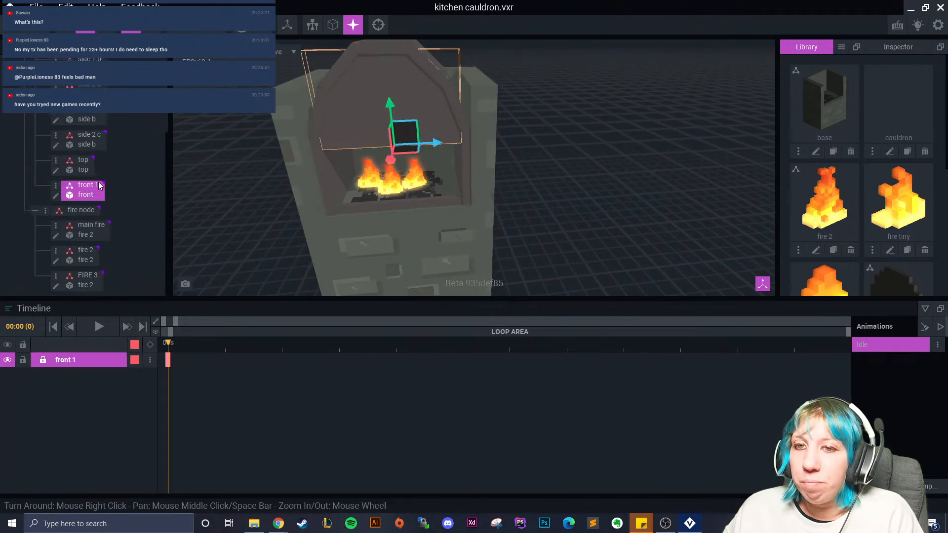
click(55, 200)
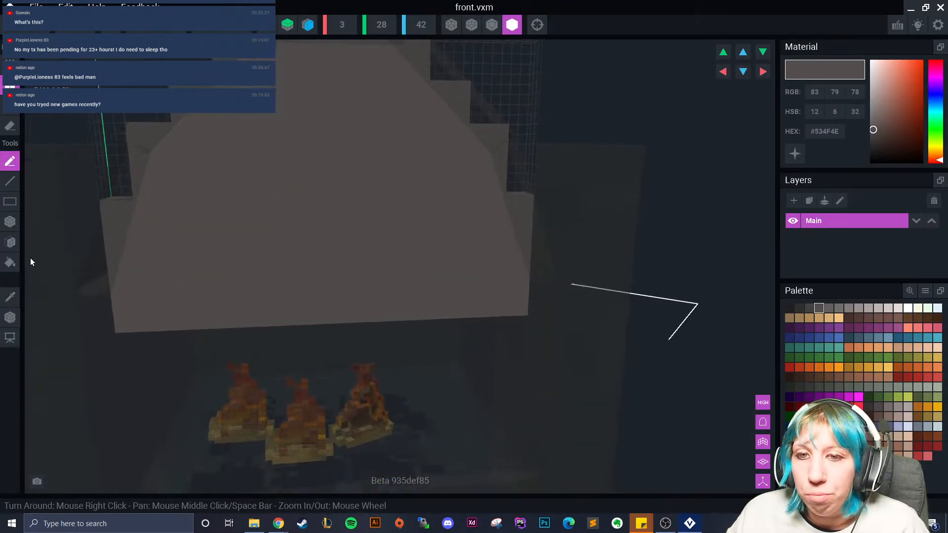
click(809, 308)
click(10, 222)
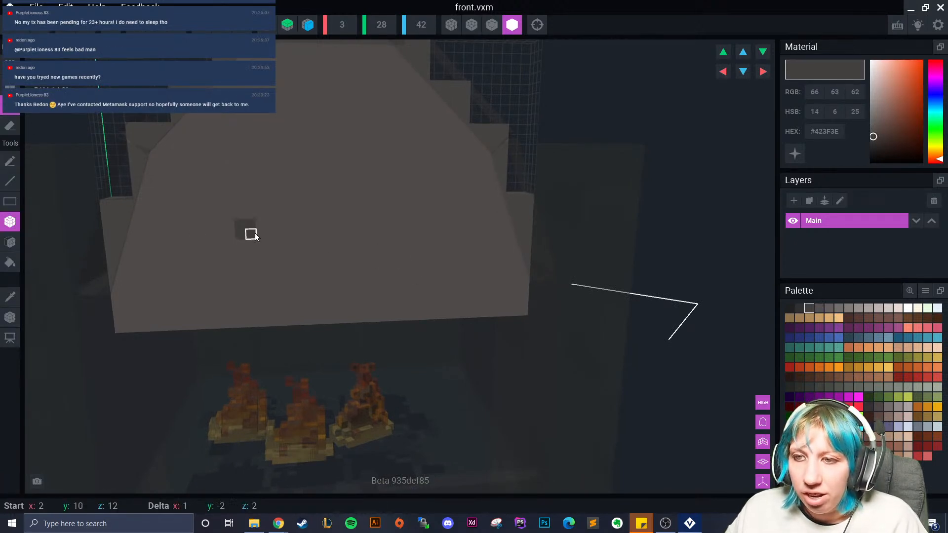
drag(298, 228, 354, 202)
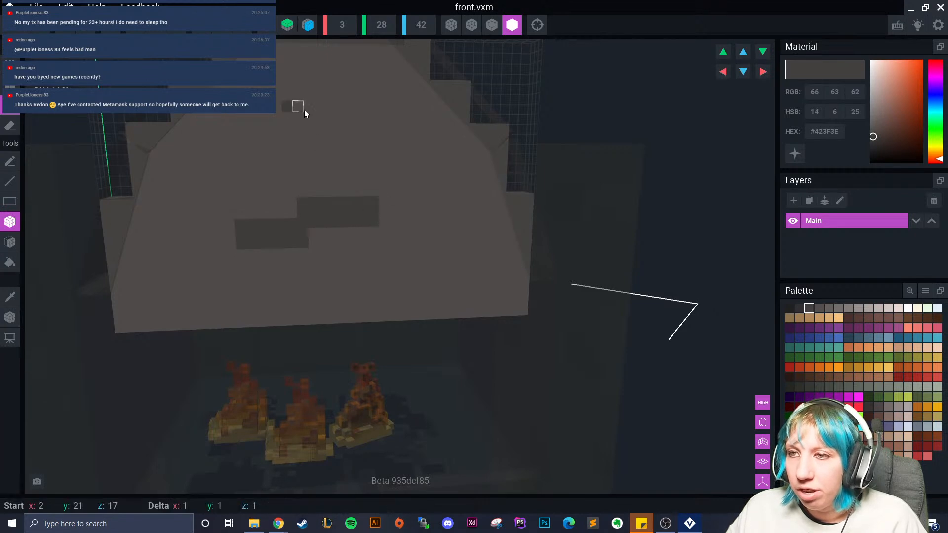
right_drag(478, 241, 466, 258)
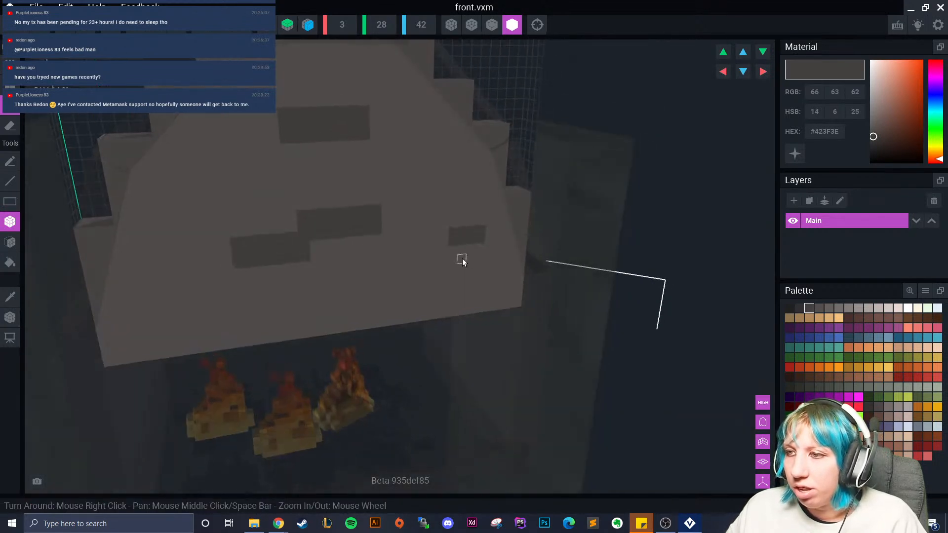
Paint a #645F5C brick near the panel's lower left corner and a lighter edge along the left and top of the nearby dark brick.
click(829, 308)
drag(160, 303, 227, 322)
click(819, 309)
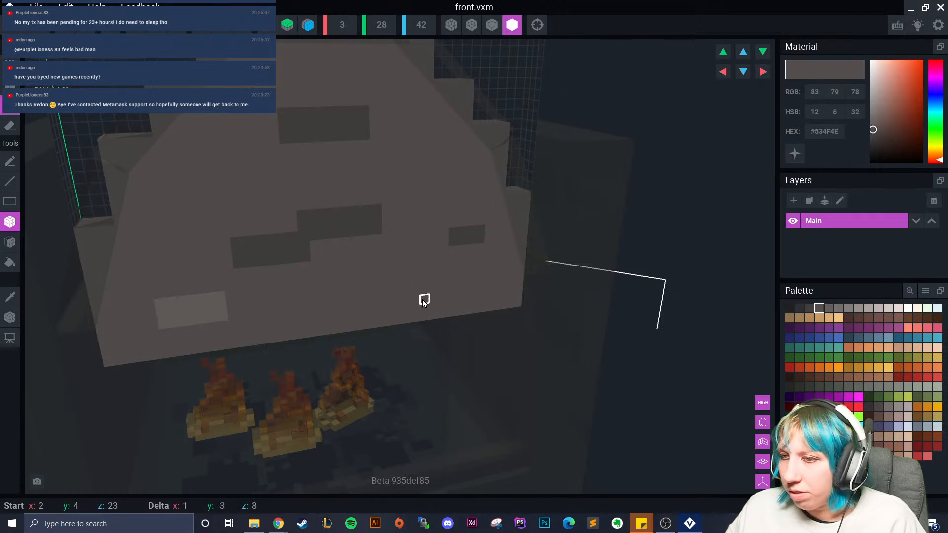
drag(229, 238, 227, 264)
Paint a #645F5C brick on the panel's right half with a #423F3E shadow along its right and lower edges, and choose colour #534F4E.
click(831, 311)
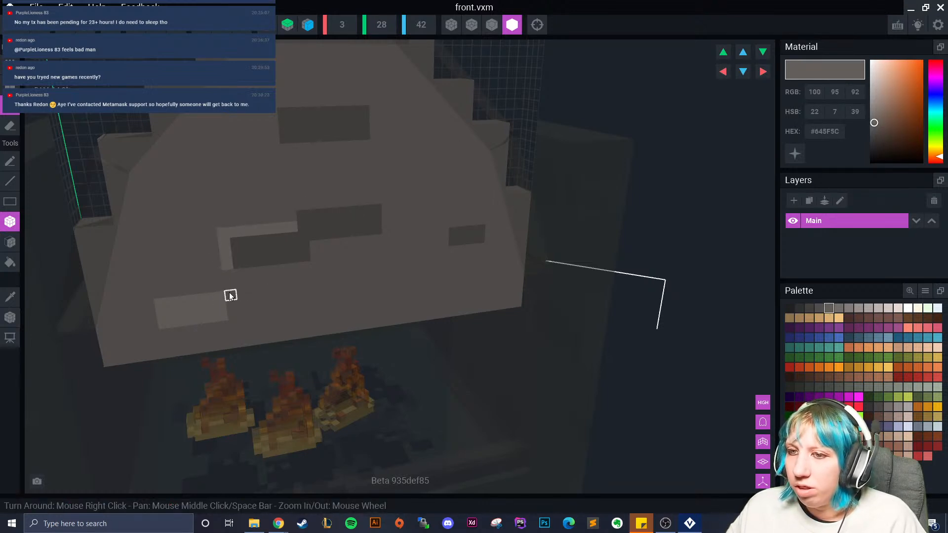
mouse_move(414, 172)
mouse_down()
mouse_move(449, 198)
mouse_move(438, 205)
mouse_move(453, 205)
mouse_up()
click(809, 309)
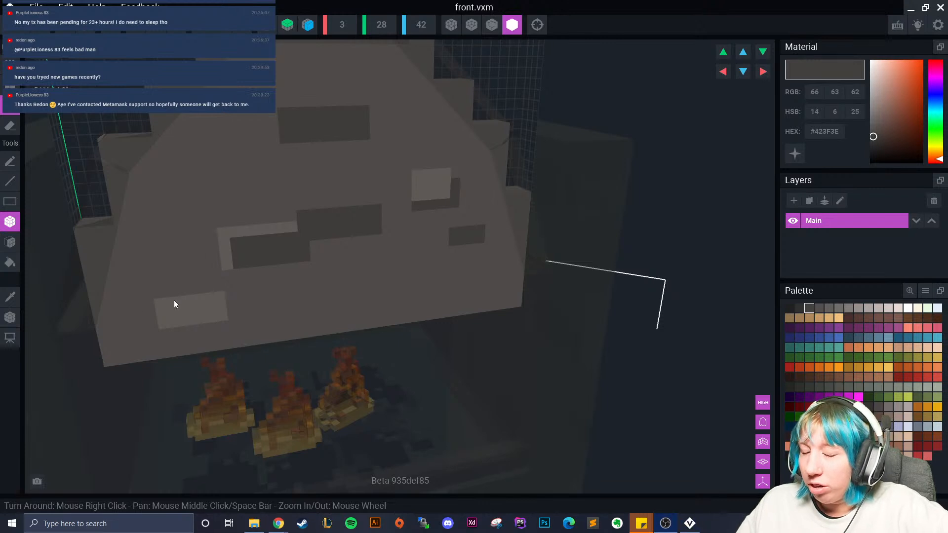
scroll(431, 271, up, 3)
right_drag(432, 271, 452, 330)
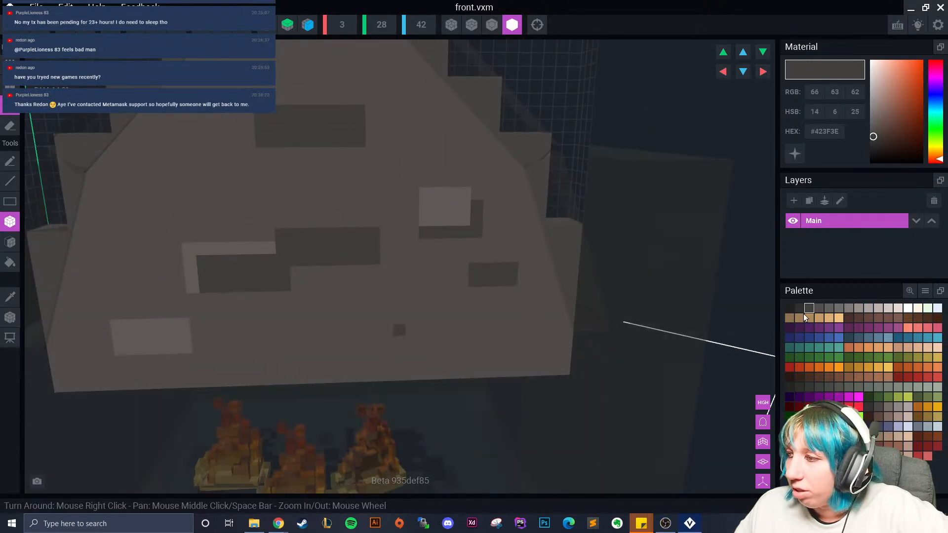
click(819, 308)
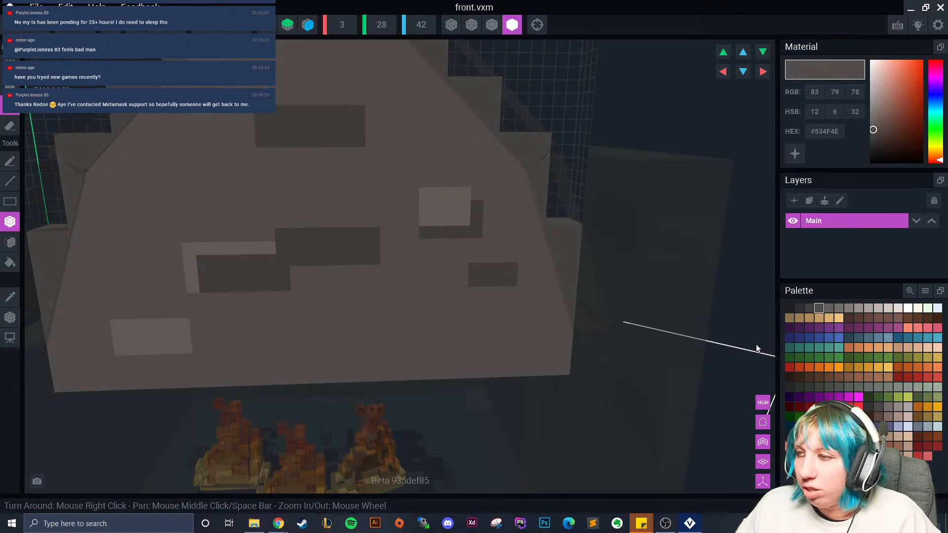
Paint #353834 shadows along the top and right of the lower-left light brick and along the right and bottom of the topmost dark brick.
click(810, 310)
drag(337, 244, 338, 245)
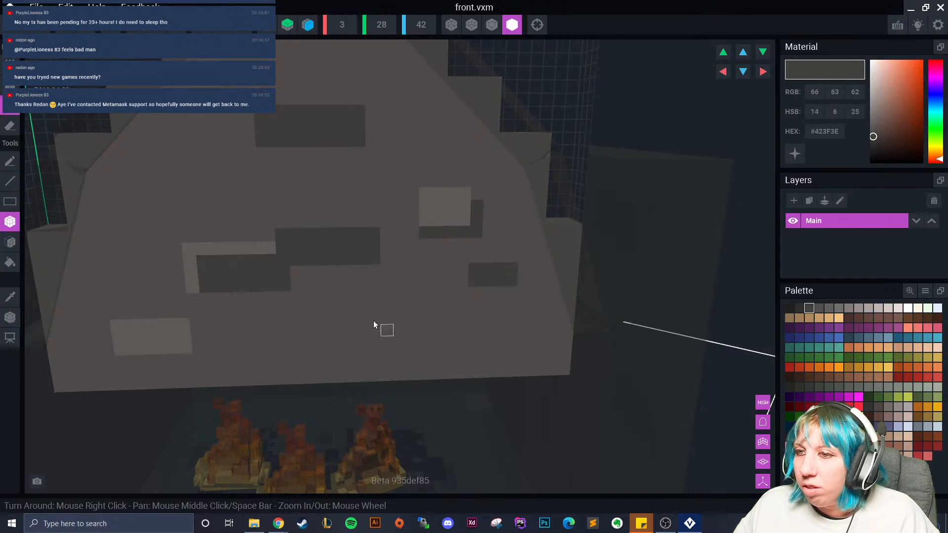
scroll(370, 324, down, 1)
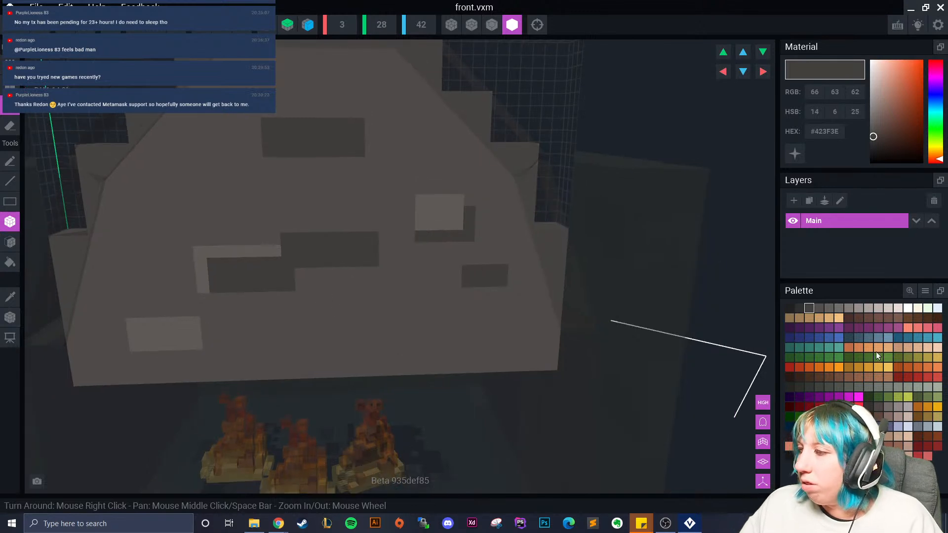
click(809, 387)
mouse_move(207, 323)
mouse_down()
mouse_move(209, 345)
mouse_move(132, 325)
mouse_up()
middle_drag(147, 324, 128, 377)
mouse_move(247, 221)
mouse_down()
mouse_move(341, 222)
mouse_move(351, 194)
mouse_up()
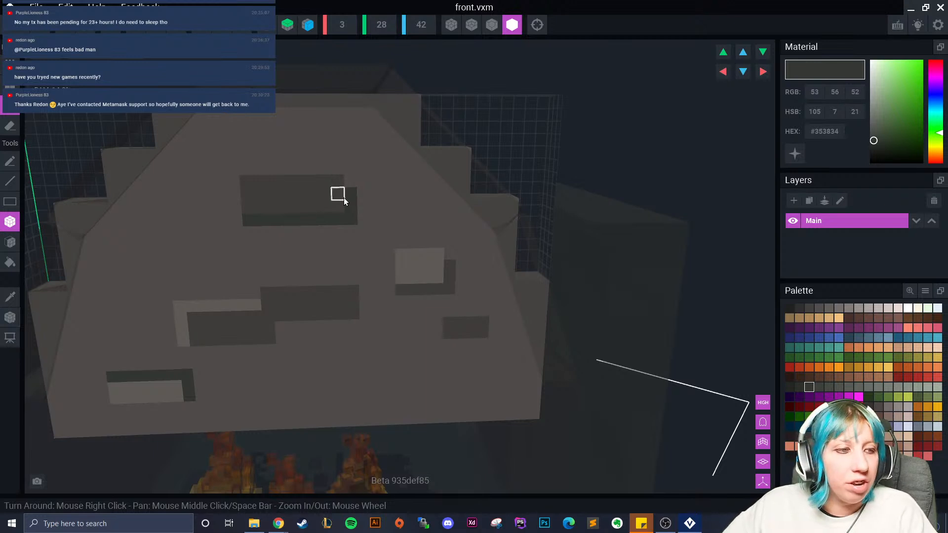
right_drag(344, 197, 410, 255)
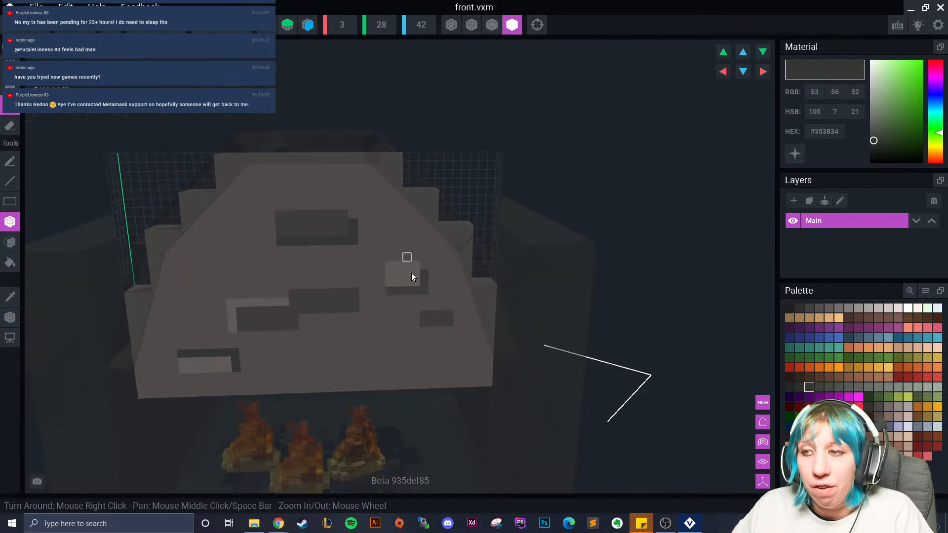
Paint a #353834 brick at the front panel's lower right, and add #464A44 edges along its left and top and those of the topmost brick.
scroll(410, 254, up, 6)
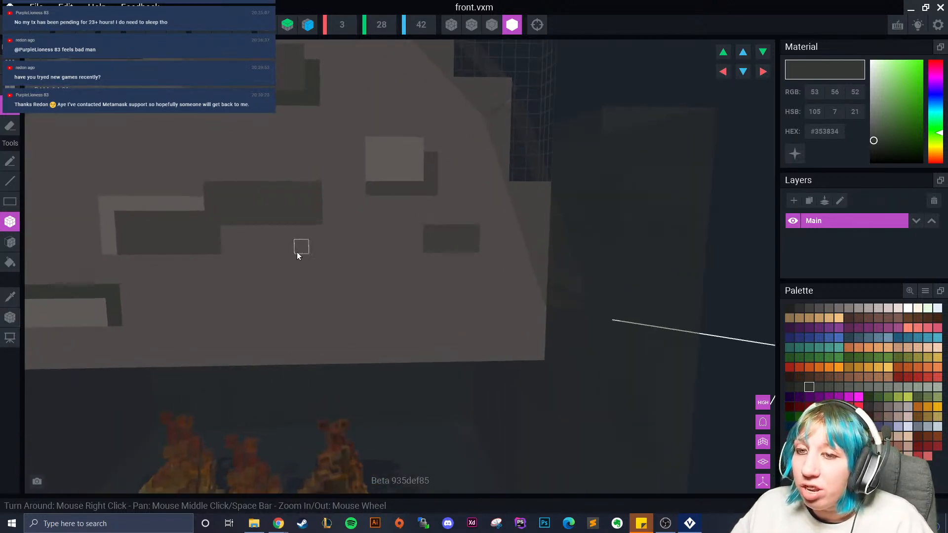
drag(332, 288, 404, 315)
click(819, 387)
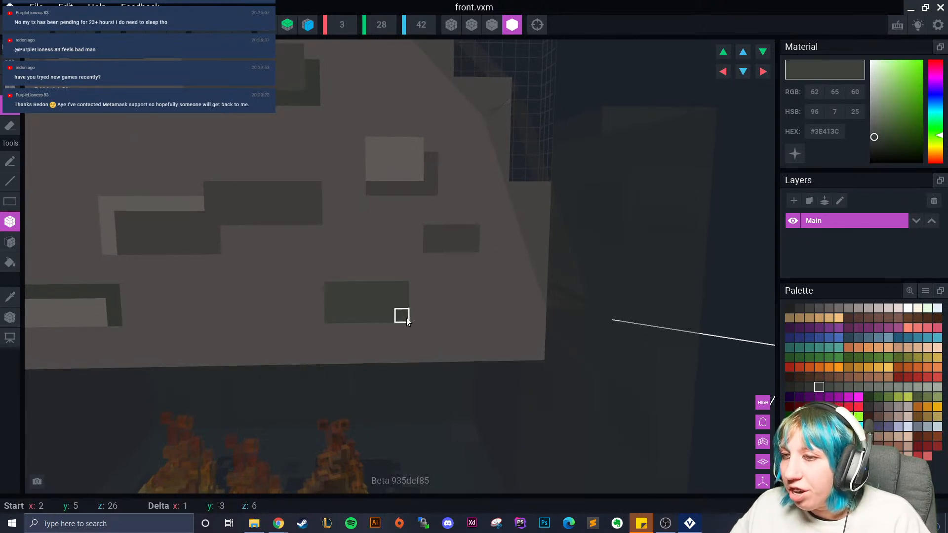
click(829, 387)
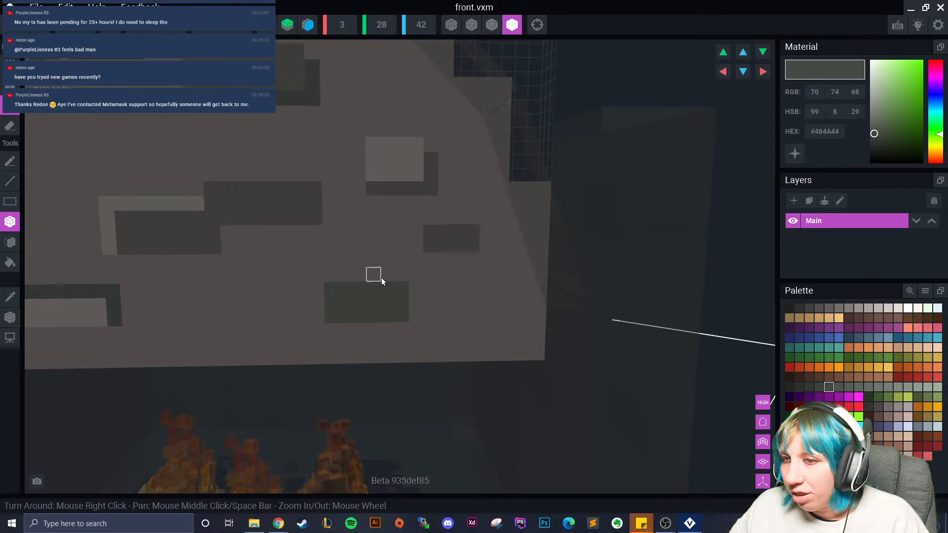
drag(402, 273, 315, 275)
scroll(324, 272, down, 2)
middle_drag(242, 126, 263, 233)
drag(255, 244, 254, 243)
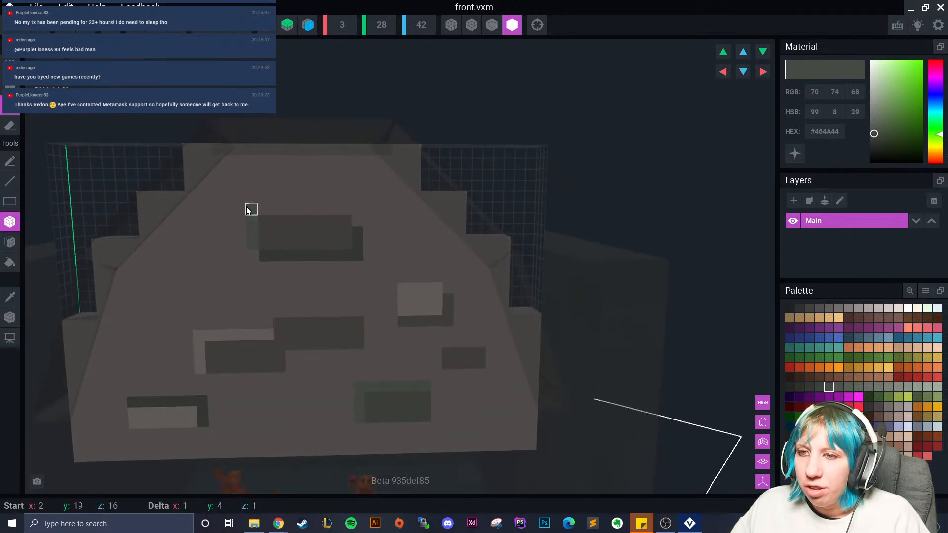
drag(248, 210, 252, 210)
Save the front model, return to the kitchen cauldron assembly and open the top node's model for editing.
scroll(346, 321, down, 2)
scroll(344, 331, down, 1)
right_drag(345, 332, 169, 206)
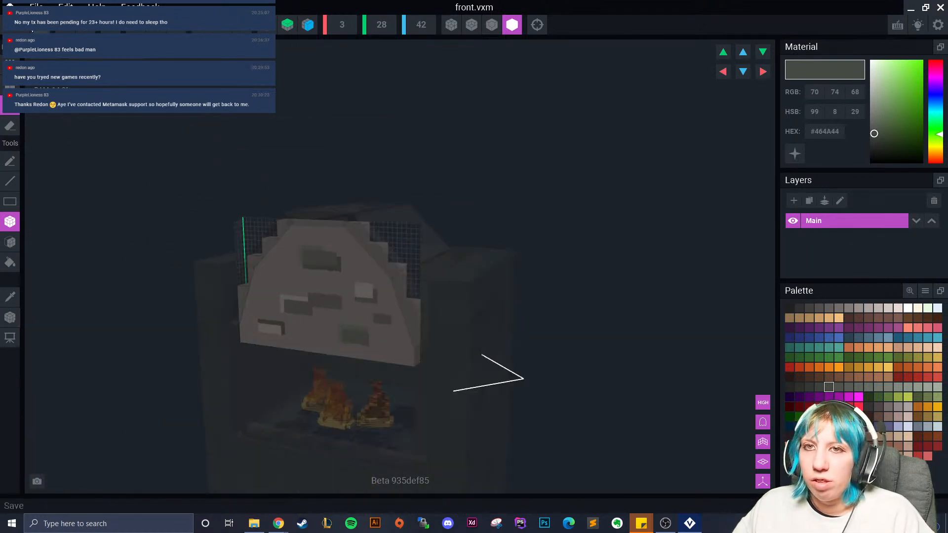
click(13, 26)
click(377, 192)
right_drag(415, 210, 387, 197)
click(414, 203)
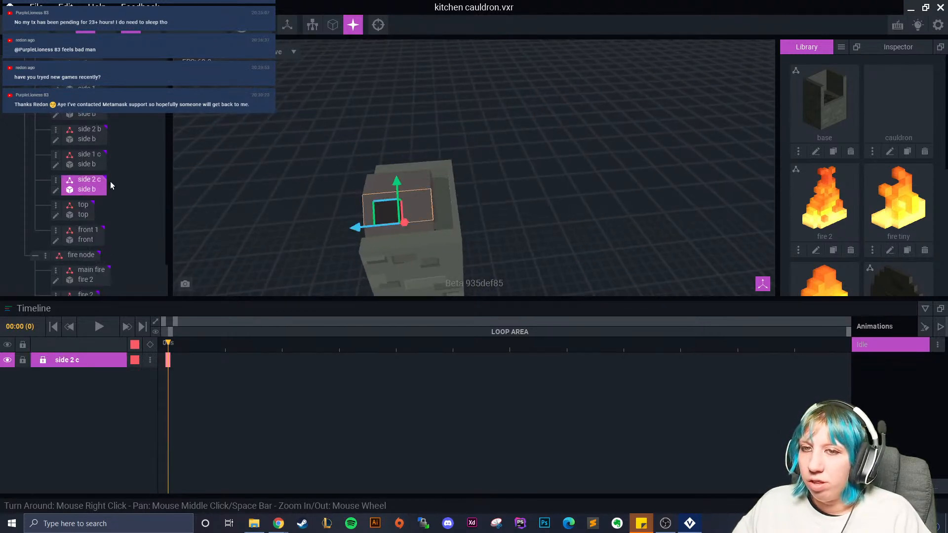
click(414, 183)
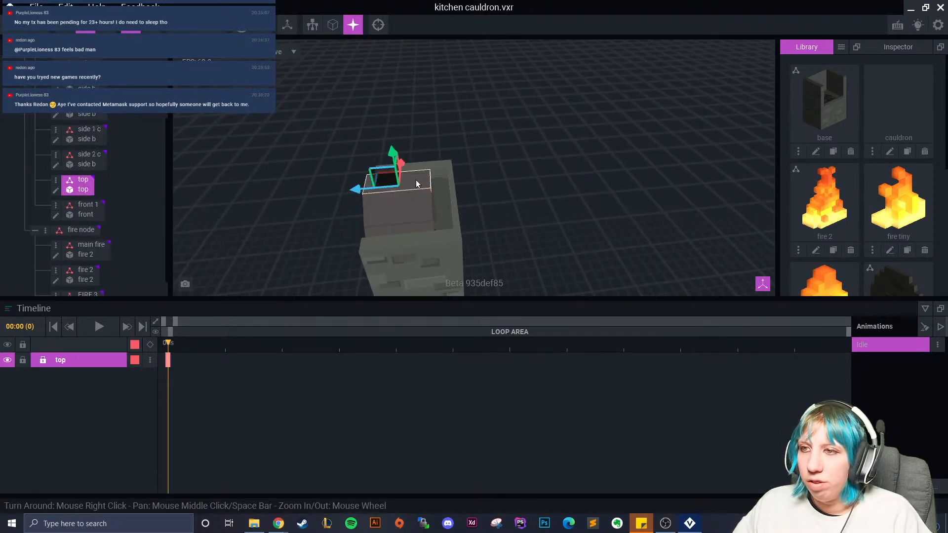
click(57, 190)
scroll(466, 227, up, 2)
mouse_move(466, 226)
right_down()
mouse_move(396, 244)
mouse_move(380, 232)
right_up()
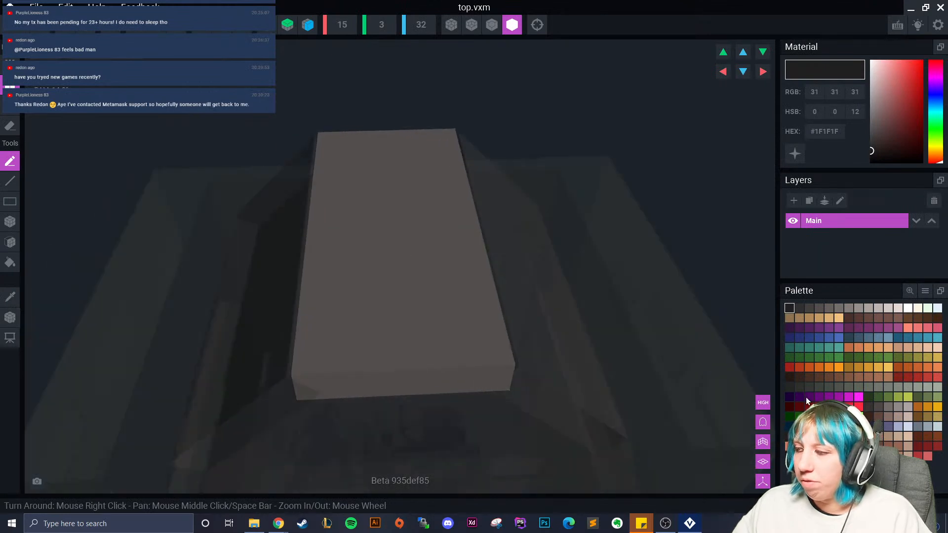
Paint nested squares on the top slab's rear half with the Box tool: #423F3E outside, a darker grey inside and a #1F1F1F centre voxel.
click(809, 308)
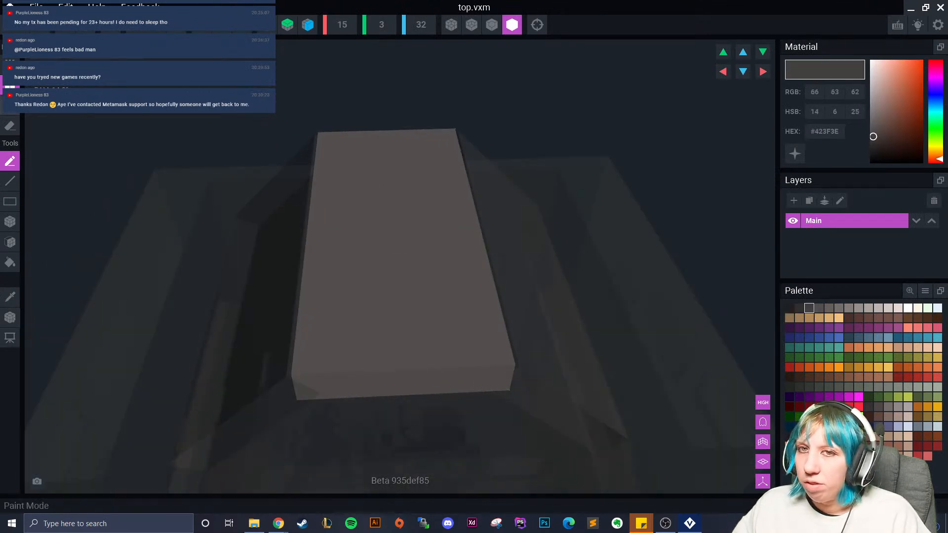
click(10, 221)
drag(369, 193, 415, 219)
click(800, 308)
scroll(417, 212, up, 3)
drag(372, 169, 397, 195)
click(789, 309)
click(383, 187)
Repaint the outer ring of the nested squares in #2D2F2B.
scroll(463, 300, down, 3)
right_drag(464, 300, 449, 318)
scroll(449, 318, up, 3)
middle_drag(449, 317, 459, 334)
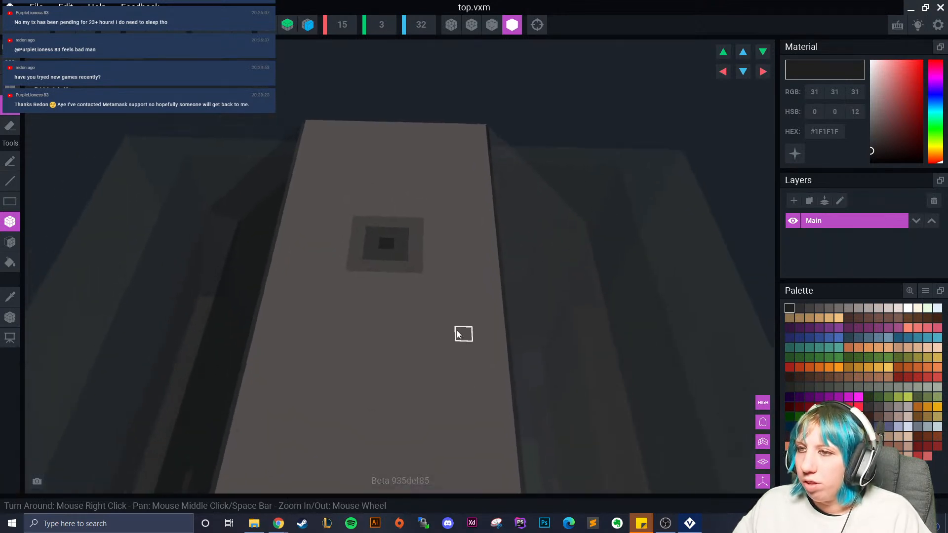
scroll(459, 332, up, 3)
click(798, 387)
drag(334, 192, 333, 217)
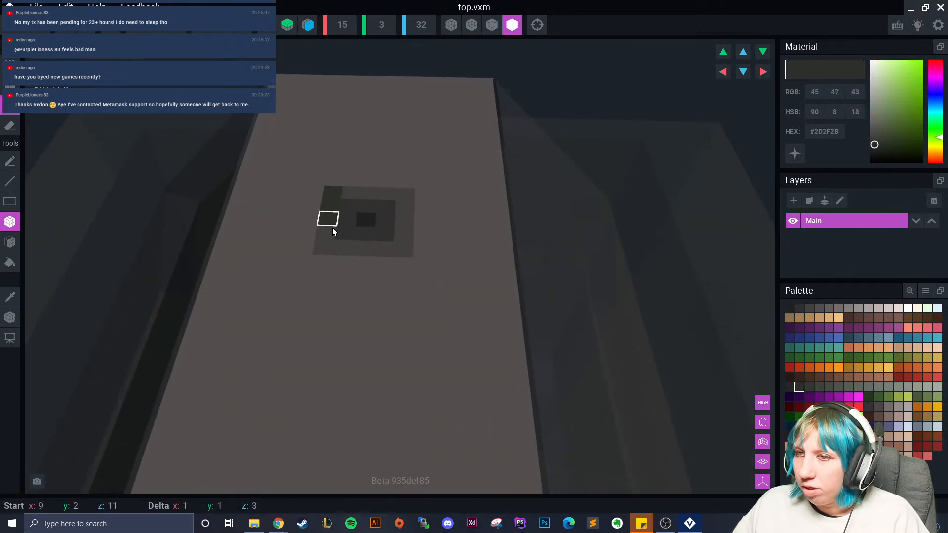
drag(394, 259, 410, 201)
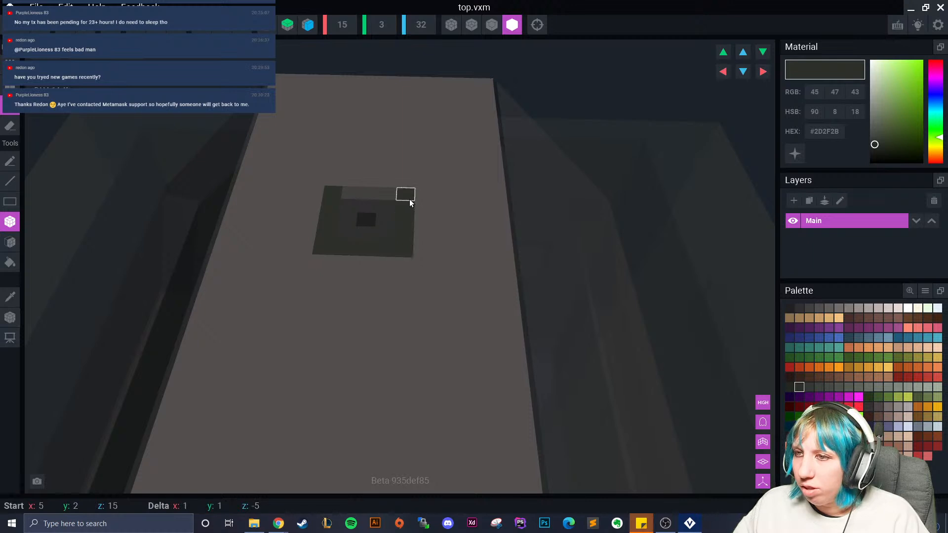
Paint a #423F3E brick near the top slab's front end and #645F5C bricks behind it and near the rear edge.
scroll(413, 257, down, 5)
right_drag(396, 334, 395, 246)
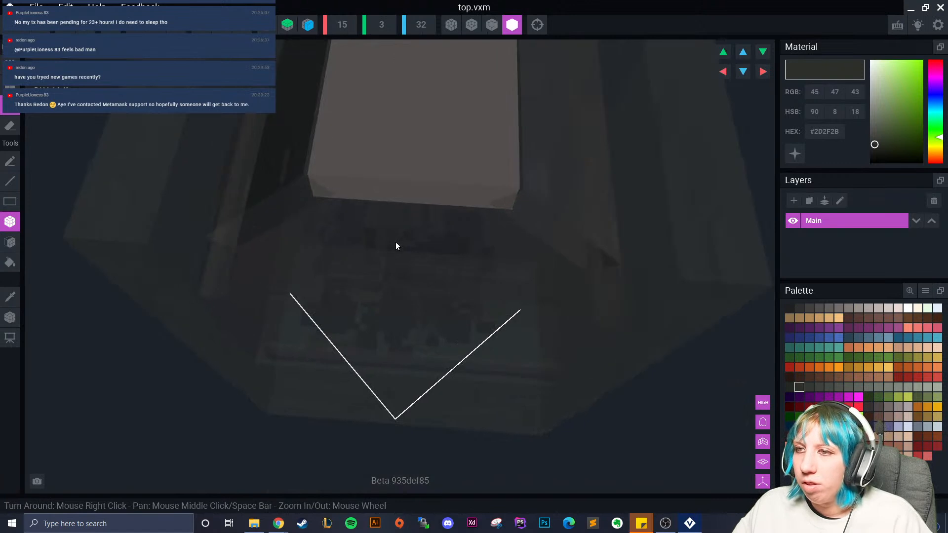
click(810, 309)
drag(418, 131, 445, 143)
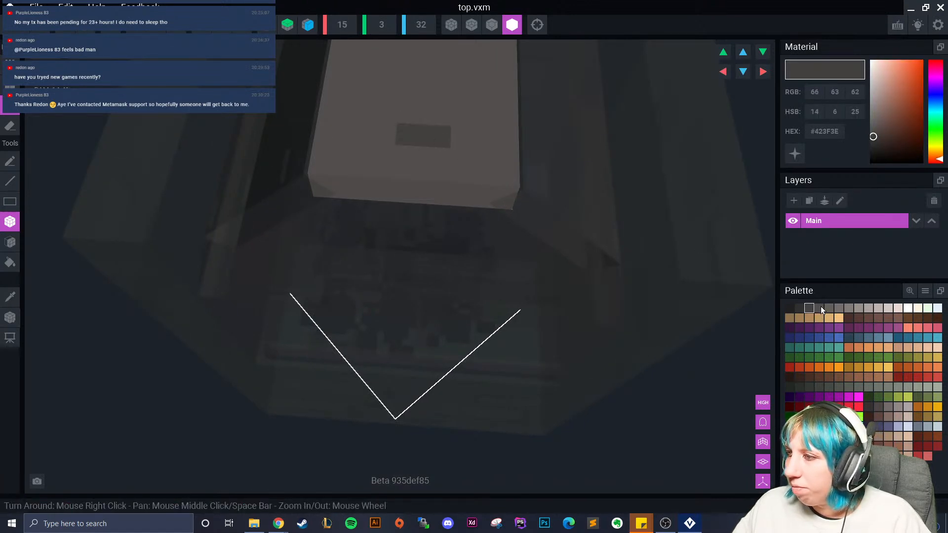
click(829, 308)
right_drag(419, 89, 426, 126)
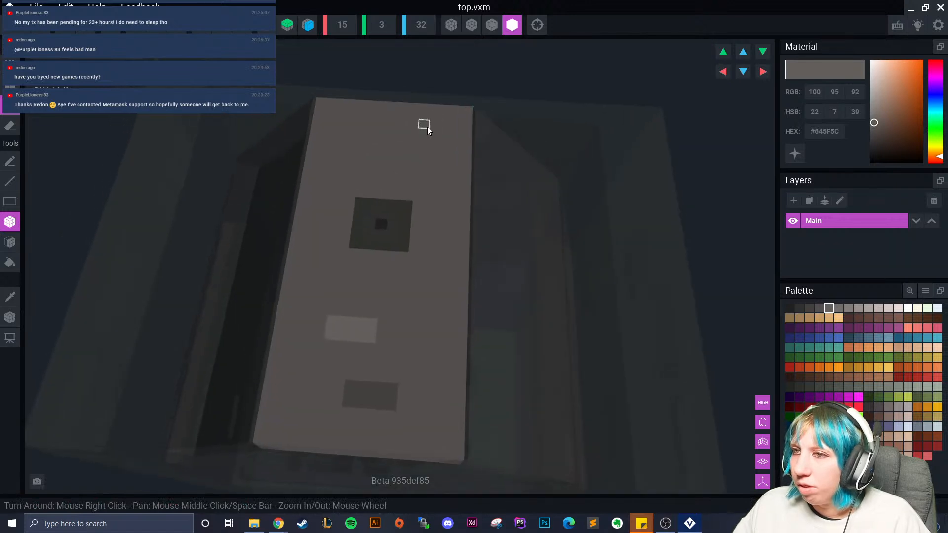
Paint a #3E413C brick near the top slab's right edge and a matching shadow along the right and bottom of the nearby light brick.
click(817, 388)
drag(408, 289, 440, 303)
mouse_move(384, 321)
mouse_down()
mouse_move(381, 340)
mouse_move(341, 353)
mouse_up()
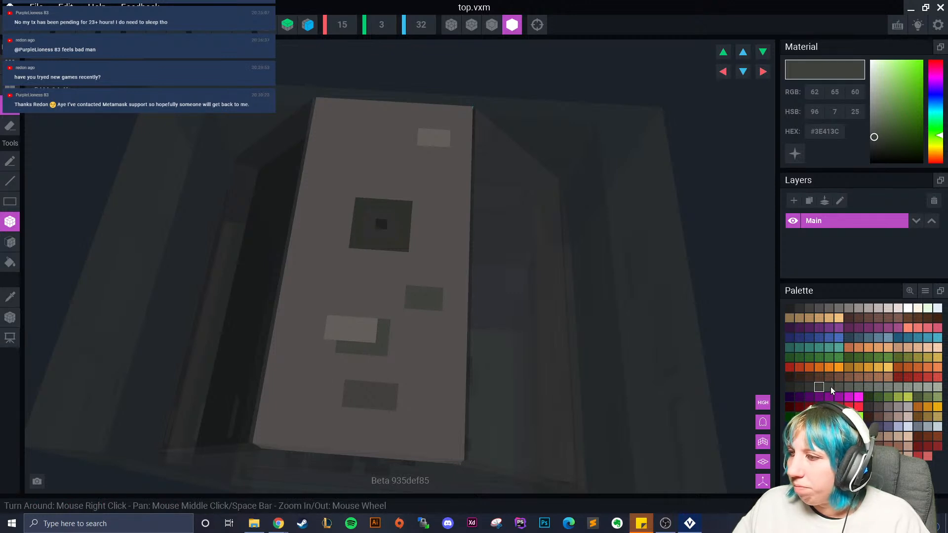
Paint #464A44 edges along the left and top of the front dark brick, and a small #464A44 brick beside the rear light brick.
drag(337, 386, 338, 400)
drag(352, 374, 379, 377)
drag(369, 141, 383, 144)
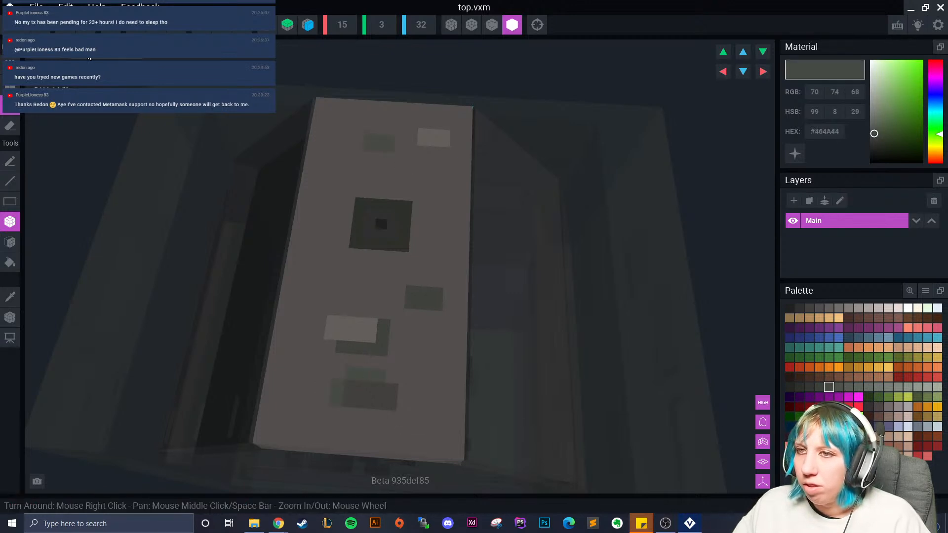
Return to the kitchen cauldron assembly and open the side b model of the side 1 c node.
click(10, 24)
click(349, 189)
middle_drag(423, 114, 417, 152)
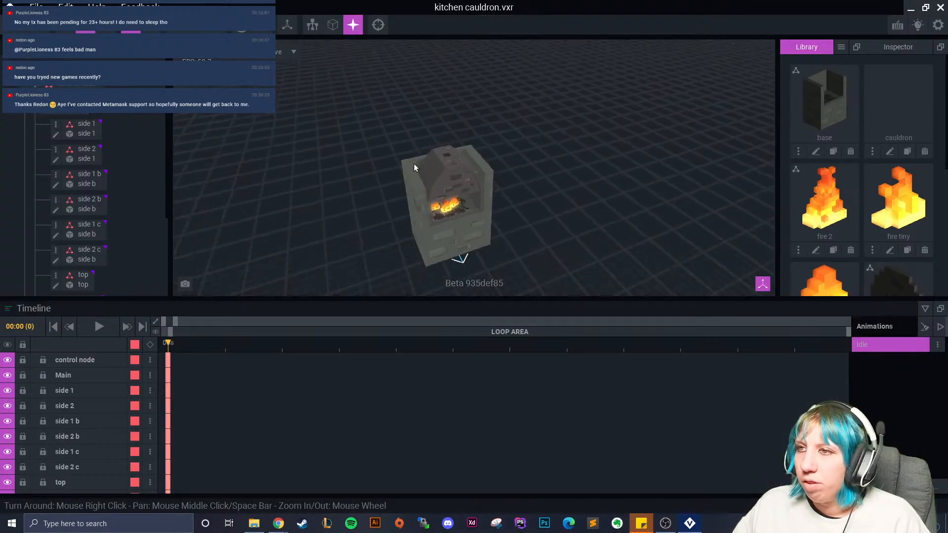
right_drag(416, 153, 398, 210)
scroll(398, 212, up, 4)
click(397, 212)
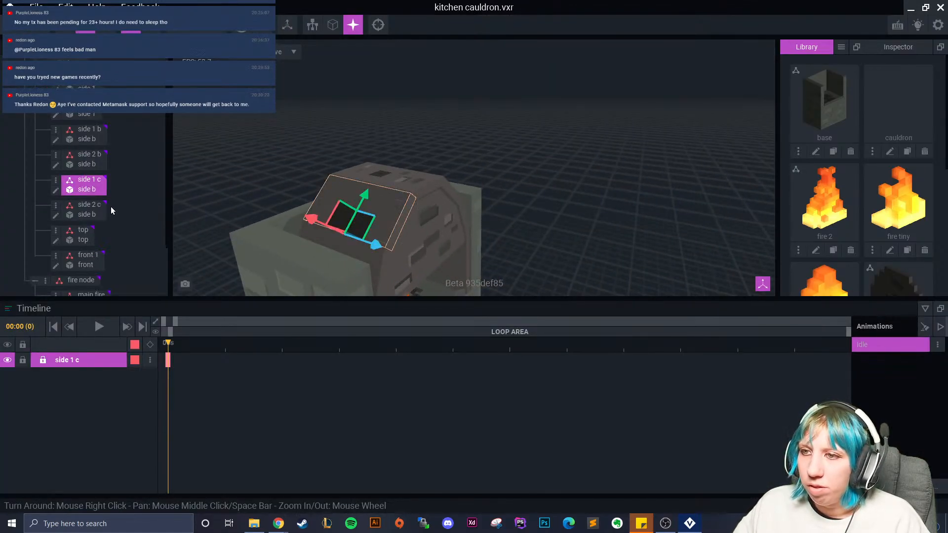
click(55, 190)
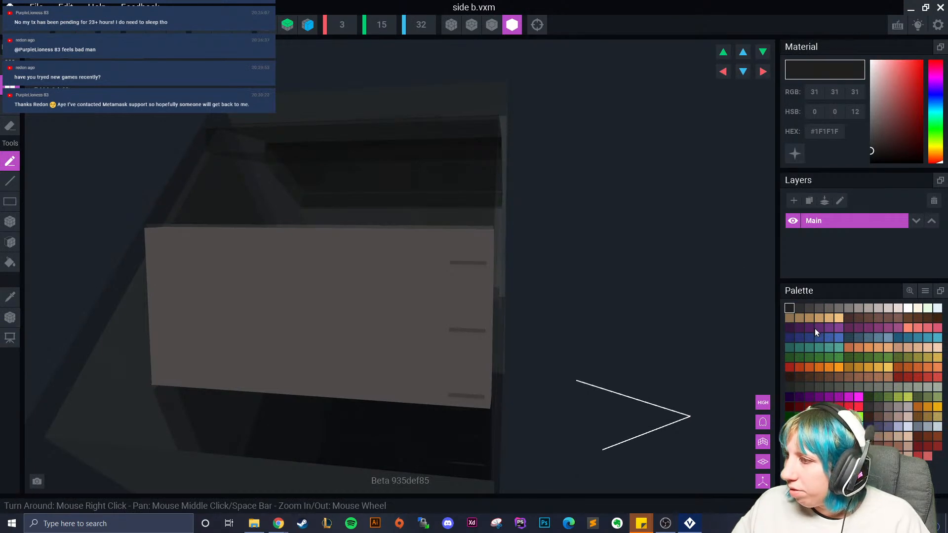
Paint three #645F5C brick rectangles across the visible face of side b with the Box tool in paint mode.
click(819, 308)
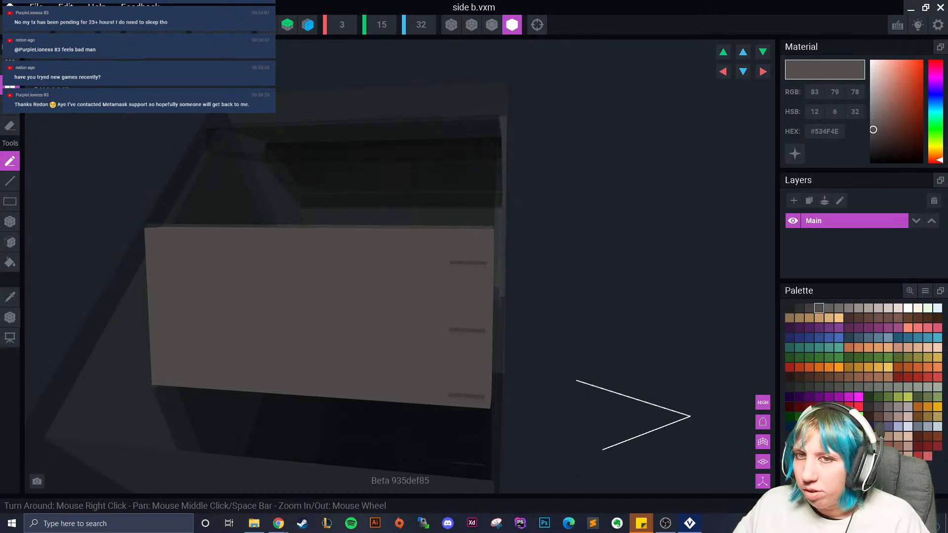
click(10, 105)
click(10, 221)
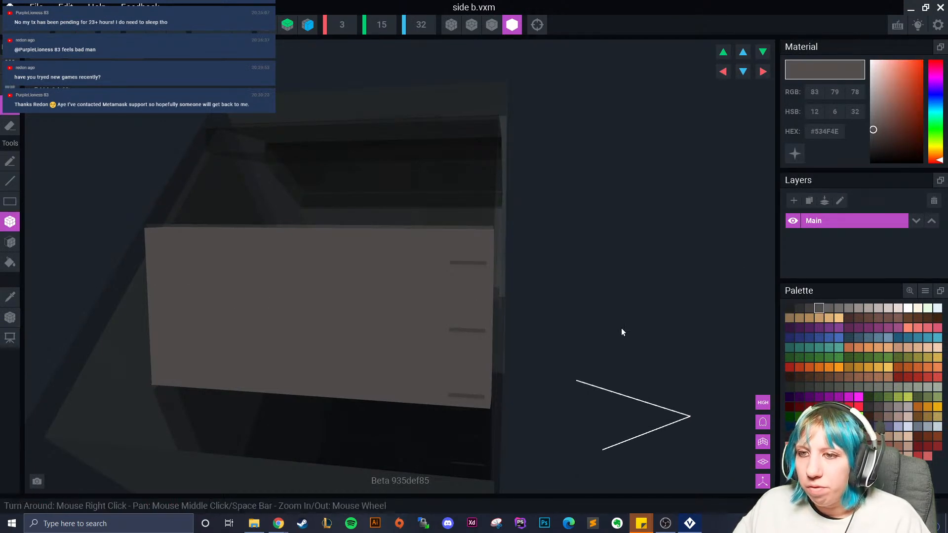
click(827, 310)
drag(200, 268, 231, 291)
drag(314, 316, 380, 341)
drag(212, 341, 223, 363)
Paint two #423F3E rectangles against the light bricks on the same face of side b, plus two smaller #3E413C rectangles.
click(811, 308)
drag(300, 298, 371, 305)
drag(230, 290, 262, 311)
click(820, 387)
drag(320, 253, 350, 272)
drag(253, 355, 263, 365)
On side b's opposite face, paint two #3E413C bricks, a #645F5C brick at lower left, and #645F5C edges along the larger dark brick's top and left.
right_drag(528, 245, 494, 257)
drag(550, 262, 622, 301)
middle_drag(630, 300, 596, 299)
drag(369, 288, 440, 319)
click(820, 309)
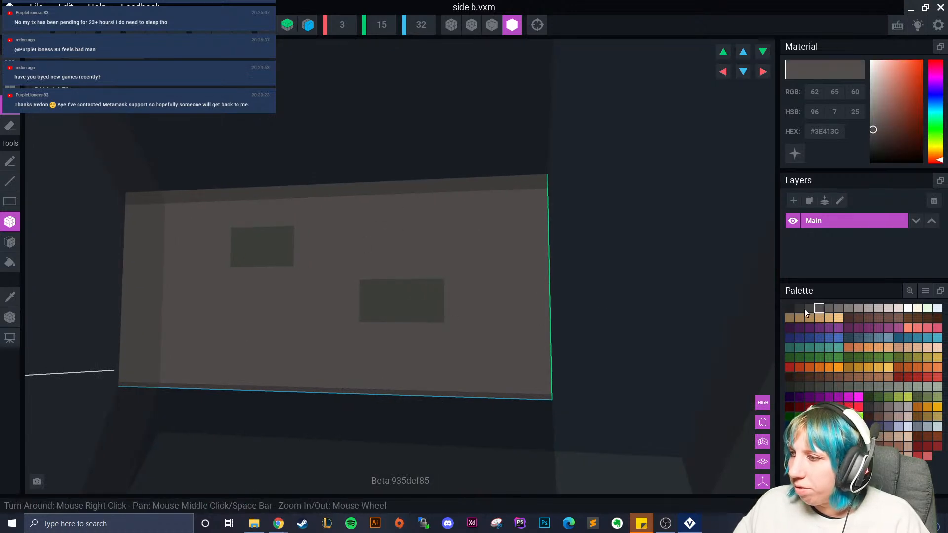
click(829, 308)
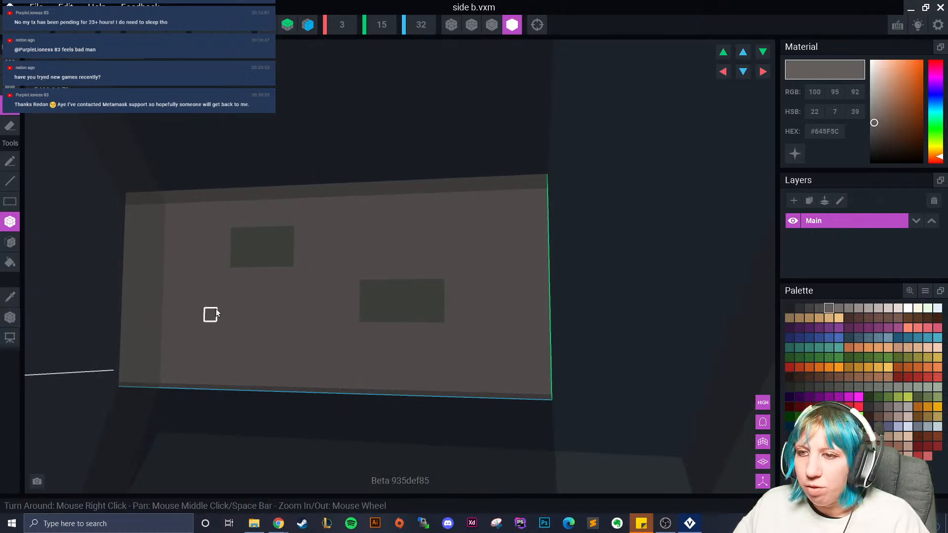
drag(215, 310, 264, 323)
drag(360, 273, 423, 273)
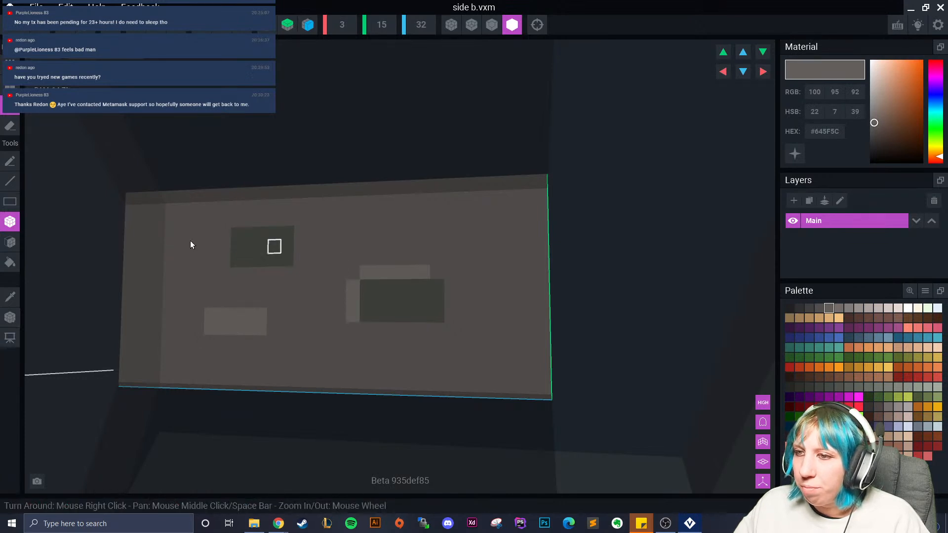
Paint a #423F3E brick at the face's upper right and a shadow along the light brick's right and bottom, and return to the assembly.
click(818, 309)
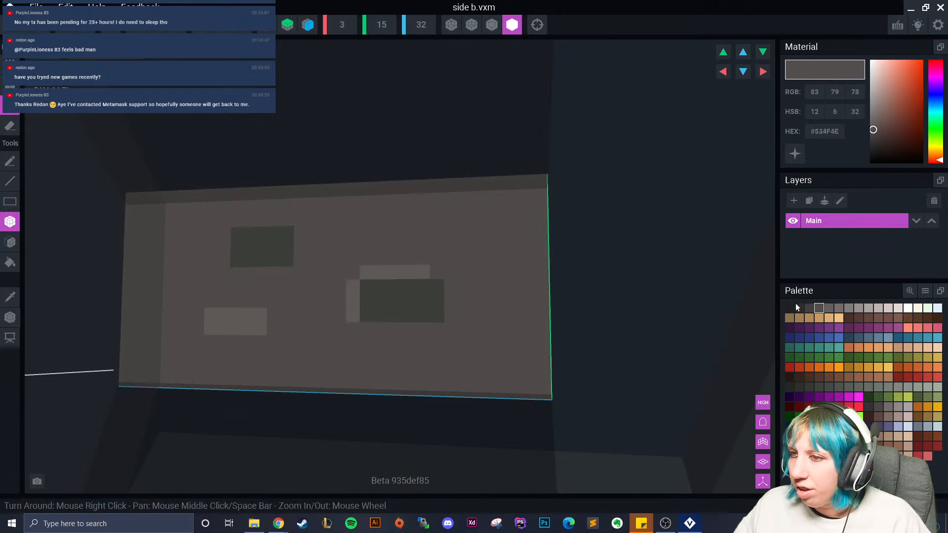
click(809, 308)
drag(376, 228, 441, 230)
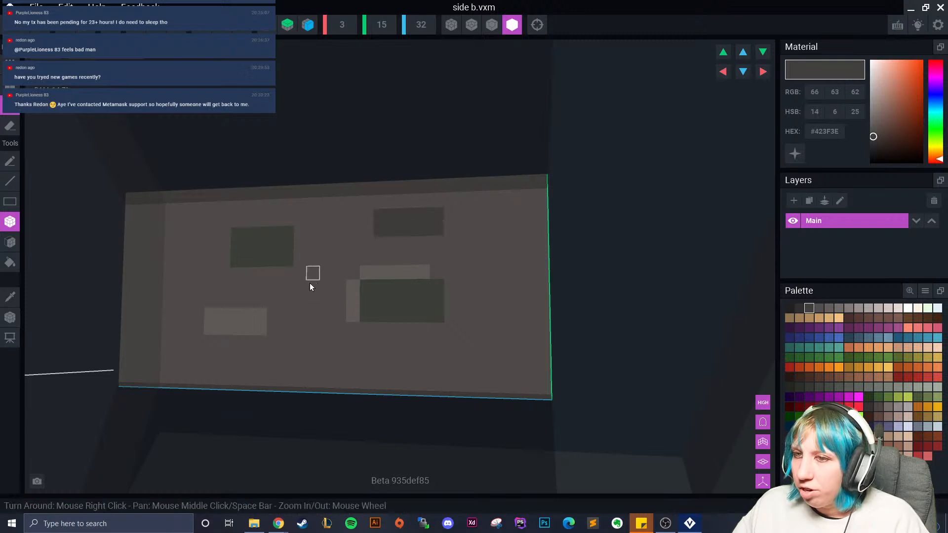
drag(261, 342, 209, 340)
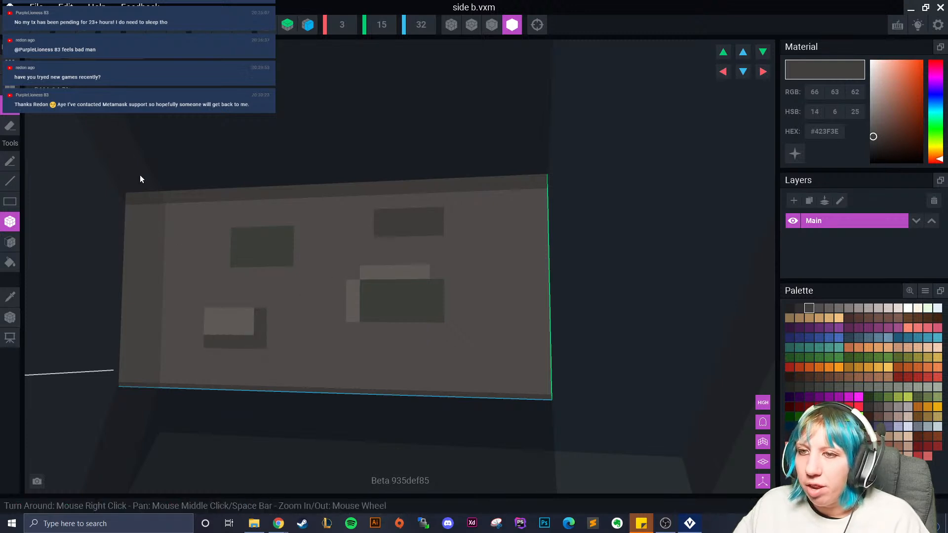
click(10, 7)
click(390, 191)
Examine the brick detailing on the fireplace's hood, opening and base from several angles and distances.
right_drag(434, 152, 403, 213)
scroll(291, 192, up, 5)
scroll(386, 181, up, 3)
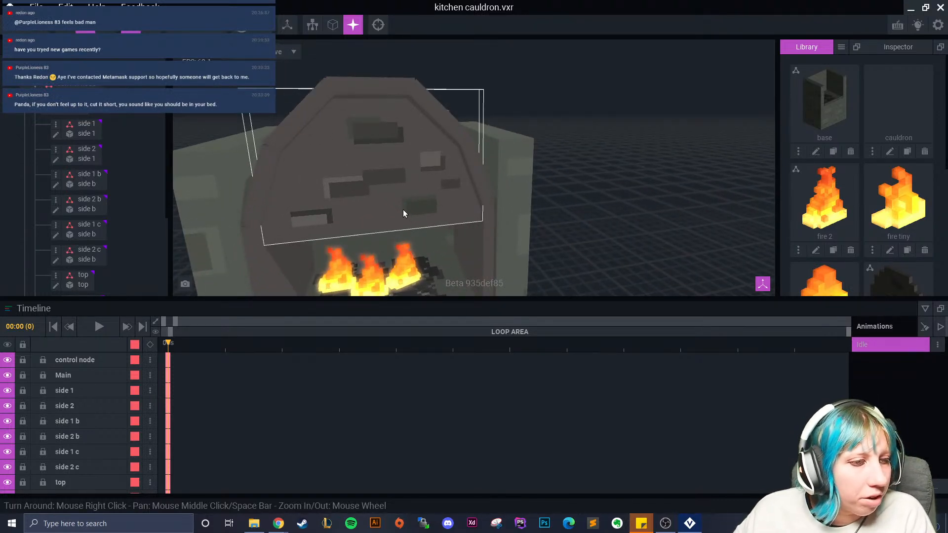
right_drag(403, 209, 445, 205)
scroll(445, 205, up, 4)
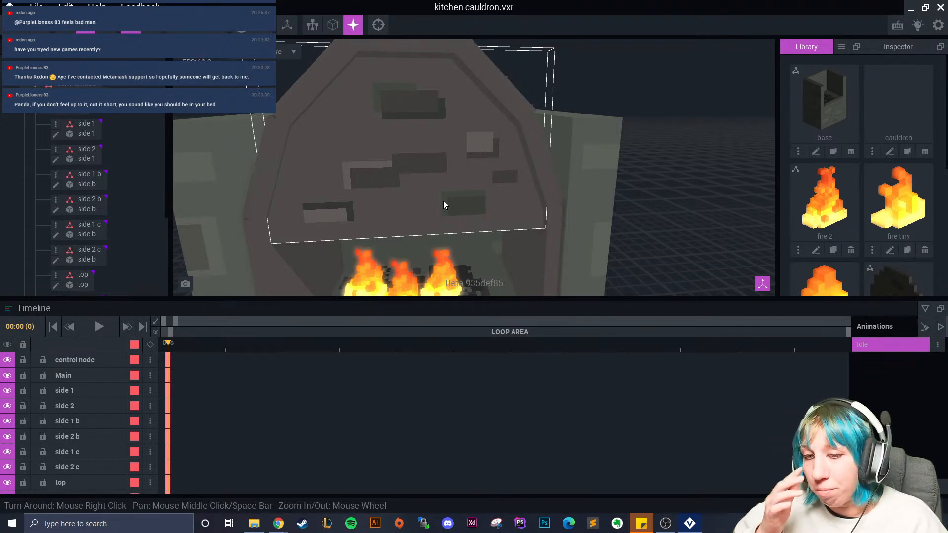
scroll(333, 179, down, 3)
right_drag(334, 179, 437, 205)
scroll(437, 205, up, 2)
middle_drag(438, 206, 440, 193)
scroll(440, 194, down, 4)
right_drag(444, 205, 463, 241)
scroll(464, 245, up, 2)
scroll(464, 240, up, 2)
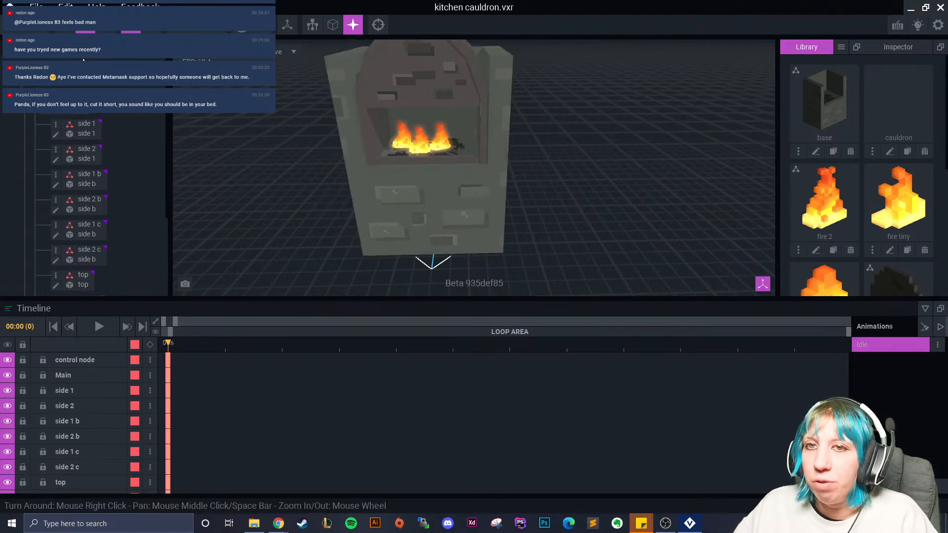
Create a child node named "goblin node" at the same level as the fire node.
click(39, 87)
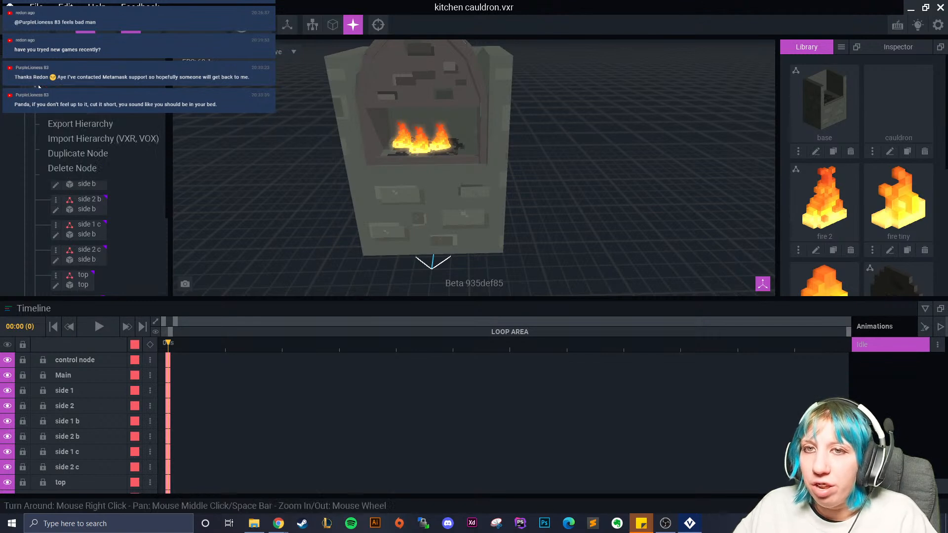
click(90, 109)
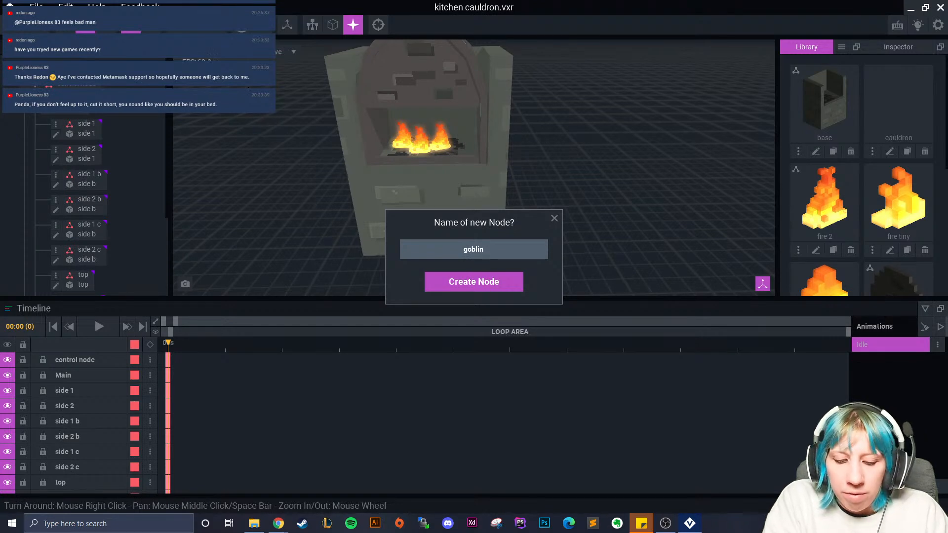
text(goblin node)
key(Return)
scroll(94, 184, down, 5)
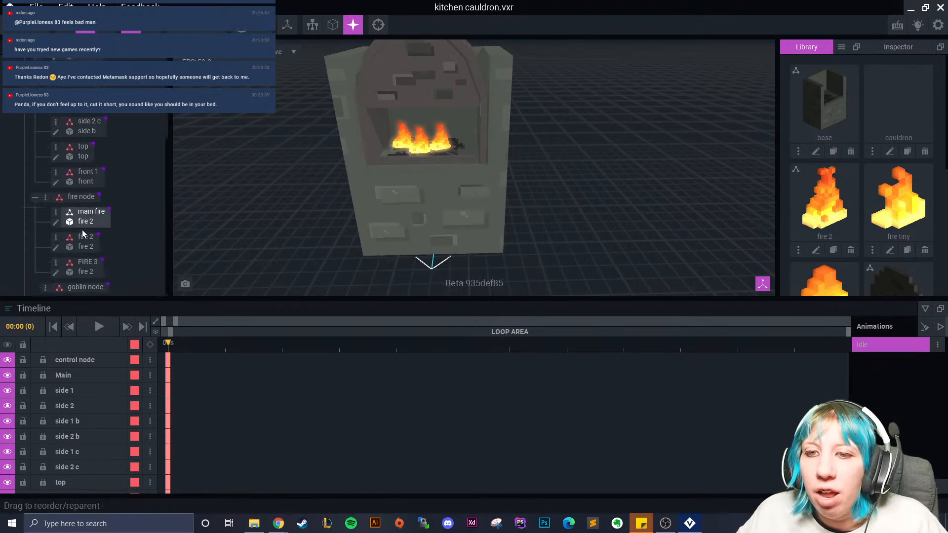
Import the goblin model's VXR hierarchy into the goblin node.
click(43, 288)
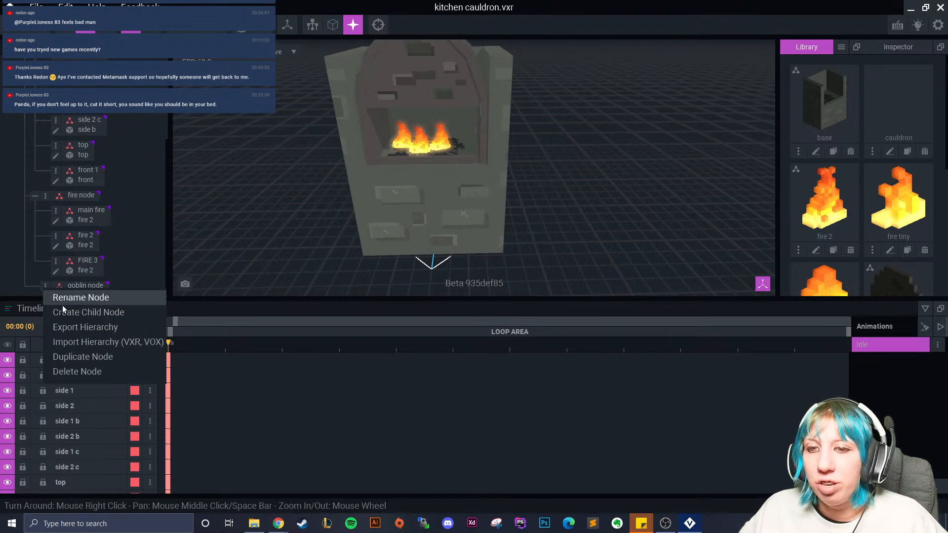
click(93, 344)
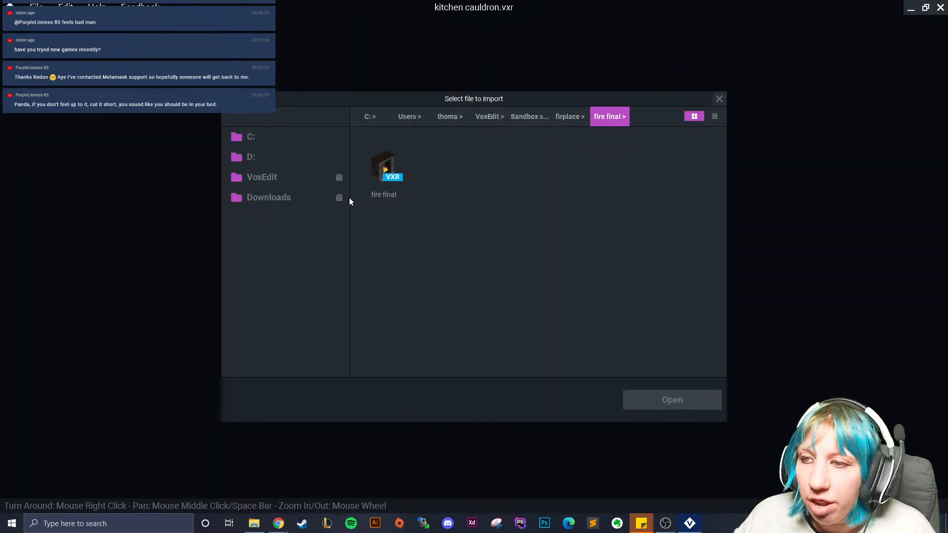
click(527, 116)
double_click(601, 257)
double_click(443, 254)
click(383, 168)
click(637, 400)
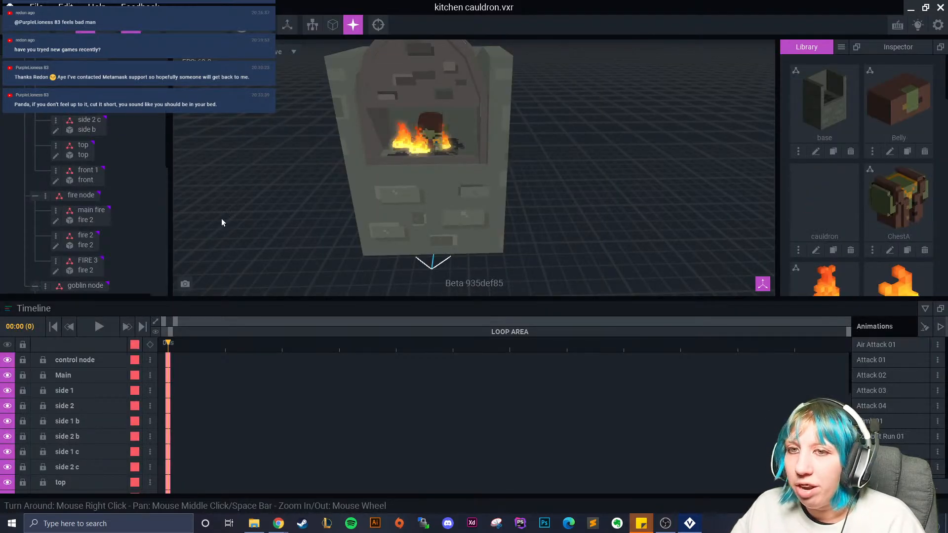
Move the goblin node out of the fireplace to stand beside it as a size reference.
scroll(96, 269, down, 1)
click(92, 259)
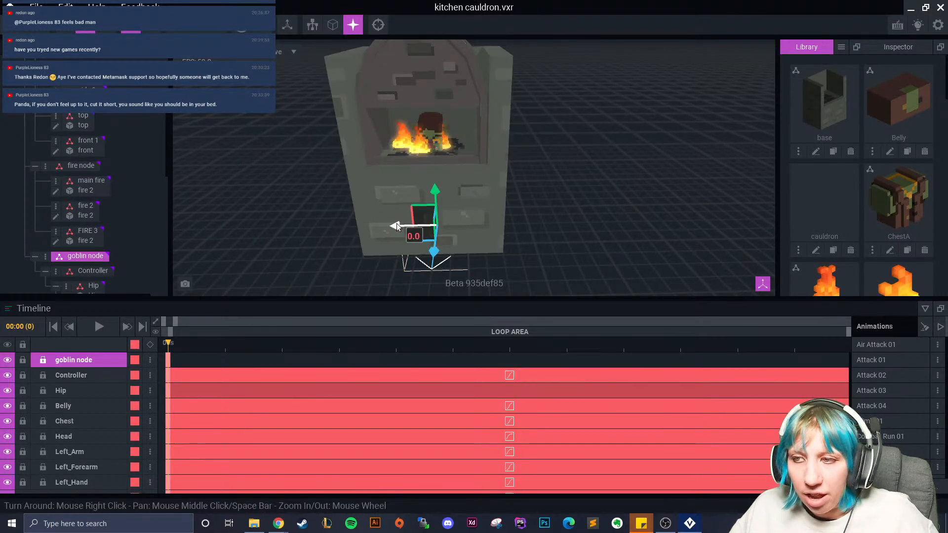
drag(397, 226, 494, 225)
drag(536, 260, 547, 283)
drag(491, 250, 297, 263)
right_drag(382, 252, 426, 248)
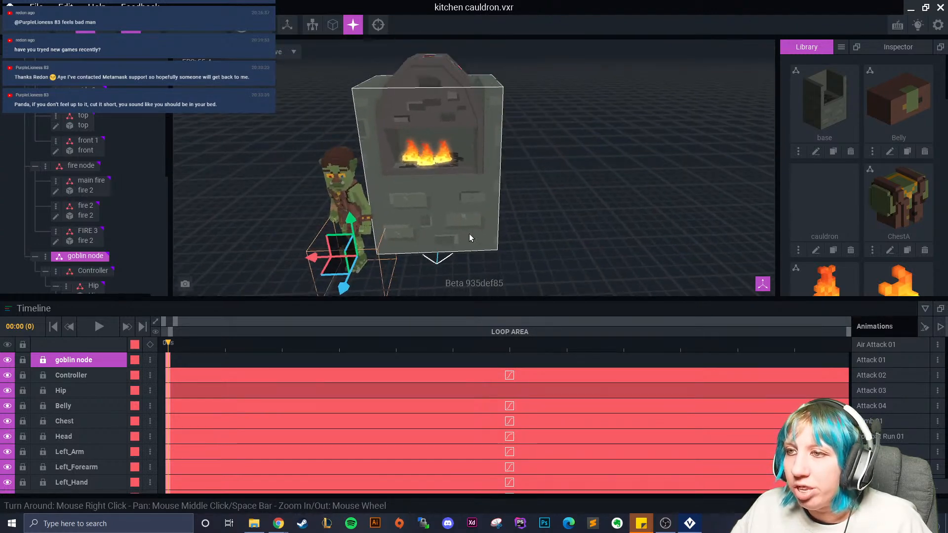
mouse_move(321, 257)
mouse_down()
mouse_move(330, 262)
mouse_move(327, 248)
mouse_move(408, 249)
mouse_move(310, 254)
mouse_up()
Open the fireplace base model for editing and erase several voxel layers from its underside with the face tool.
click(418, 231)
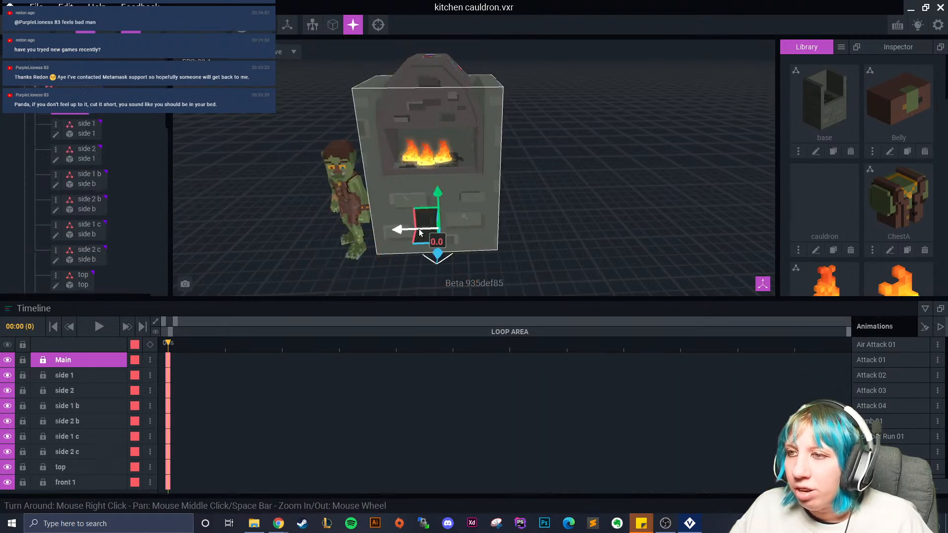
click(45, 109)
right_drag(377, 229, 411, 217)
scroll(412, 218, up, 3)
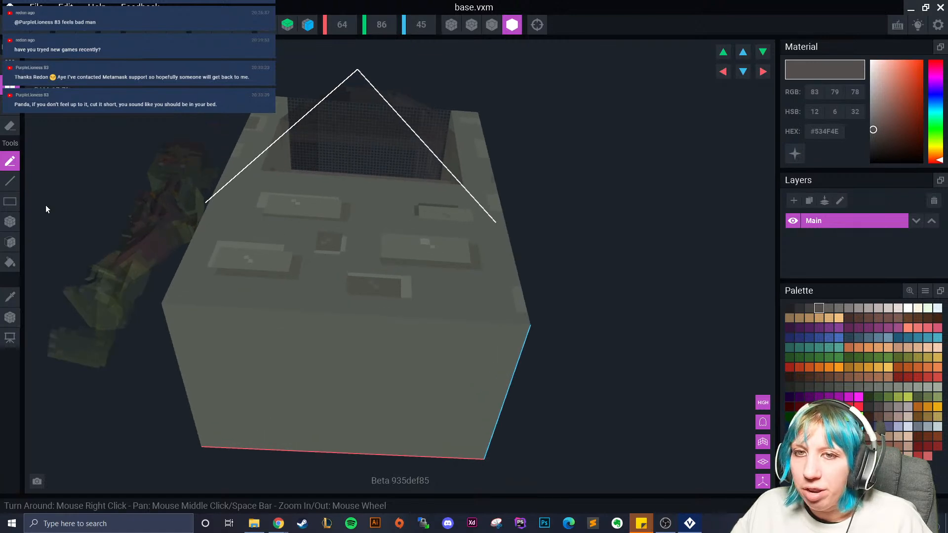
click(10, 241)
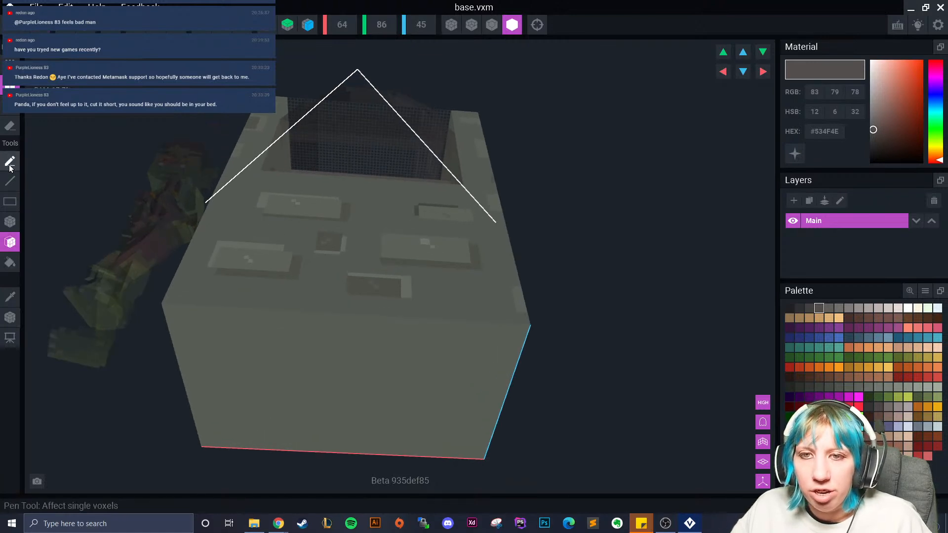
click(9, 127)
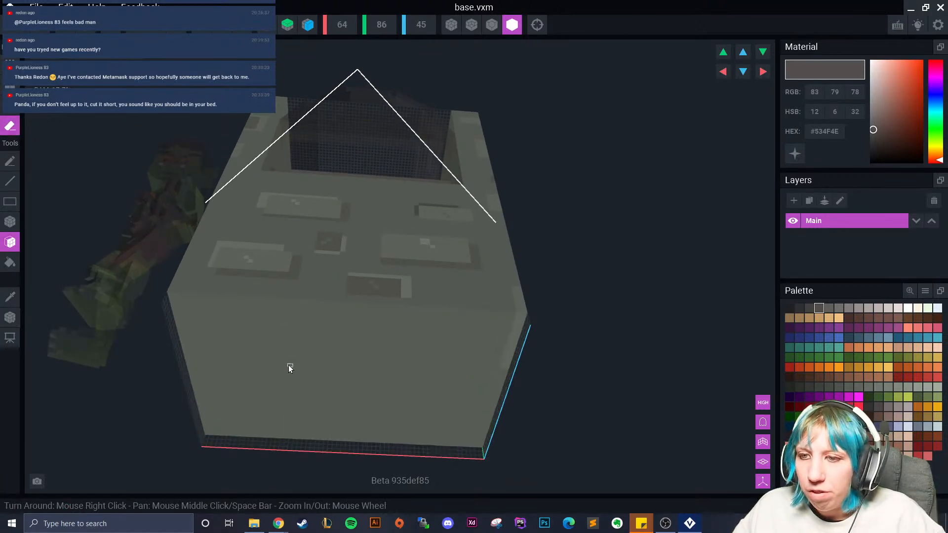
click(288, 366)
click(301, 362)
click(311, 360)
With voxel edges shown, erase the leftover brick pieces on the base's underside and trim the model's height to 80 voxels.
click(492, 24)
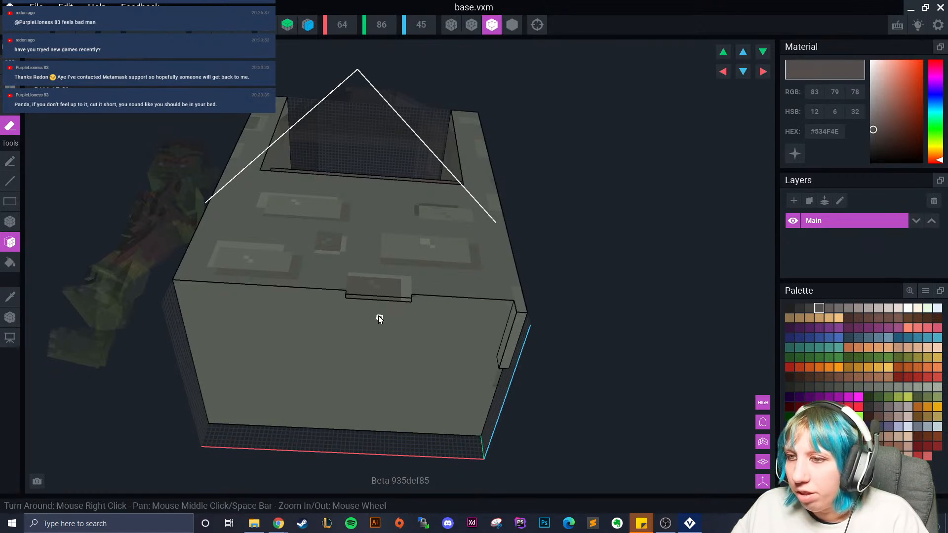
click(378, 298)
click(514, 331)
click(514, 331)
right_drag(428, 377, 423, 379)
click(111, 25)
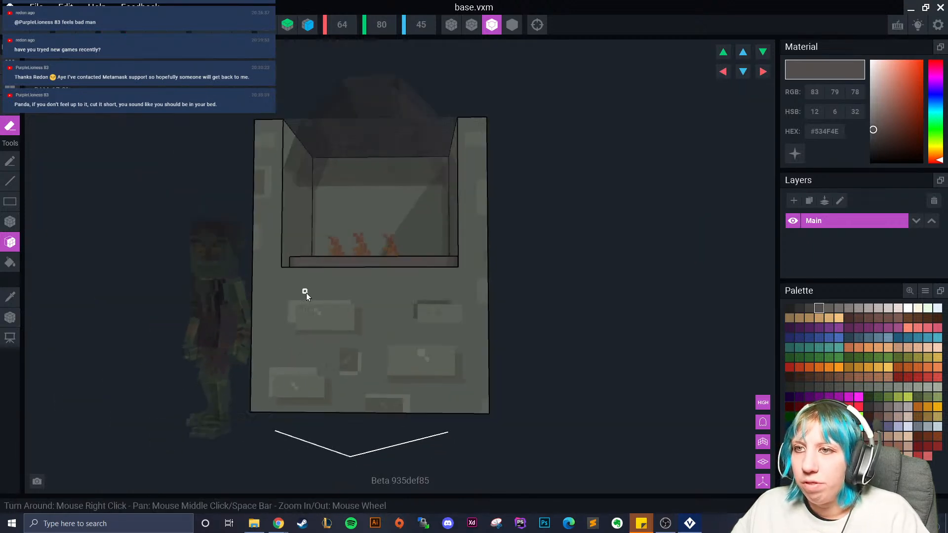
click(11, 319)
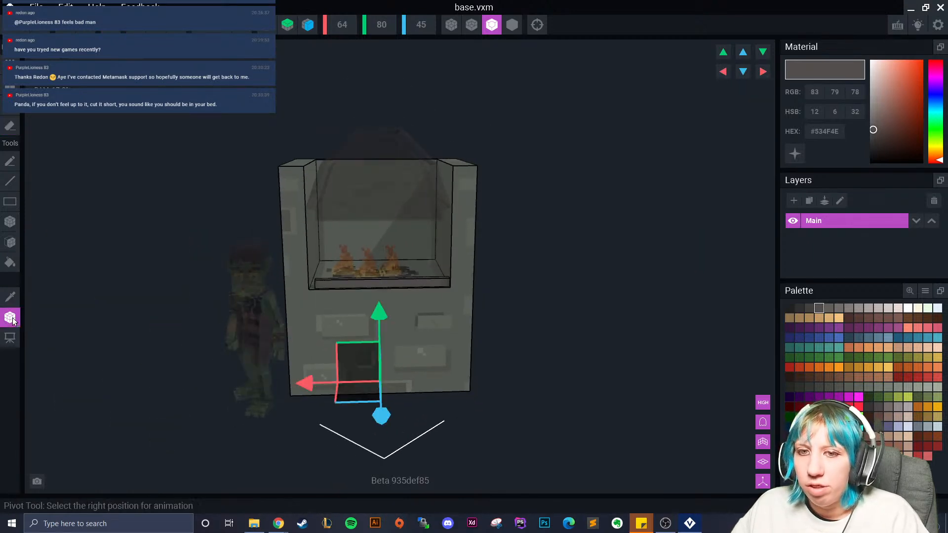
right_drag(256, 344, 214, 263)
scroll(343, 340, up, 3)
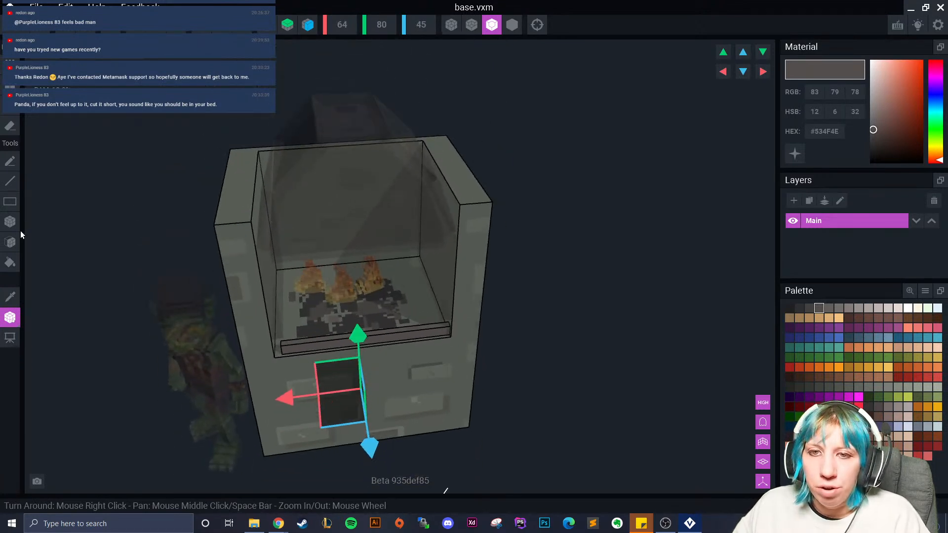
Erase further voxel layers and leftover raised brick pieces from the base's ends, trimming the model's height to 74 voxels.
click(10, 242)
right_drag(236, 204, 248, 249)
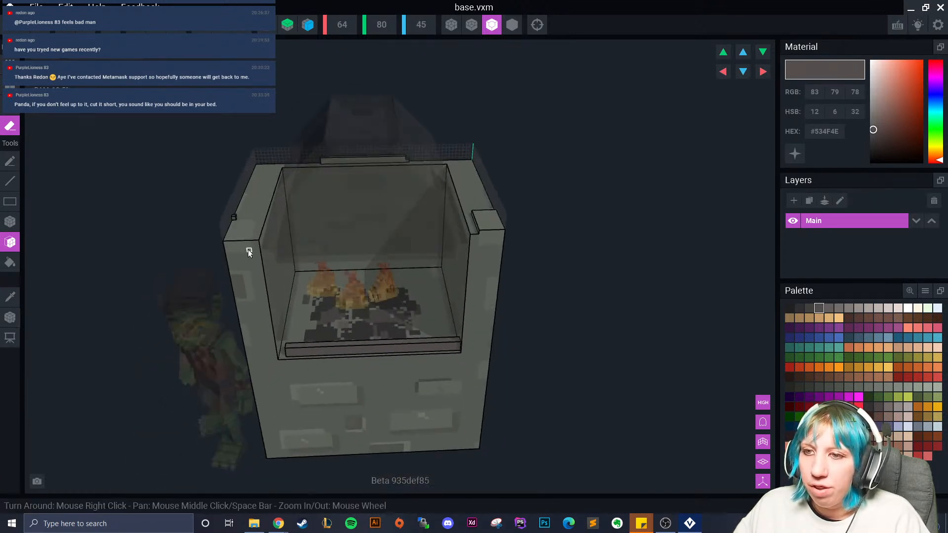
click(235, 216)
right_drag(235, 217, 353, 215)
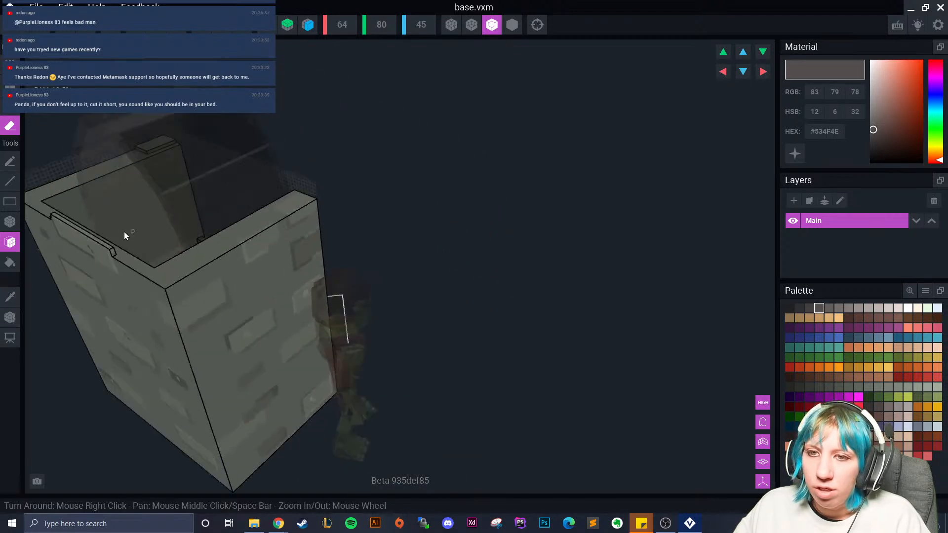
click(99, 244)
right_drag(101, 243, 180, 235)
middle_drag(63, 252, 436, 258)
scroll(441, 218, up, 4)
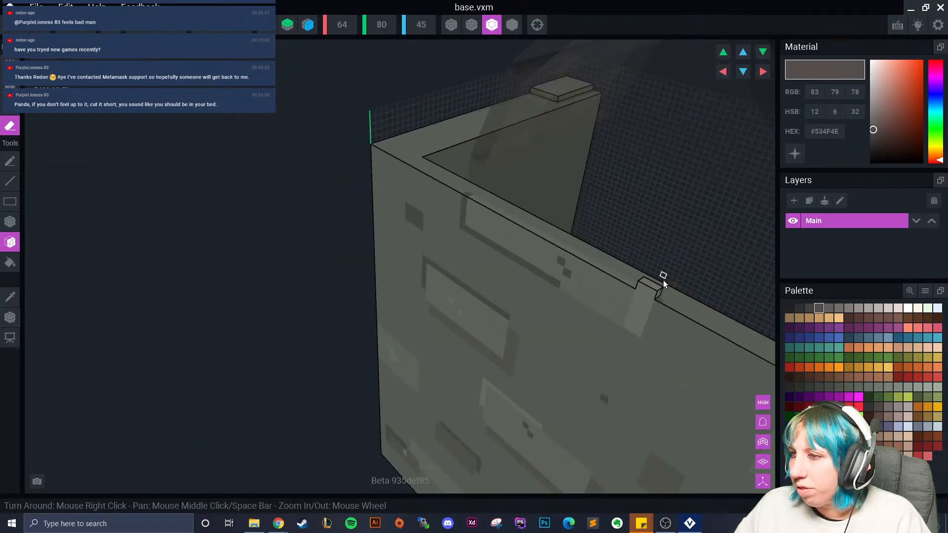
right_drag(594, 193, 450, 332)
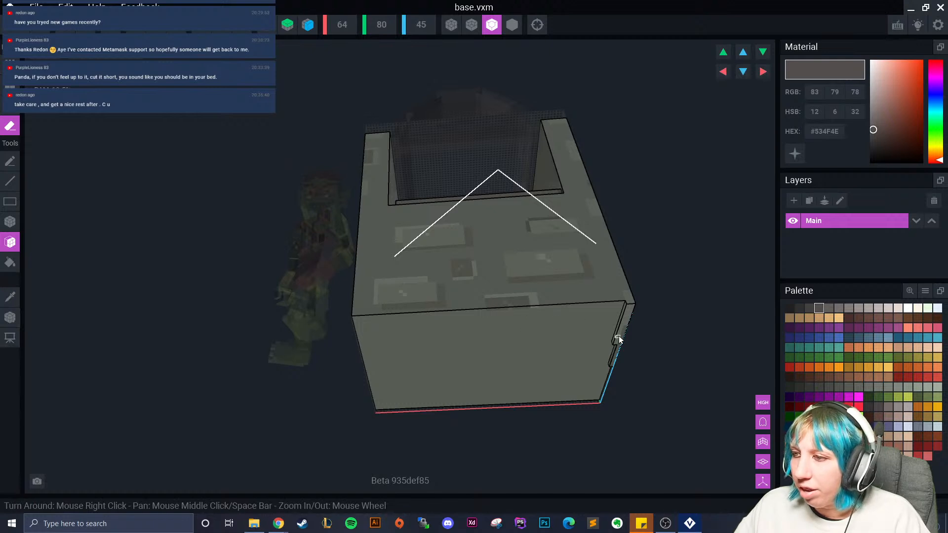
right_drag(569, 378, 574, 375)
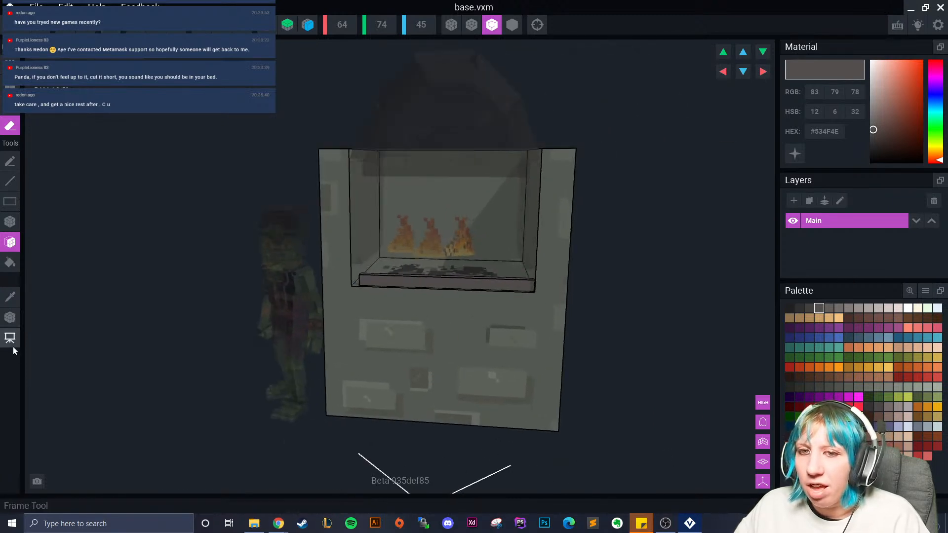
Check the shortened base's pivot and return to the fireplace assembly.
click(10, 317)
click(58, 328)
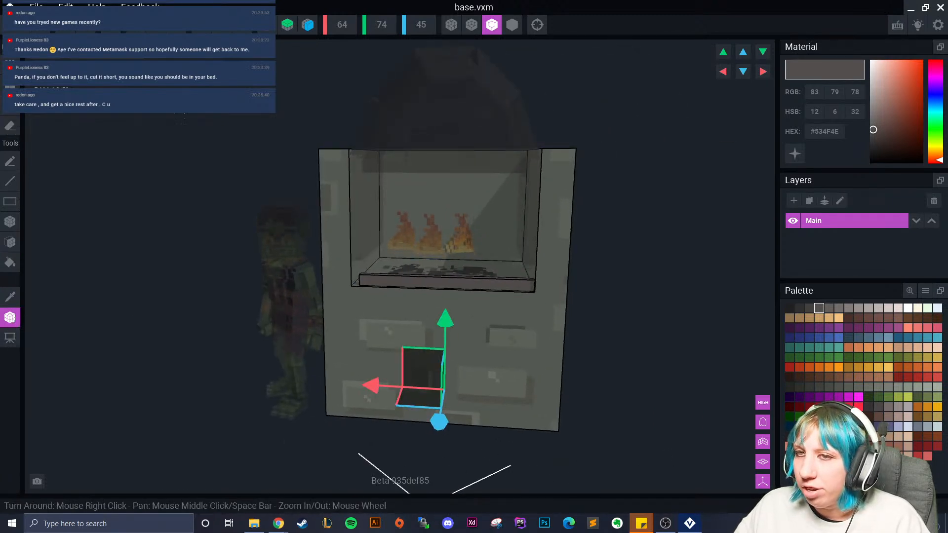
click(11, 25)
click(371, 191)
right_drag(469, 164, 439, 148)
scroll(440, 148, up, 2)
middle_drag(457, 126, 444, 209)
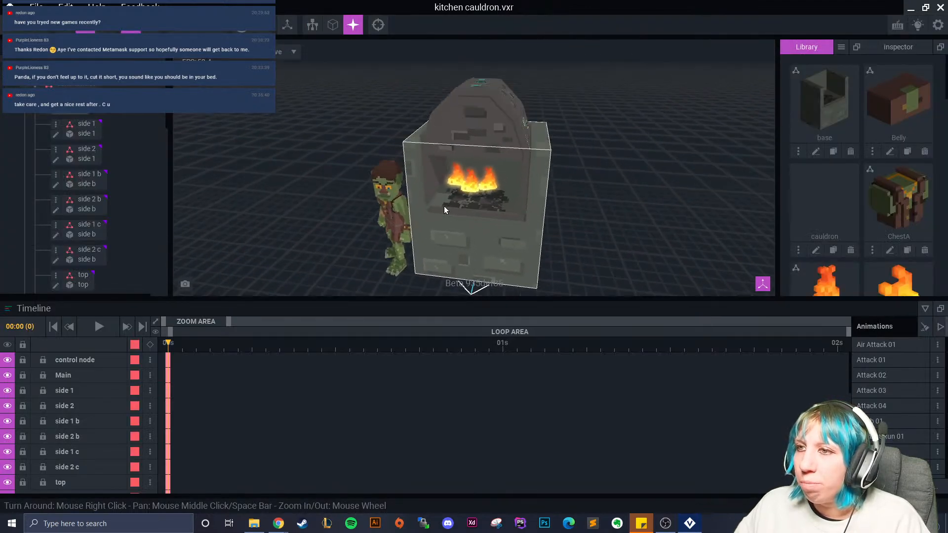
Lower the side 1 panel into the shortened base and lower side 2 to a height of 35.
click(427, 162)
scroll(379, 200, up, 2)
mouse_move(379, 200)
right_down()
mouse_move(366, 190)
mouse_move(395, 193)
right_up()
scroll(395, 194, up, 2)
mouse_move(384, 100)
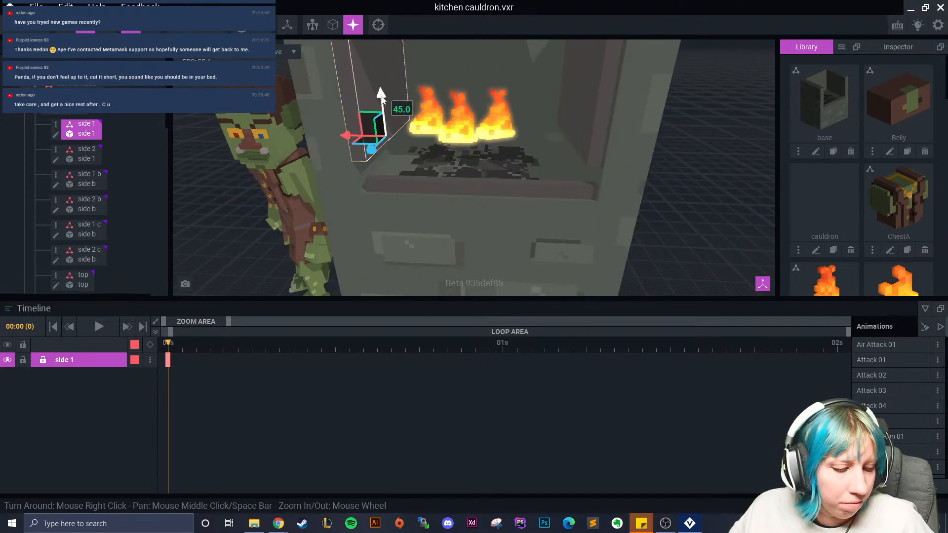
drag(381, 96, 385, 140)
click(596, 122)
drag(580, 100, 574, 137)
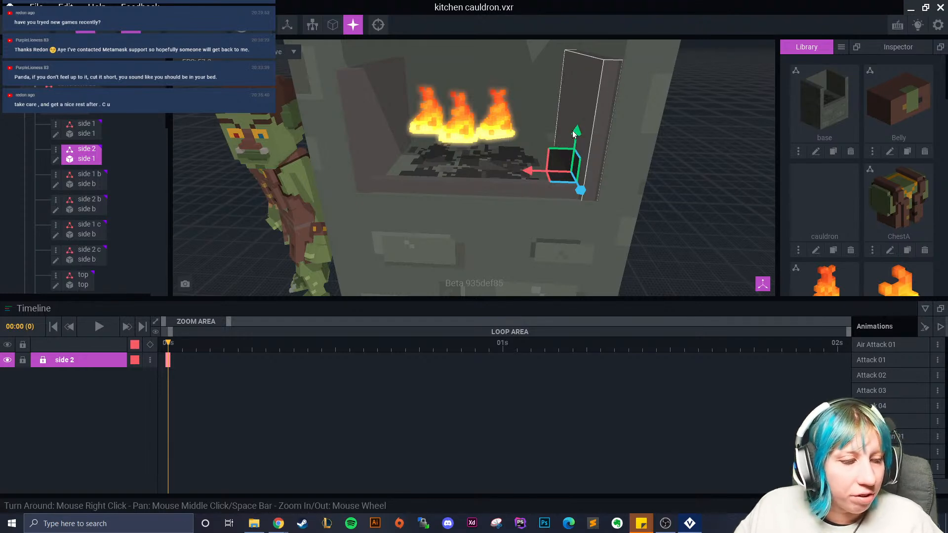
drag(576, 137, 575, 140)
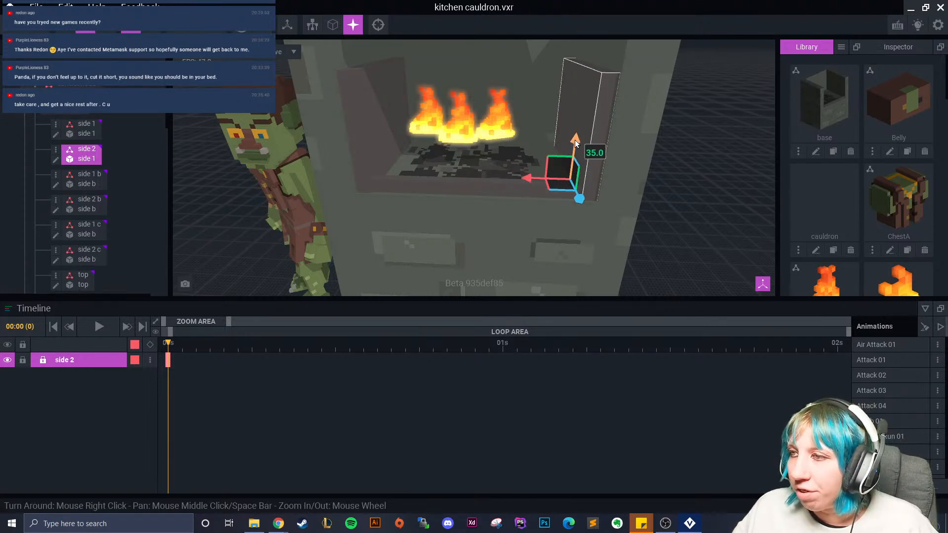
Lower the tilted side 1 b and side 2 b hood panels toward the lowered side panels.
middle_drag(501, 57, 486, 98)
right_drag(486, 101, 535, 138)
click(400, 107)
drag(404, 105, 366, 174)
right_drag(402, 195, 411, 194)
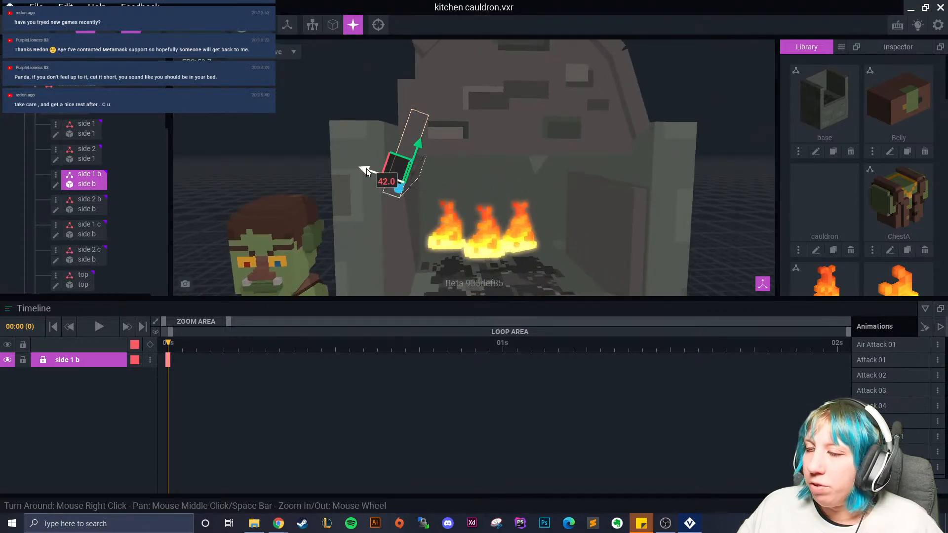
right_drag(496, 153, 624, 109)
click(640, 87)
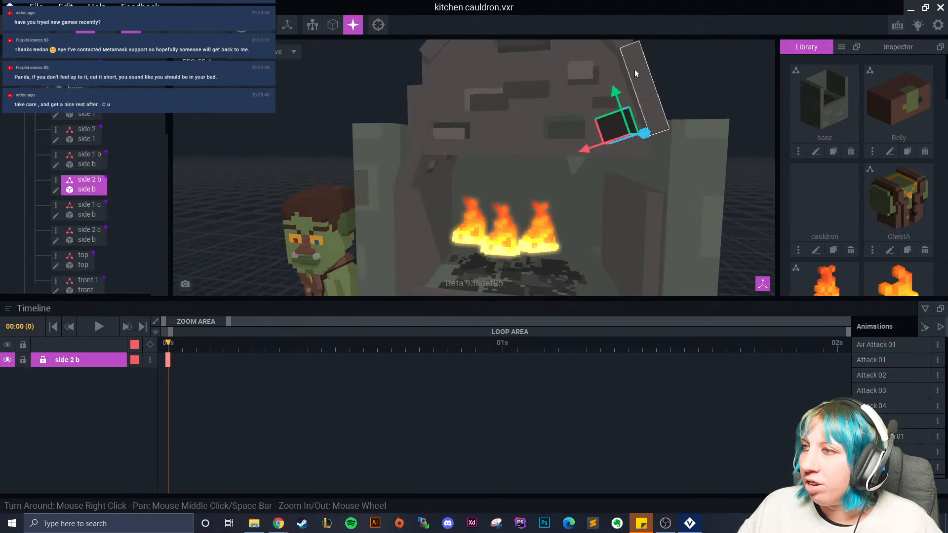
drag(615, 90, 607, 138)
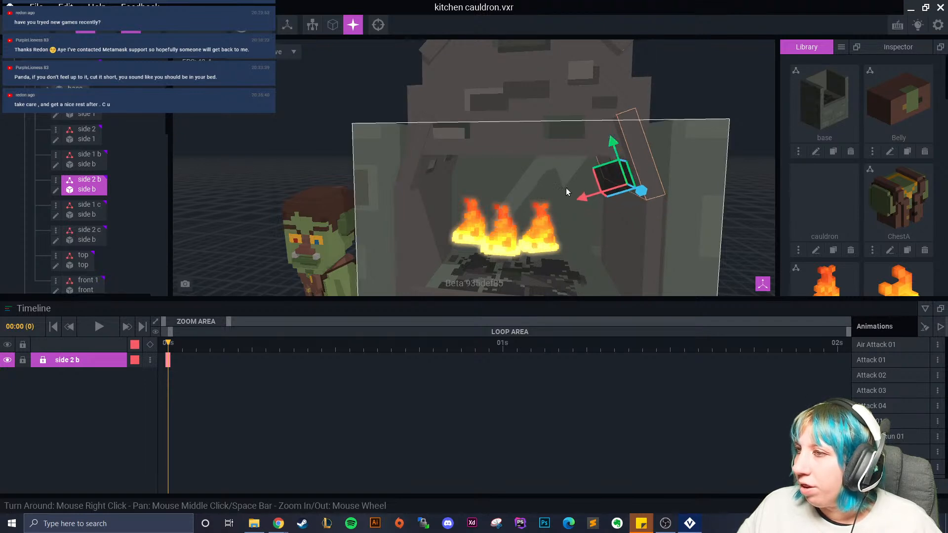
Lower the hood's front panel, then bring the flames down toward the hearth.
click(504, 161)
drag(525, 142, 522, 196)
middle_drag(522, 195, 528, 119)
click(476, 179)
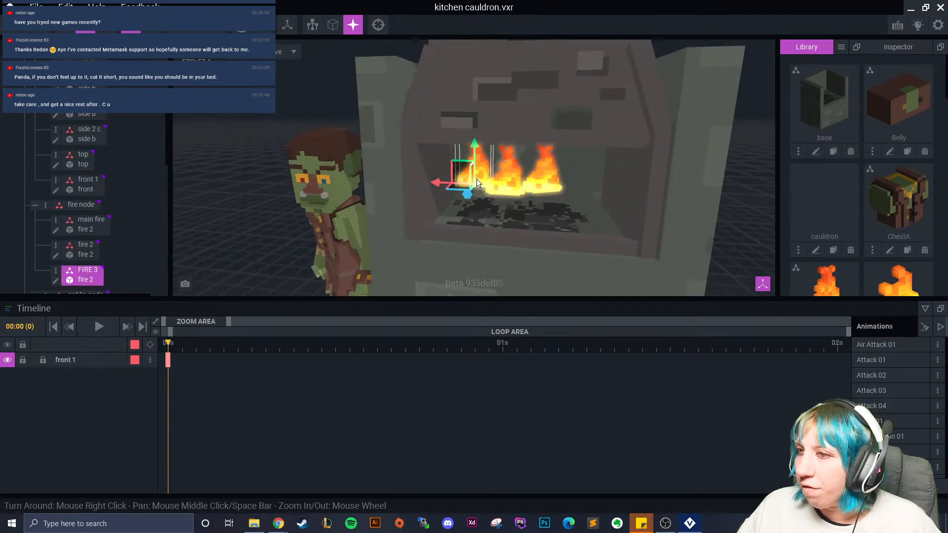
drag(473, 146, 506, 185)
click(514, 177)
click(543, 163)
drag(543, 150, 547, 187)
Lower the hood's front panel further into the fireplace opening.
right_drag(536, 271, 522, 232)
right_drag(417, 195, 439, 200)
click(518, 176)
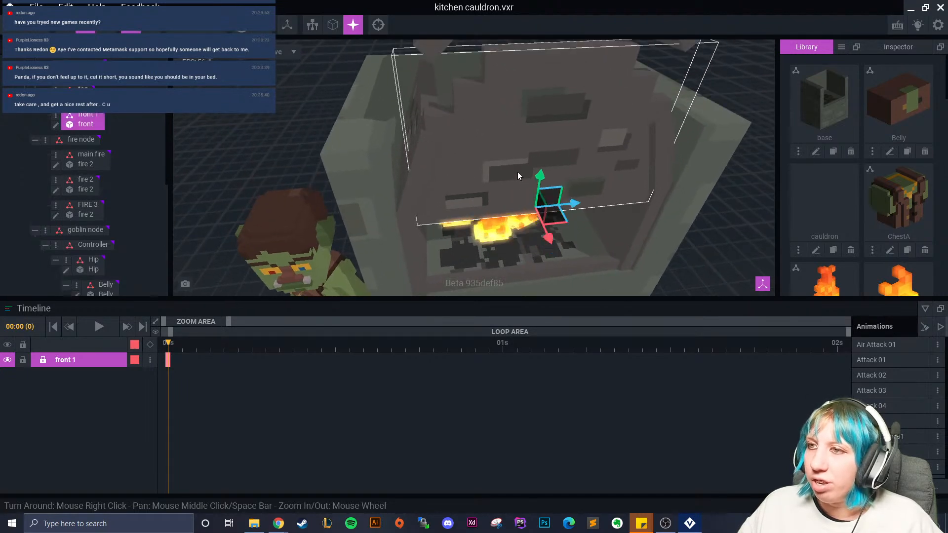
drag(542, 178, 534, 242)
Move the tilted side 1 c hood panel down and sideways toward the lowered side 1 b panel.
right_drag(513, 137, 464, 119)
click(464, 119)
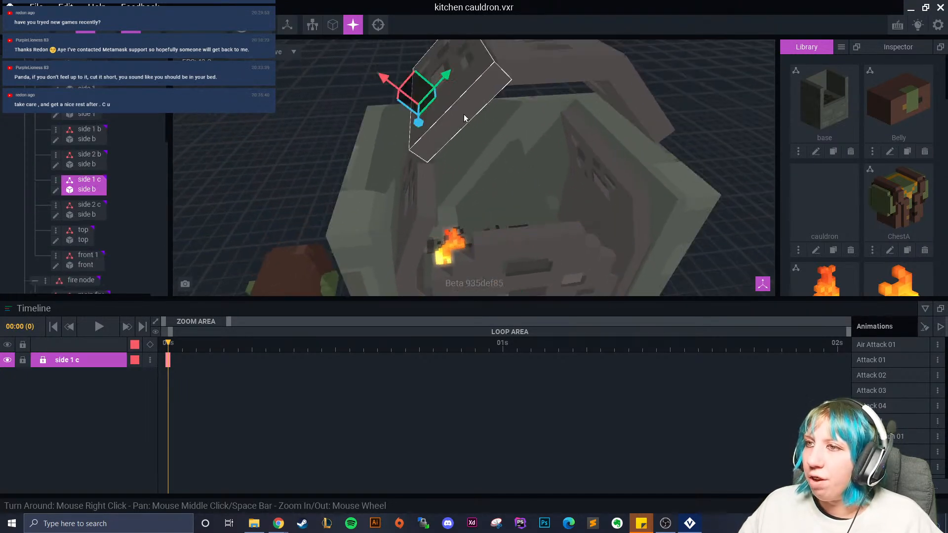
drag(442, 78, 391, 132)
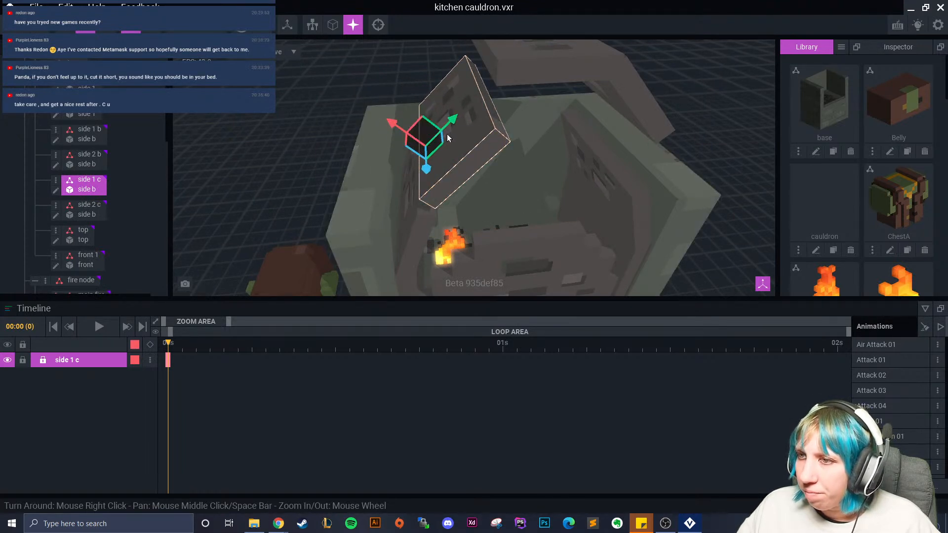
drag(450, 121, 443, 131)
right_drag(442, 132, 438, 145)
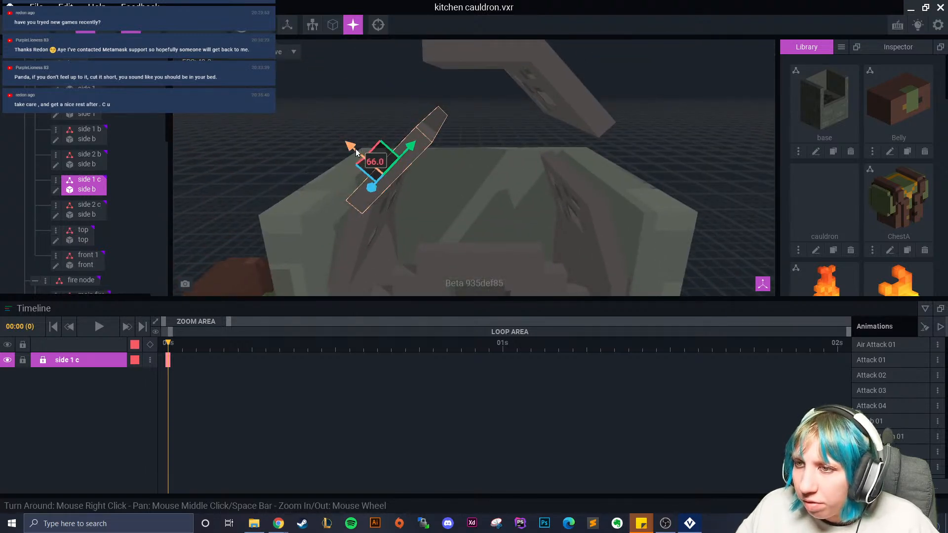
right_drag(363, 152, 390, 126)
drag(389, 123, 328, 118)
right_drag(328, 117, 387, 126)
click(379, 25)
scroll(443, 99, up, 6)
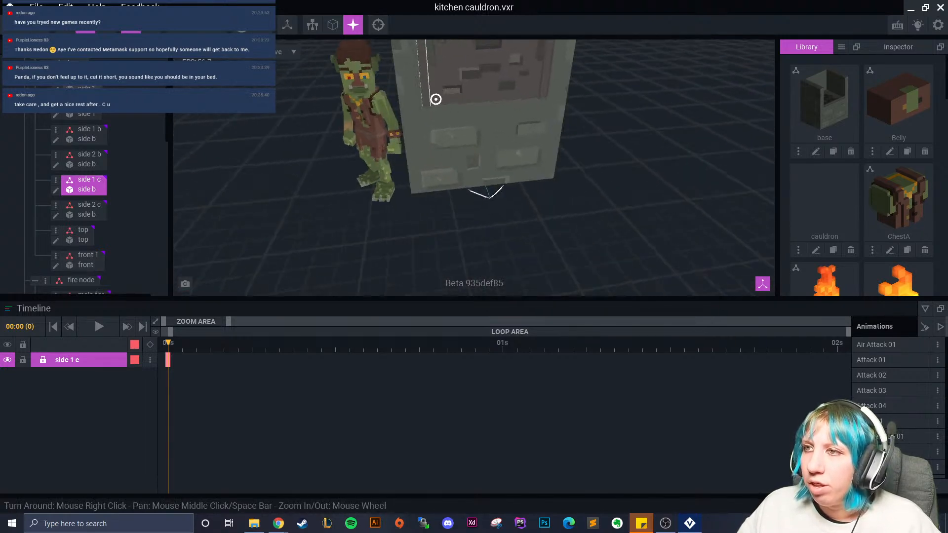
Lower the tilted side 2 c hood panel to meet side 2 b, checking its position against side 1 c.
scroll(444, 134, up, 2)
middle_drag(486, 94, 427, 194)
click(514, 81)
drag(505, 60, 495, 195)
right_drag(496, 195, 496, 213)
mouse_move(504, 213)
mouse_down()
mouse_move(484, 232)
mouse_move(488, 242)
mouse_move(489, 223)
mouse_up()
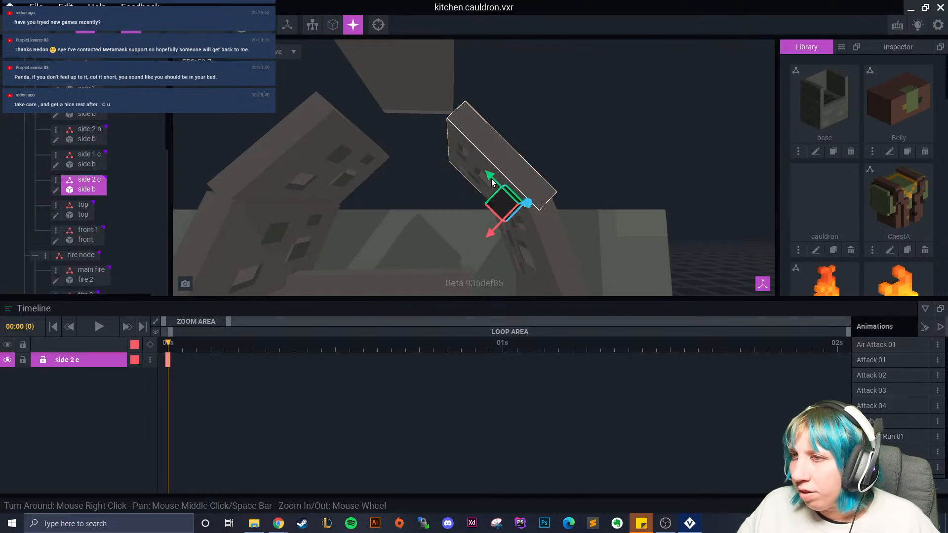
click(323, 158)
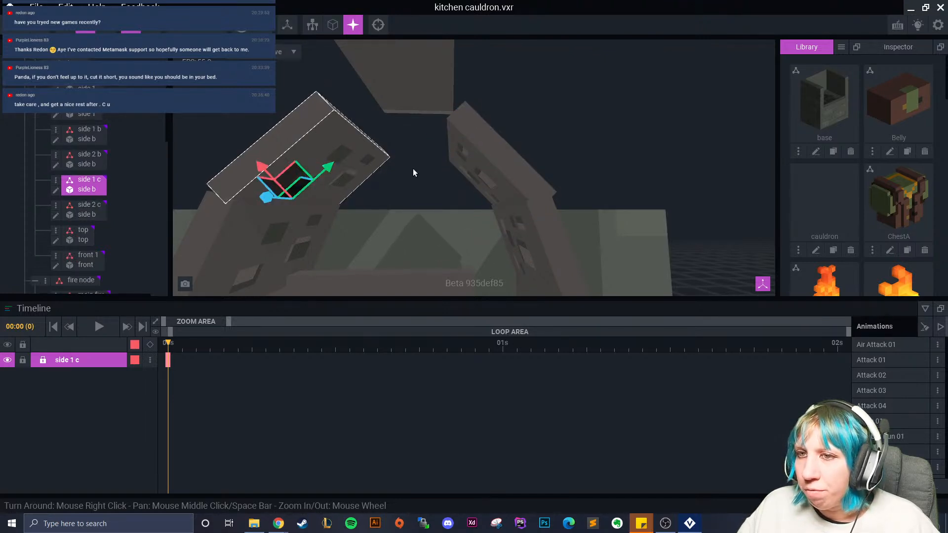
click(511, 200)
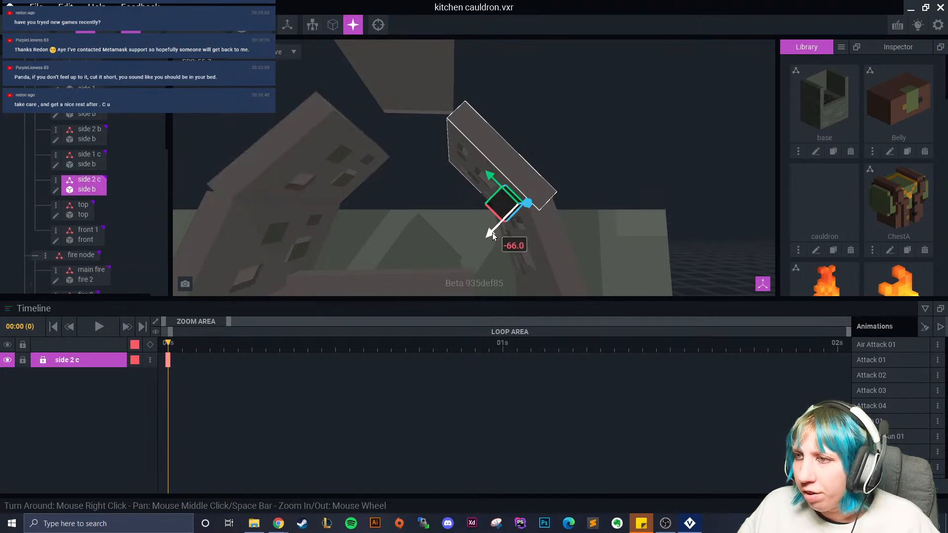
click(261, 170)
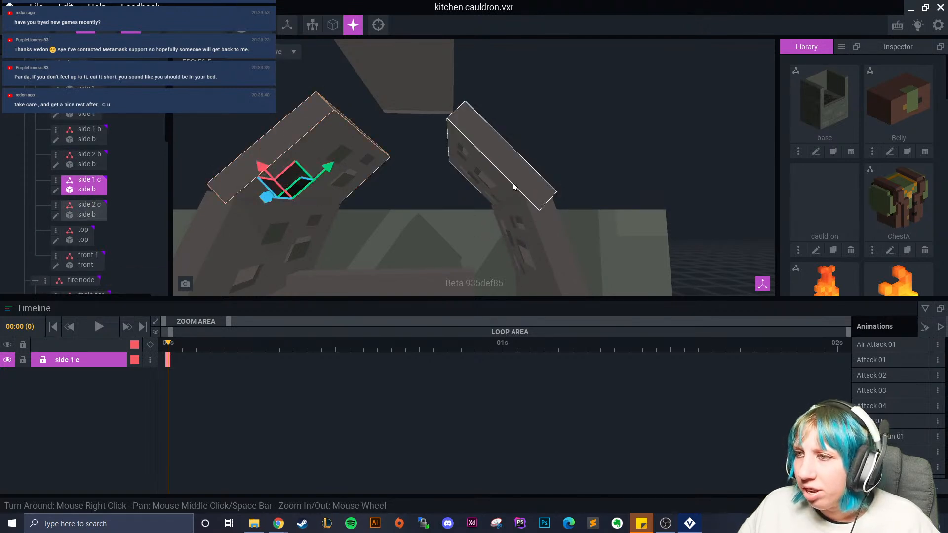
Lower the hood's top panel onto the upper ends of the side 1 c and side 2 c panels.
click(378, 25)
middle_drag(437, 64, 448, 119)
scroll(429, 106, up, 4)
scroll(439, 99, up, 5)
middle_drag(430, 70, 436, 1)
middle_drag(380, 90, 381, 103)
scroll(401, 97, down, 6)
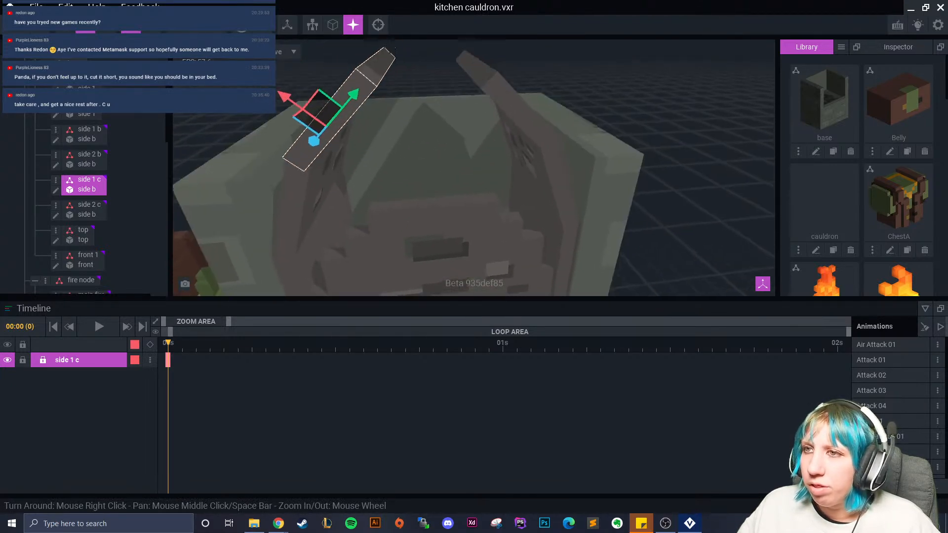
click(409, 75)
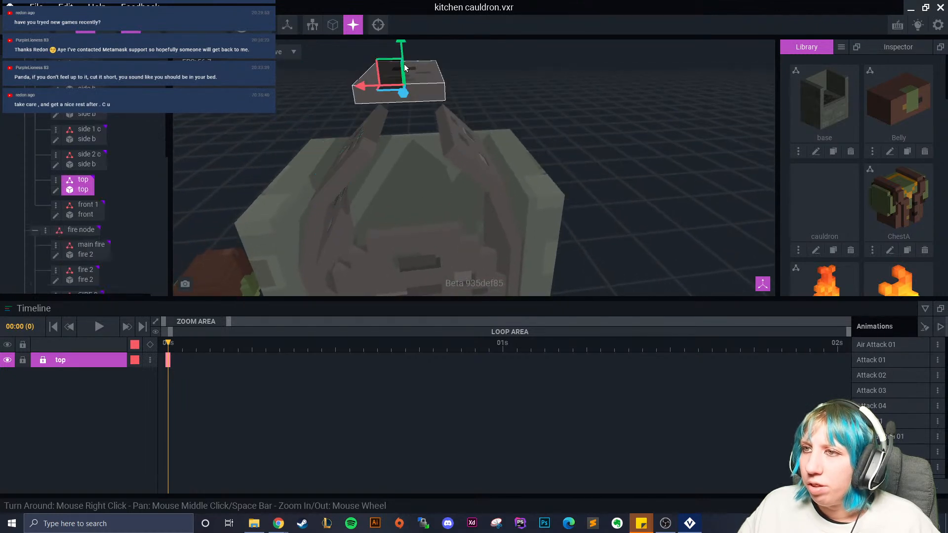
drag(400, 44, 403, 102)
Nudge the side 1 c and side 2 c panels slightly to fit against the lowered top panel.
right_drag(430, 114, 456, 101)
click(457, 101)
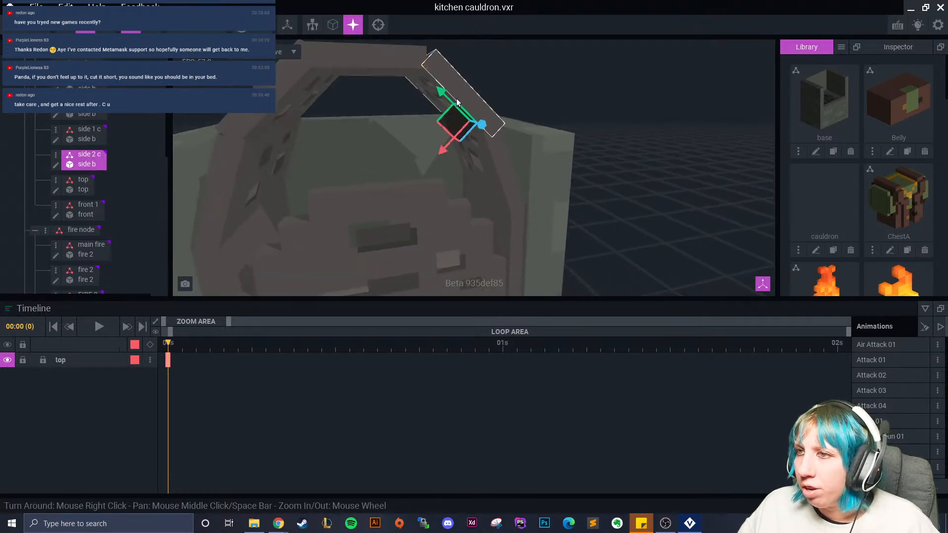
click(274, 94)
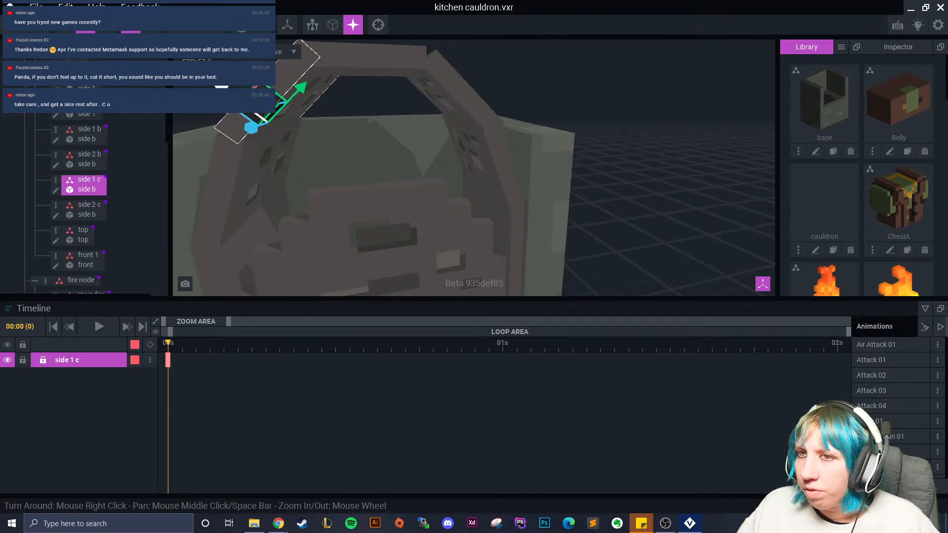
drag(231, 96, 235, 99)
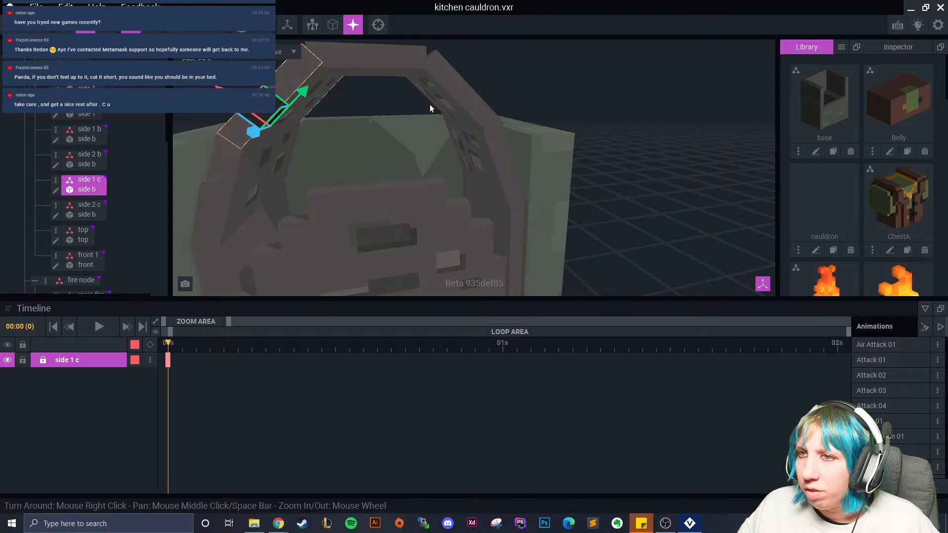
click(446, 107)
drag(443, 94, 441, 96)
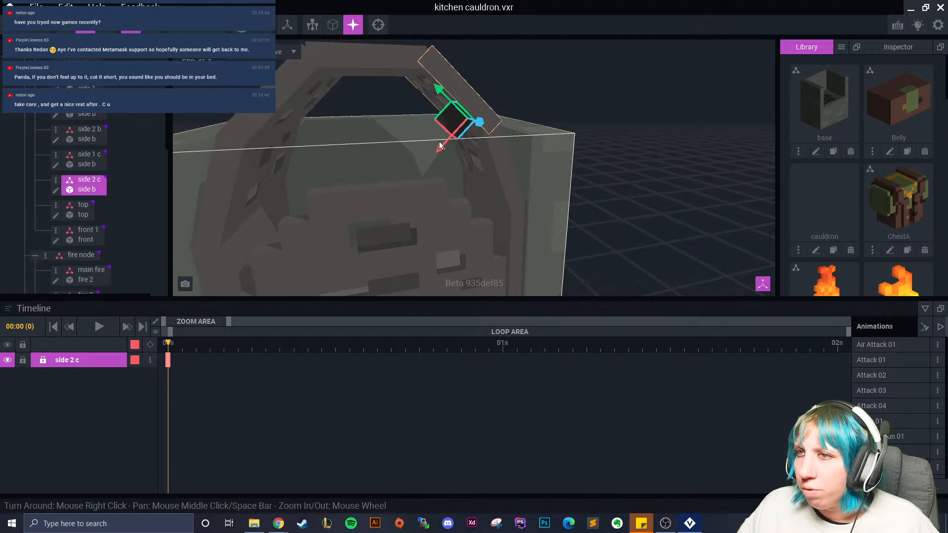
drag(442, 150, 442, 151)
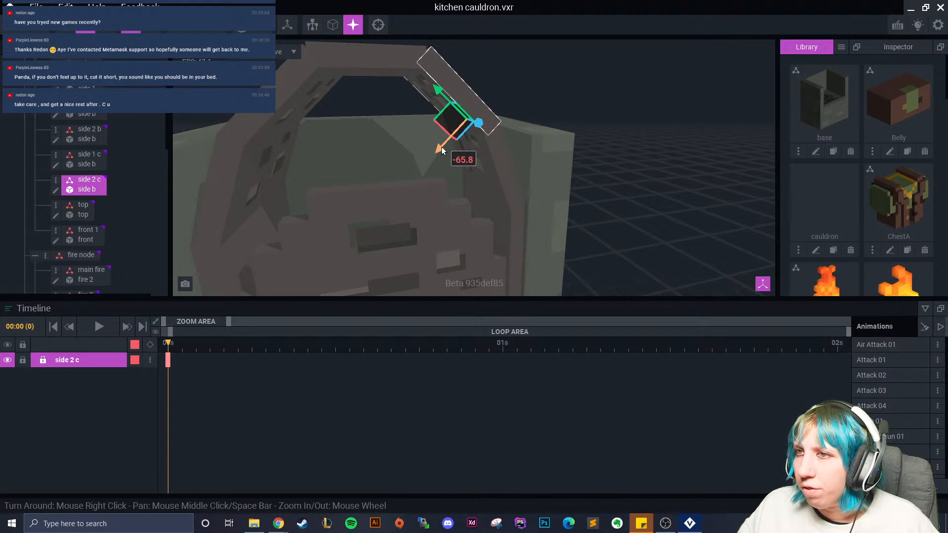
Raise the top panel slightly and shift it sideways, then refine the side 2 c and side 1 c panels around it.
right_drag(375, 118, 377, 109)
click(375, 102)
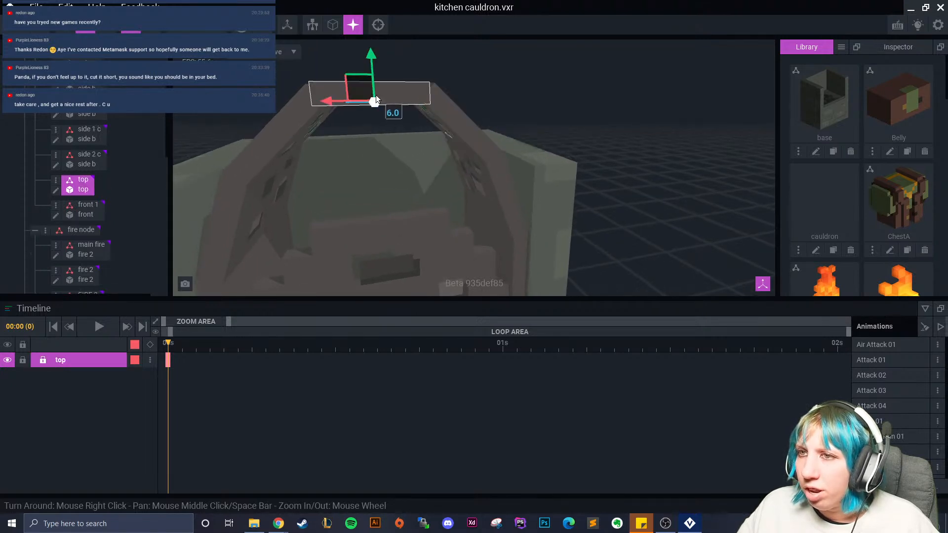
drag(372, 55, 374, 52)
drag(326, 100, 328, 103)
click(459, 123)
drag(451, 158, 443, 171)
drag(440, 118, 440, 118)
click(299, 110)
drag(304, 121, 330, 102)
click(327, 95)
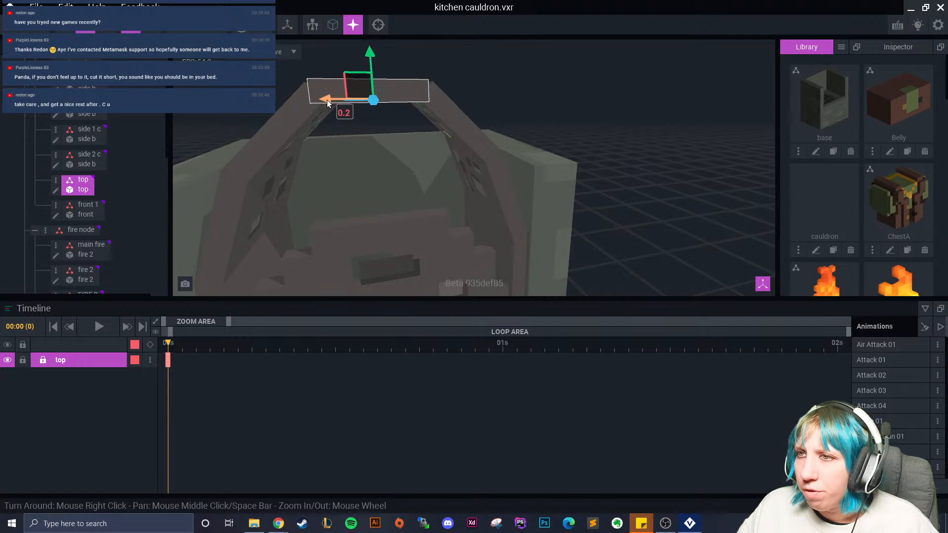
Make final small position adjustments to the side 1 c, side 2 c and top panels to align the hood's joints.
click(302, 120)
drag(302, 120, 303, 122)
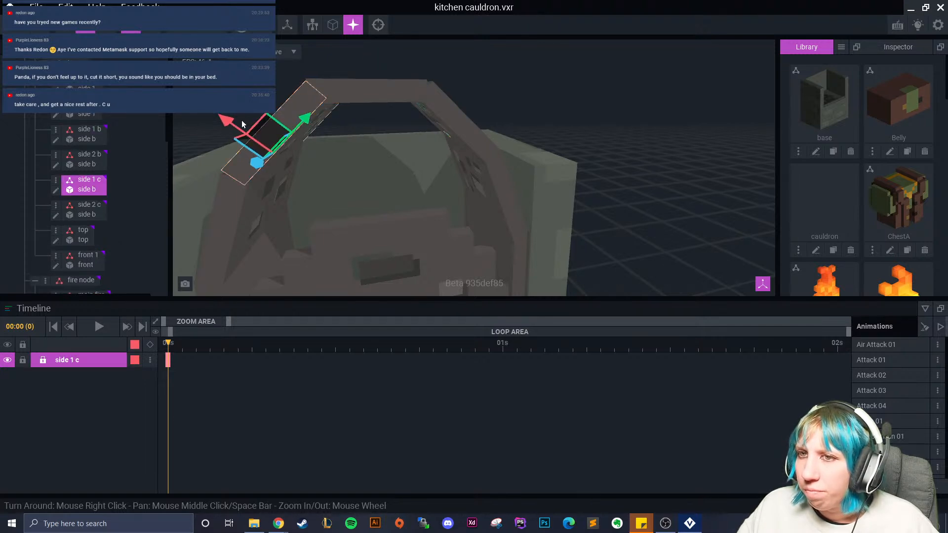
drag(232, 123, 234, 123)
click(432, 110)
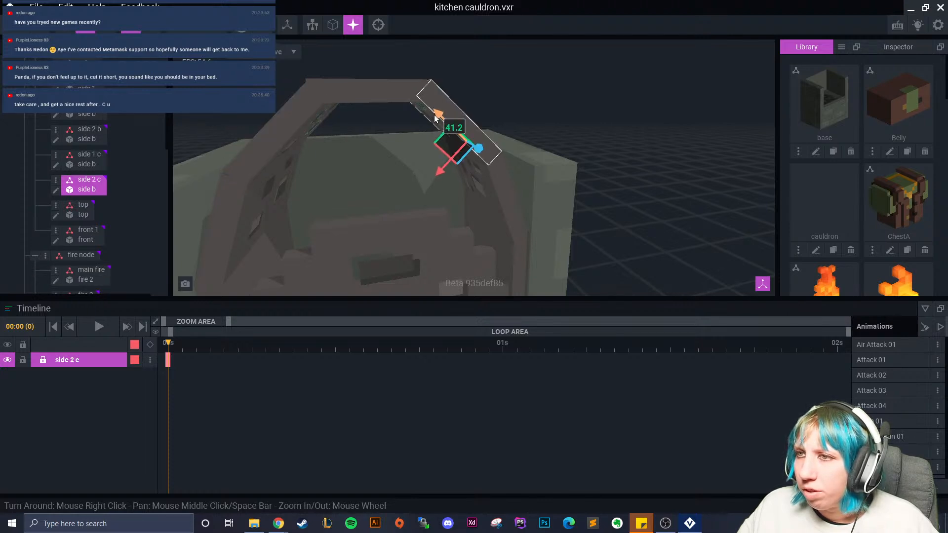
drag(435, 119, 435, 120)
click(527, 105)
right_drag(463, 118, 462, 118)
click(367, 105)
drag(329, 67, 330, 67)
Open the hood's top panel for model editing and set its volume width to 16.
click(527, 95)
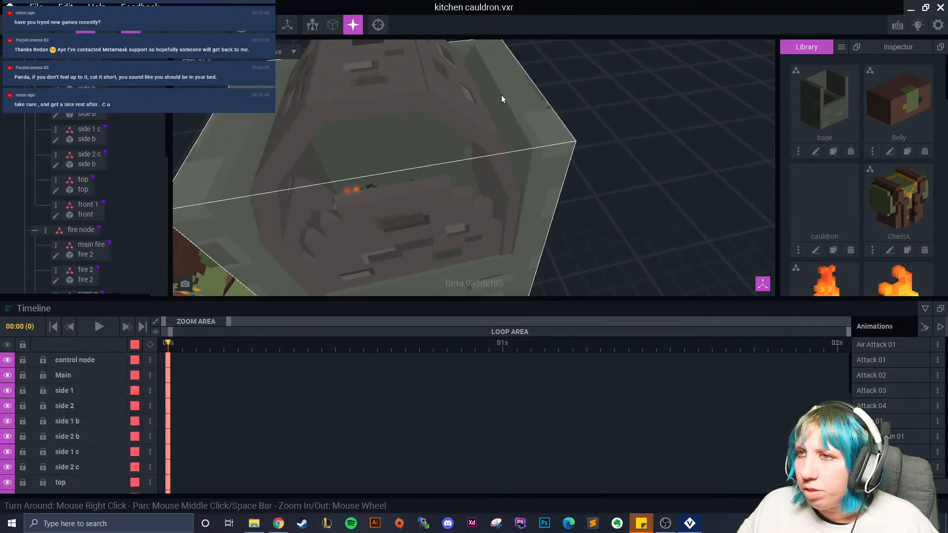
right_drag(527, 99, 394, 121)
click(391, 123)
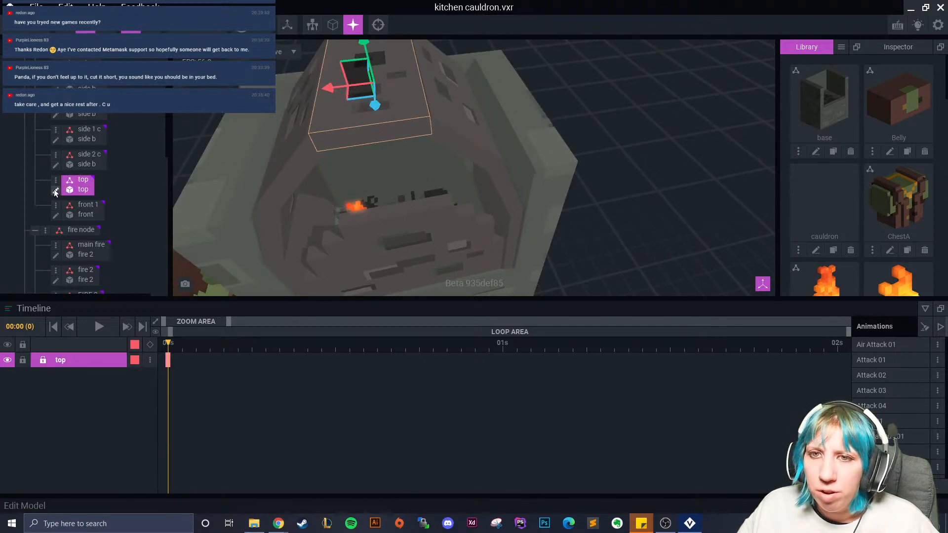
click(54, 191)
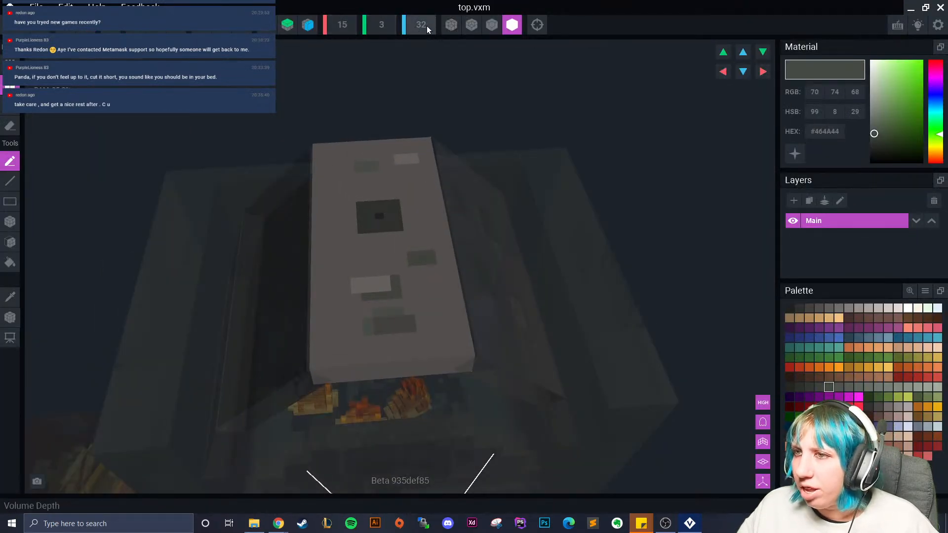
text(16)
key(Return)
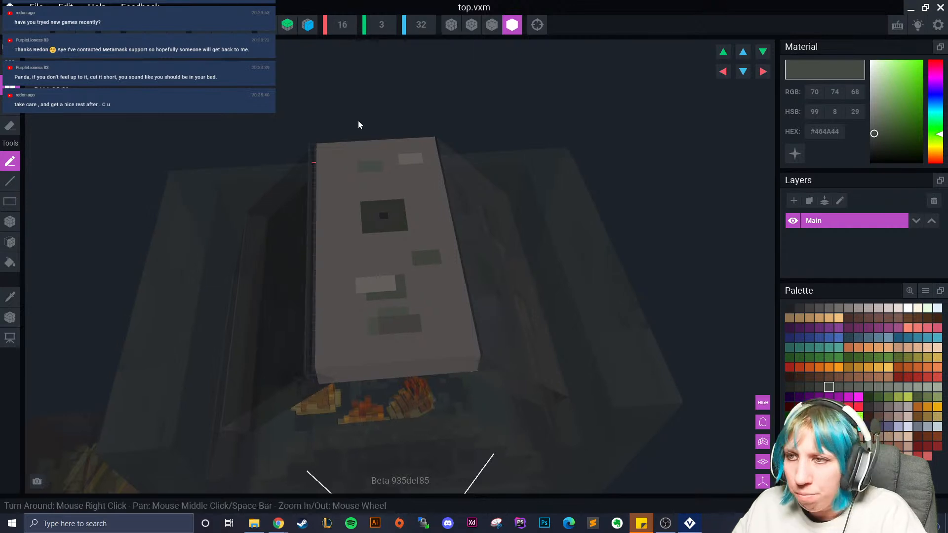
Sample the grey-brown #534F4E and extend the top panel's side face to fill the added voxel column.
click(10, 296)
click(281, 236)
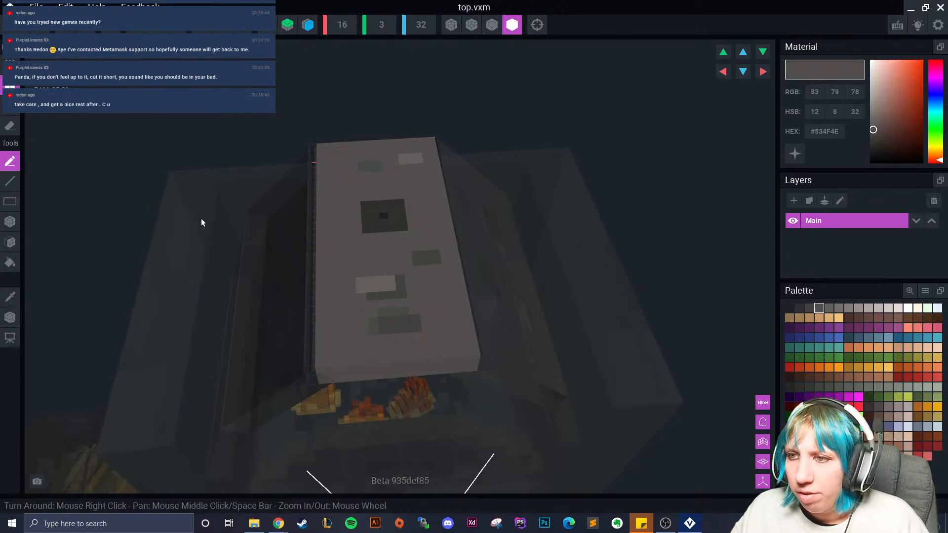
click(10, 242)
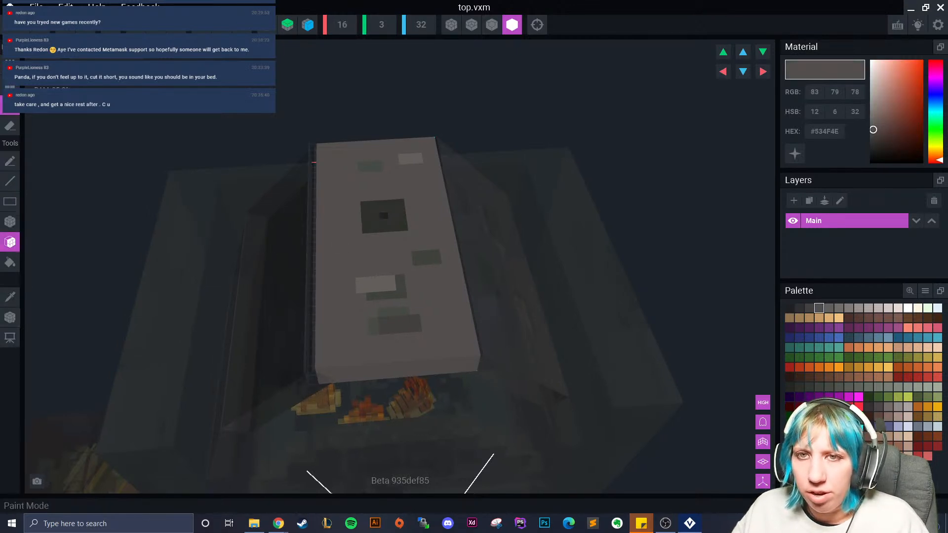
right_drag(249, 251, 297, 252)
click(305, 248)
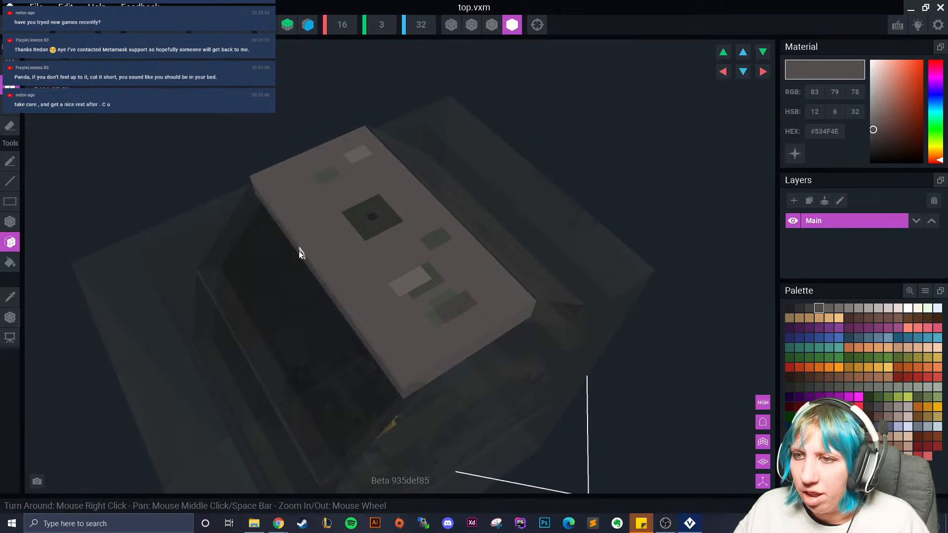
Adjust the pivot of the widened top panel, then save top.vxm and return to the fireplace scene.
click(10, 317)
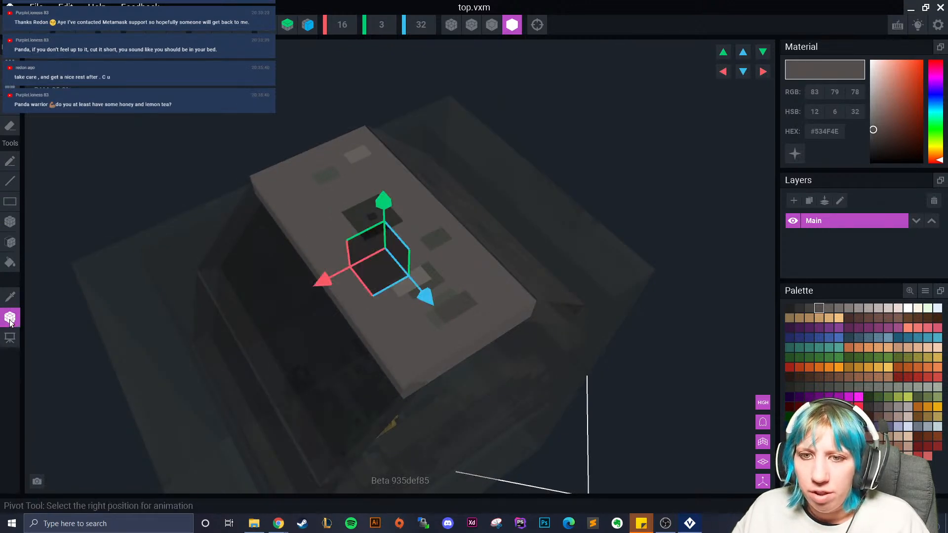
click(9, 338)
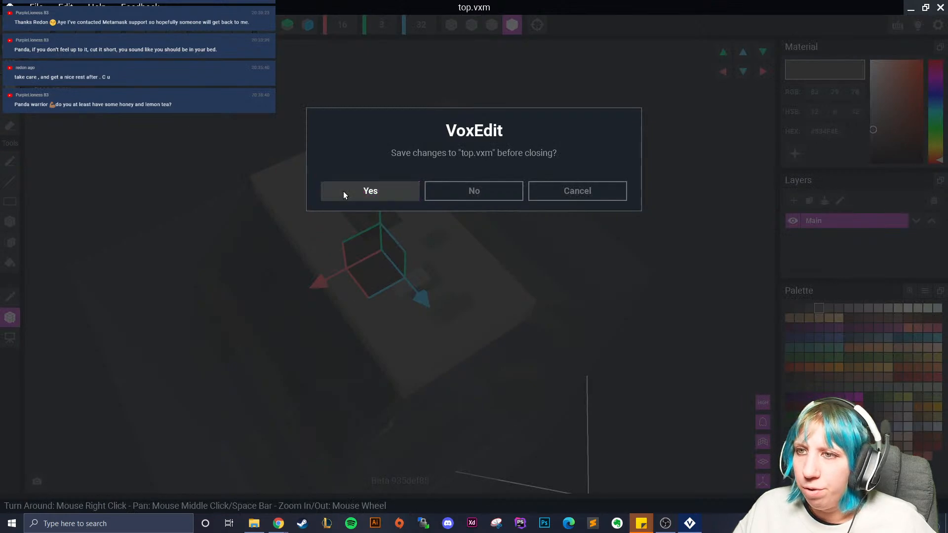
click(345, 190)
Raise the hood's front panel beneath the top panel to uncover the flames and hearth opening.
scroll(393, 164, up, 3)
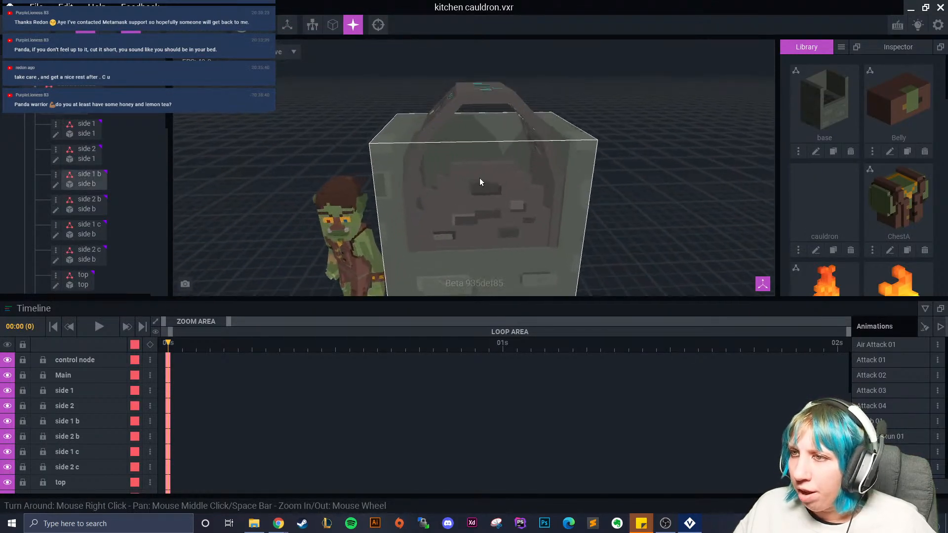
click(466, 198)
drag(483, 210, 483, 152)
right_drag(483, 152, 529, 106)
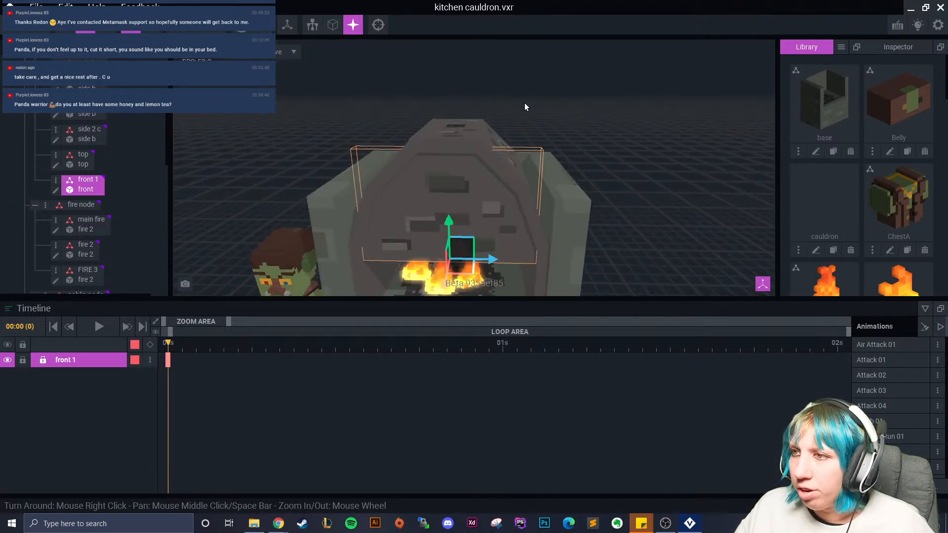
click(654, 205)
right_drag(645, 224, 621, 217)
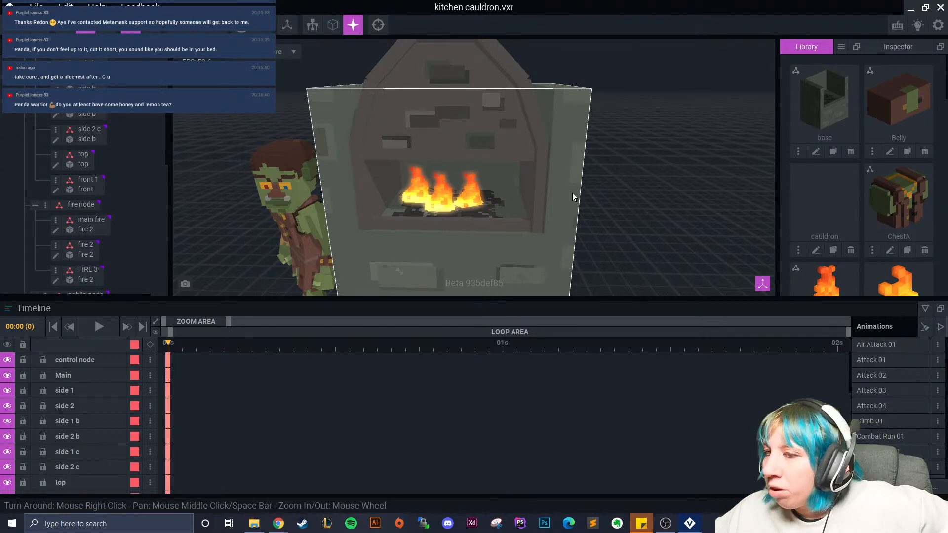
Shift the goblin node slightly beside the fireplace to compare its scale with the base.
scroll(650, 156, down, 5)
scroll(576, 174, up, 7)
middle_drag(363, 203, 367, 186)
middle_drag(467, 129, 463, 158)
right_drag(462, 158, 483, 179)
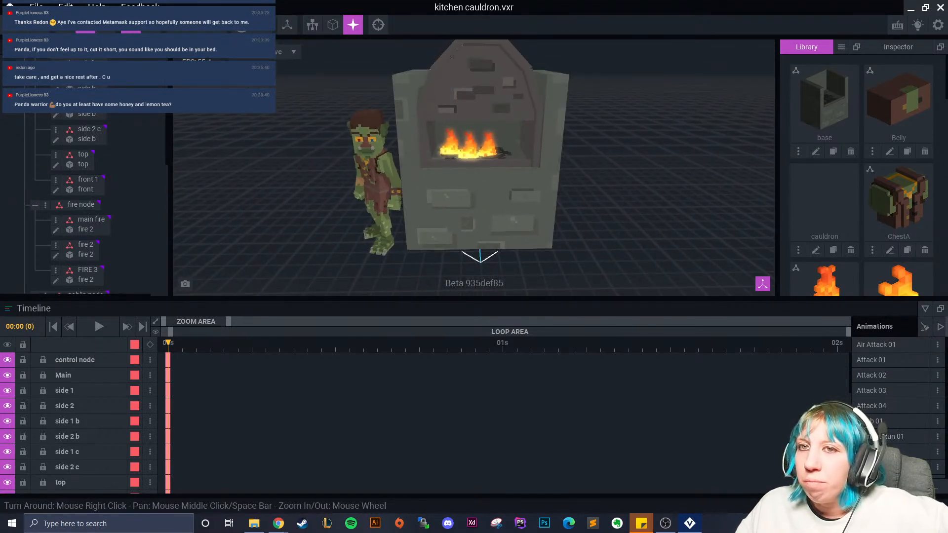
scroll(91, 222, down, 3)
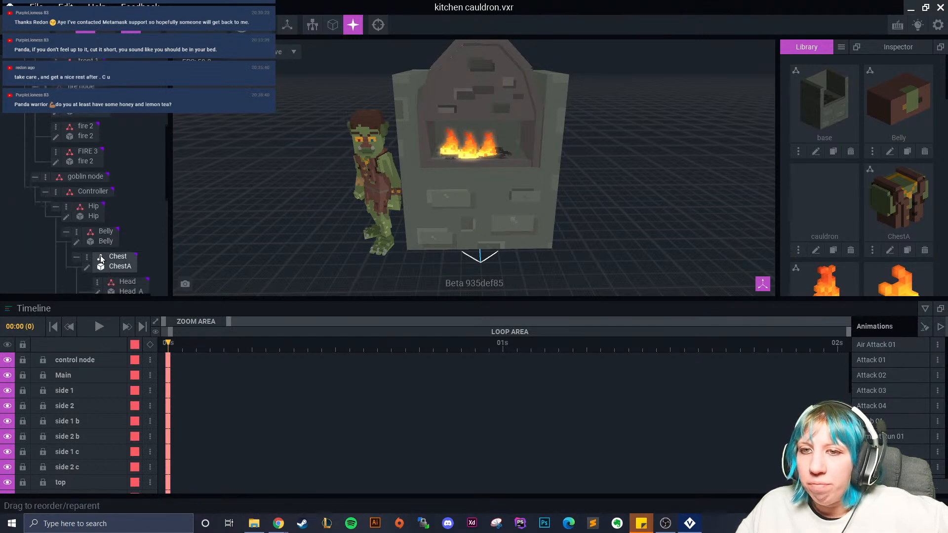
scroll(102, 259, down, 2)
click(84, 127)
mouse_move(347, 246)
mouse_down()
mouse_move(425, 239)
mouse_move(340, 236)
mouse_up()
right_drag(424, 232, 431, 232)
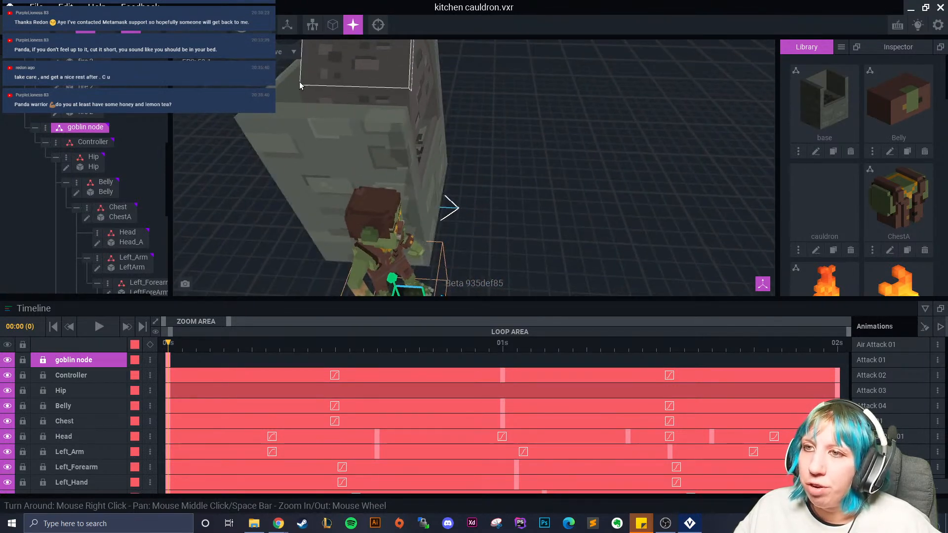
Open the fireplace's base for model editing and erase the lowest voxel layers from its underside.
click(303, 85)
click(54, 112)
right_drag(382, 158, 397, 257)
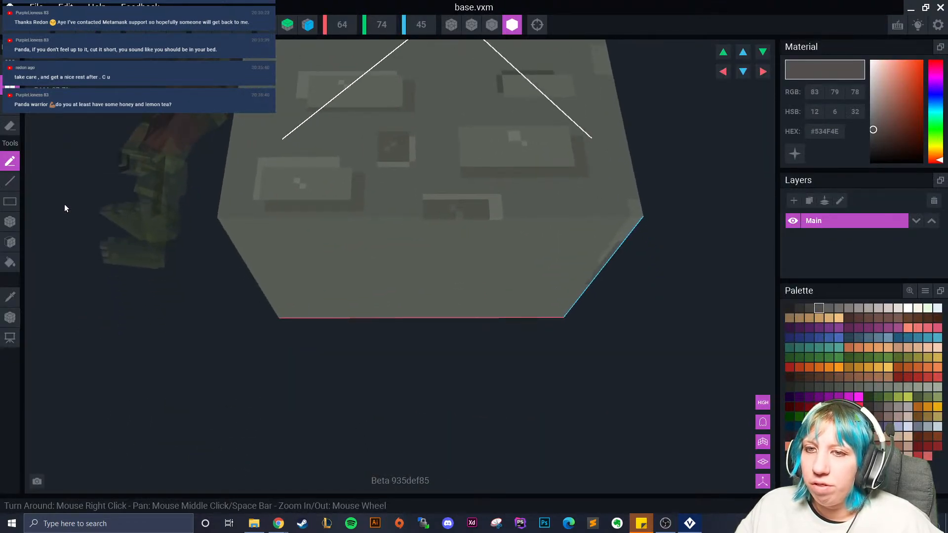
click(10, 242)
click(342, 271)
click(344, 270)
click(366, 242)
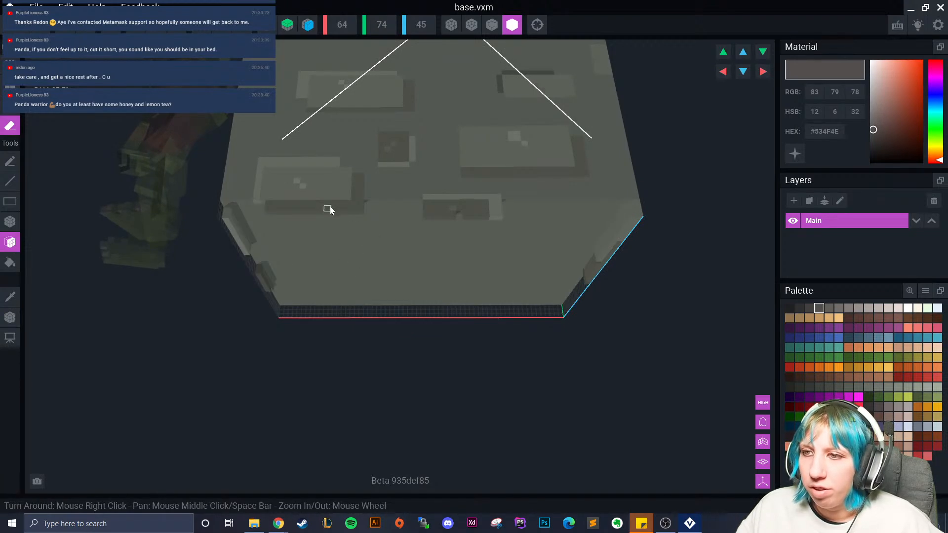
Erase the leftover brick fragments protruding beneath the base's underside along its front and side edges.
click(328, 210)
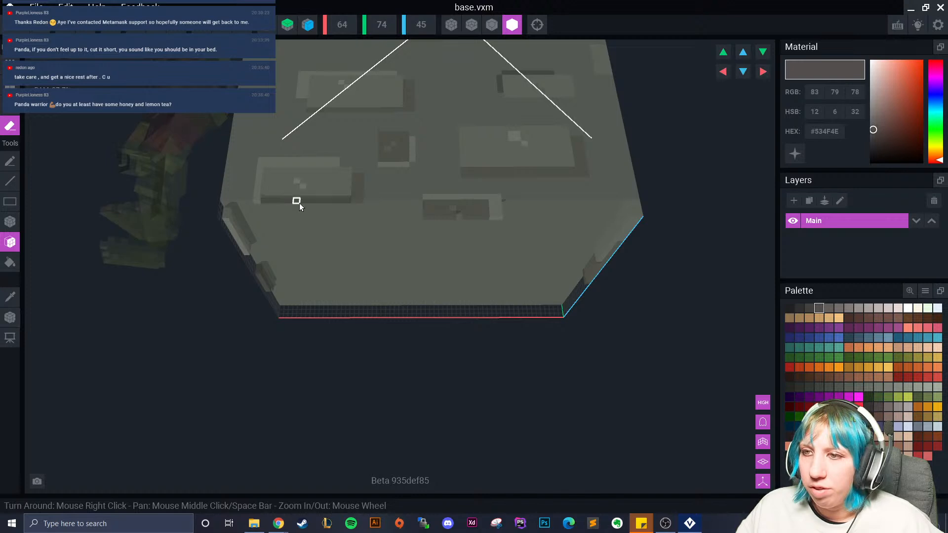
click(492, 25)
right_drag(376, 227, 326, 187)
click(320, 174)
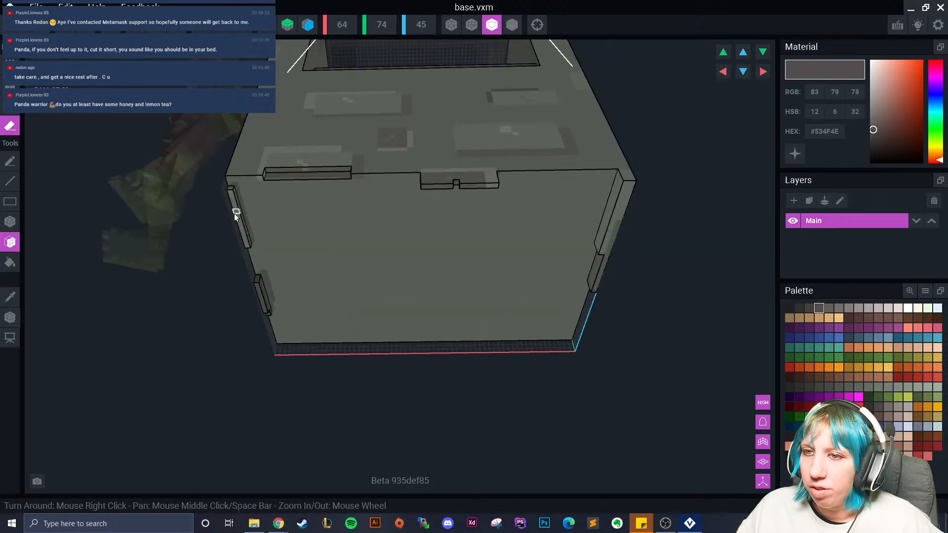
key(ctrl+z)
key(ctrl+z)
click(239, 225)
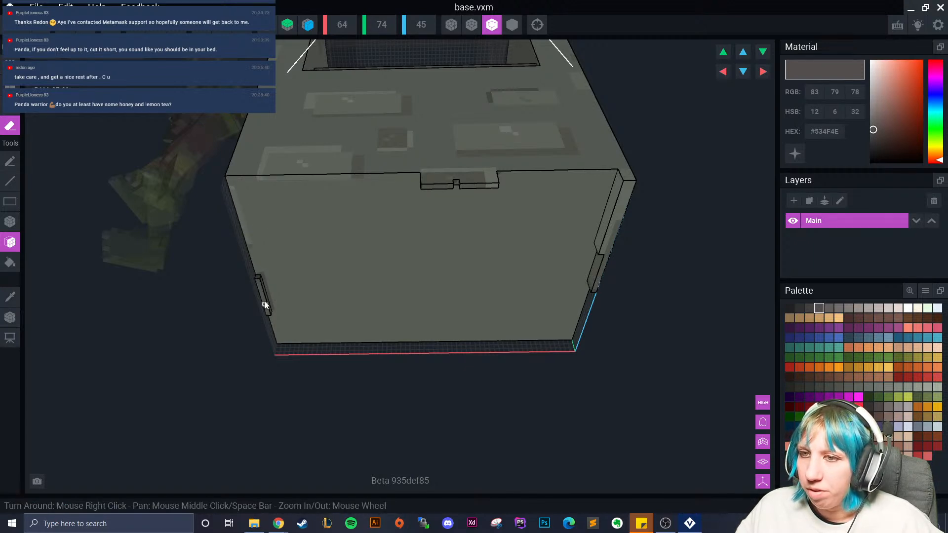
click(257, 278)
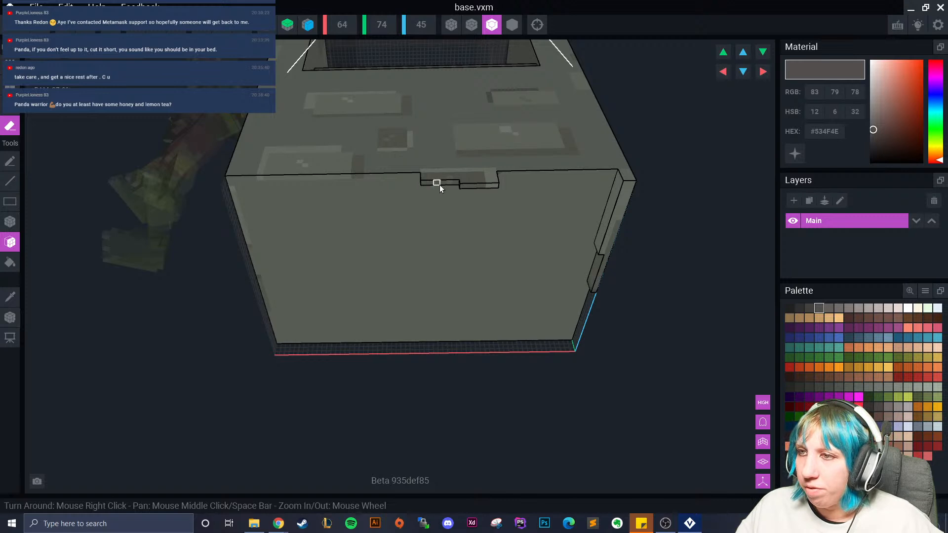
click(472, 184)
click(491, 183)
click(492, 181)
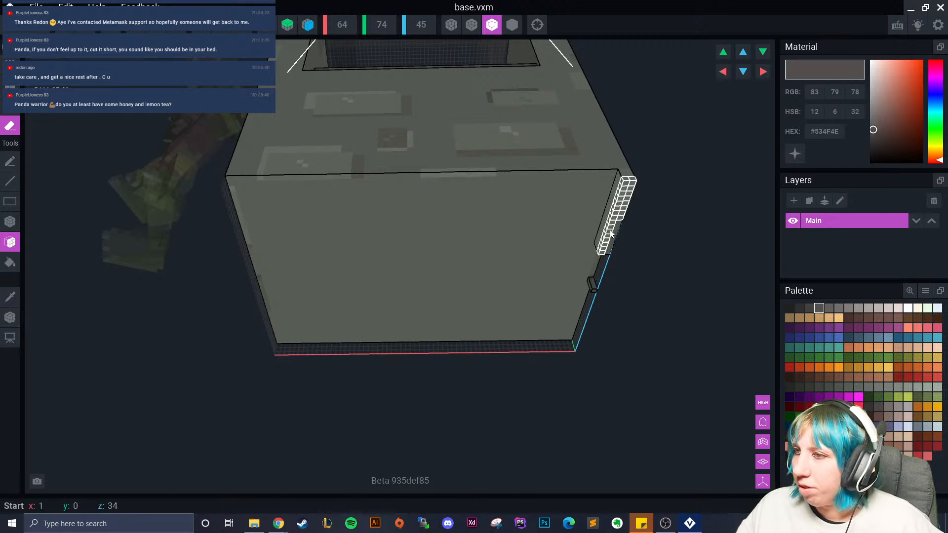
drag(616, 230, 615, 222)
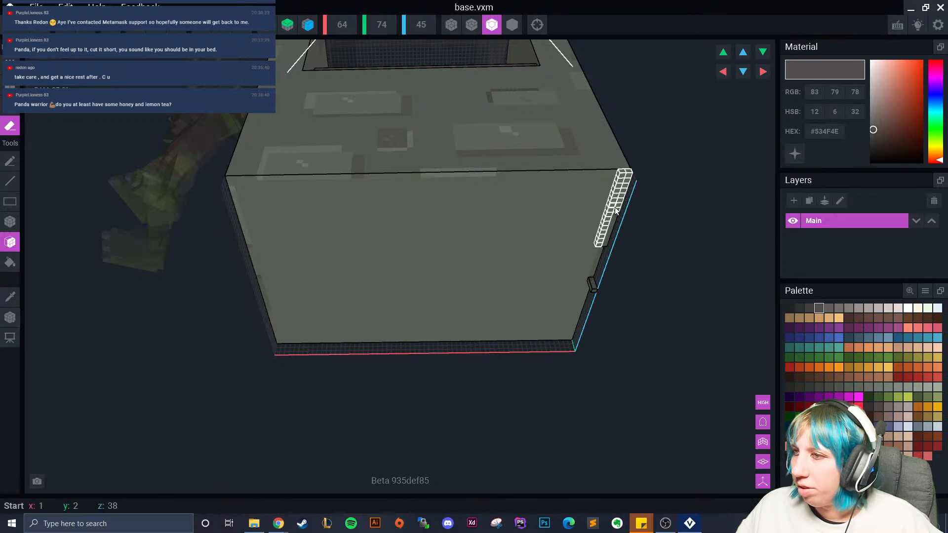
Check the trimmed underside of the base, then leave the base model and return to the kitchen cauldron scene.
right_drag(542, 330, 542, 332)
scroll(541, 331, down, 2)
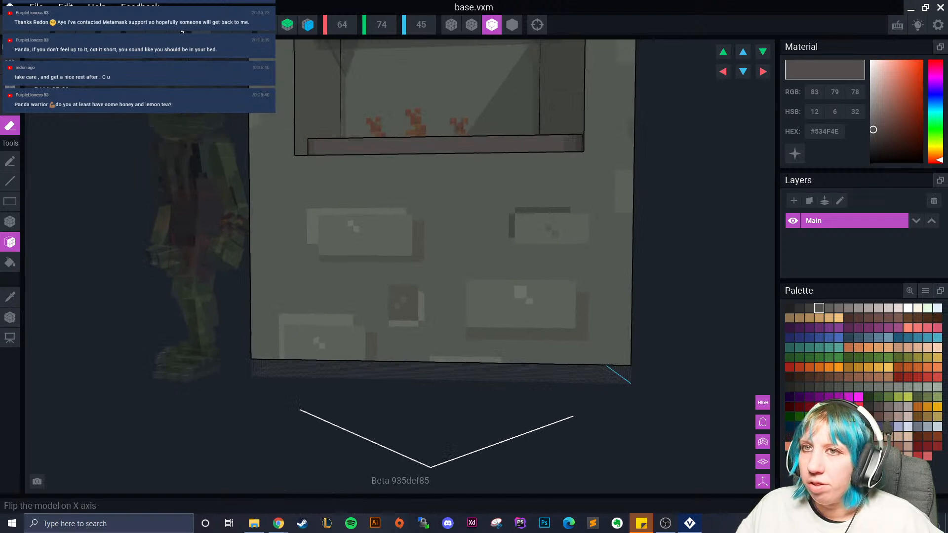
scroll(418, 281, down, 3)
right_drag(419, 280, 421, 291)
scroll(421, 291, up, 2)
middle_drag(420, 291, 314, 290)
click(10, 7)
click(378, 197)
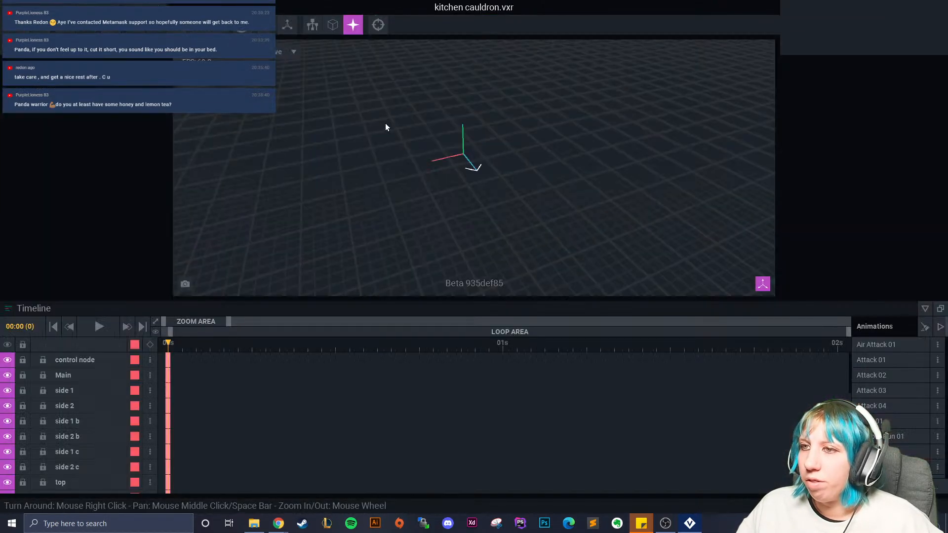
Select the goblin node and inspect how the goblin stands beside the shortened fireplace.
scroll(452, 159, up, 4)
scroll(498, 159, down, 2)
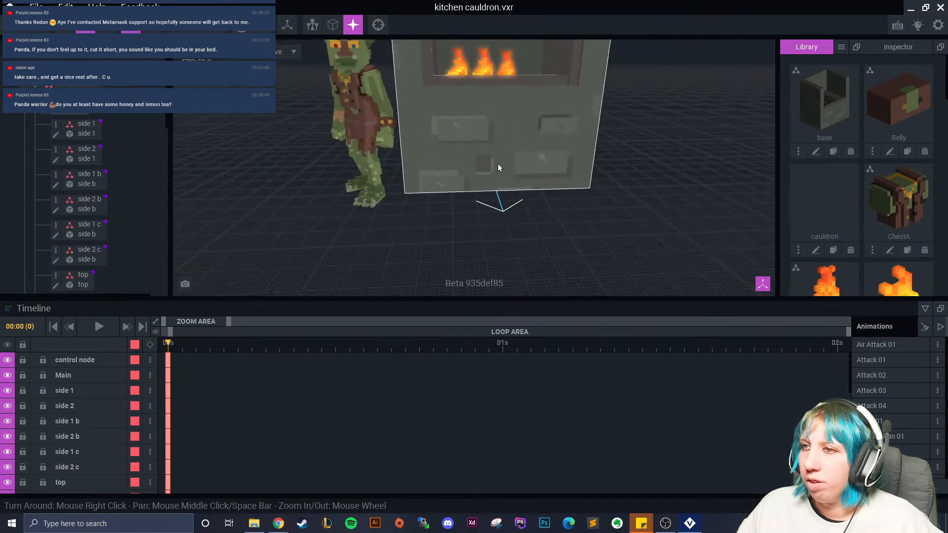
right_drag(497, 159, 497, 185)
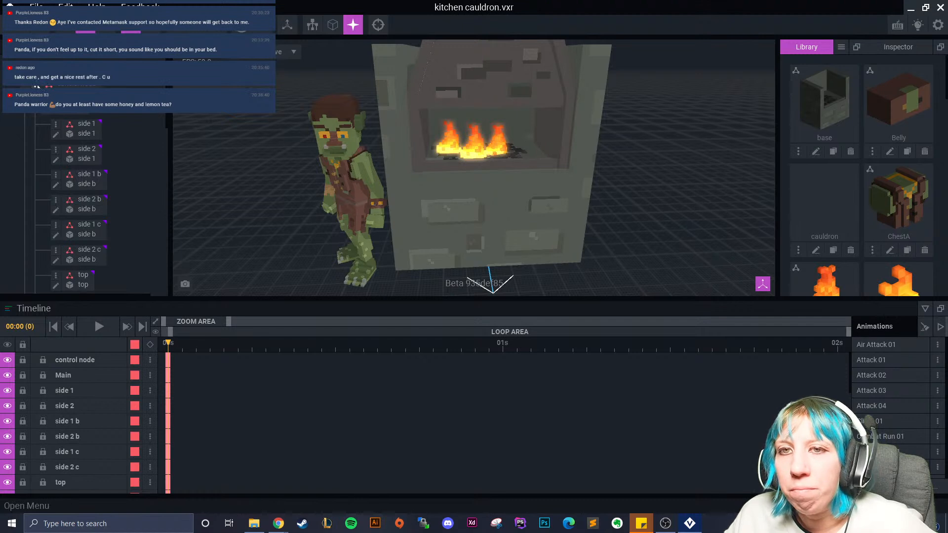
scroll(37, 130, down, 3)
click(35, 124)
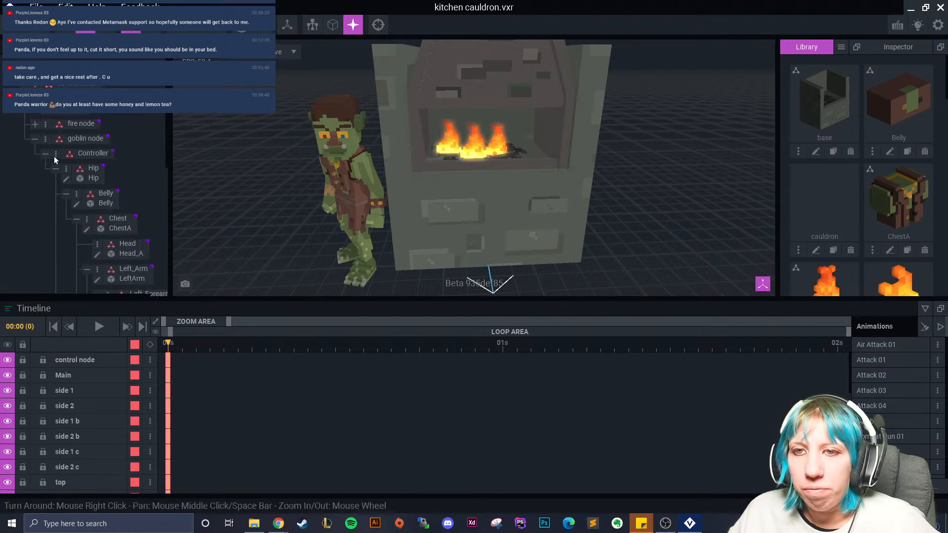
click(84, 139)
right_drag(194, 196, 318, 248)
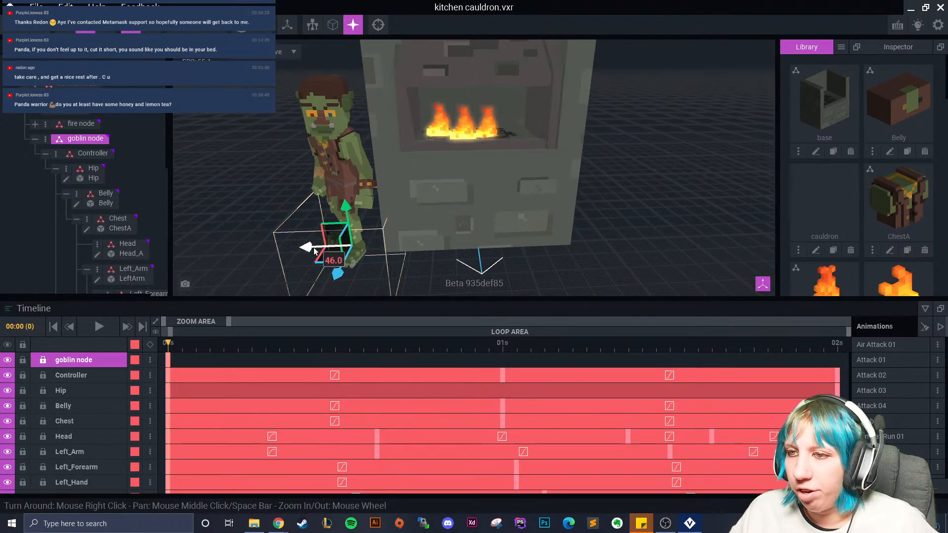
right_drag(389, 254, 496, 186)
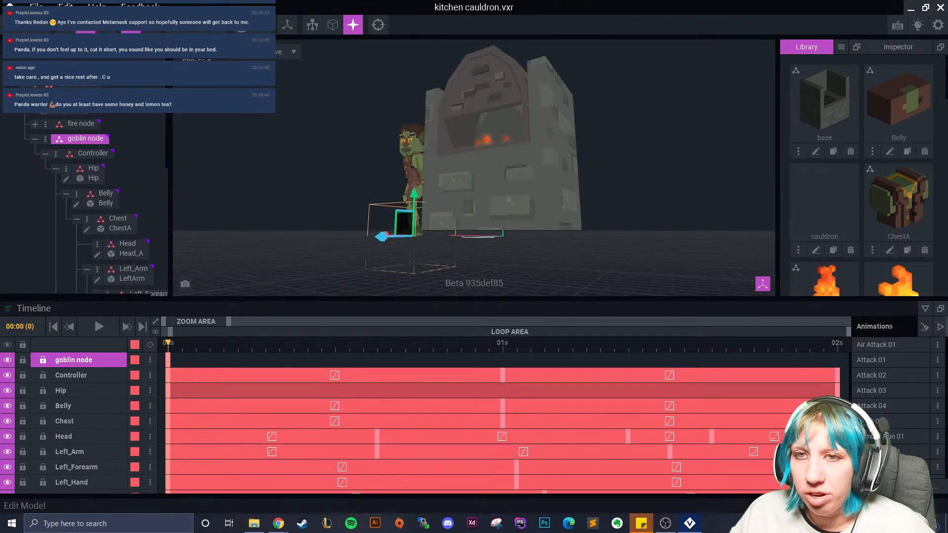
Adjust the height of the fireplace's control node so the shortened base rests on the ground.
click(495, 186)
drag(502, 194, 510, 206)
scroll(578, 224, up, 5)
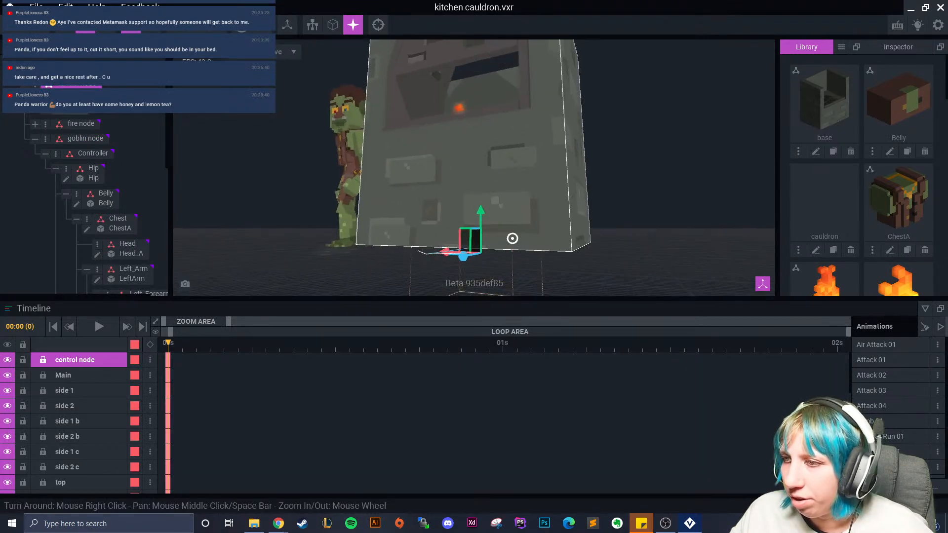
right_drag(509, 244, 508, 243)
middle_drag(508, 243, 504, 215)
right_drag(504, 219, 462, 222)
drag(464, 223, 464, 205)
right_drag(464, 205, 463, 206)
drag(440, 188, 442, 186)
right_drag(441, 186, 434, 227)
drag(449, 190, 449, 190)
scroll(448, 190, down, 3)
click(567, 242)
middle_drag(567, 219, 560, 247)
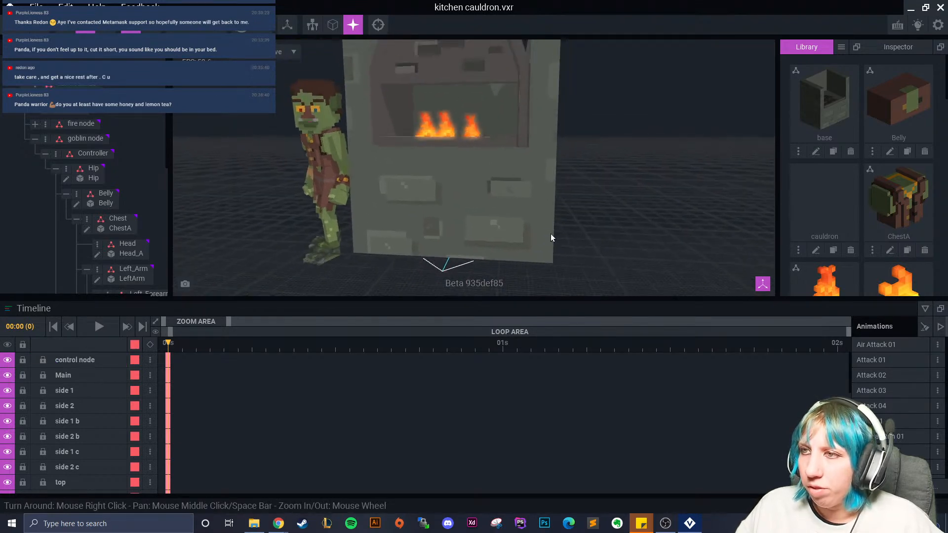
Raise the goblin node slightly to level the goblin's feet with the bottom of the fireplace.
right_drag(502, 170, 499, 197)
scroll(500, 197, down, 2)
middle_drag(499, 197, 527, 197)
scroll(487, 205, up, 3)
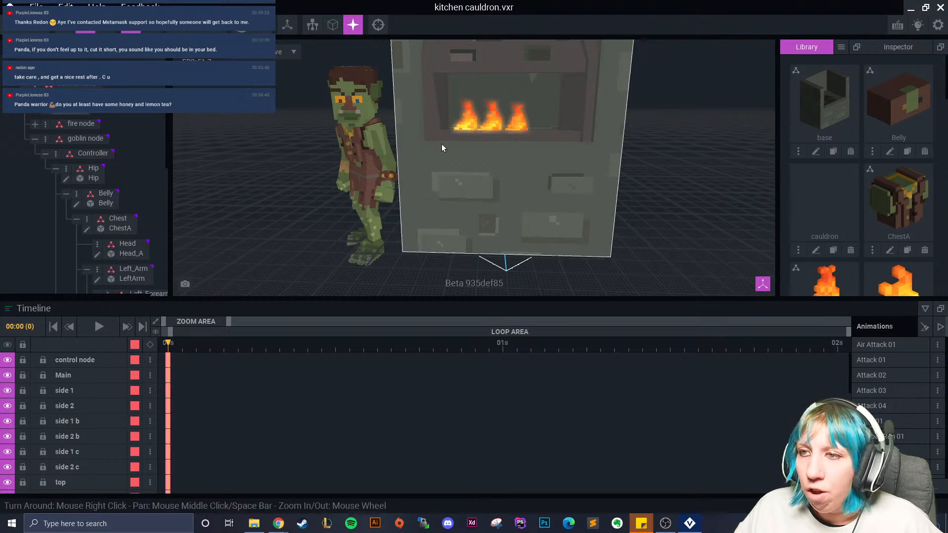
scroll(126, 239, down, 5)
scroll(132, 266, down, 5)
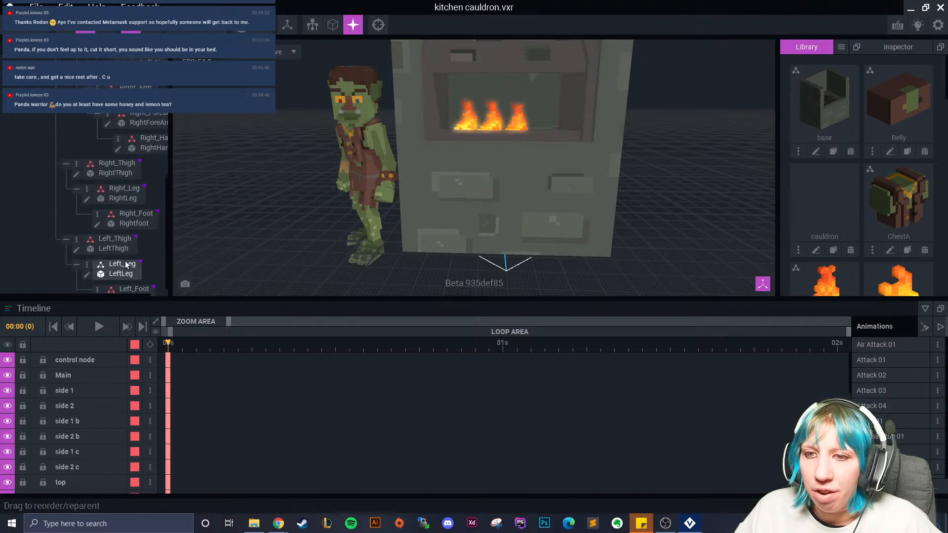
scroll(119, 163, up, 4)
scroll(118, 163, up, 6)
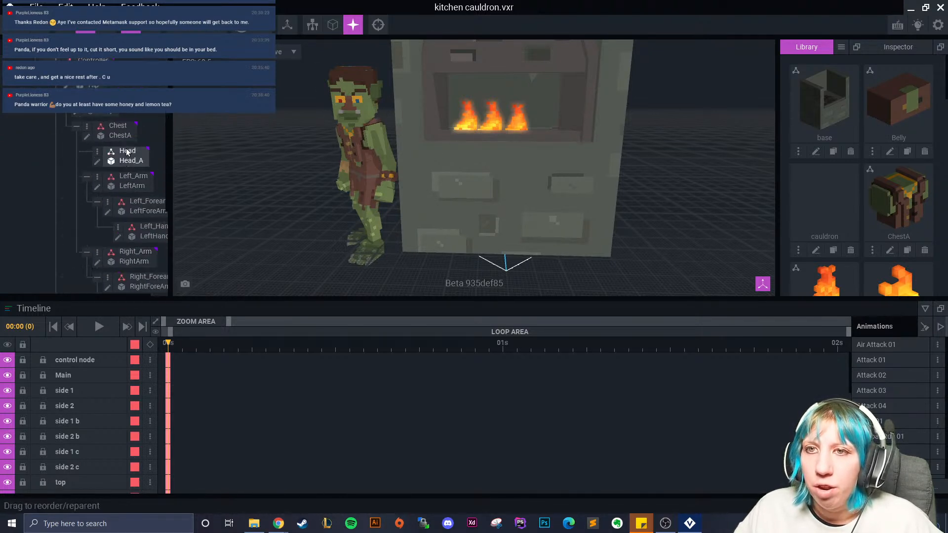
click(85, 141)
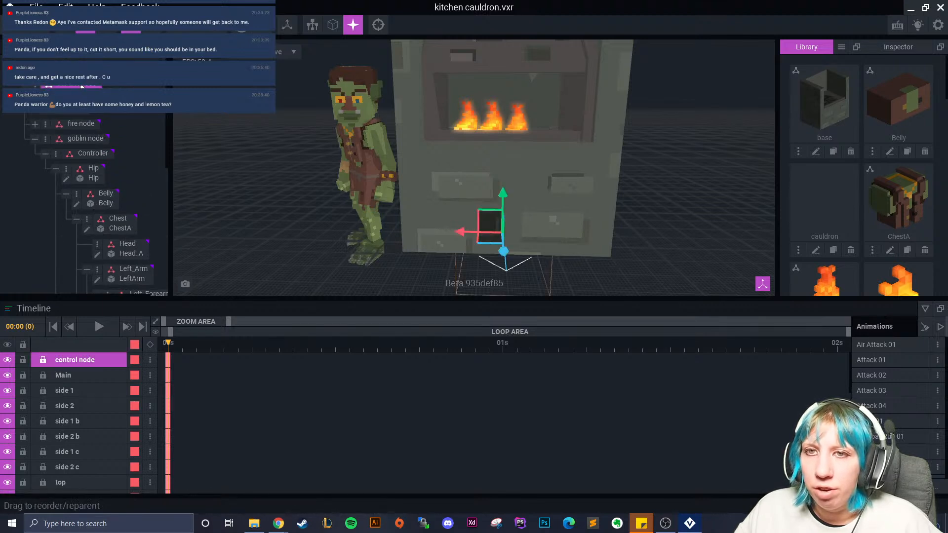
click(93, 141)
drag(369, 201, 367, 192)
scroll(304, 239, up, 2)
click(313, 240)
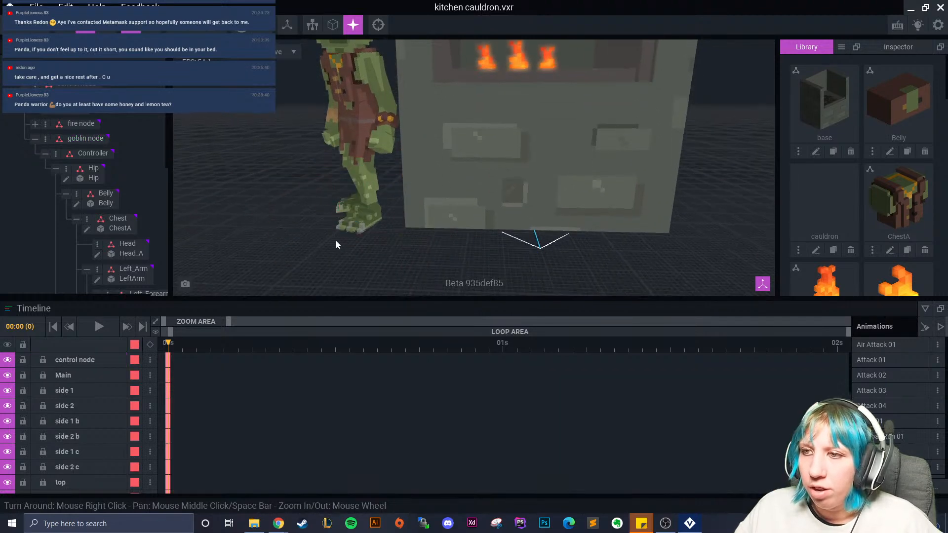
Examine the fireplace's proportions against the goblin from several angles and distances.
scroll(313, 241, down, 3)
right_drag(316, 246, 447, 237)
scroll(449, 241, down, 2)
right_drag(398, 204, 543, 218)
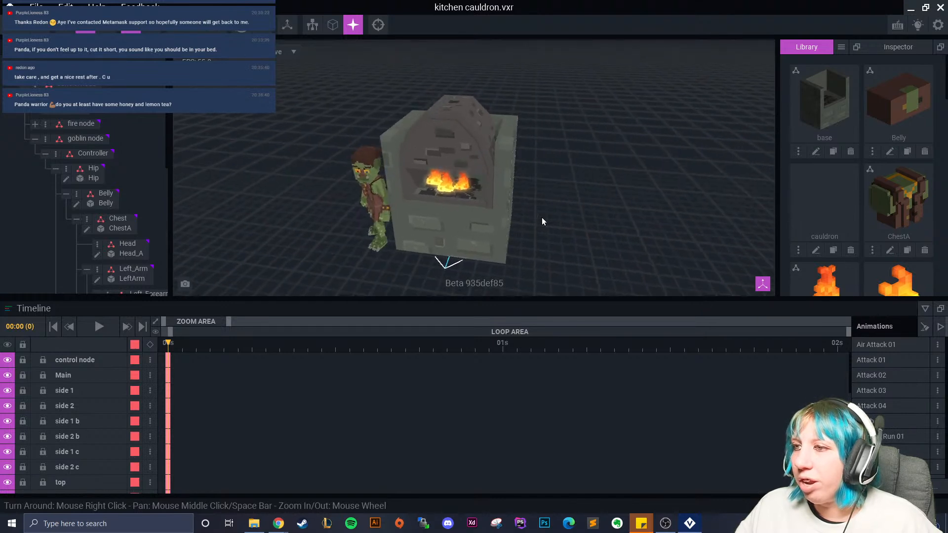
click(841, 46)
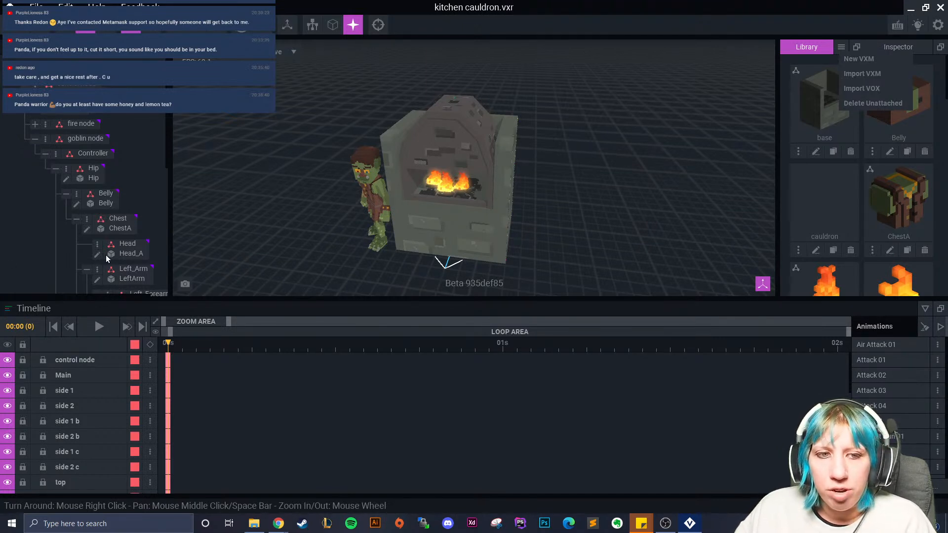
click(589, 229)
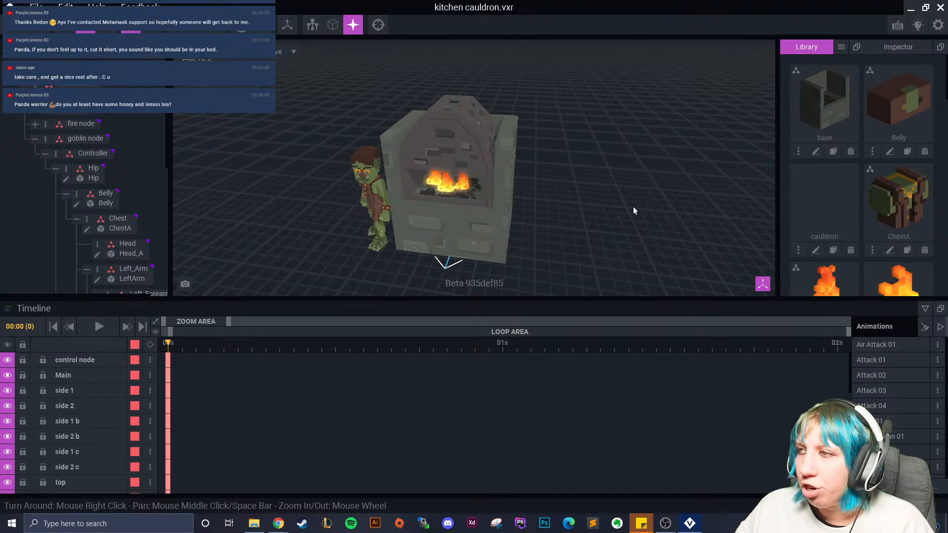
right_drag(543, 205, 568, 197)
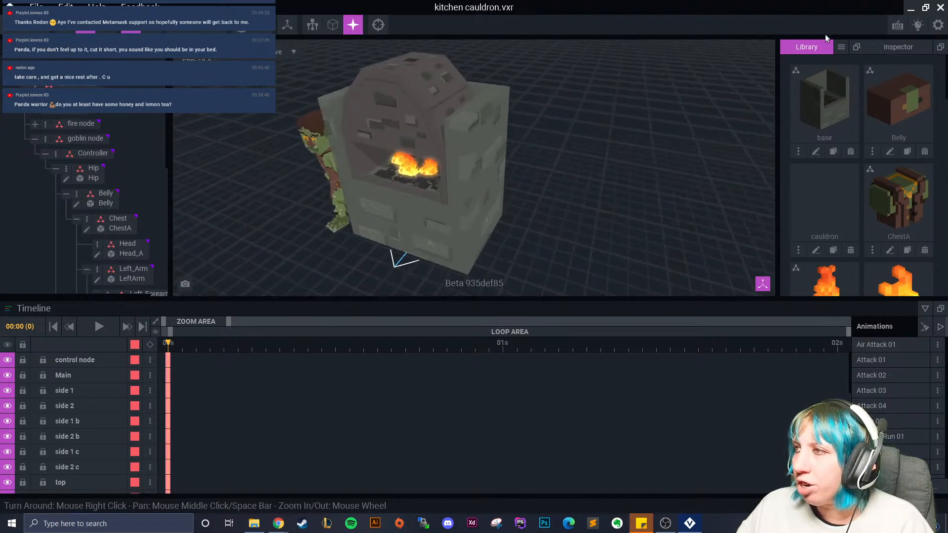
click(841, 48)
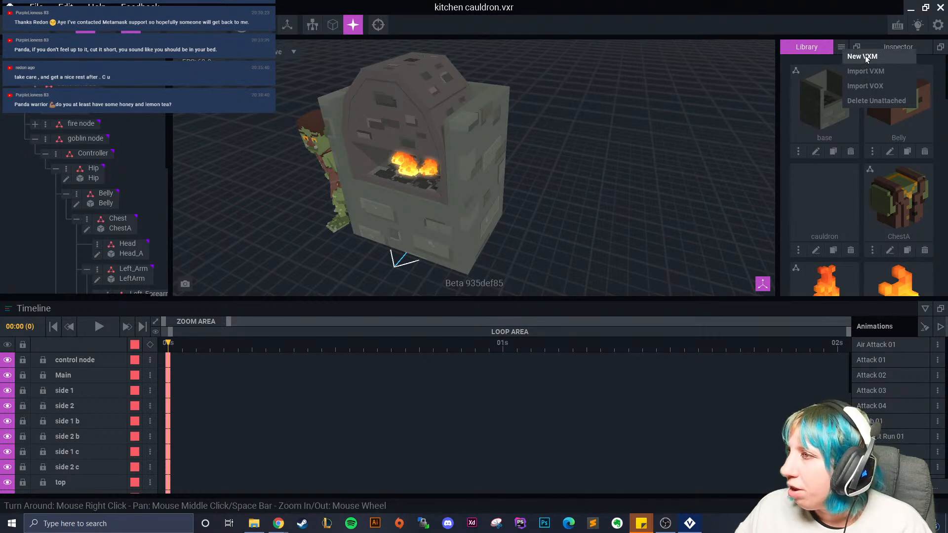
right_drag(570, 200, 496, 174)
scroll(508, 202, up, 3)
scroll(438, 212, down, 3)
middle_drag(438, 218, 481, 199)
right_drag(482, 198, 527, 206)
scroll(511, 198, up, 3)
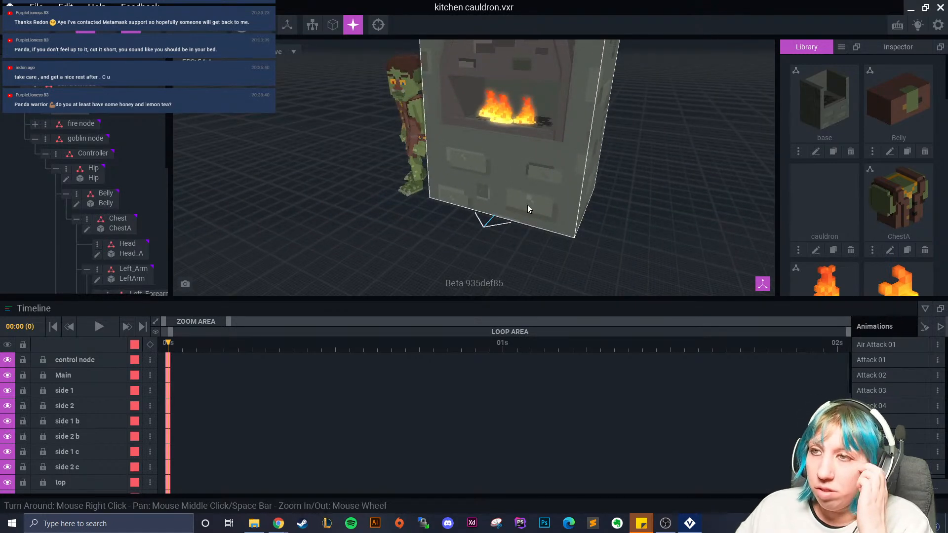
right_drag(527, 206, 450, 222)
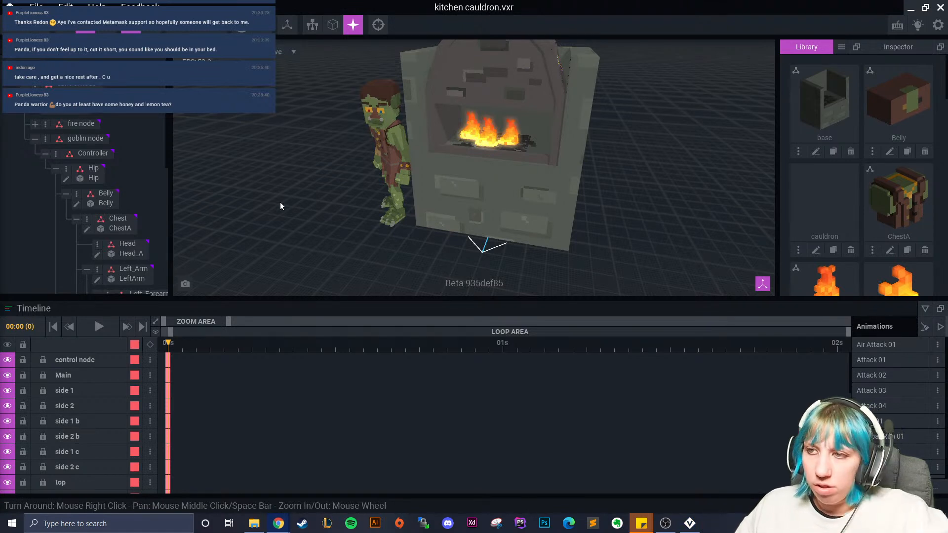
right_drag(375, 188, 375, 188)
middle_drag(375, 188, 308, 200)
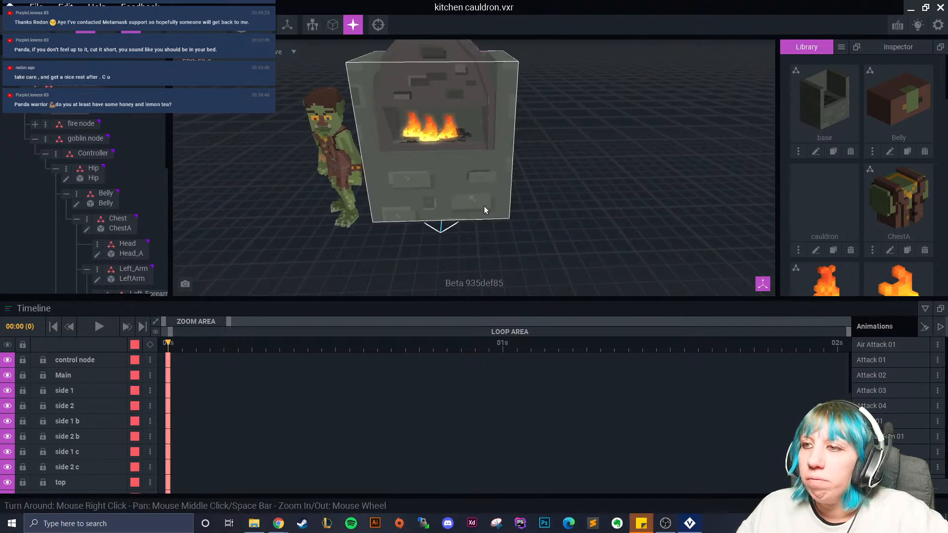
Look through the Tavern bar and random bits folders for an existing VXM model to import.
click(841, 47)
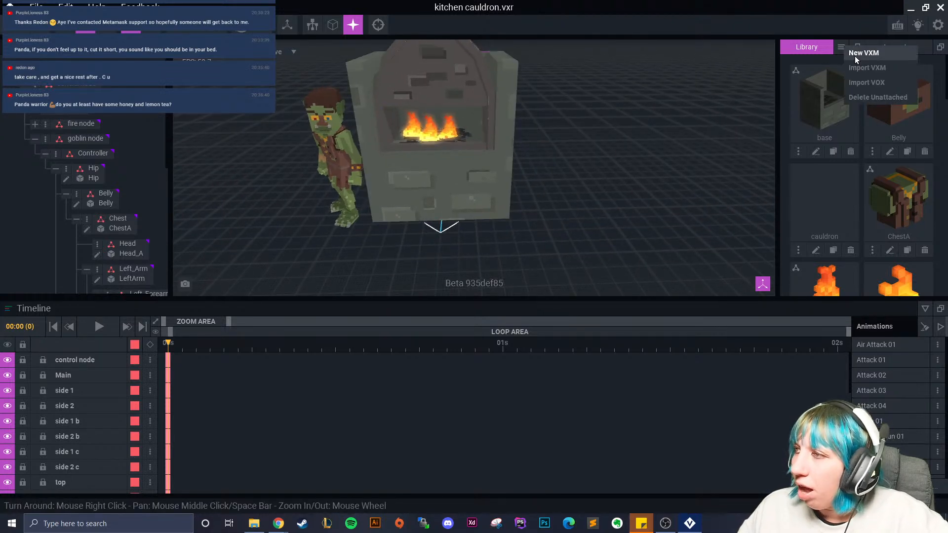
click(861, 68)
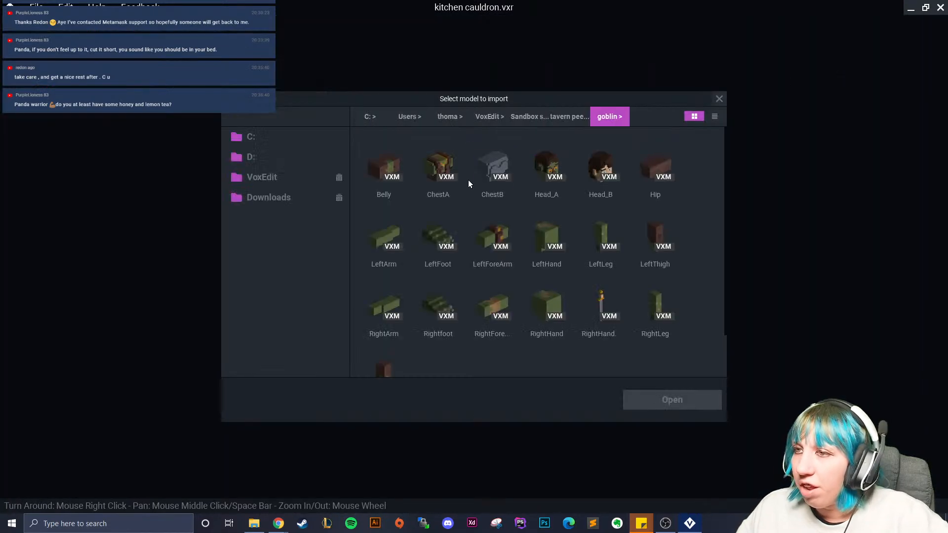
click(518, 117)
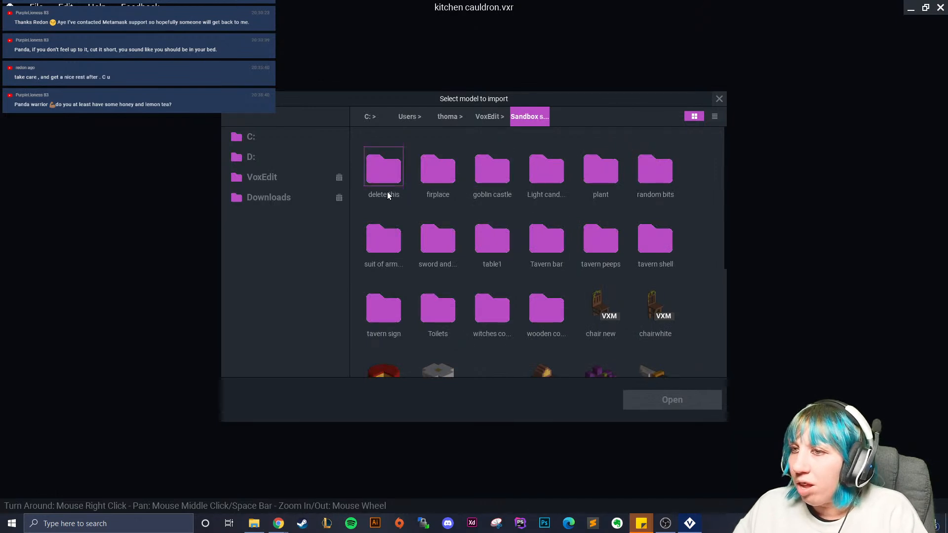
double_click(545, 252)
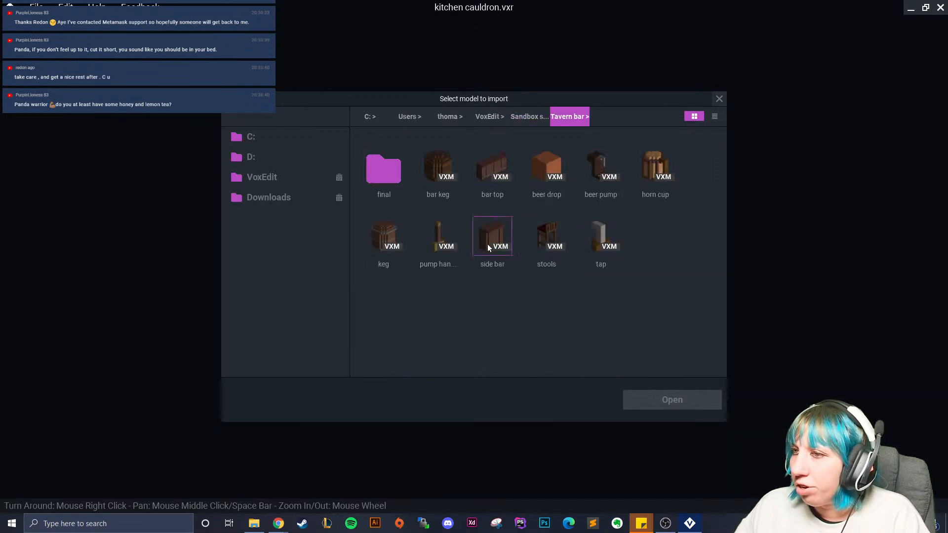
double_click(382, 176)
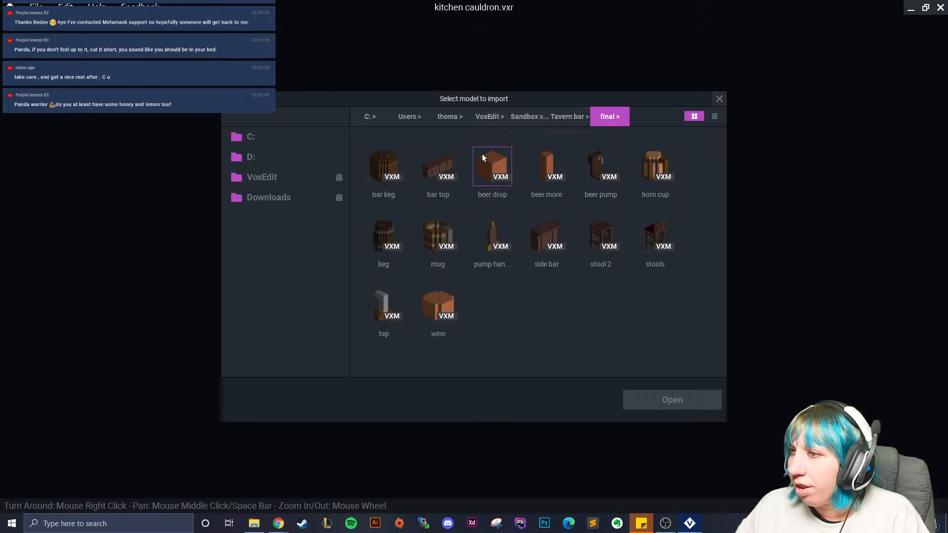
click(533, 117)
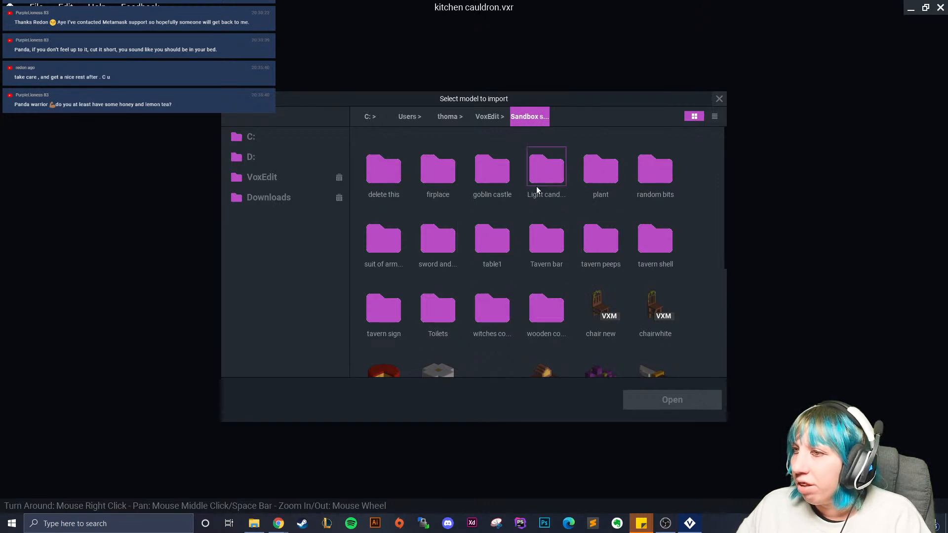
double_click(544, 247)
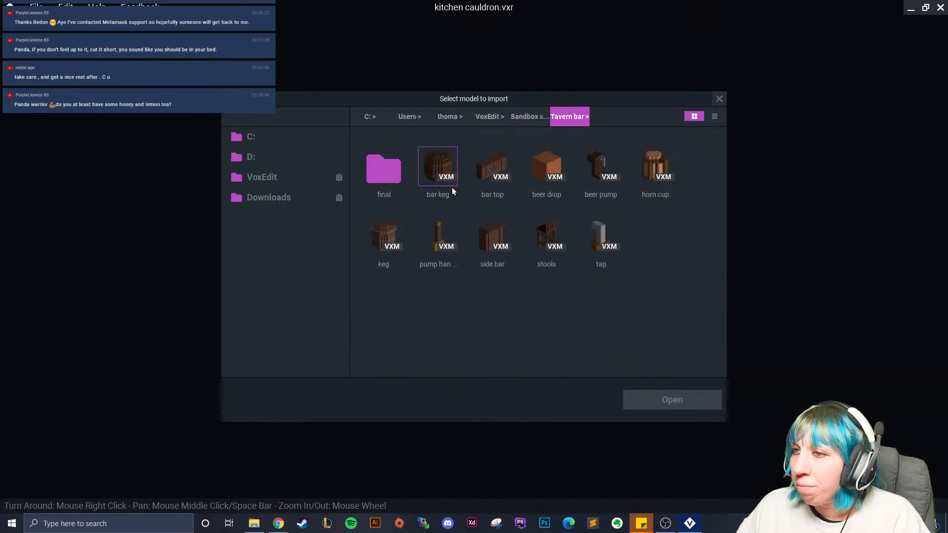
click(525, 121)
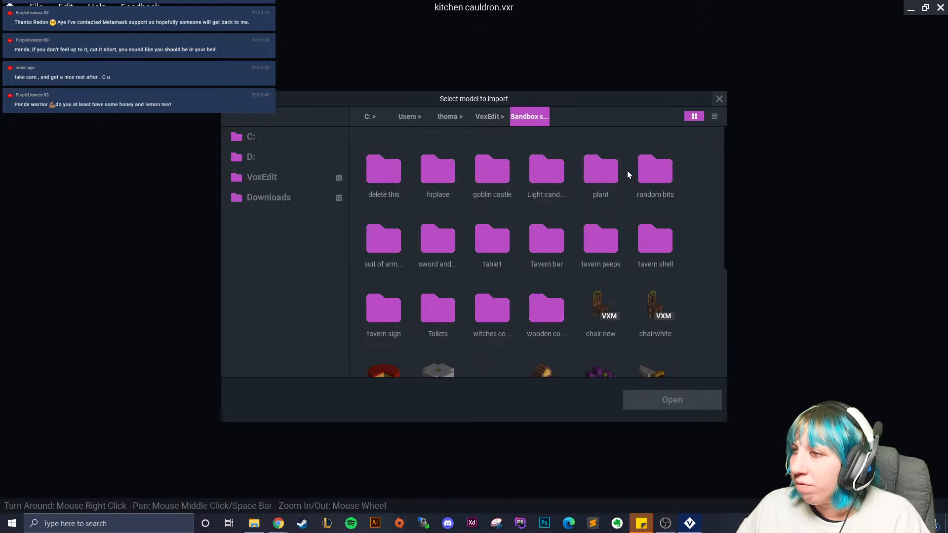
double_click(646, 173)
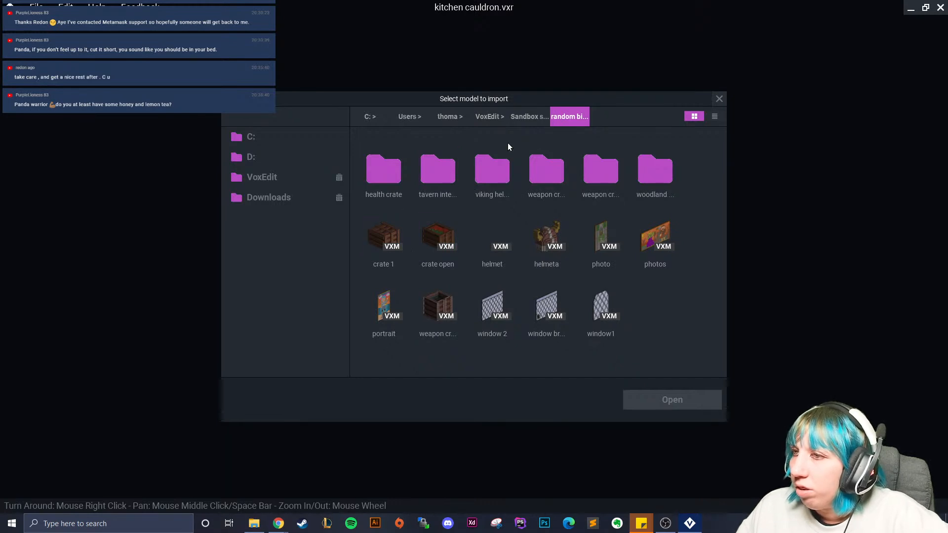
click(516, 122)
scroll(521, 279, down, 2)
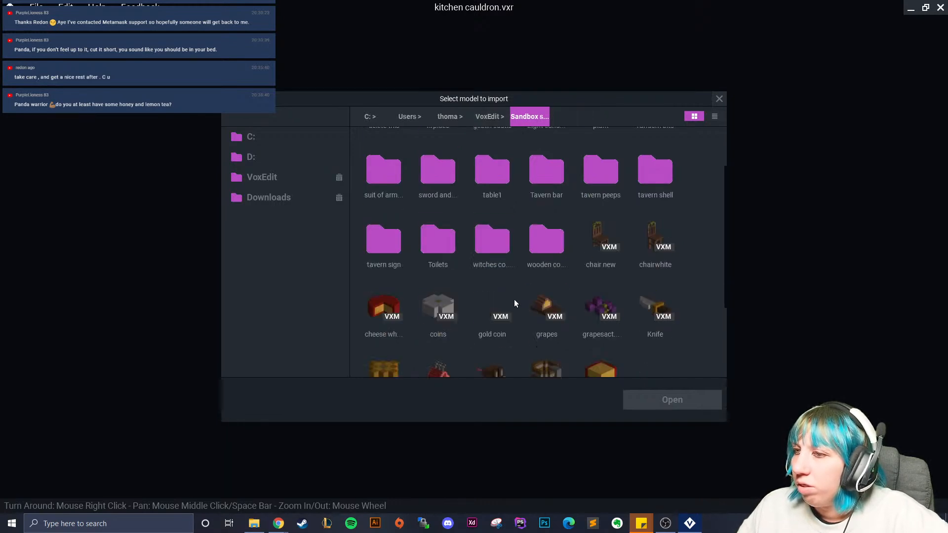
scroll(514, 299, up, 1)
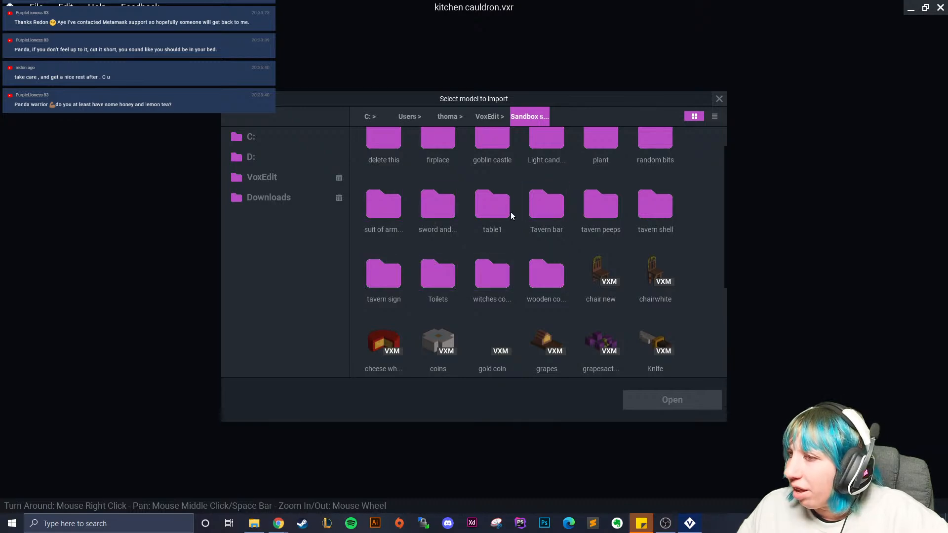
scroll(615, 234, up, 1)
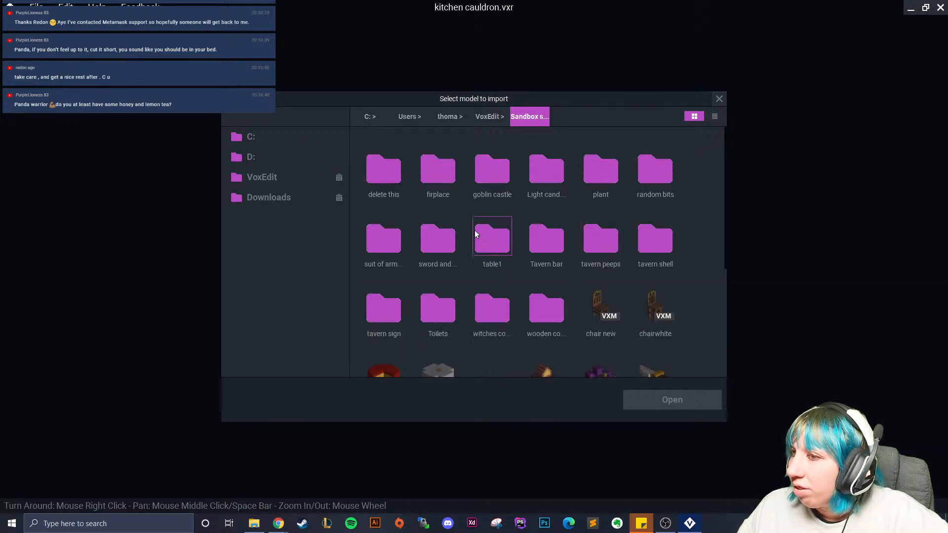
Find the kegs folder within the VoxEdit March folder and import its keg model into the library.
click(475, 118)
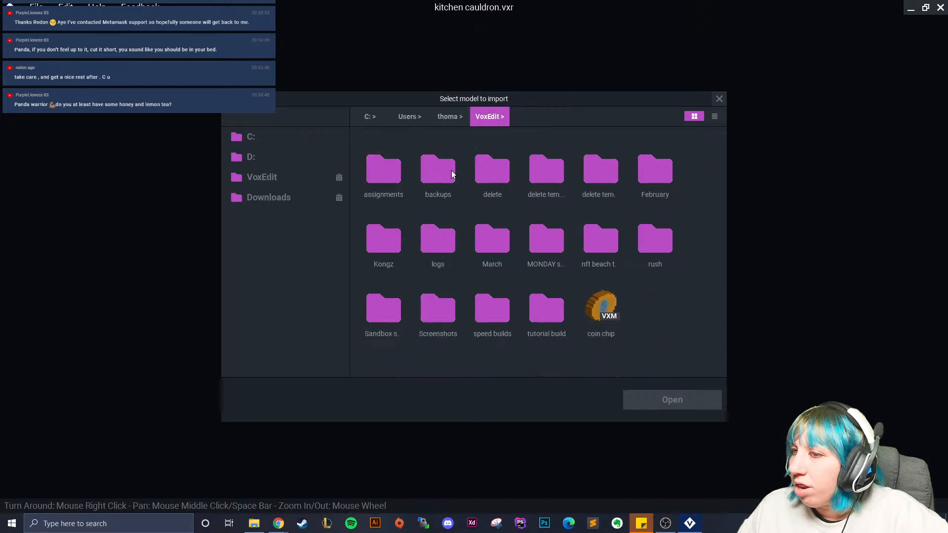
double_click(385, 179)
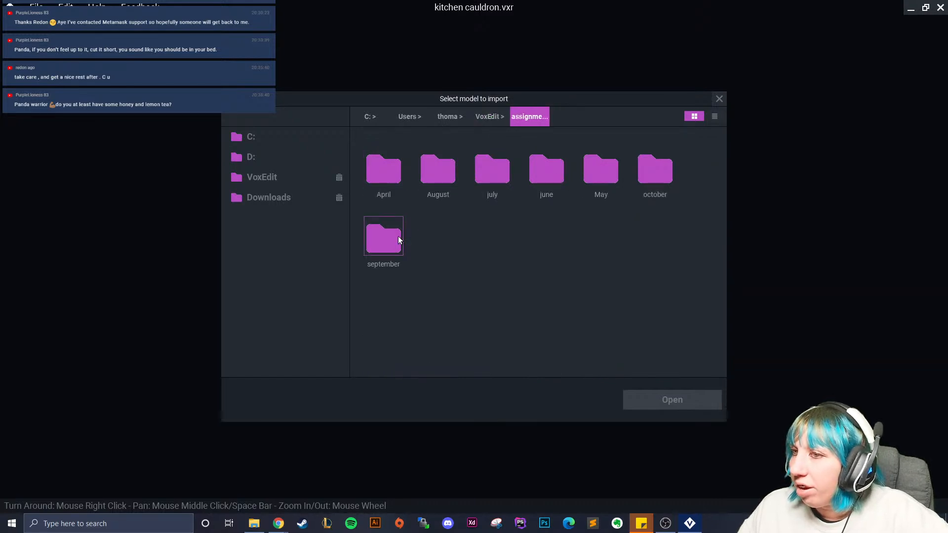
click(479, 119)
double_click(639, 182)
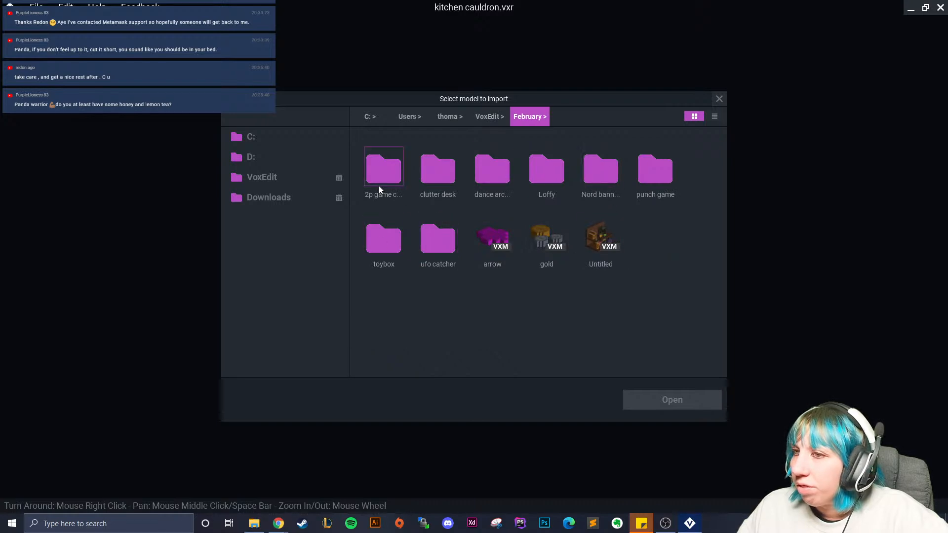
click(490, 117)
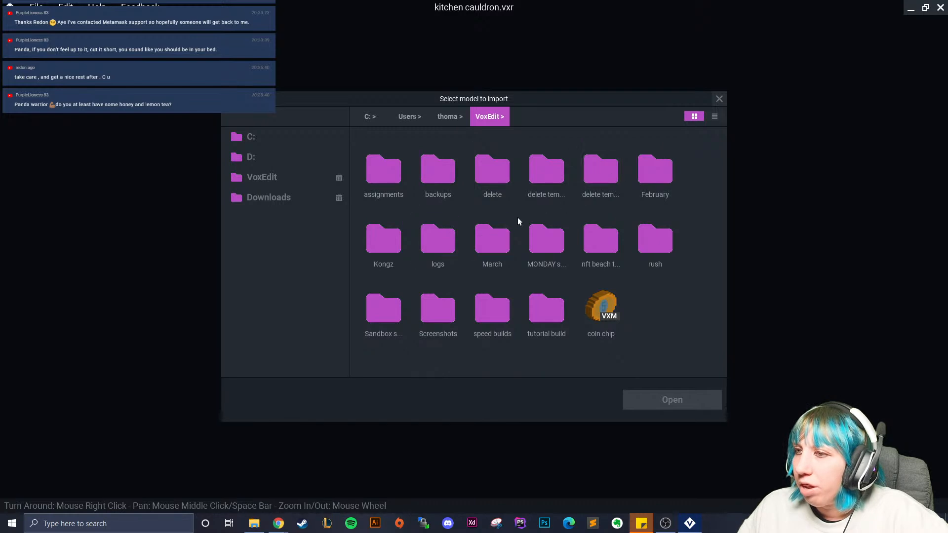
double_click(491, 238)
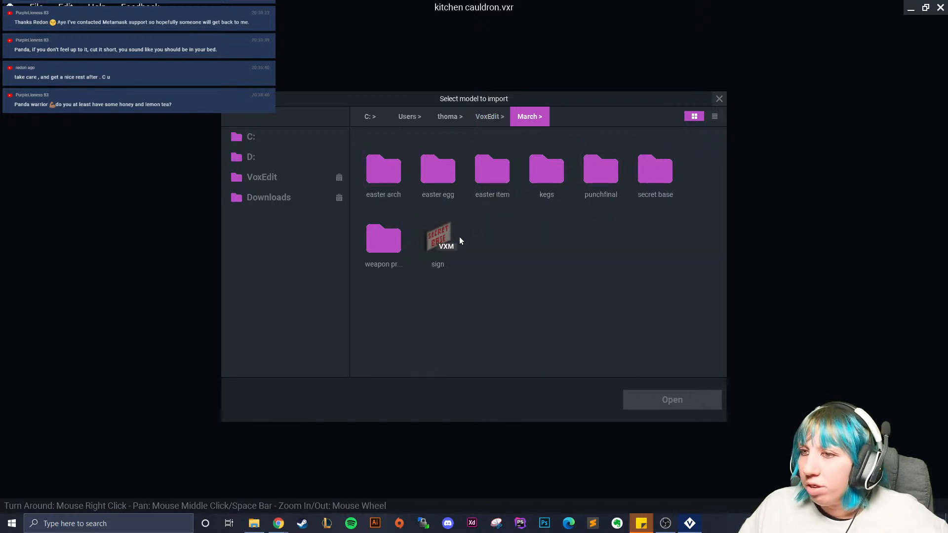
double_click(545, 167)
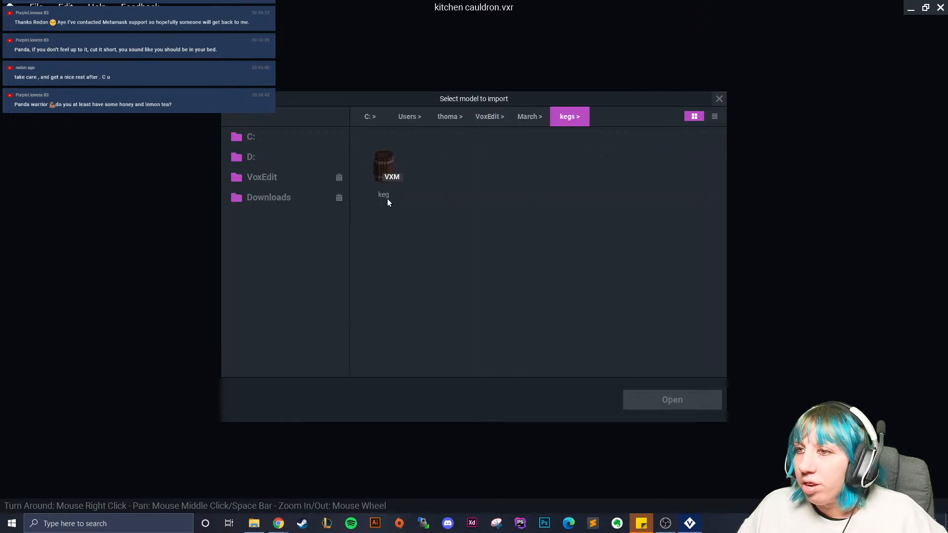
click(385, 173)
click(669, 401)
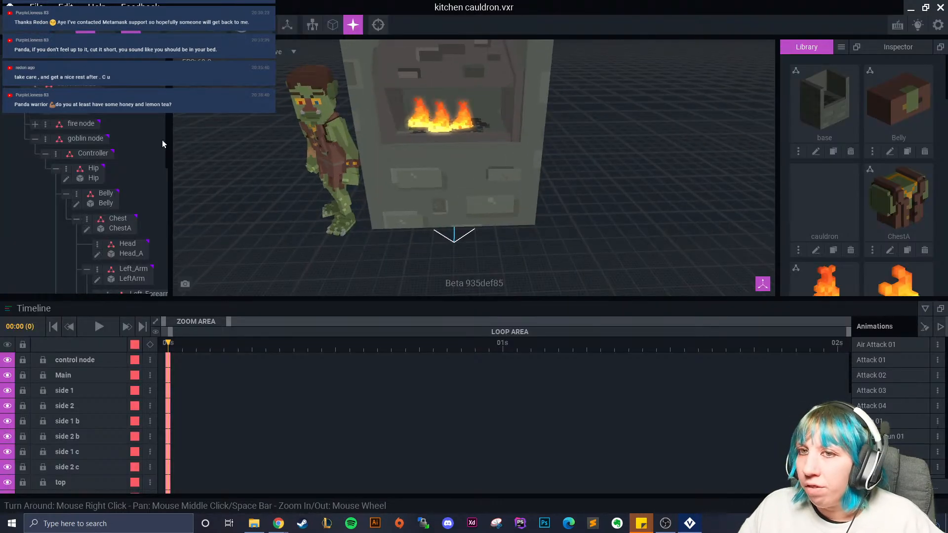
Create a new node named keg 1 under the control node.
click(58, 86)
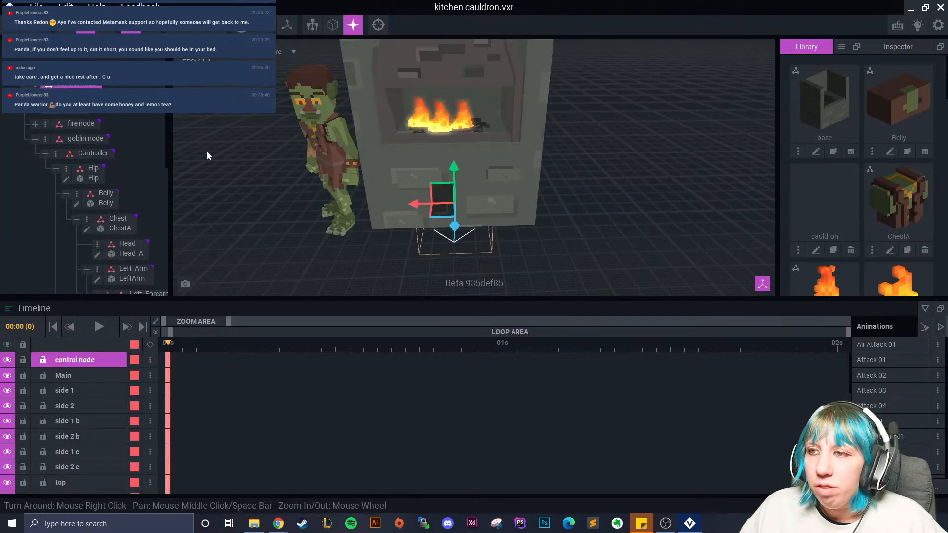
click(35, 84)
click(71, 113)
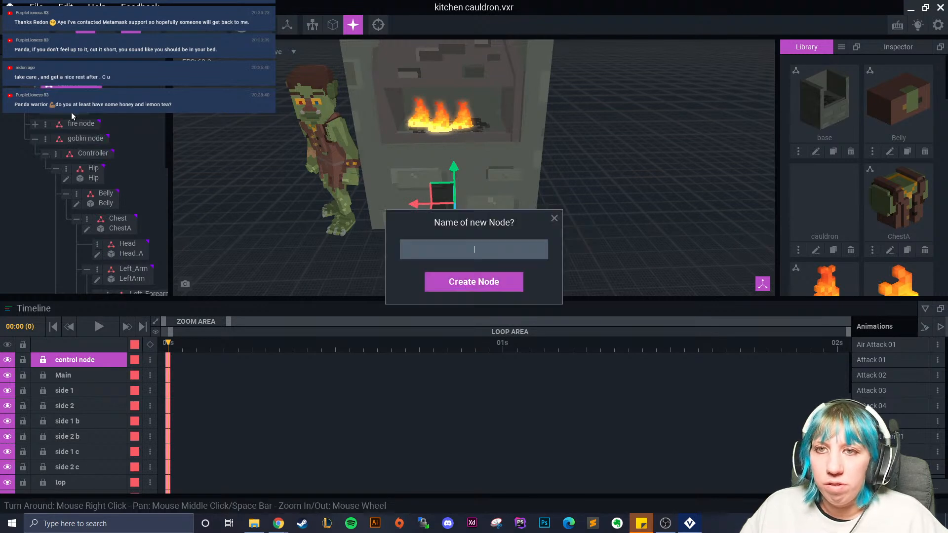
key(Return)
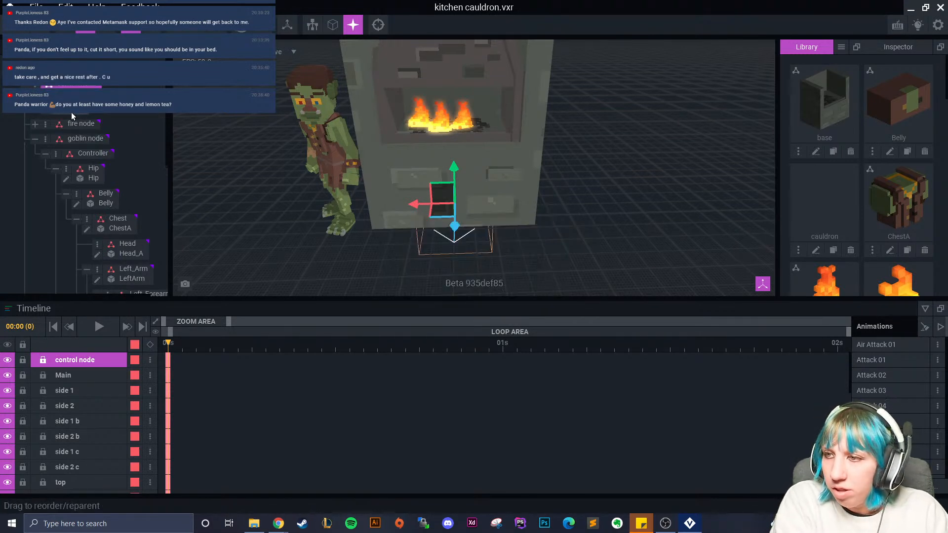
Attach the keg model to the keg 1 node and place it beside the fireplace, opposite the goblin.
scroll(117, 247, down, 4)
scroll(144, 269, down, 5)
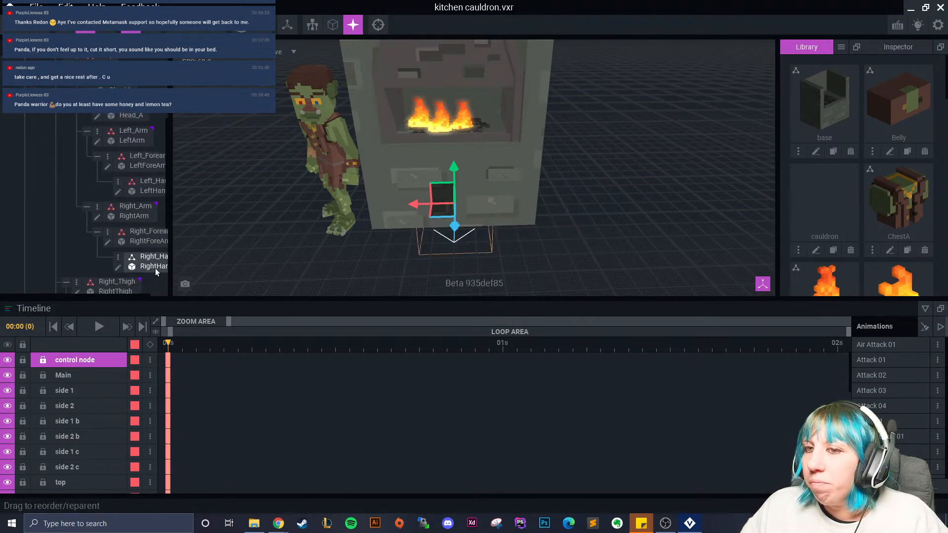
scroll(894, 227, down, 5)
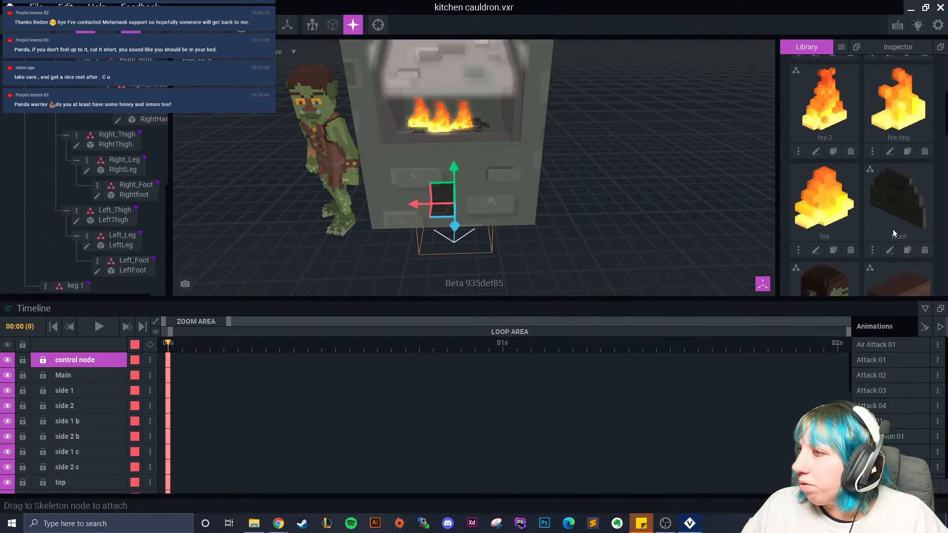
drag(822, 226, 74, 286)
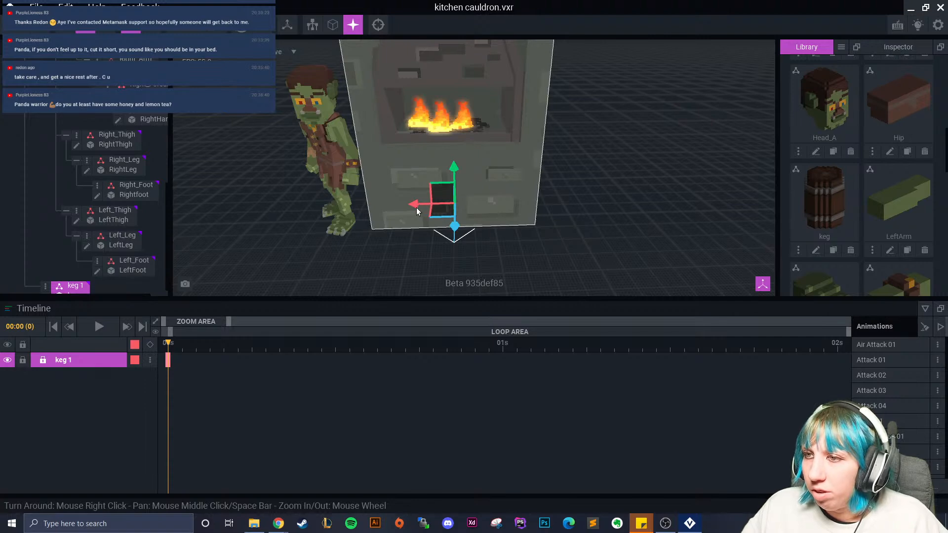
scroll(587, 223, up, 5)
right_drag(546, 213, 416, 277)
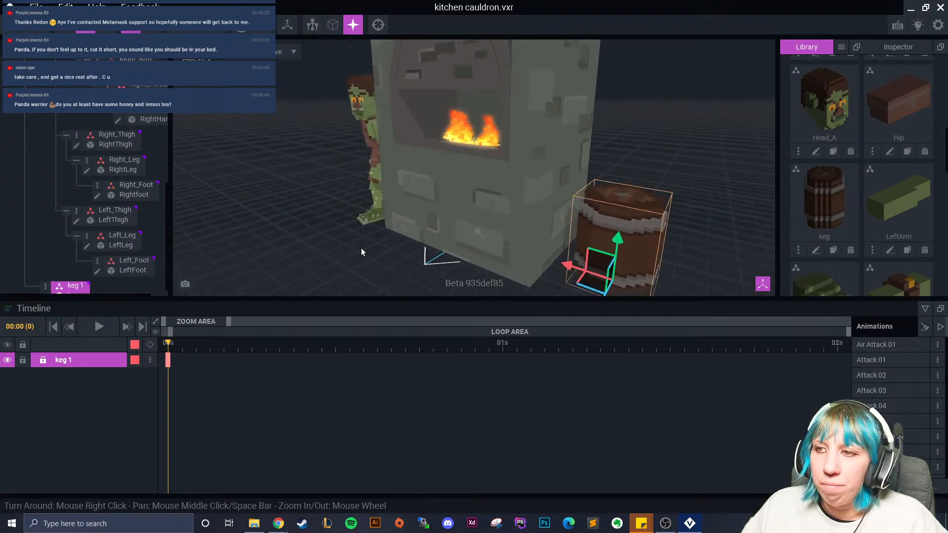
Raise the control node slightly to lift the fireplace together with the goblin and keg.
scroll(63, 115, up, 6)
scroll(122, 124, up, 1)
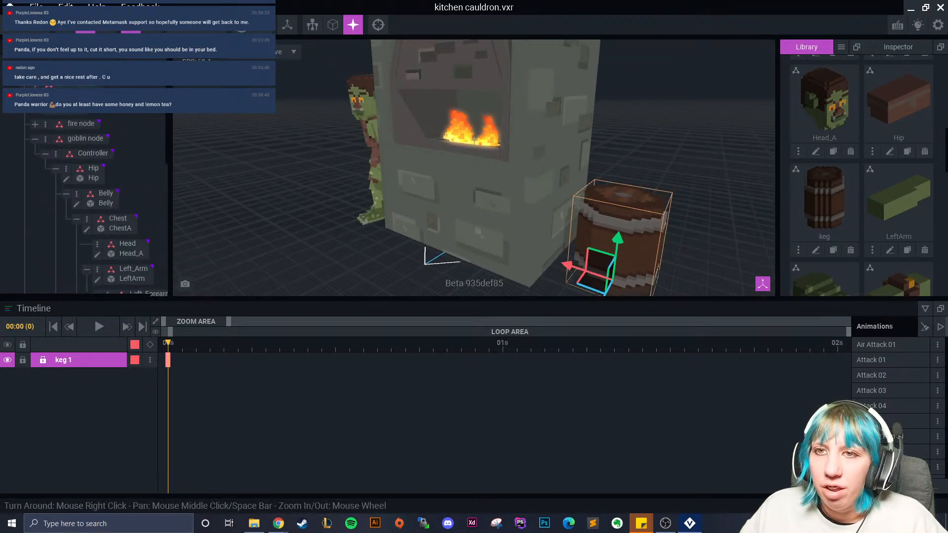
click(109, 112)
drag(482, 194, 480, 187)
scroll(112, 233, down, 4)
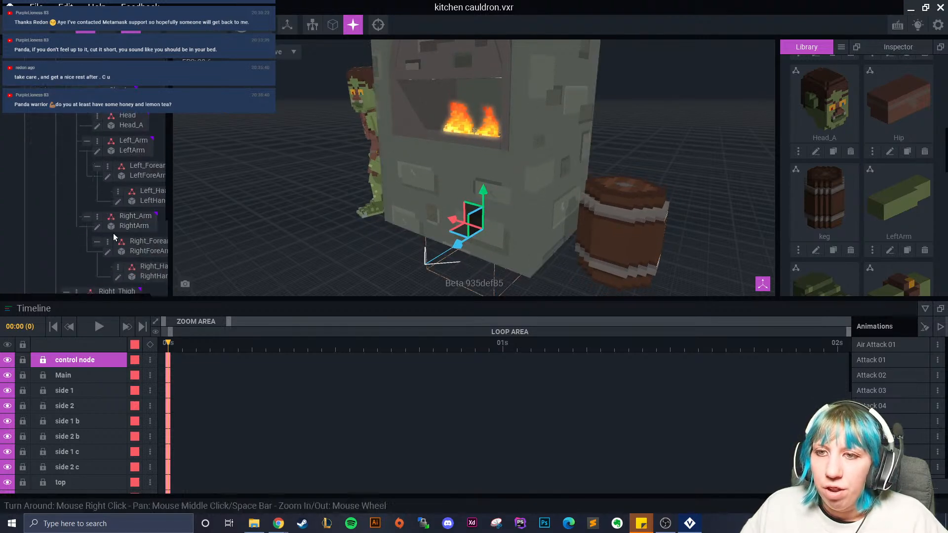
scroll(132, 177, up, 4)
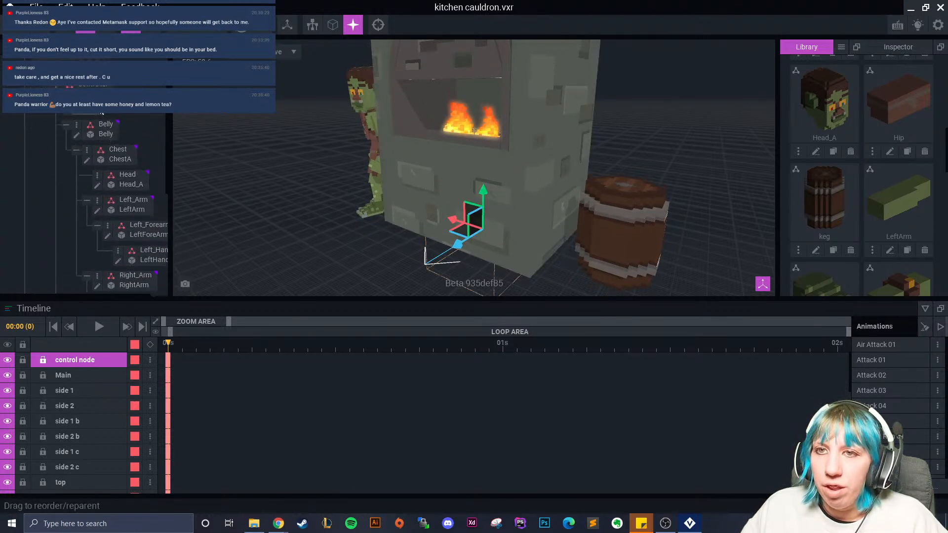
Lower the goblin's Controller node slightly to level its feet with the bottom of the fireplace.
click(93, 86)
drag(373, 109, 373, 118)
scroll(113, 198, up, 3)
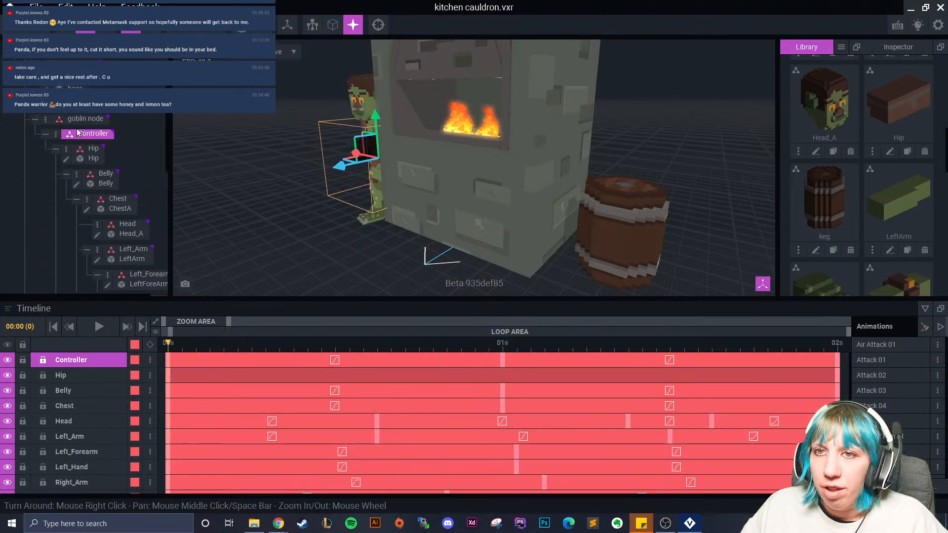
Check the fireplace's base model in the voxel editor and return to the kitchen cauldron scene.
click(457, 205)
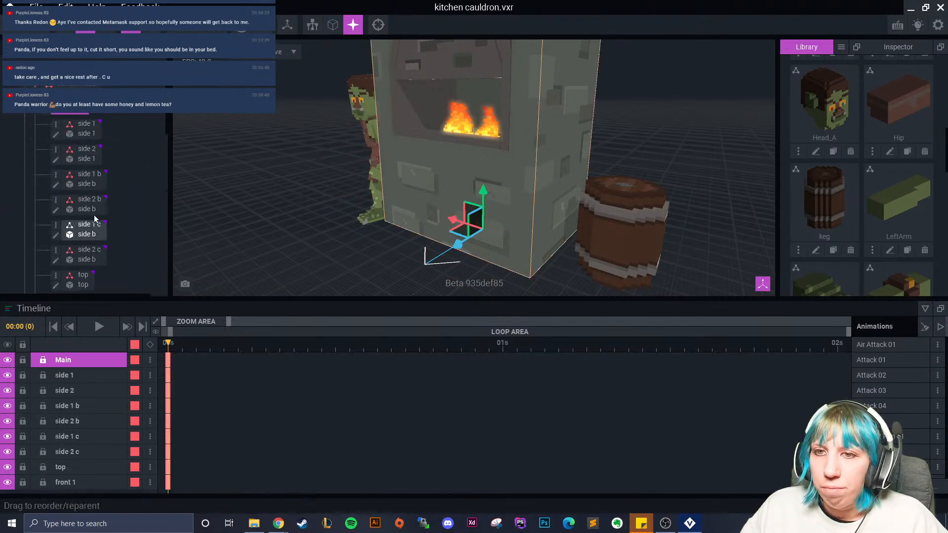
click(48, 116)
click(10, 317)
click(64, 329)
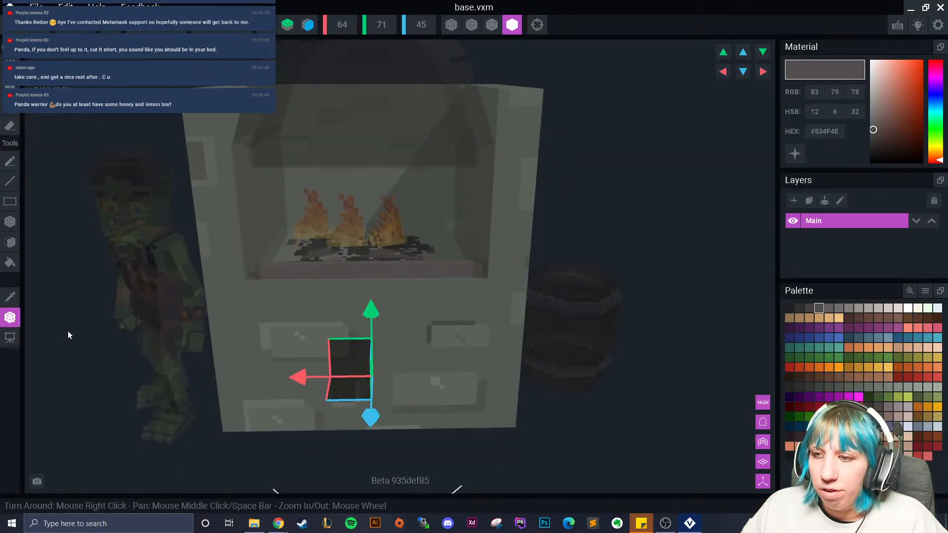
click(10, 338)
click(366, 190)
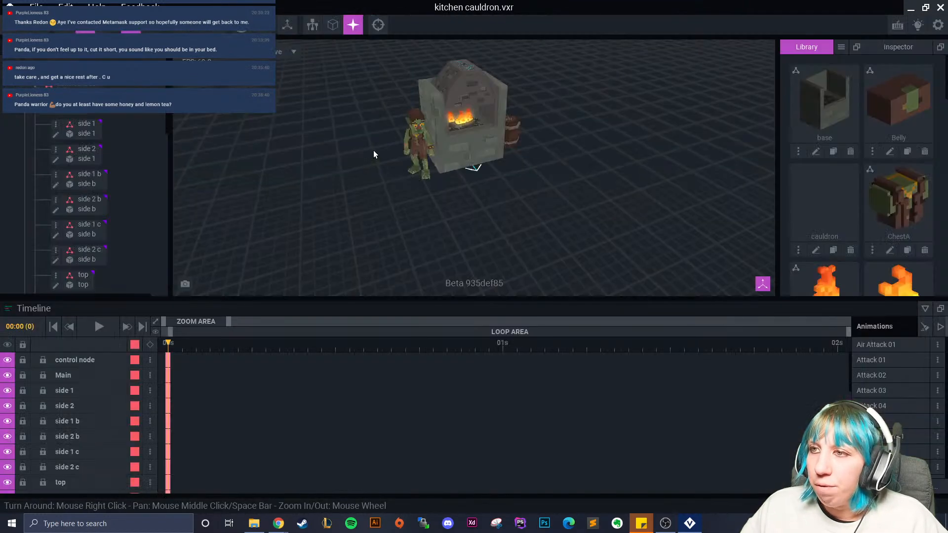
Compare the keg's size with the fireplace and goblin from several angles.
scroll(391, 161, up, 5)
right_drag(389, 166, 324, 205)
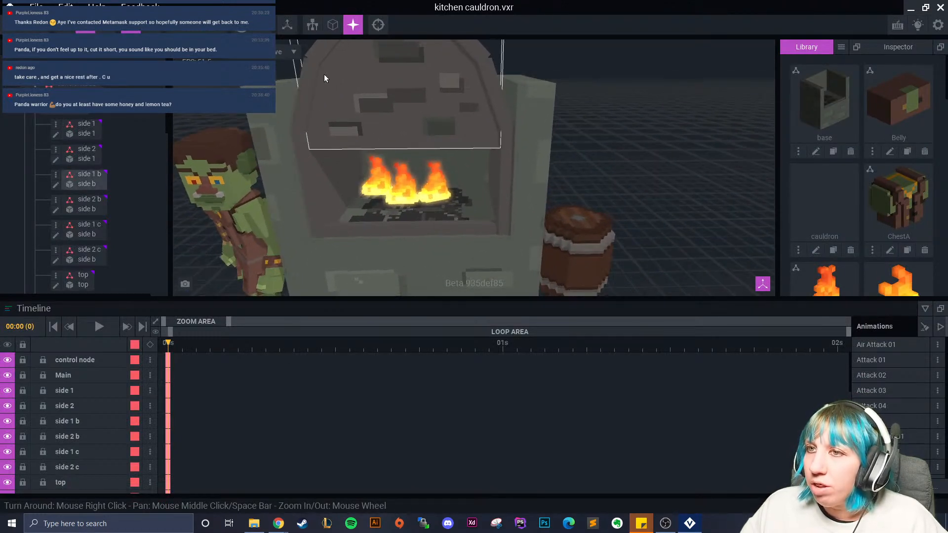
right_drag(403, 108, 476, 138)
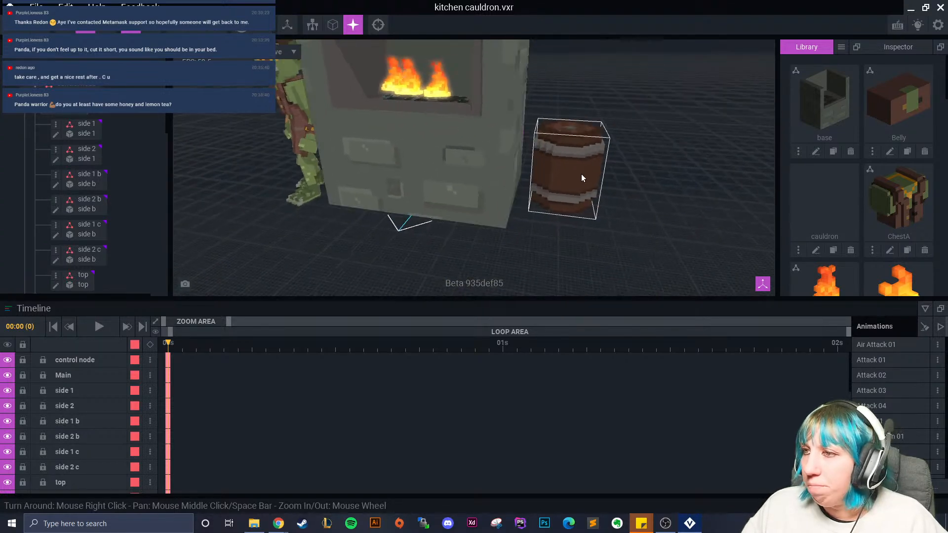
Move the keg forward beside the oven and rotate it around its vertical axis.
click(565, 225)
drag(565, 224, 558, 263)
right_drag(558, 263, 542, 254)
click(105, 25)
drag(532, 243, 539, 267)
click(84, 25)
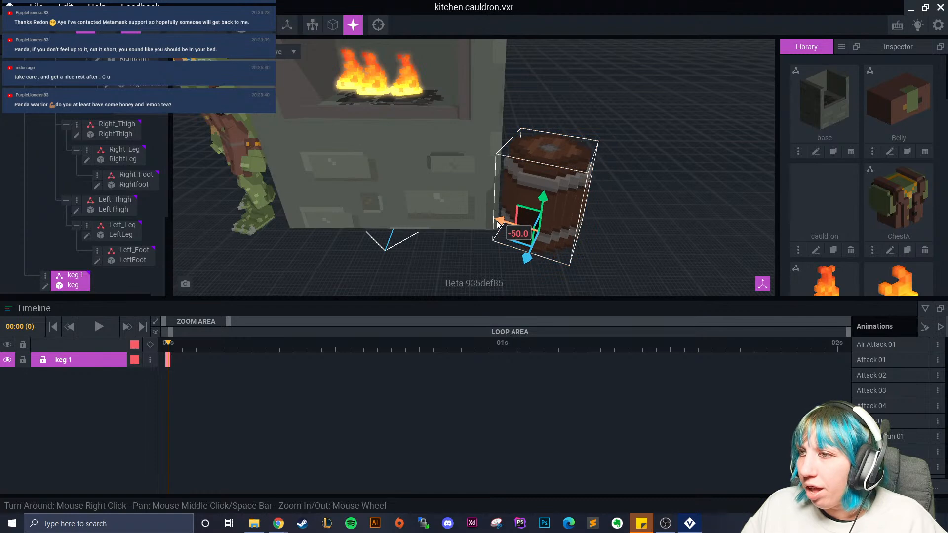
Adjust the keg's position on the floor so it stands close to the oven's front corner.
click(626, 225)
right_drag(626, 225, 608, 227)
scroll(608, 227, up, 5)
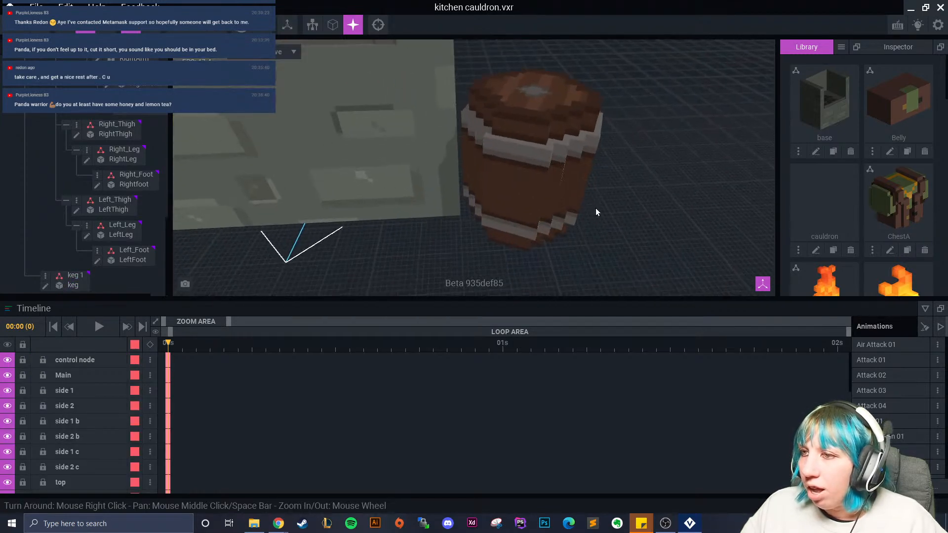
click(508, 249)
drag(506, 258, 502, 267)
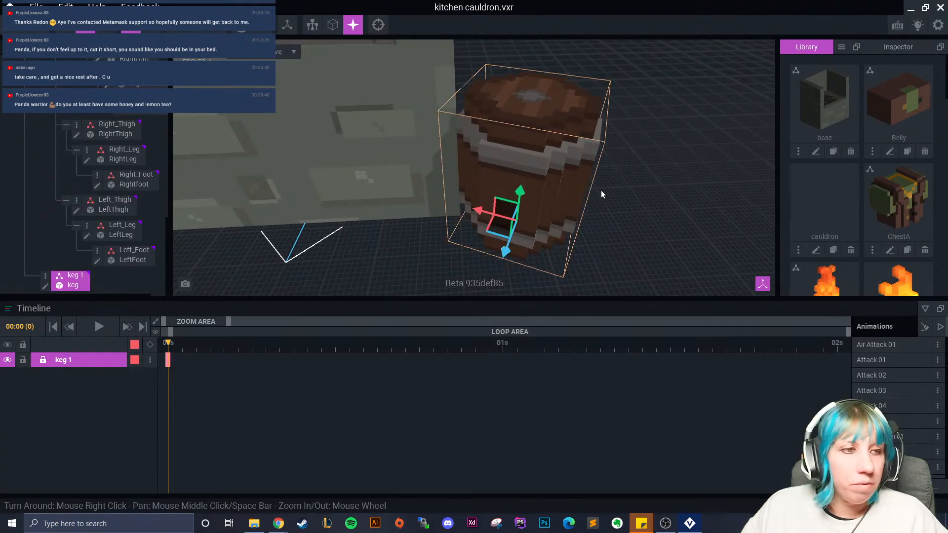
right_drag(601, 194, 577, 219)
scroll(482, 240, down, 3)
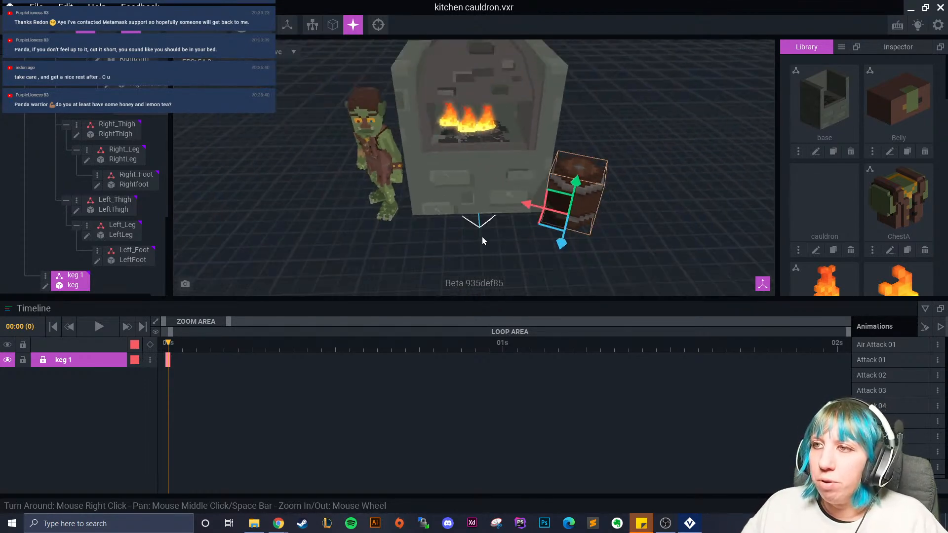
click(841, 47)
click(855, 53)
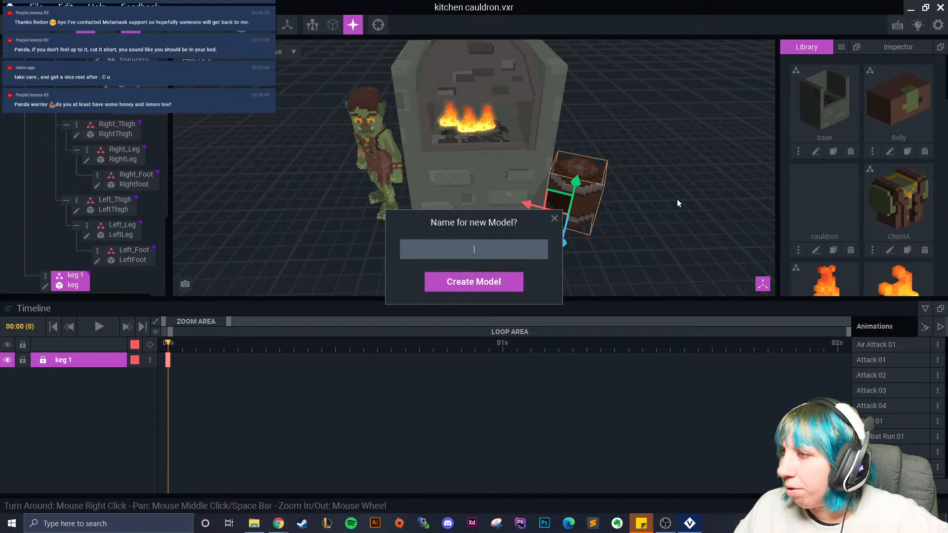
click(554, 218)
Delete the empty cauldron model from the library and confirm the deletion.
click(850, 251)
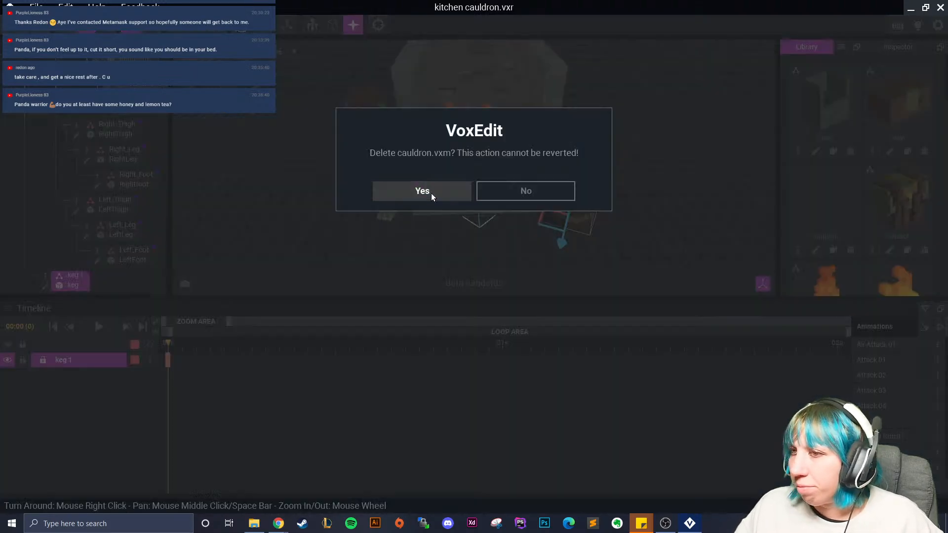
click(431, 193)
Create a new voxel model named "cook board" in the library and open it for editing.
click(841, 47)
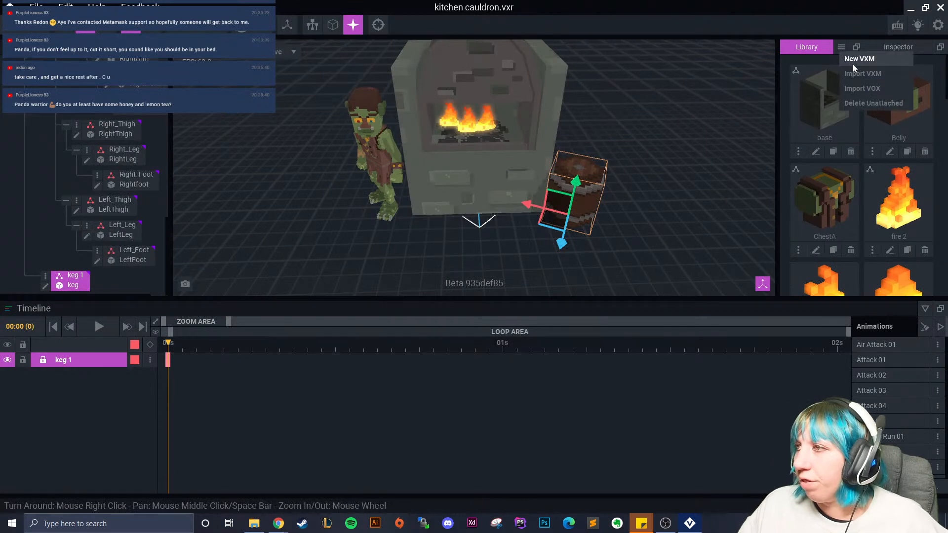
click(852, 64)
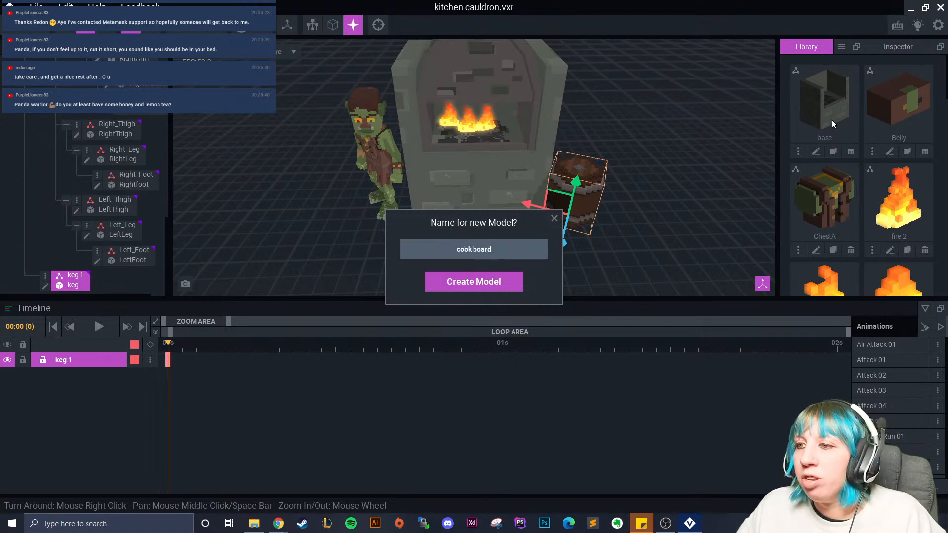
click(514, 286)
right_drag(429, 240, 384, 236)
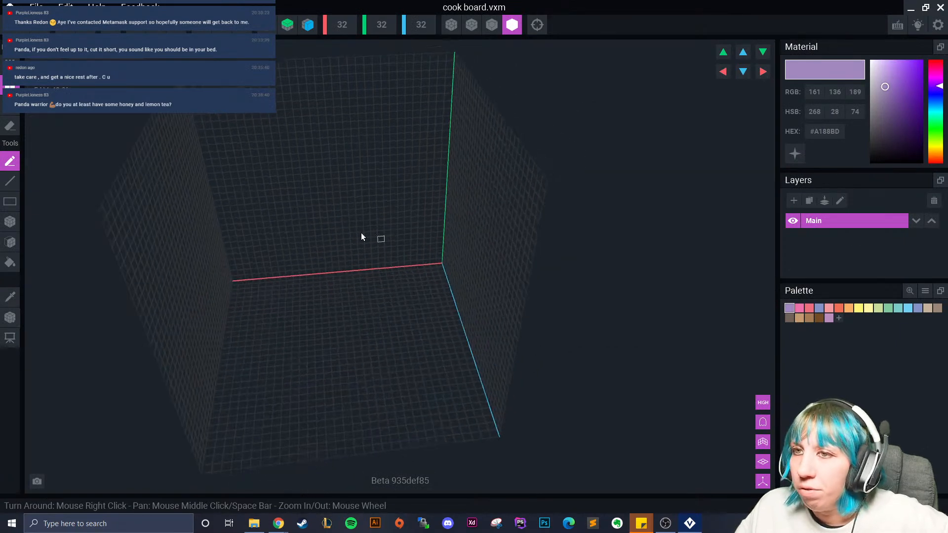
Replace the cook board's colour palette with a PNG palette loaded from the Downloads folder.
click(925, 291)
click(894, 321)
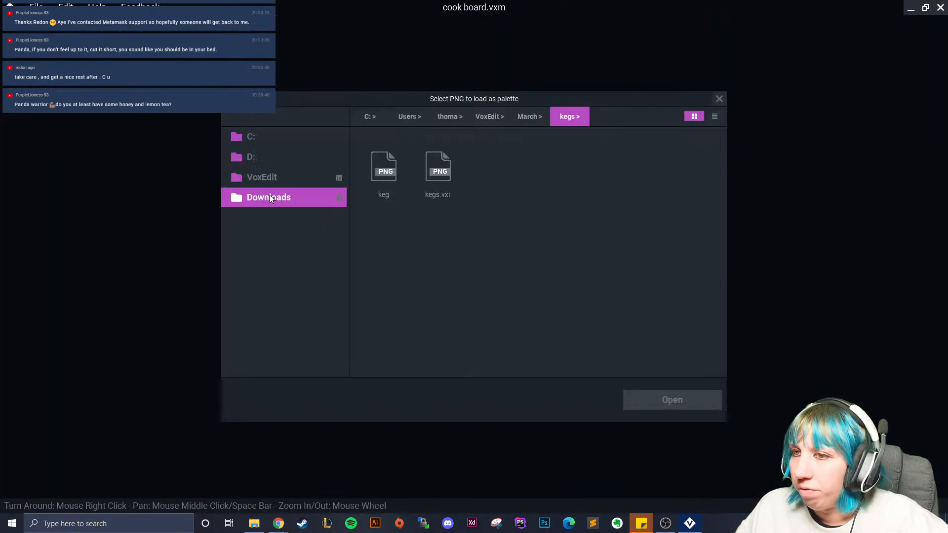
click(270, 196)
scroll(712, 229, down, 5)
scroll(724, 198, down, 5)
click(659, 351)
click(681, 401)
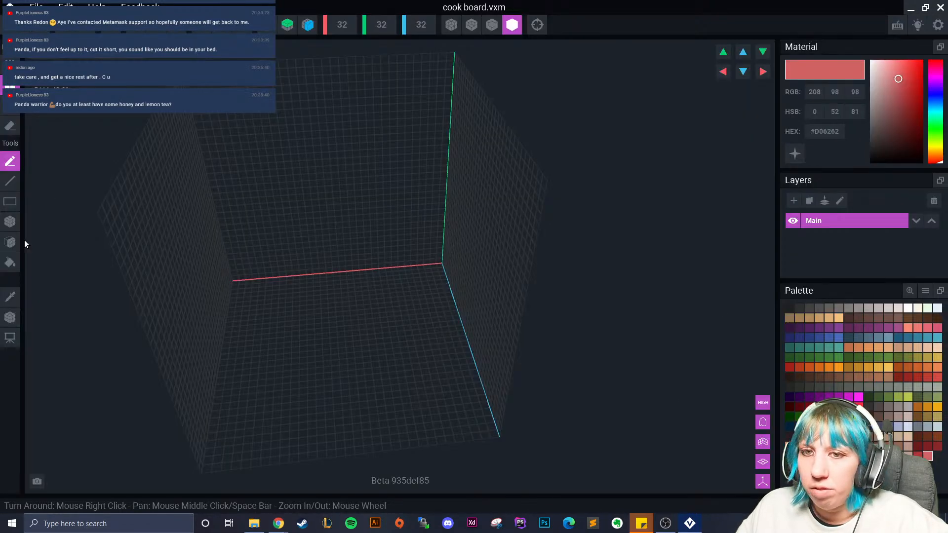
Build the flat rectangular board body on the floor grid with the Box tool in #D2A383, with Z mirroring turned on.
click(10, 221)
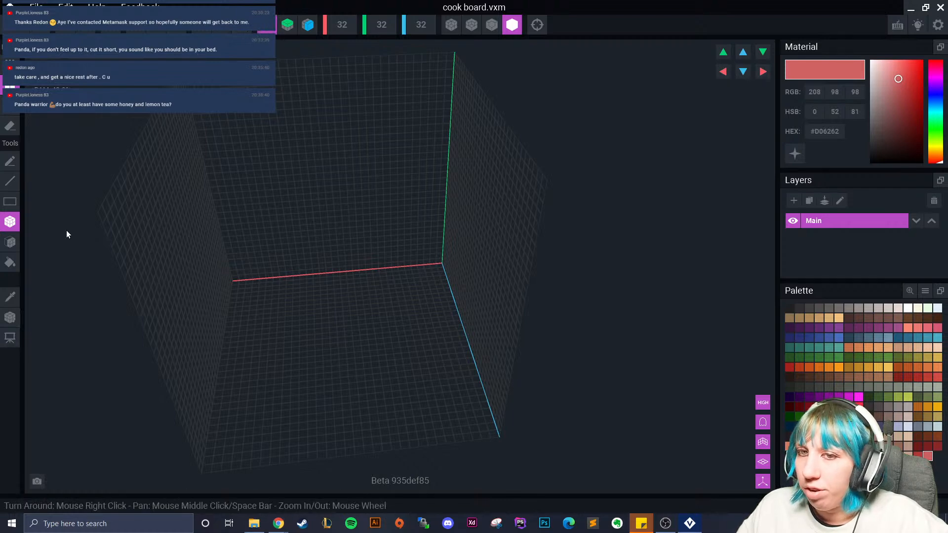
right_drag(137, 254, 307, 227)
scroll(307, 227, up, 3)
scroll(448, 378, up, 2)
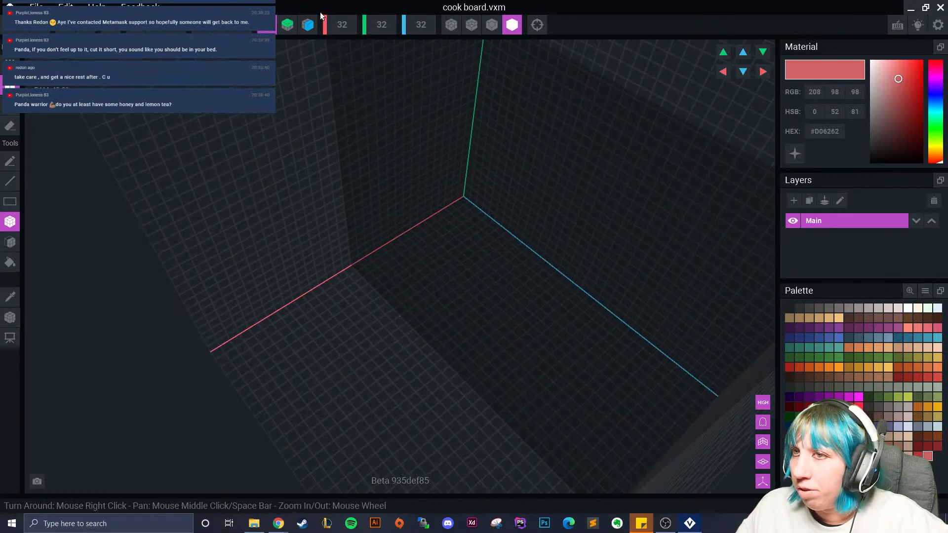
click(308, 25)
middle_drag(437, 317, 410, 300)
scroll(415, 299, up, 3)
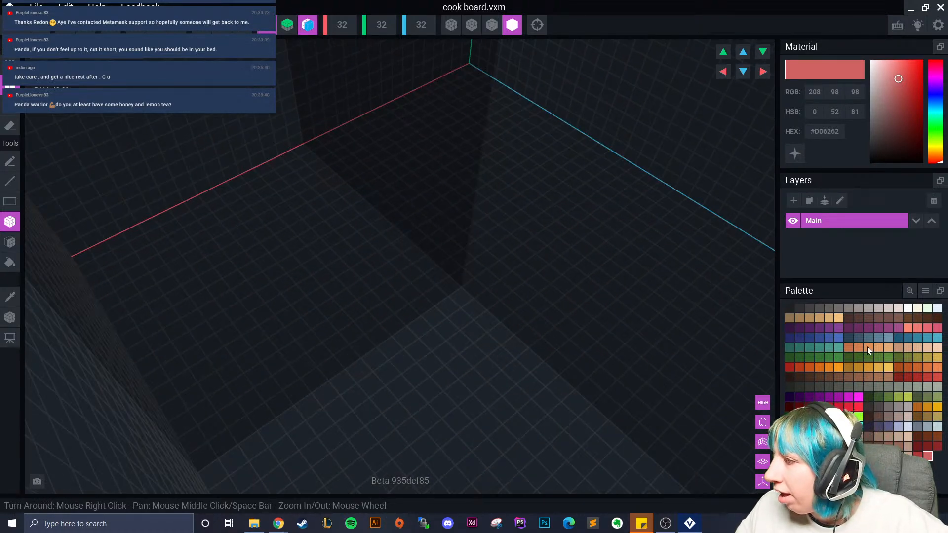
click(907, 348)
drag(446, 288, 615, 443)
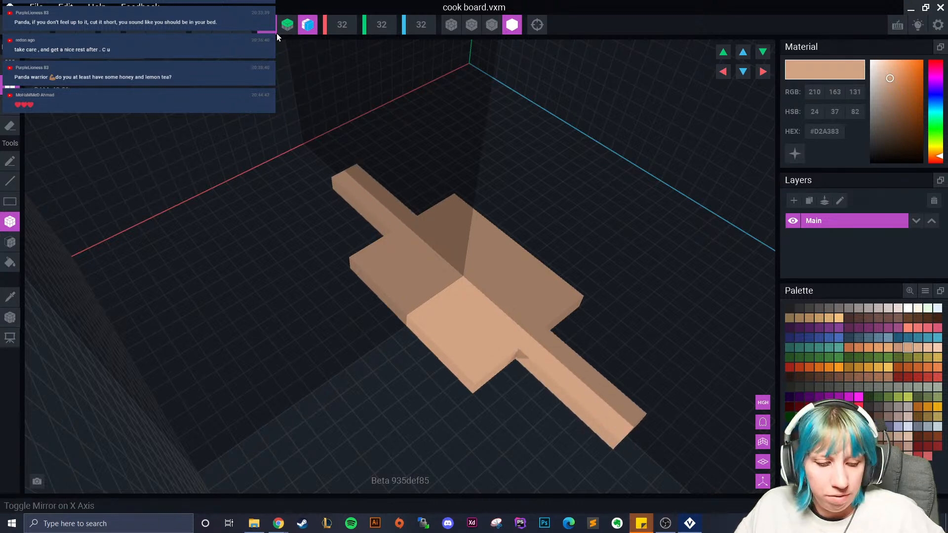
Undo the mirrored handles, turn off Z mirroring and build a long narrow handle at one end only.
key(ctrl+z)
click(307, 30)
drag(534, 350, 654, 442)
middle_drag(655, 442, 558, 331)
drag(548, 341, 545, 346)
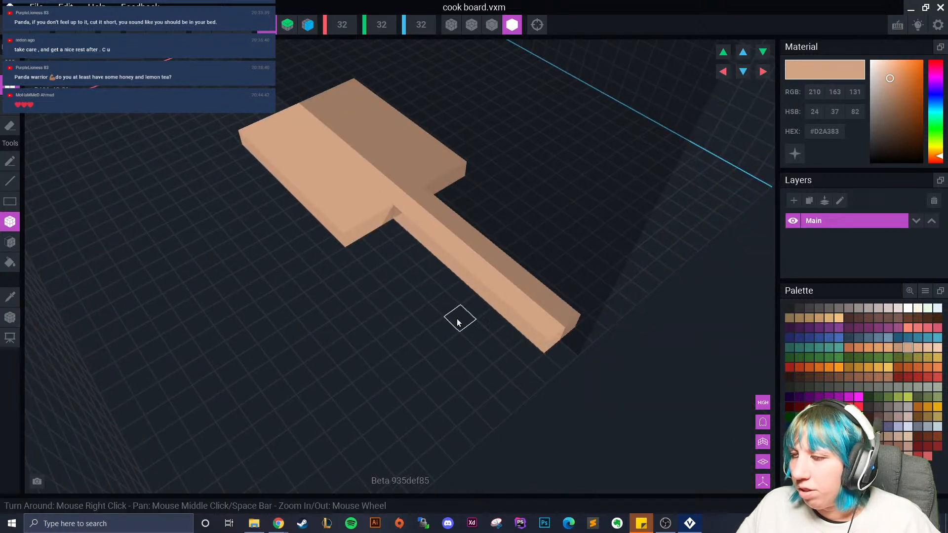
Add a narrower block to the end of the board opposite the handle.
middle_drag(367, 161, 392, 282)
mouse_move(301, 219)
mouse_down()
mouse_move(304, 236)
mouse_move(295, 229)
mouse_up()
click(304, 225)
click(298, 228)
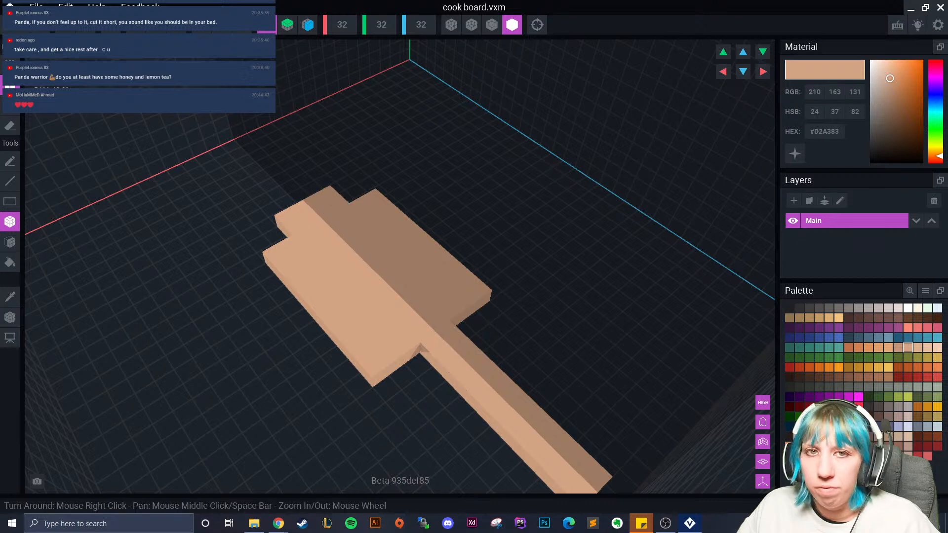
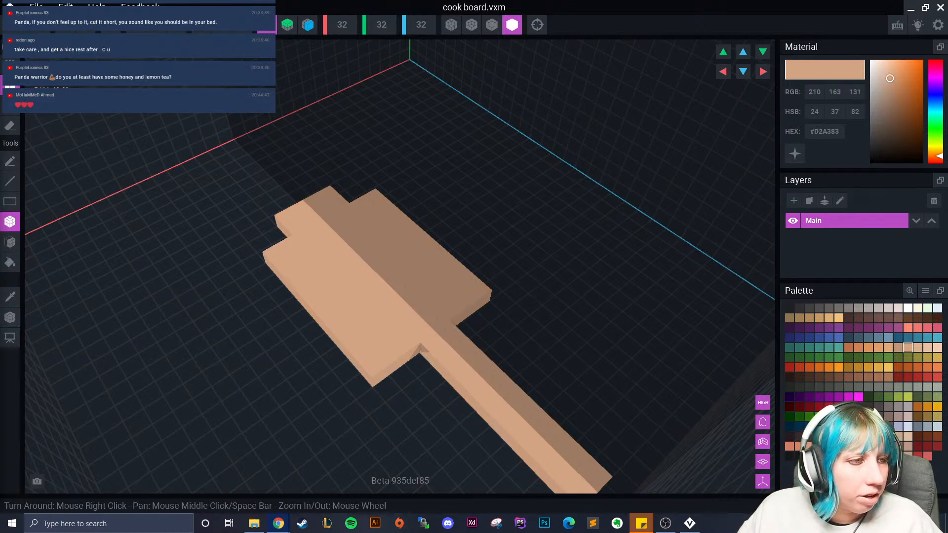
Turn off mirroring on the X axis for the cook board model.
right_drag(363, 308, 377, 318)
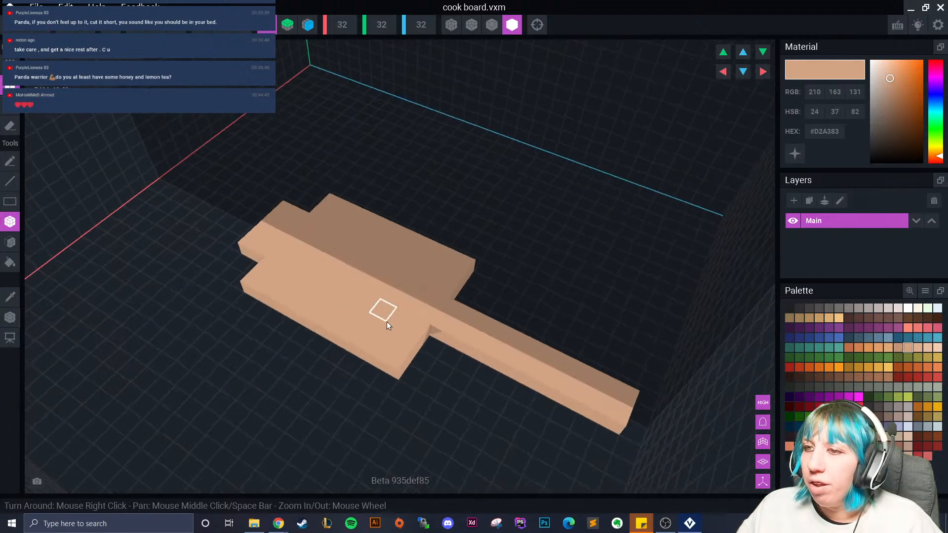
middle_drag(428, 319, 294, 225)
right_drag(496, 330, 483, 326)
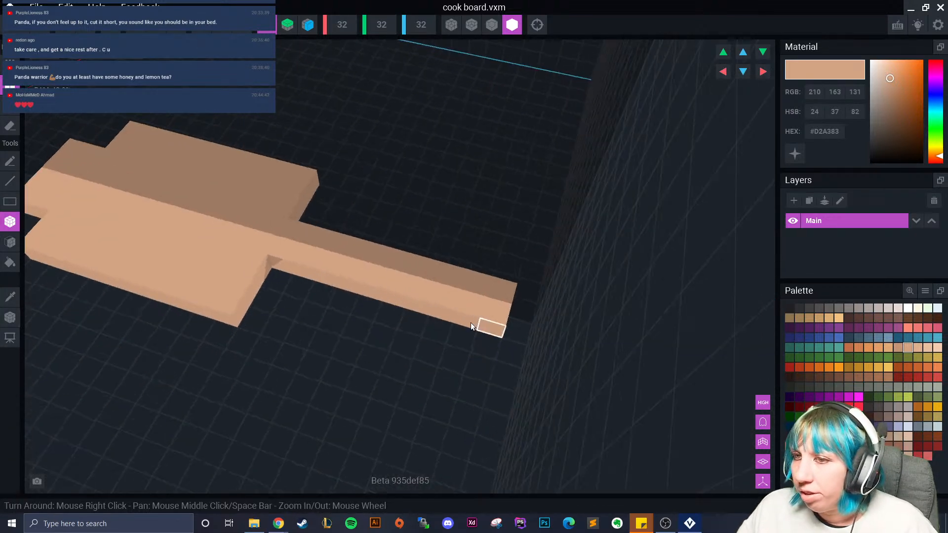
middle_drag(314, 321, 504, 324)
scroll(501, 323, down, 2)
right_drag(493, 322, 462, 317)
click(267, 24)
scroll(308, 220, up, 2)
middle_drag(289, 261, 344, 250)
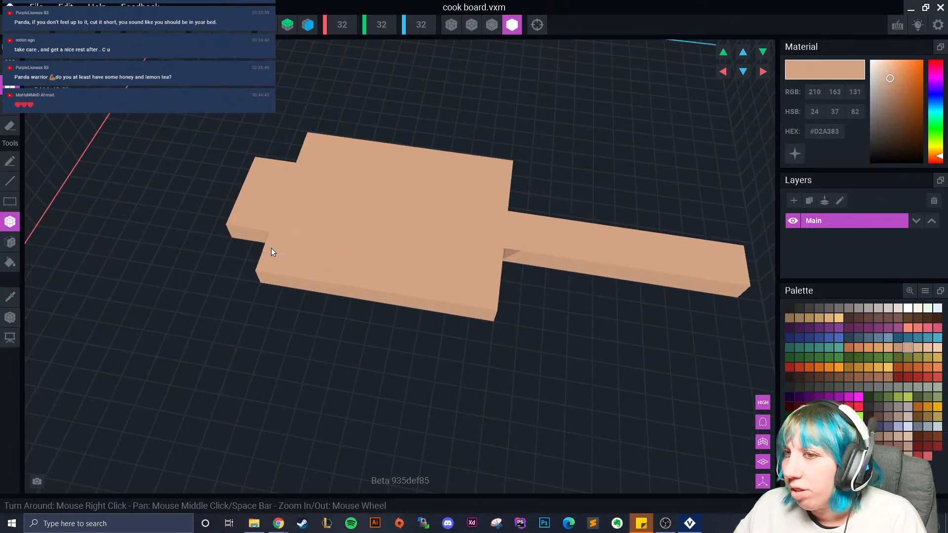
scroll(321, 257, up, 1)
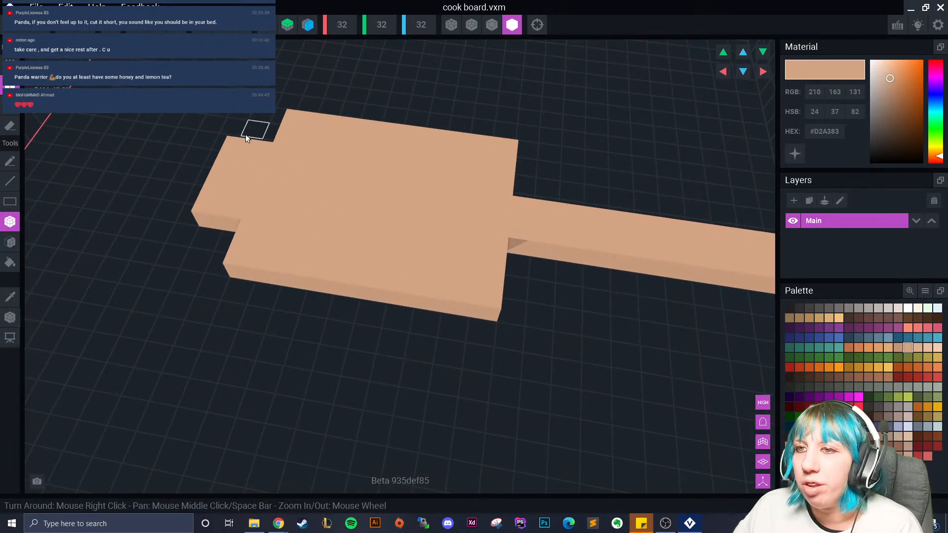
Trim the cook board's volume to the extents of its voxels.
right_drag(153, 241, 338, 264)
drag(383, 270, 395, 290)
right_drag(396, 291, 361, 315)
scroll(380, 293, down, 3)
scroll(366, 338, up, 5)
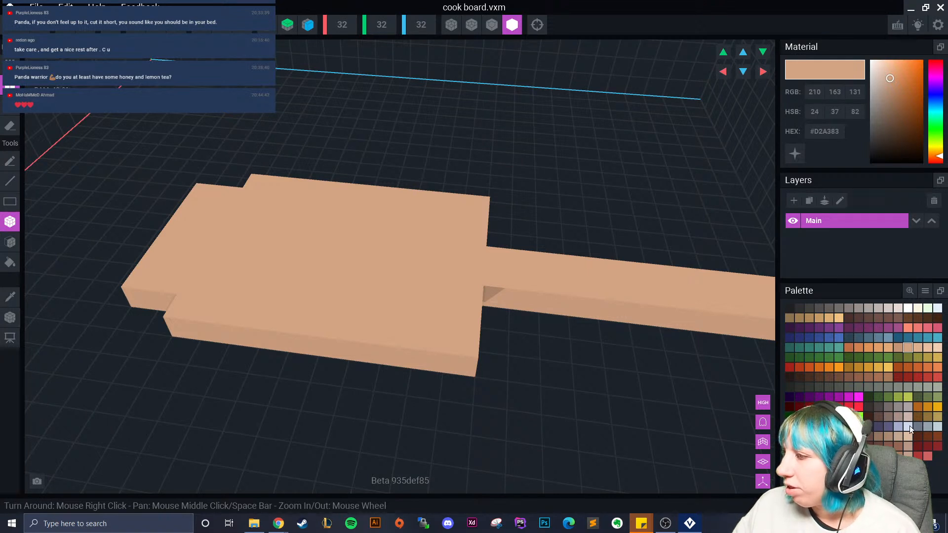
middle_drag(707, 372, 462, 338)
scroll(461, 339, down, 3)
right_drag(419, 321, 237, 282)
middle_drag(188, 252, 395, 229)
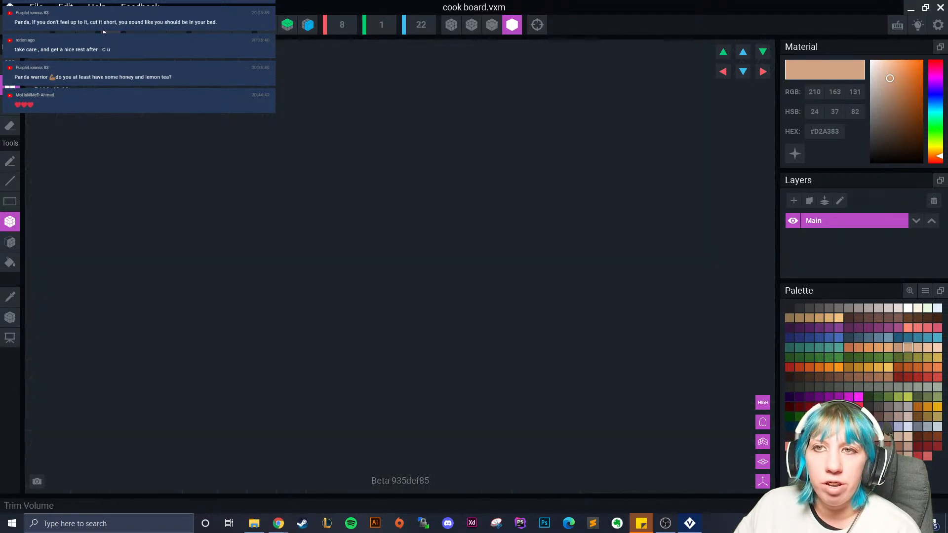
Leave the cook board model and return to the kitchen cauldron scene.
click(11, 319)
click(10, 338)
click(42, 328)
click(389, 183)
Collapse the goblin and oven branches in the node hierarchy so the keg's node is easy to reach.
scroll(396, 150, up, 4)
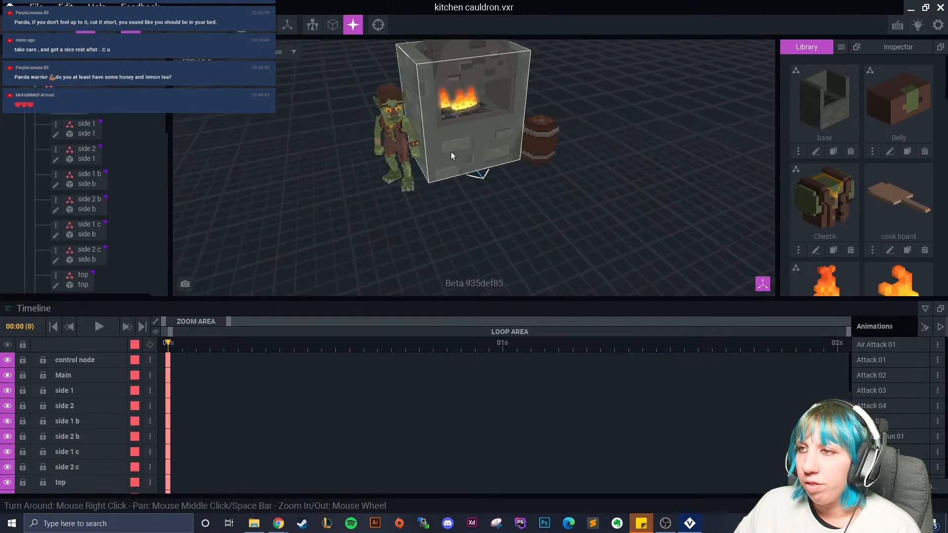
right_drag(448, 155, 409, 142)
click(539, 161)
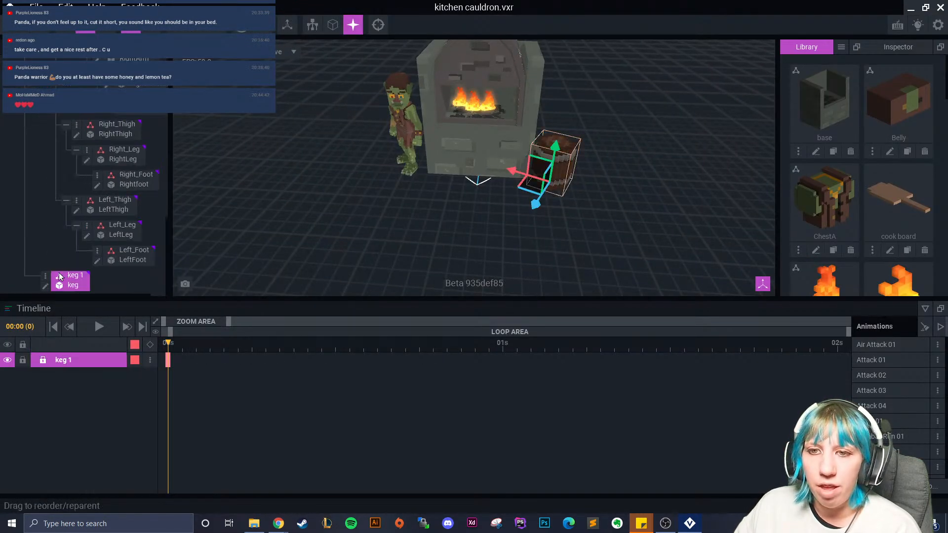
scroll(56, 197, up, 3)
scroll(55, 203, down, 10)
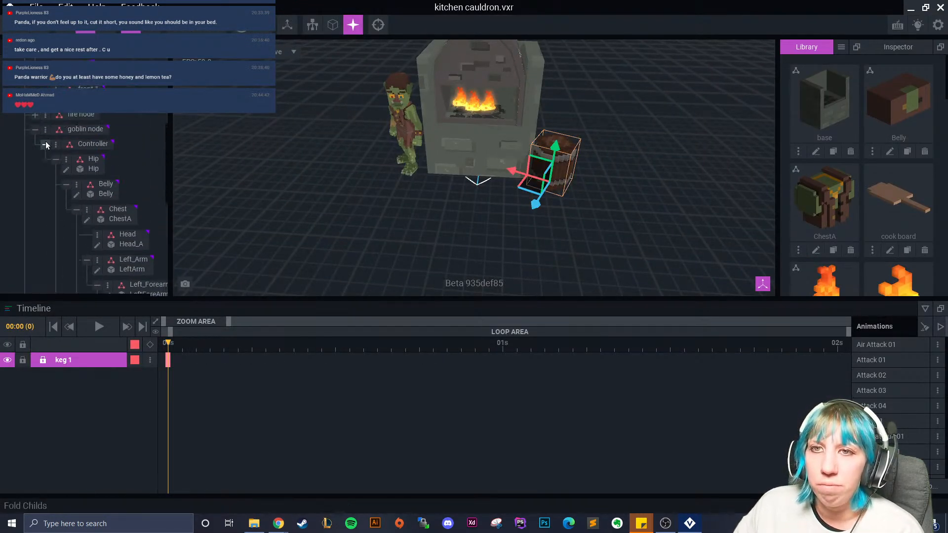
scroll(60, 155, up, 4)
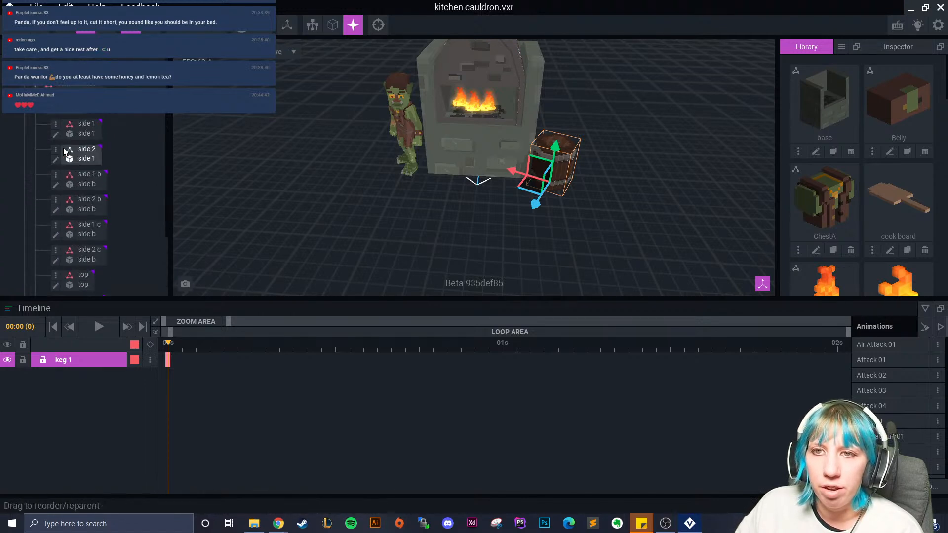
click(35, 110)
click(45, 110)
Create a new node named "board" and attach the cook board model to it.
click(88, 111)
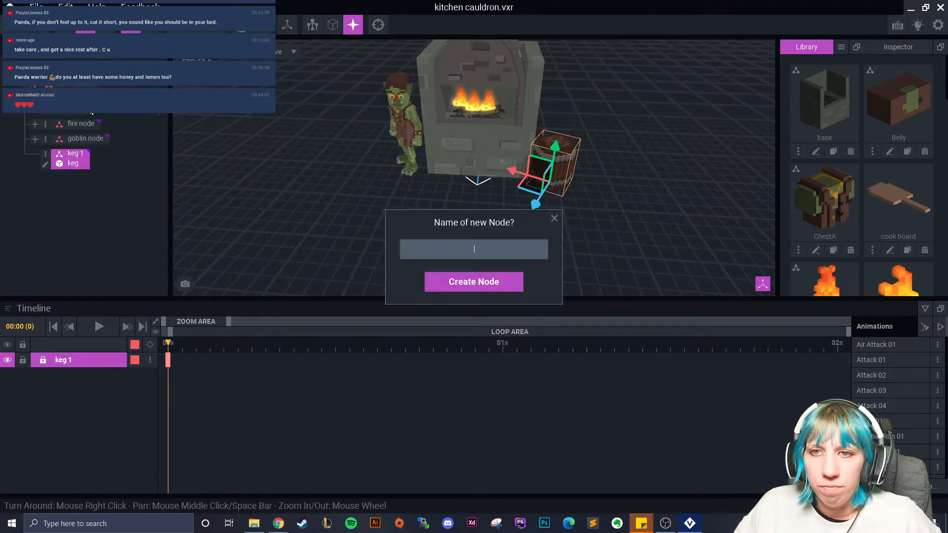
key(Return)
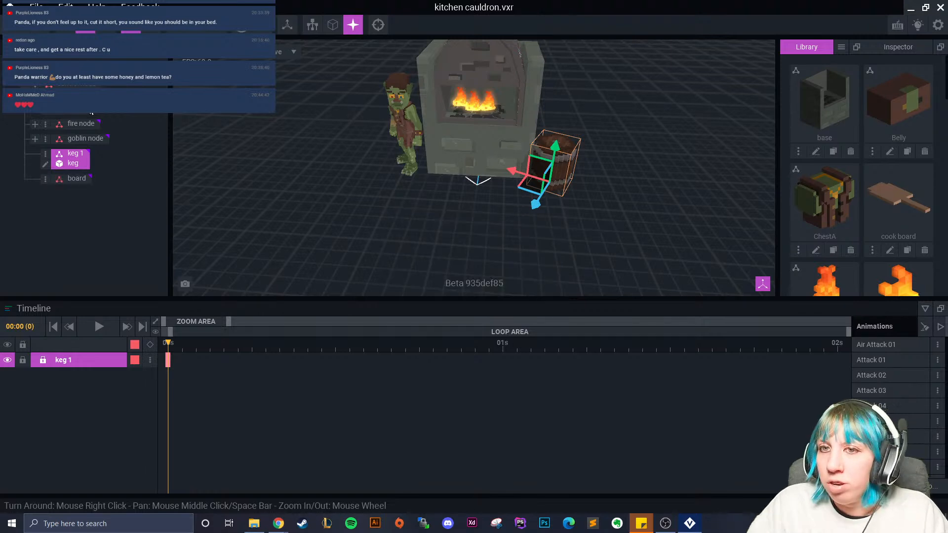
drag(898, 197, 75, 179)
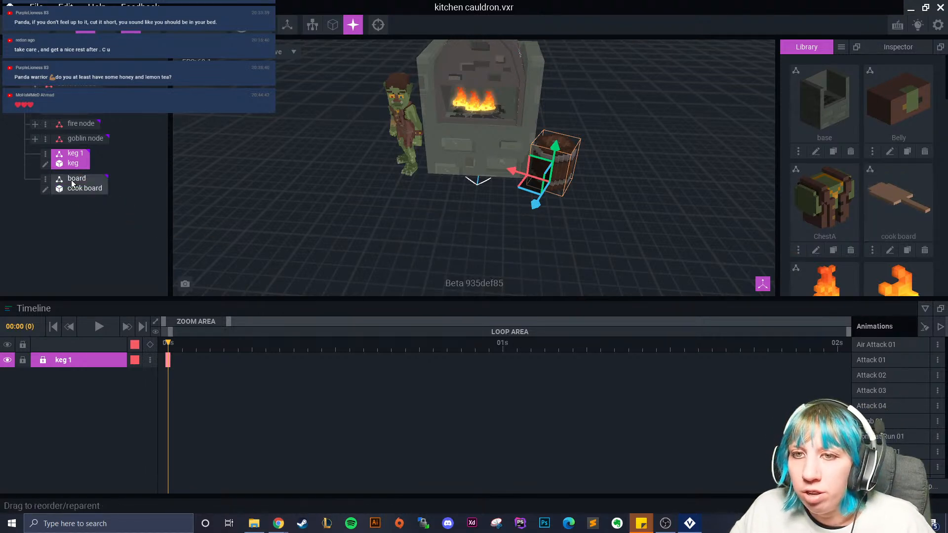
Select the board node and move it out of the oven to a position above the keg.
click(441, 158)
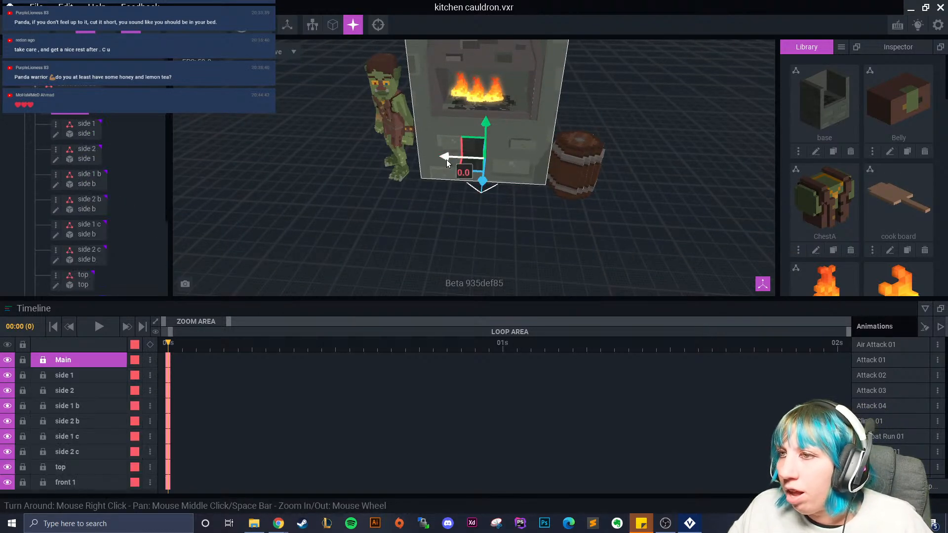
scroll(99, 237, down, 3)
click(90, 278)
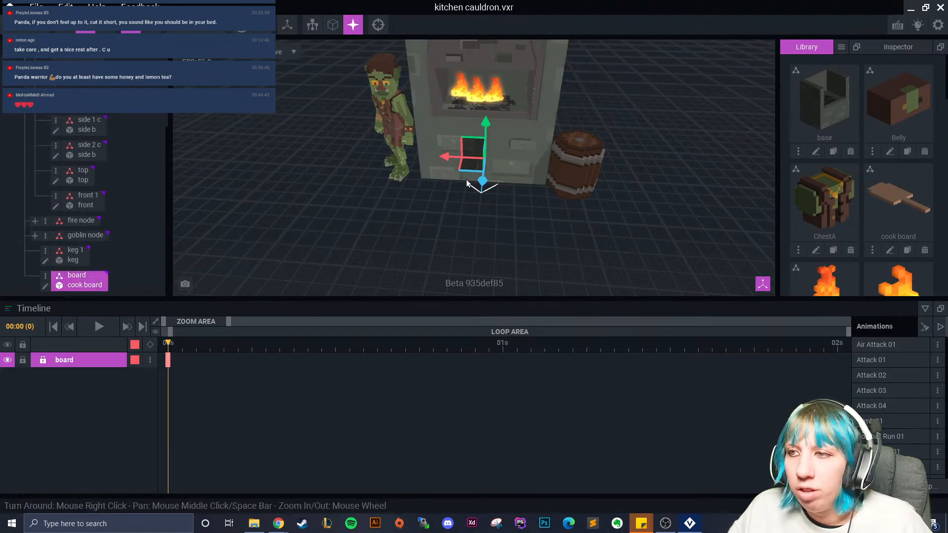
drag(446, 157, 576, 106)
scroll(576, 106, up, 3)
right_drag(575, 106, 399, 157)
drag(400, 157, 477, 119)
Turn the cook board about its vertical axis and slide it so it rests across the top of the keg.
scroll(502, 146, up, 4)
right_drag(508, 131, 493, 147)
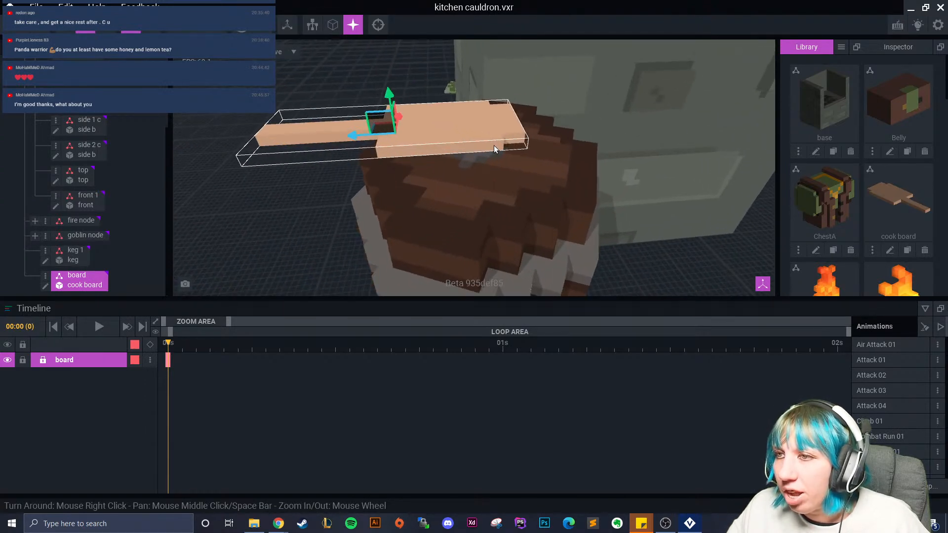
drag(398, 118, 363, 168)
click(105, 24)
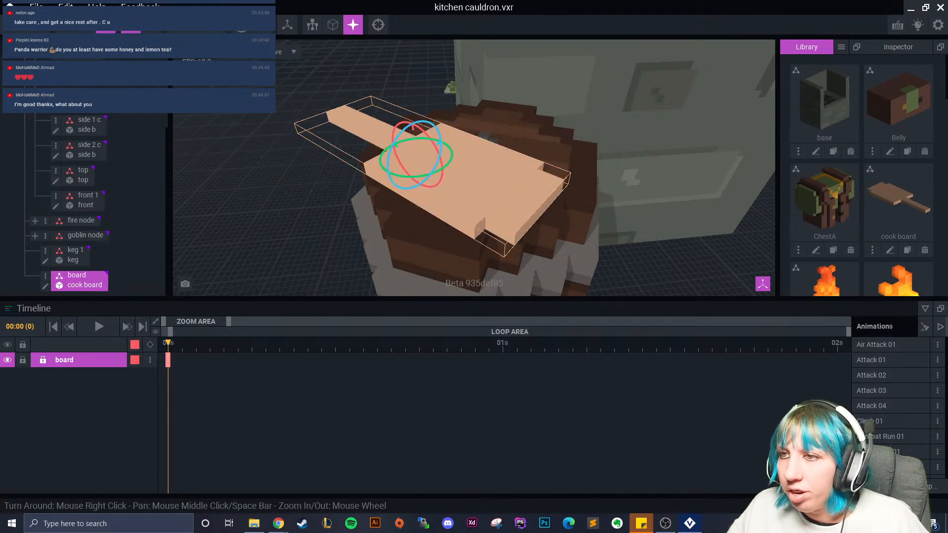
click(85, 25)
drag(423, 153, 473, 139)
right_drag(473, 140, 378, 192)
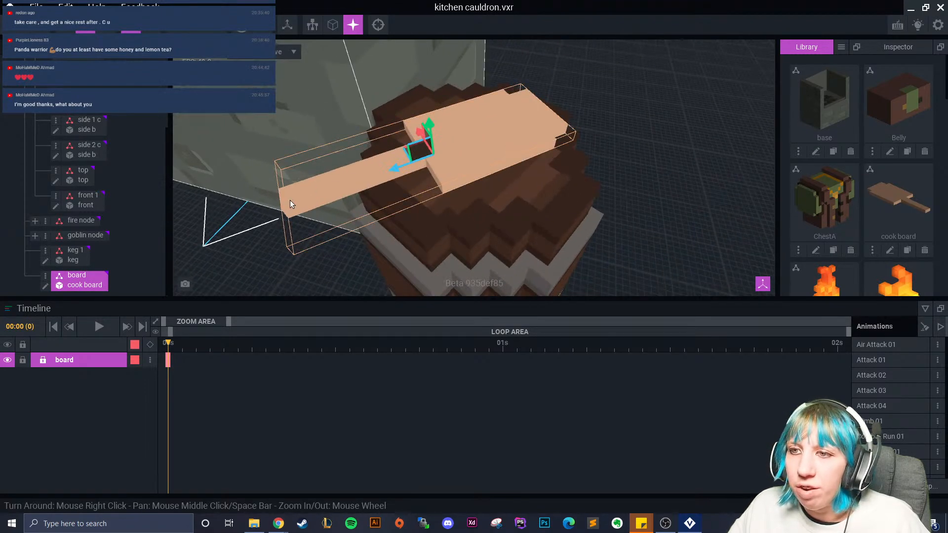
mouse_move(398, 169)
mouse_down()
mouse_move(489, 139)
mouse_move(357, 170)
mouse_move(369, 166)
mouse_move(469, 150)
mouse_move(309, 195)
mouse_up()
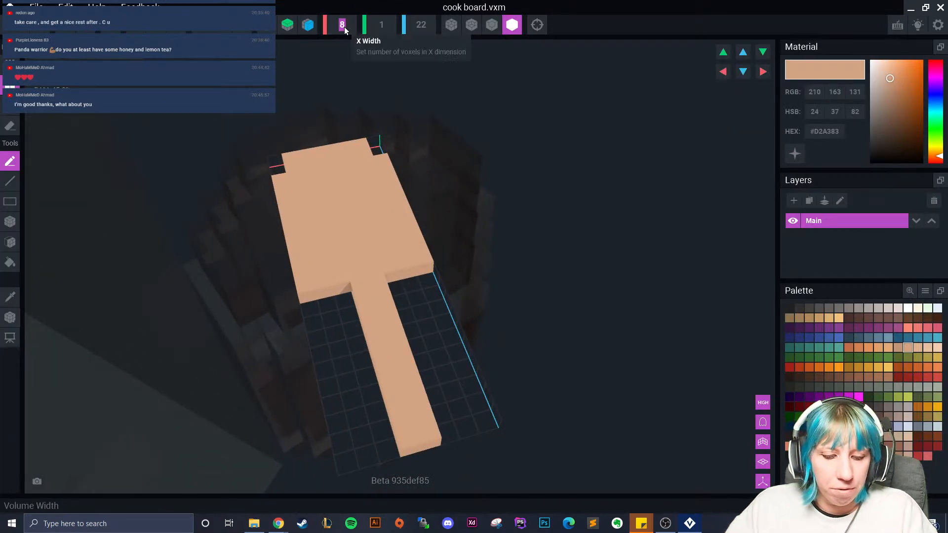
Set the cook board model's X width to 10 voxels and shift the shape one voxel to centre it.
text(10)
key(Return)
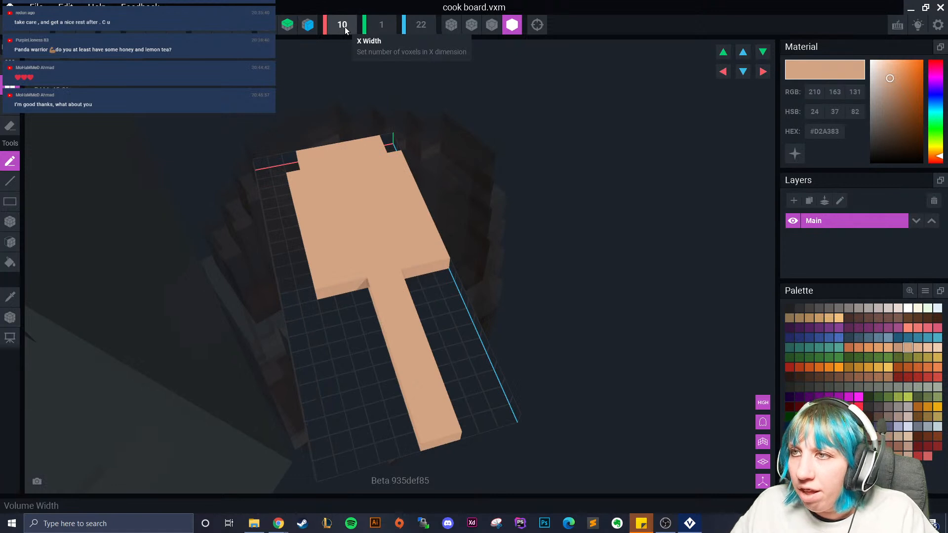
click(763, 71)
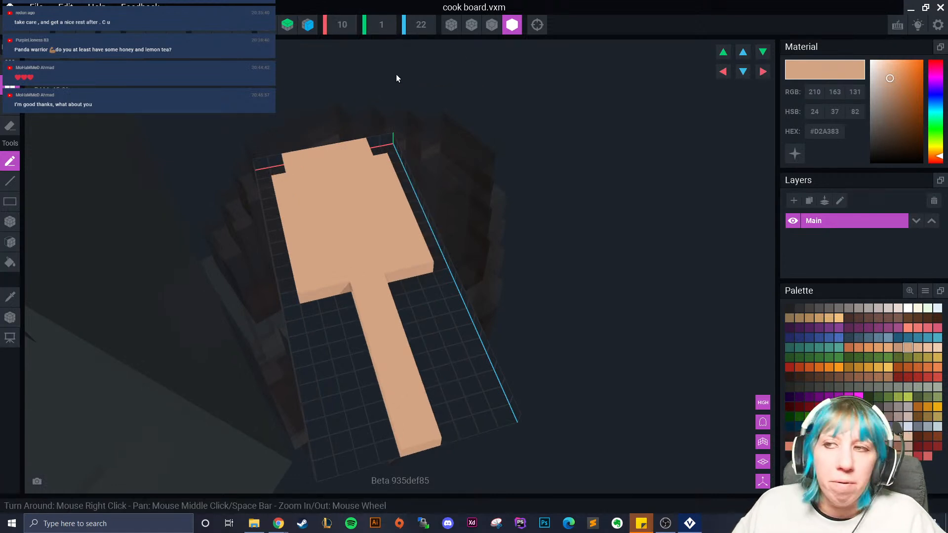
Lengthen the cook board model's volume to 28 voxels in Z.
click(421, 22)
text(26)
key(Return)
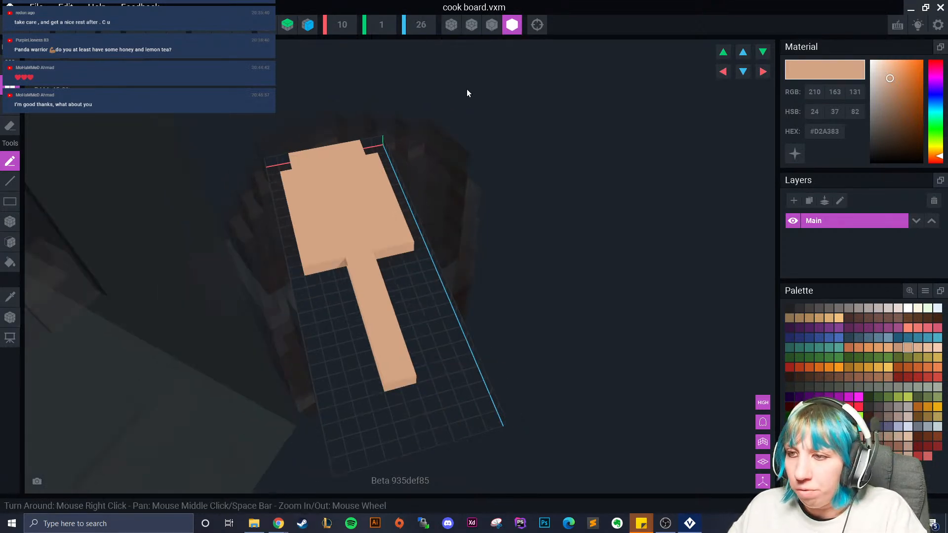
click(428, 31)
text(28)
key(Return)
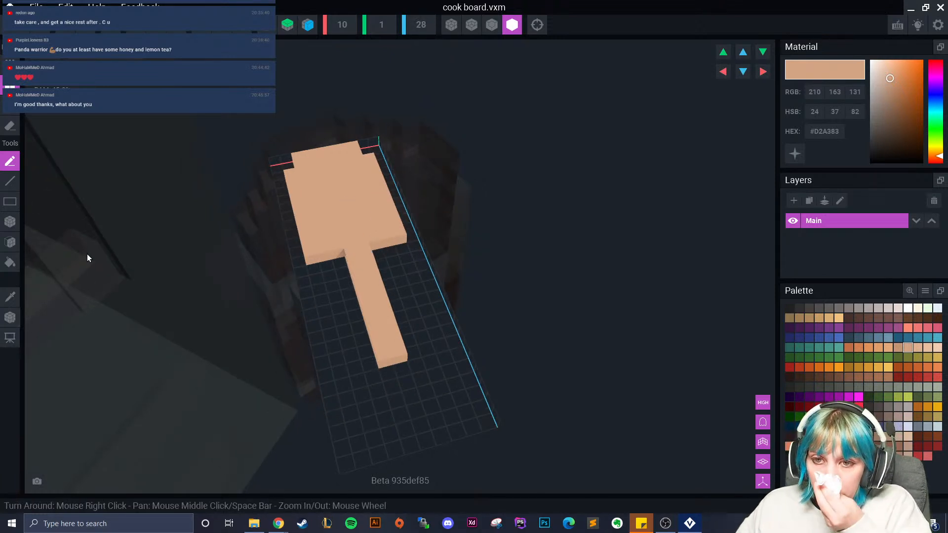
Sample the board's tan colour and extend the handle with a box of voxels to the end of the volume.
click(9, 301)
click(306, 209)
click(10, 221)
drag(390, 373, 428, 453)
right_drag(374, 394, 324, 282)
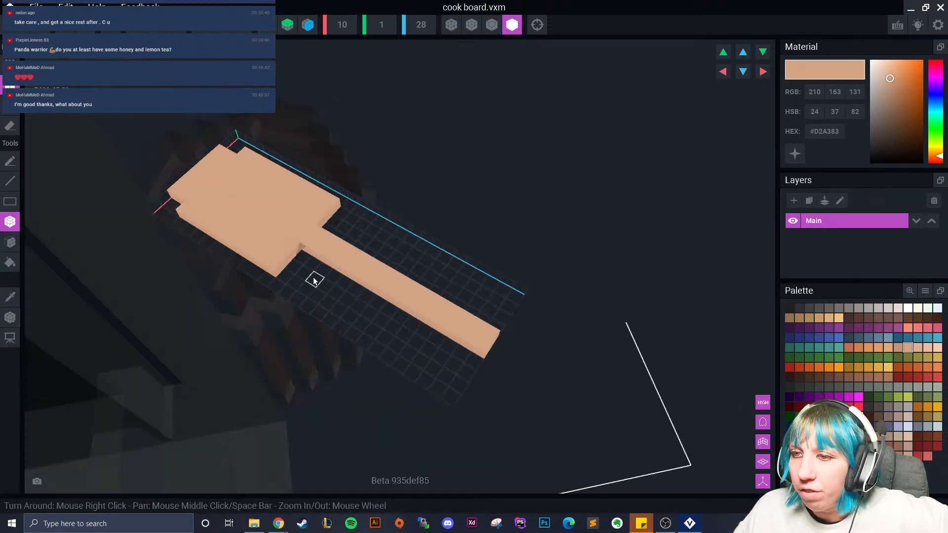
Widen the board's head to the full volume width with boxes along both sides, and step its end corners.
drag(304, 277, 295, 277)
drag(339, 212, 342, 239)
right_drag(214, 215, 207, 209)
drag(186, 199, 213, 343)
drag(301, 166, 327, 313)
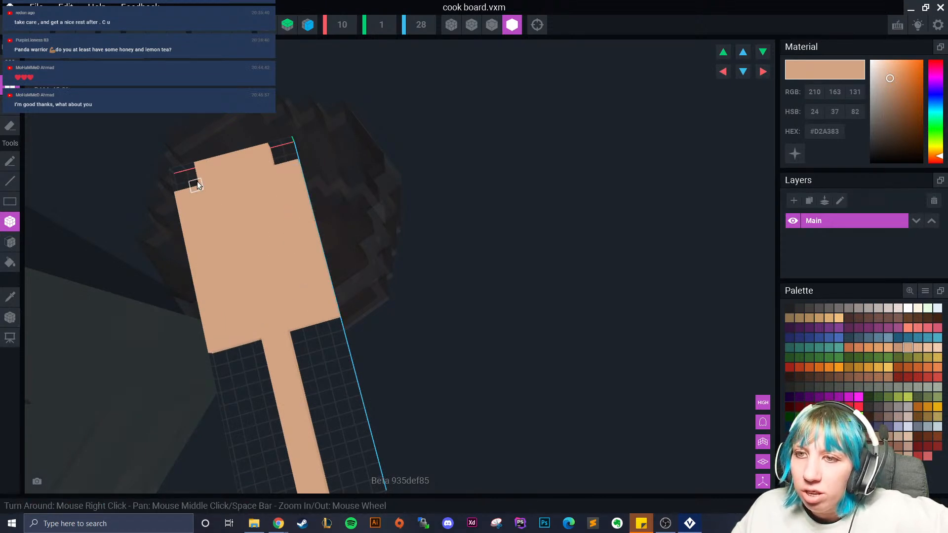
scroll(249, 187, down, 5)
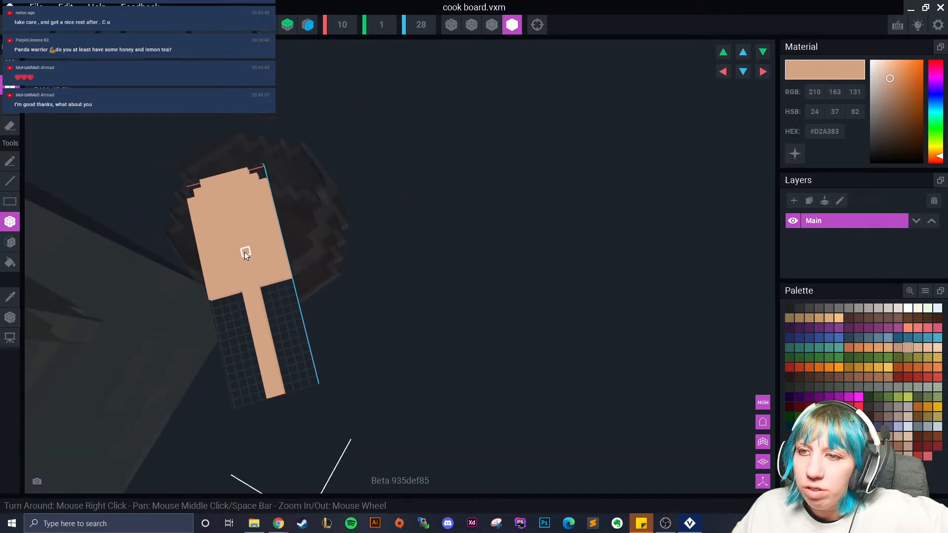
Try to thicken the handle on both sides next to the board's head, and undo both additions.
right_drag(251, 264, 221, 338)
drag(228, 332, 259, 330)
right_drag(259, 330, 259, 337)
drag(316, 309, 310, 344)
right_drag(307, 354, 322, 328)
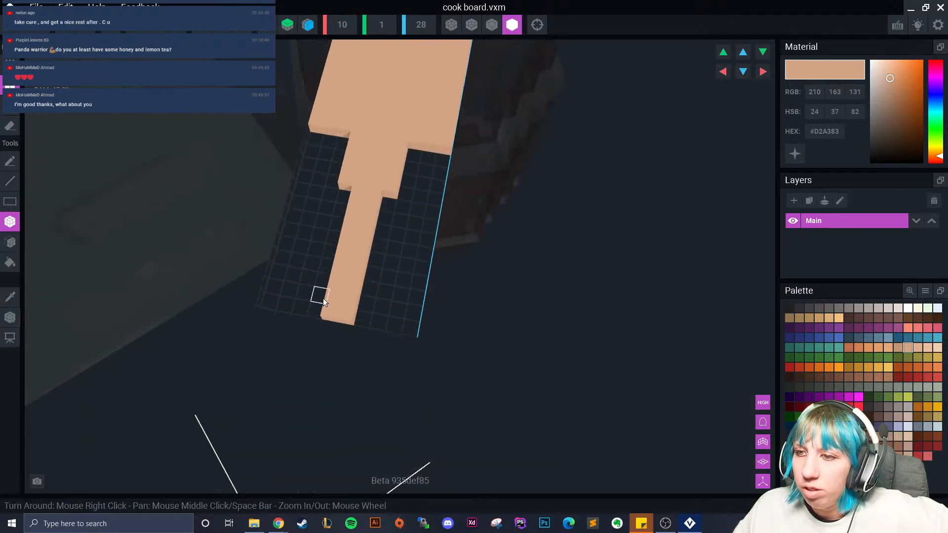
mouse_move(338, 295)
right_down()
mouse_move(342, 305)
mouse_move(341, 286)
right_up()
key(ctrl+z)
key(ctrl+z)
scroll(332, 302, up, 1)
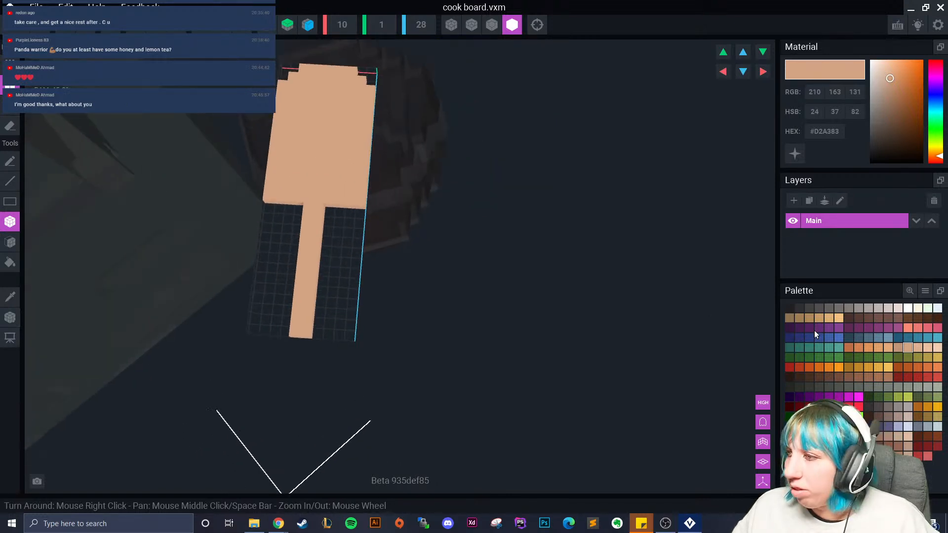
Recolour the cook board's faces with the greyer tan #AA8A71.
click(888, 437)
click(10, 242)
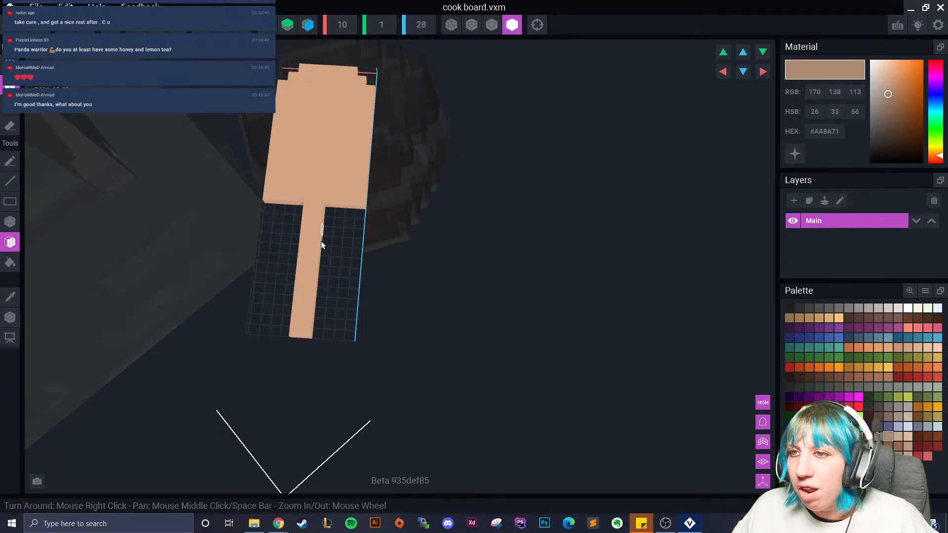
right_drag(232, 268, 417, 294)
right_drag(477, 284, 248, 247)
click(8, 122)
right_drag(330, 243, 431, 253)
click(436, 298)
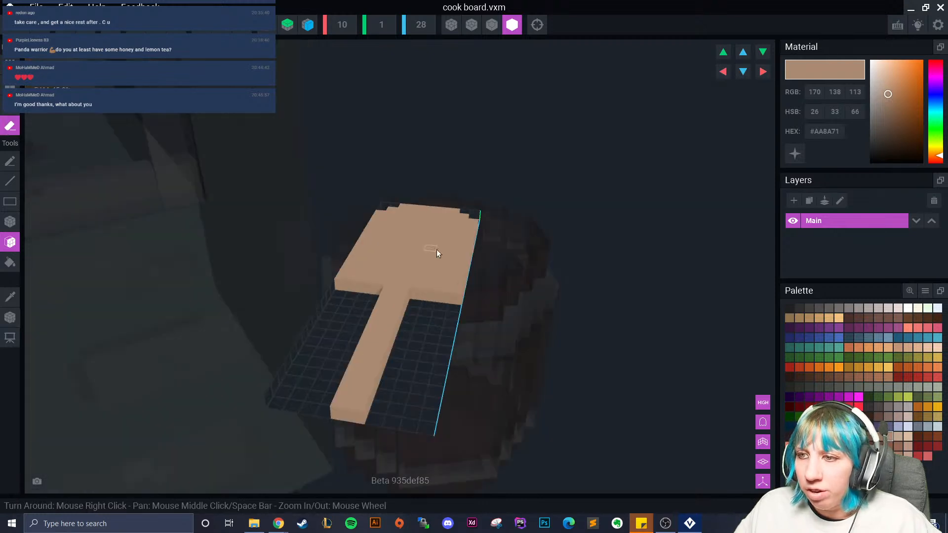
Move the cook board's pivot to the middle of the handle's free end, at 5.0 in X.
right_drag(378, 291, 306, 289)
click(9, 318)
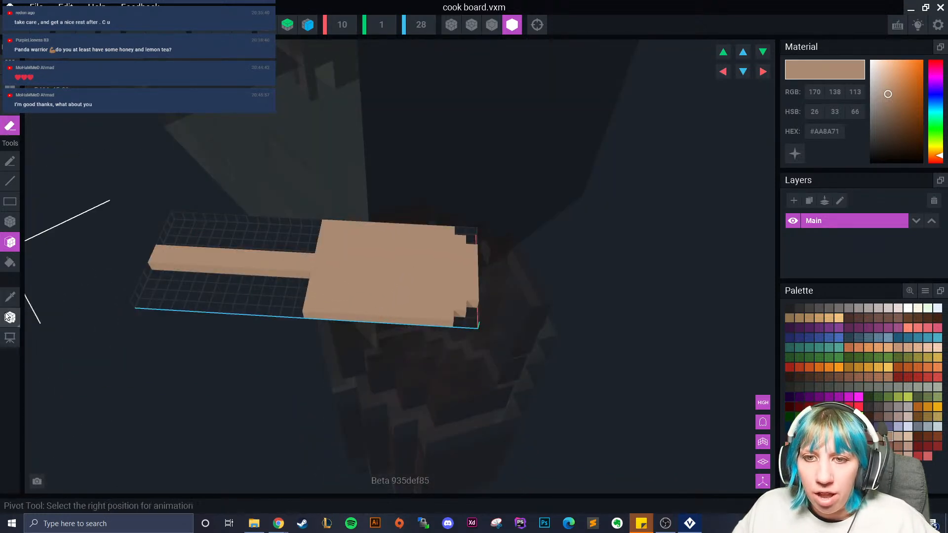
click(326, 269)
mouse_move(279, 266)
mouse_down()
mouse_move(126, 269)
mouse_move(82, 259)
mouse_up()
right_drag(82, 259, 292, 318)
drag(278, 355, 268, 351)
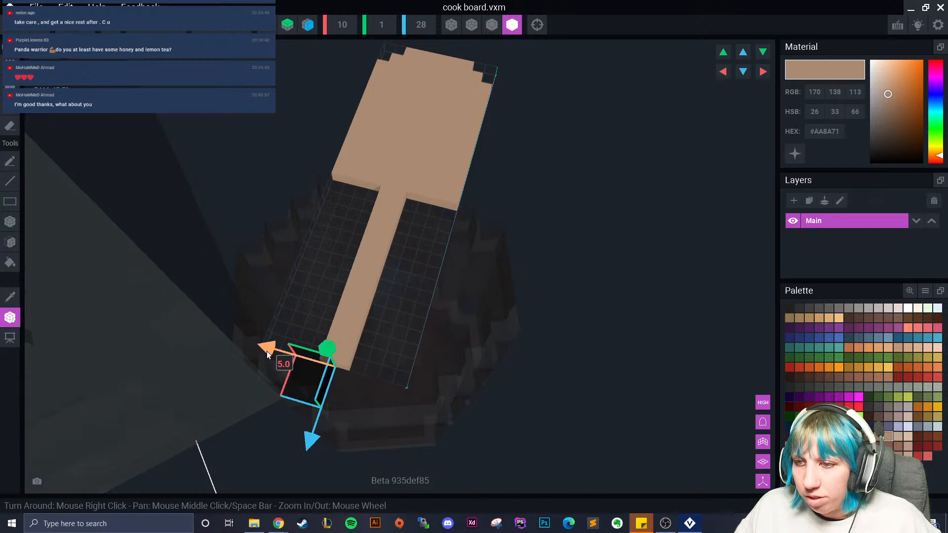
right_drag(331, 339, 217, 330)
middle_drag(218, 330, 147, 300)
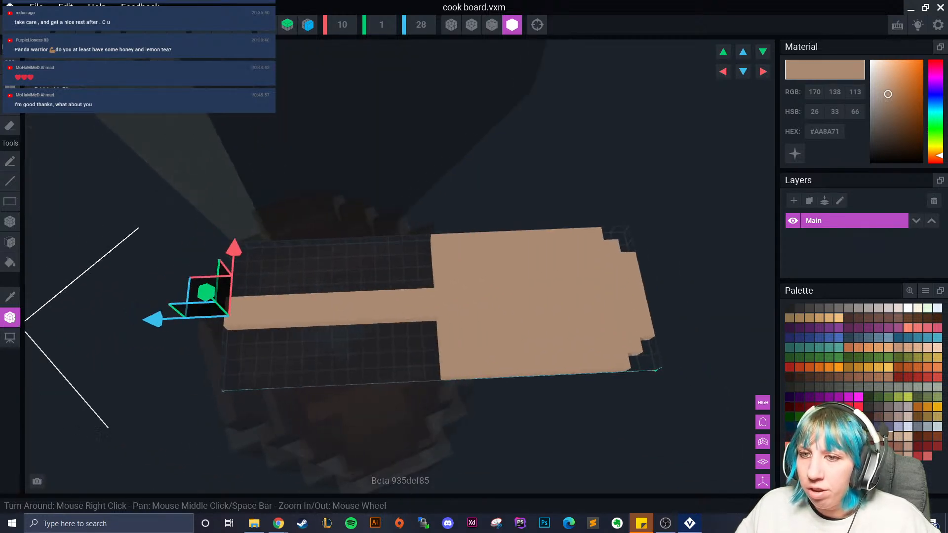
middle_drag(178, 328, 330, 332)
middle_drag(266, 339, 413, 322)
middle_drag(711, 347, 410, 324)
right_drag(411, 324, 177, 262)
right_drag(386, 306, 395, 339)
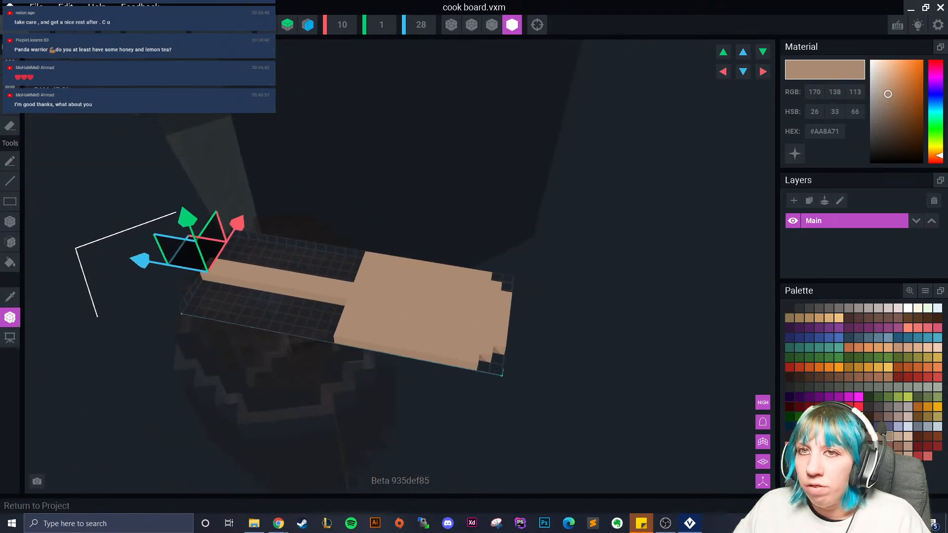
Return to the kitchen scene and slide the board lengthwise so its head sits on the keg and its handle overhangs.
click(12, 32)
click(358, 198)
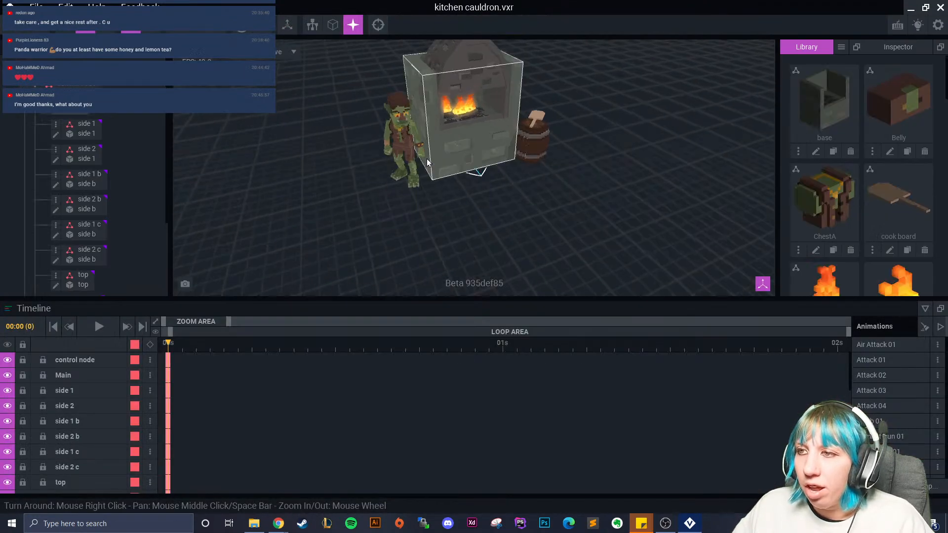
scroll(419, 212, up, 5)
click(398, 165)
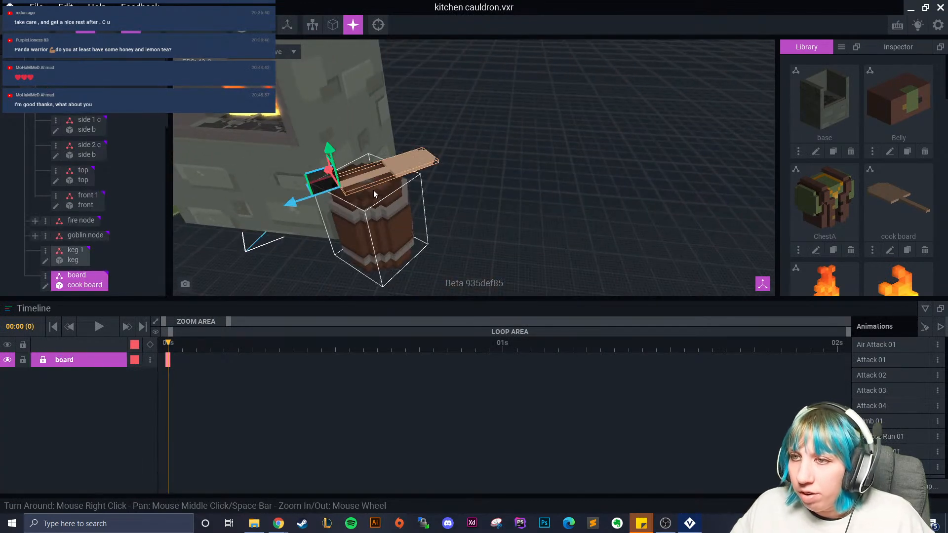
drag(297, 205, 231, 228)
right_drag(385, 217, 420, 230)
Import the existing meat VXM model from the finished table folder inside table1 into the library.
click(841, 46)
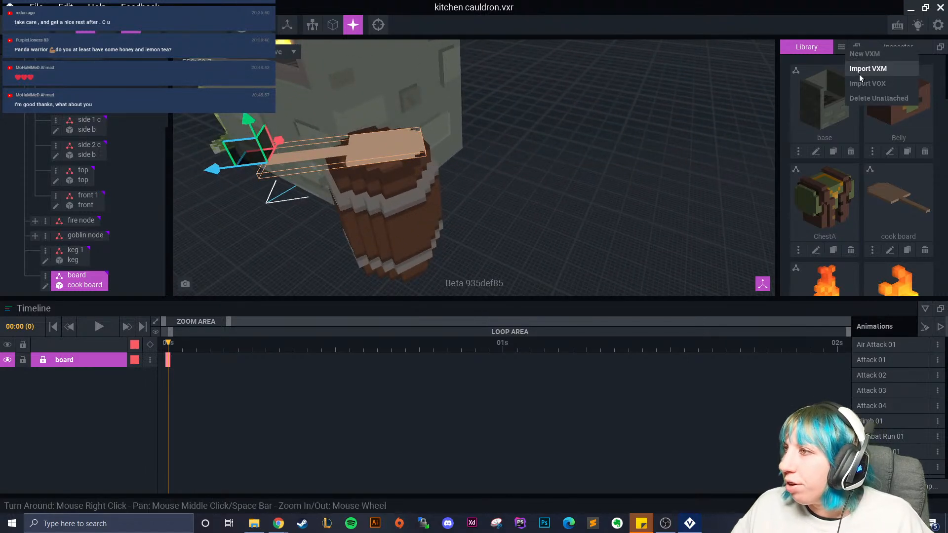
click(860, 76)
click(280, 183)
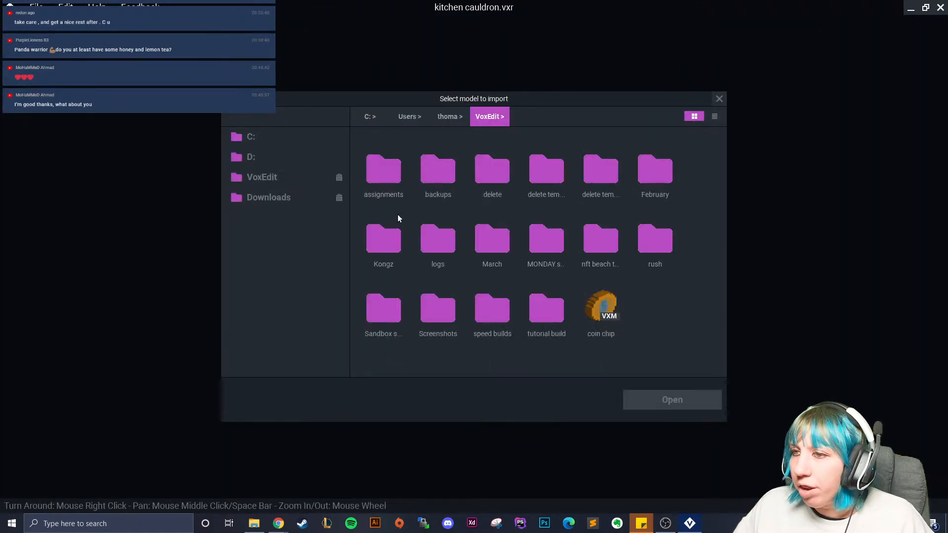
double_click(385, 311)
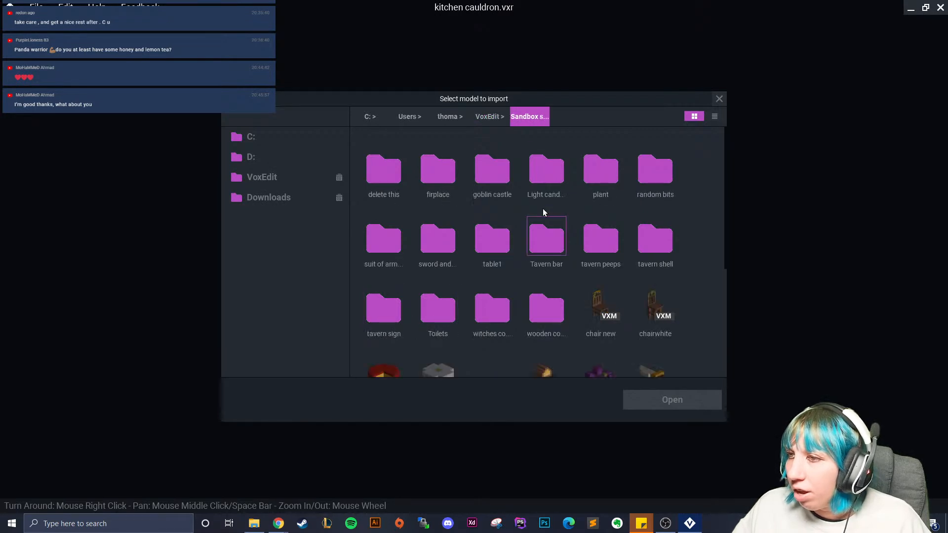
double_click(491, 246)
double_click(375, 186)
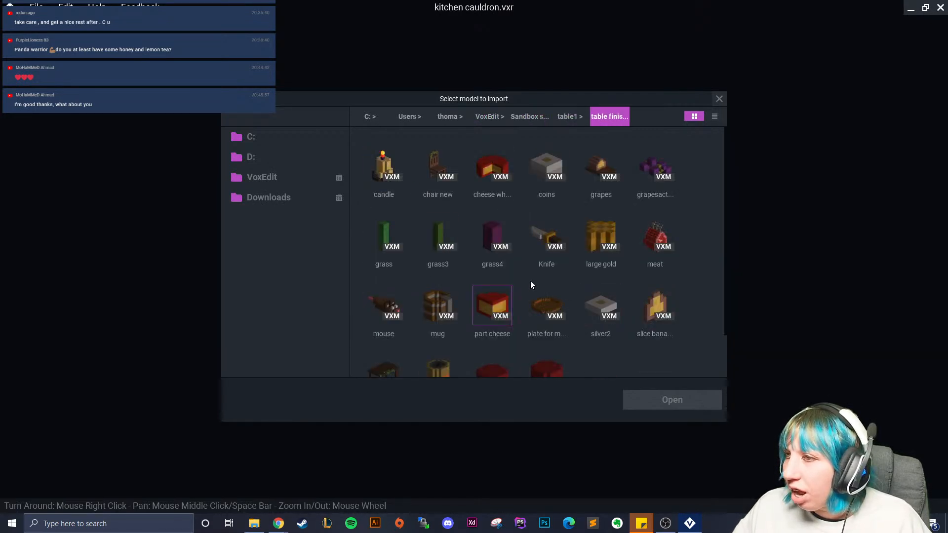
scroll(516, 297, down, 2)
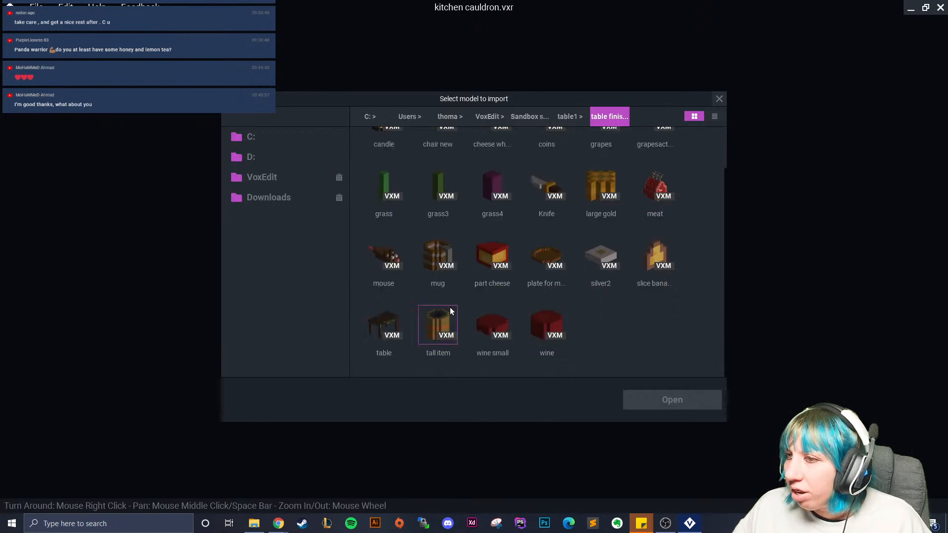
click(677, 212)
click(662, 401)
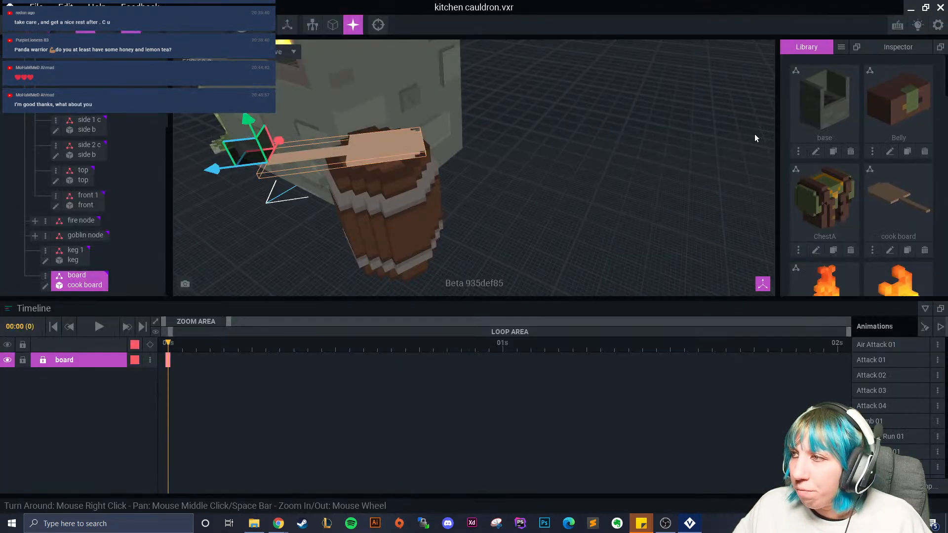
Create a child node named "meat" under the board node.
right_click(51, 280)
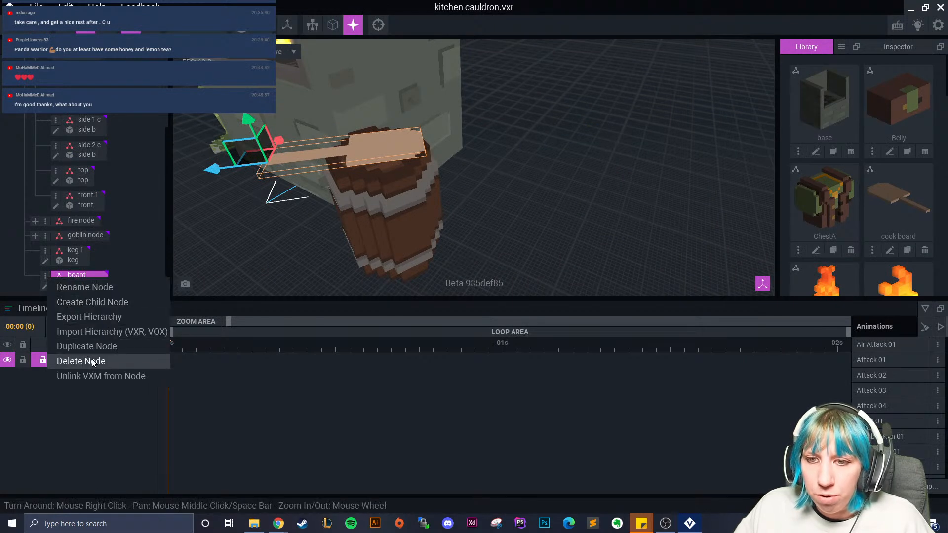
click(91, 305)
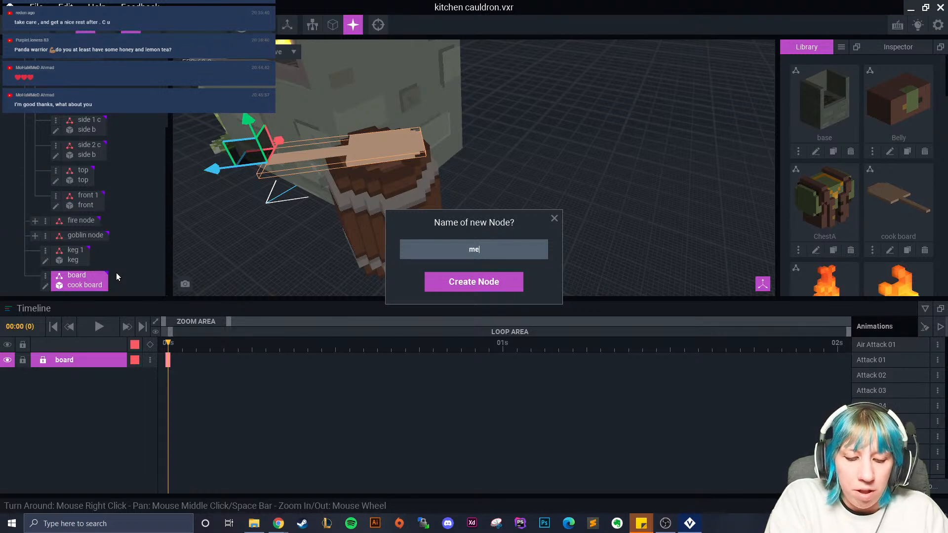
click(508, 282)
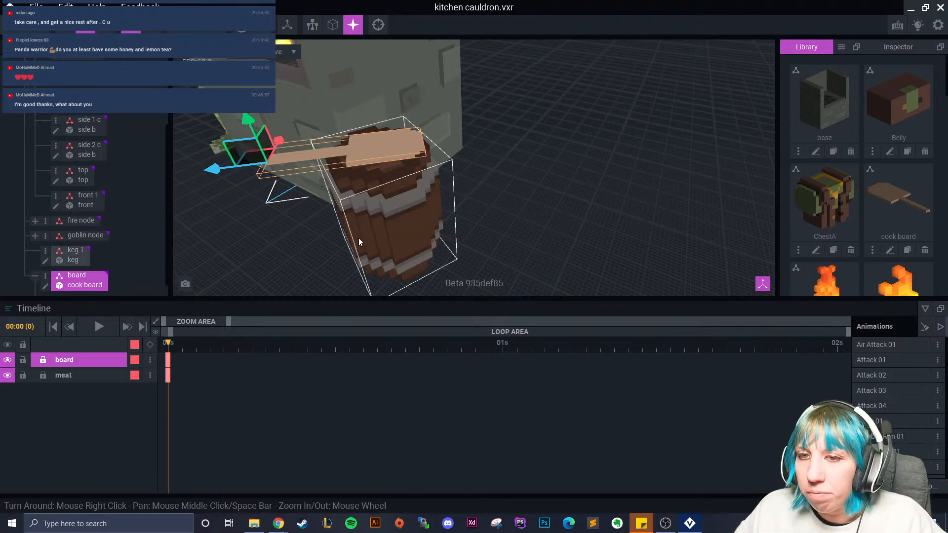
Attach the meat model to the meat node and slide it onto the board's head.
scroll(899, 191, down, 10)
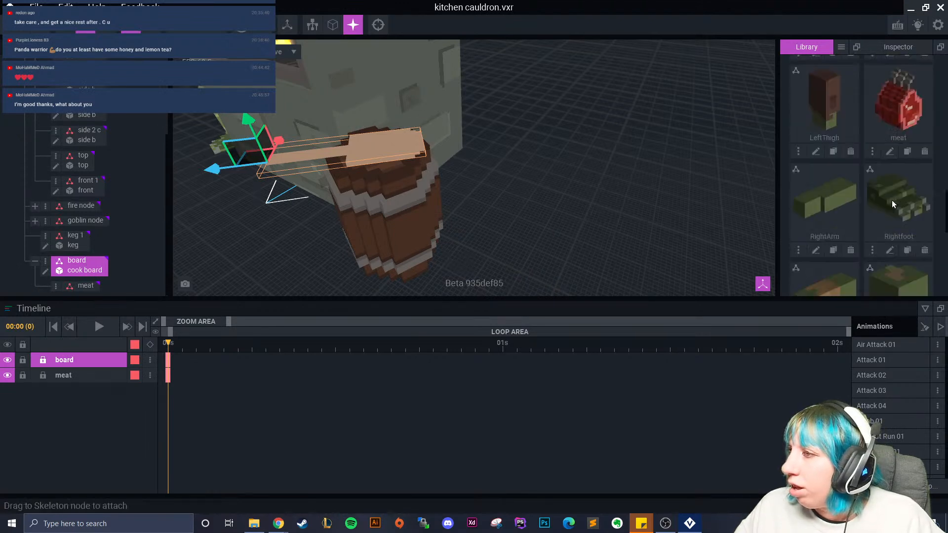
drag(900, 115, 86, 286)
drag(224, 172, 342, 162)
Examine how the meat and cook board sit on the keg beside the oven from several angles and distances.
right_drag(343, 163, 562, 243)
scroll(414, 183, up, 3)
scroll(464, 197, down, 4)
right_drag(481, 223, 471, 213)
scroll(514, 214, up, 2)
middle_drag(514, 214, 426, 210)
scroll(415, 213, up, 3)
right_drag(413, 214, 433, 219)
scroll(433, 218, down, 3)
middle_drag(433, 218, 454, 242)
right_drag(455, 241, 474, 237)
scroll(75, 227, up, 1)
scroll(77, 227, down, 1)
Move the goblin node across the scene to the side of the keg away from the oven.
click(84, 240)
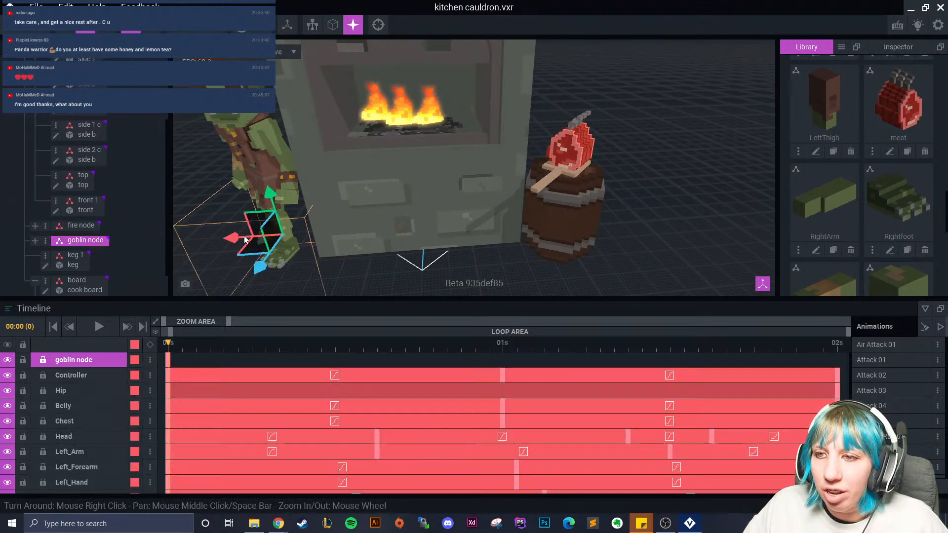
drag(232, 257, 564, 229)
right_drag(565, 229, 469, 210)
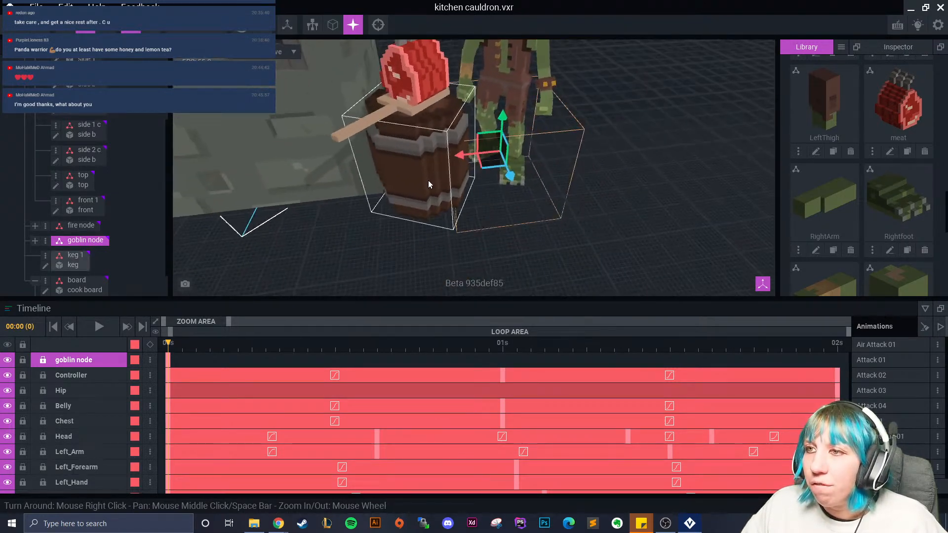
Select the keg and open its model for voxel editing.
click(429, 184)
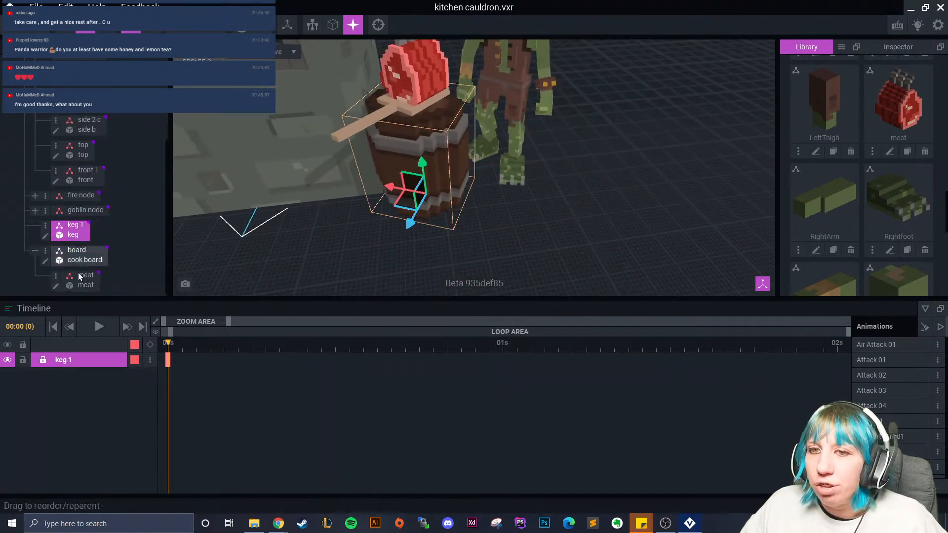
click(44, 236)
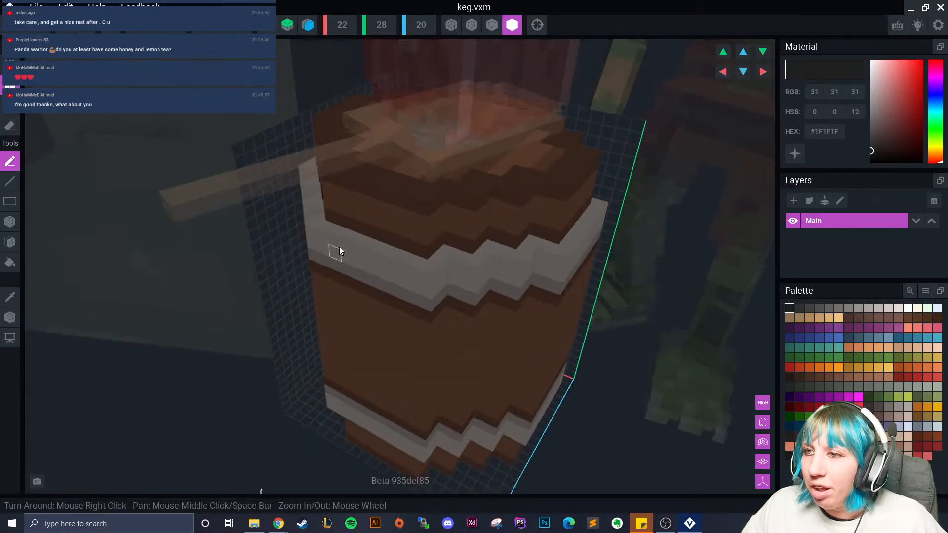
Show voxel outlines on the keg and enlarge its volume to 26 voxels in X and 24 in Z.
click(491, 24)
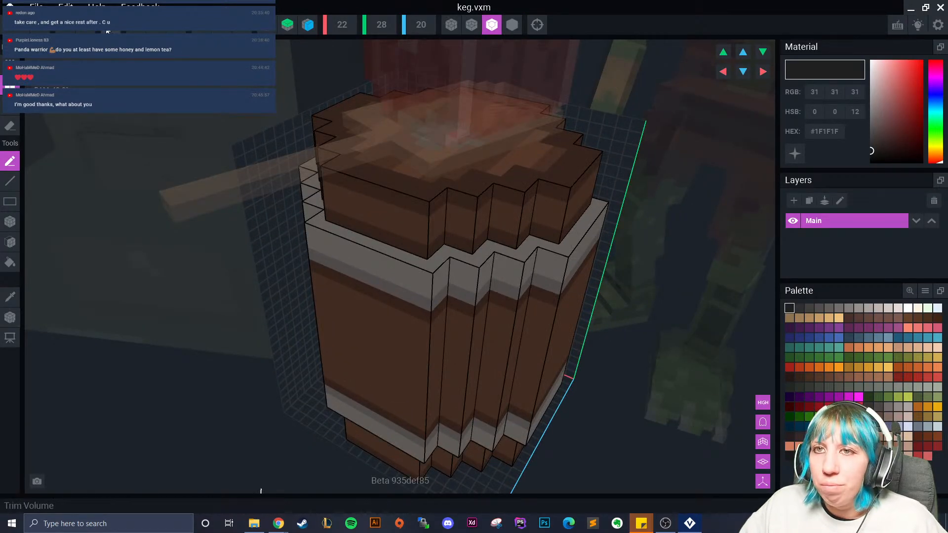
right_drag(352, 77, 366, 257)
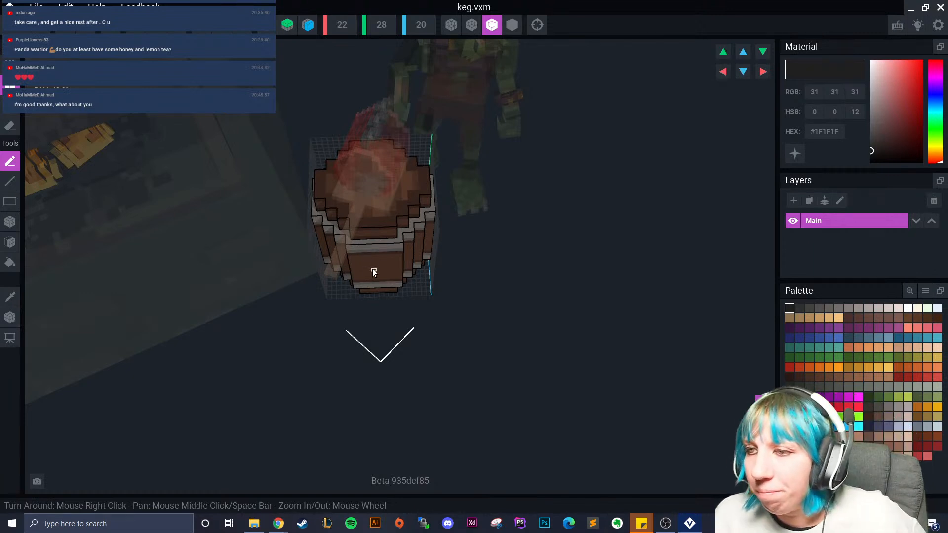
right_drag(372, 269, 343, 273)
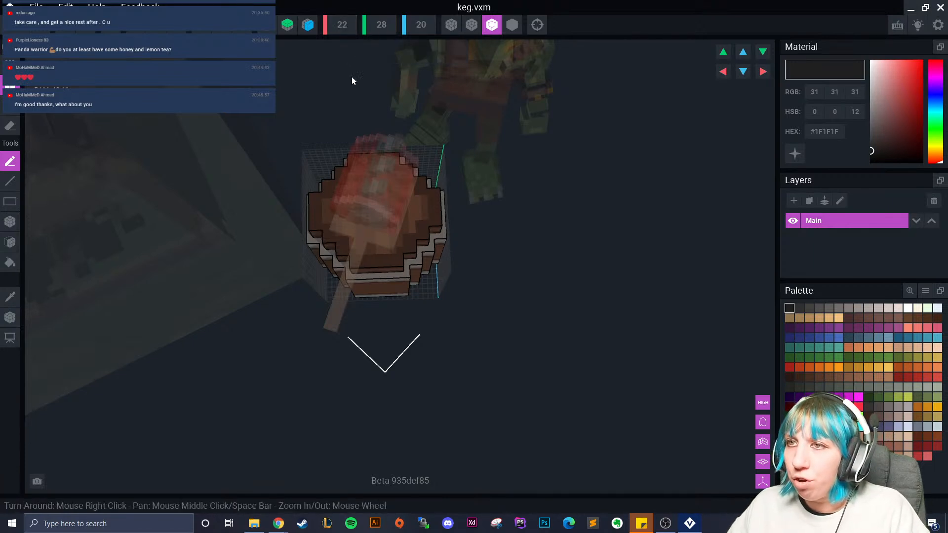
click(344, 25)
text(2)
key(Return)
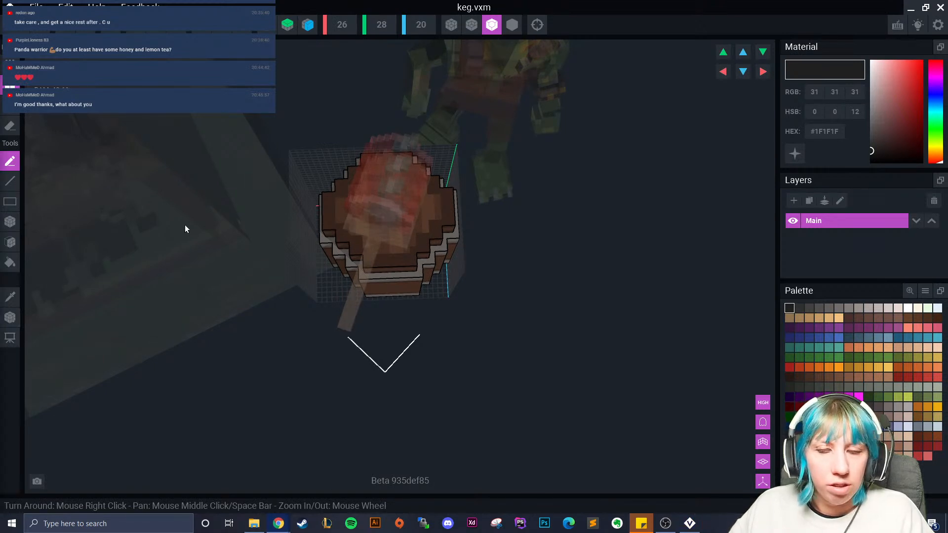
click(424, 29)
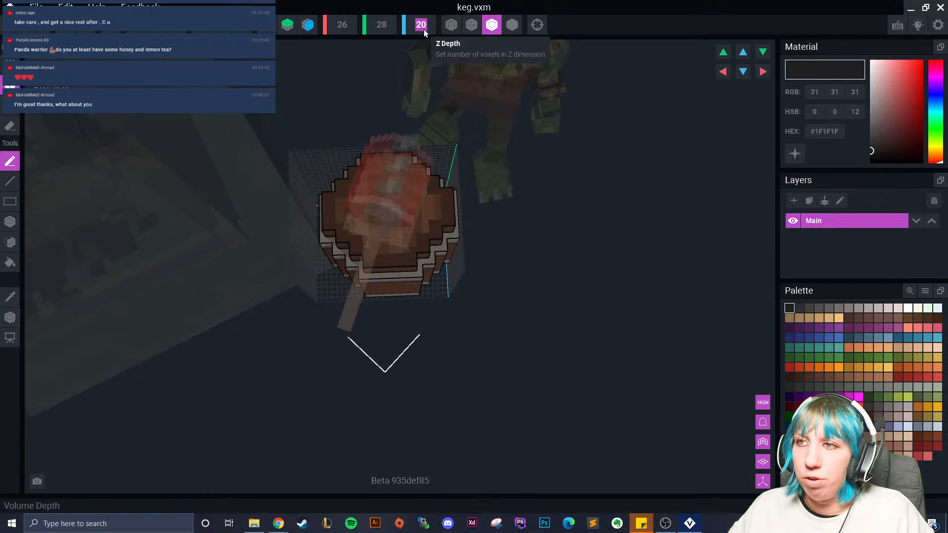
text(24)
key(Return)
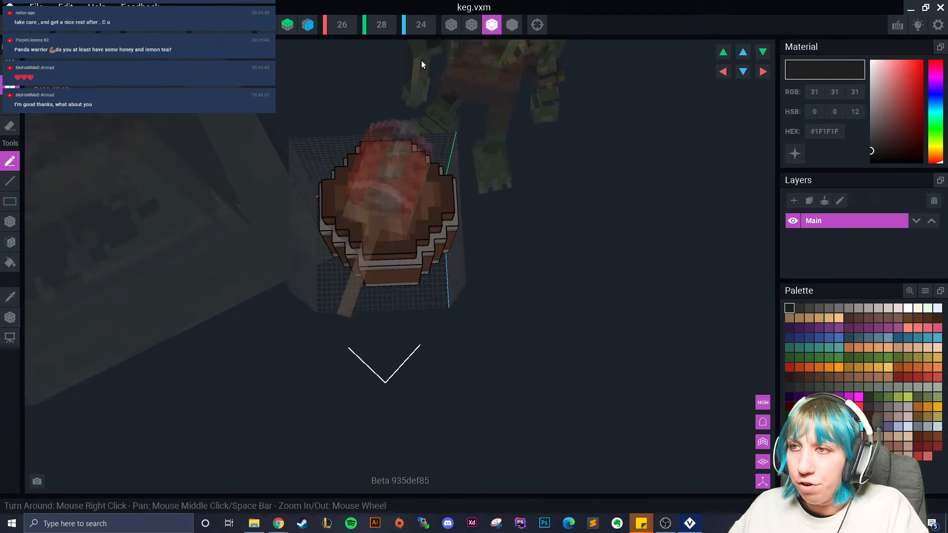
click(385, 28)
right_drag(385, 142, 386, 141)
scroll(372, 188, up, 3)
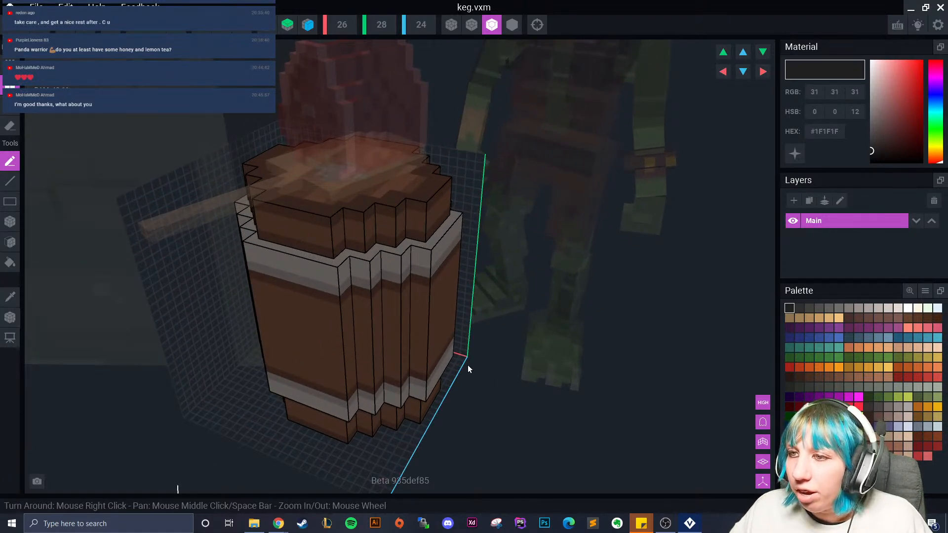
Centre the keg in the enlarged volume by shifting it two voxels along X and two along Z.
click(723, 72)
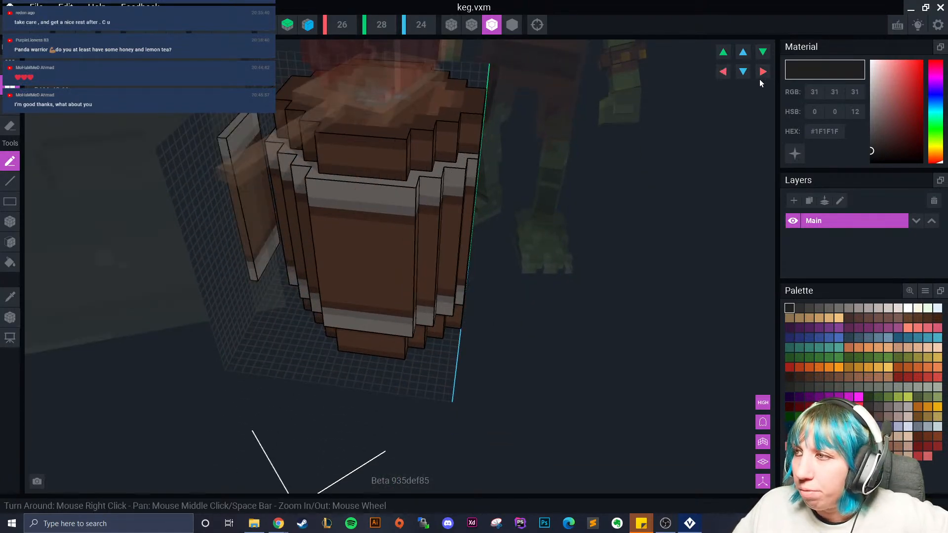
click(761, 76)
click(761, 76)
click(762, 77)
click(744, 73)
click(743, 73)
right_drag(431, 270, 522, 4)
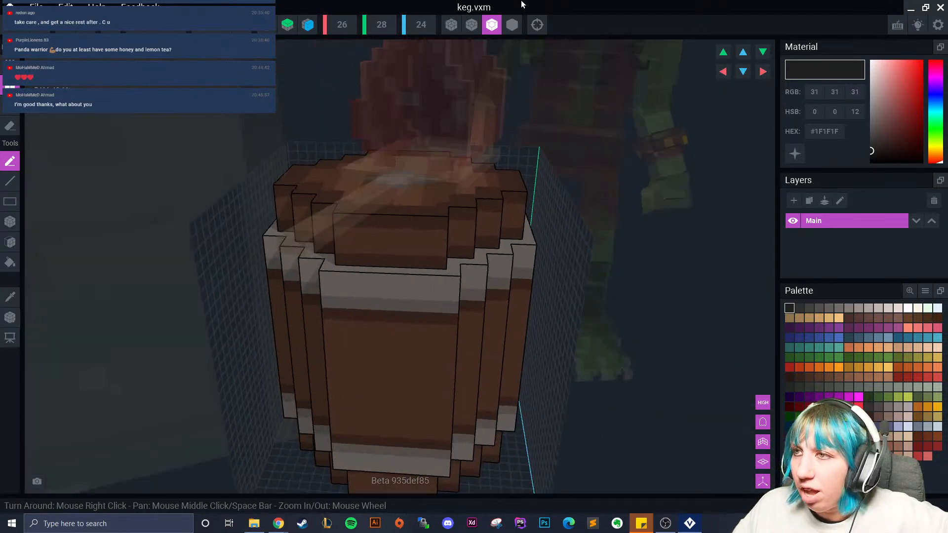
Sample the brown #452E22 from the keg's wood and switch to the face extrusion tool.
click(16, 299)
middle_drag(305, 468, 300, 361)
right_drag(301, 363, 342, 306)
click(366, 262)
click(10, 161)
click(10, 241)
mouse_move(350, 253)
right_down()
mouse_move(415, 257)
mouse_move(389, 279)
right_up()
drag(389, 279, 396, 280)
right_drag(401, 282, 327, 301)
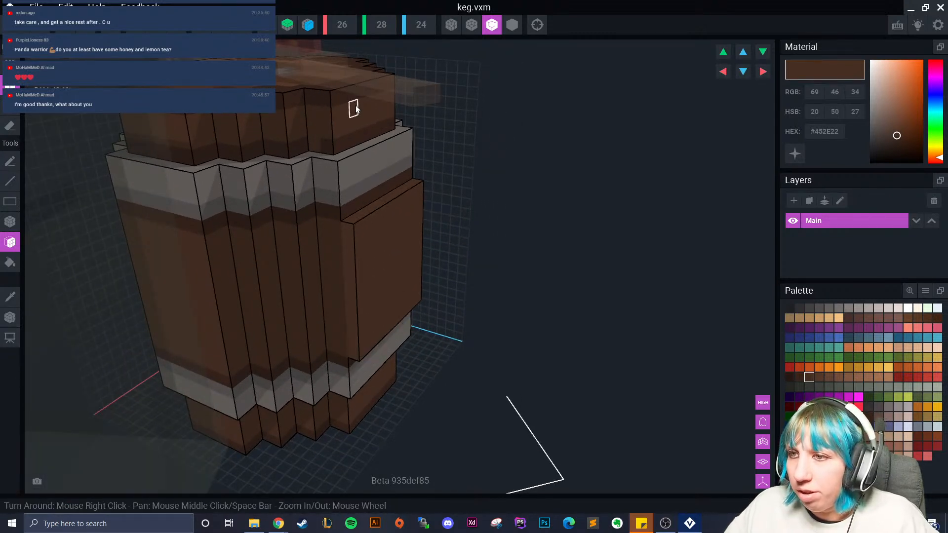
key(ctrl+z)
Enable Z-axis symmetry and extrude the broad brown panels in the middle of the keg outward on all sides.
click(309, 28)
drag(364, 265, 386, 275)
click(188, 290)
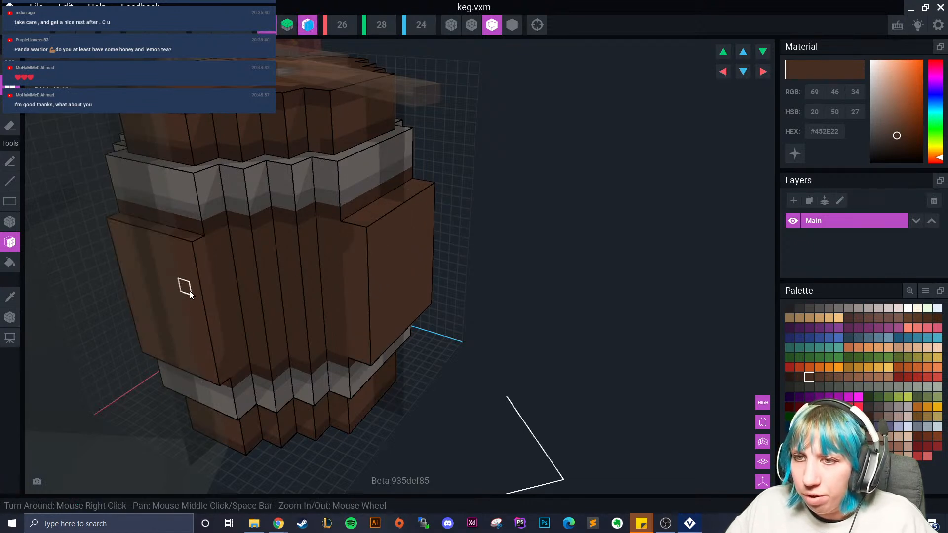
click(185, 292)
right_drag(221, 303, 309, 268)
Sample dark brown #35231B and extrude the shadow strips above and below the broad middle panels to match them.
click(9, 300)
click(350, 199)
click(357, 201)
click(359, 203)
middle_drag(367, 227, 361, 205)
right_drag(362, 206, 363, 269)
click(360, 239)
click(360, 239)
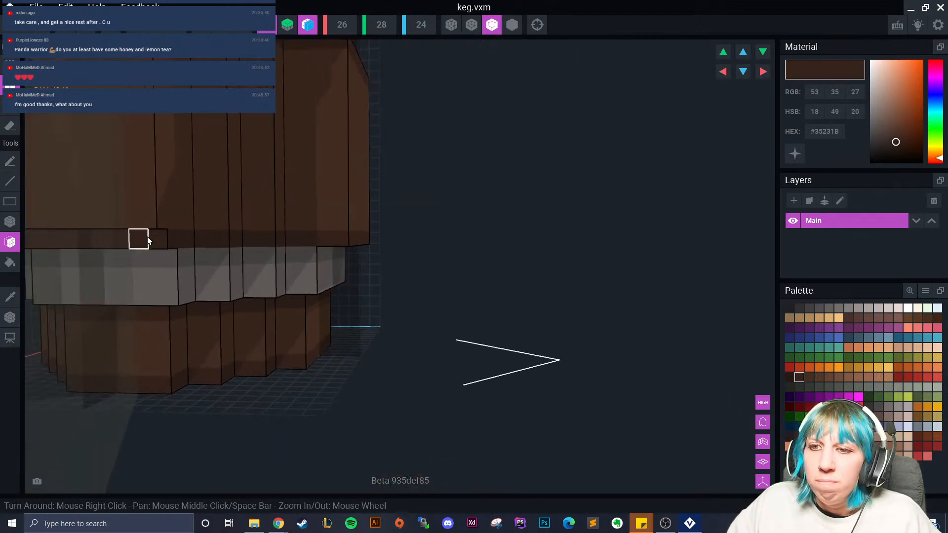
middle_drag(171, 239, 220, 261)
scroll(220, 261, down, 2)
right_drag(283, 269, 117, 265)
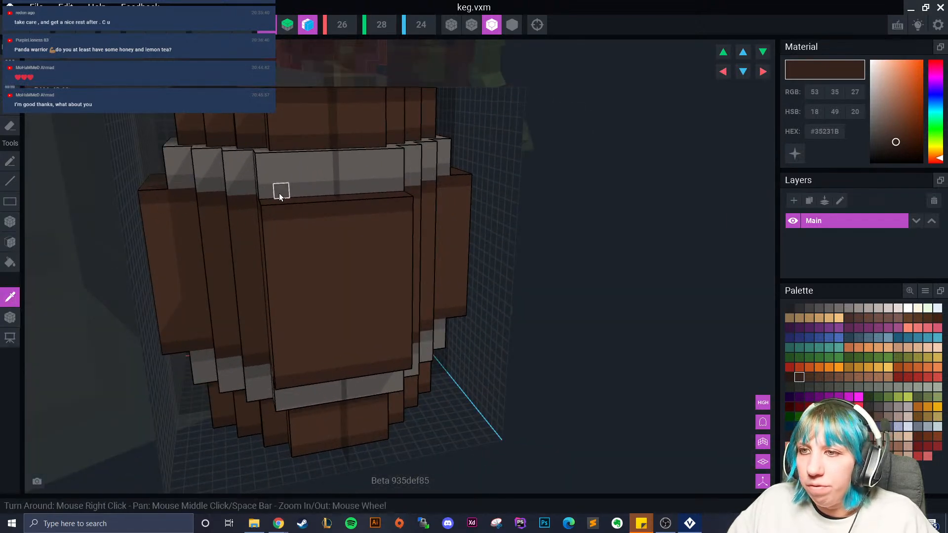
Extrude the hoops' dark grey #534F4E rows and the base's lowest dark brown row outward on the broad sides.
alt+click(302, 192)
right_drag(298, 240, 72, 390)
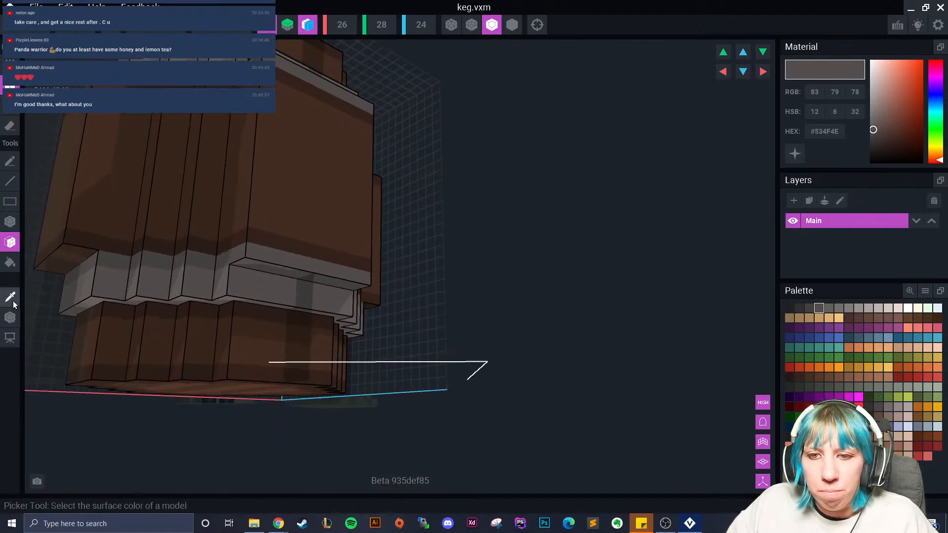
alt+click(257, 376)
right_drag(258, 377, 206, 369)
key(i)
right_drag(392, 310, 239, 294)
click(363, 300)
click(209, 291)
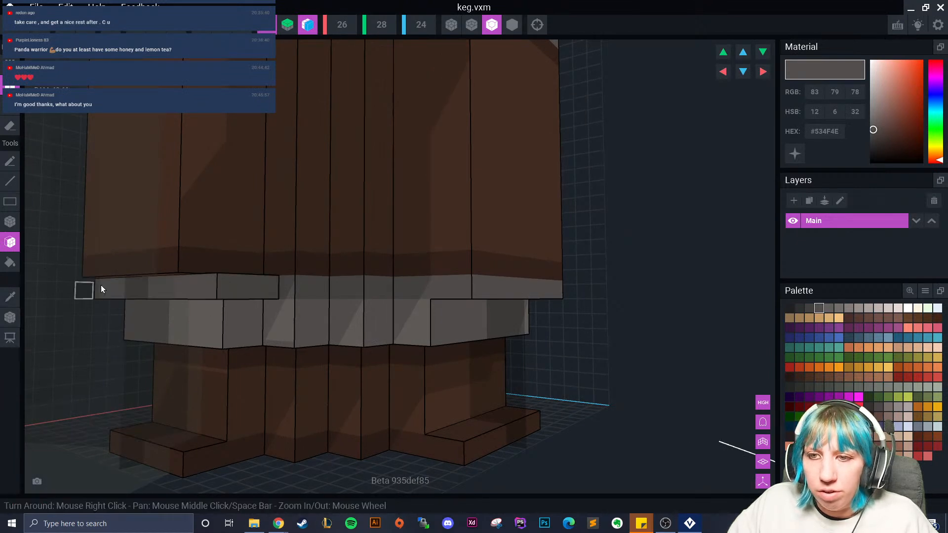
click(173, 292)
Extrude the base's broad sides outward, using brown #452E22 for the middle and dark brown #35231B for the upper strip.
key(i)
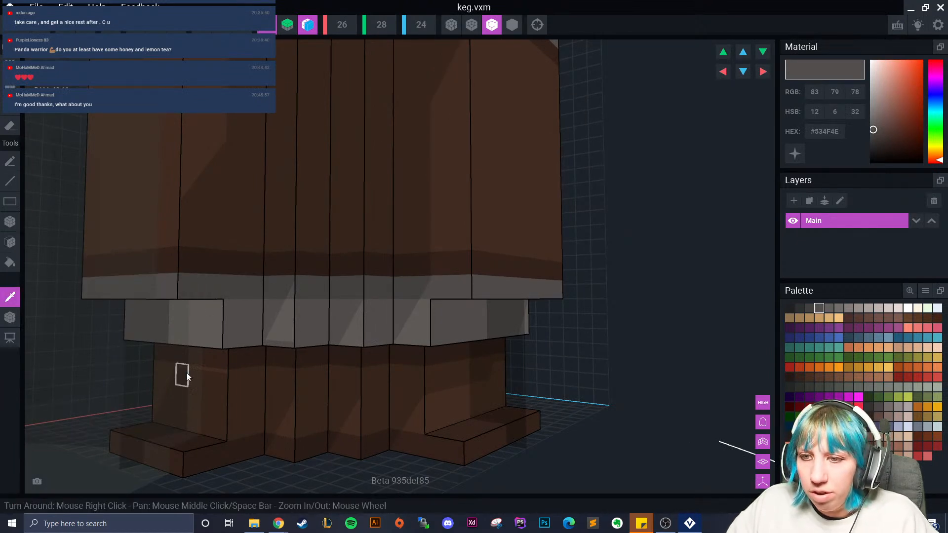
click(200, 378)
click(202, 393)
right_drag(188, 389, 425, 431)
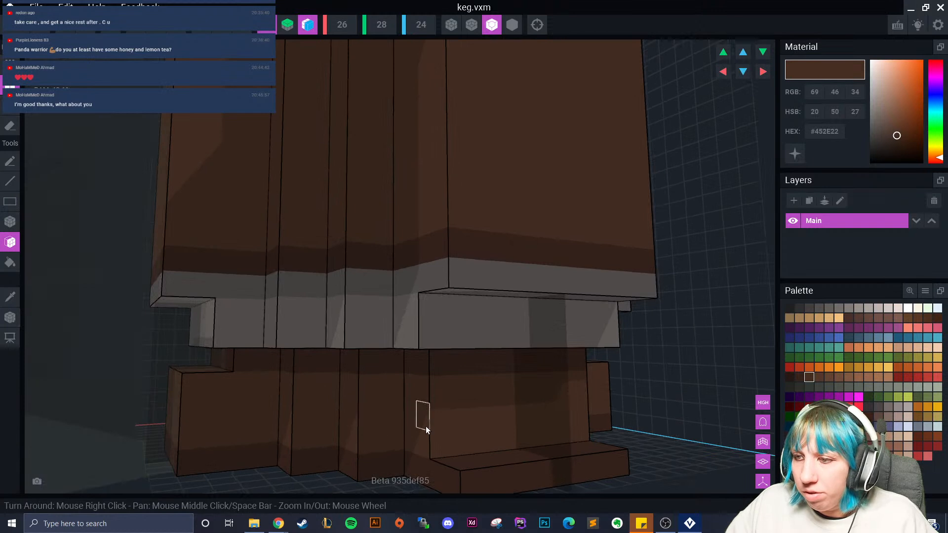
click(461, 424)
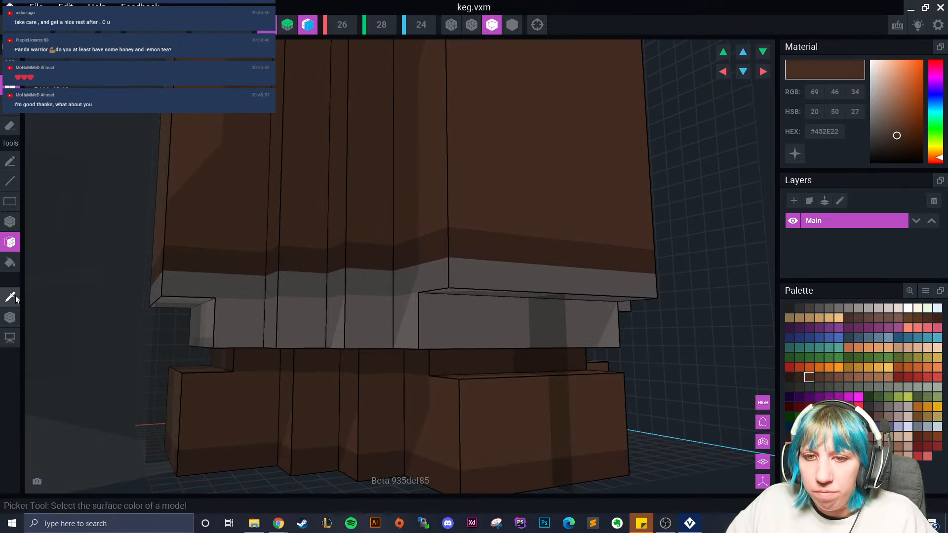
click(222, 364)
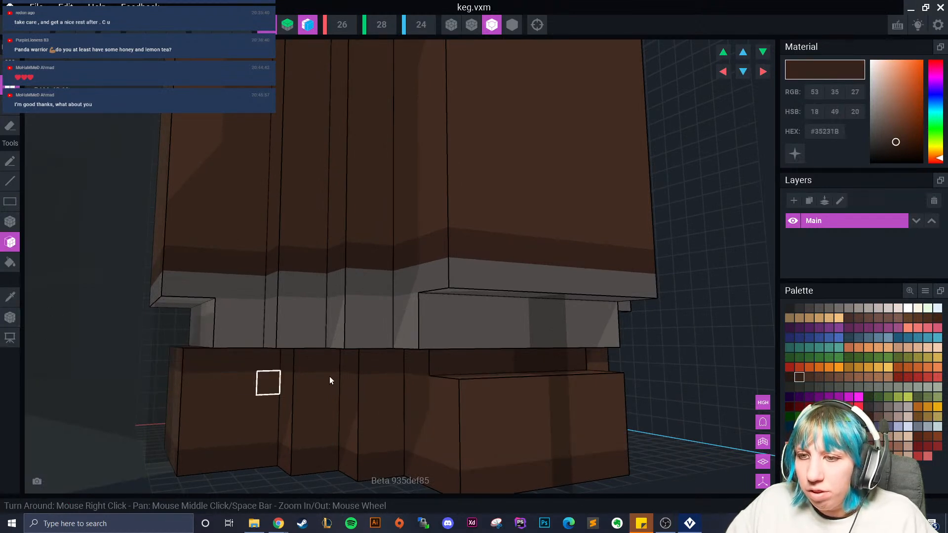
click(504, 364)
right_drag(406, 395, 319, 388)
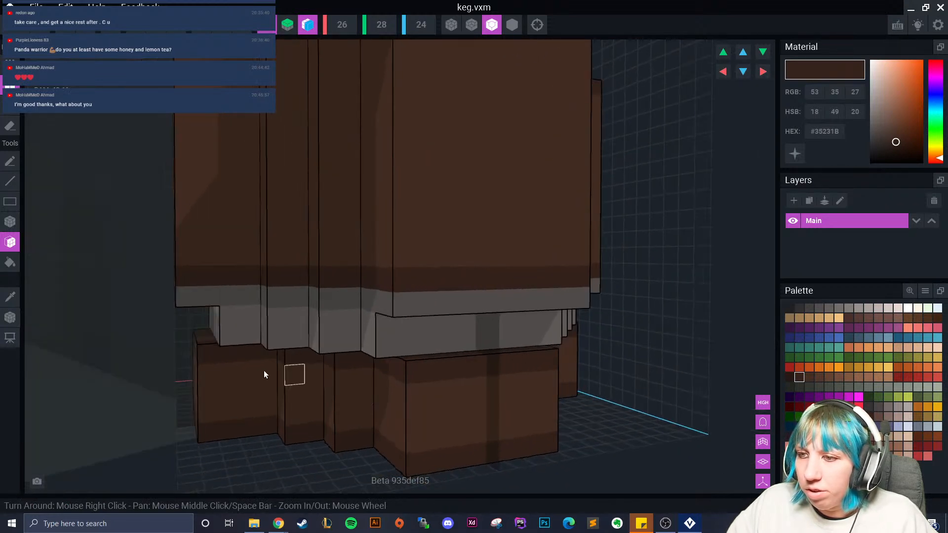
Extrude the hoops' light grey #645F5C rows on the broad sides and fill the remaining row beneath the upper hoop.
click(11, 297)
click(403, 343)
right_drag(392, 353, 319, 274)
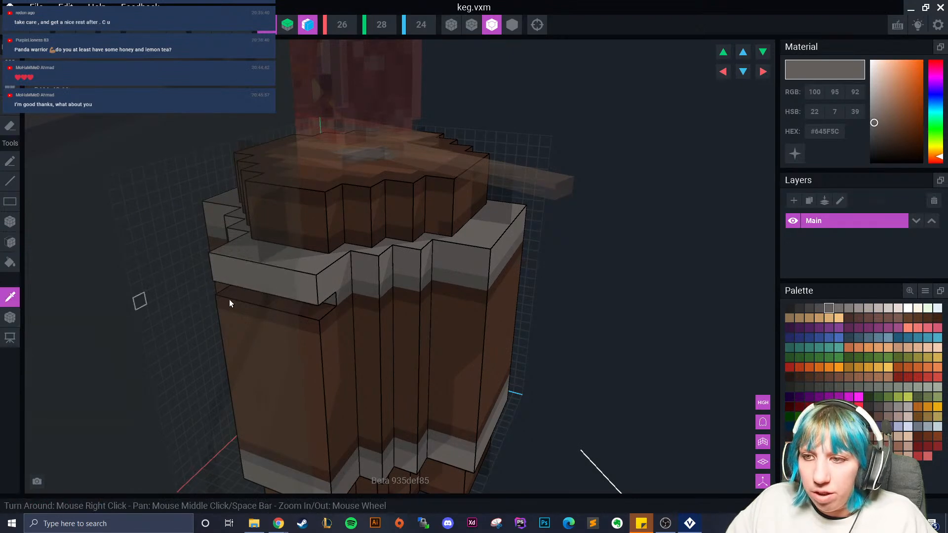
alt+click(331, 306)
right_drag(322, 309, 289, 308)
Extrude the dark brown #35231B strips along the upper and lower edges of the keg's top section.
alt+click(411, 262)
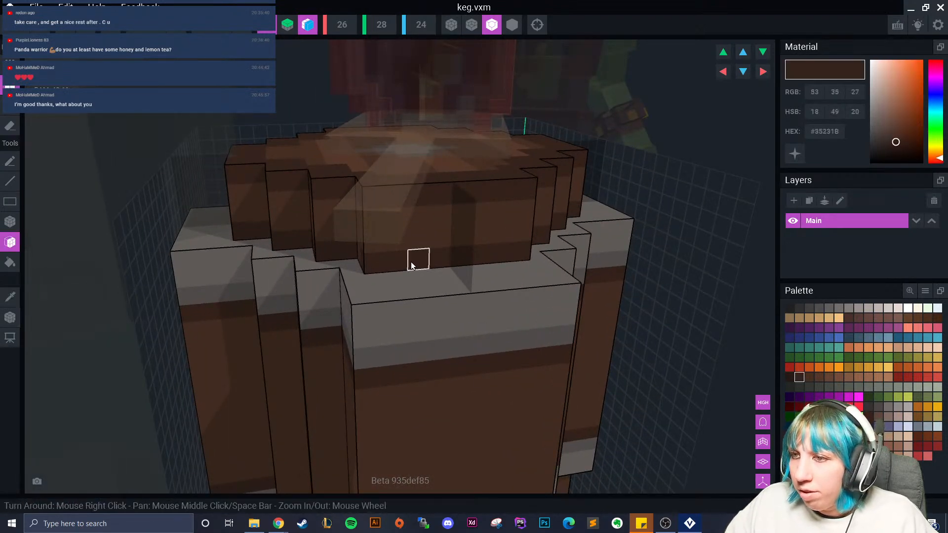
click(413, 267)
click(416, 271)
click(417, 197)
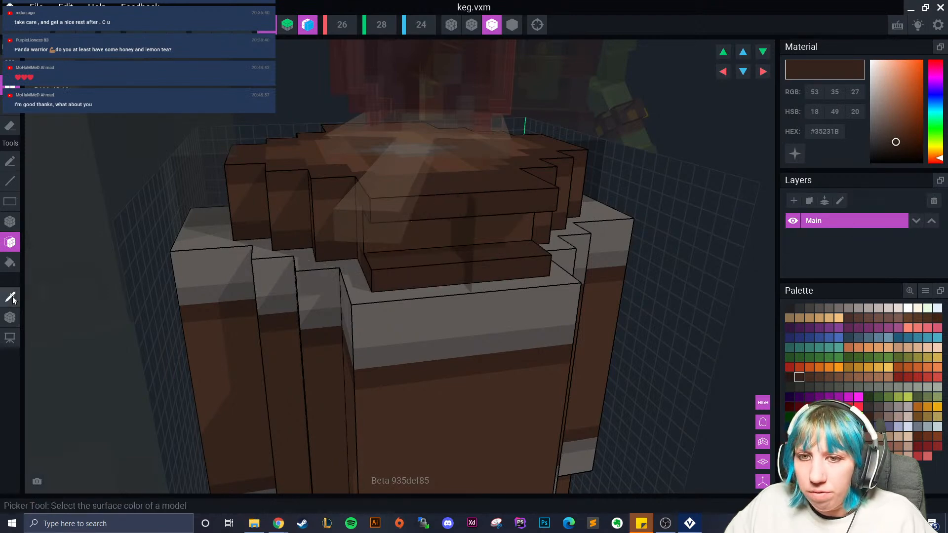
Fill out the top section's broad sides with brown #452E22 and complete their adjoining dark brown strips.
alt+click(430, 245)
right_drag(442, 300, 346, 253)
click(346, 253)
alt+click(323, 228)
click(323, 227)
click(341, 288)
click(342, 291)
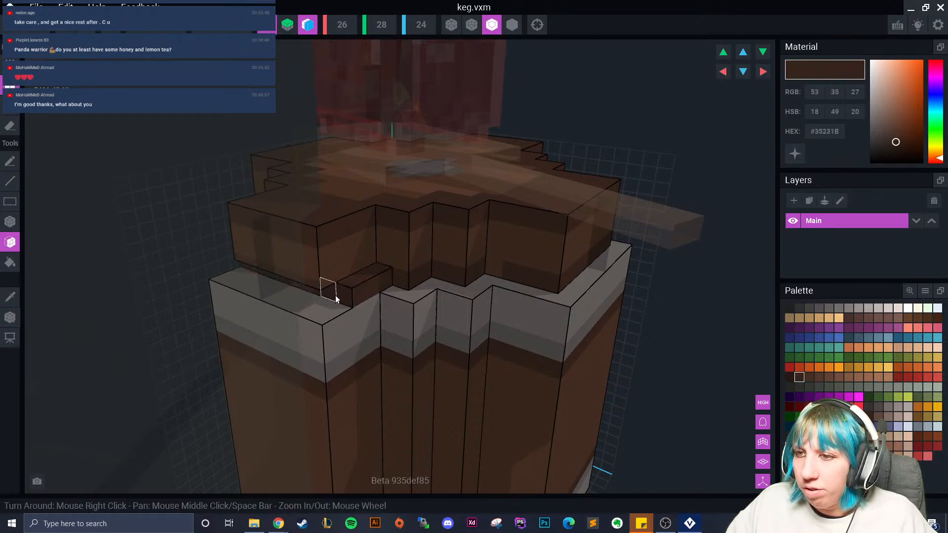
right_drag(390, 336, 432, 330)
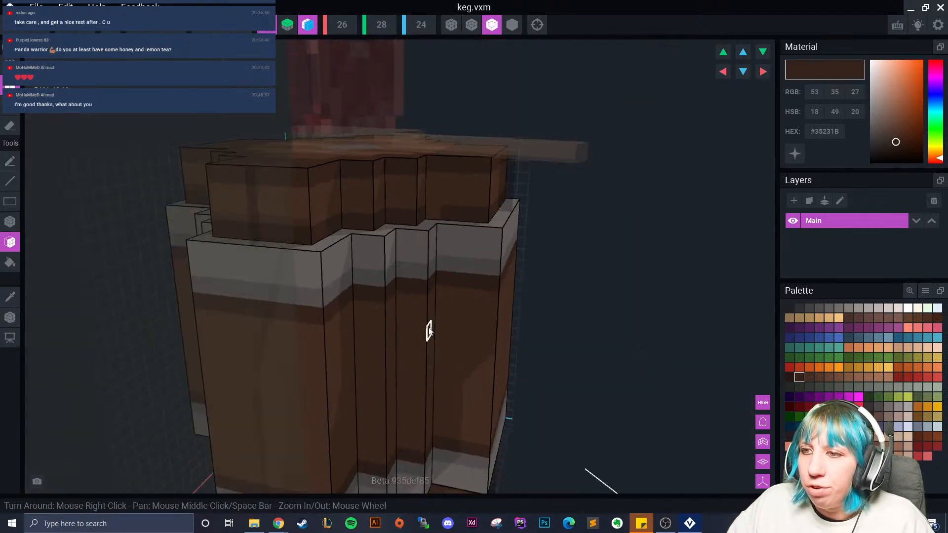
Extrude the narrow brown #452E22 stave beside the broad middle panel outward.
scroll(432, 332, down, 2)
click(12, 299)
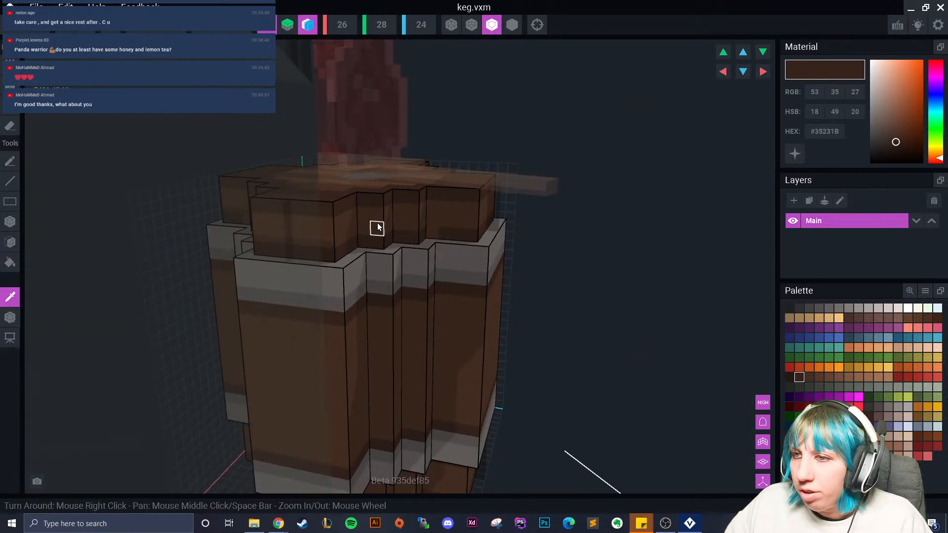
right_drag(393, 287, 391, 298)
click(392, 298)
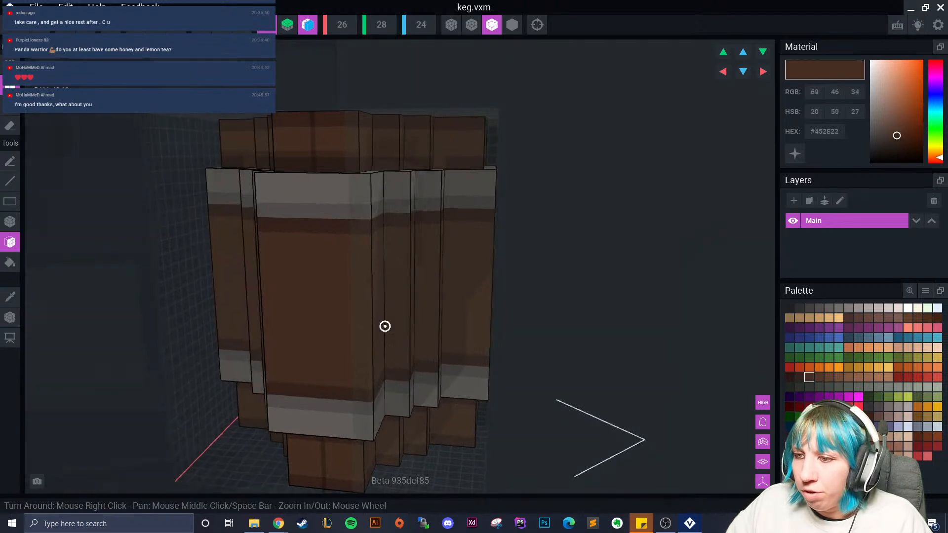
scroll(389, 321, up, 3)
drag(407, 294, 402, 297)
right_drag(402, 296, 429, 331)
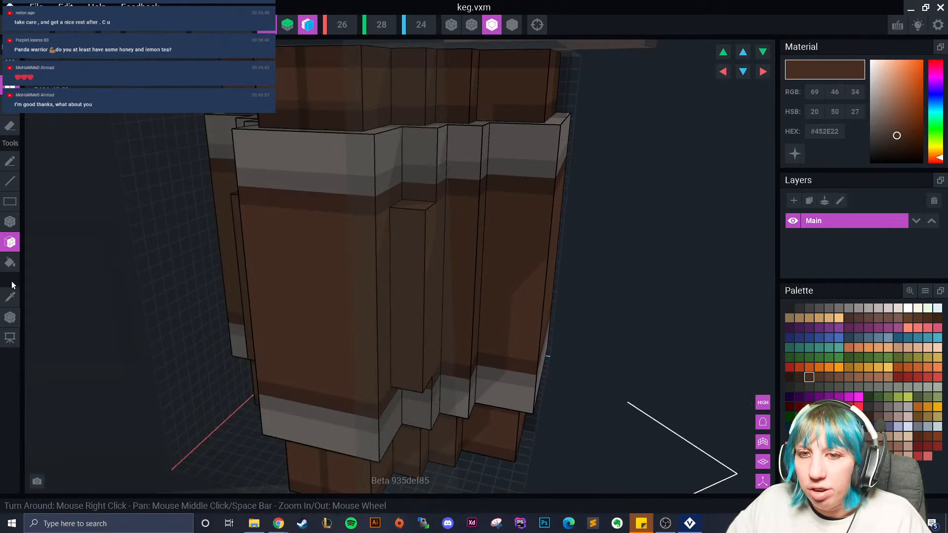
Extrude the narrow stave's dark brown #35231B end strips and thicken the matching base stave in both browns.
click(10, 297)
click(418, 198)
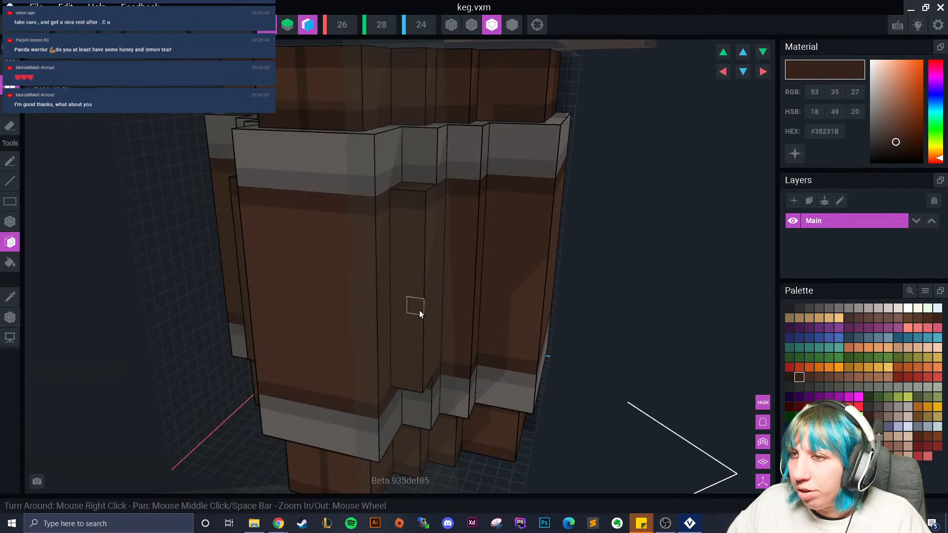
right_drag(420, 309, 430, 291)
right_drag(423, 392, 135, 348)
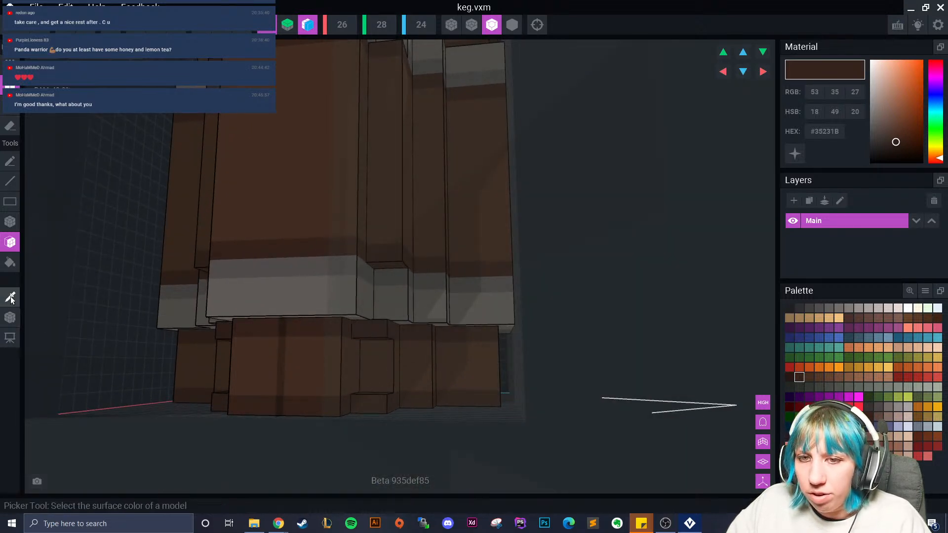
click(379, 368)
click(378, 366)
Extrude the lower hoop outward over the narrow stave in light grey #645F5C and the darker grey.
click(9, 299)
click(385, 303)
click(386, 303)
click(385, 305)
click(9, 297)
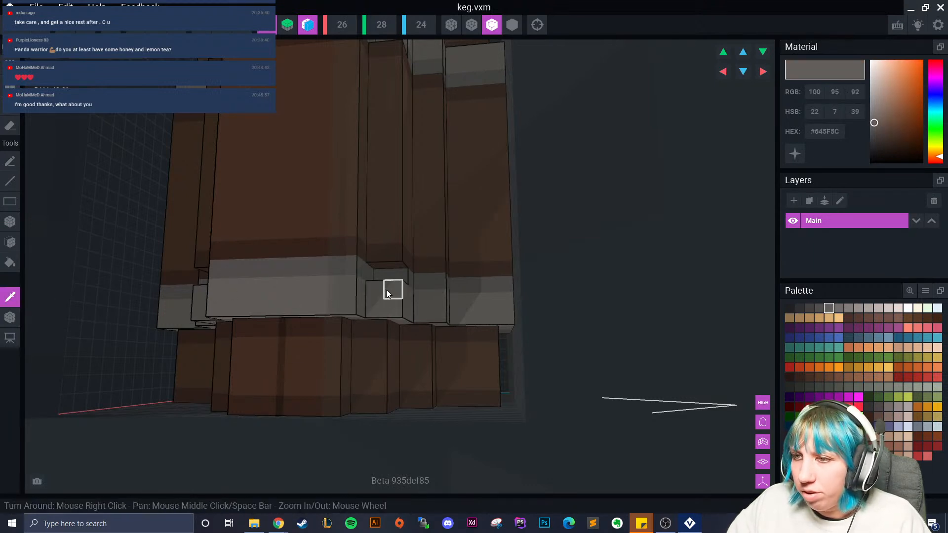
click(388, 277)
Extrude the upper hoop's dark and light grey rows outward over the narrow stave.
right_drag(389, 275, 334, 289)
click(359, 284)
click(10, 297)
click(343, 267)
click(353, 260)
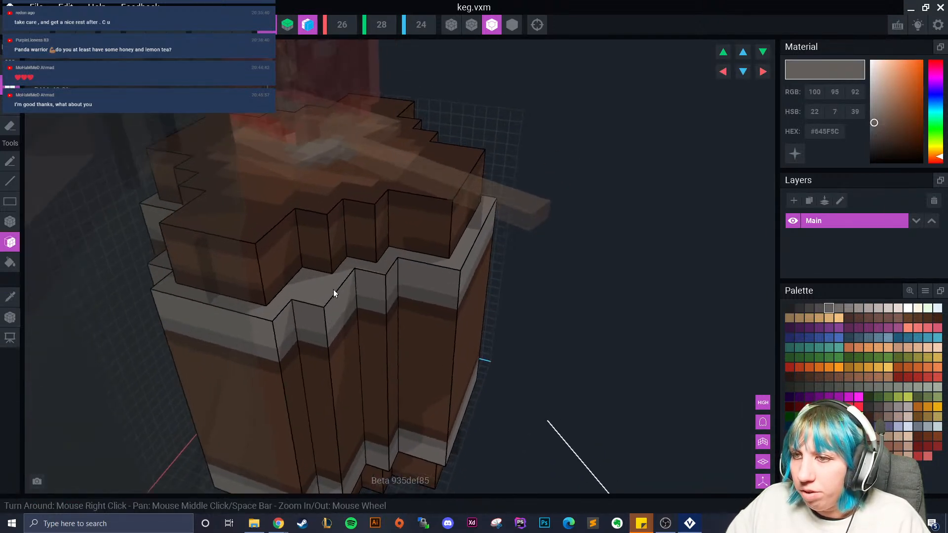
Extrude the top section's narrow stave outward with dark brown #35231B edge strips and a brown #452E22 middle.
click(10, 297)
click(307, 263)
click(311, 247)
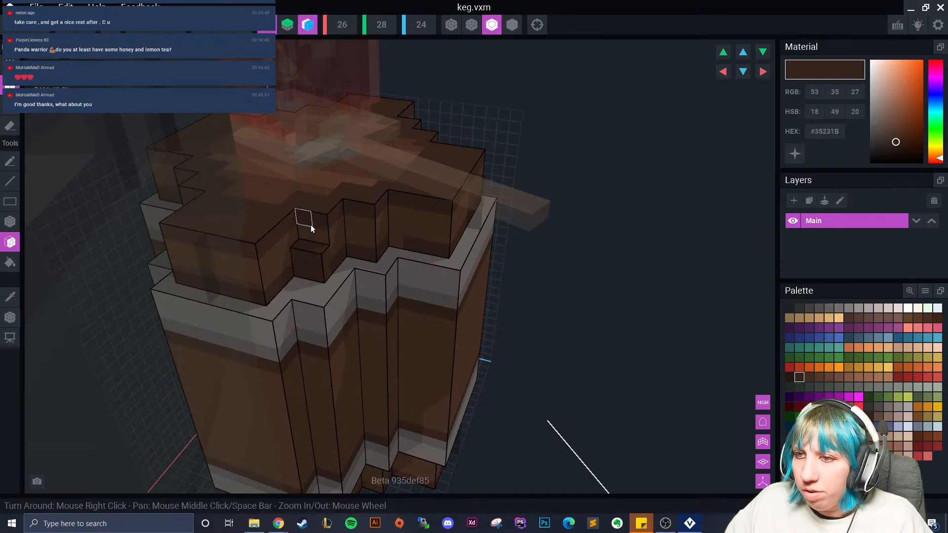
click(317, 225)
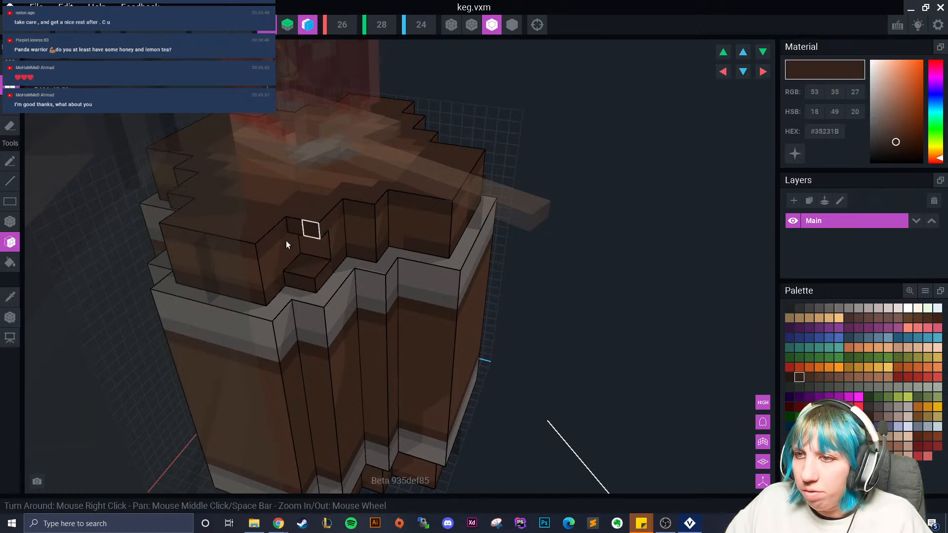
click(10, 297)
click(313, 251)
right_drag(319, 263, 339, 324)
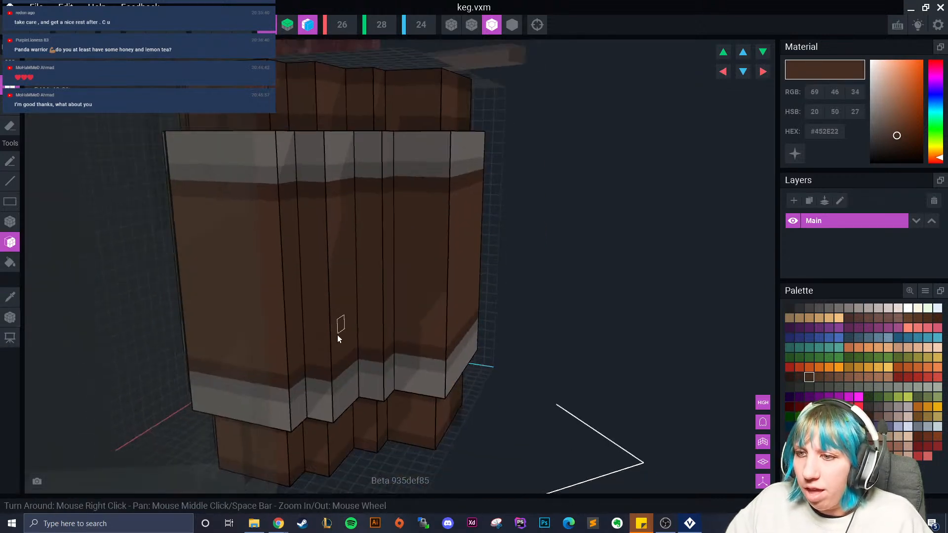
Extrude the keg body's next narrow stave outward in brown #452E22 with dark brown #35231B end strips.
click(10, 297)
right_drag(379, 239, 372, 328)
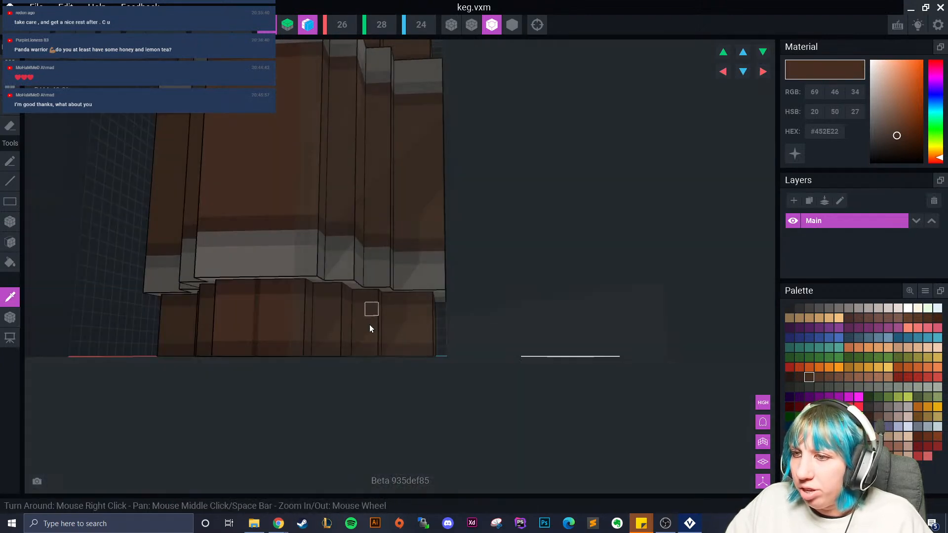
click(376, 206)
click(380, 205)
click(15, 298)
click(375, 245)
Extrude the upper and lower hoops outward over that narrow stave in dark grey #534F4E and light grey #645F5C.
mouse_move(376, 241)
right_down()
mouse_move(379, 267)
mouse_move(355, 163)
mouse_move(363, 151)
mouse_move(371, 185)
mouse_move(345, 165)
mouse_move(348, 178)
mouse_move(348, 154)
mouse_move(368, 243)
right_up()
click(15, 297)
click(346, 136)
key(f)
click(348, 140)
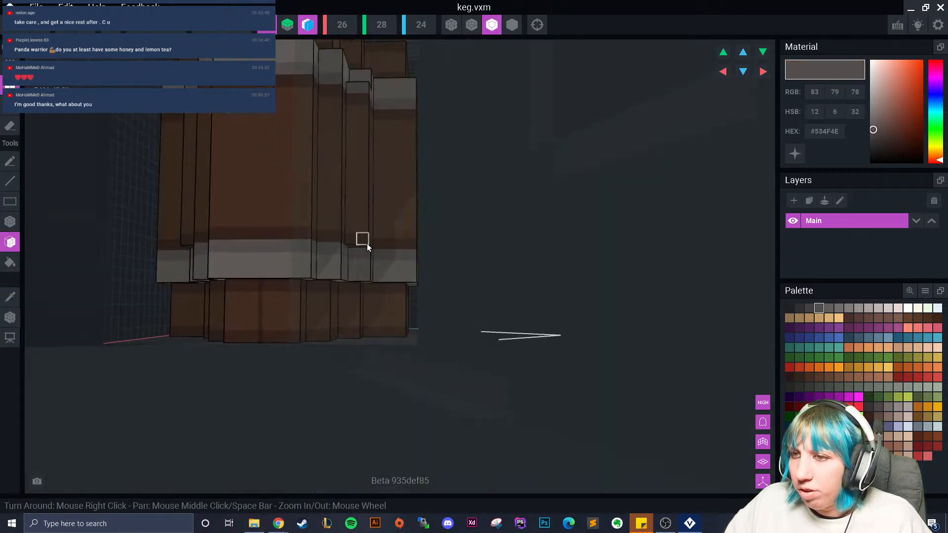
click(363, 254)
click(10, 296)
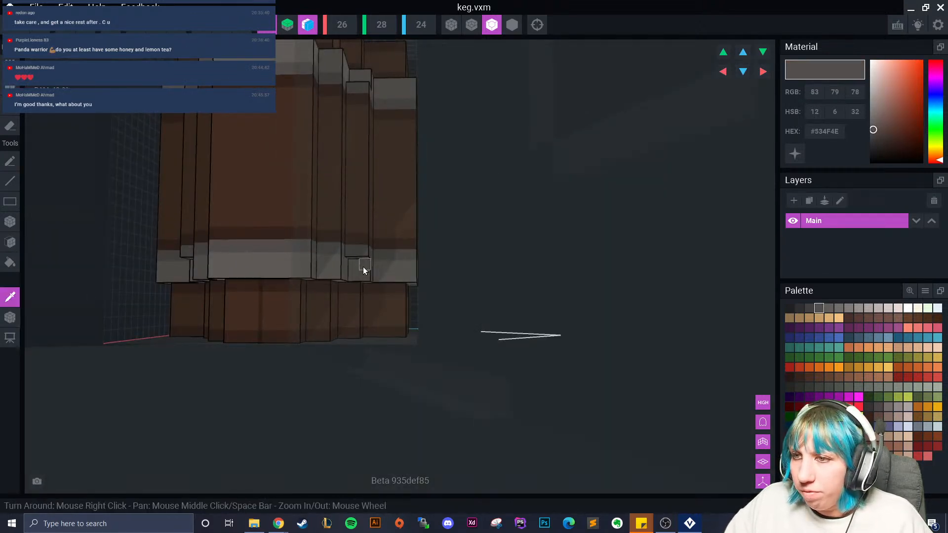
click(363, 267)
key(f)
right_drag(359, 269, 327, 268)
click(338, 201)
Extrude the base's matching narrow stave outward in brown #452E22 with dark brown #35231B edge strips.
middle_drag(338, 202, 328, 113)
right_drag(277, 316, 318, 372)
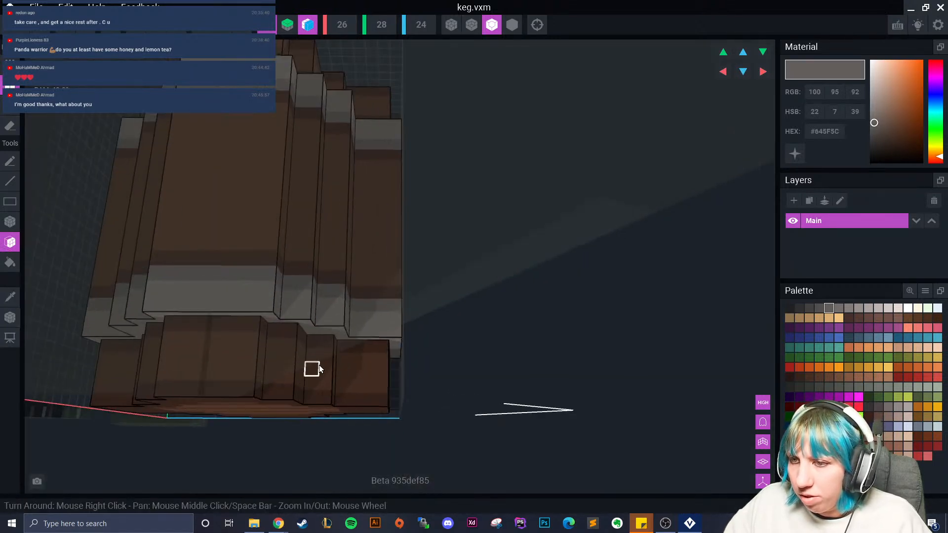
click(316, 370)
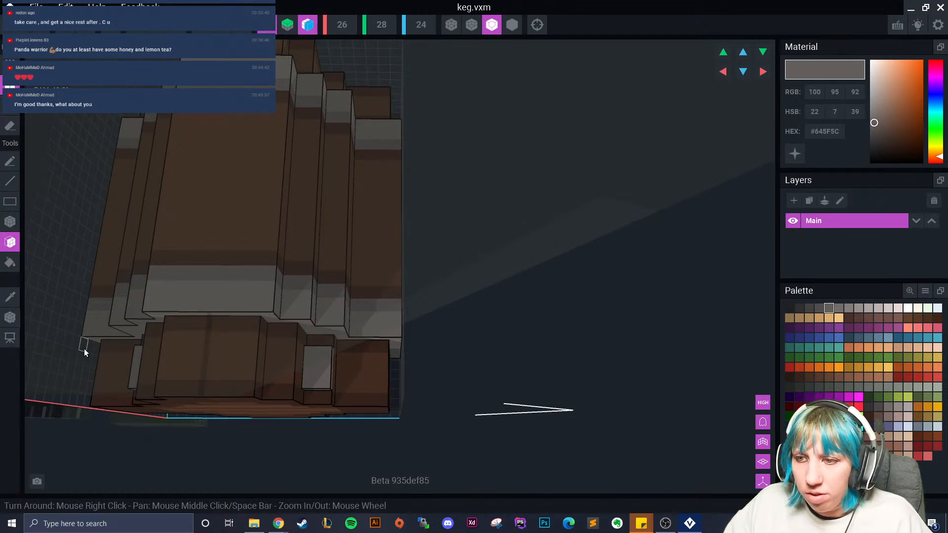
key(ctrl+z)
click(9, 298)
click(316, 368)
click(317, 368)
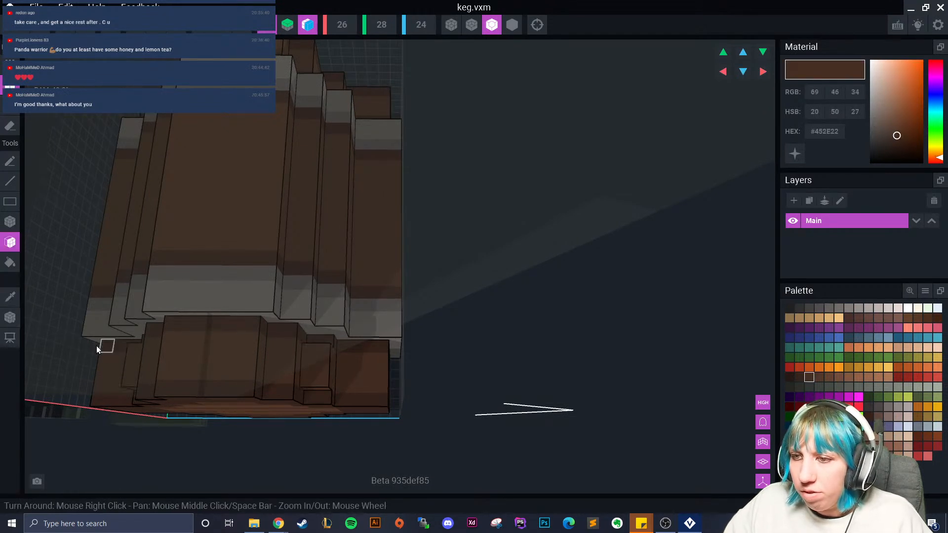
alt+click(325, 341)
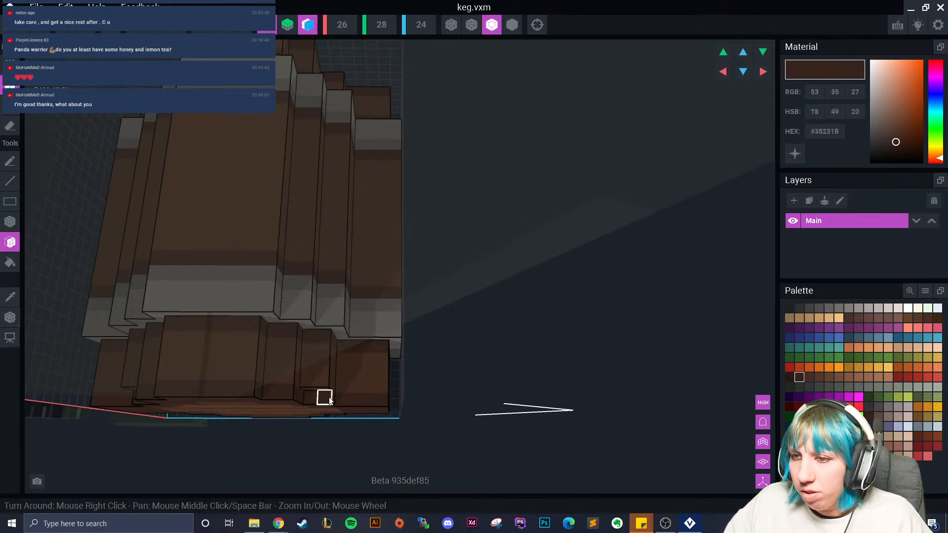
Extrude the top section's matching narrow stave outward in both browns to line up with the body below.
right_drag(332, 352, 282, 283)
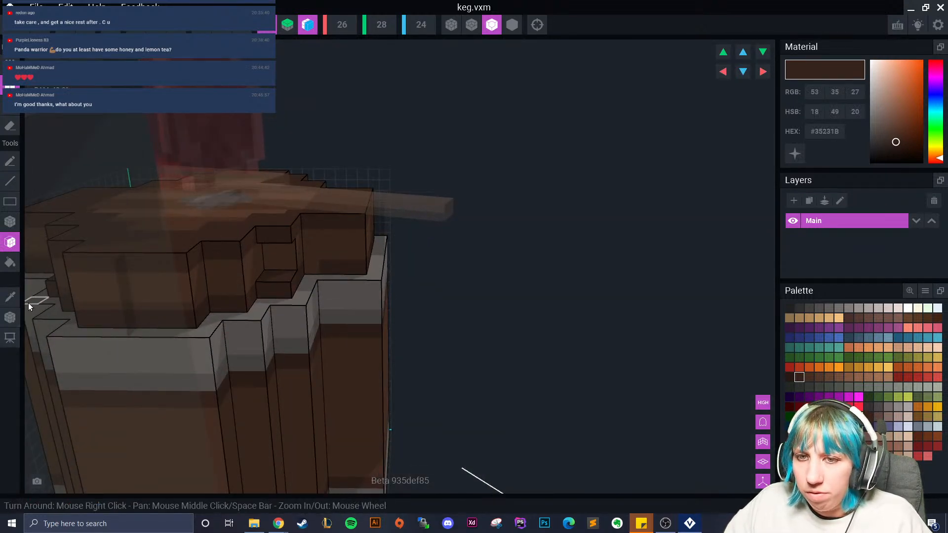
alt+click(280, 262)
right_drag(284, 289, 346, 251)
alt+click(273, 236)
Extrude the wider end stave beside the narrow ones outward in brown #452E22 on the body and base.
scroll(280, 276, down, 4)
scroll(326, 250, up, 3)
middle_drag(262, 223, 224, 272)
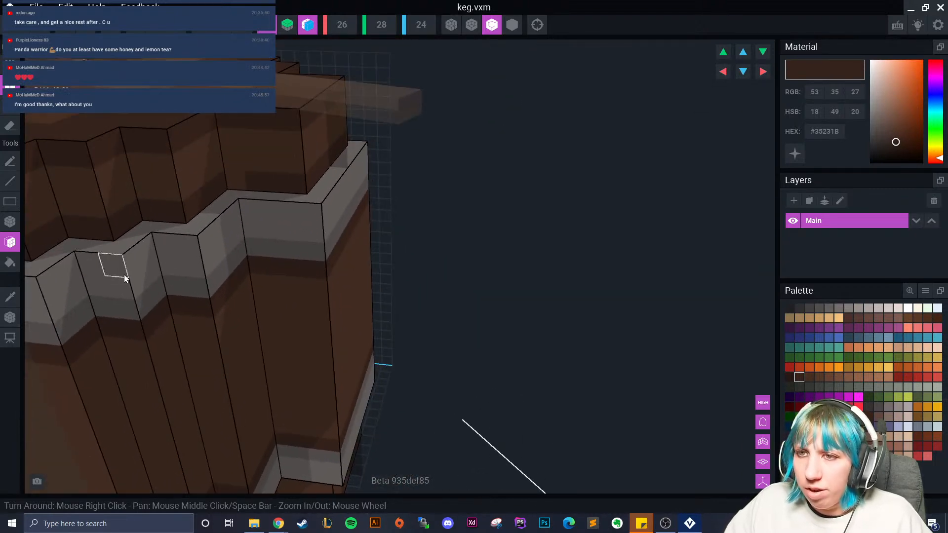
click(10, 222)
click(10, 296)
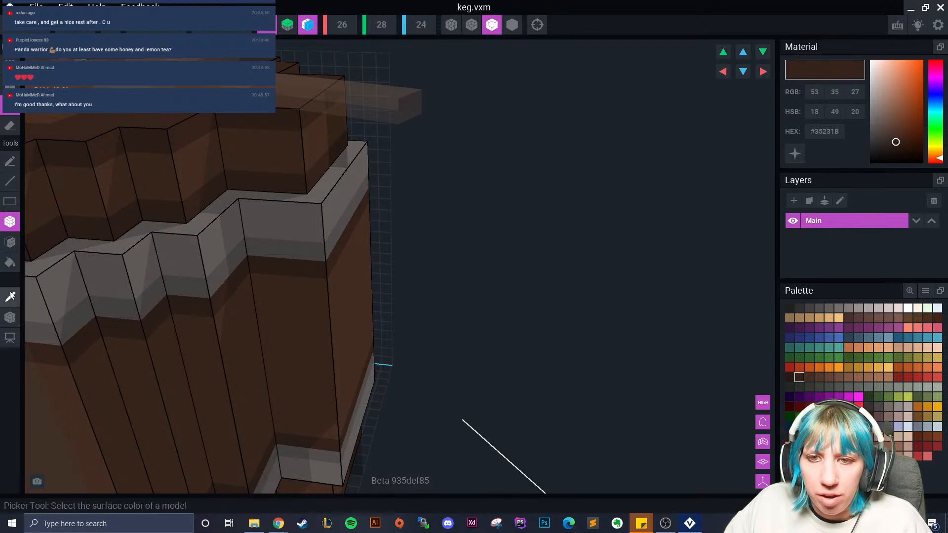
right_drag(286, 244, 260, 256)
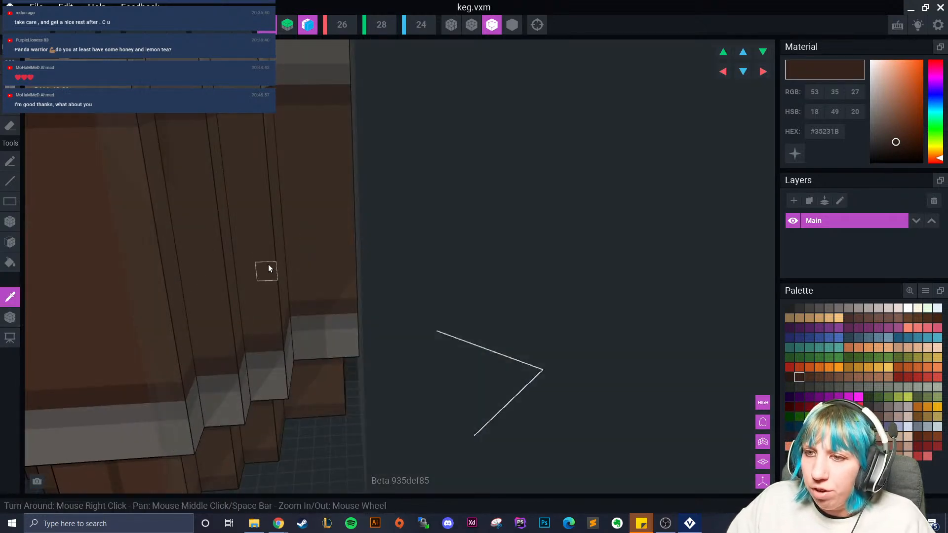
click(307, 209)
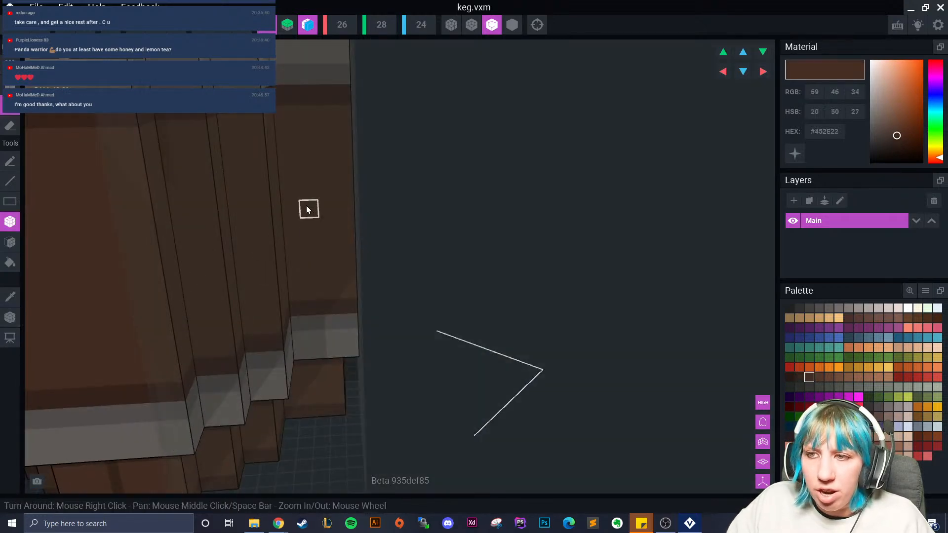
click(10, 242)
right_drag(314, 373, 279, 357)
Extrude both hoops outward over the wider end stave in light grey #645F5C and dark grey #534F4E.
click(10, 297)
click(326, 324)
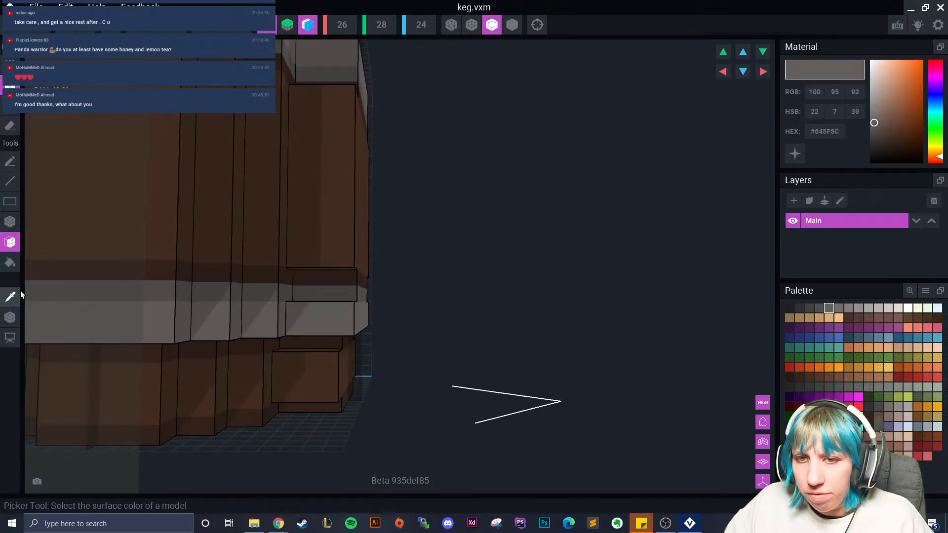
click(335, 58)
click(10, 296)
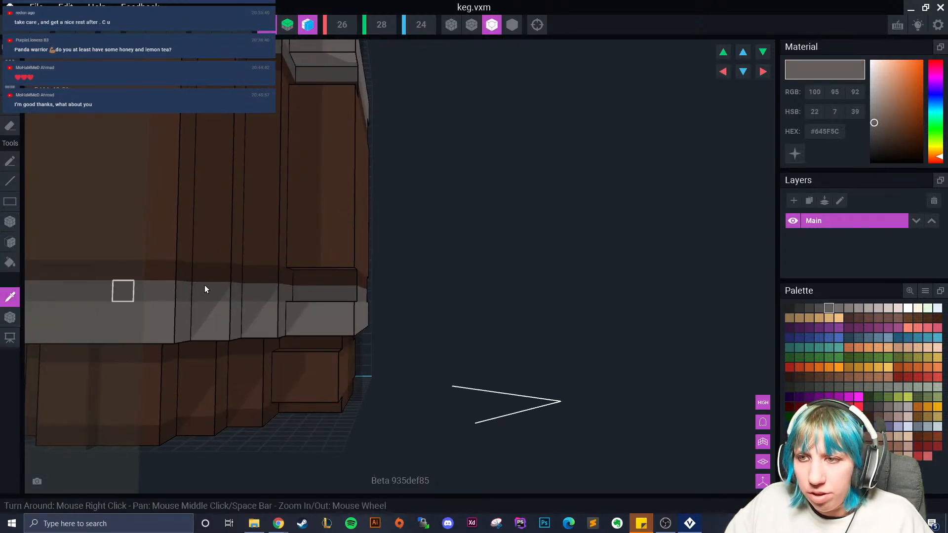
click(315, 293)
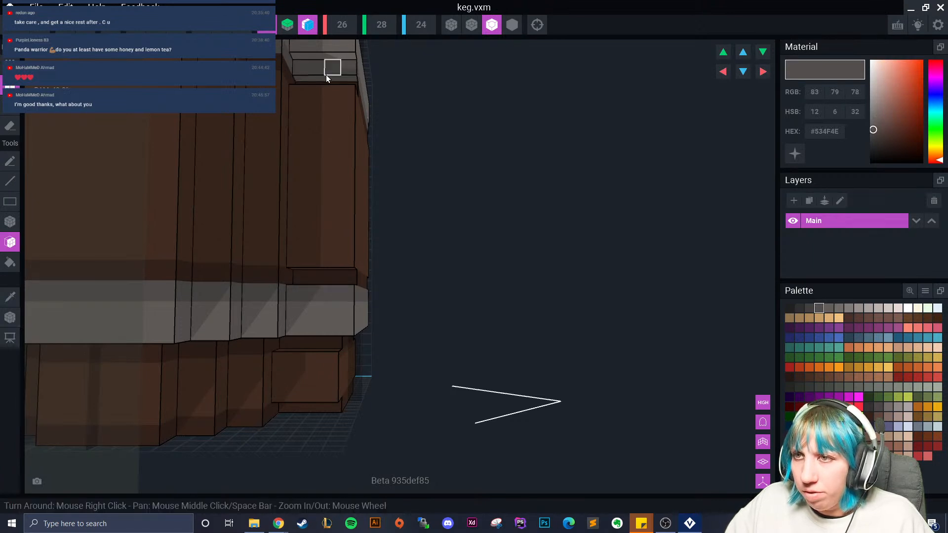
right_drag(312, 366, 314, 318)
Extrude the wider end stave's dark brown #35231B edge strips outward on the body, base and top section.
click(10, 297)
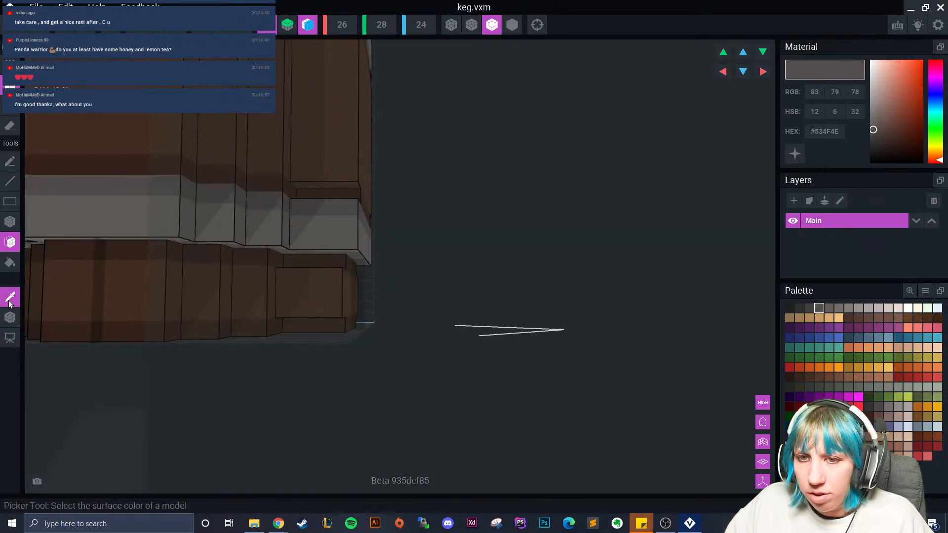
click(319, 314)
right_drag(324, 267, 324, 291)
click(323, 299)
middle_drag(324, 298, 304, 353)
click(311, 324)
right_drag(287, 323, 278, 353)
click(272, 338)
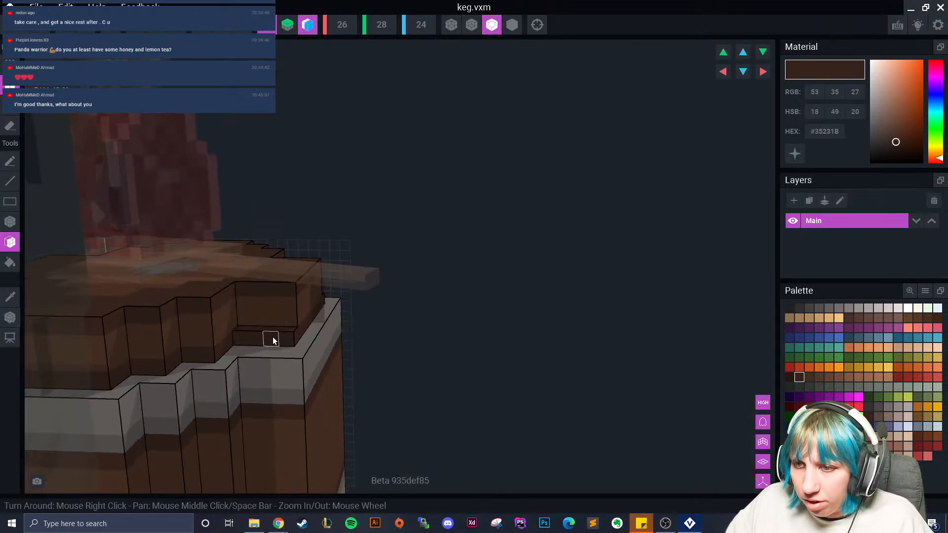
Extrude the brown #452E22 middle of the wider end stave outward on the top section.
click(10, 297)
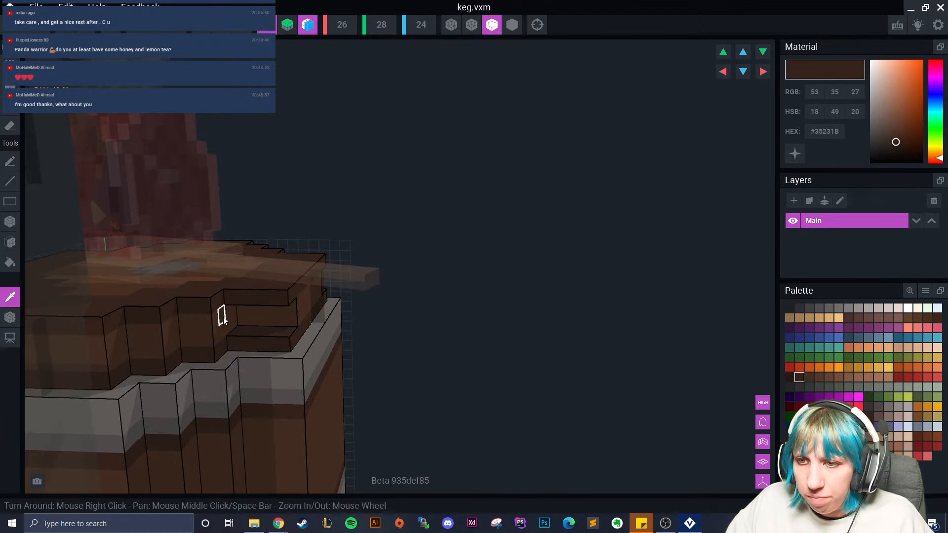
click(260, 319)
click(260, 319)
Extrude the body's two narrow staves at the keg's next unfinished corner outward in brown #452E22.
right_drag(290, 343, 237, 340)
scroll(279, 362, down, 2)
mouse_move(296, 362)
right_down()
mouse_move(279, 363)
mouse_move(291, 362)
right_up()
middle_drag(296, 386, 339, 295)
scroll(339, 295, down, 1)
right_drag(336, 283, 334, 281)
scroll(416, 333, up, 3)
right_drag(417, 333, 330, 275)
scroll(382, 254, up, 3)
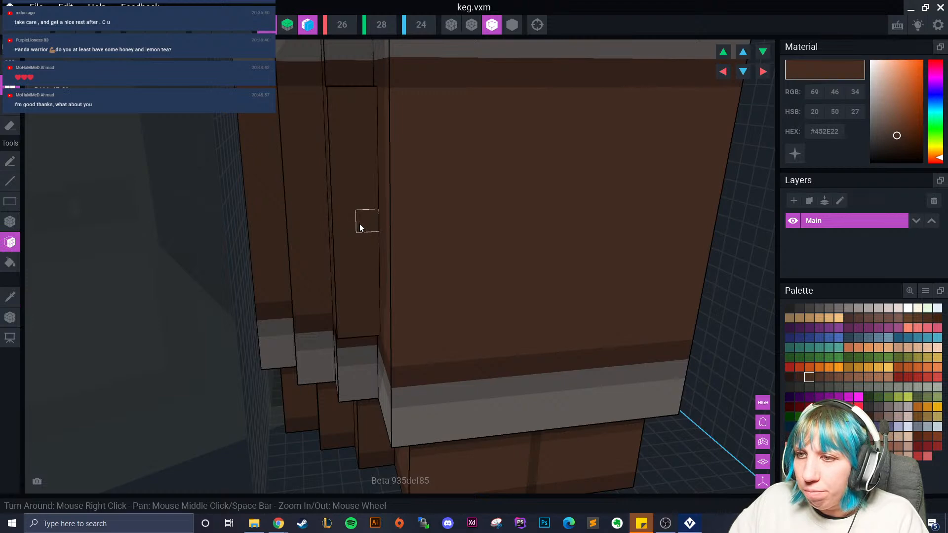
right_drag(339, 297, 309, 198)
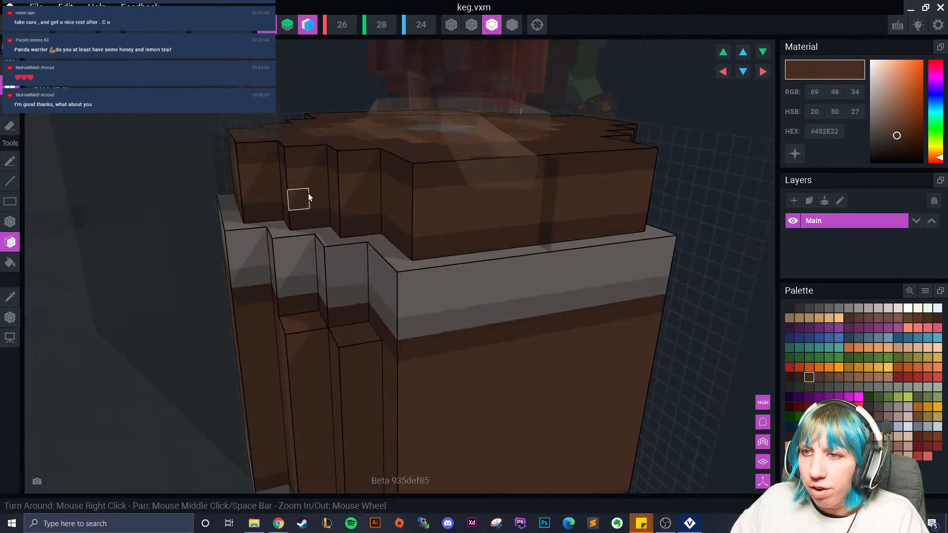
key(ctrl+z)
key(ctrl+z)
key(ctrl+z)
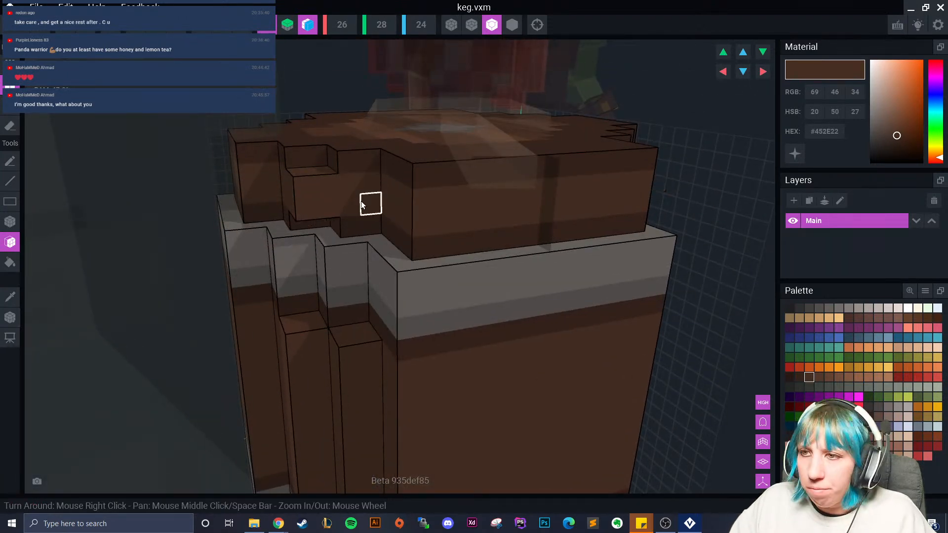
click(355, 194)
click(356, 194)
click(319, 194)
click(319, 194)
right_drag(313, 254, 324, 253)
key(ctrl+z)
key(ctrl+z)
key(ctrl+z)
key(ctrl+z)
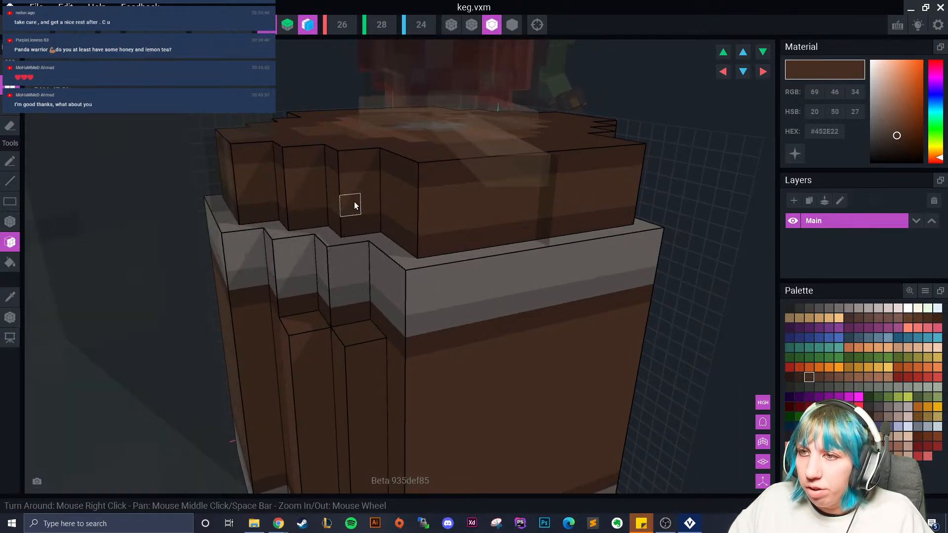
Extrude the two matching narrow staves outward in brown #452E22 on the top section and base.
right_drag(305, 245, 220, 196)
middle_drag(269, 290, 259, 261)
right_drag(258, 259, 181, 291)
Extrude the dark brown #35231B end strips of both narrow staves outward on the body, base and top section.
click(11, 297)
right_drag(311, 307, 293, 282)
click(310, 232)
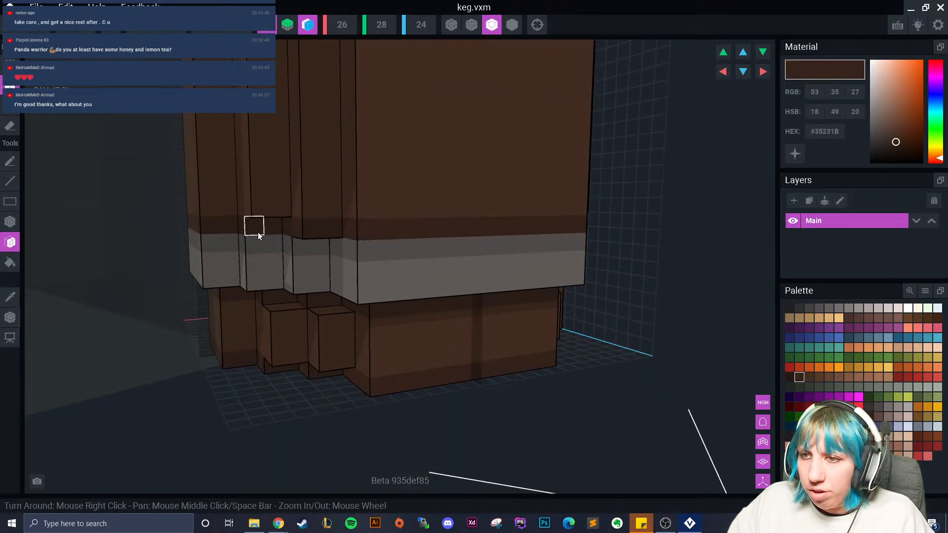
right_drag(261, 232, 285, 315)
right_drag(318, 374, 289, 260)
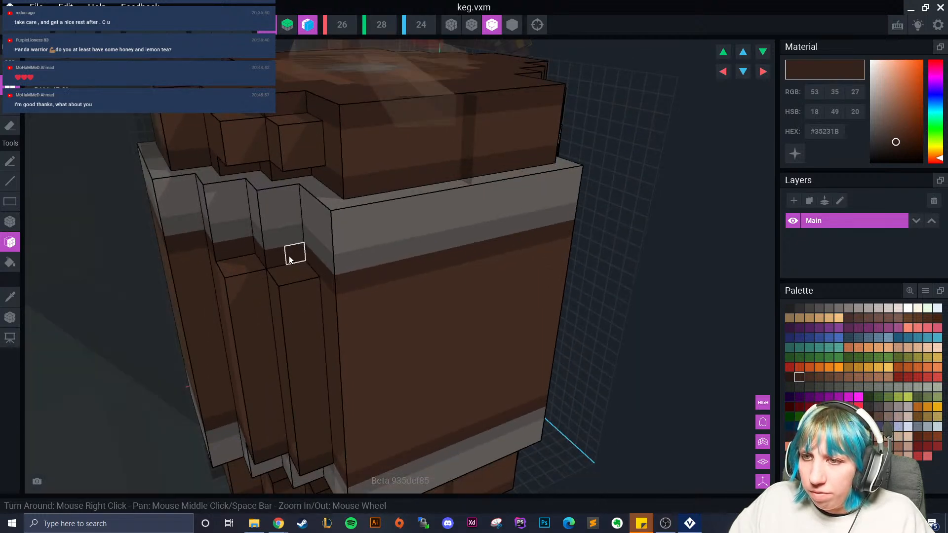
click(236, 257)
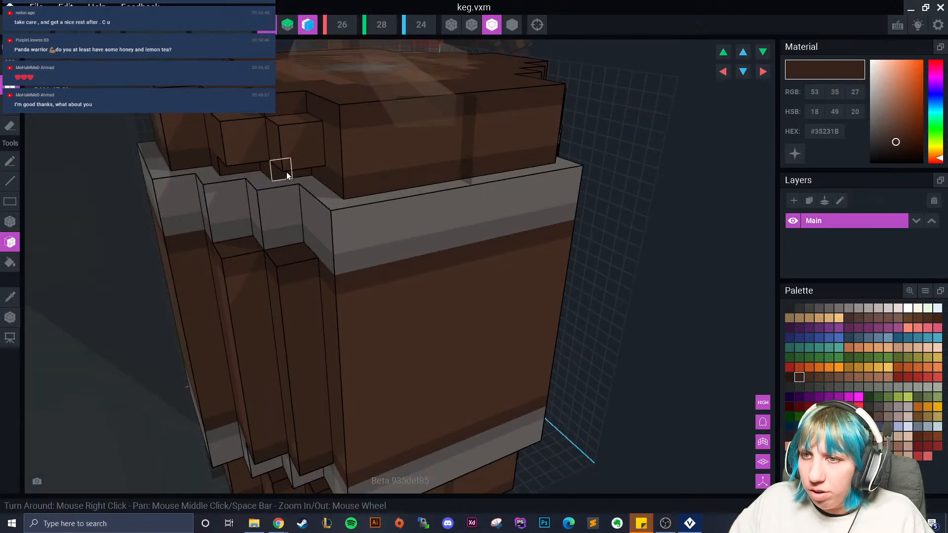
click(284, 173)
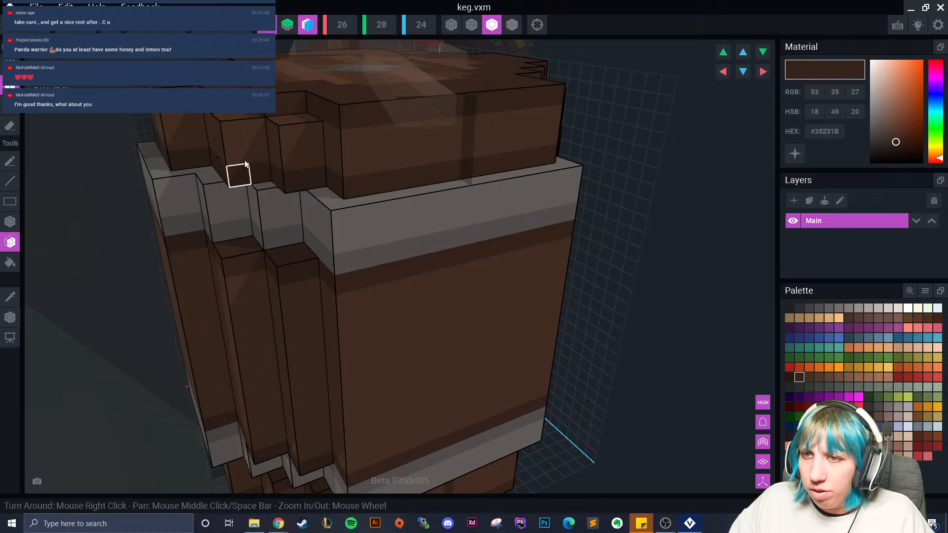
click(295, 107)
Extrude the light grey #645F5C rows of the upper and lower hoops outward over both narrow staves.
right_drag(240, 321, 70, 296)
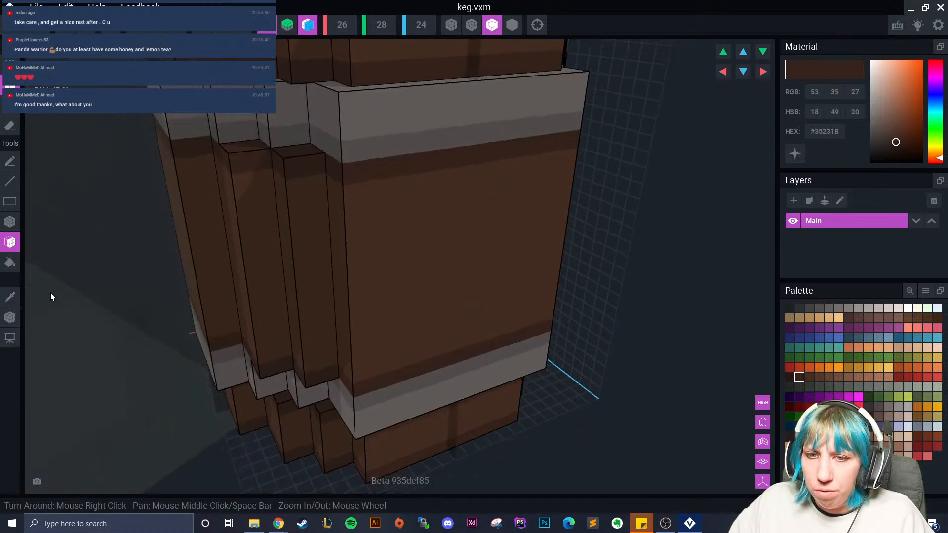
click(10, 296)
click(225, 115)
click(244, 115)
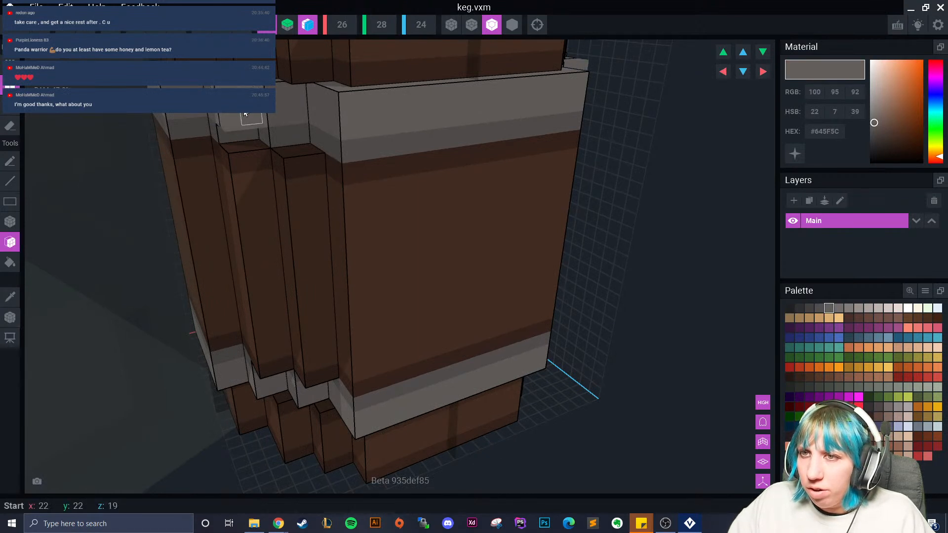
click(295, 110)
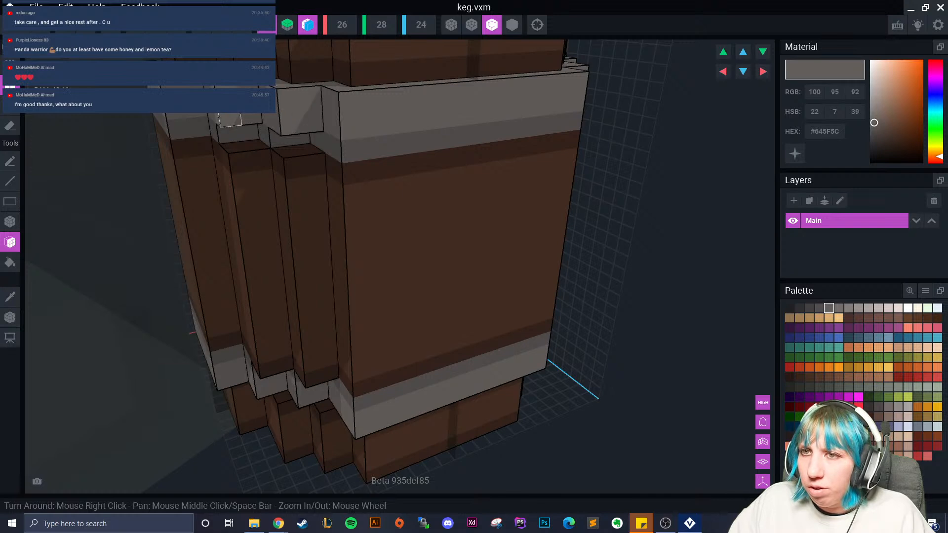
right_drag(274, 190, 283, 209)
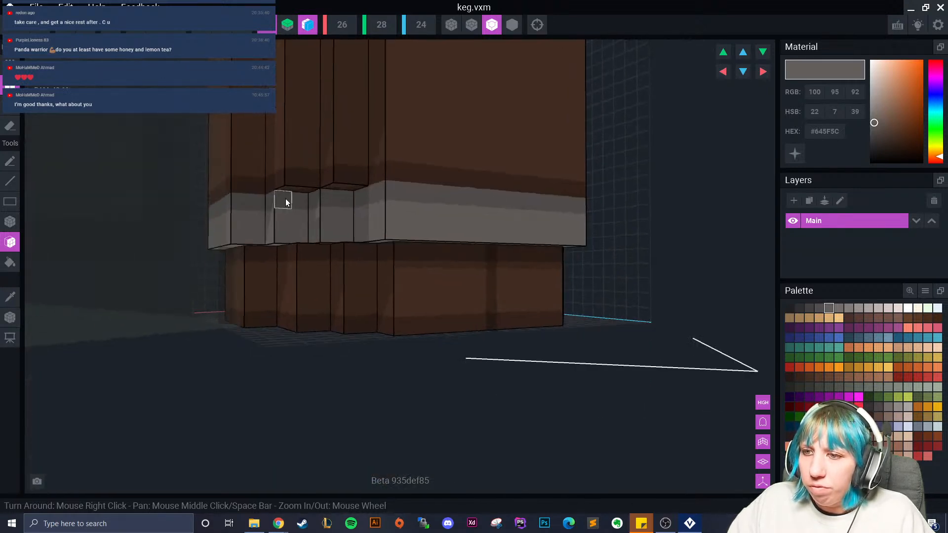
click(345, 213)
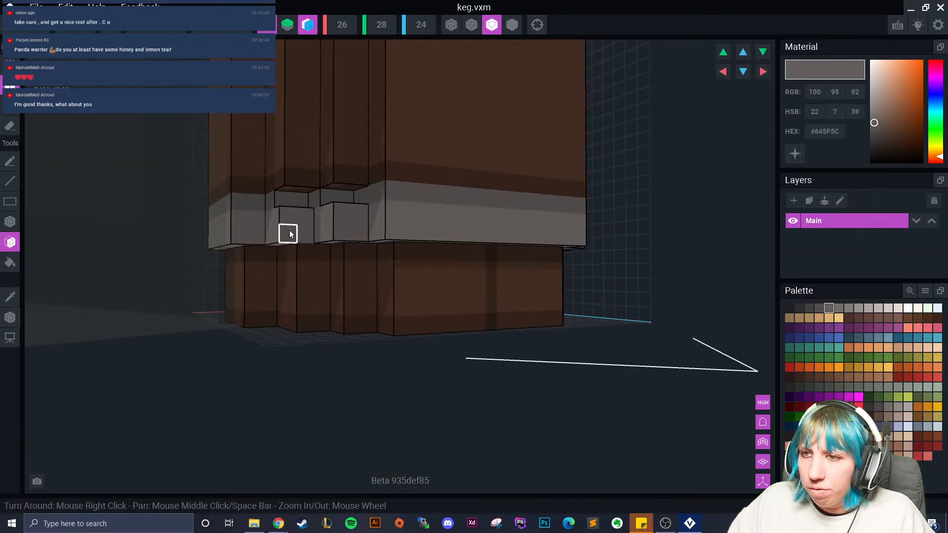
Extrude the darker grey #534F4E rows of the lower and upper hoops outward over both narrow staves.
alt+click(284, 202)
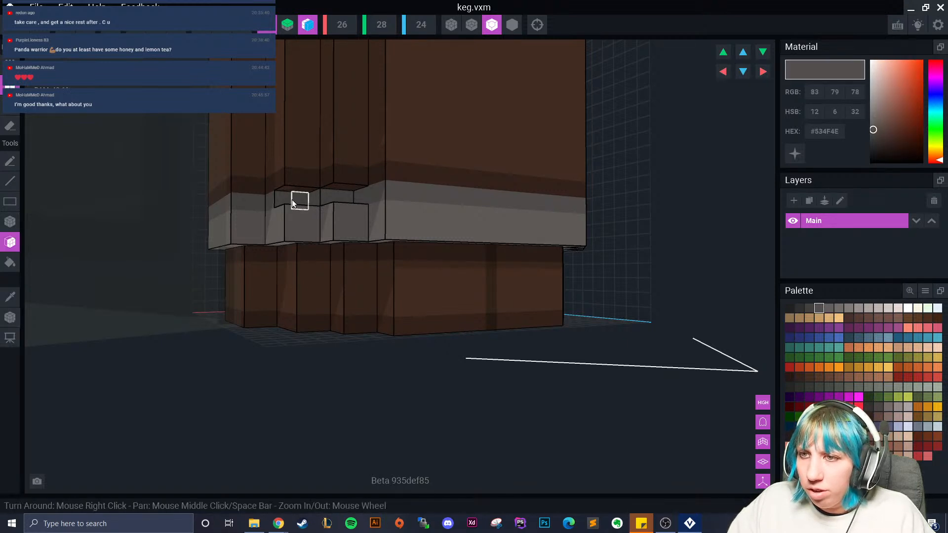
alt+click(344, 202)
key(alt)
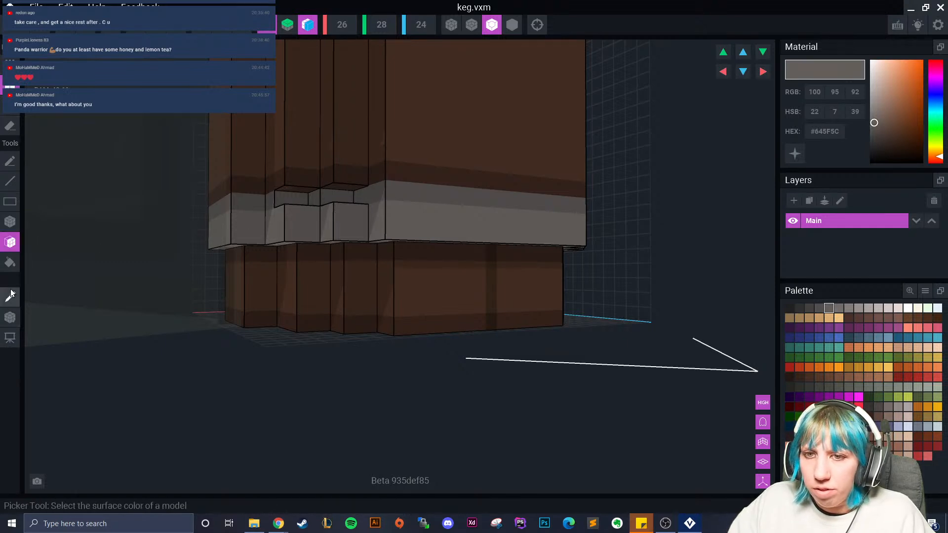
alt+click(346, 200)
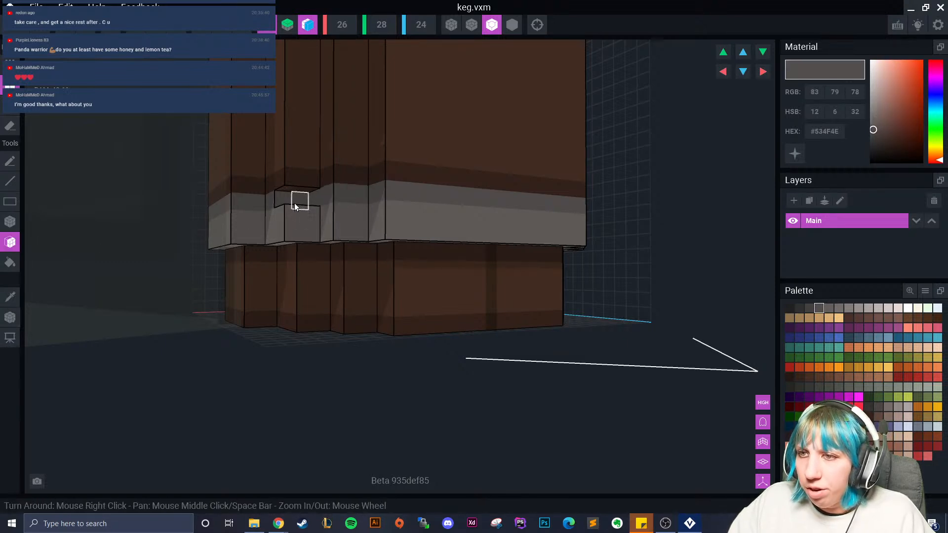
right_drag(287, 197, 315, 142)
click(268, 140)
click(268, 140)
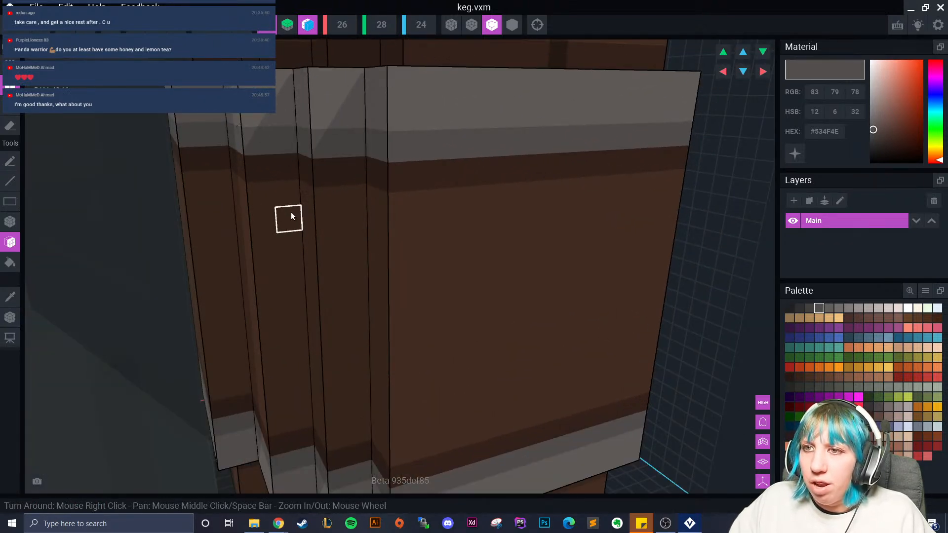
Extrude the narrow stave beside the keg's side face outward in brown #452E22 on the body and base.
scroll(292, 212, down, 5)
right_drag(356, 229, 314, 297)
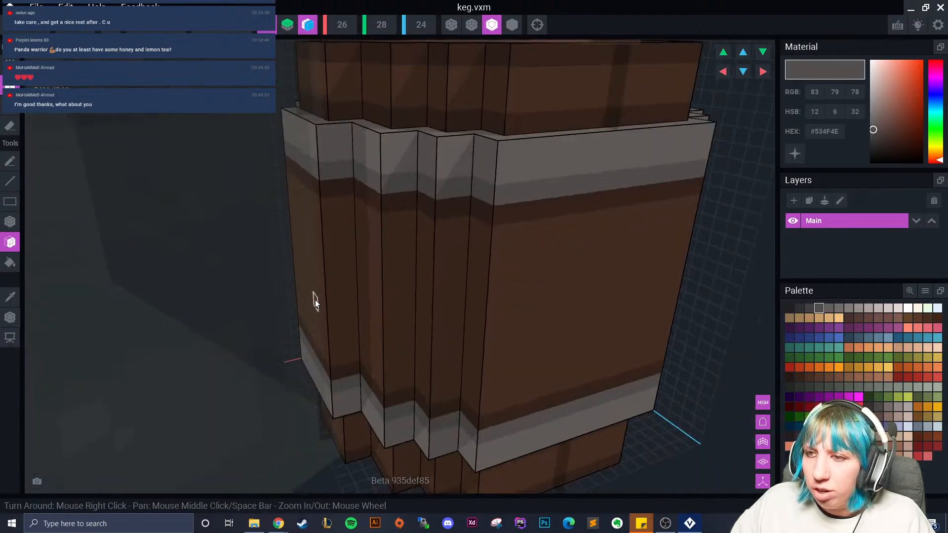
click(10, 297)
click(328, 244)
right_drag(335, 268, 361, 265)
right_drag(571, 272, 355, 307)
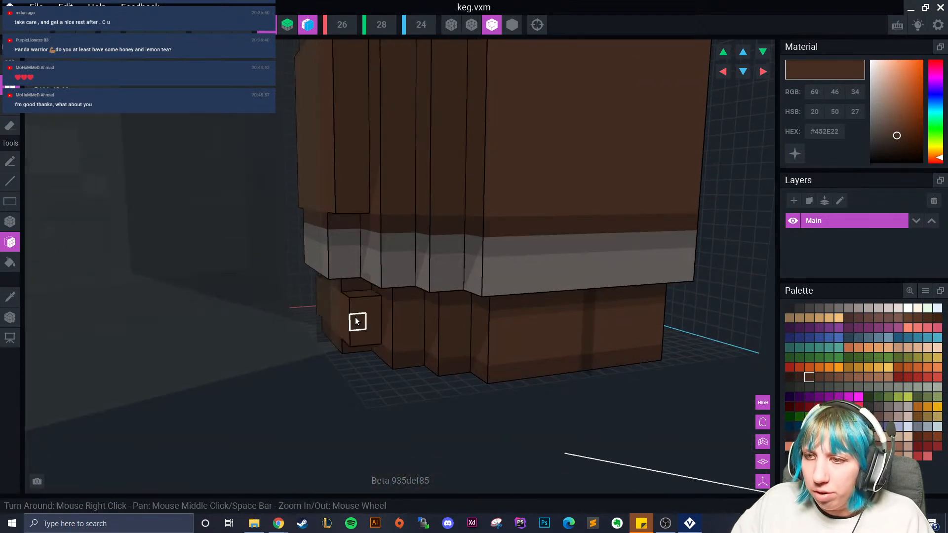
Extrude that stave's dark brown #35231B end strips outward on the base and body.
click(10, 296)
click(358, 351)
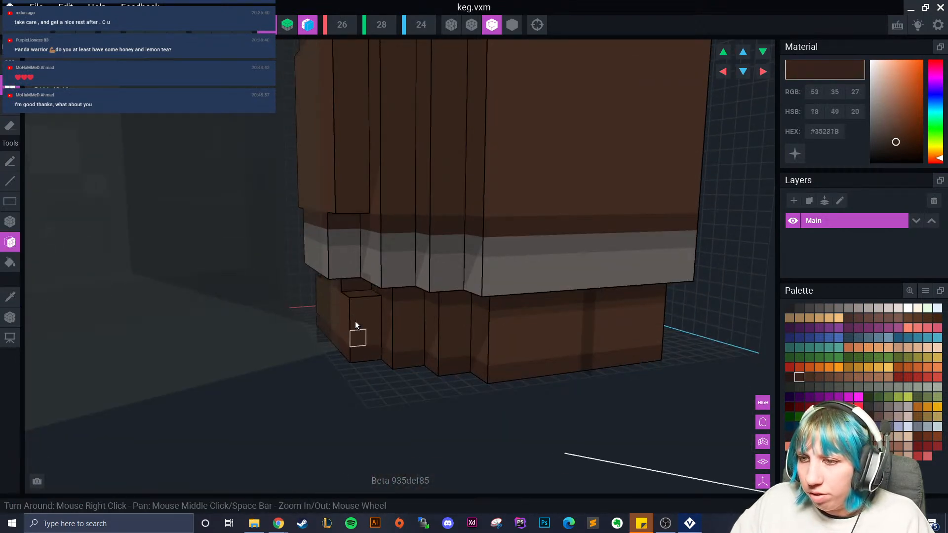
right_drag(355, 288, 346, 217)
Extrude the light grey #645F5C rows of the upper and lower hoops outward over the new stave.
click(10, 297)
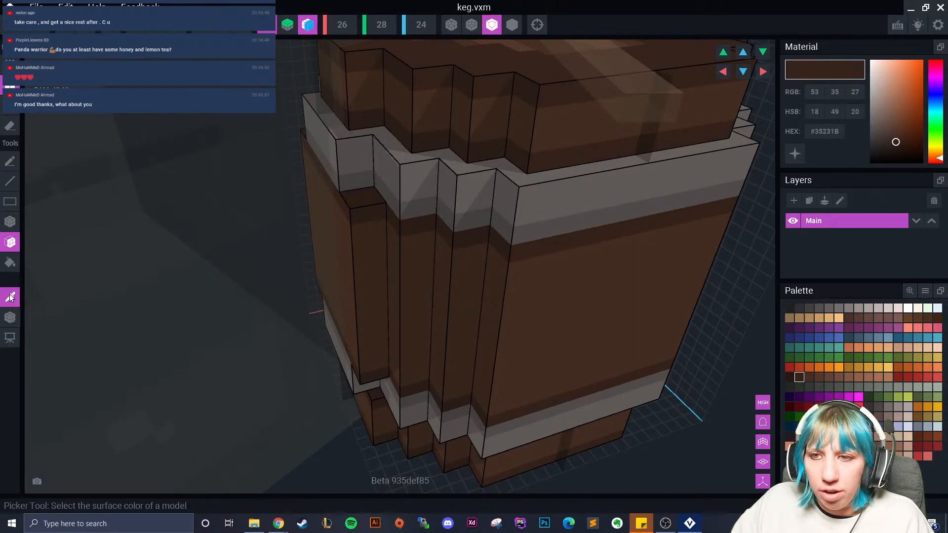
click(357, 161)
right_drag(356, 158, 374, 222)
Extrude the darker grey #534F4E rows of the lower and upper hoops outward over the new stave.
click(10, 297)
click(10, 297)
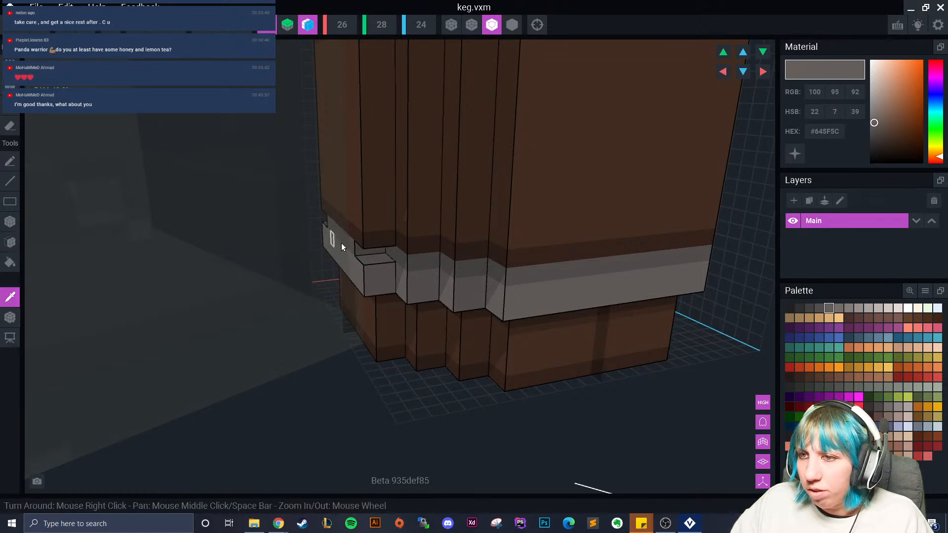
alt+click(361, 249)
click(362, 252)
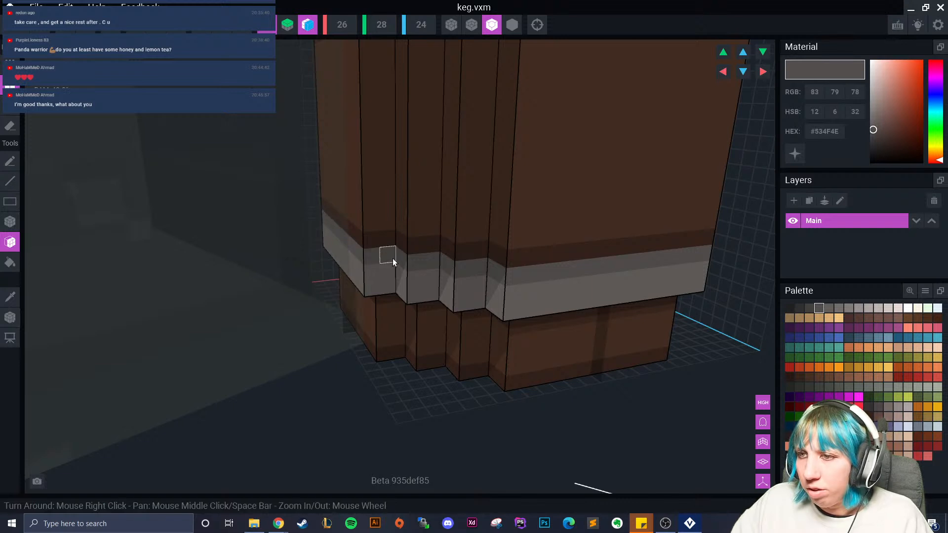
middle_drag(390, 258, 376, 251)
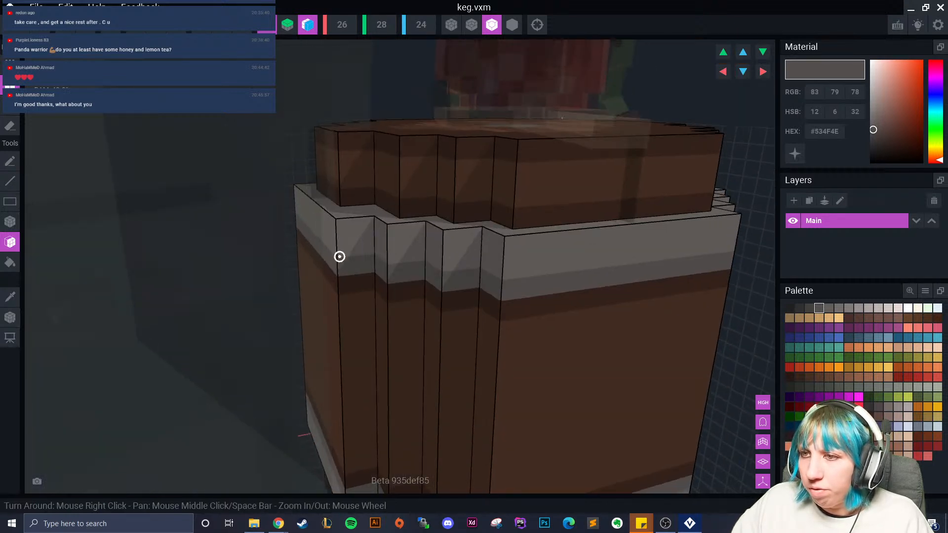
Extrude the matching stave on the keg's top section outward, with dark brown #35231B end strips and a brown #452E22 middle.
right_drag(340, 260, 178, 254)
alt+click(349, 183)
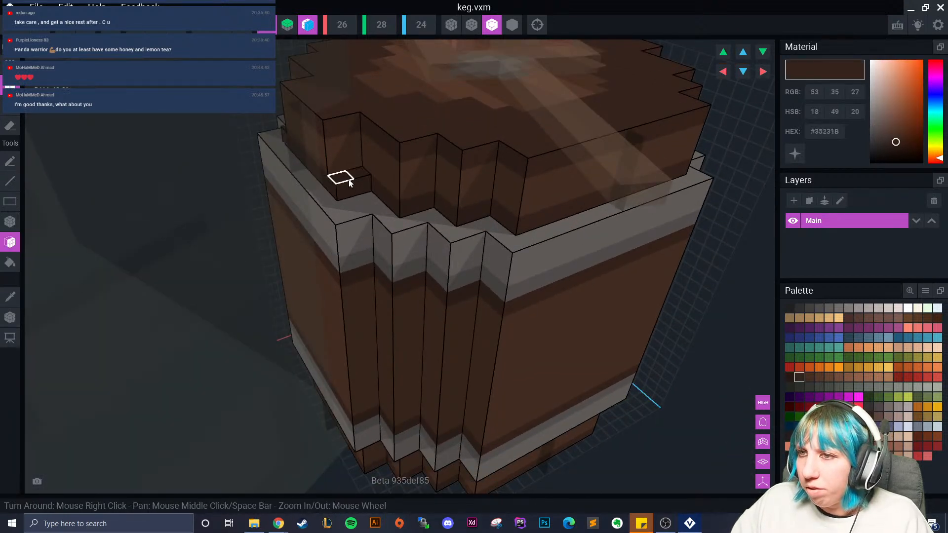
click(347, 129)
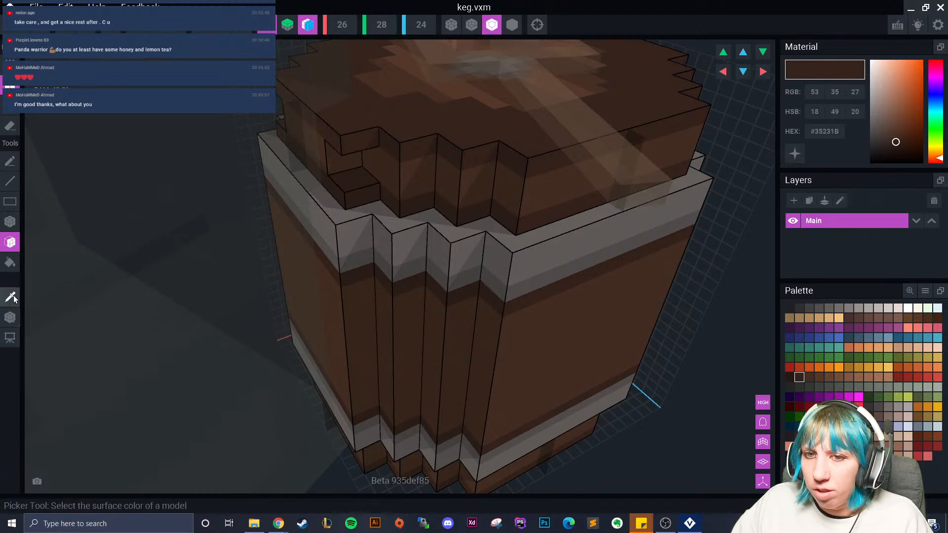
alt+click(336, 160)
right_drag(354, 179, 325, 312)
Box-paint brown #452E22 wood grain onto the keg's lid and turn off mirroring.
scroll(422, 277, up, 2)
scroll(461, 291, up, 2)
scroll(335, 294, up, 3)
scroll(421, 321, down, 3)
scroll(388, 321, up, 4)
scroll(380, 321, down, 4)
click(11, 298)
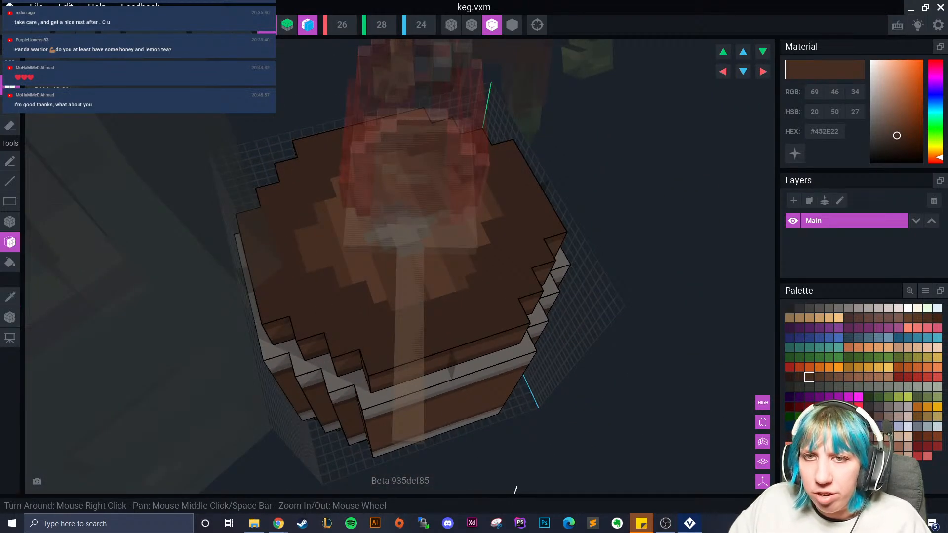
click(10, 222)
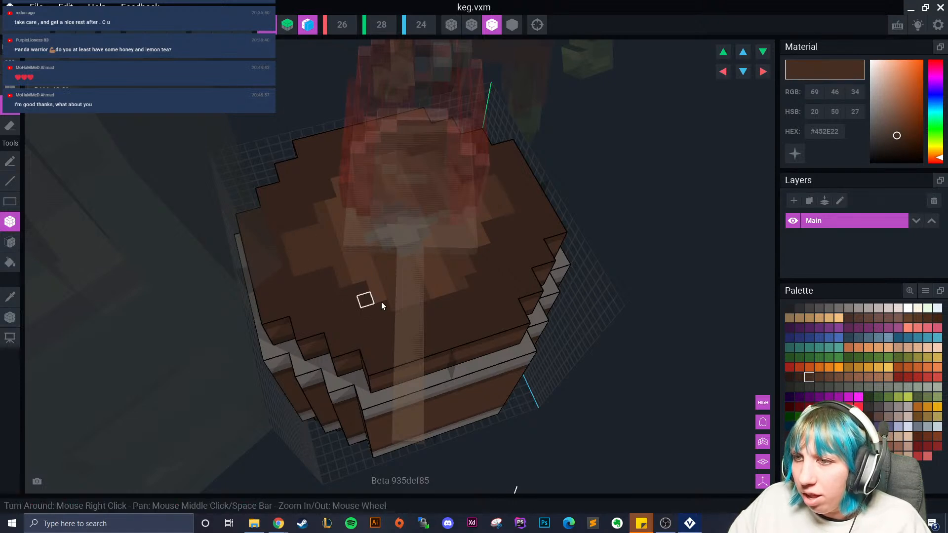
scroll(371, 314, up, 5)
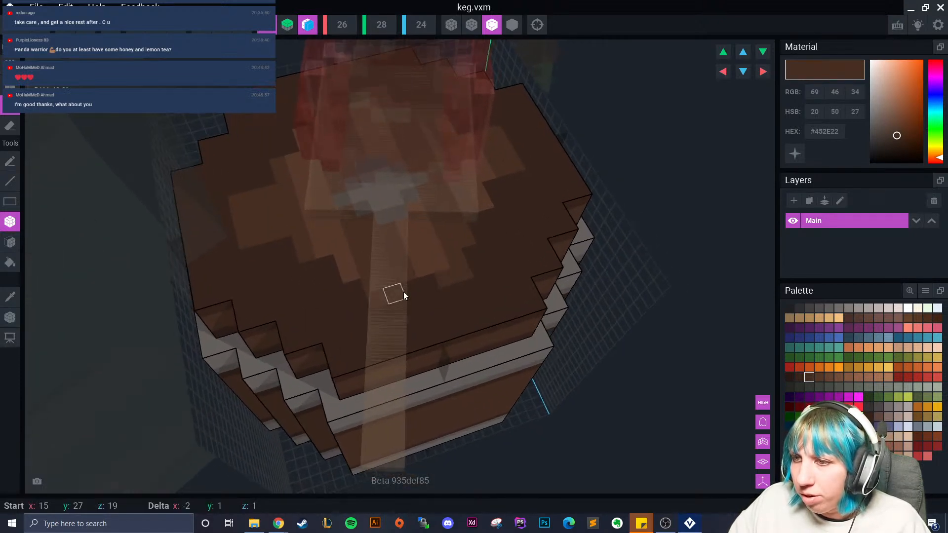
scroll(393, 324, up, 2)
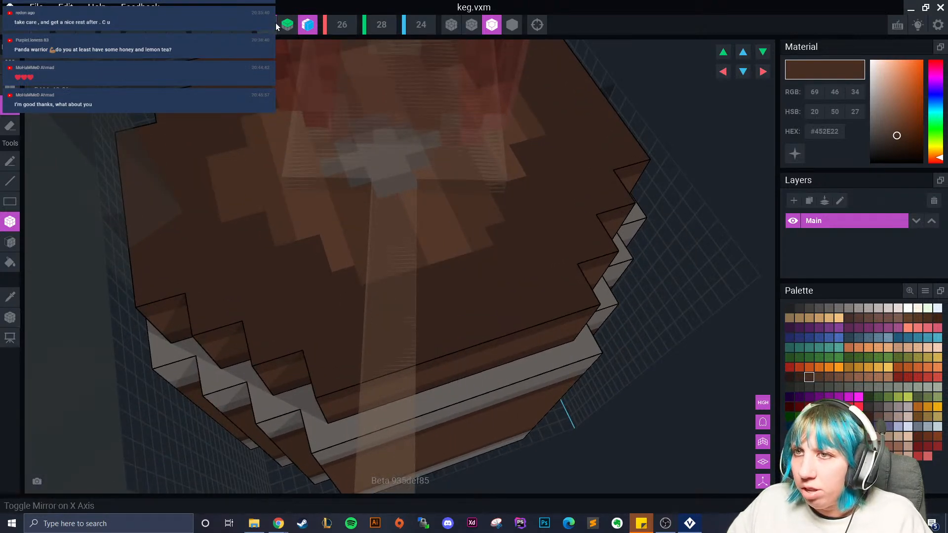
right_drag(292, 161, 239, 241)
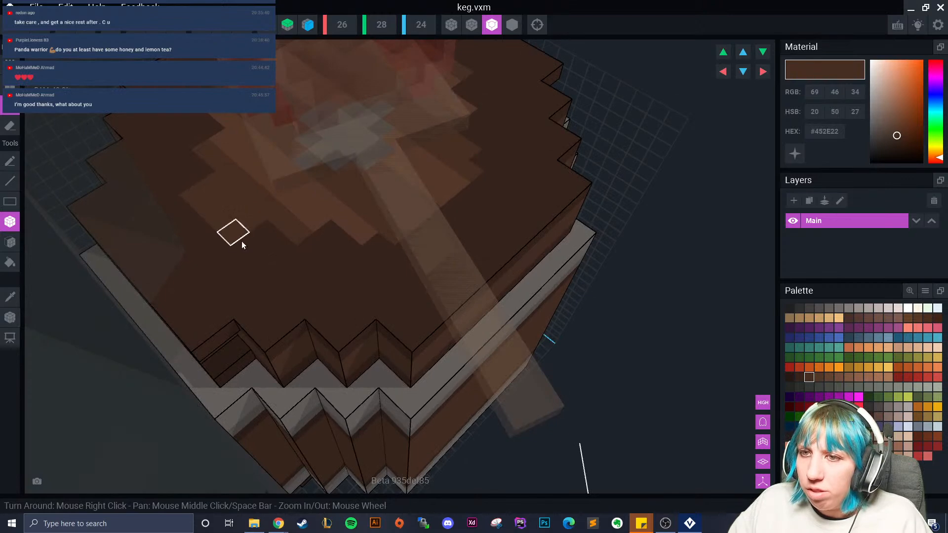
Fill the gap in the top section's narrow stave by extruding its middle rows outward in brown #452E22.
middle_drag(271, 310, 268, 240)
click(10, 298)
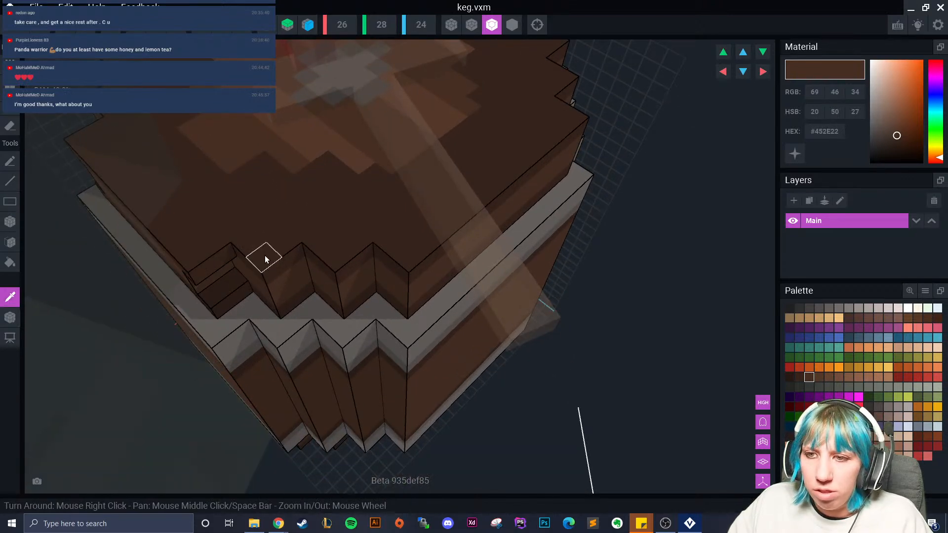
click(222, 275)
click(9, 86)
click(10, 242)
right_drag(26, 253, 186, 373)
click(11, 298)
click(10, 299)
Undo the last lid stroke and box-paint new brown #452E22 grain patches around the lid's existing pattern.
click(10, 105)
click(14, 224)
right_drag(84, 237, 264, 278)
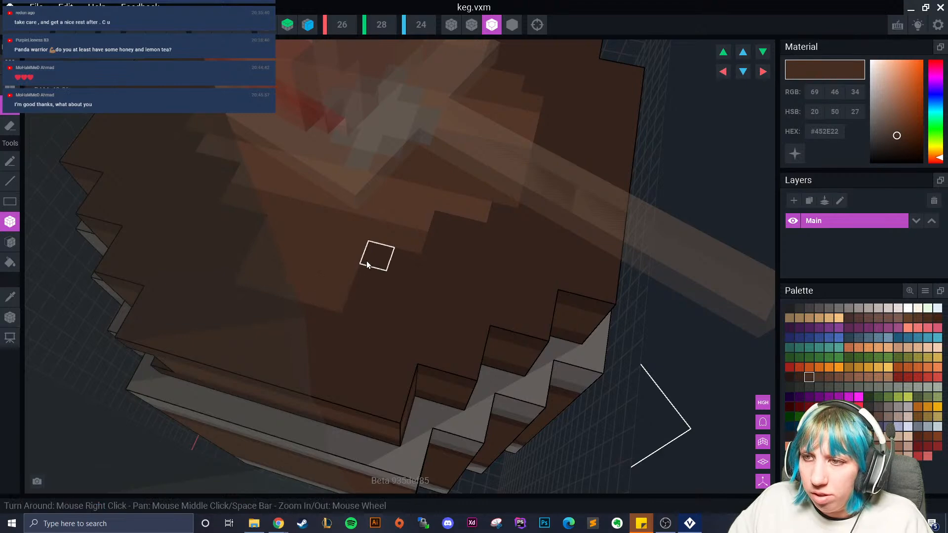
scroll(302, 283, up, 3)
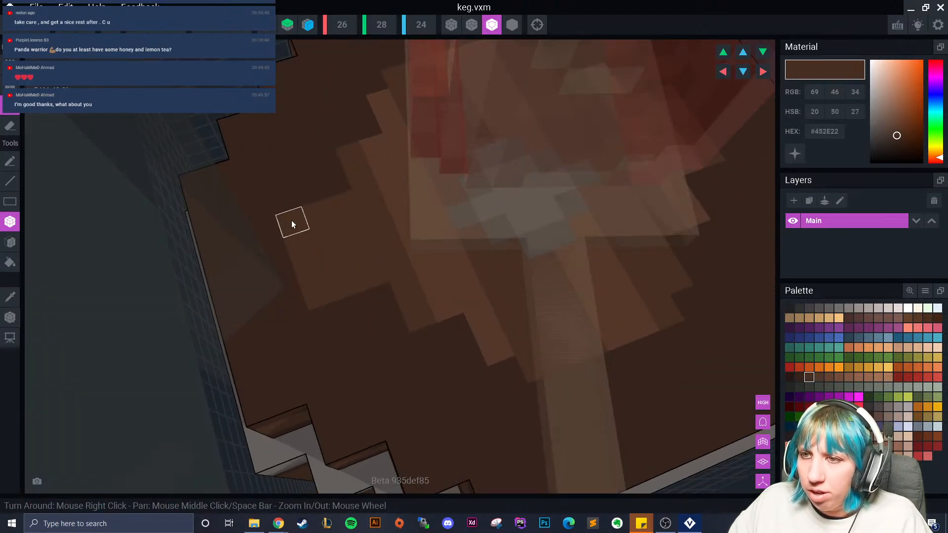
key(ctrl+z)
drag(296, 232, 315, 291)
drag(327, 165, 376, 276)
right_drag(398, 318, 543, 286)
right_drag(520, 319, 81, 348)
Sample the lighter brown #54382A and box-paint uneven grain ends along the edges of the lid pattern.
click(11, 297)
click(509, 295)
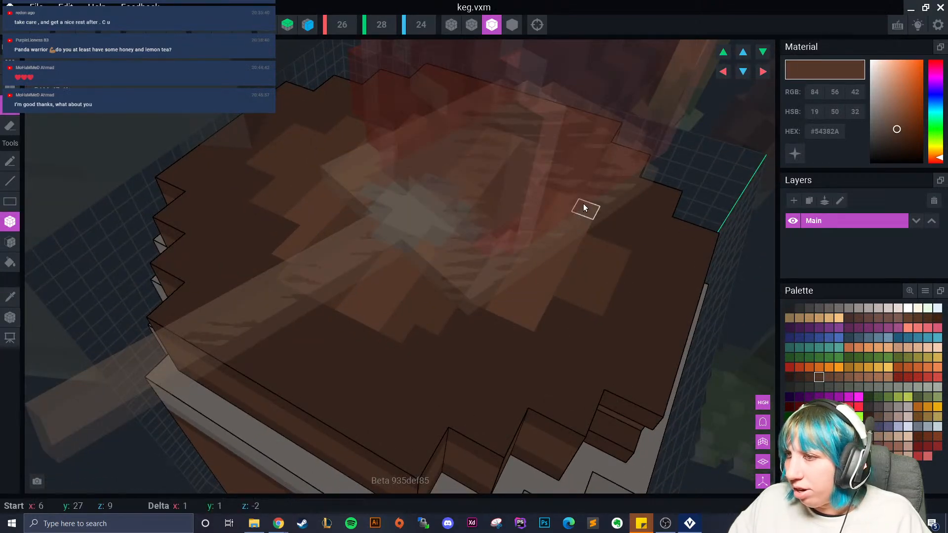
right_drag(567, 289, 475, 334)
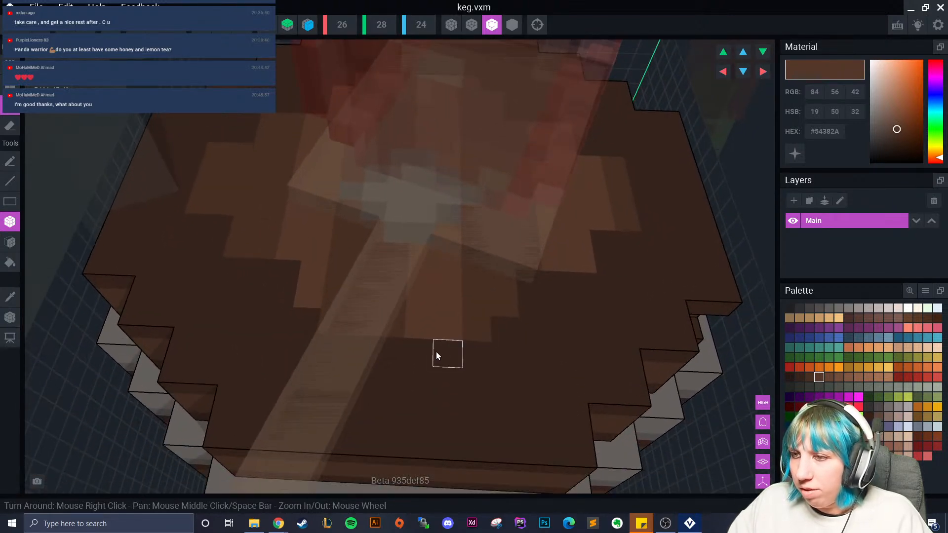
right_drag(302, 320, 261, 290)
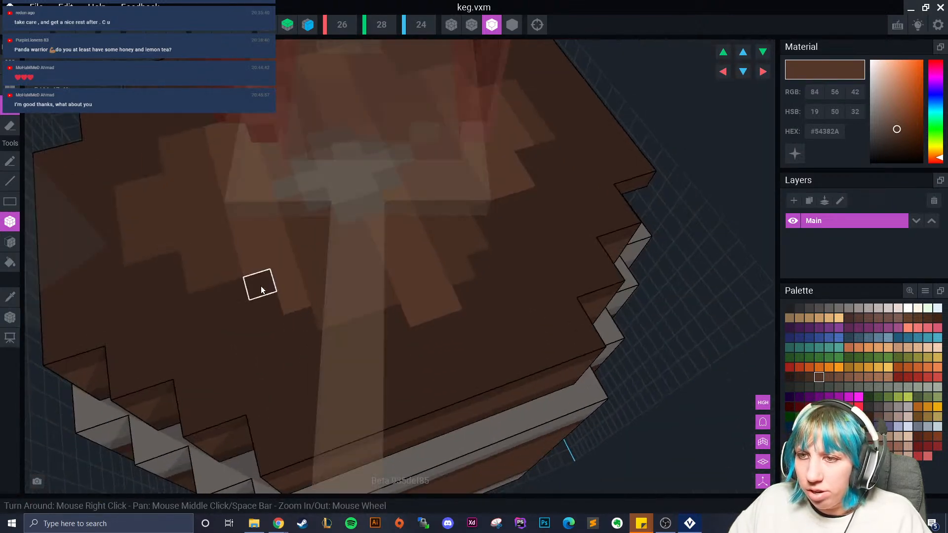
click(295, 322)
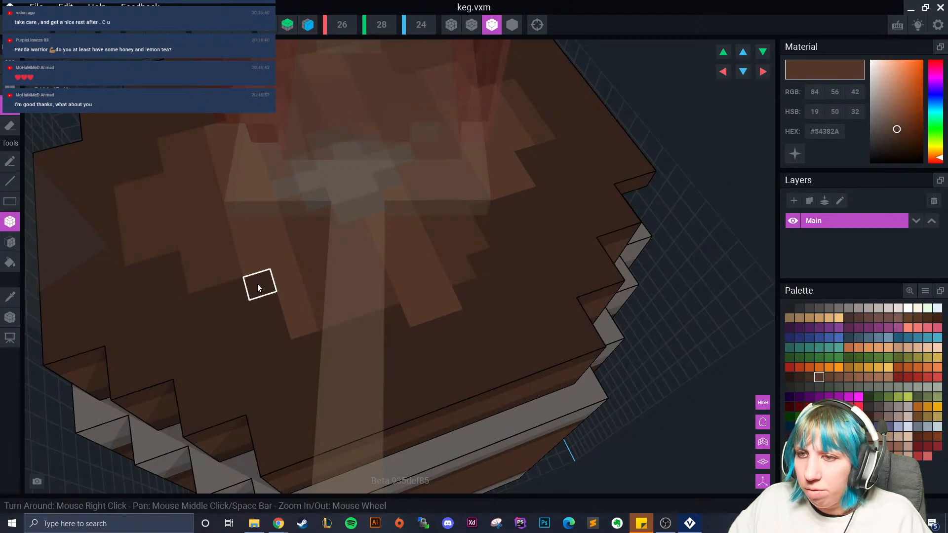
Sample brown #452E22 and box-paint more grain along the edge of the lid pattern.
right_drag(207, 120, 324, 206)
click(13, 293)
click(337, 253)
drag(367, 285, 297, 268)
middle_drag(210, 305, 347, 325)
right_drag(348, 325, 338, 297)
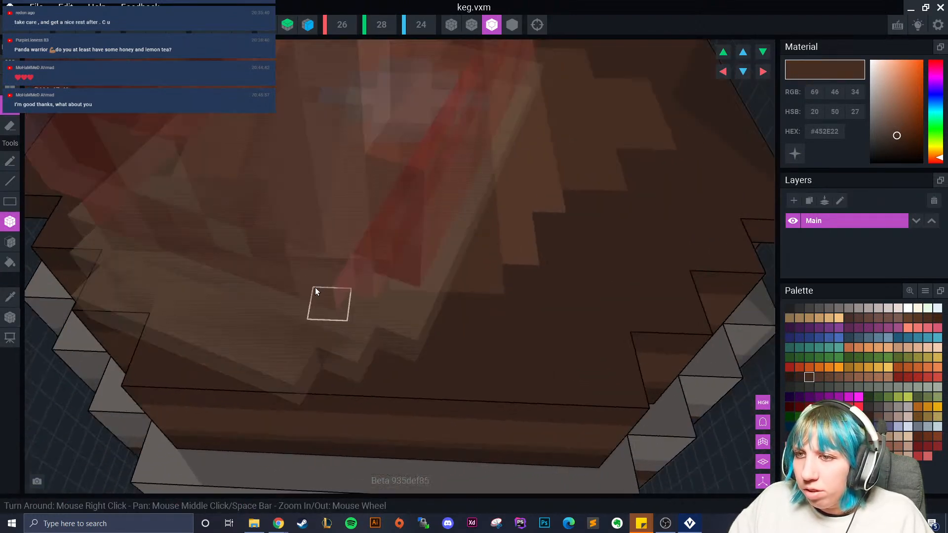
Extend the lid's wood grain on the side behind the meat with sampled browns, including #452E22.
click(10, 297)
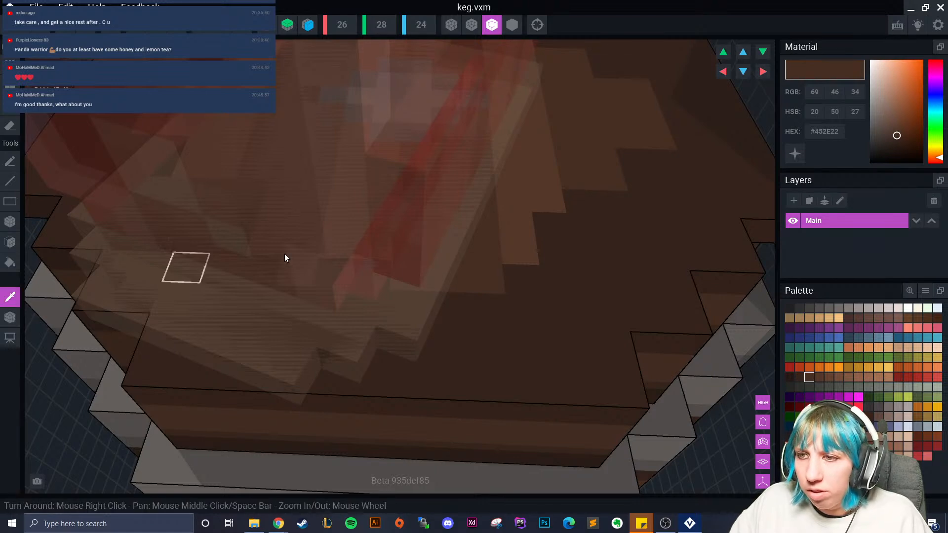
click(339, 261)
click(374, 269)
right_drag(374, 268, 366, 239)
click(416, 315)
right_drag(416, 315, 433, 327)
click(10, 299)
click(423, 236)
drag(352, 283, 415, 303)
right_drag(415, 303, 435, 300)
scroll(427, 365, down, 5)
right_drag(405, 364, 338, 337)
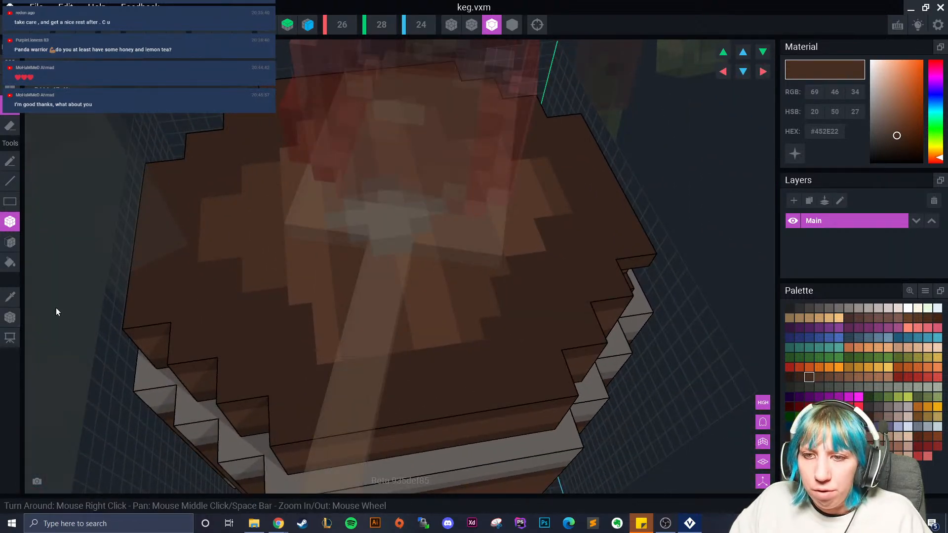
Fill in the stepped edge of the lid pattern with lighter brown #54382A grain.
alt+click(296, 292)
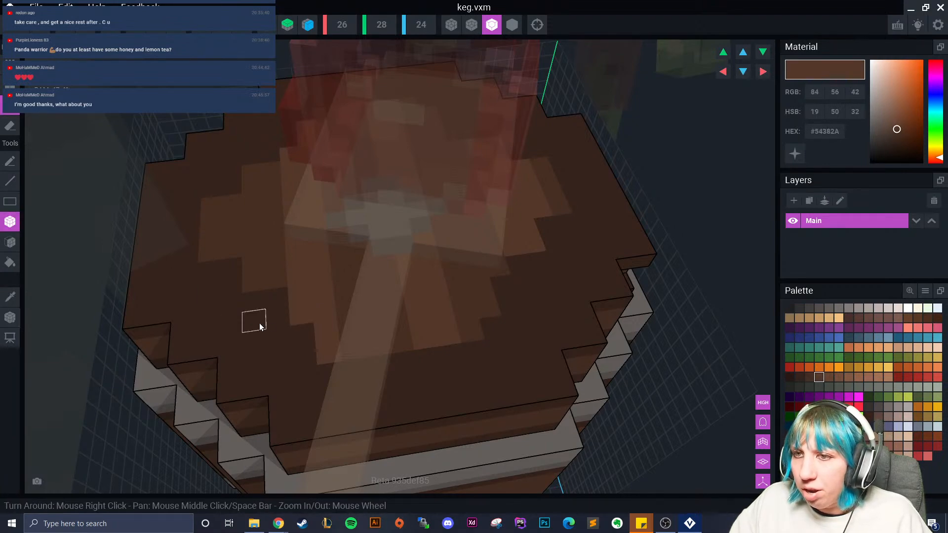
right_drag(280, 327, 290, 309)
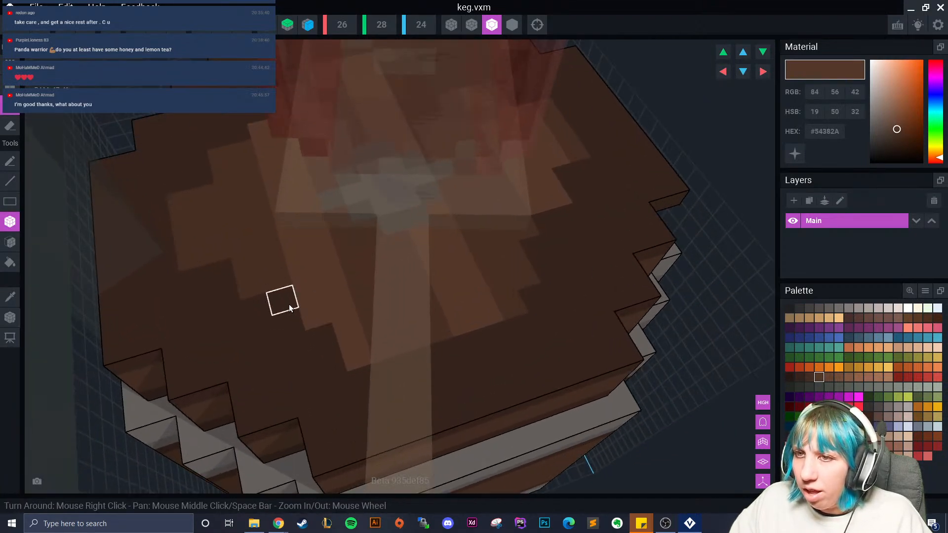
right_drag(320, 337, 541, 268)
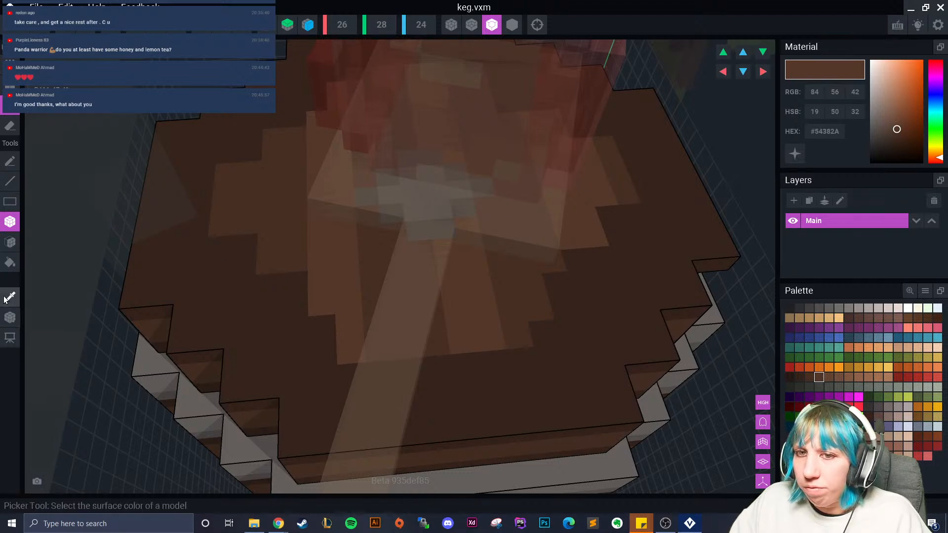
Resample the lid's browns and add brown #452E22 grain patches around the rim of the pattern.
alt+click(295, 277)
right_drag(300, 129, 248, 232)
right_drag(296, 108, 87, 275)
alt+click(290, 121)
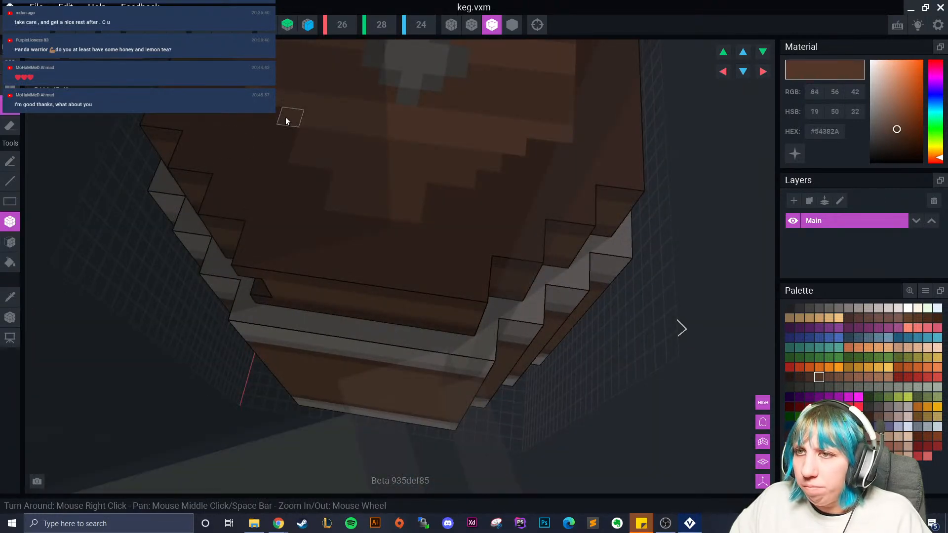
alt+click(429, 235)
right_drag(461, 253, 321, 243)
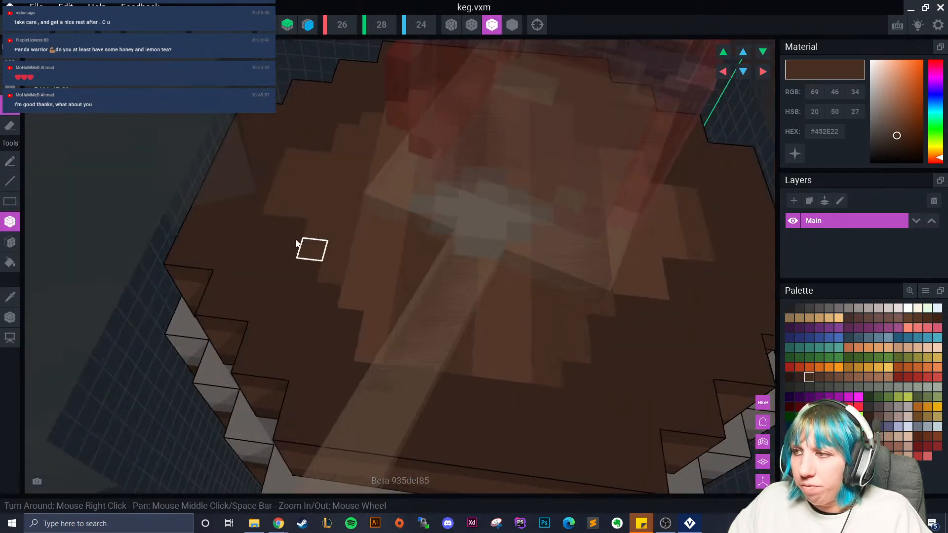
Box-paint a short lighter brown #54382A grain strip at the outer end of the lid's side patch.
alt+click(375, 234)
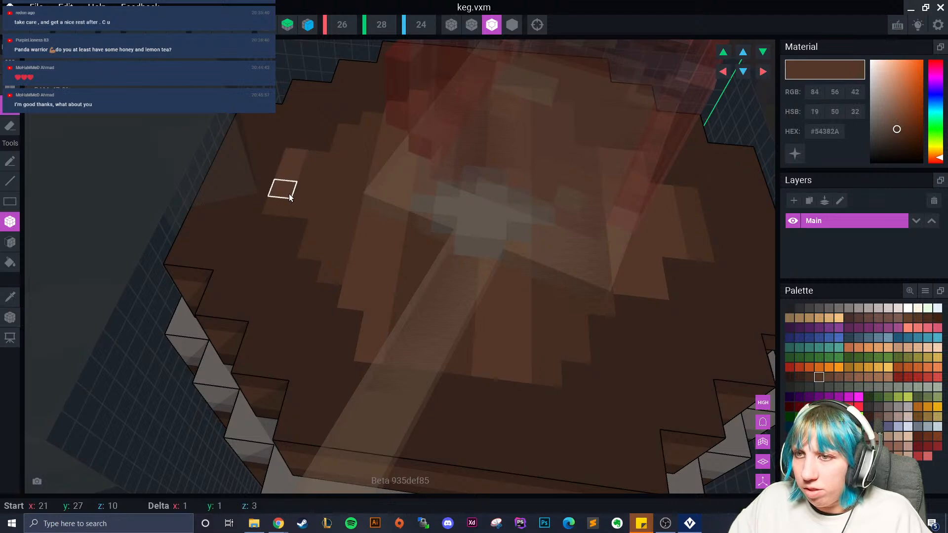
scroll(452, 290, down, 5)
right_drag(452, 292, 432, 289)
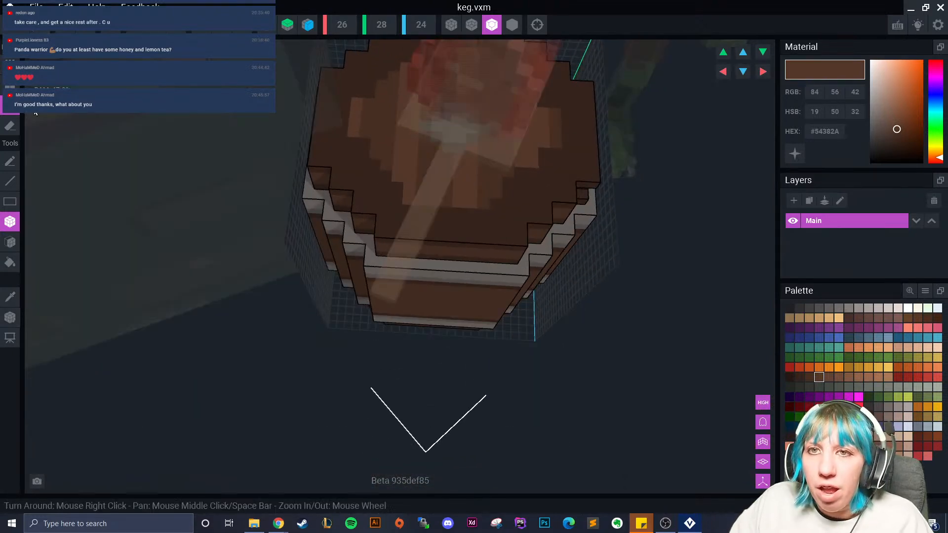
Leave the keg model for the kitchen cauldron scene and select the cook board.
click(10, 318)
click(30, 327)
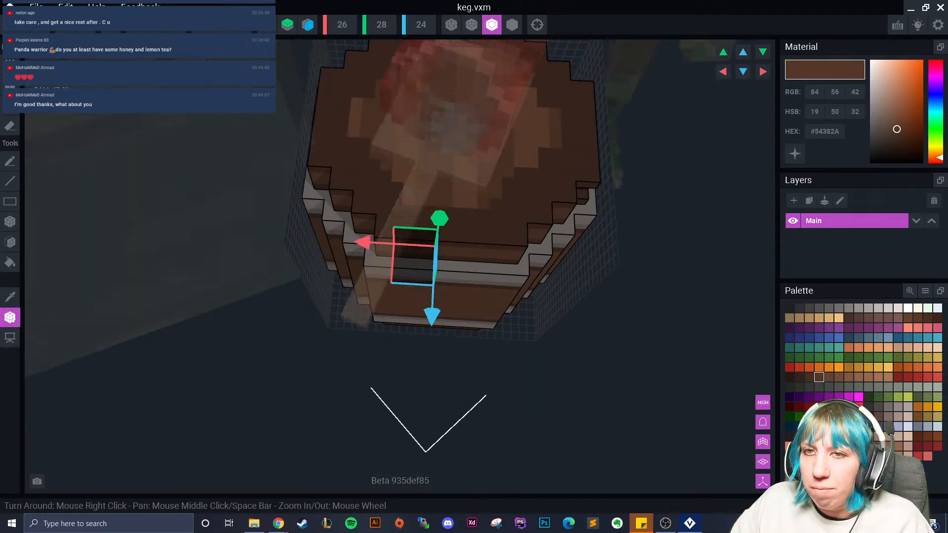
click(21, 30)
click(413, 184)
scroll(457, 158, up, 2)
mouse_move(459, 159)
right_down()
mouse_move(517, 193)
mouse_move(464, 150)
right_up()
scroll(518, 195, up, 3)
click(461, 146)
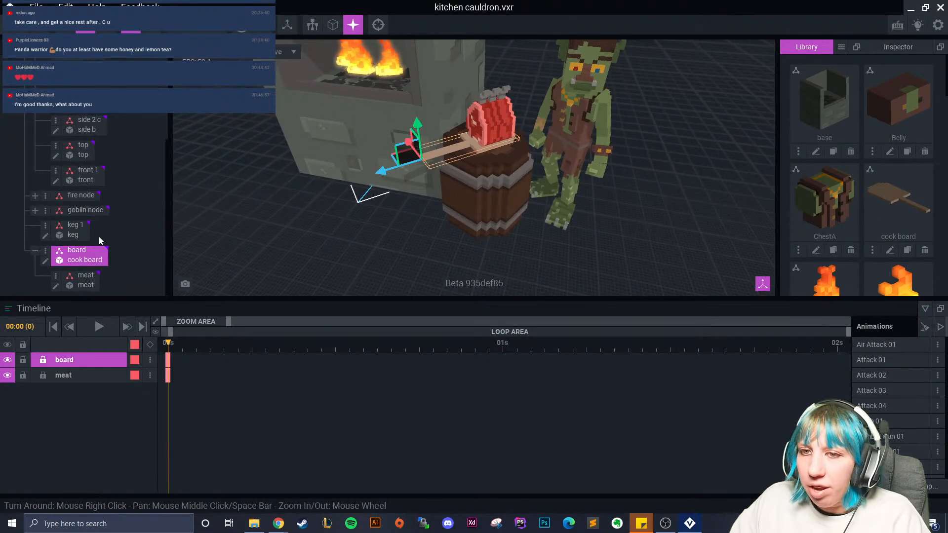
Open the cook board model for editing and set its X width to 14 voxels.
click(43, 264)
right_drag(366, 199, 375, 148)
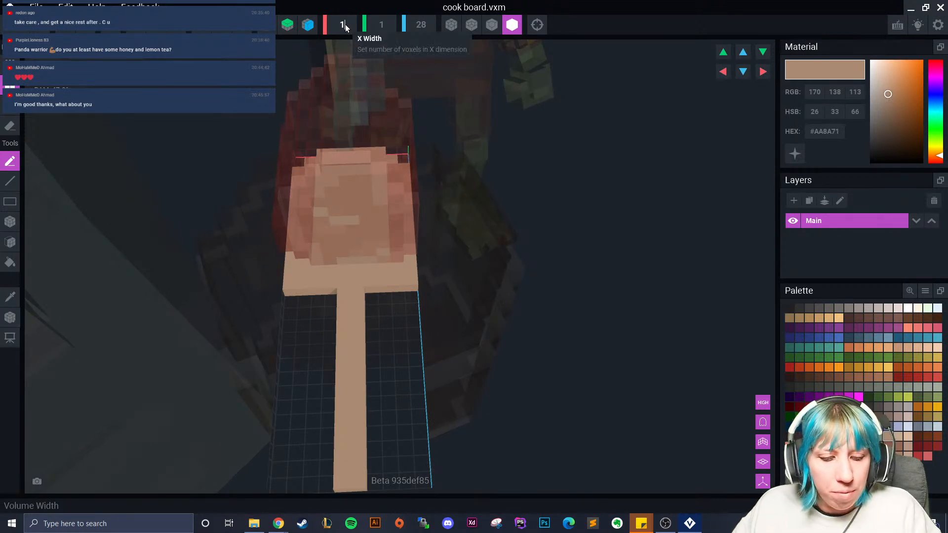
text(4)
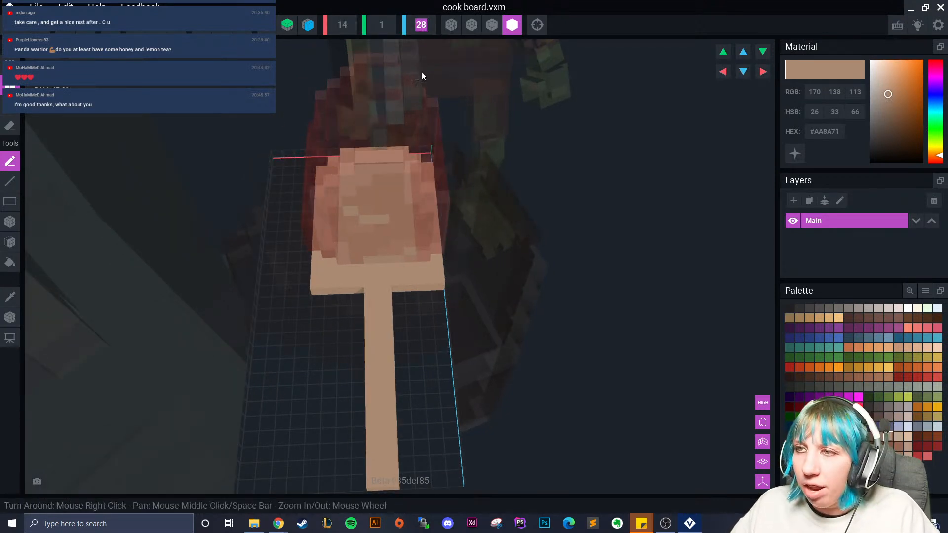
Set the cook board's Z depth to 32 voxels and shift the board two voxels along X.
text(32)
key(Return)
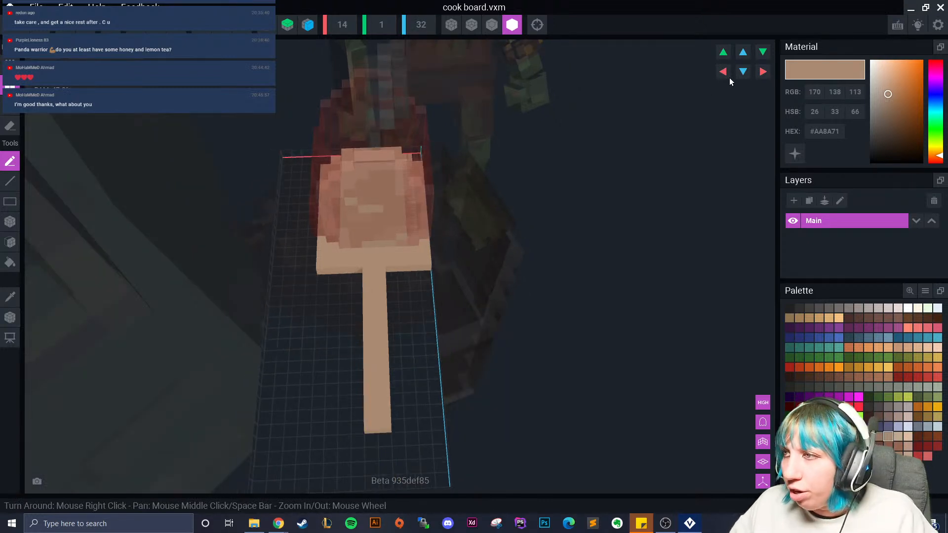
click(762, 72)
click(762, 72)
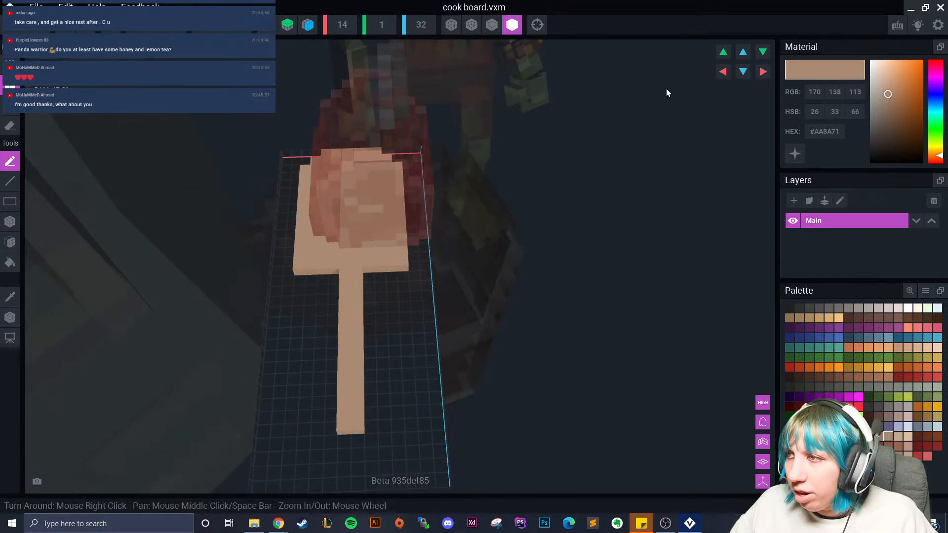
Lengthen the board's blade toward the handle with the Box tool and scroll the voxels to the front.
right_drag(292, 349, 221, 205)
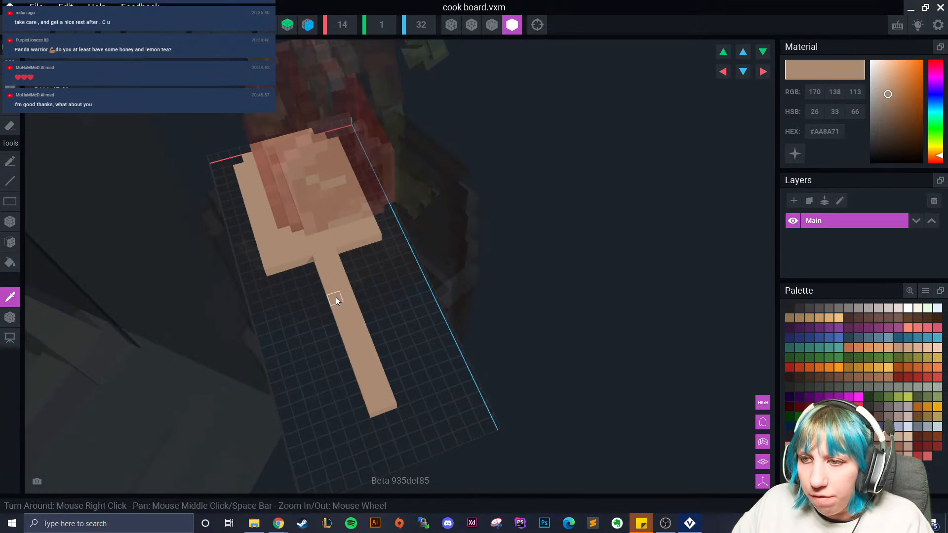
right_drag(245, 297, 335, 326)
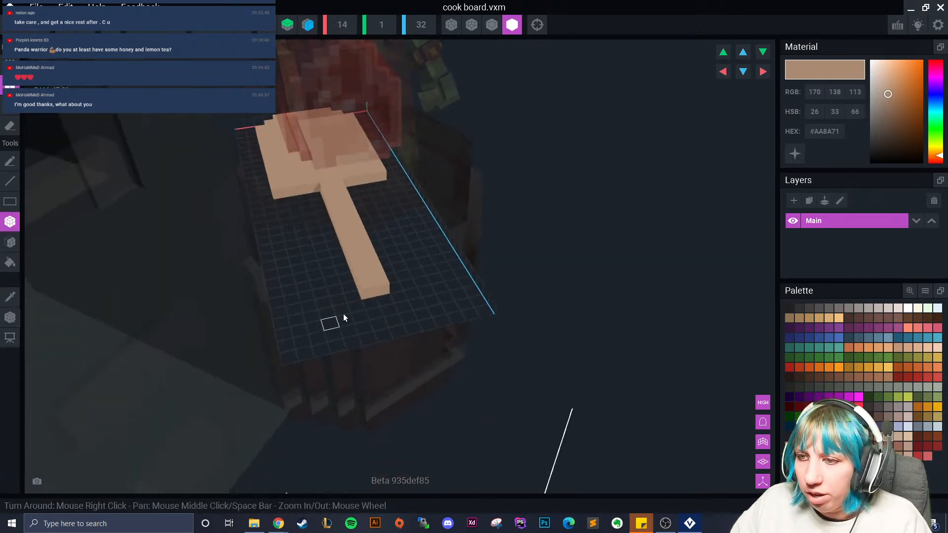
right_drag(398, 335, 345, 320)
scroll(296, 224, up, 5)
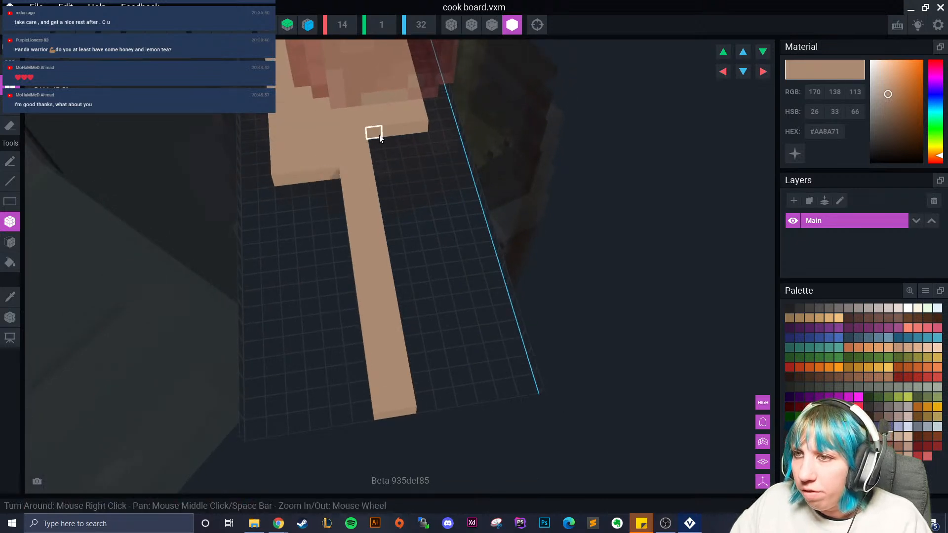
right_drag(302, 203, 632, 66)
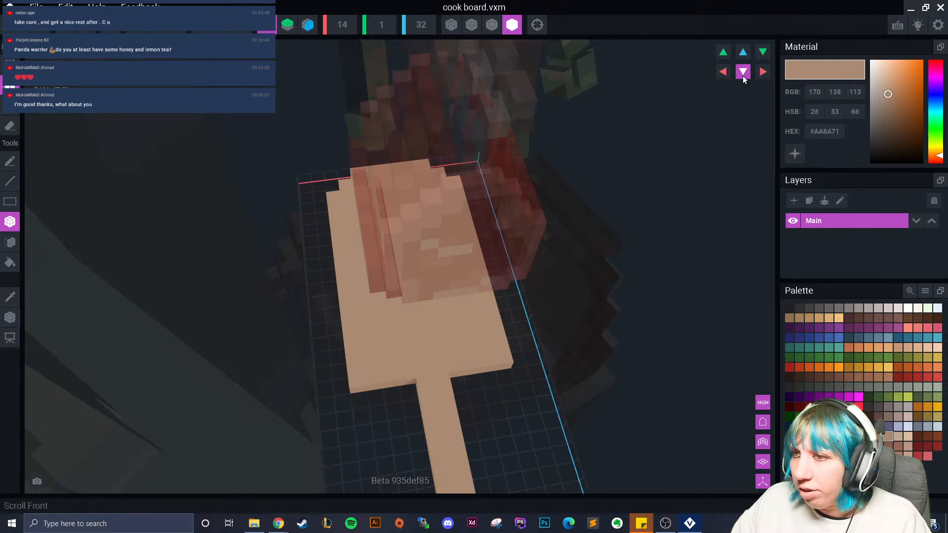
Build up the far end of the blade with stepped voxels to form a rounded tip.
right_drag(451, 292, 441, 285)
right_drag(529, 203, 387, 287)
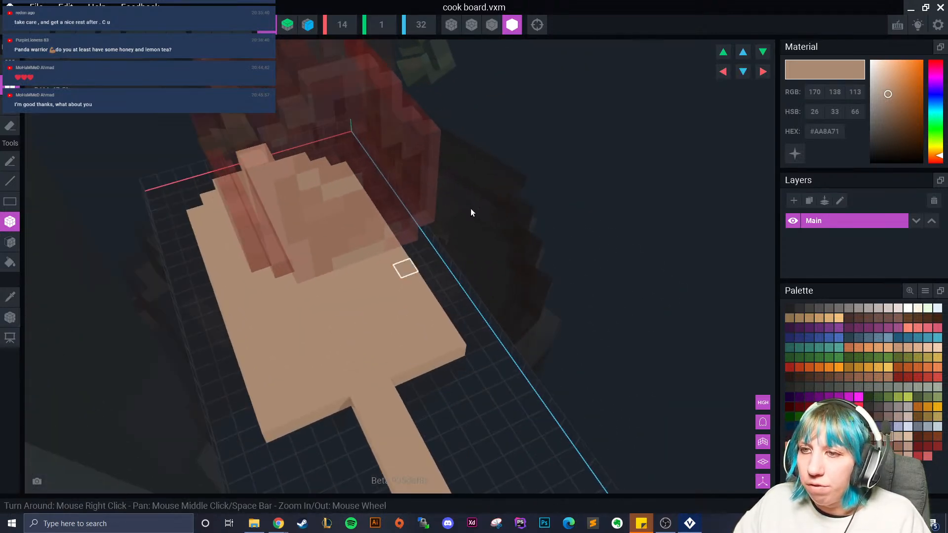
mouse_move(479, 247)
right_down()
mouse_move(472, 253)
mouse_move(490, 250)
right_up()
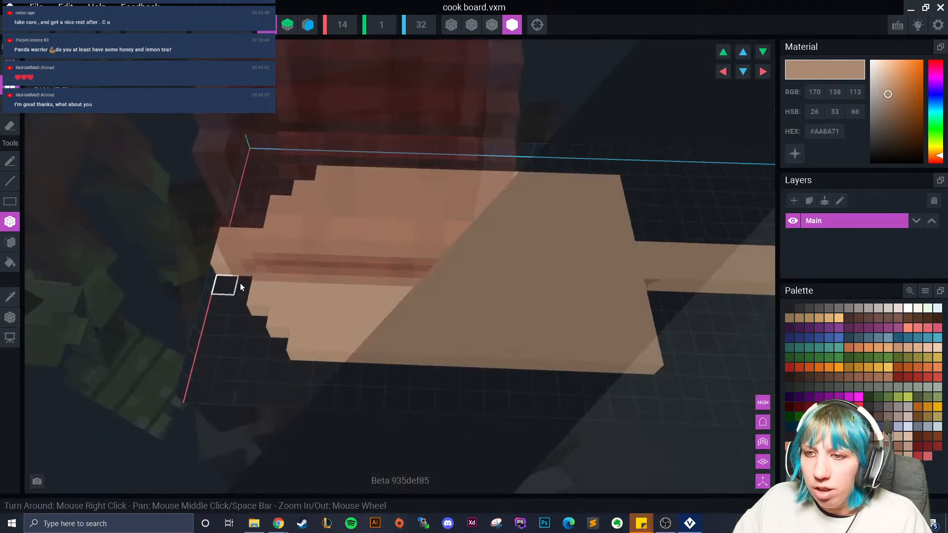
right_drag(239, 296, 421, 383)
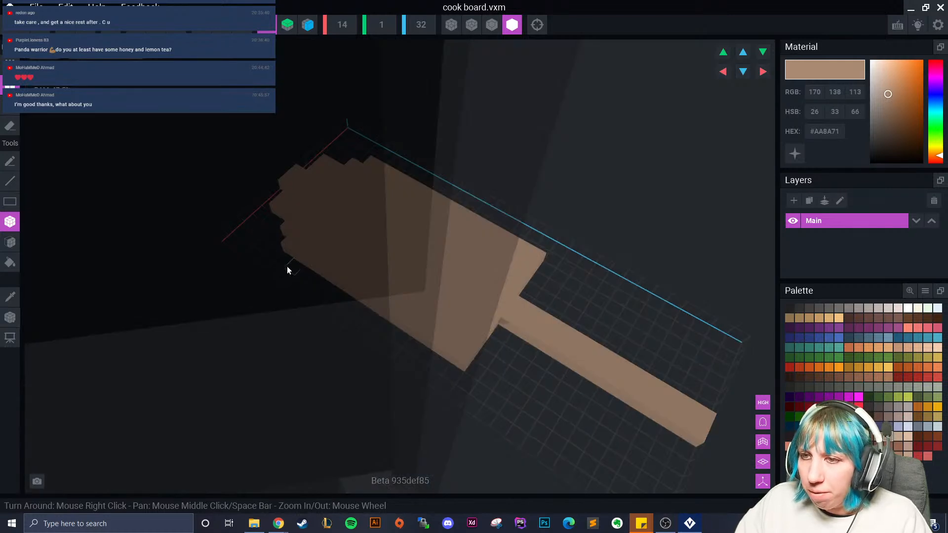
drag(289, 271, 332, 319)
right_drag(469, 407, 385, 290)
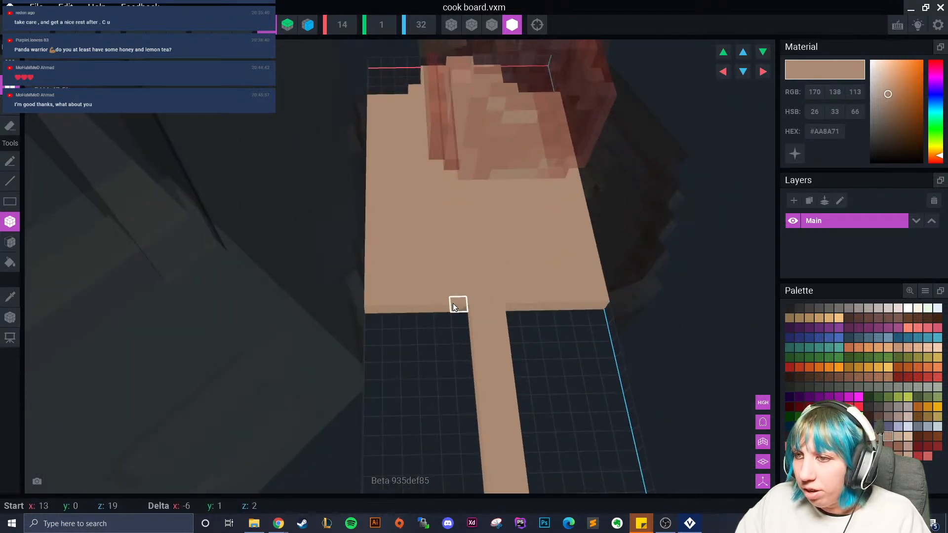
mouse_move(461, 299)
right_down()
mouse_move(450, 300)
mouse_move(476, 292)
right_up()
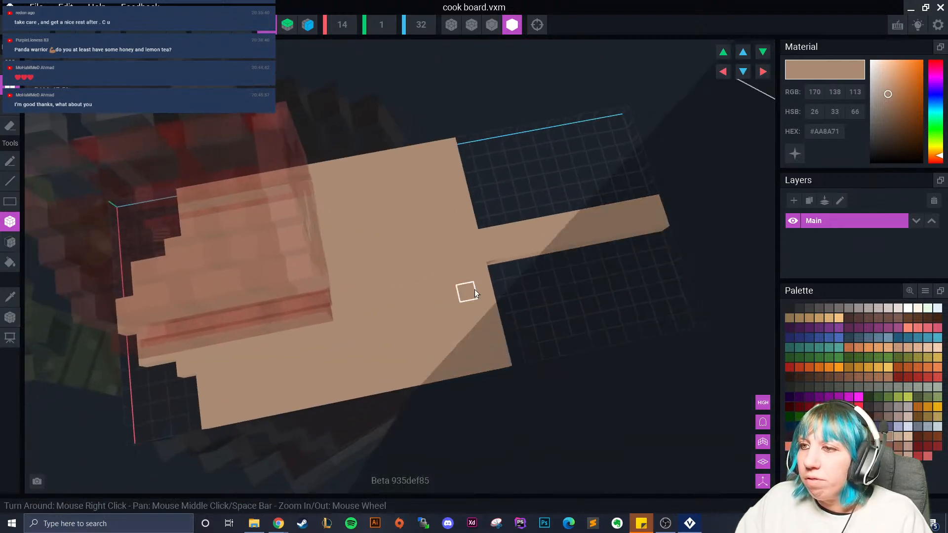
key(ctrl+z)
right_drag(450, 330, 356, 310)
key(ctrl+z)
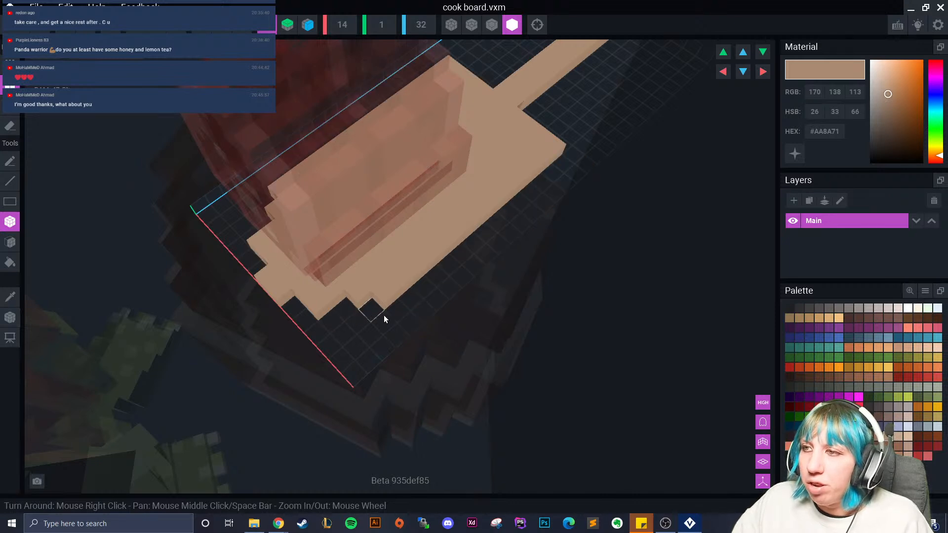
Box-add a strip 1 voxel wide and 14 voxels long along the blade's side, starting at x 12, z 5.
drag(402, 309, 508, 201)
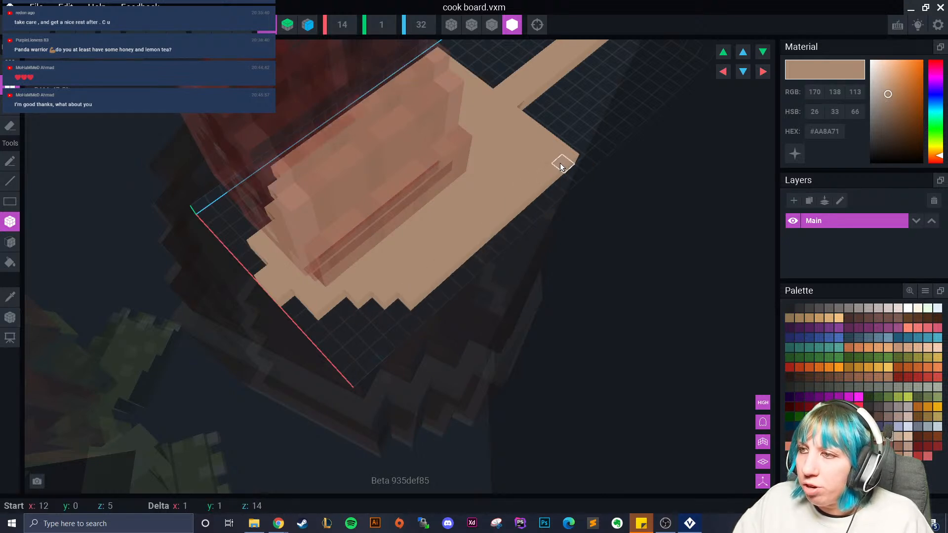
right_drag(369, 314, 389, 310)
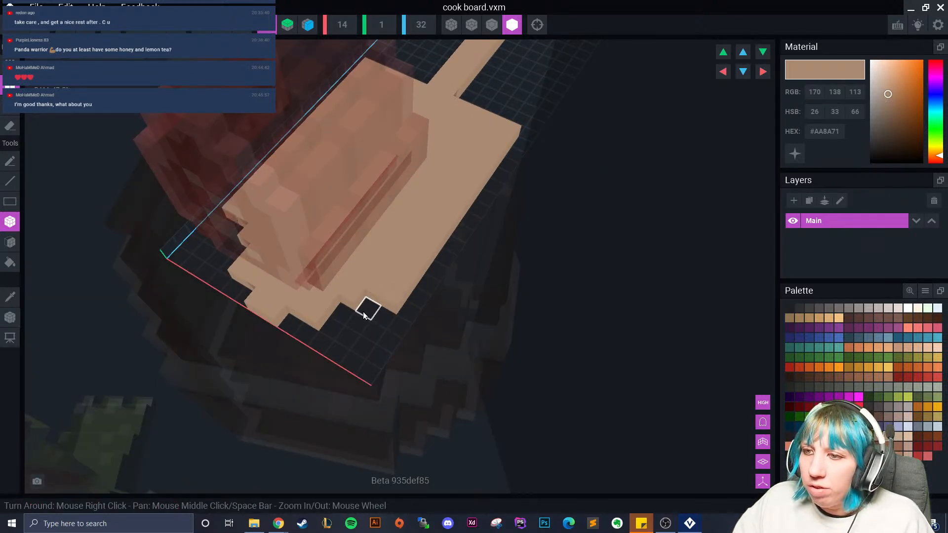
right_drag(292, 324, 375, 438)
Extend the Z depth to 36 voxels and widen the handle's neck with 3-voxel-long blocks on both sides.
scroll(422, 27, up, 4)
drag(399, 349, 410, 375)
right_drag(409, 375, 354, 246)
drag(354, 247, 350, 253)
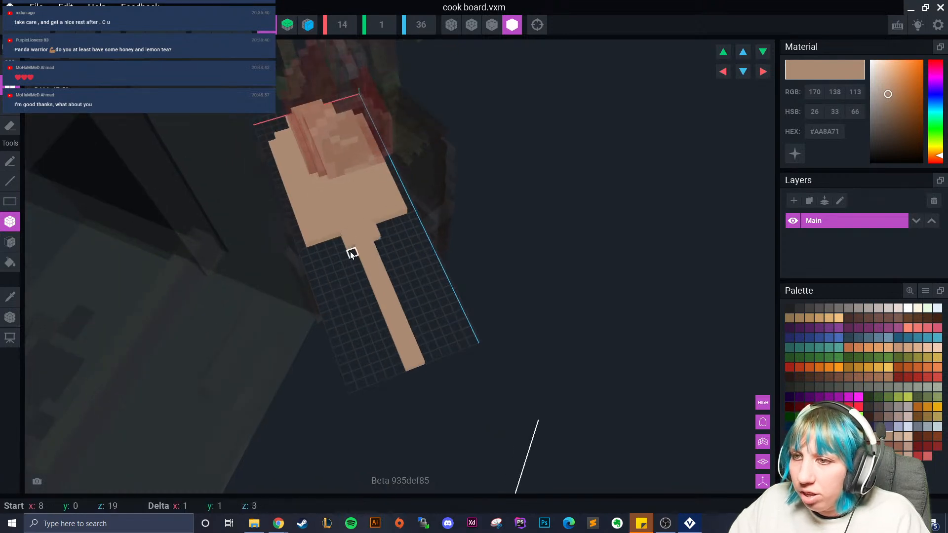
Paint the neck block and the handle in the darker brown #967560.
right_drag(380, 314, 762, 311)
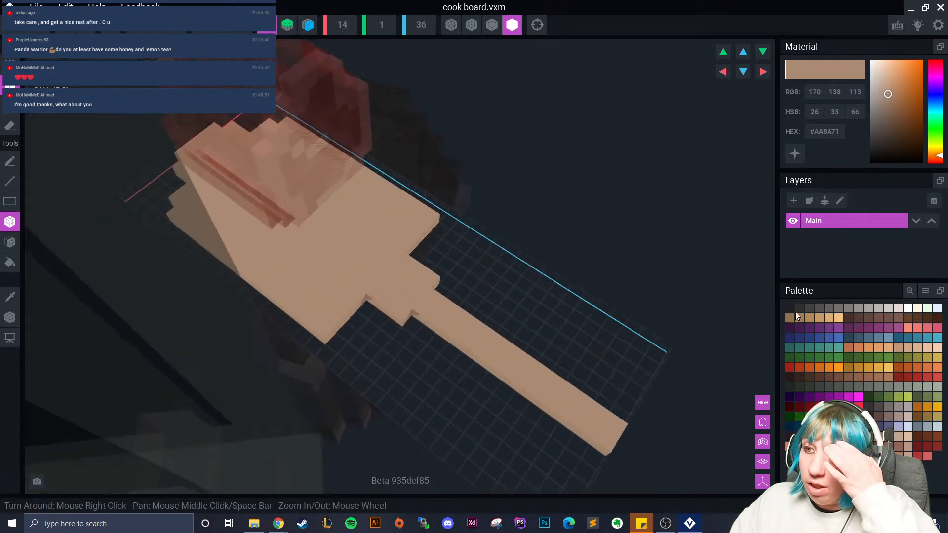
click(878, 436)
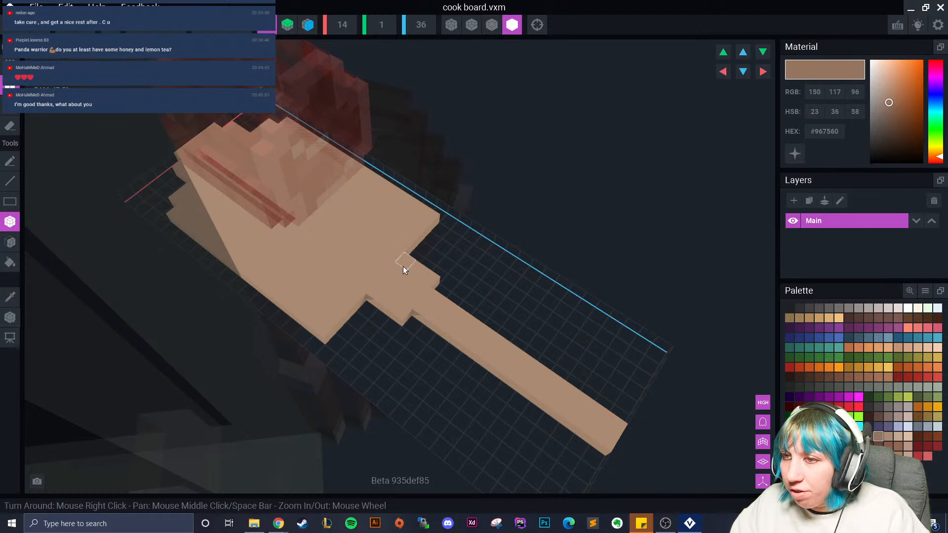
drag(406, 269, 400, 311)
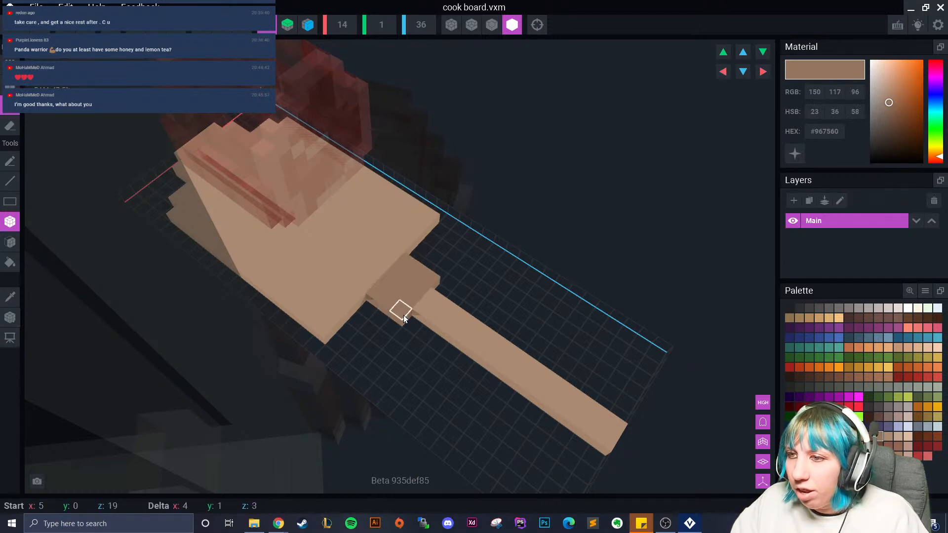
right_drag(620, 455, 533, 423)
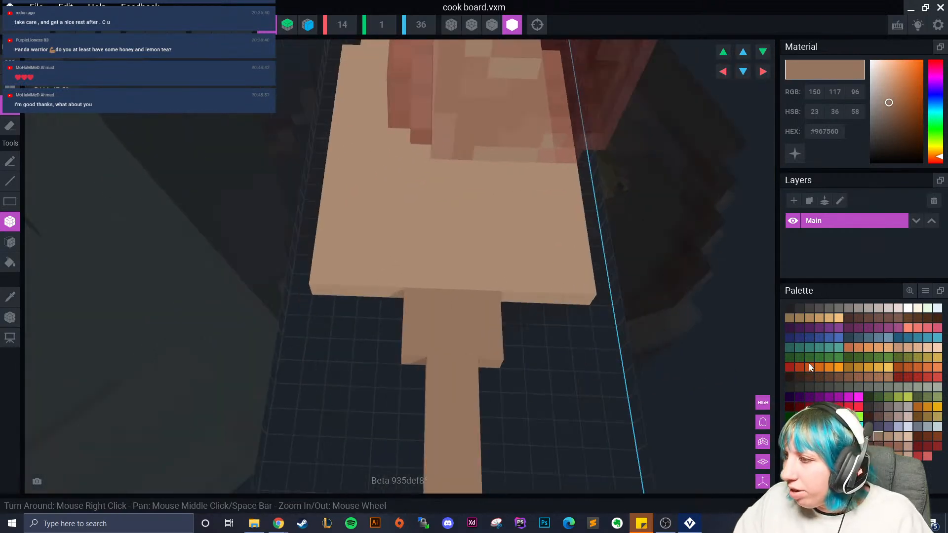
Paint two dark grey #534F4E fastener patches where the neck meets the blade.
click(819, 309)
click(422, 293)
mouse_move(421, 293)
right_down()
mouse_move(488, 370)
mouse_move(518, 358)
mouse_move(504, 376)
mouse_move(493, 372)
mouse_move(501, 383)
mouse_move(424, 378)
mouse_move(421, 396)
mouse_move(420, 384)
mouse_move(378, 378)
mouse_move(262, 470)
right_up()
scroll(419, 384, up, 3)
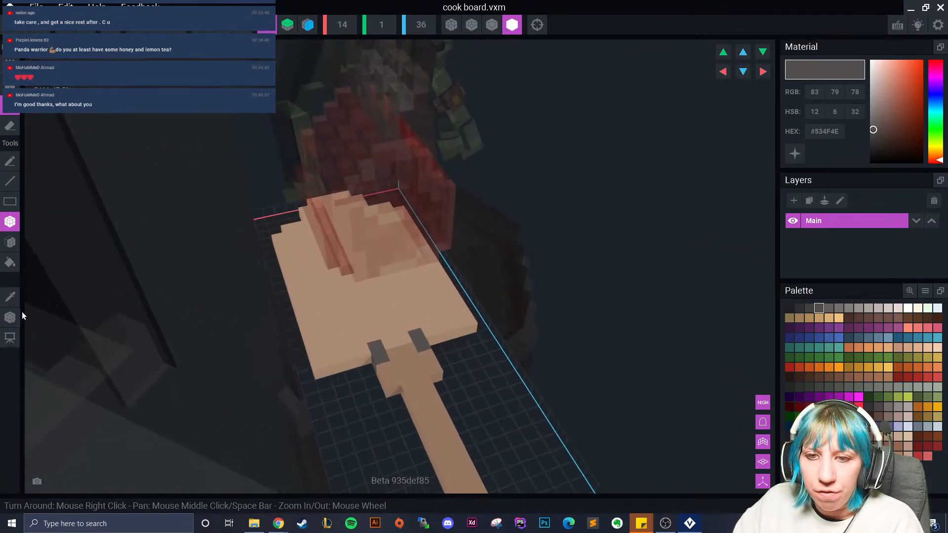
Resample the blade's tan #AA8A71, add a one-voxel strip along its side and small shoulders beside the neck.
alt+click(301, 301)
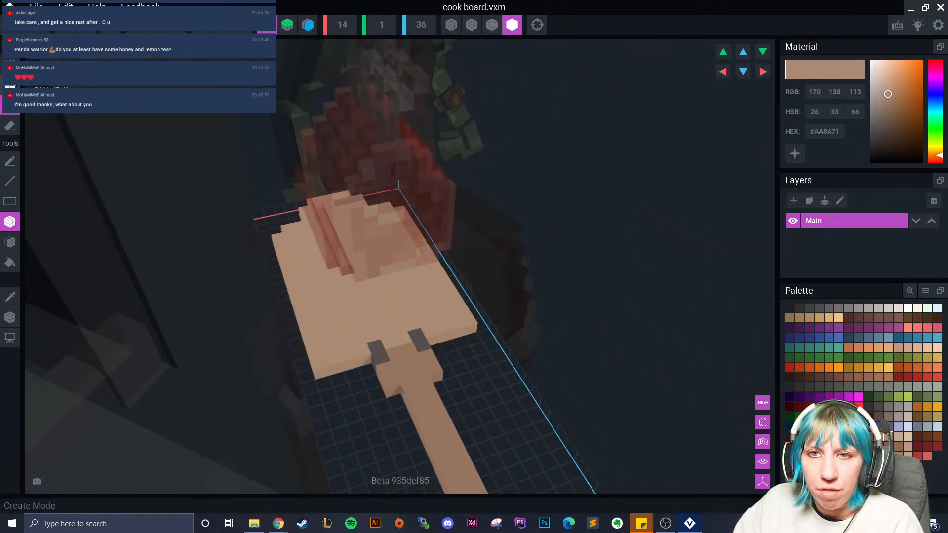
drag(269, 257, 290, 315)
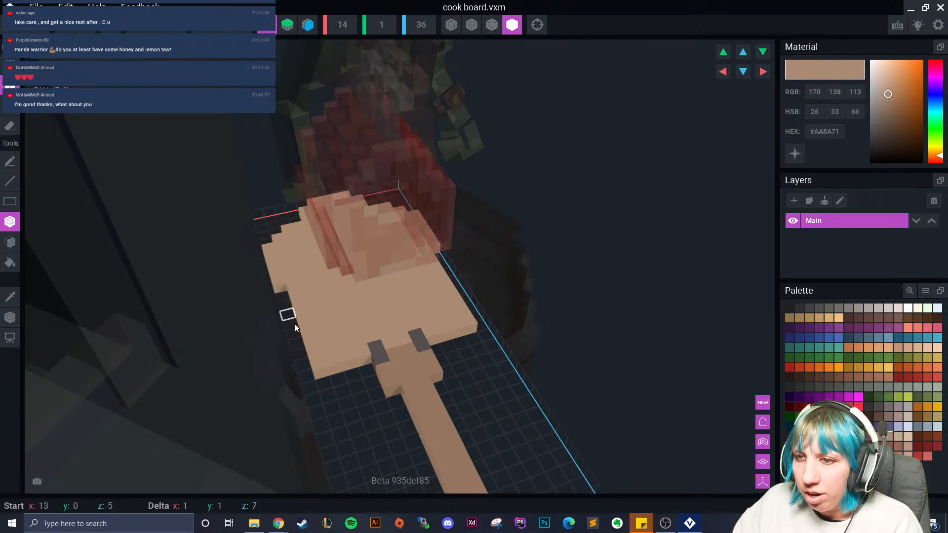
drag(307, 377, 309, 378)
right_drag(324, 392, 261, 378)
middle_drag(716, 369, 448, 371)
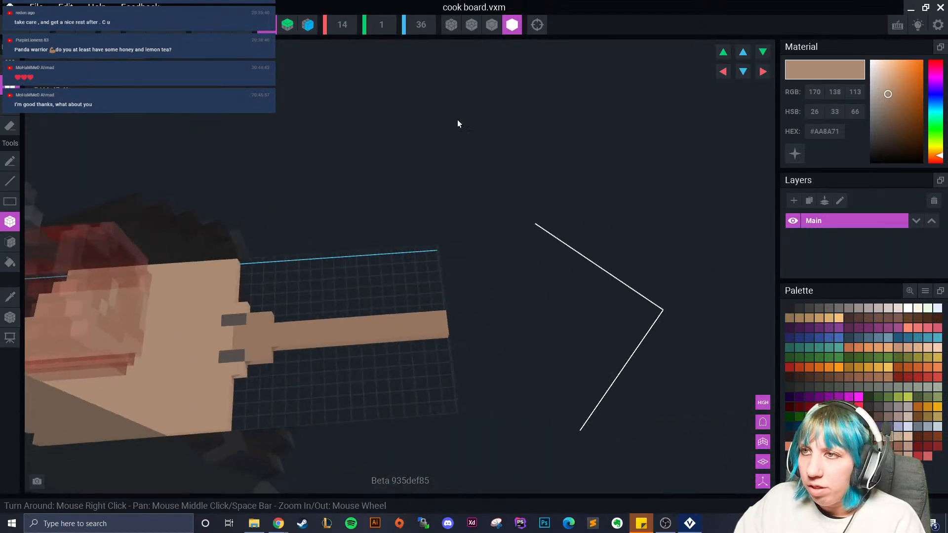
Set the board's Z depth to 39 voxels and extend the handle to the end of the grid.
click(423, 29)
text(3)
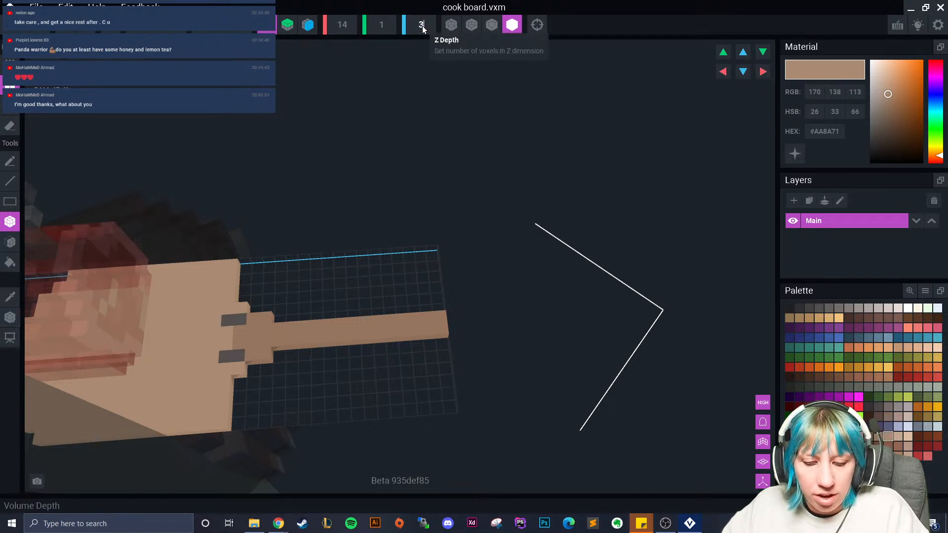
text(9)
key(Return)
mouse_move(419, 330)
right_down()
mouse_move(413, 342)
mouse_move(419, 330)
right_up()
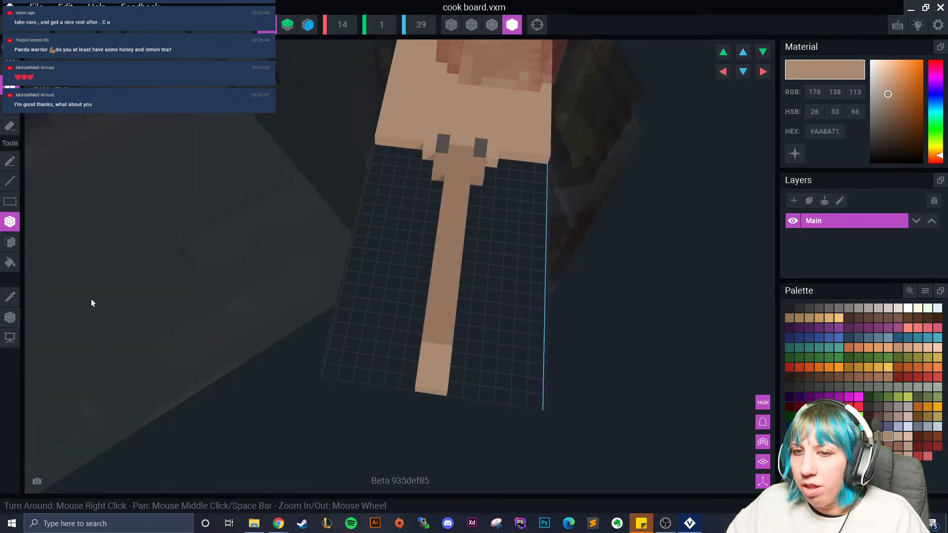
Sample the handle's brown #967560 and paint the handle's new end section with it.
click(9, 299)
click(443, 271)
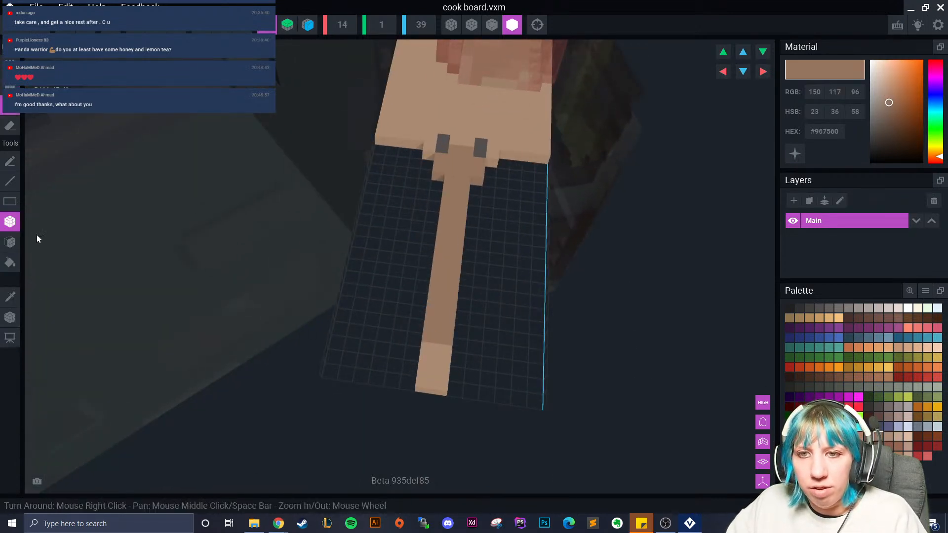
right_drag(428, 354, 335, 239)
Move the cook board's pivot to X 7 and out to the handle's end, and return to the kitchen cauldron scene.
click(11, 320)
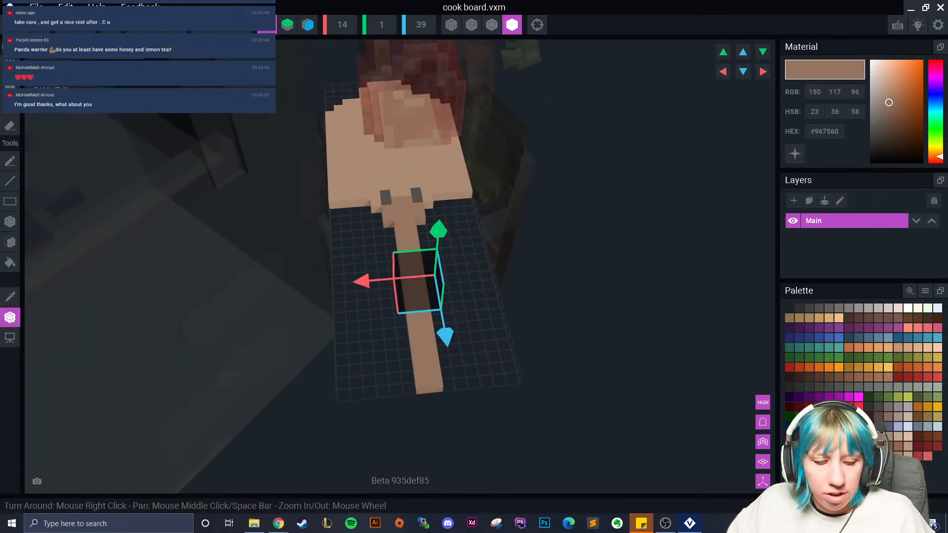
drag(365, 286, 343, 288)
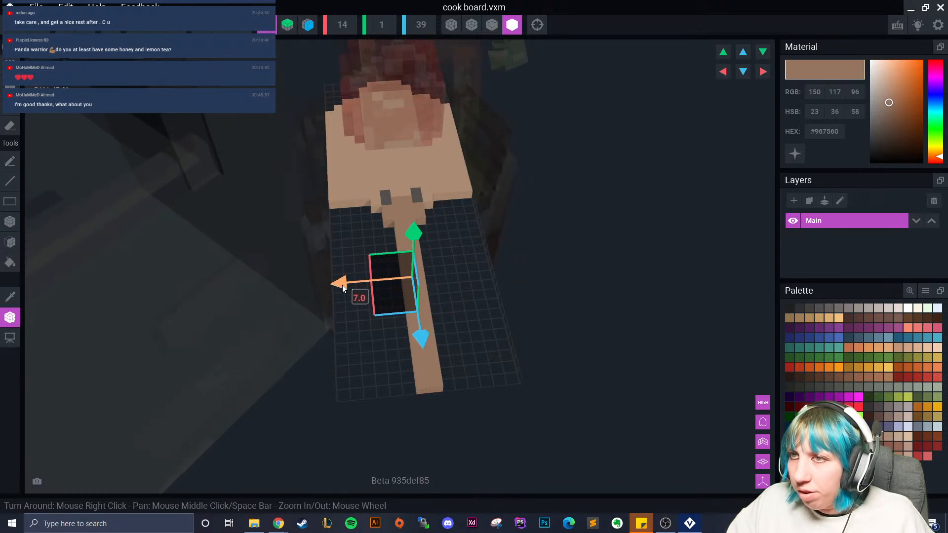
drag(421, 340, 430, 482)
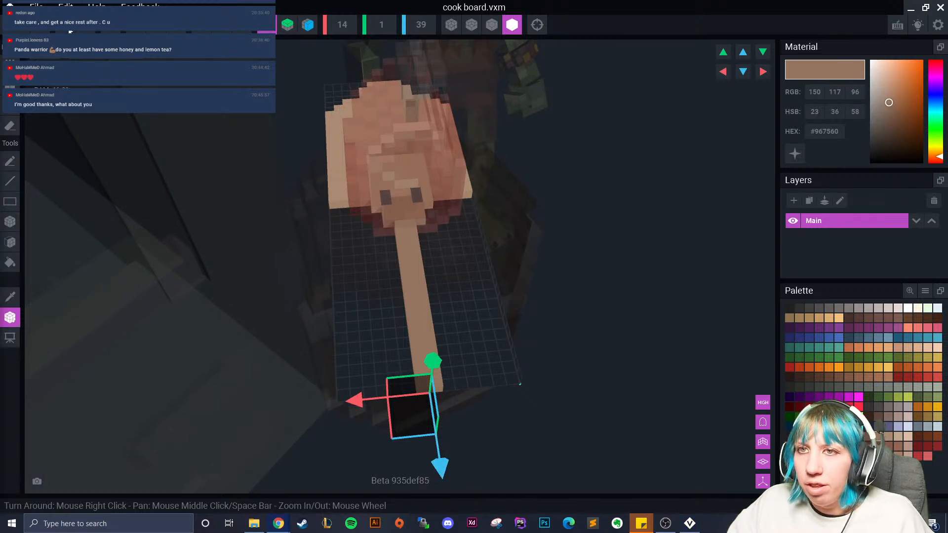
click(18, 29)
click(345, 199)
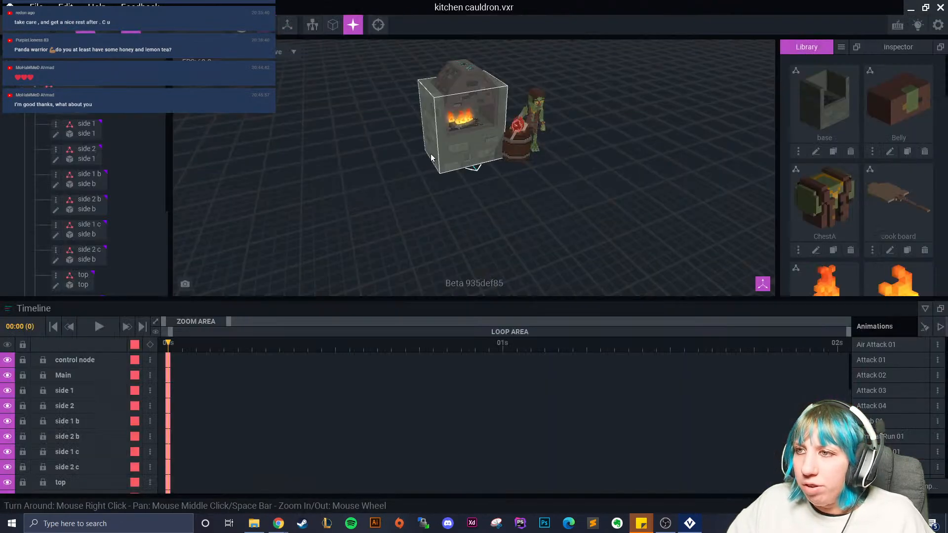
Move the board on the keg to Z 10 and the meat on its blade to Z -28.
scroll(431, 154, up, 3)
right_drag(431, 155, 444, 208)
scroll(445, 208, up, 4)
middle_drag(715, 155, 475, 228)
scroll(475, 227, up, 3)
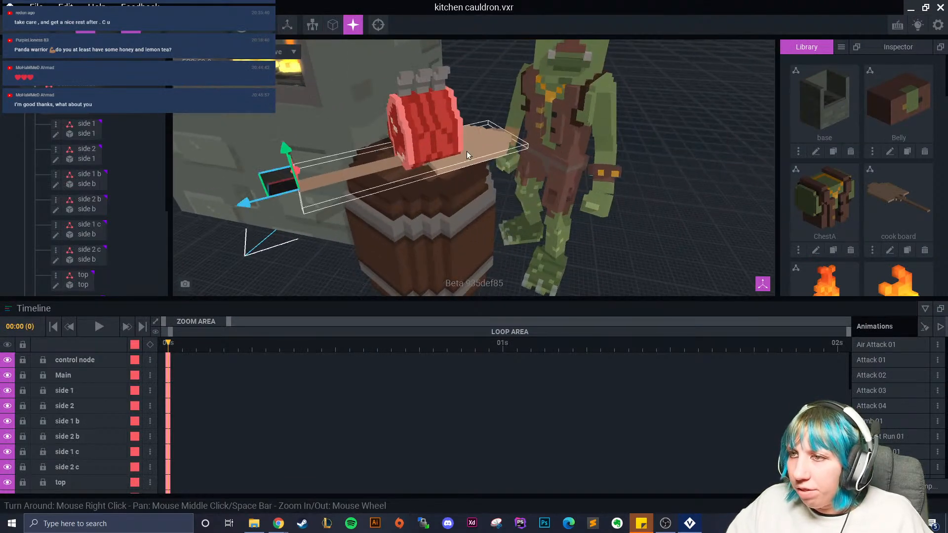
click(466, 151)
drag(240, 210, 203, 216)
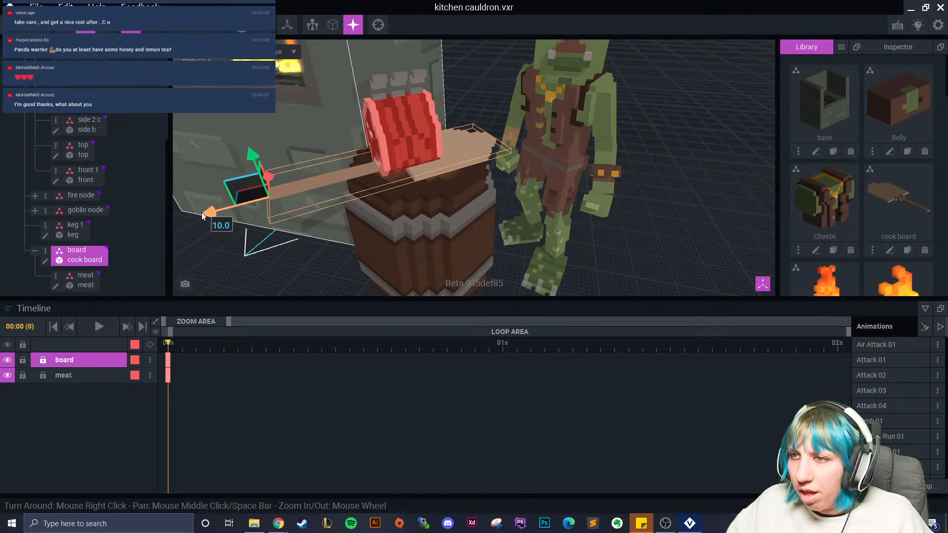
click(400, 148)
drag(367, 175, 404, 168)
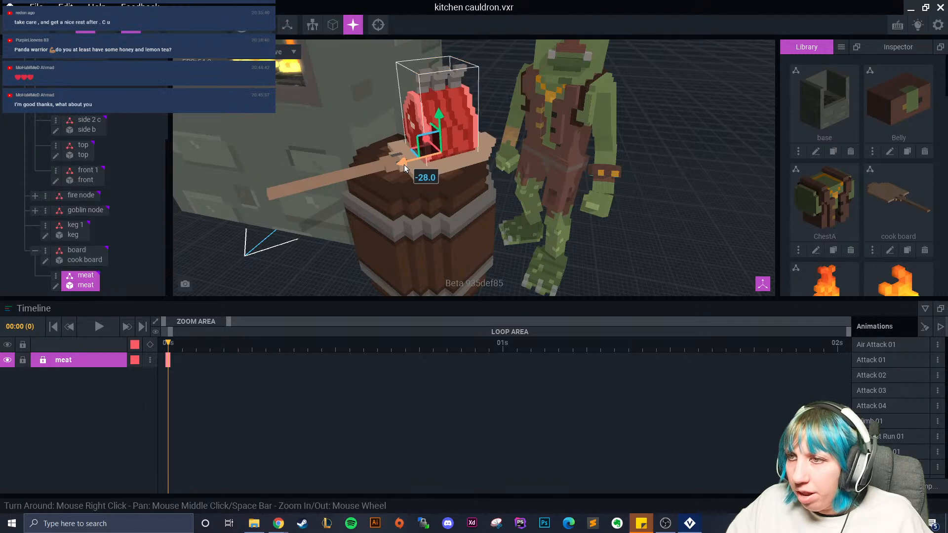
Move the board with its meat off the keg to the front of the oven, at about X 6.
click(296, 192)
right_drag(483, 212, 543, 249)
scroll(522, 203, down, 4)
right_drag(522, 203, 524, 166)
scroll(449, 161, up, 3)
right_drag(472, 199, 470, 199)
drag(313, 141, 303, 141)
right_drag(474, 158, 489, 174)
right_drag(380, 182, 460, 170)
drag(461, 171, 291, 185)
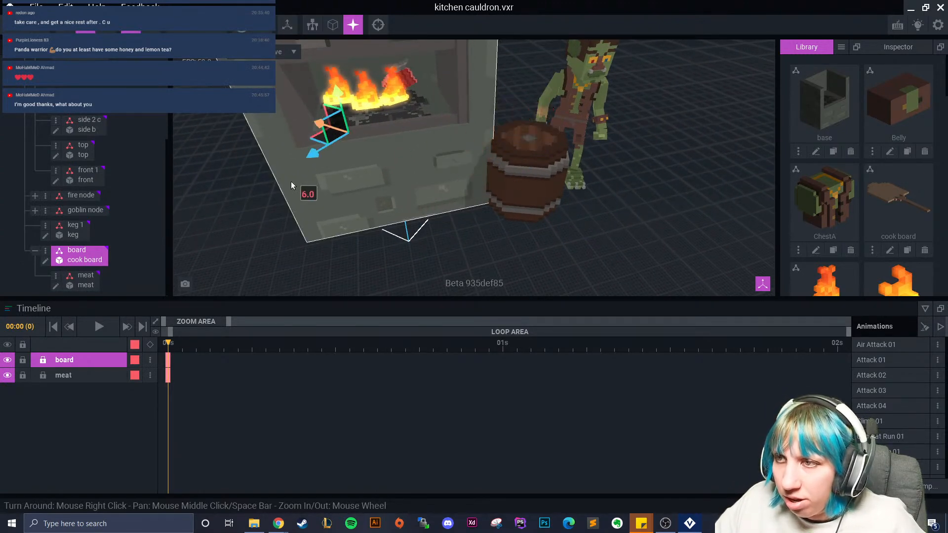
Try the cook board with its meat inside the oven, over the fire with the handle sticking out of the opening.
drag(274, 224, 266, 212)
drag(283, 165, 270, 131)
drag(262, 180, 319, 199)
key(e)
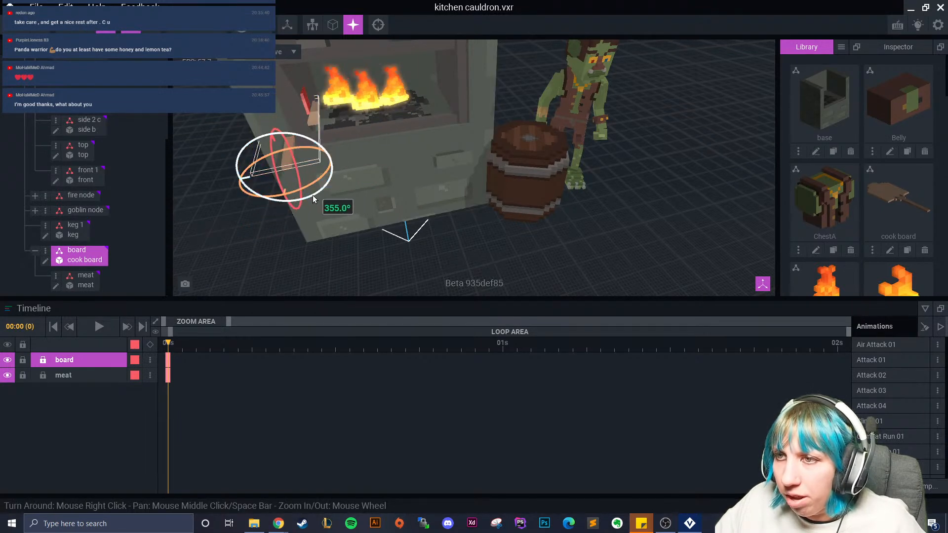
click(88, 28)
drag(232, 180, 441, 188)
scroll(498, 182, up, 4)
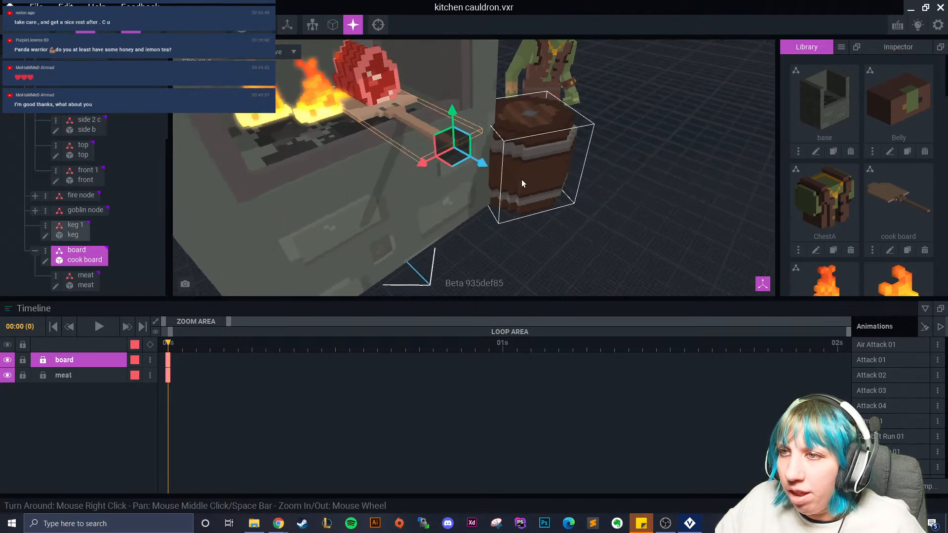
Slide the board along the oven opening to about Z 34 and adjust its height.
scroll(587, 182, up, 3)
click(616, 203)
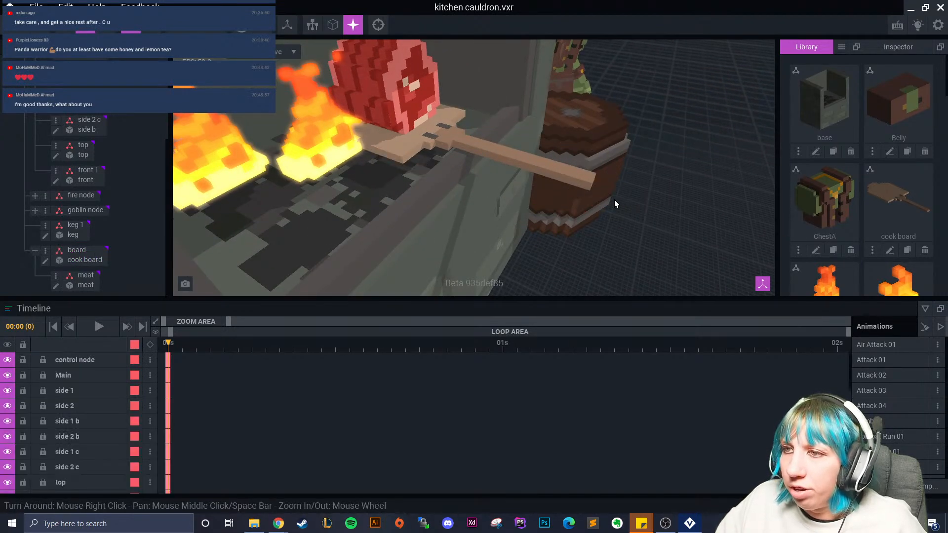
click(574, 179)
drag(638, 199, 615, 195)
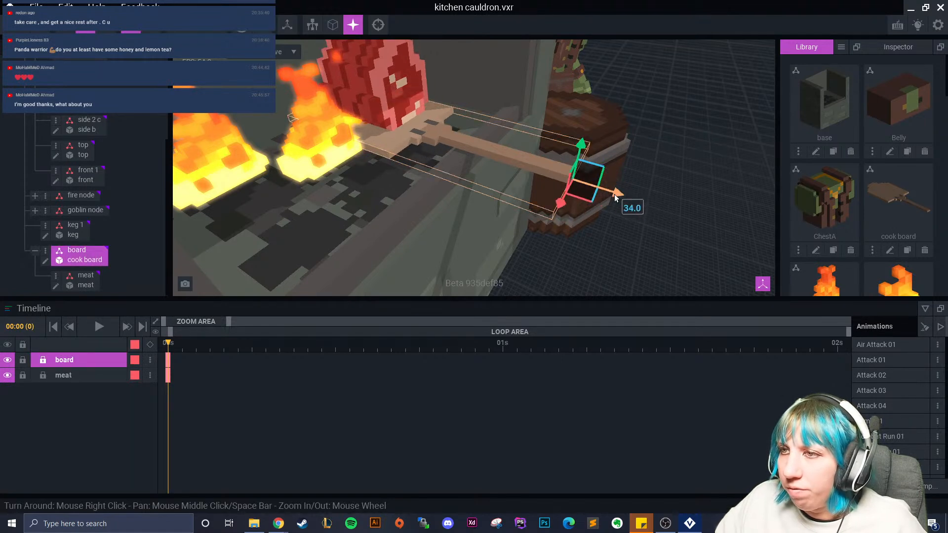
mouse_move(584, 151)
mouse_down()
mouse_move(576, 176)
mouse_move(581, 148)
mouse_up()
Pull the board out of the oven over the keg and turn it so the handle points away from the goblin.
right_drag(588, 193, 486, 176)
drag(443, 144, 666, 184)
click(105, 25)
right_drag(598, 170, 546, 188)
scroll(544, 188, down, 4)
scroll(534, 187, up, 3)
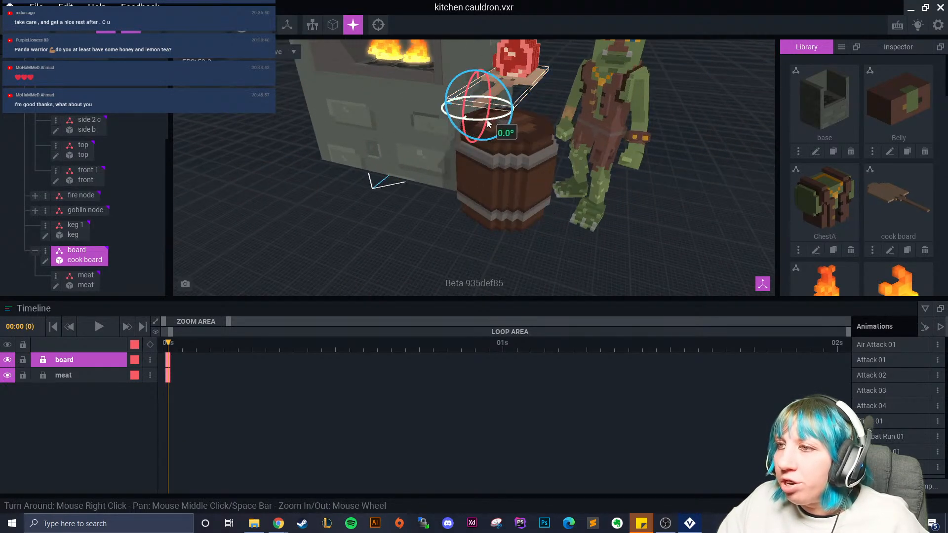
drag(489, 119, 390, 126)
Lower the board with its meat onto the top of the keg, at about X -52.
click(85, 24)
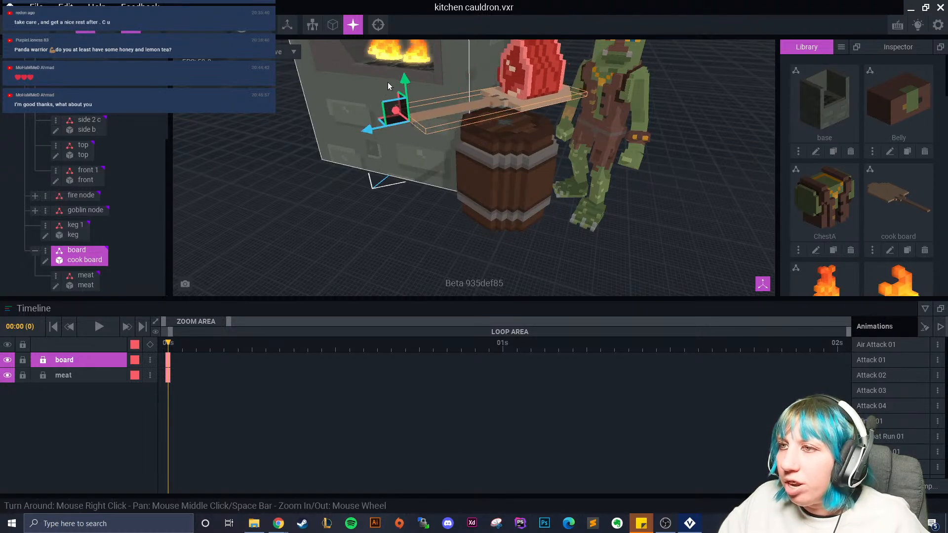
drag(405, 84, 407, 135)
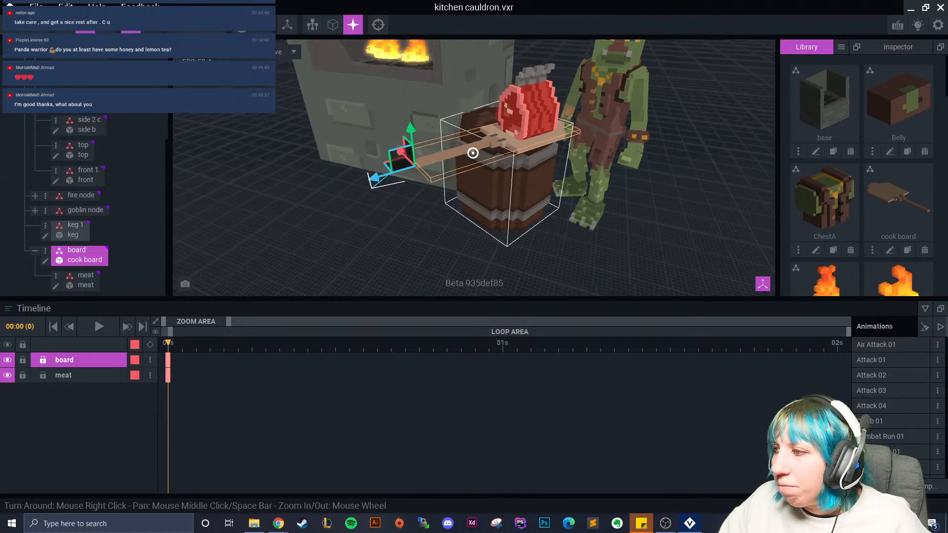
right_drag(473, 153, 485, 159)
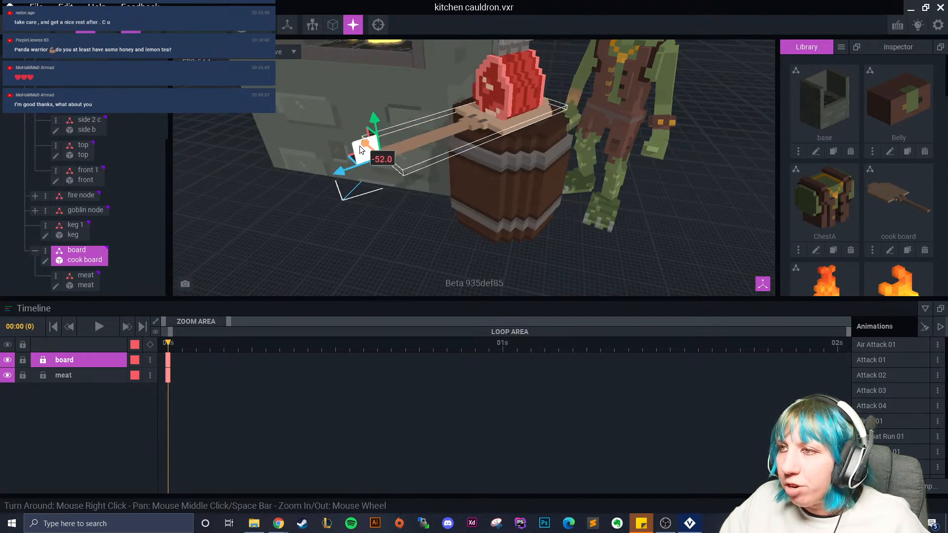
scroll(393, 164, up, 5)
scroll(500, 199, down, 5)
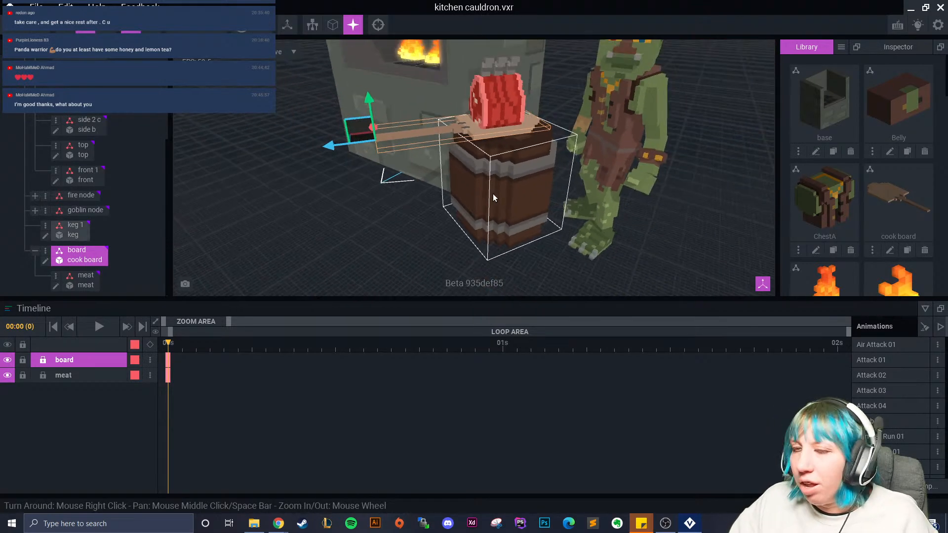
scroll(468, 181, down, 3)
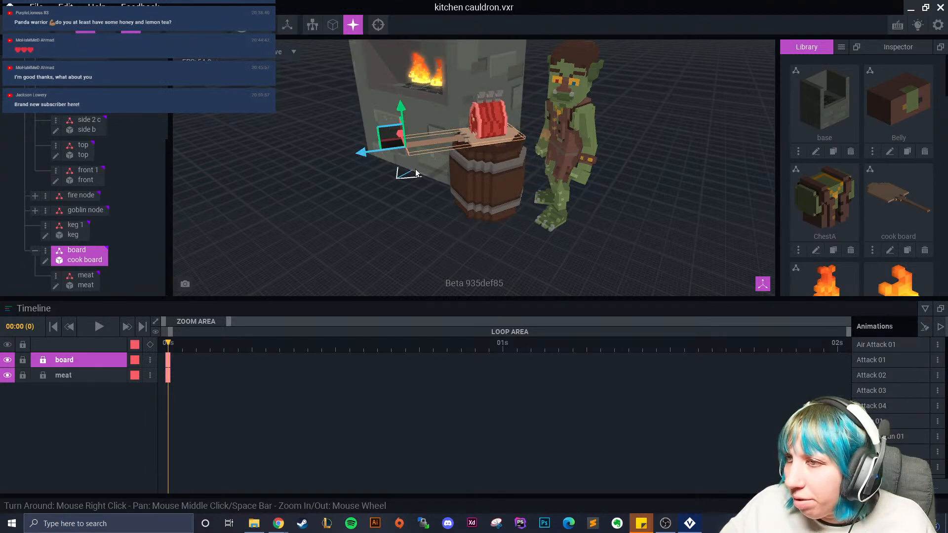
Turn the board slightly around its handle end so it rests across the keg, and deselect it.
scroll(372, 157, up, 3)
right_drag(376, 168, 489, 175)
key(e)
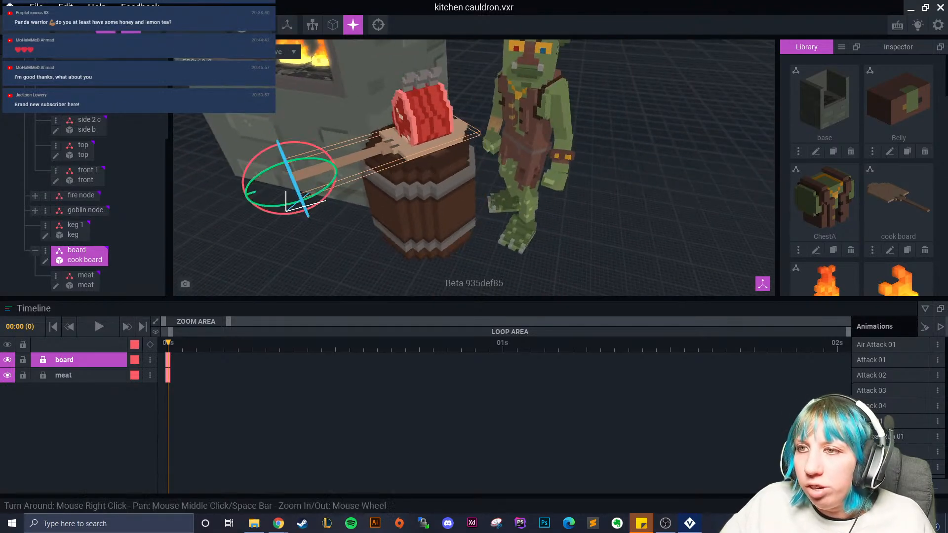
drag(318, 198, 248, 172)
click(88, 30)
scroll(521, 180, down, 2)
click(602, 218)
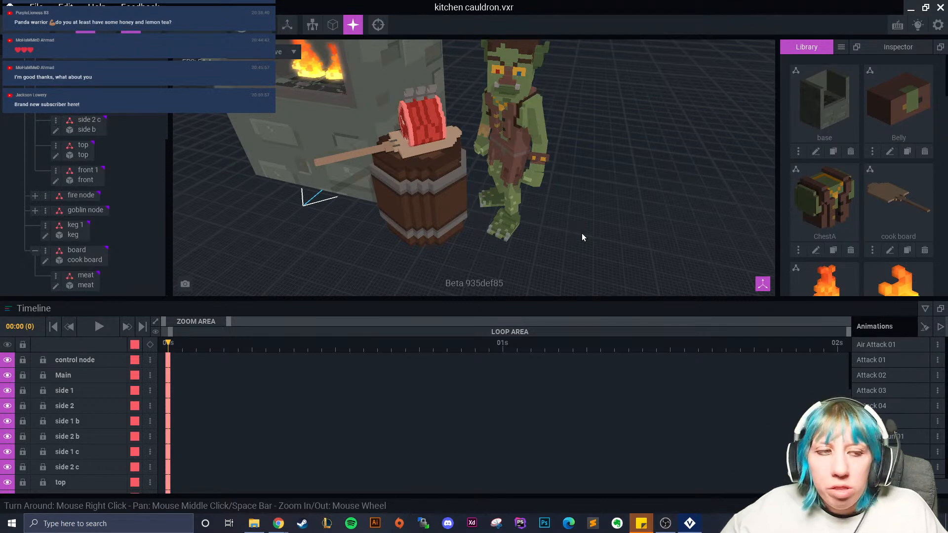
Check the options of the Air Attack 01 animation and switch back to the Idle animation.
click(401, 188)
scroll(402, 189, up, 3)
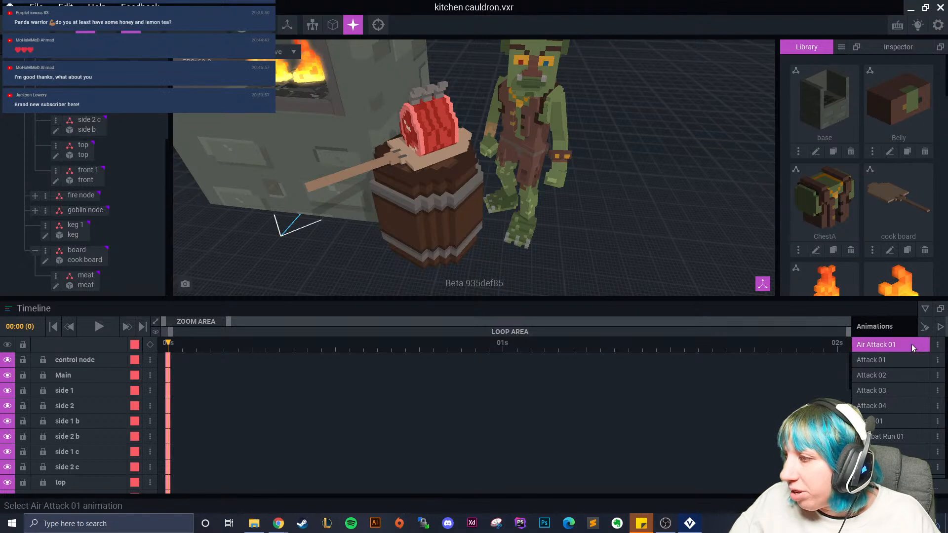
click(938, 345)
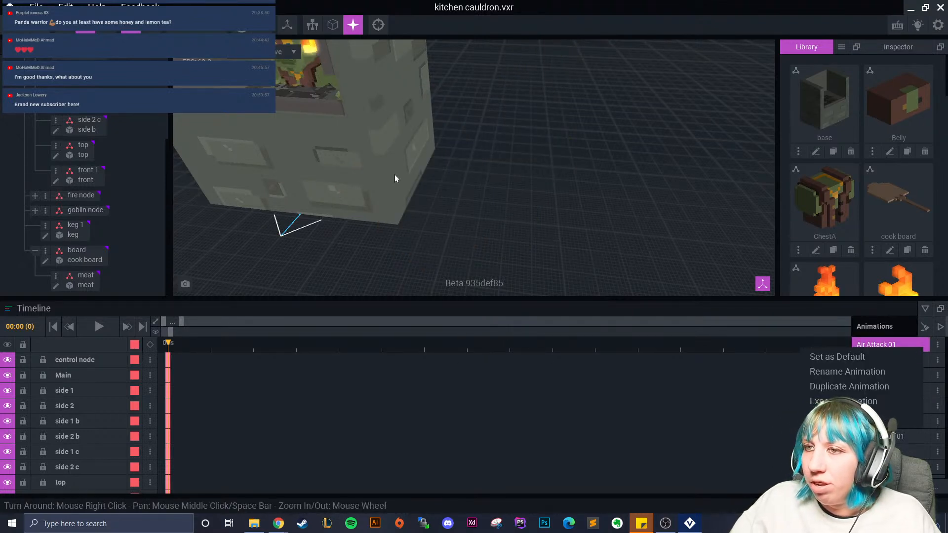
click(702, 449)
scroll(894, 429, down, 3)
scroll(891, 429, up, 3)
scroll(904, 420, down, 5)
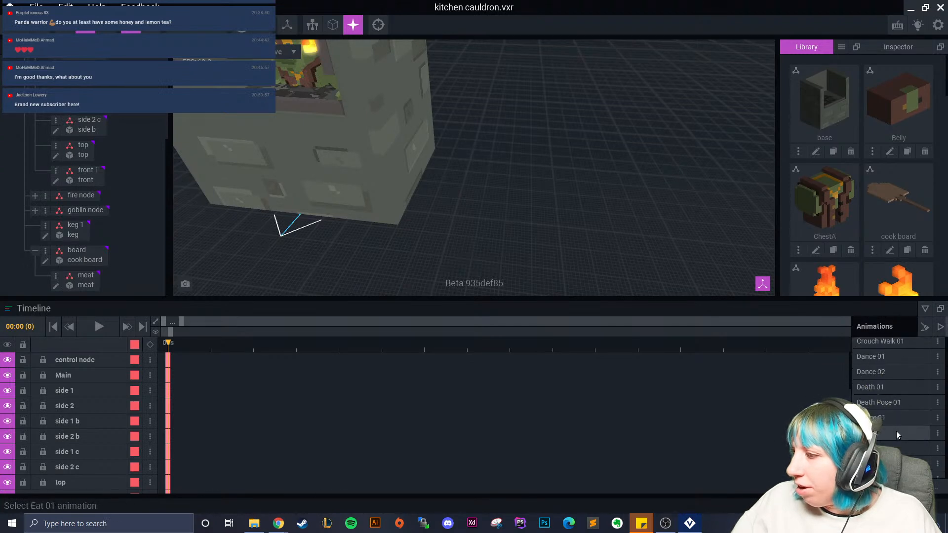
scroll(906, 450, down, 3)
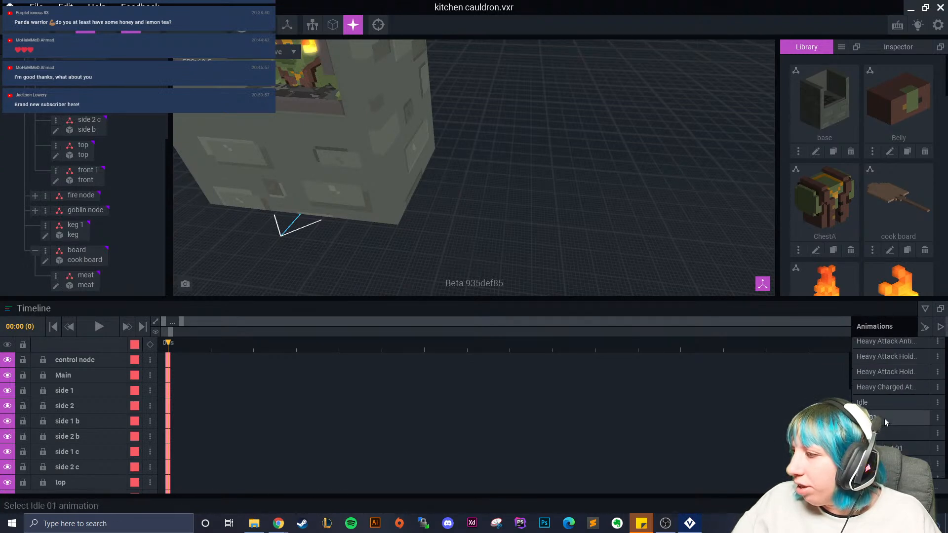
click(883, 407)
Look through the animation list and check the options of Crouch Idle 01.
scroll(889, 370, up, 5)
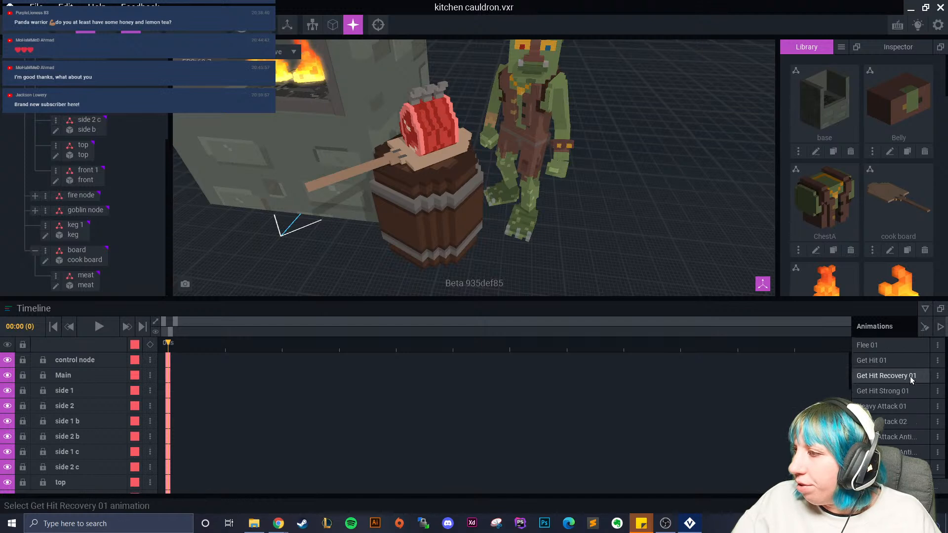
scroll(918, 375, up, 4)
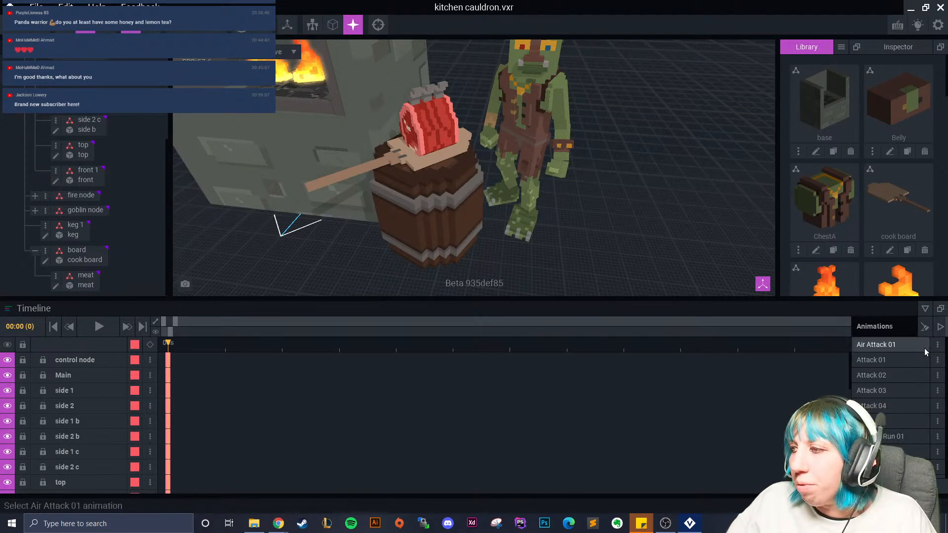
scroll(899, 415, down, 1)
scroll(899, 415, down, 1)
click(937, 392)
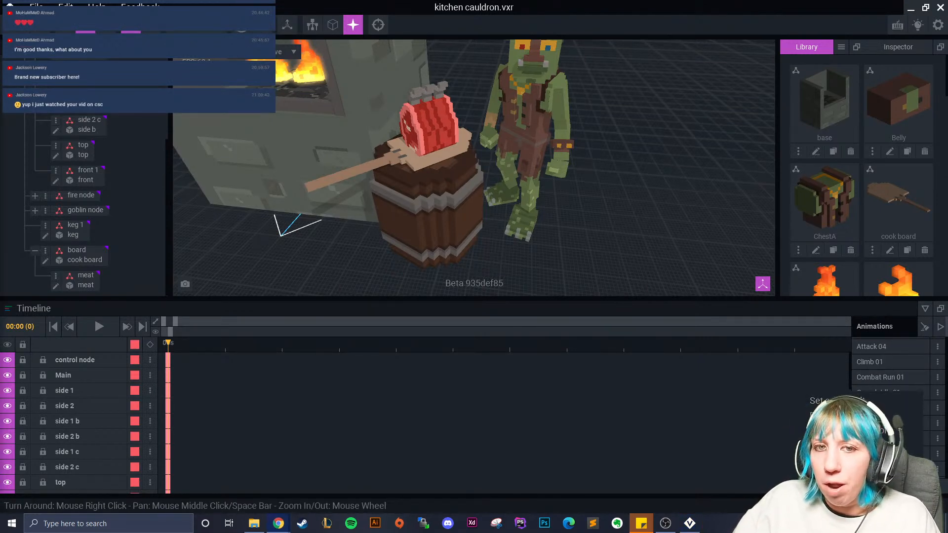
click(811, 370)
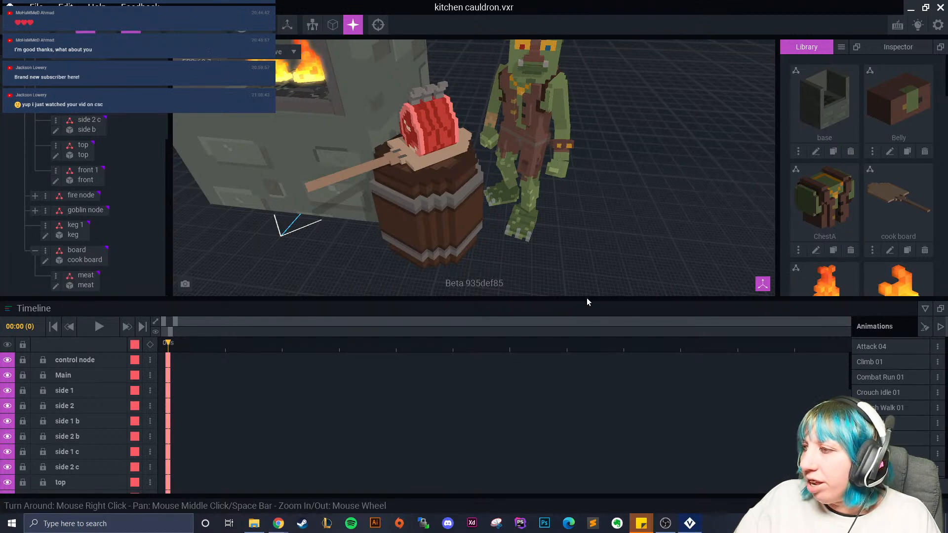
Close kitchen cauldron.vxr with its changes saved and open its folder in File Explorer, under Sandbox stream, goblin castle, basement.
click(10, 7)
click(368, 191)
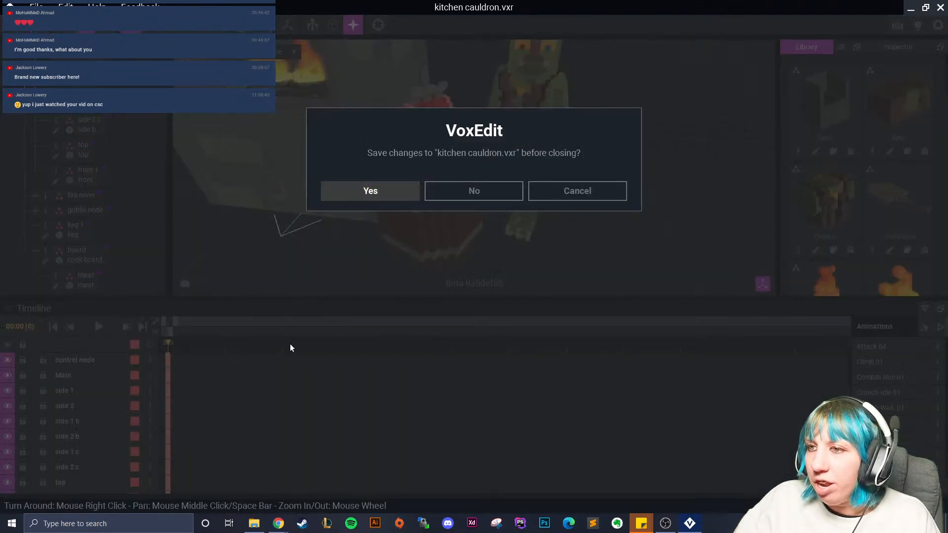
click(258, 526)
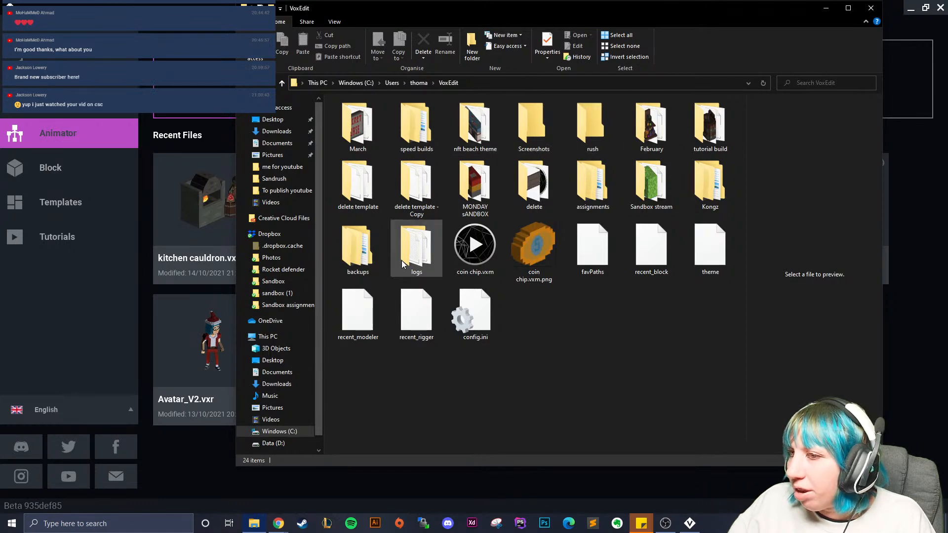
double_click(656, 172)
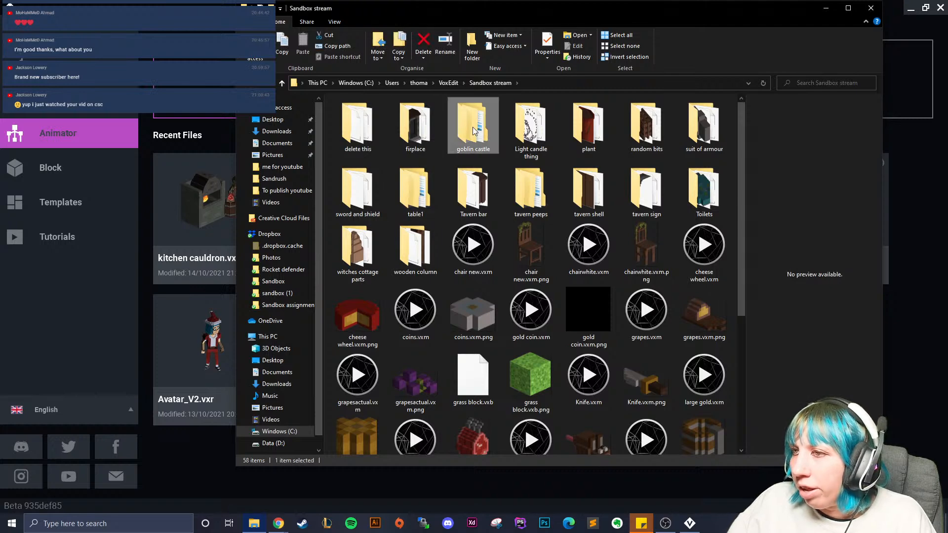
double_click(473, 126)
double_click(359, 115)
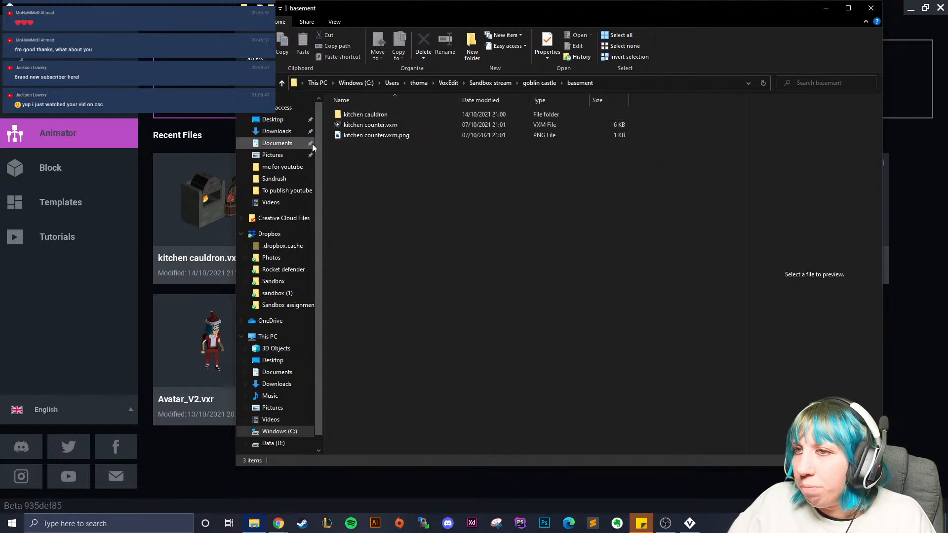
double_click(375, 116)
Delete the kitchen cauldron animation files from Air Attack 01 through Heavy Charged Attack.
scroll(424, 267, down, 5)
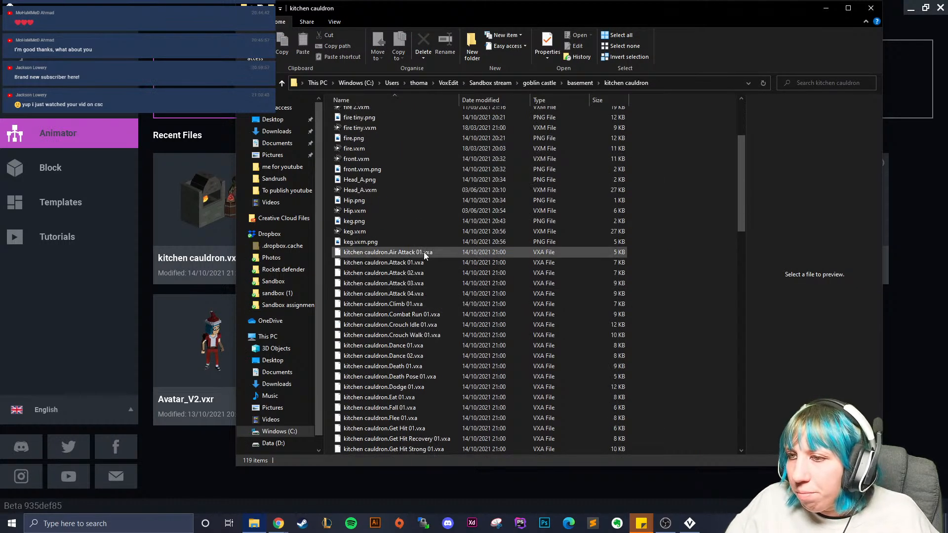
click(381, 223)
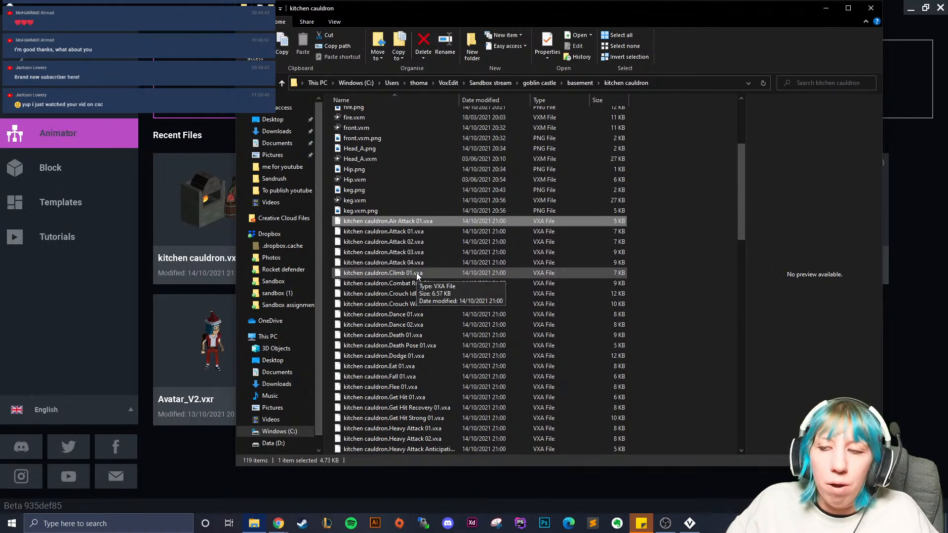
scroll(424, 296, down, 1)
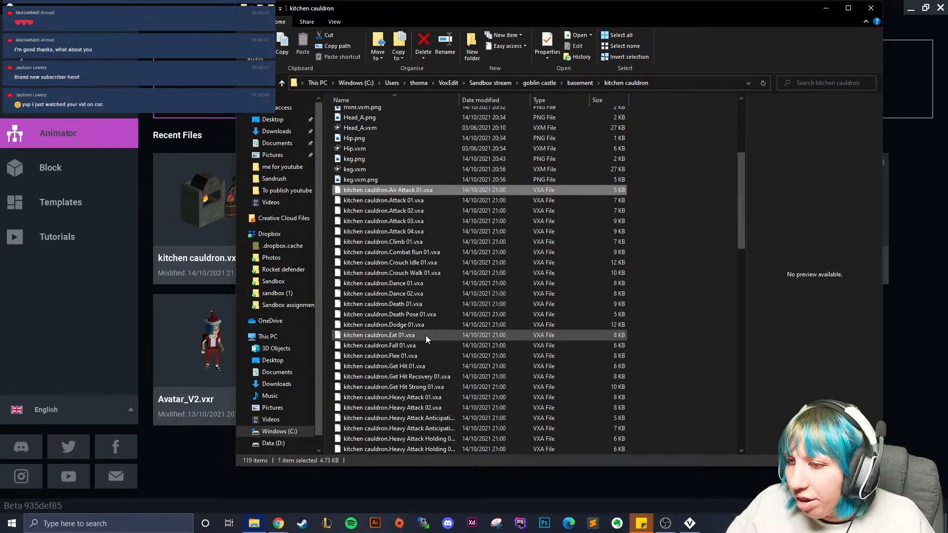
scroll(425, 336, down, 1)
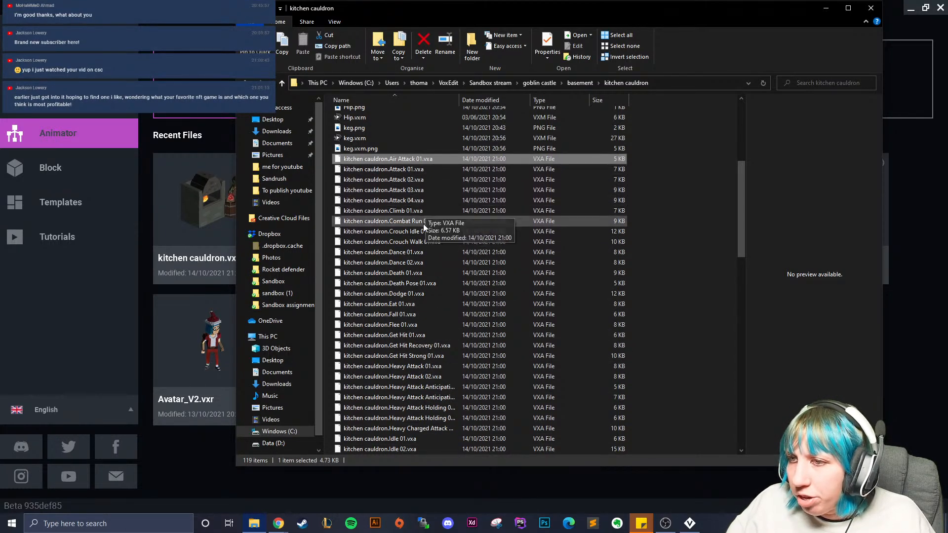
scroll(418, 346, down, 1)
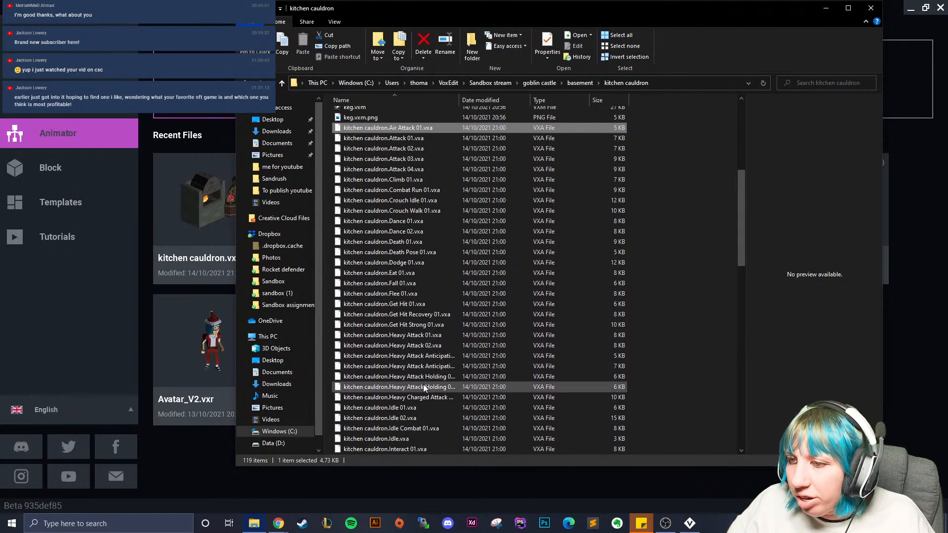
shift+click(431, 398)
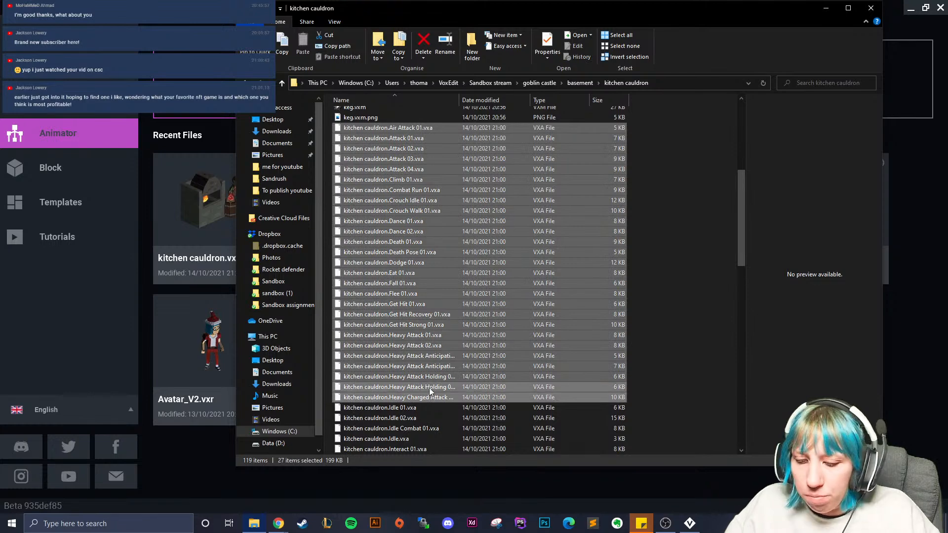
key(Delete)
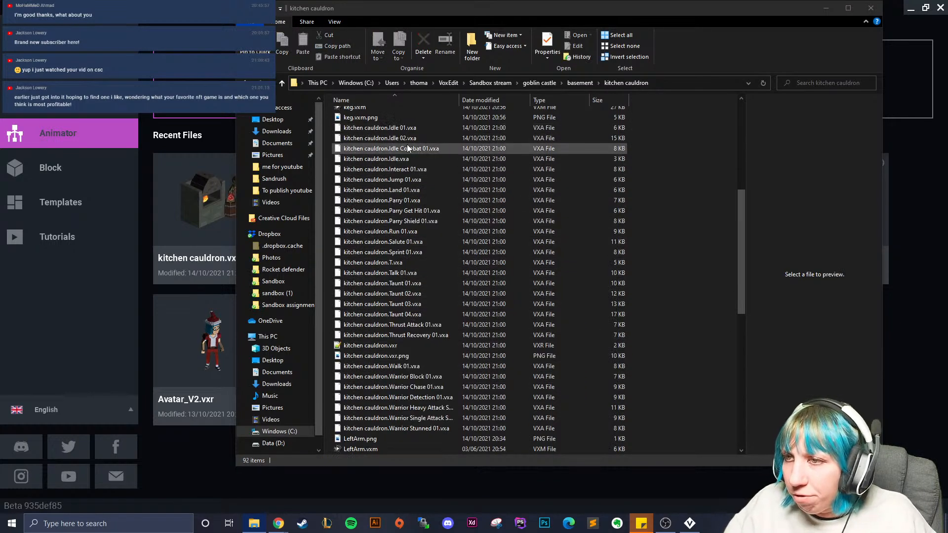
Delete the Idle 02 and Idle Combat 01 animation files.
click(405, 141)
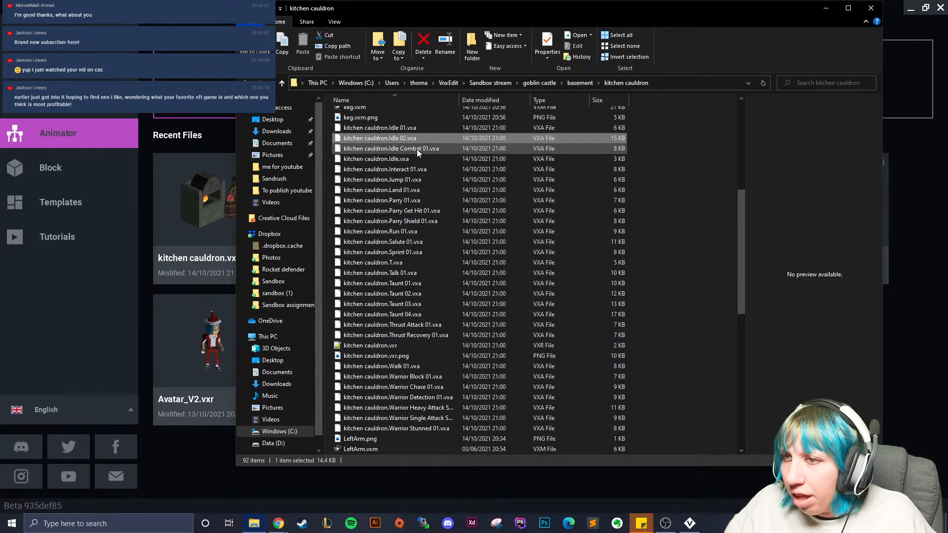
ctrl+click(417, 149)
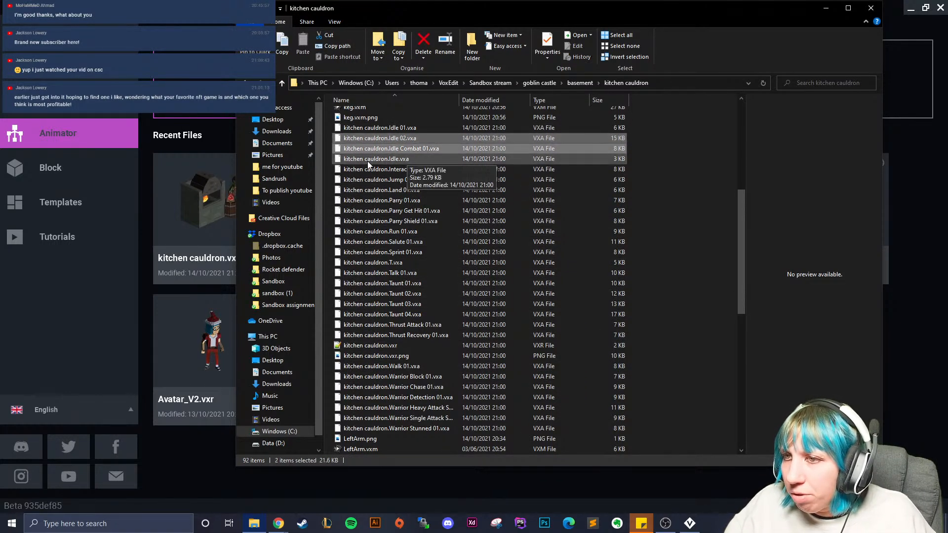
key(Delete)
Delete the kitchen cauldron animation files from Interact 01 through Sprint 01.
click(406, 147)
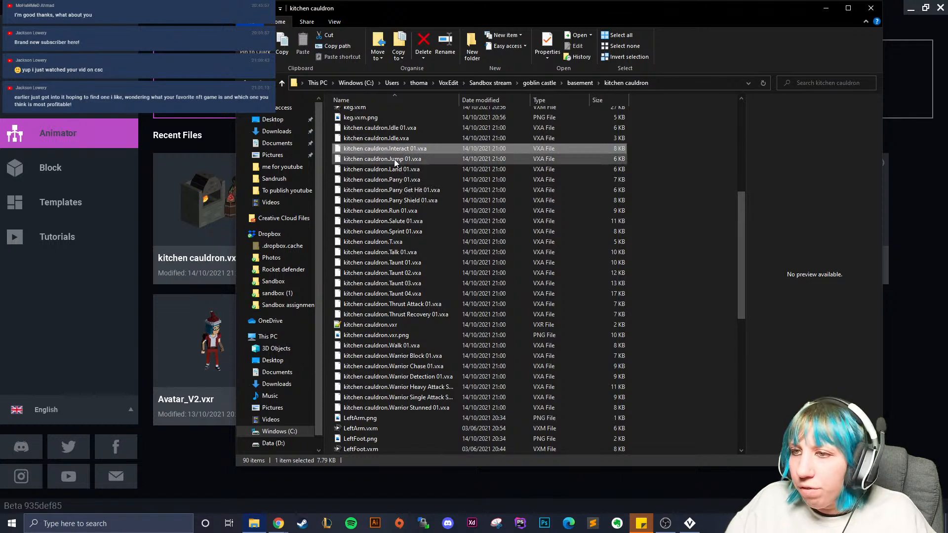
shift+click(419, 230)
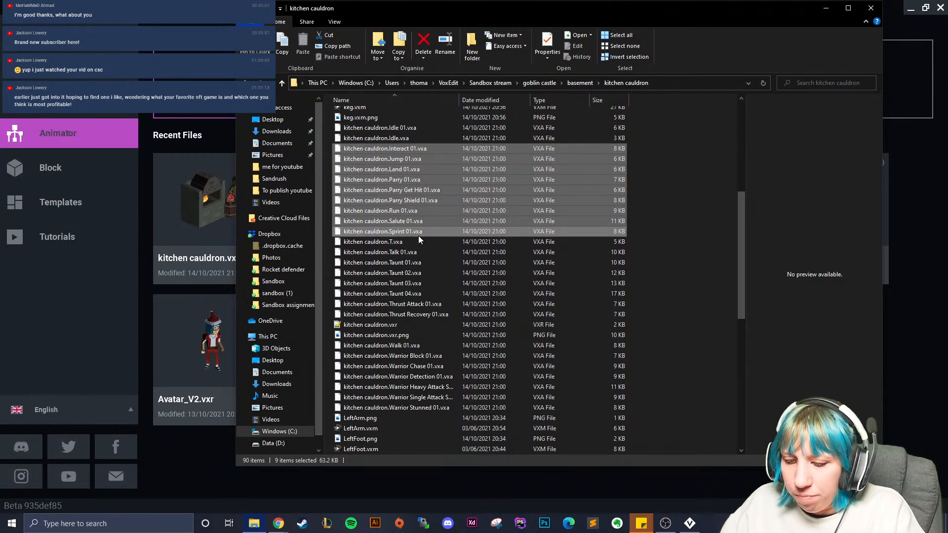
key(Delete)
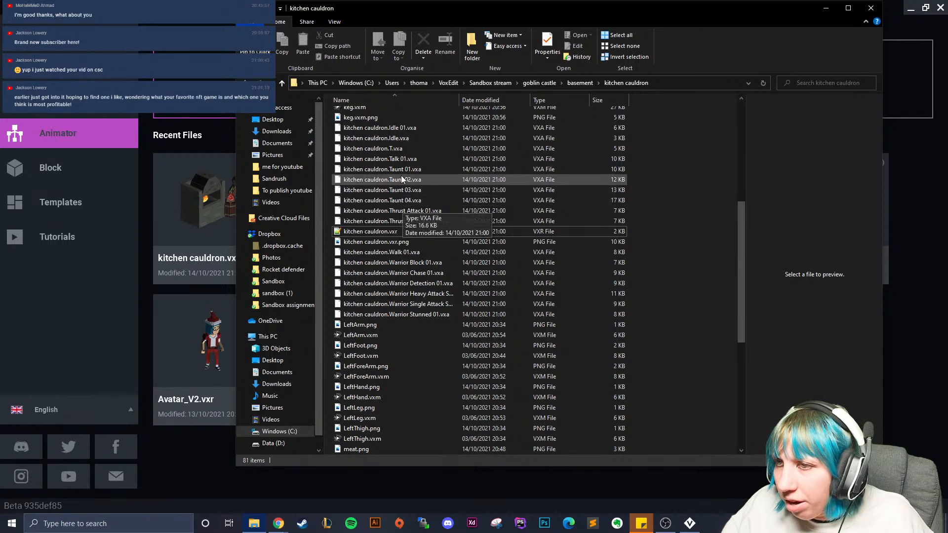
Delete the kitchen cauldron animation files Talk 01 through Thrust Recovery 01 and Walk 01 through Warrior Stunned 01.
click(394, 158)
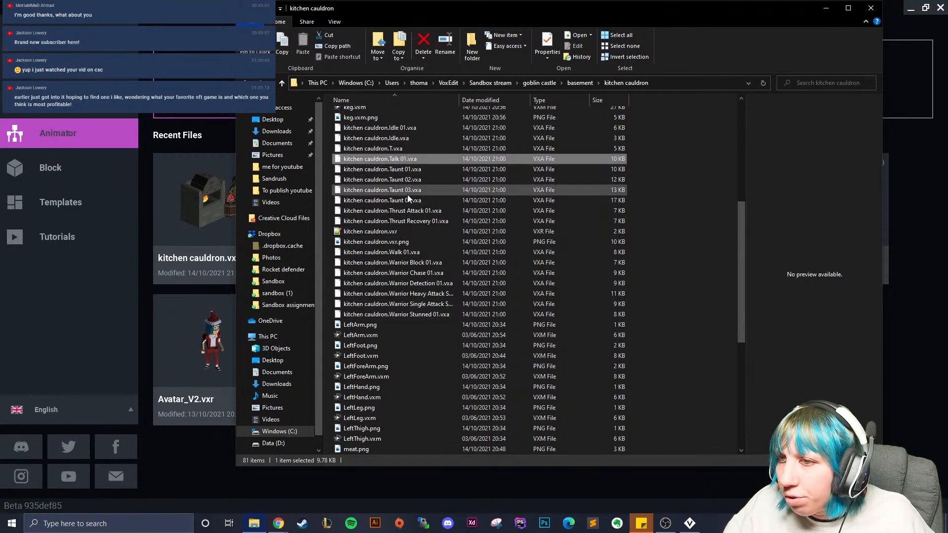
shift+click(418, 220)
key(Delete)
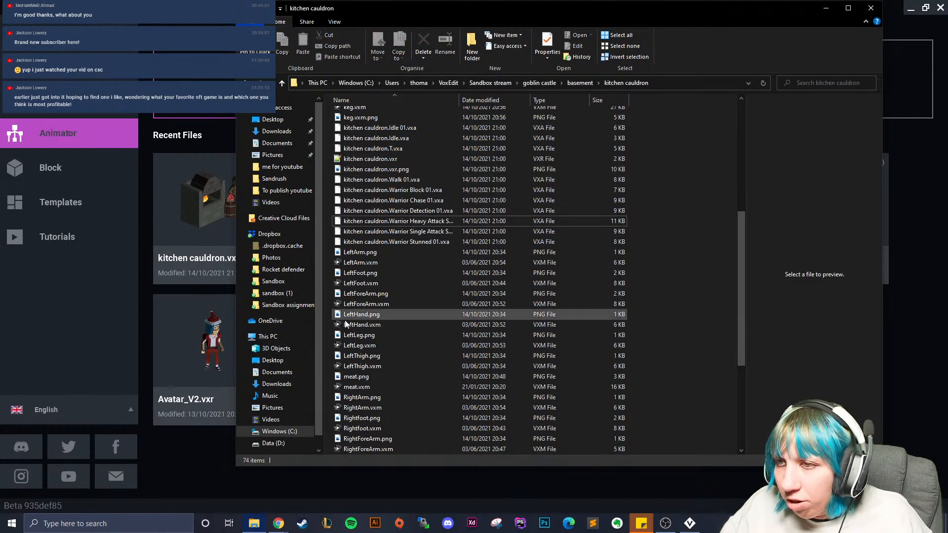
click(395, 180)
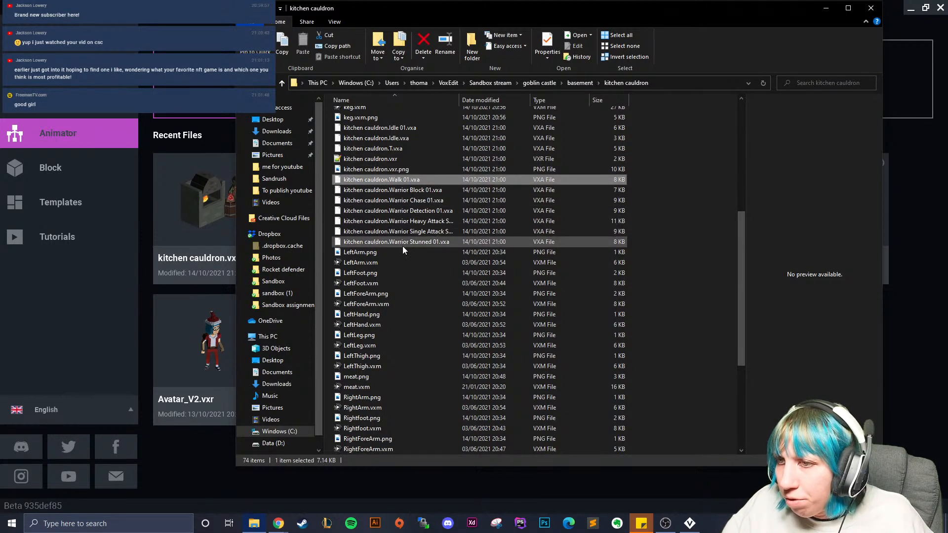
shift+click(401, 245)
key(Delete)
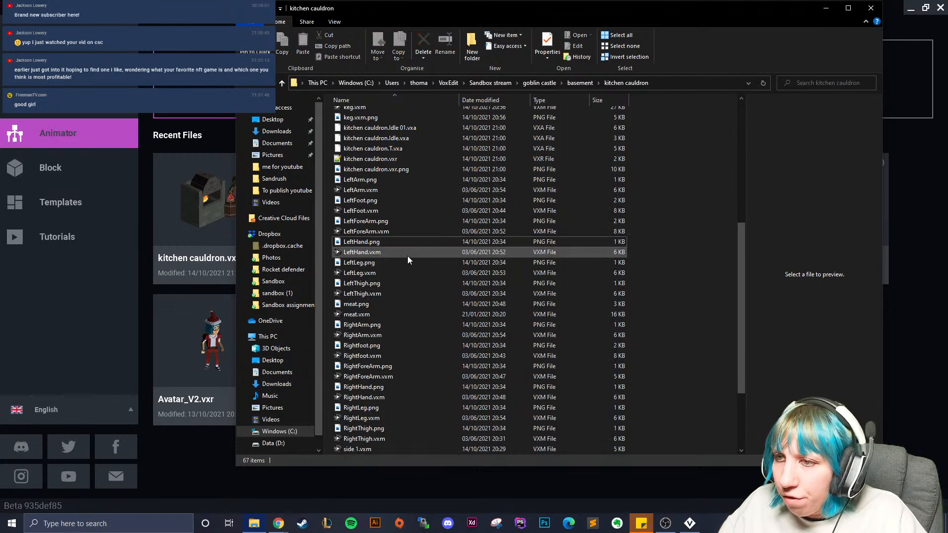
Leave the file folder, reopen kitchen cauldron.vxr in VoxEdit and switch to its Idle animation.
click(826, 8)
click(232, 210)
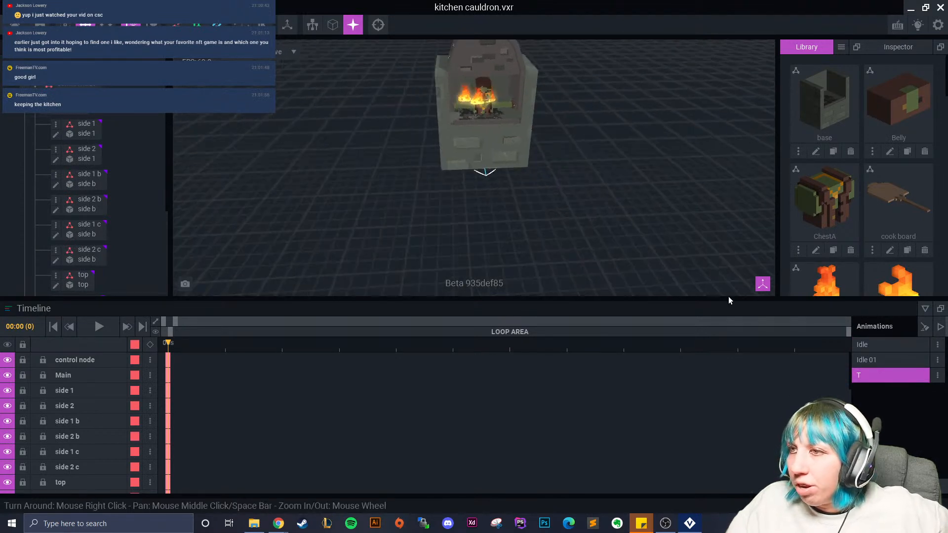
click(903, 359)
click(884, 345)
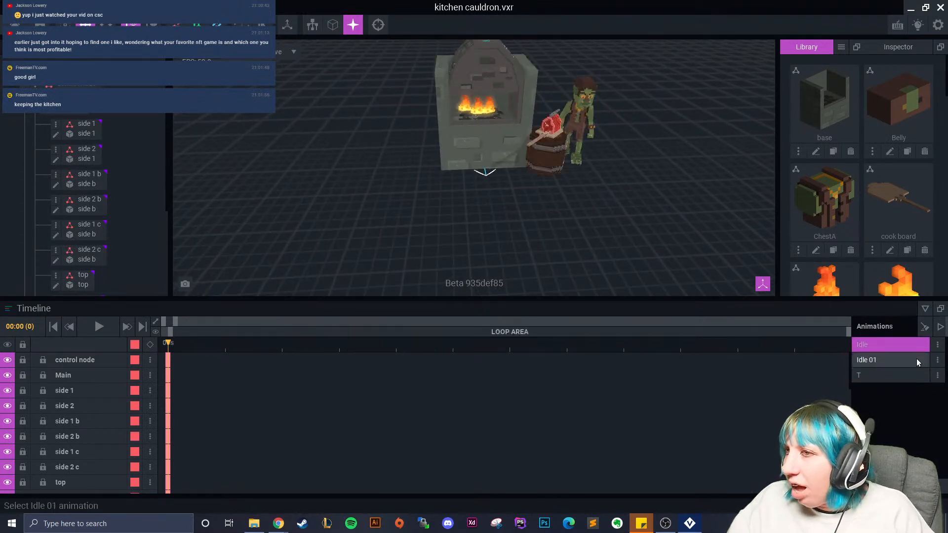
Delete the Idle 01 and T animations from the kitchen cauldron project, leaving Idle selected.
click(938, 360)
click(840, 428)
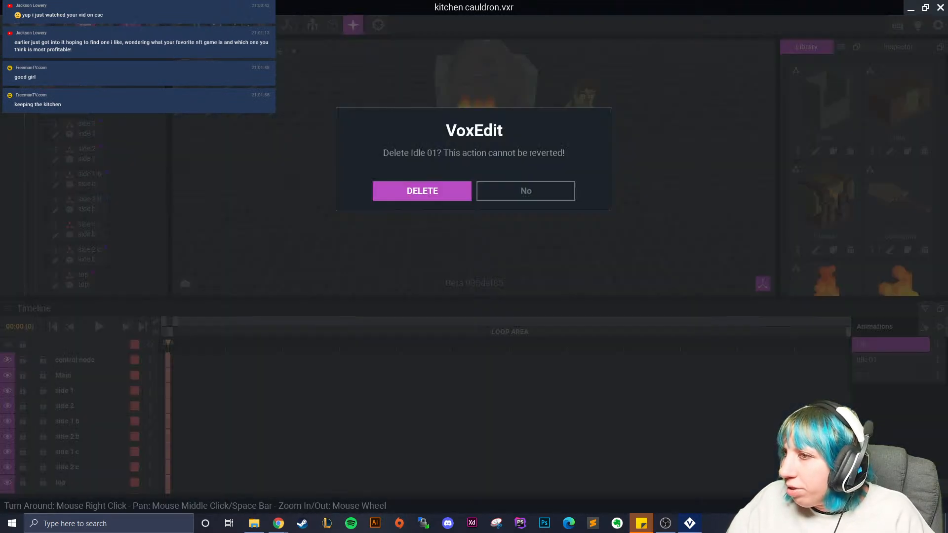
click(425, 191)
click(899, 361)
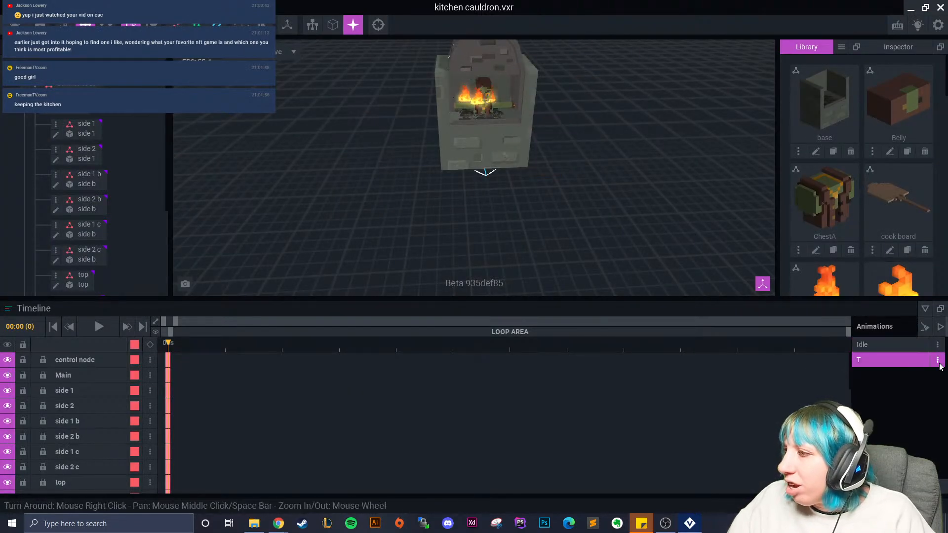
click(938, 360)
click(839, 428)
click(445, 198)
click(868, 345)
Examine the kitchen scene from several angles and distances, checking the oven, the meat on the keg and the goblin.
right_drag(553, 203, 525, 198)
middle_drag(568, 118, 521, 205)
right_drag(521, 206, 521, 184)
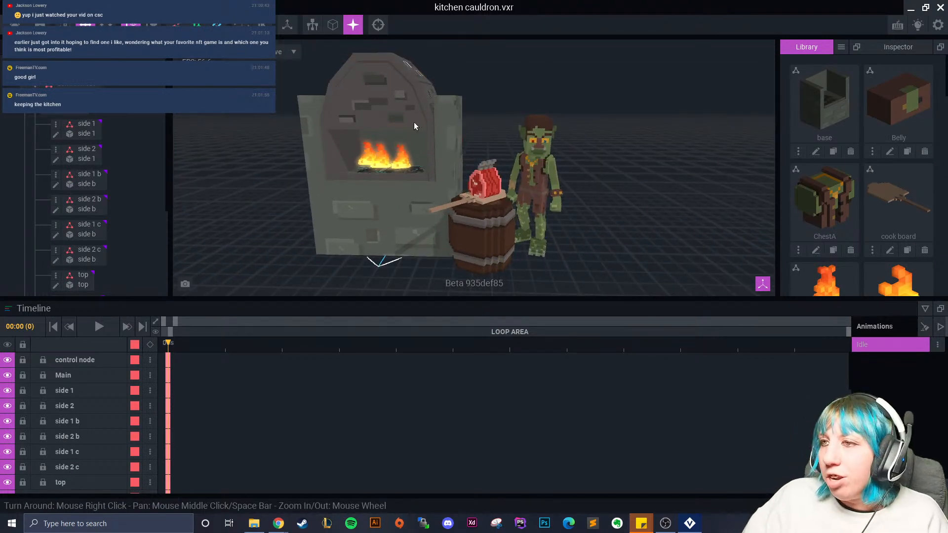
right_drag(546, 243, 556, 230)
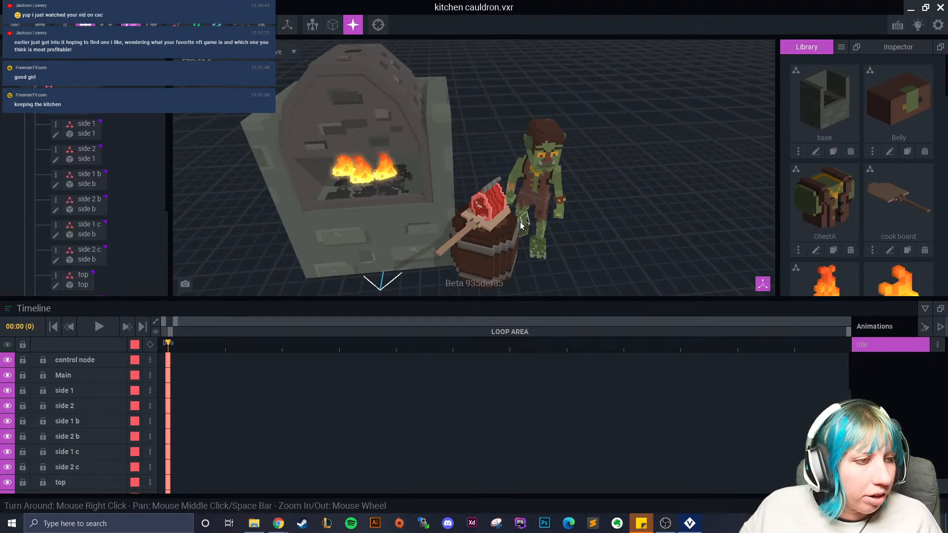
scroll(477, 219, up, 1)
scroll(477, 219, down, 3)
scroll(477, 219, up, 2)
right_drag(476, 219, 490, 177)
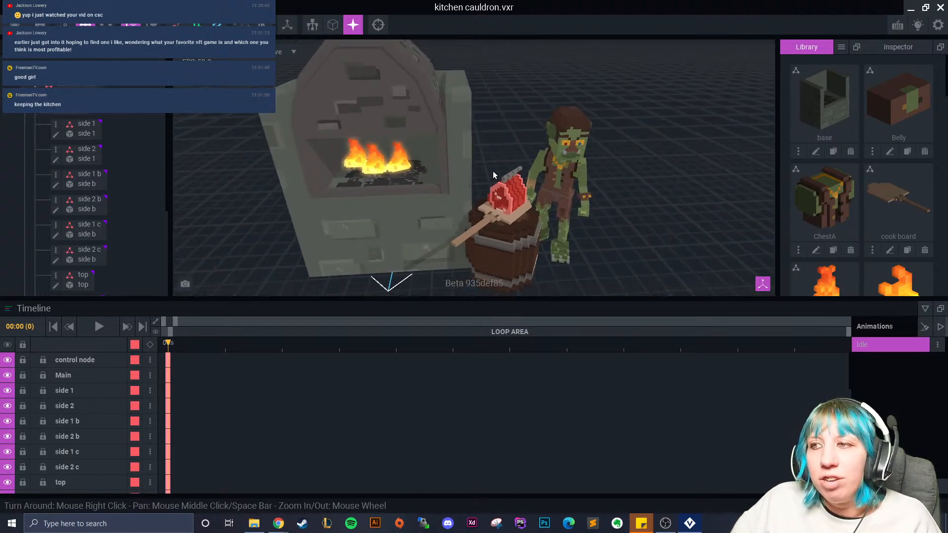
right_drag(527, 209, 519, 215)
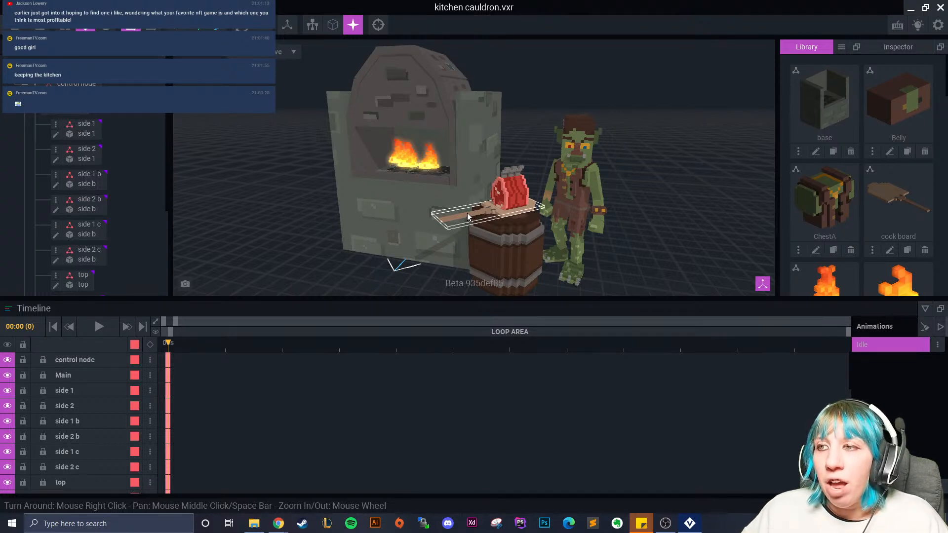
right_drag(469, 212, 467, 213)
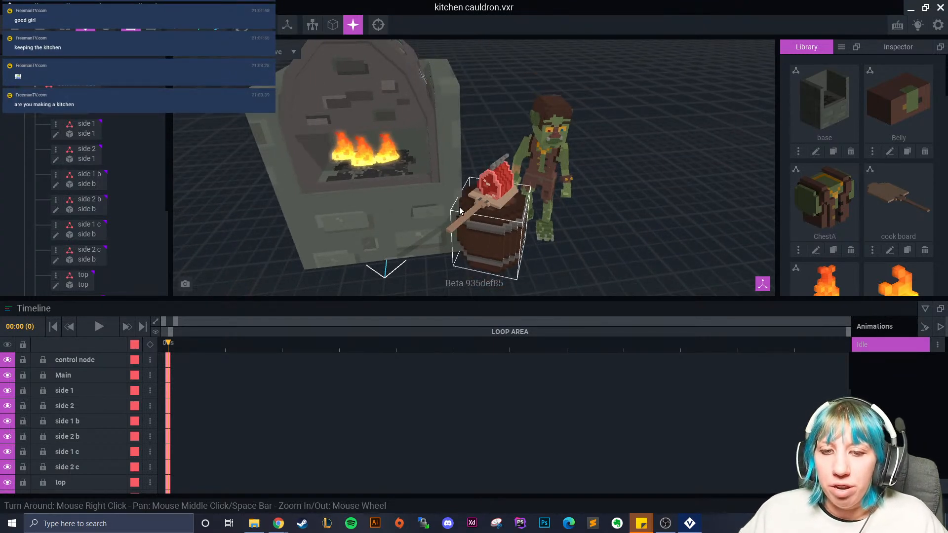
right_drag(432, 193, 407, 192)
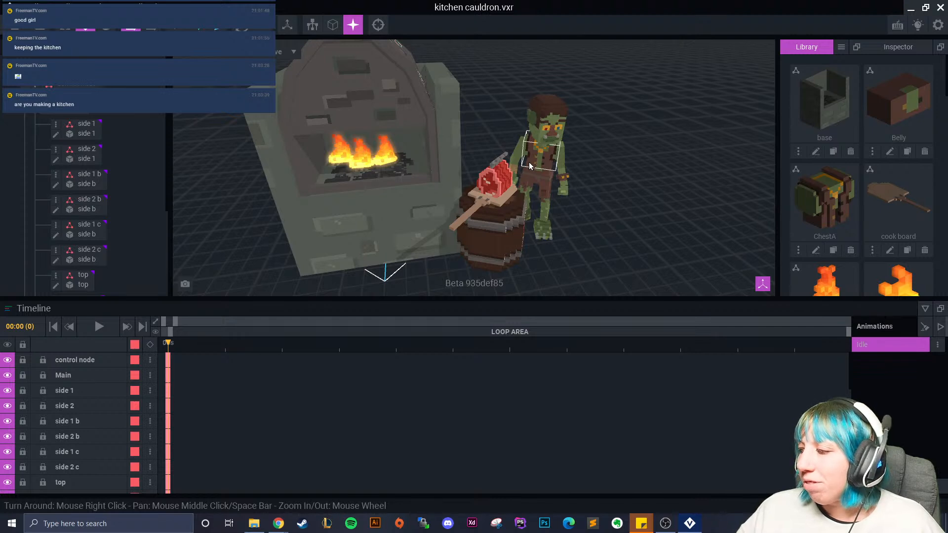
right_drag(635, 161, 499, 254)
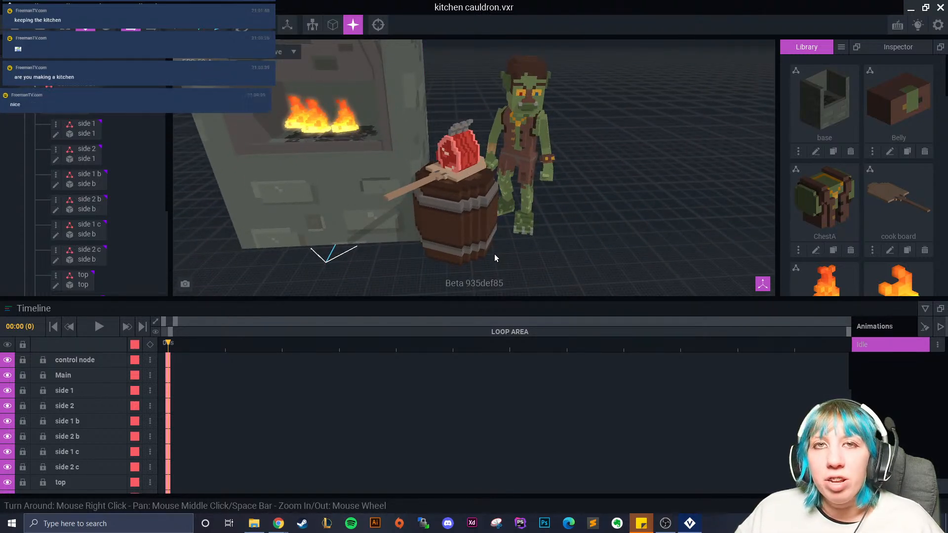
scroll(492, 254, down, 4)
right_drag(491, 262, 514, 250)
scroll(515, 254, up, 4)
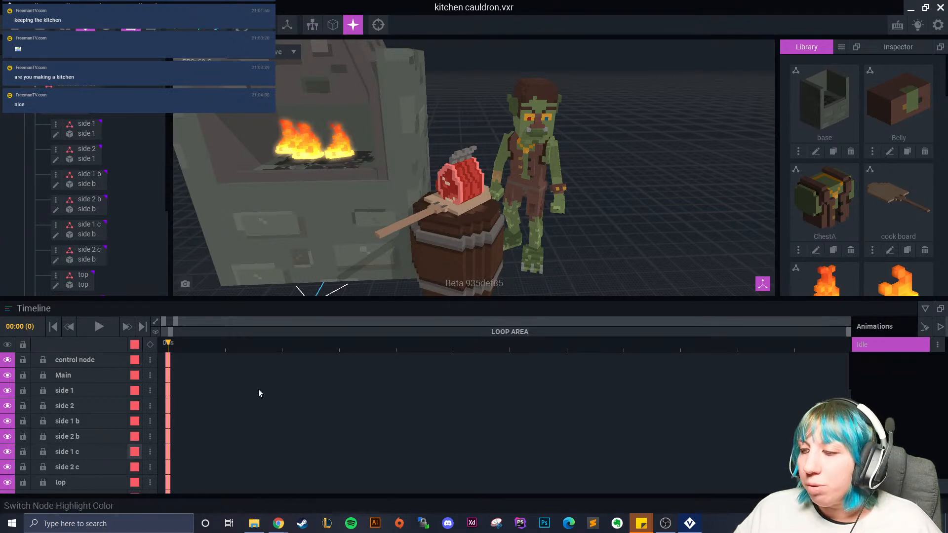
scroll(641, 262, up, 3)
right_drag(638, 265, 654, 272)
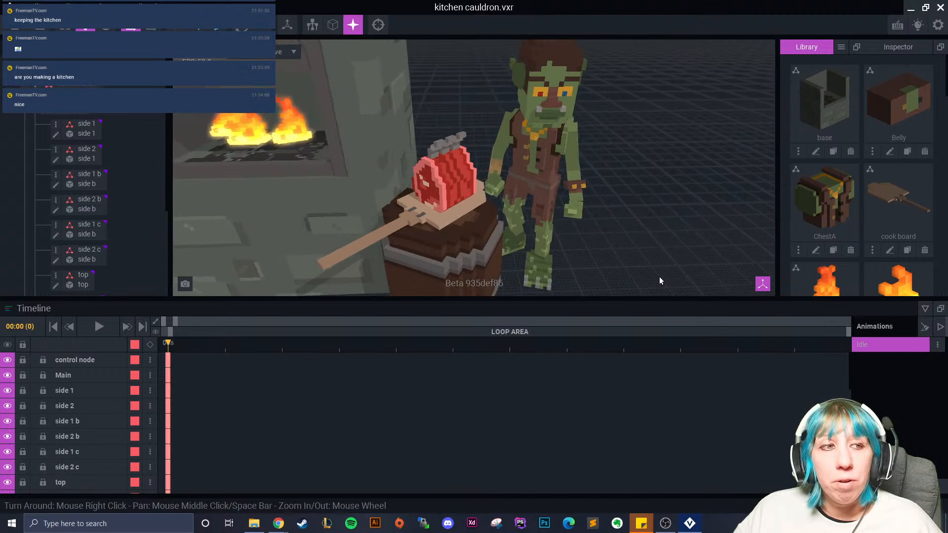
scroll(607, 279, down, 3)
scroll(593, 274, up, 3)
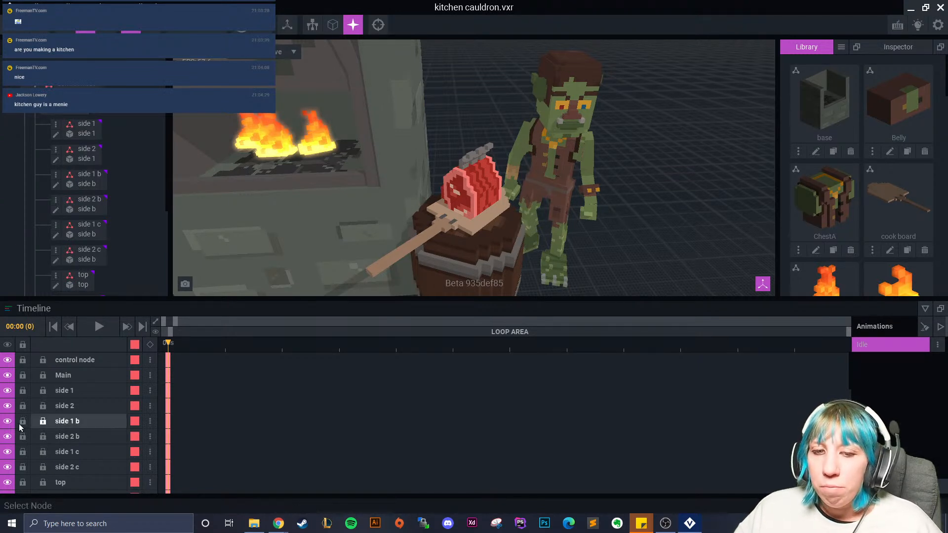
scroll(401, 192, down, 5)
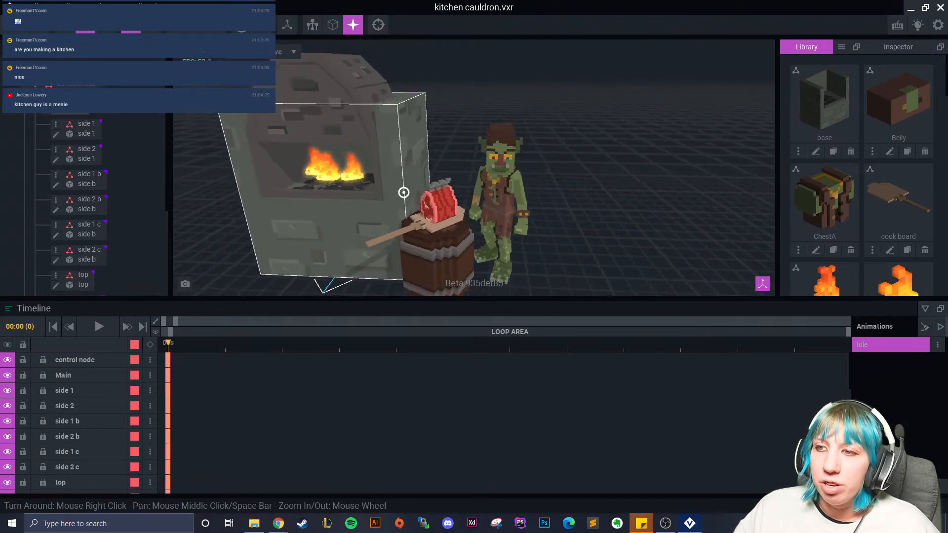
right_drag(393, 242, 636, 169)
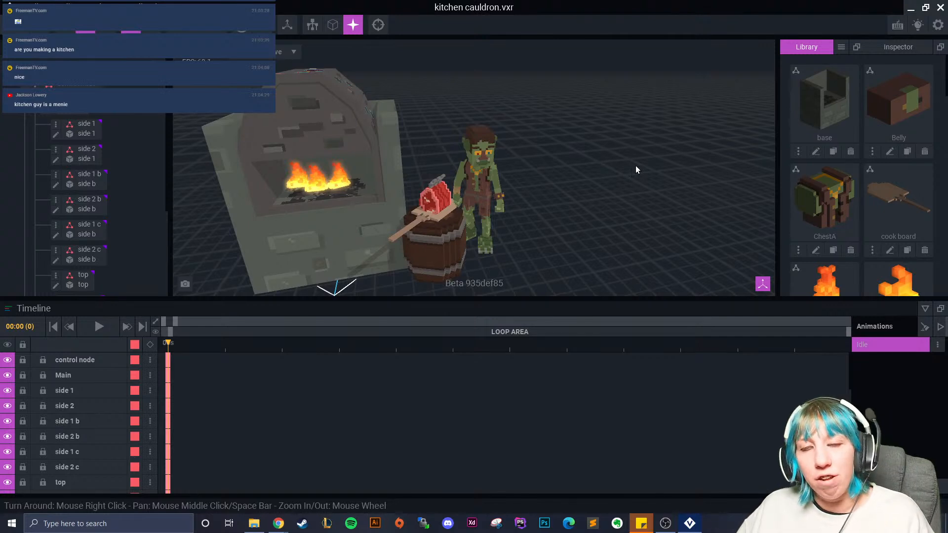
middle_drag(415, 218, 485, 210)
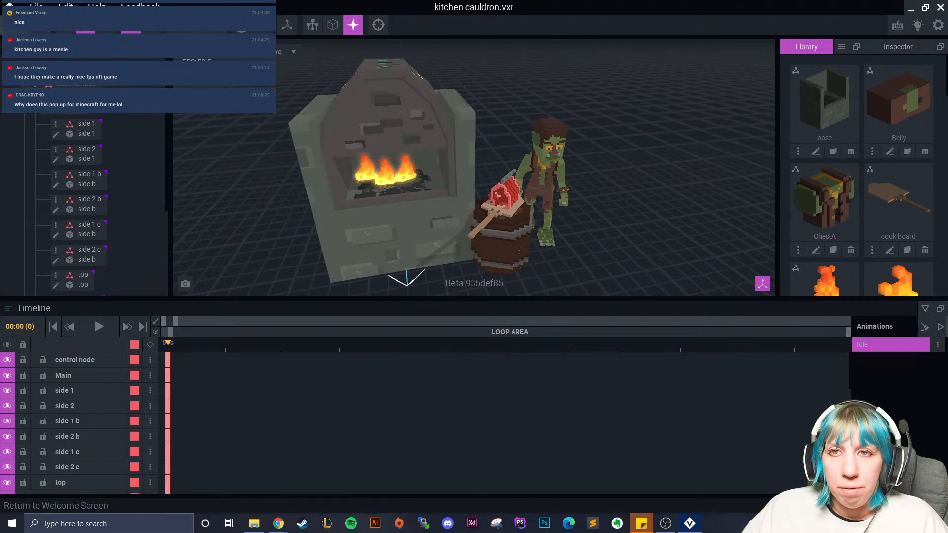
Close kitchen cauldron.vxr with its changes saved and open panda kong.vxr from the Kongz folder.
click(15, 25)
click(352, 193)
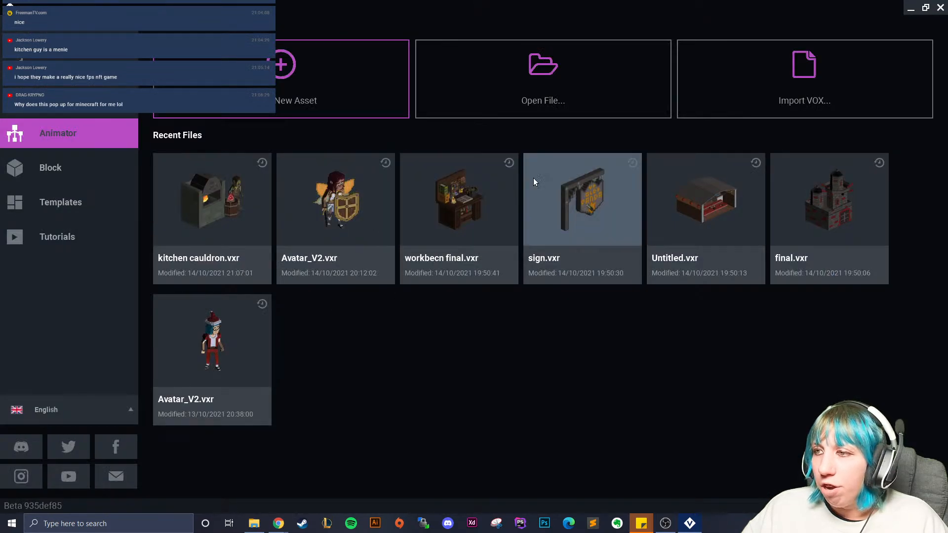
click(488, 82)
click(490, 117)
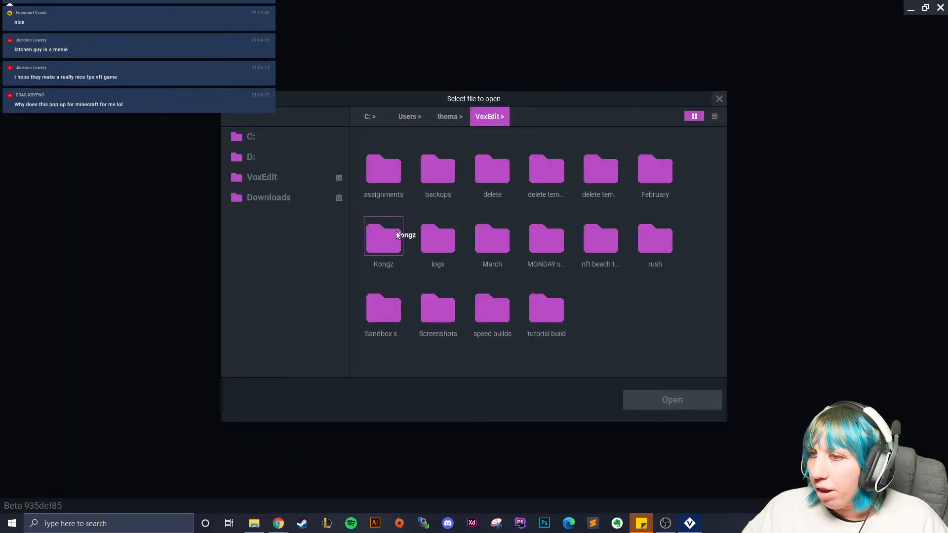
double_click(393, 236)
double_click(480, 173)
click(389, 180)
click(660, 398)
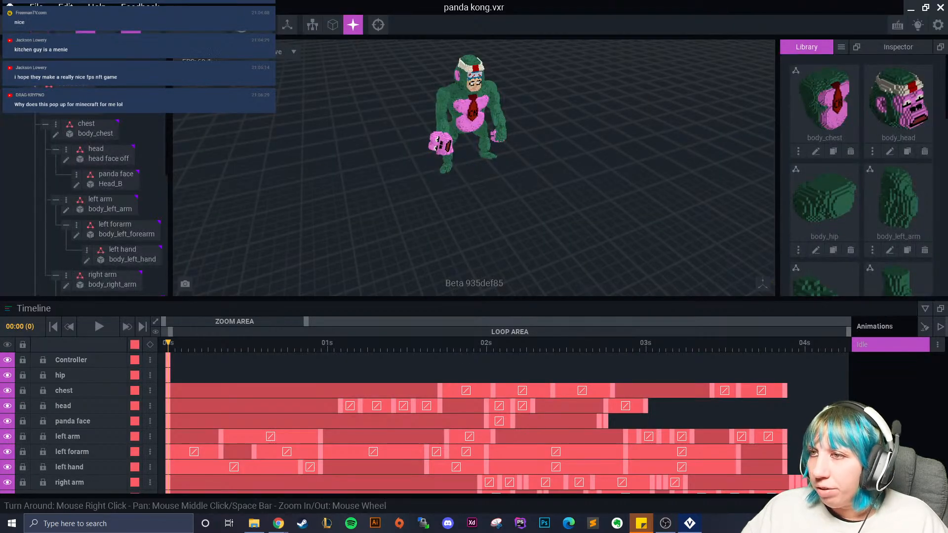
Play the Idle animation of the panda kong character from a closer front view.
right_drag(543, 224, 513, 197)
middle_drag(514, 198, 508, 254)
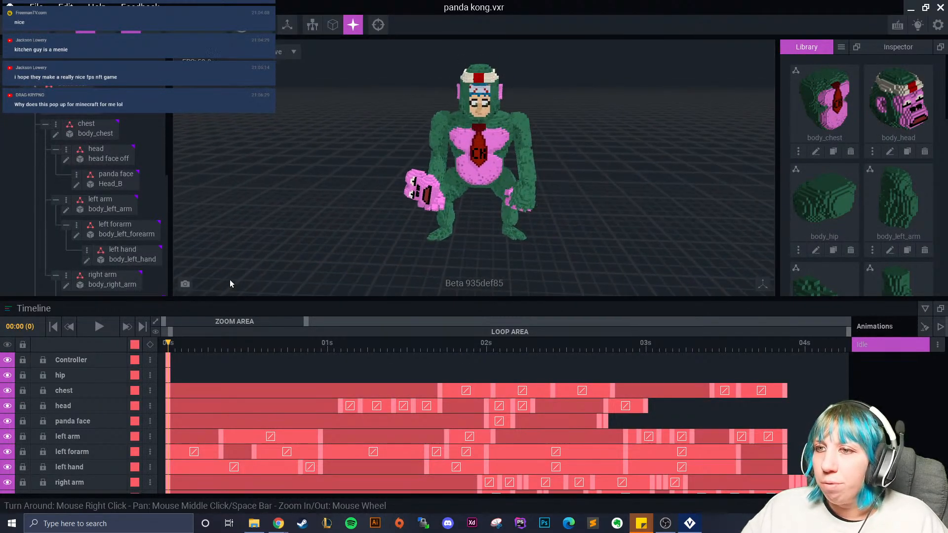
click(108, 326)
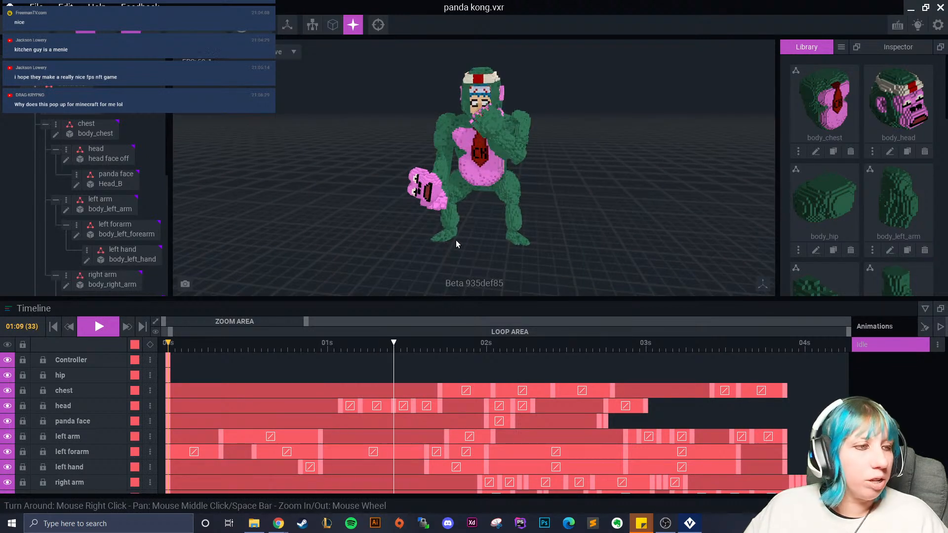